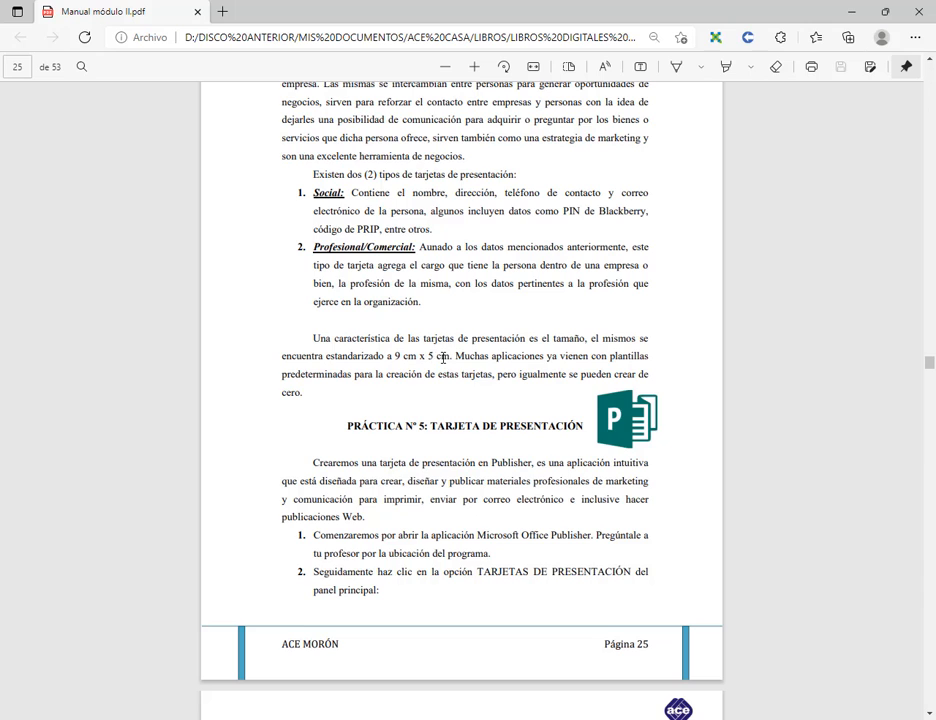
Step: Scroll the PDF manual from page 25 to step 6 and its Publisher screenshot on page 28
{"action": "scroll", "coordinate": [443, 358], "scroll_direction": "down", "scroll_amount": 2}
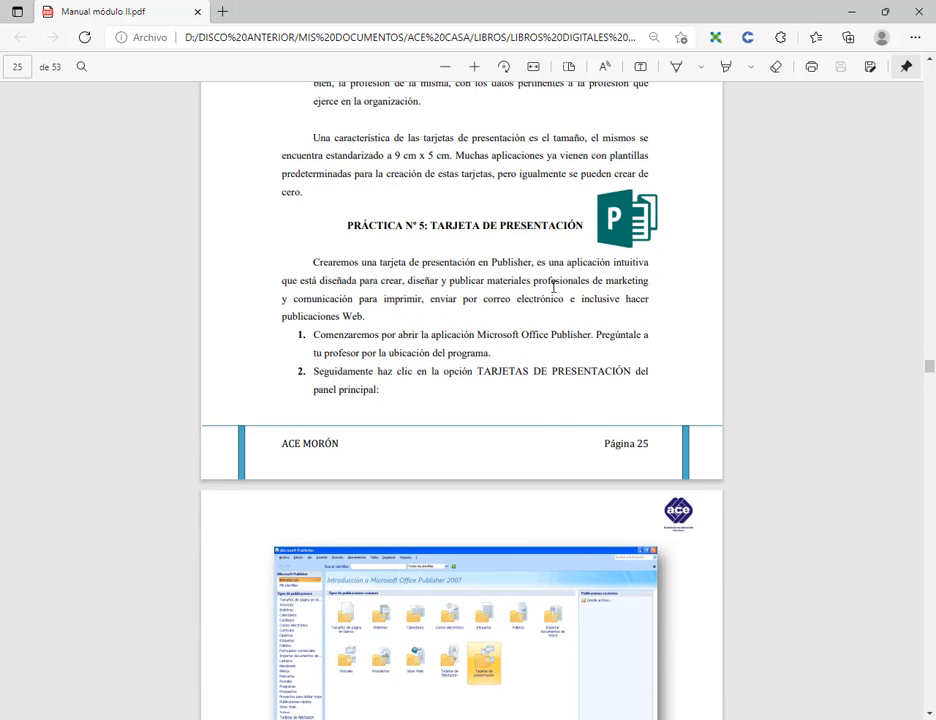
{"action": "scroll", "coordinate": [617, 272], "scroll_direction": "down", "scroll_amount": 2}
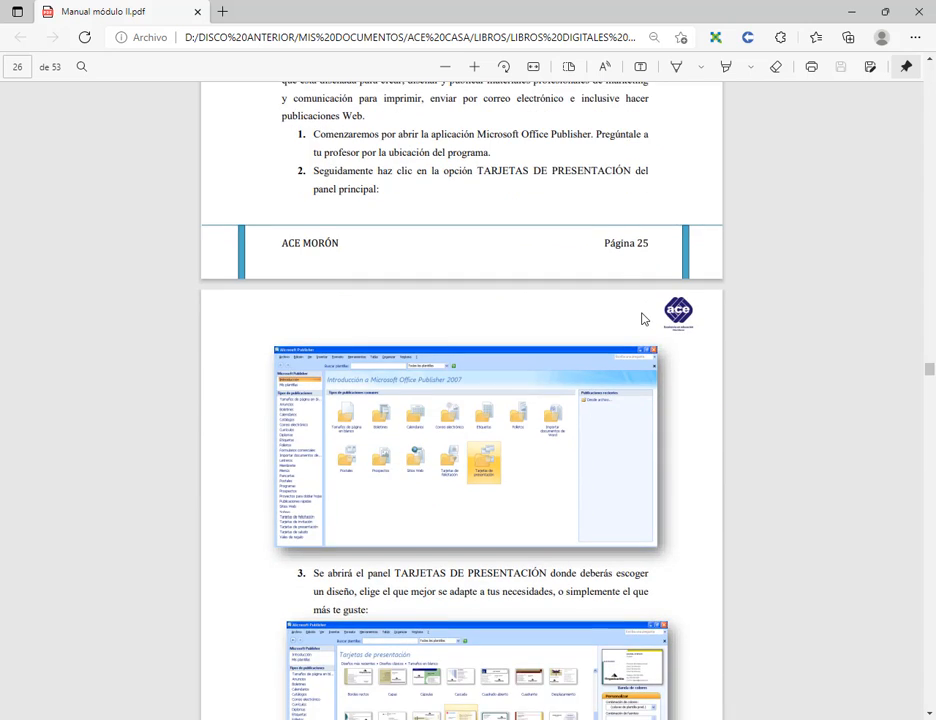
{"action": "scroll", "coordinate": [643, 319], "scroll_direction": "down", "scroll_amount": 1}
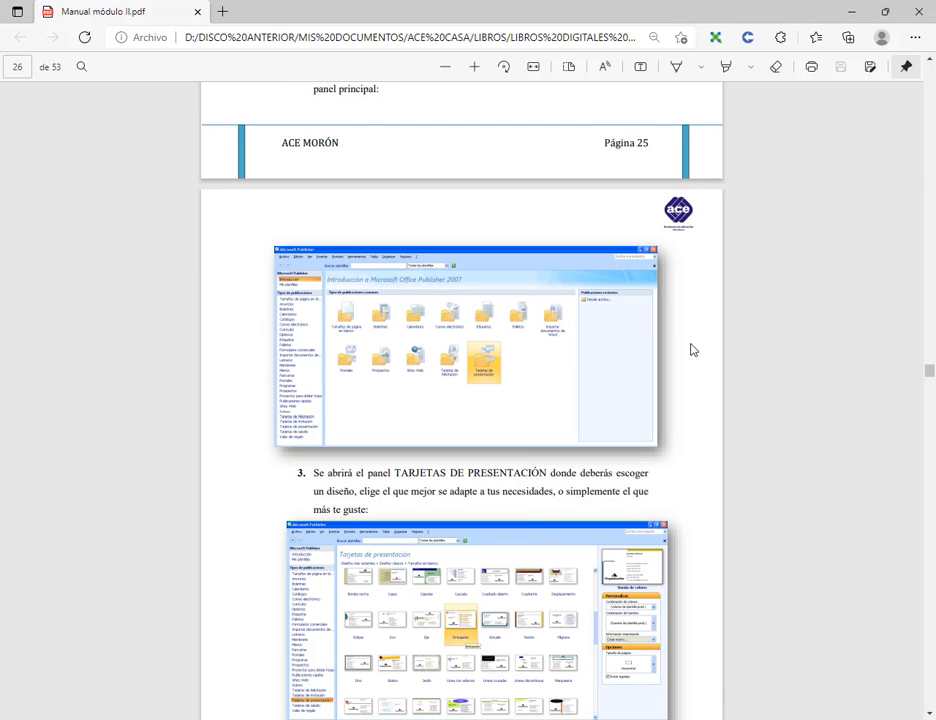
{"action": "scroll", "coordinate": [695, 347], "scroll_direction": "down", "scroll_amount": 4}
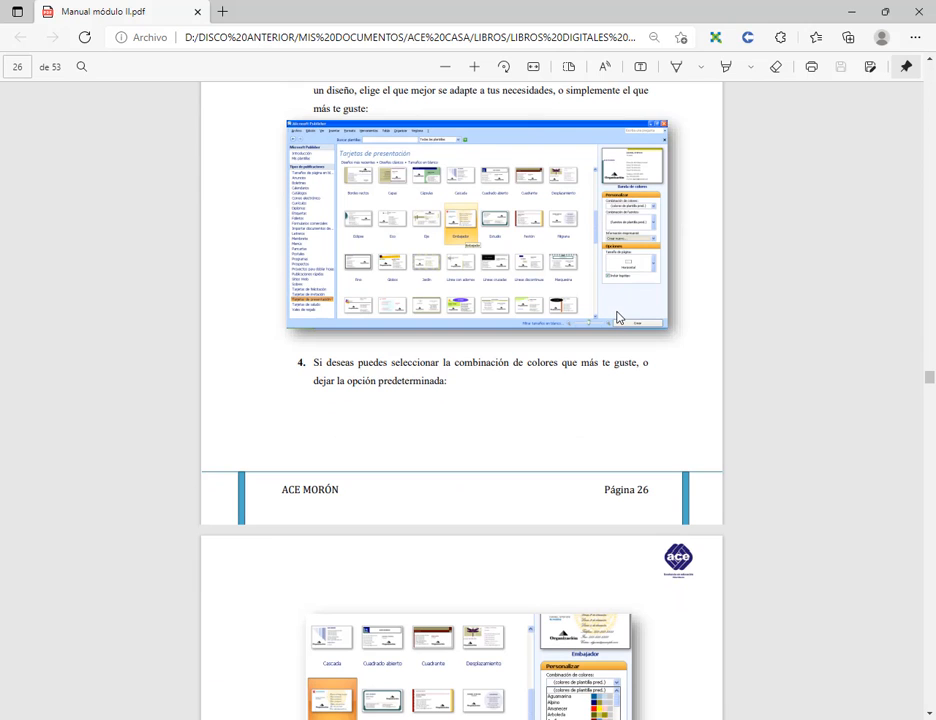
{"action": "scroll", "coordinate": [617, 318], "scroll_direction": "down", "scroll_amount": 1}
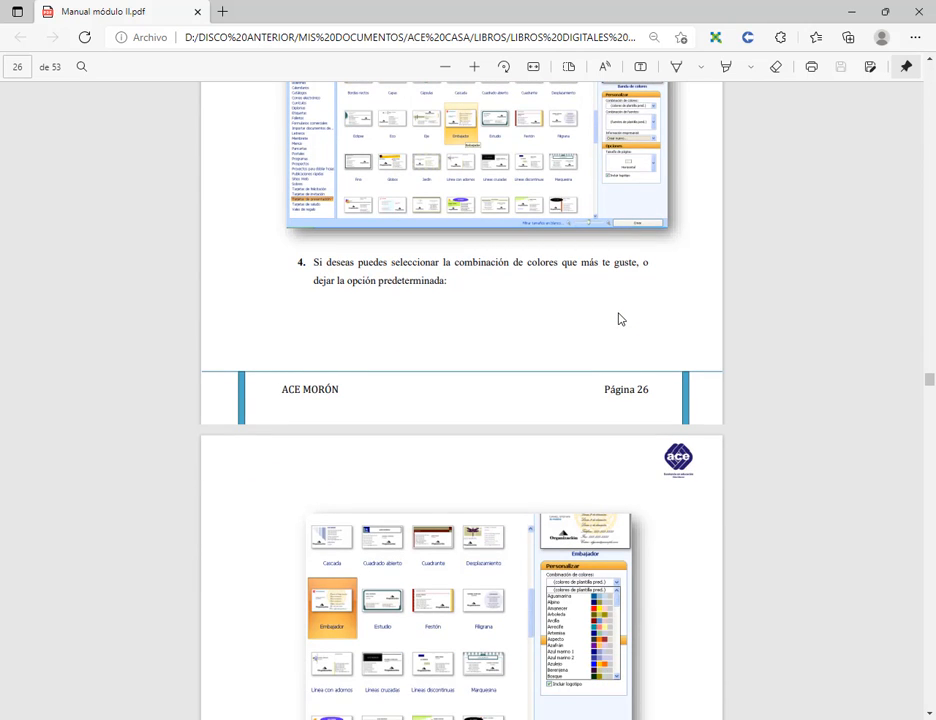
{"action": "scroll", "coordinate": [618, 318], "scroll_direction": "down", "scroll_amount": 2}
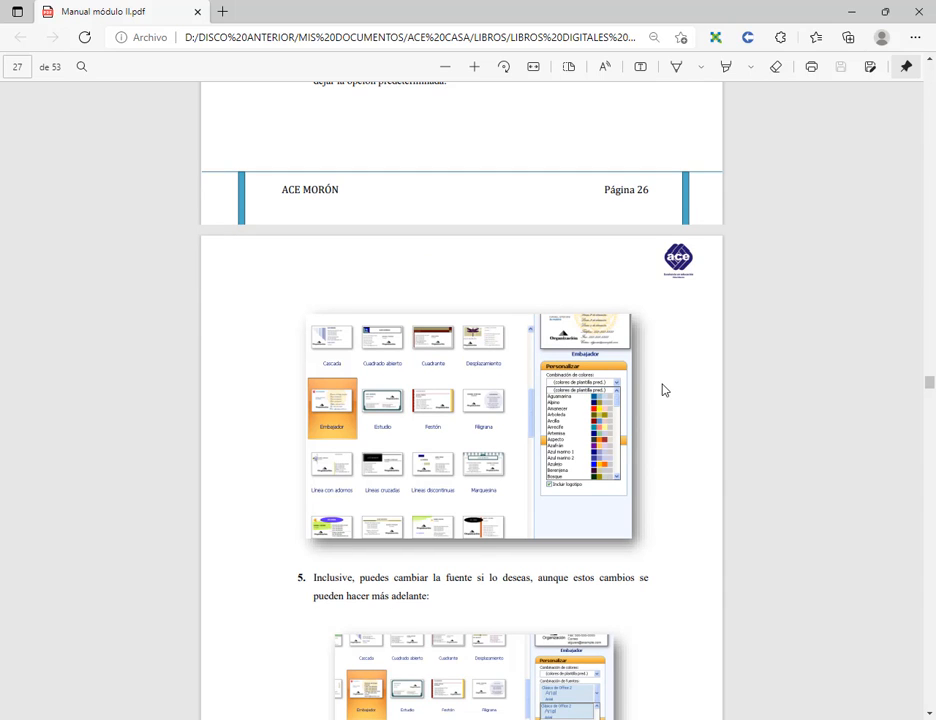
{"action": "scroll", "coordinate": [662, 389], "scroll_direction": "down", "scroll_amount": 1}
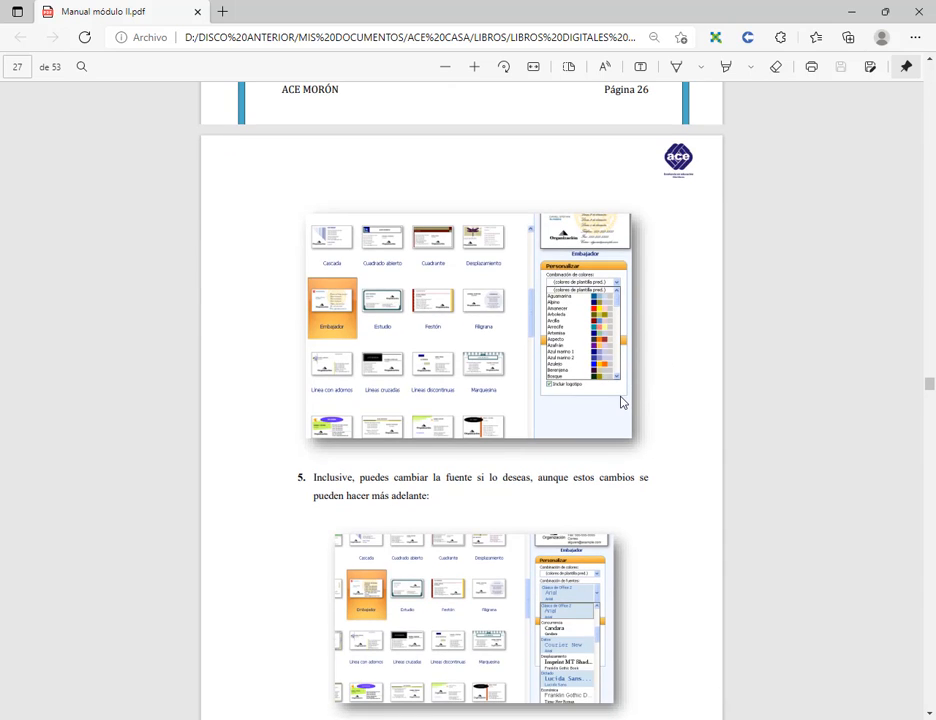
{"action": "scroll", "coordinate": [620, 402], "scroll_direction": "down", "scroll_amount": 2}
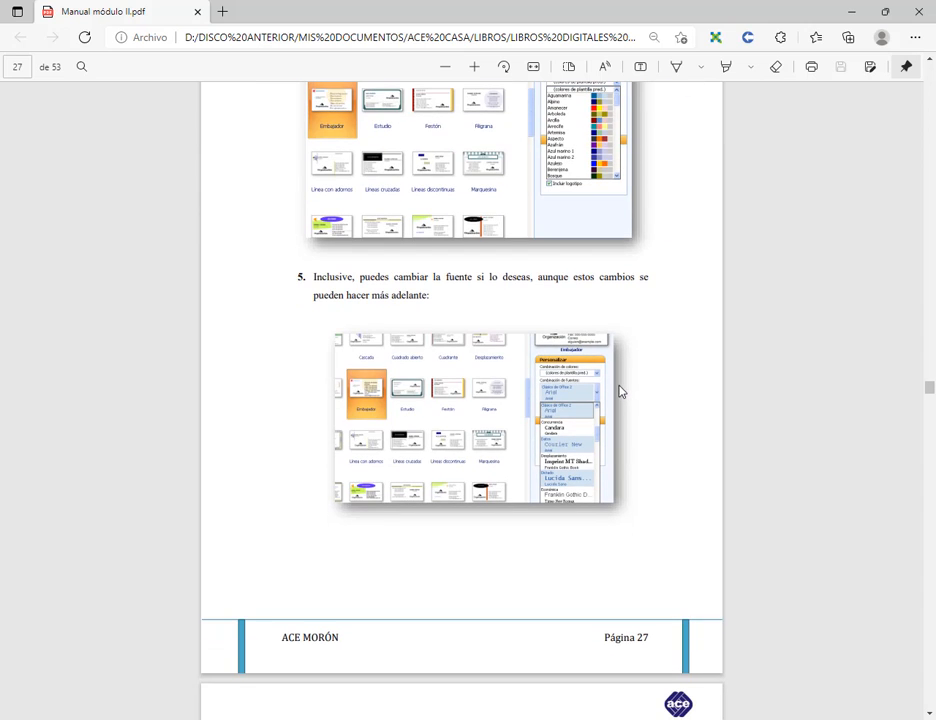
{"action": "scroll", "coordinate": [634, 398], "scroll_direction": "down", "scroll_amount": 1}
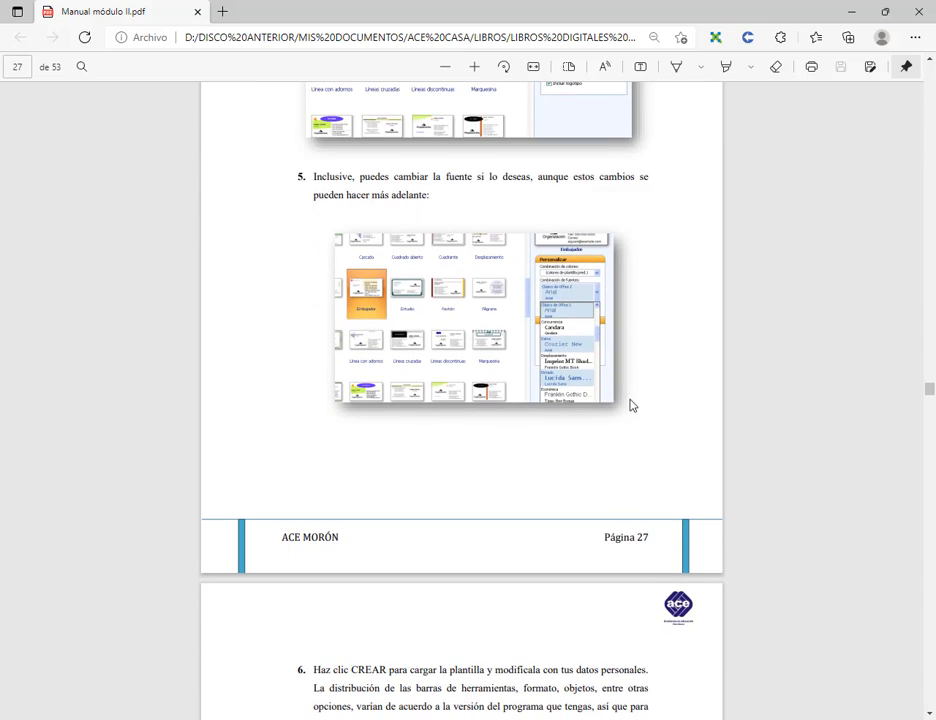
{"action": "scroll", "coordinate": [621, 392], "scroll_direction": "down", "scroll_amount": 2}
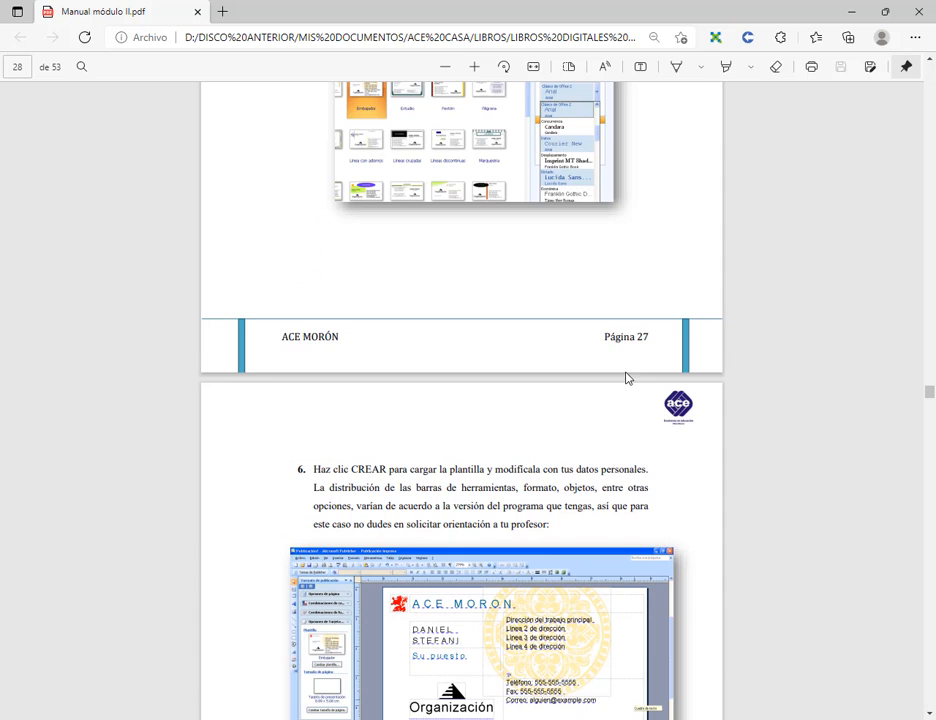
{"action": "scroll", "coordinate": [600, 340], "scroll_direction": "down", "scroll_amount": 2}
{"action": "scroll", "coordinate": [534, 343], "scroll_direction": "down", "scroll_amount": 2}
{"action": "scroll", "coordinate": [554, 320], "scroll_direction": "up", "scroll_amount": 3}
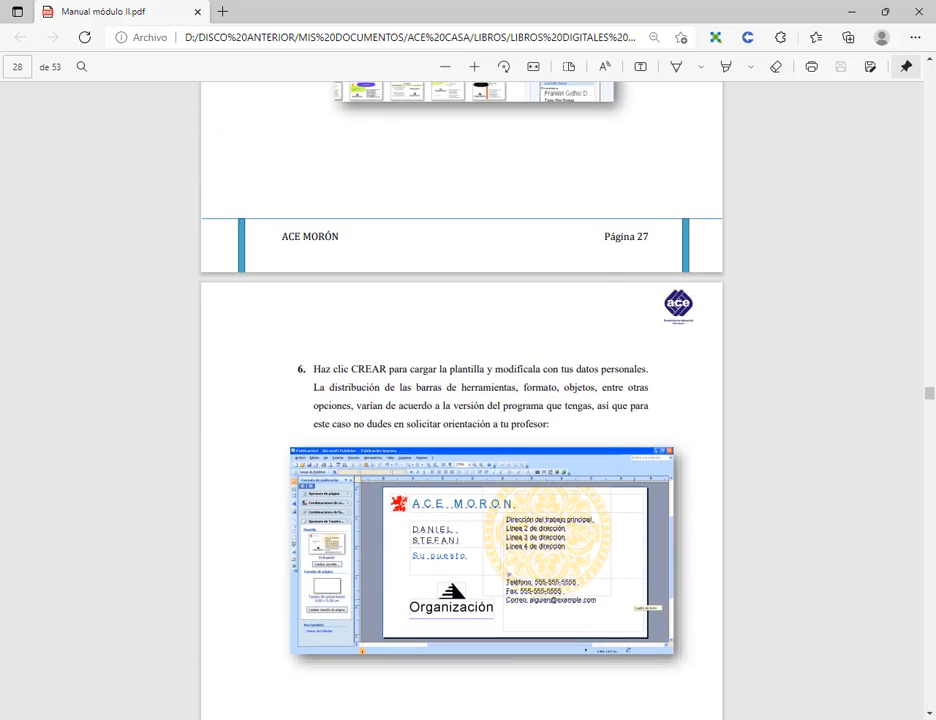
Step: Launch Publisher from Windows search and go to its new-publication page
{"action": "key", "text": "super"}
{"action": "type", "text": "pu"}
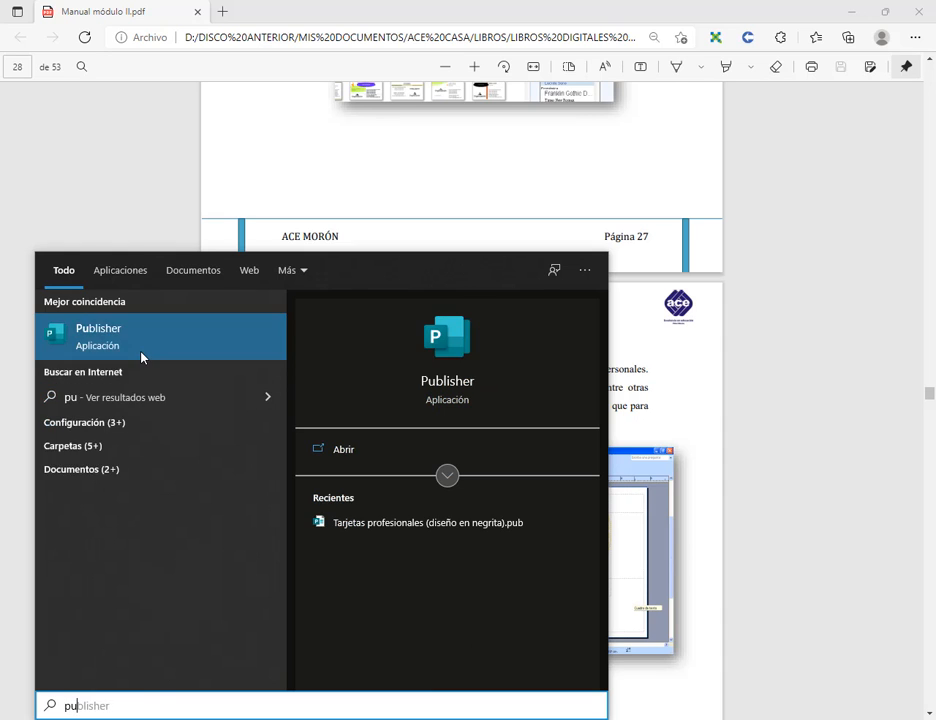
{"action": "left_click", "coordinate": [141, 357]}
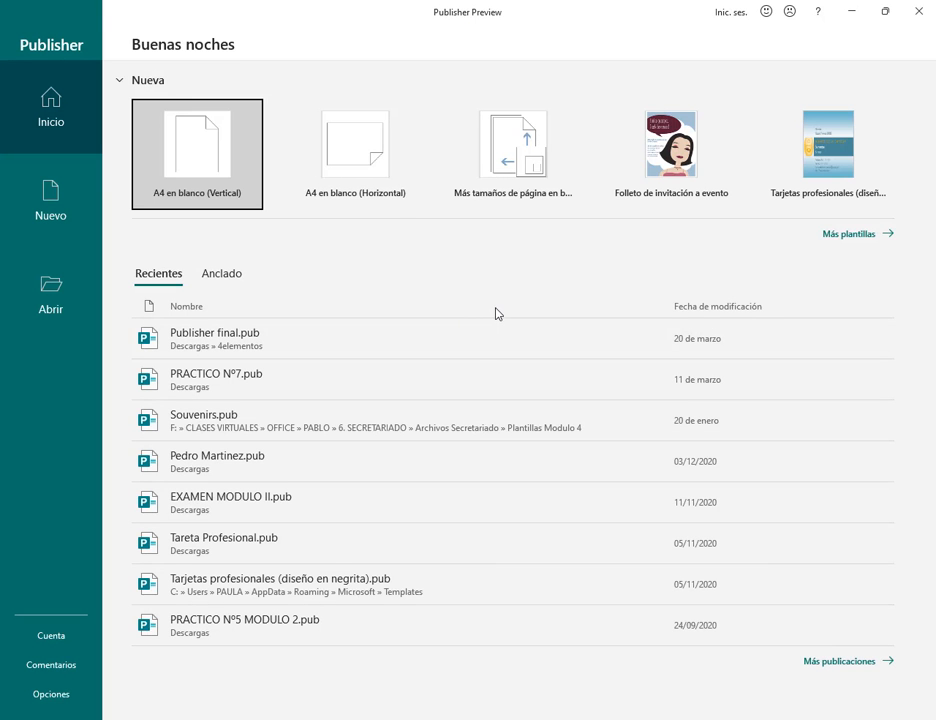
{"action": "left_click", "coordinate": [63, 202]}
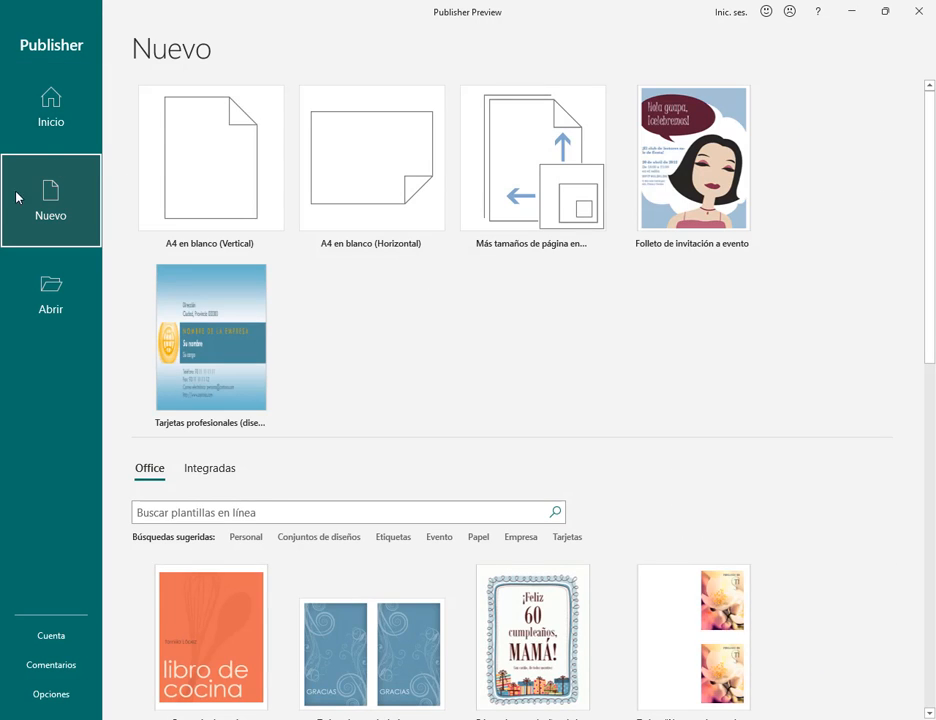
Step: Annotate the Office and Integradas template collections with an outline and arrows, then clear them
{"action": "scroll", "coordinate": [440, 352], "scroll_direction": "down", "scroll_amount": 1}
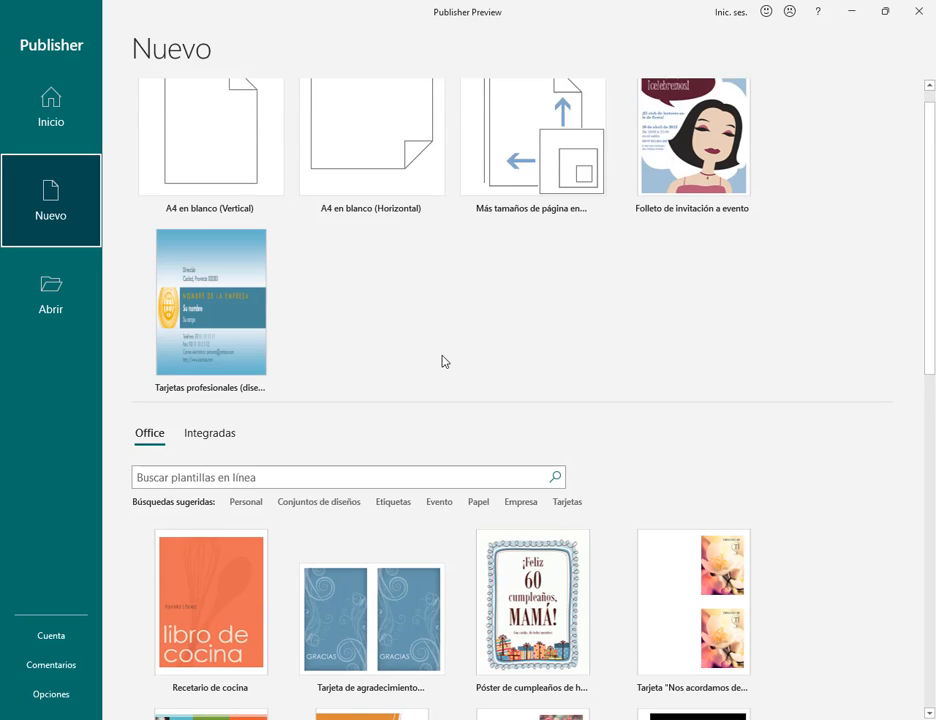
{"action": "mouse_move", "coordinate": [118, 377]}
{"action": "left_mouse_down"}
{"action": "mouse_move", "coordinate": [152, 407]}
{"action": "mouse_move", "coordinate": [257, 420]}
{"action": "left_mouse_up"}
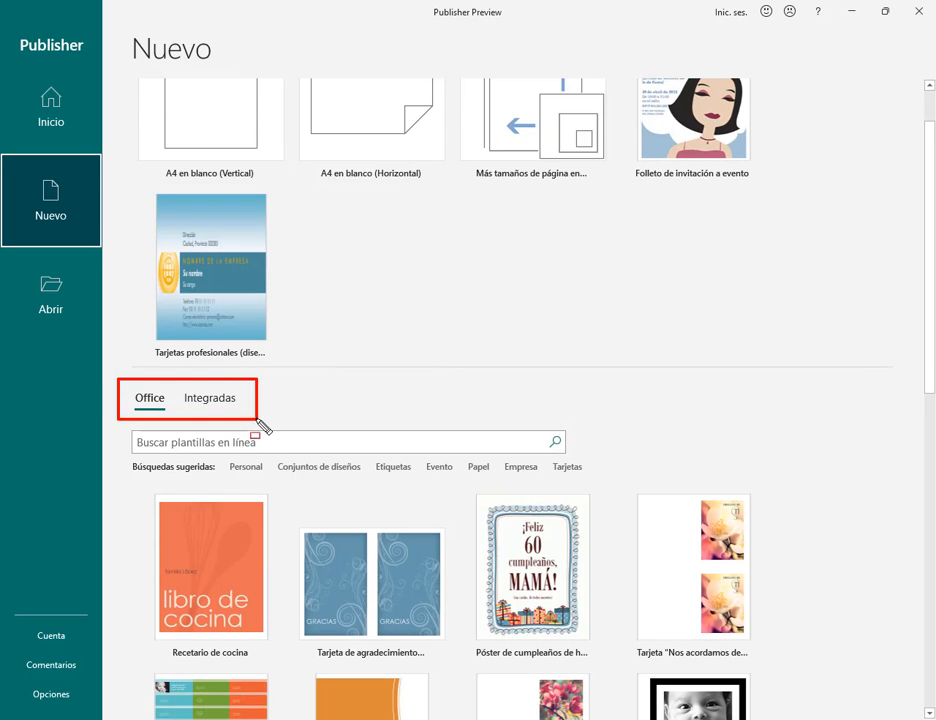
{"action": "left_click_drag", "start_coordinate": [131, 315], "coordinate": [134, 374]}
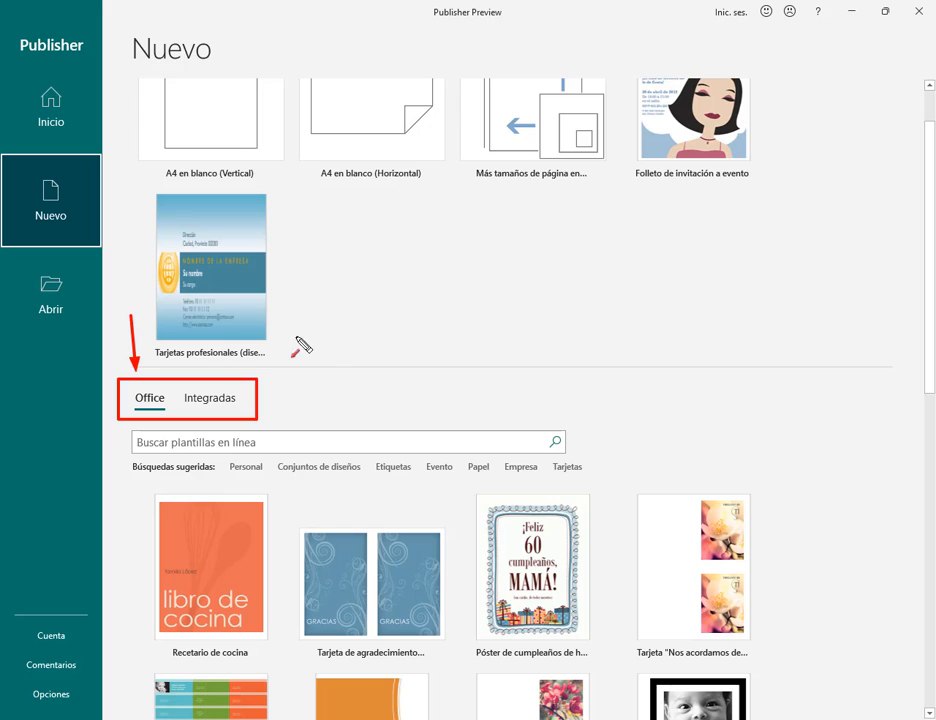
{"action": "left_click_drag", "start_coordinate": [303, 330], "coordinate": [240, 394]}
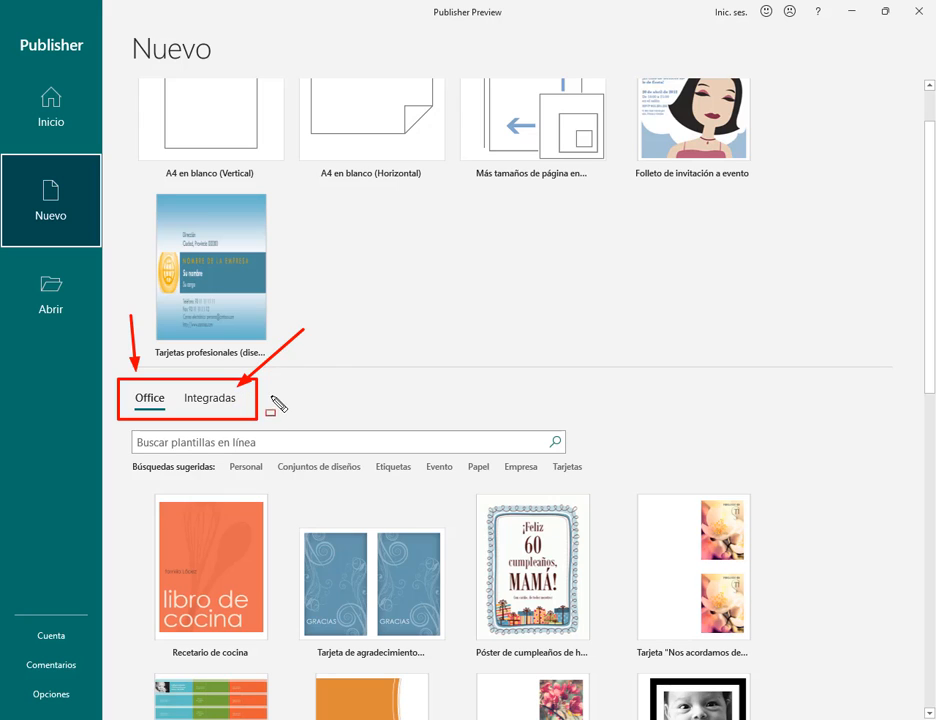
{"action": "key", "text": "Escape"}
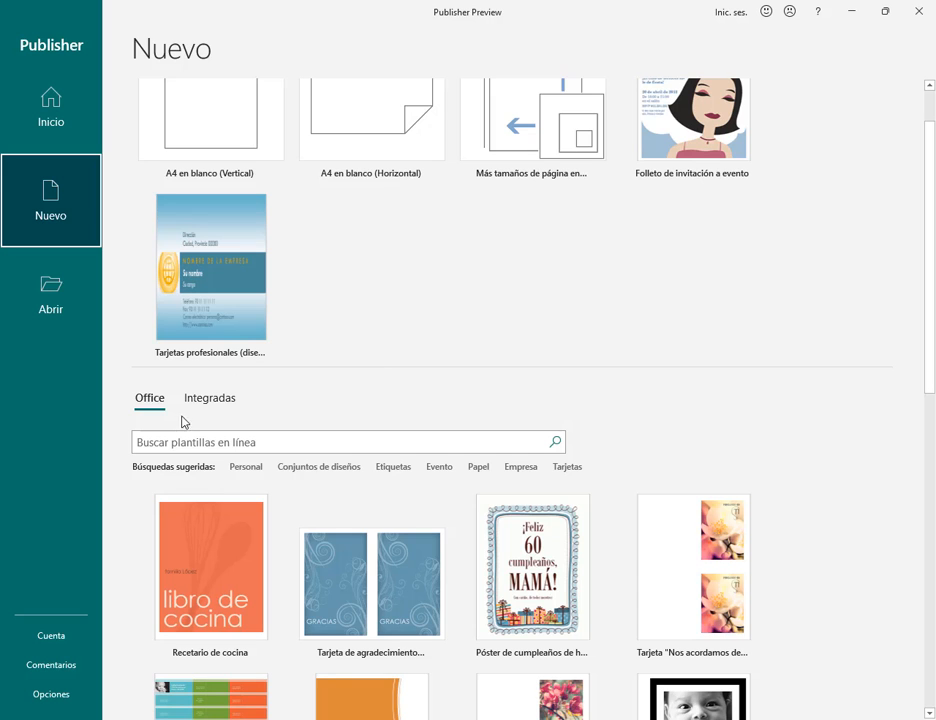
Step: Browse down through the Office online template gallery
{"action": "scroll", "coordinate": [731, 397], "scroll_direction": "down", "scroll_amount": 3}
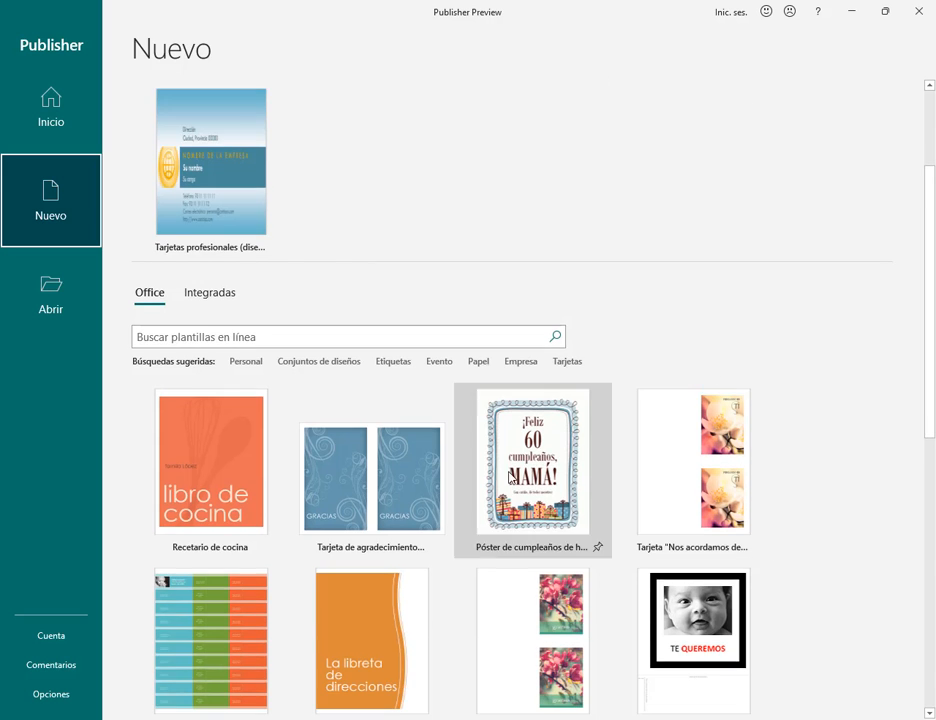
{"action": "scroll", "coordinate": [814, 448], "scroll_direction": "down", "scroll_amount": 2}
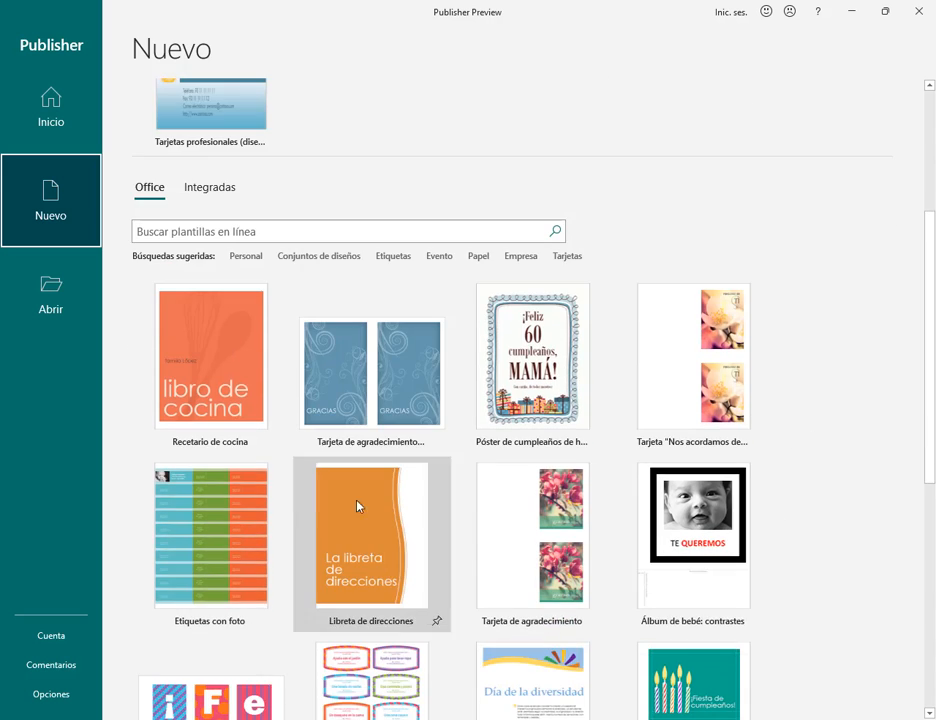
{"action": "scroll", "coordinate": [830, 490], "scroll_direction": "down", "scroll_amount": 1}
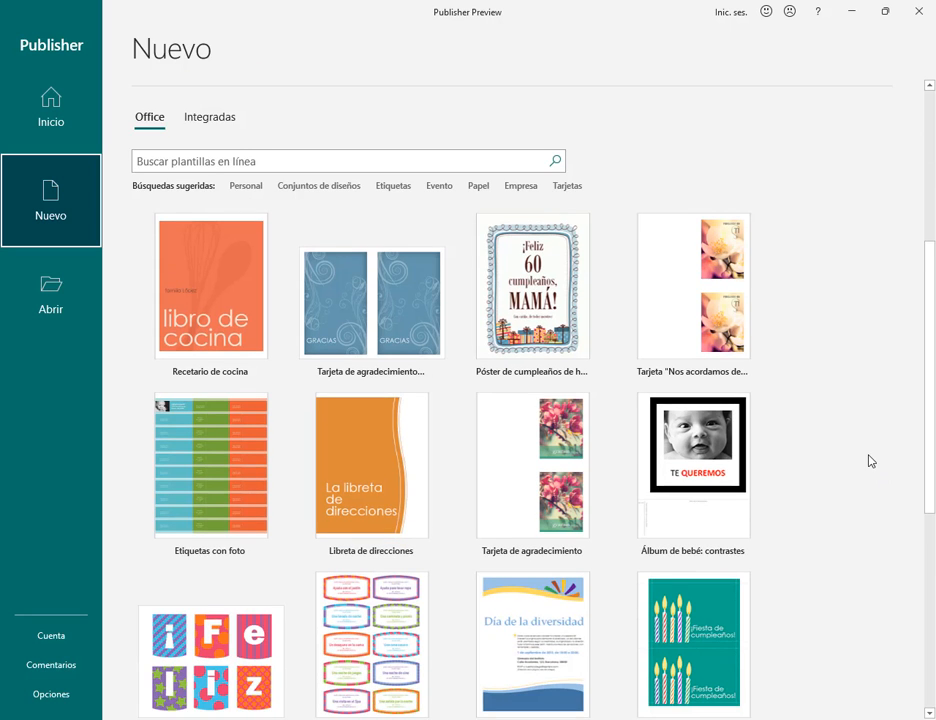
{"action": "scroll", "coordinate": [865, 458], "scroll_direction": "down", "scroll_amount": 2}
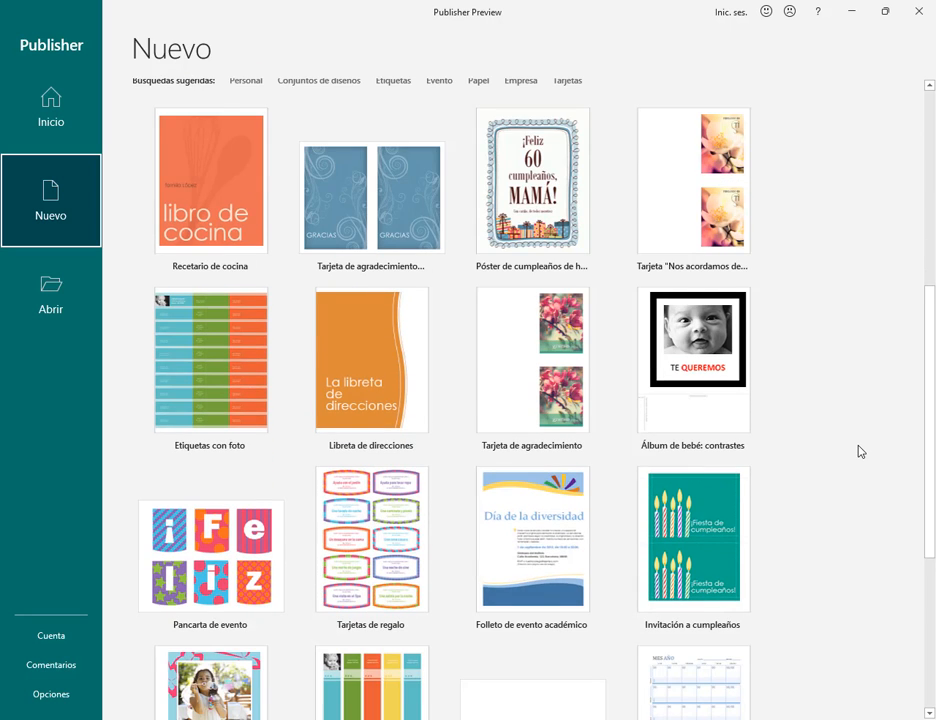
{"action": "scroll", "coordinate": [858, 452], "scroll_direction": "down", "scroll_amount": 2}
{"action": "scroll", "coordinate": [760, 432], "scroll_direction": "down", "scroll_amount": 2}
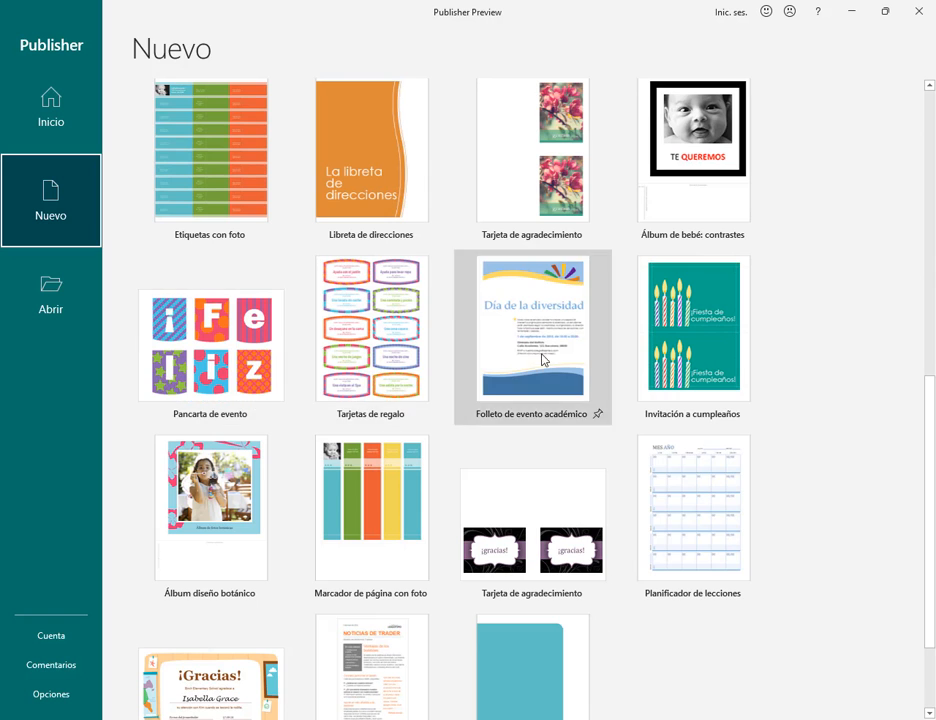
{"action": "scroll", "coordinate": [748, 391], "scroll_direction": "down", "scroll_amount": 1}
{"action": "scroll", "coordinate": [825, 399], "scroll_direction": "up", "scroll_amount": 5}
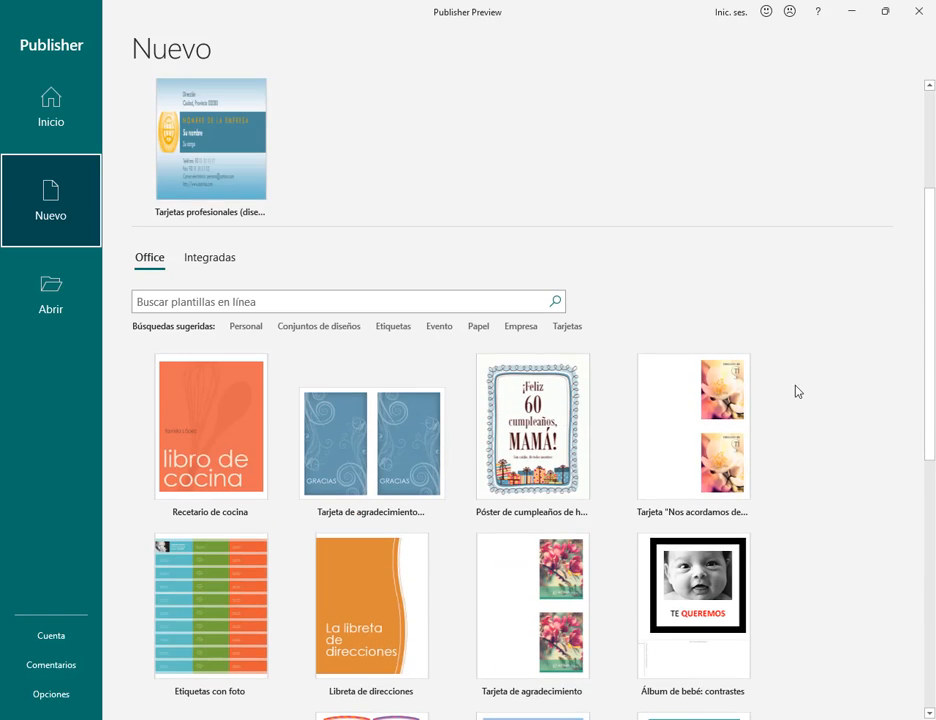
Step: Show the Integradas templates and scroll to categories like Anuncios, Boletines and Folletos
{"action": "left_click", "coordinate": [218, 261]}
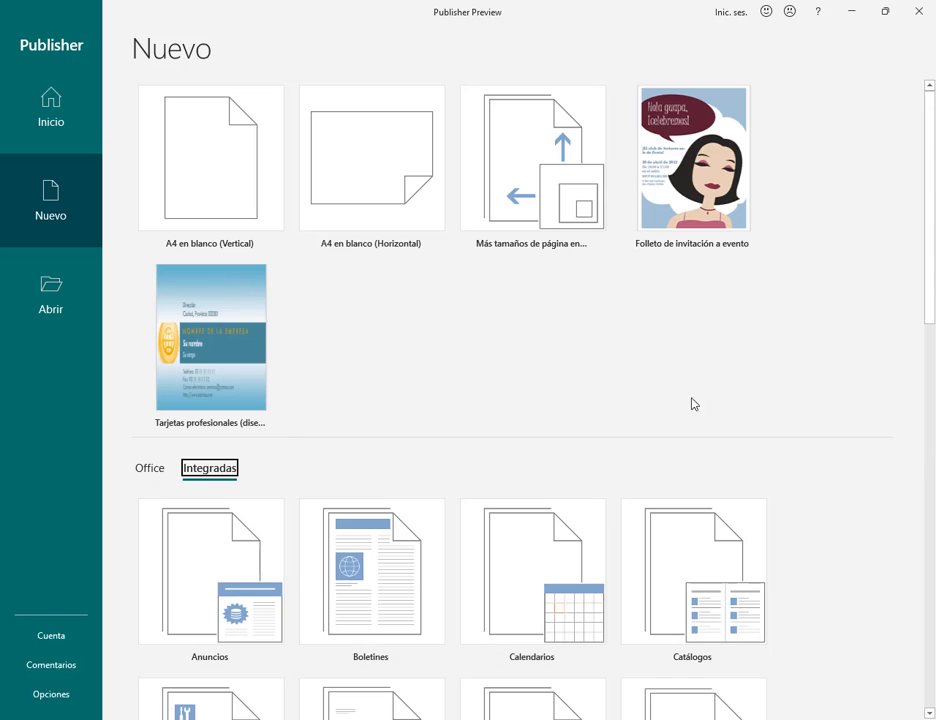
{"action": "scroll", "coordinate": [827, 409], "scroll_direction": "down", "scroll_amount": 2}
{"action": "scroll", "coordinate": [822, 413], "scroll_direction": "down", "scroll_amount": 1}
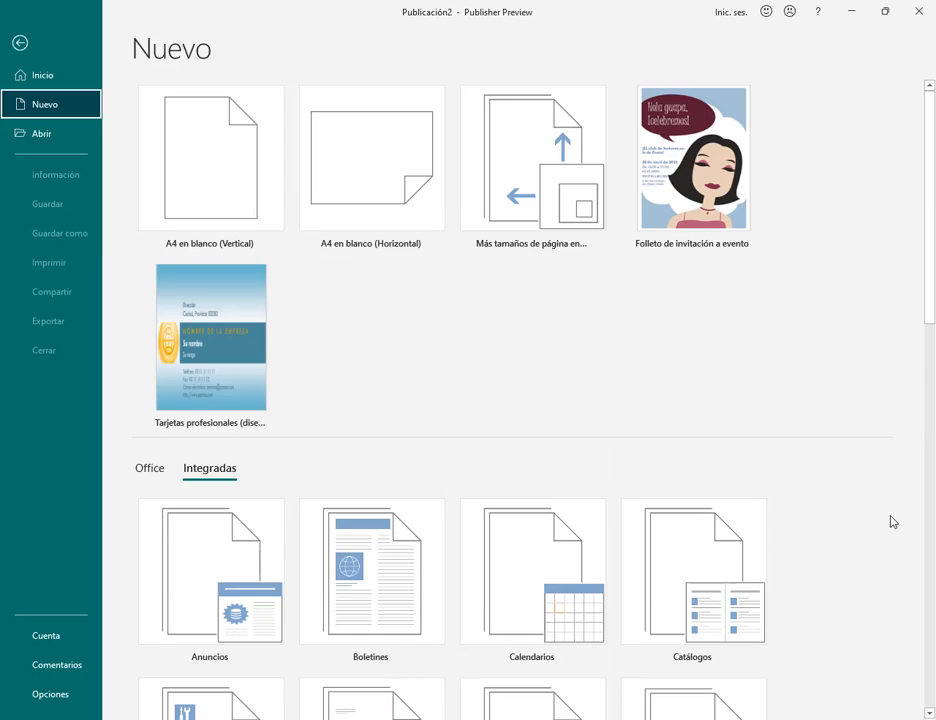
{"action": "scroll", "coordinate": [892, 519], "scroll_direction": "down", "scroll_amount": 2}
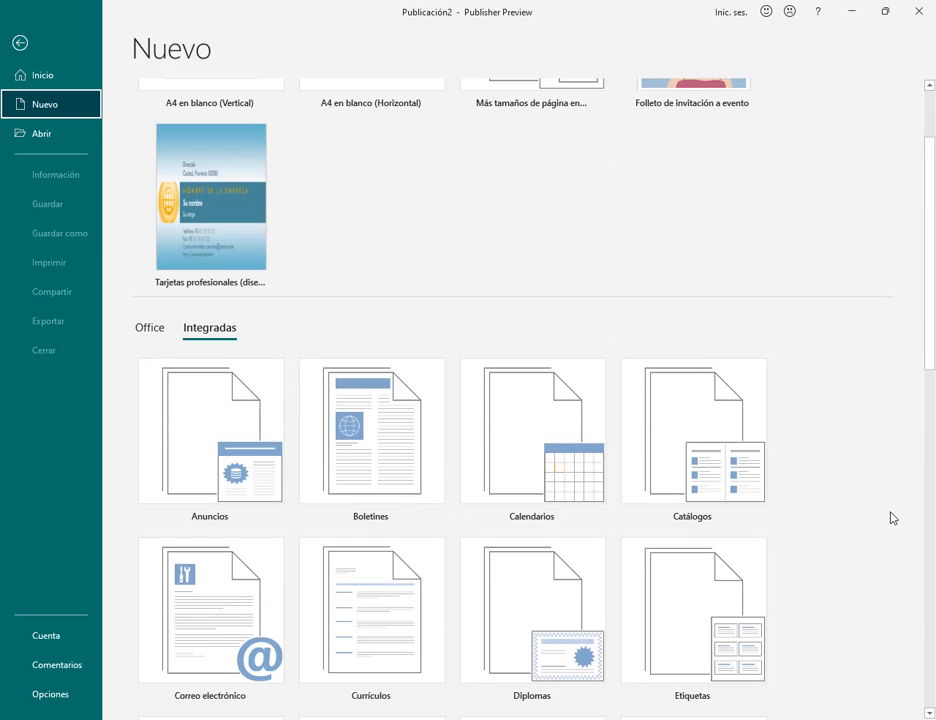
{"action": "scroll", "coordinate": [830, 376], "scroll_direction": "down", "scroll_amount": 2}
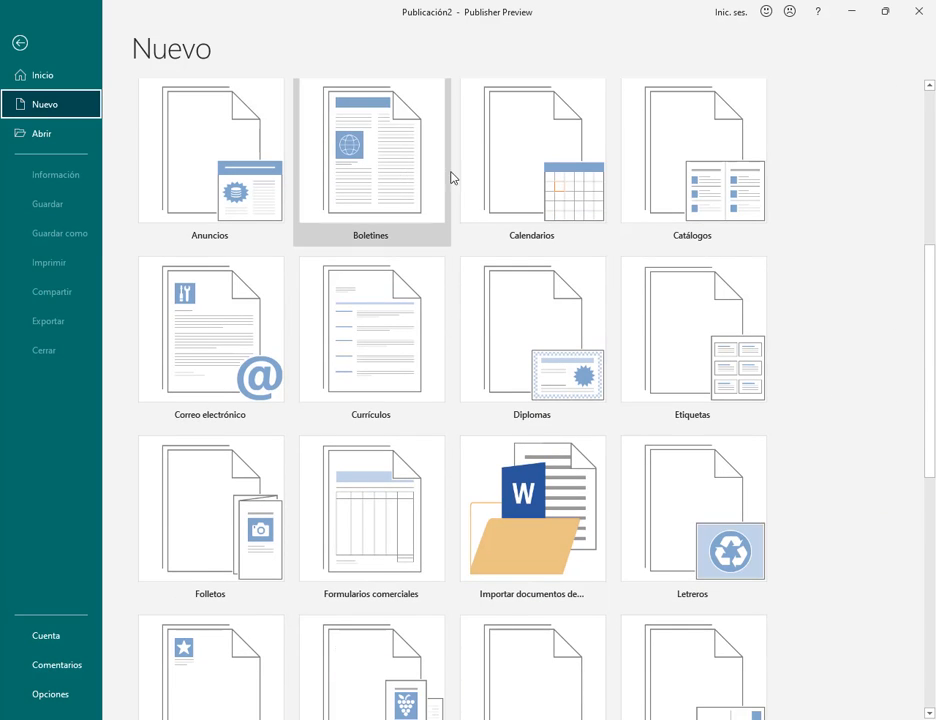
{"action": "left_click", "coordinate": [482, 195]}
{"action": "left_click", "coordinate": [560, 215]}
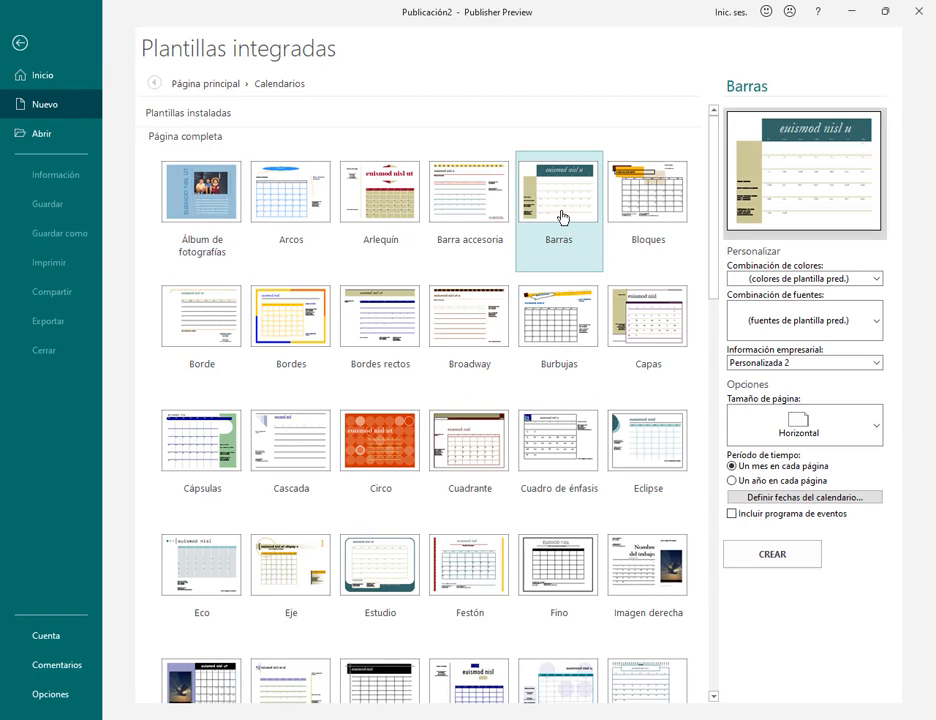
{"action": "left_click", "coordinate": [629, 211]}
{"action": "left_click", "coordinate": [594, 335]}
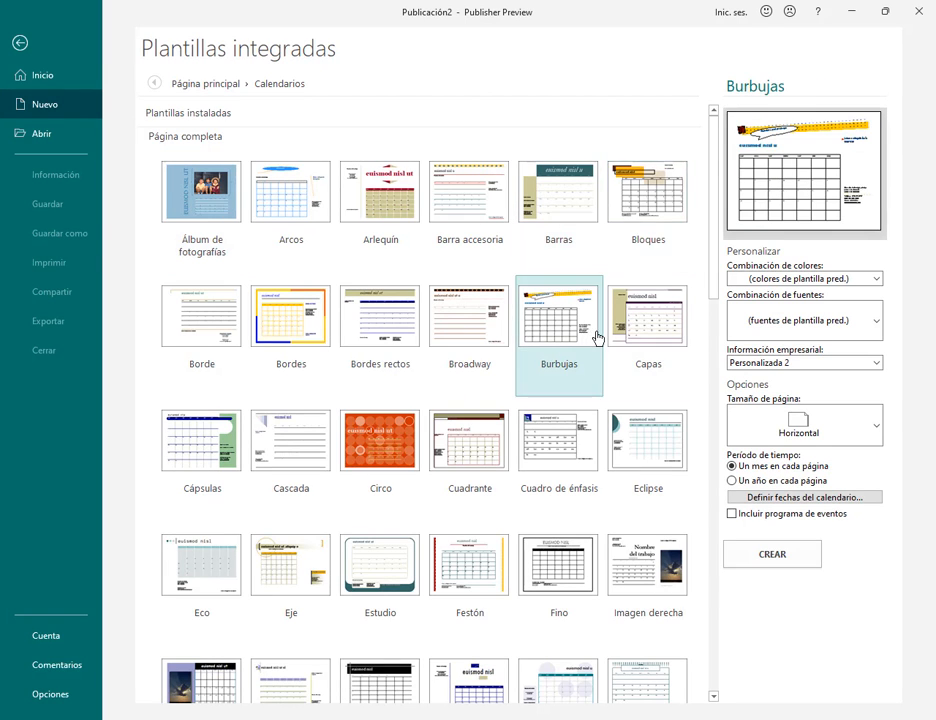
{"action": "scroll", "coordinate": [595, 334], "scroll_direction": "down", "scroll_amount": 5}
{"action": "left_click", "coordinate": [565, 343]}
{"action": "left_click", "coordinate": [468, 458]}
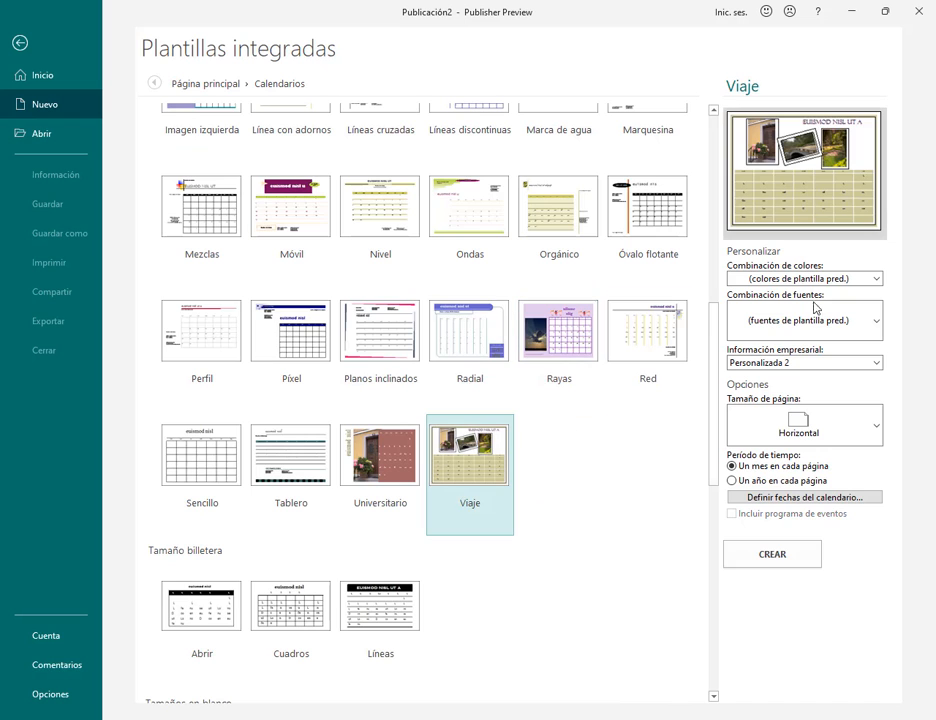
{"action": "left_click", "coordinate": [421, 385]}
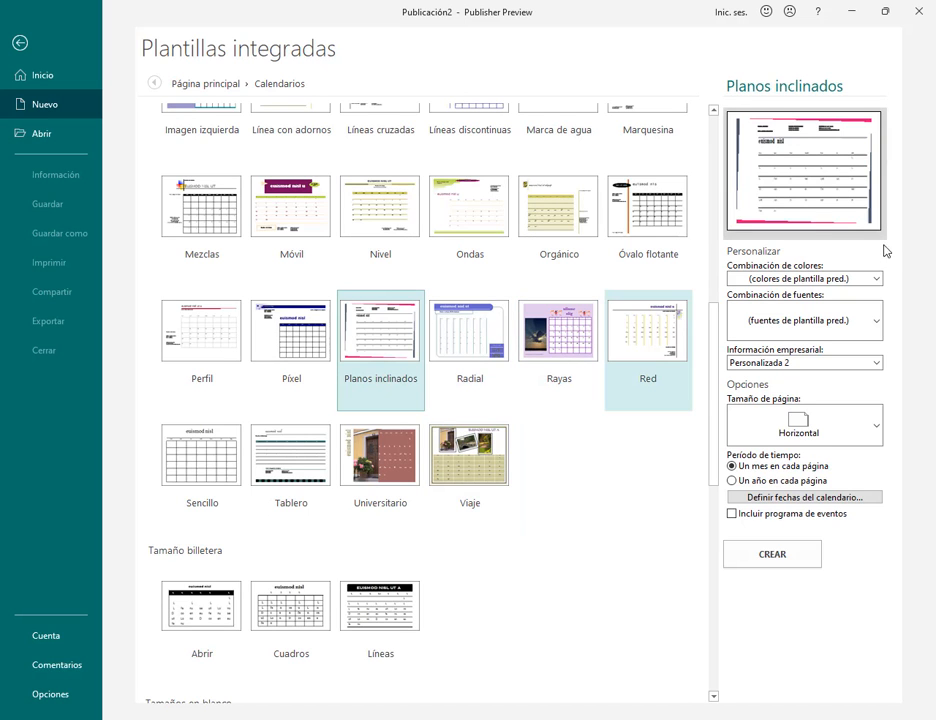
{"action": "left_click", "coordinate": [205, 85]}
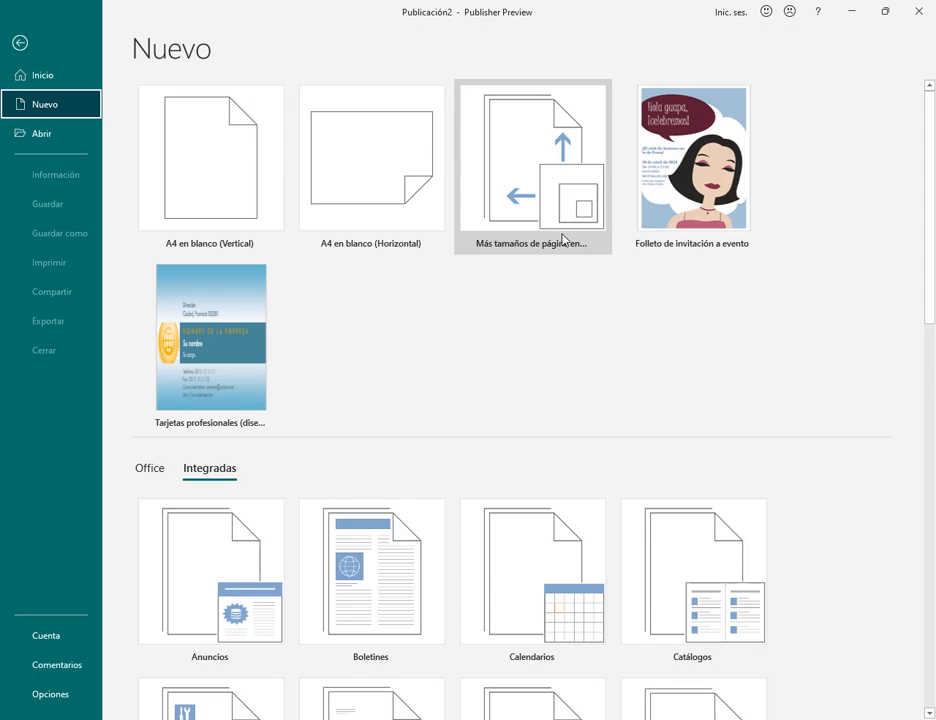
Step: Preview the Flechas, Rebote and PhotoScope Folletos designs, then return to the main Nuevo page
{"action": "scroll", "coordinate": [583, 283], "scroll_direction": "down", "scroll_amount": 2}
{"action": "scroll", "coordinate": [299, 491], "scroll_direction": "down", "scroll_amount": 3}
{"action": "left_click", "coordinate": [251, 472]}
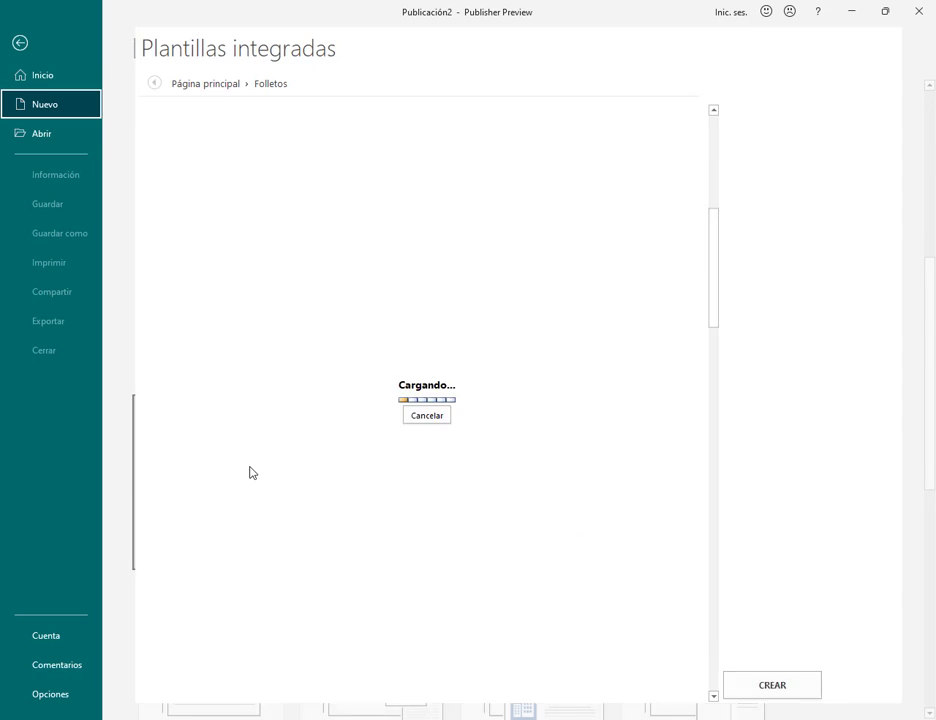
{"action": "left_click", "coordinate": [554, 207]}
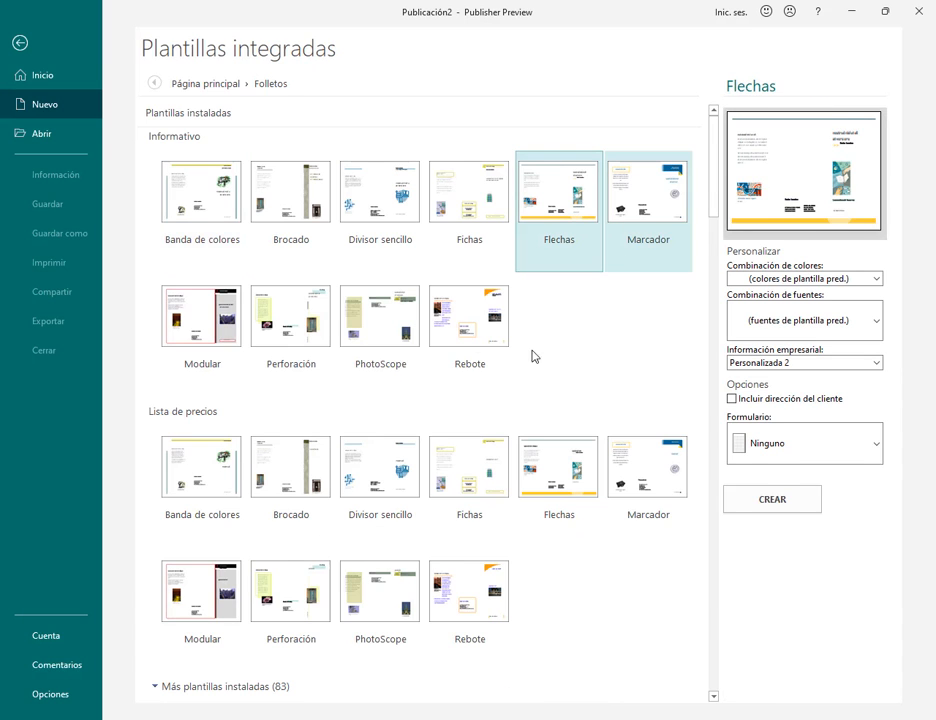
{"action": "left_click", "coordinate": [470, 330]}
{"action": "left_click", "coordinate": [396, 327]}
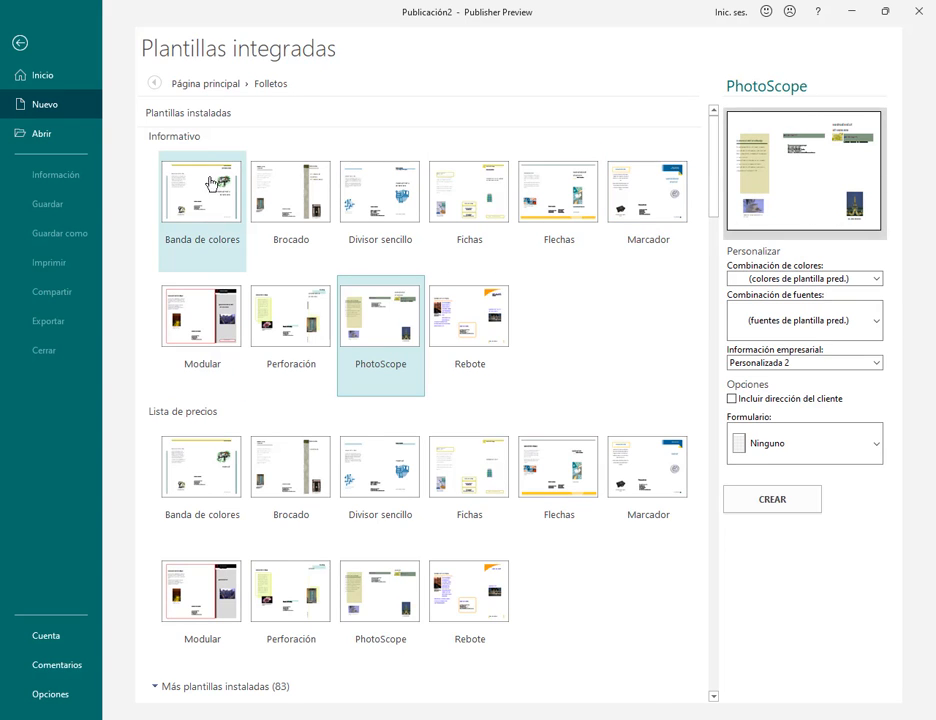
{"action": "left_click", "coordinate": [205, 84]}
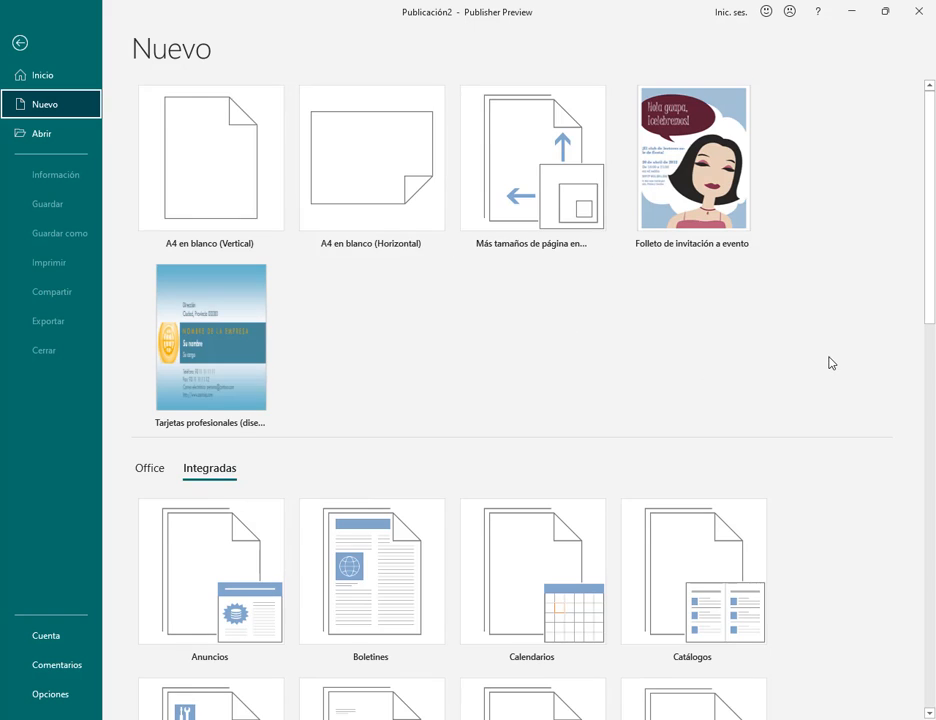
Step: Preview the Brocado, Divisor sencillo and Fichas business card designs, then bring back the PDF manual
{"action": "scroll", "coordinate": [829, 362], "scroll_direction": "down", "scroll_amount": 8}
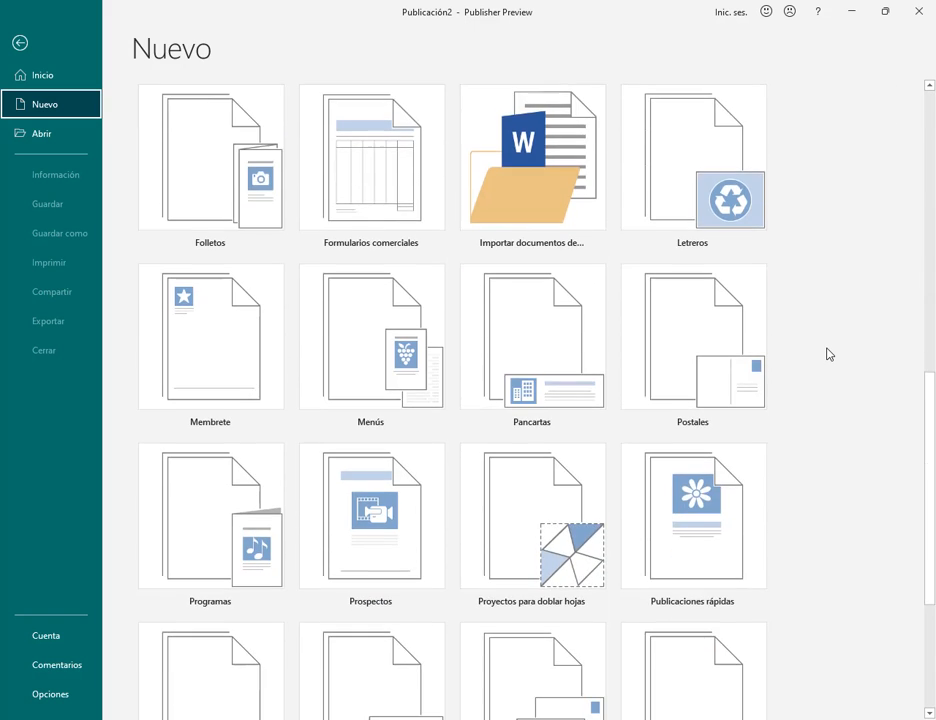
{"action": "scroll", "coordinate": [829, 354], "scroll_direction": "down", "scroll_amount": 2}
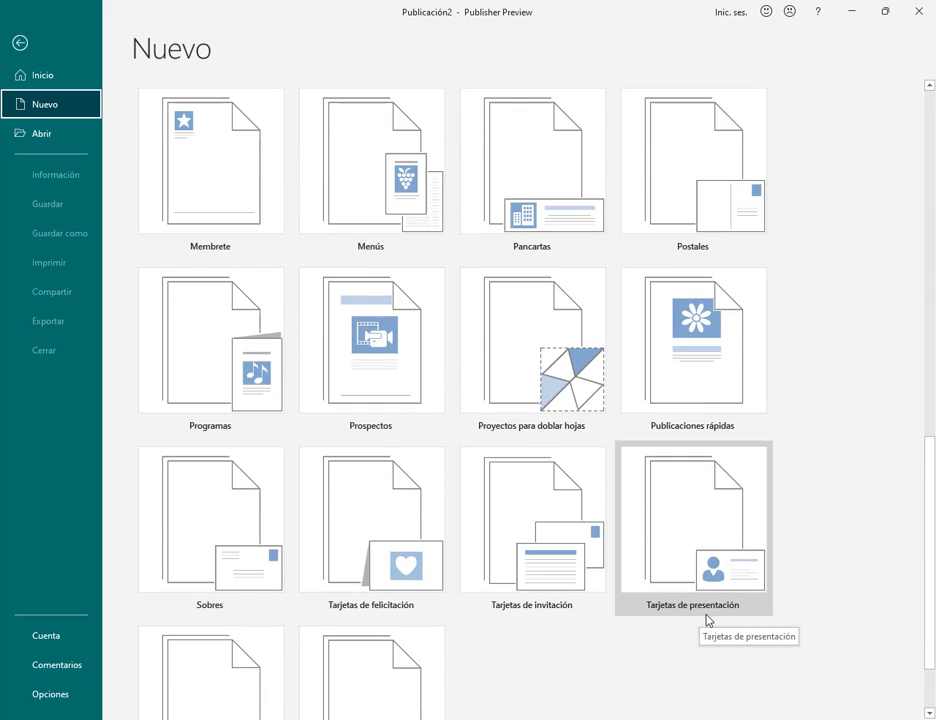
{"action": "left_click", "coordinate": [713, 540]}
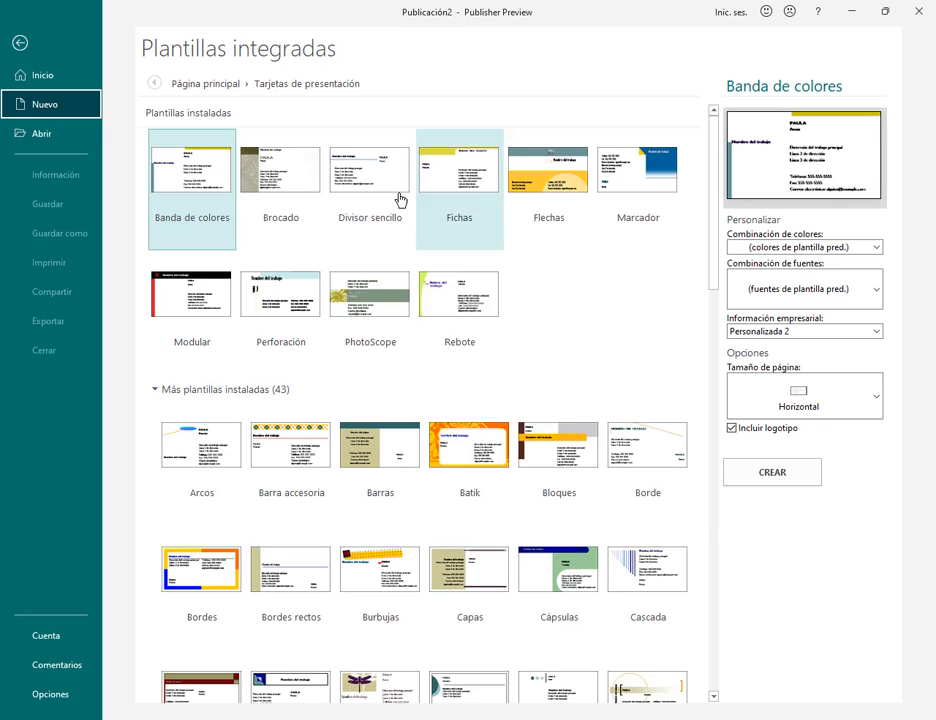
{"action": "left_click", "coordinate": [281, 170]}
{"action": "left_click", "coordinate": [378, 172]}
{"action": "left_click", "coordinate": [462, 176]}
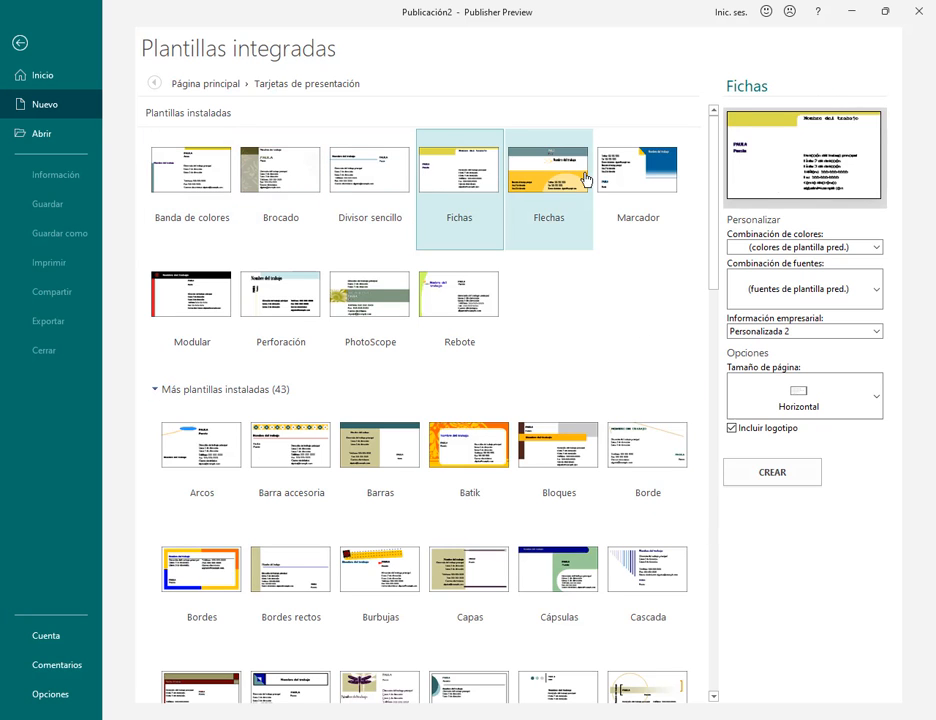
{"action": "left_click", "coordinate": [178, 717]}
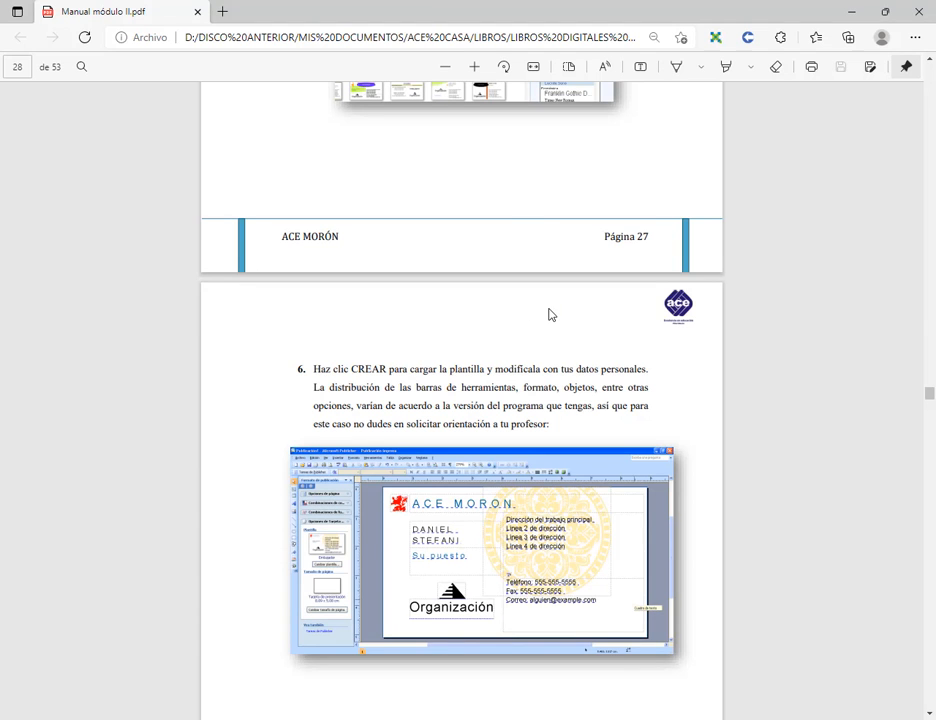
Step: Review the template steps on page 27 of the manual, then minimize Edge
{"action": "scroll", "coordinate": [552, 315], "scroll_direction": "up", "scroll_amount": 5}
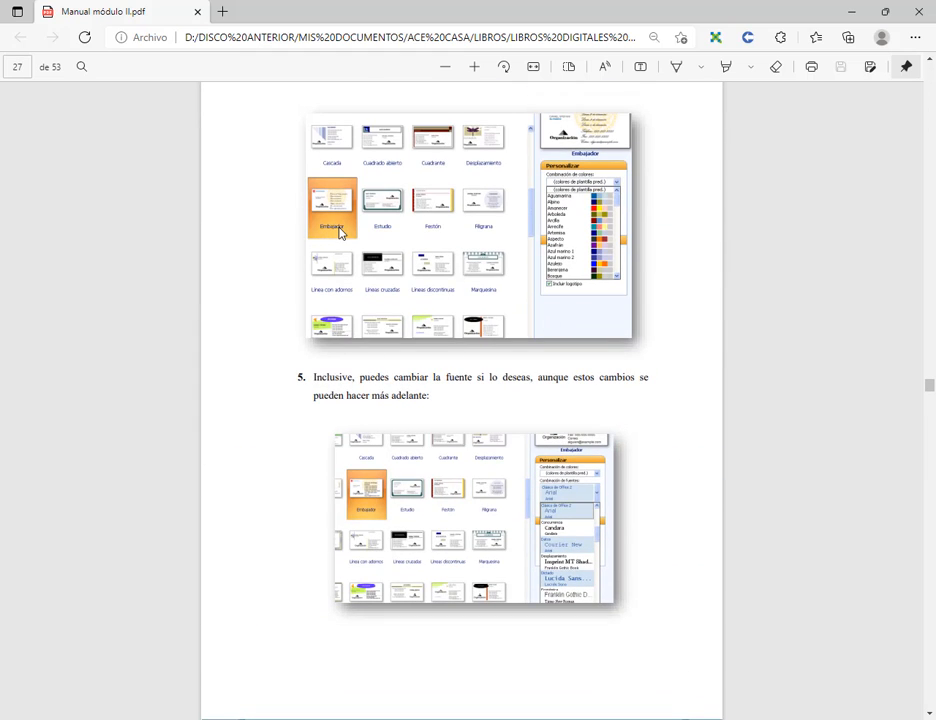
{"action": "left_click", "coordinate": [851, 13]}
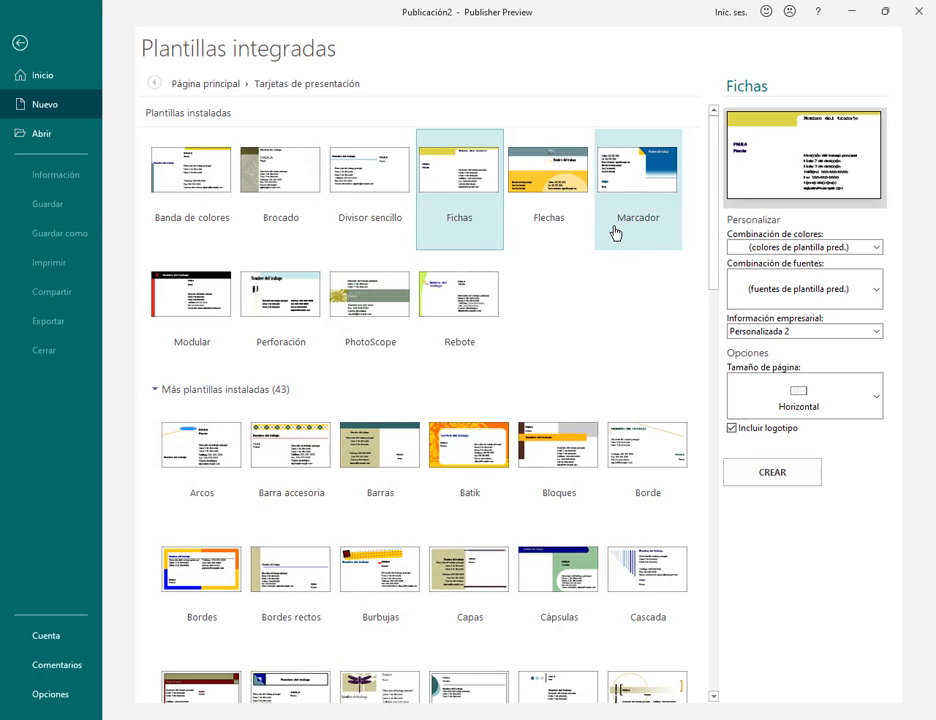
Step: Create a new business card from the Embajador template
{"action": "scroll", "coordinate": [614, 233], "scroll_direction": "down", "scroll_amount": 3}
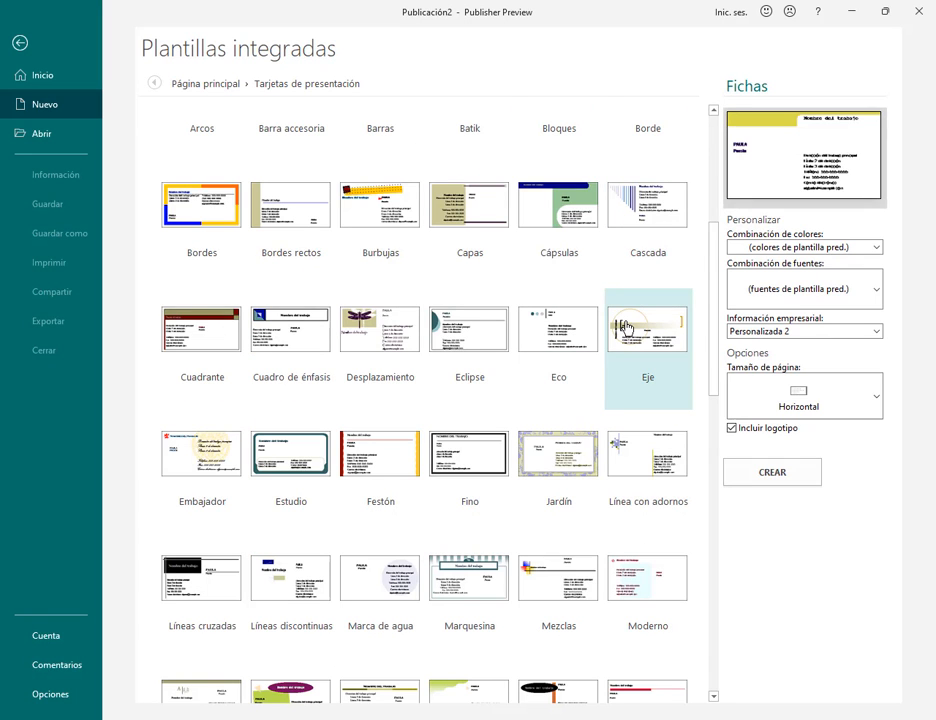
{"action": "scroll", "coordinate": [625, 326], "scroll_direction": "down", "scroll_amount": 1}
{"action": "left_click", "coordinate": [199, 350]}
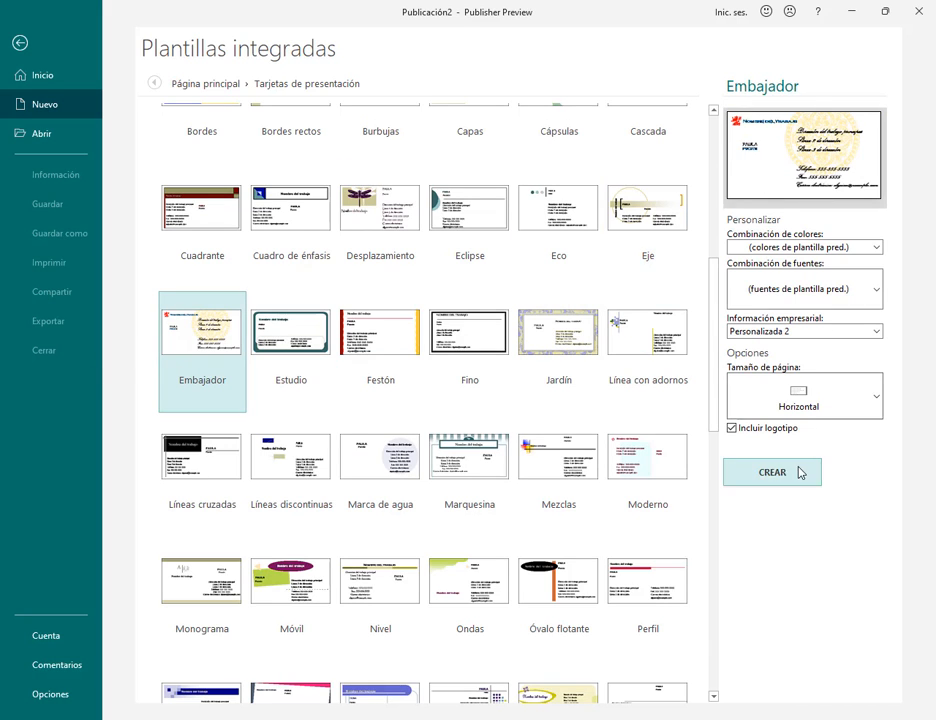
{"action": "left_click", "coordinate": [766, 476]}
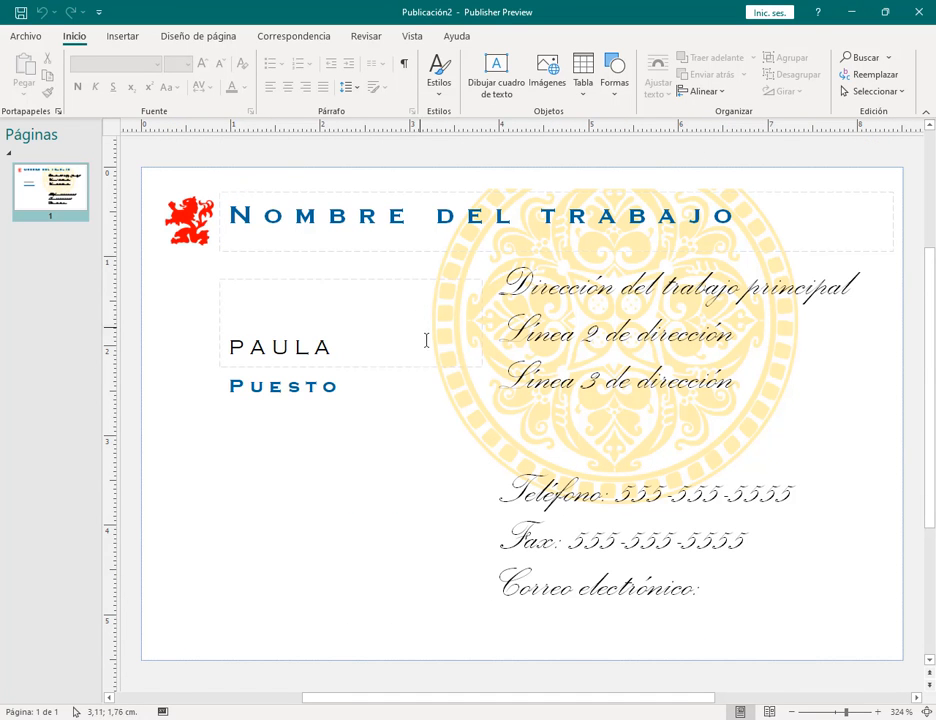
Step: Select the title, address and contact lines in turn, ending with the whole title selected
{"action": "left_click", "coordinate": [328, 215]}
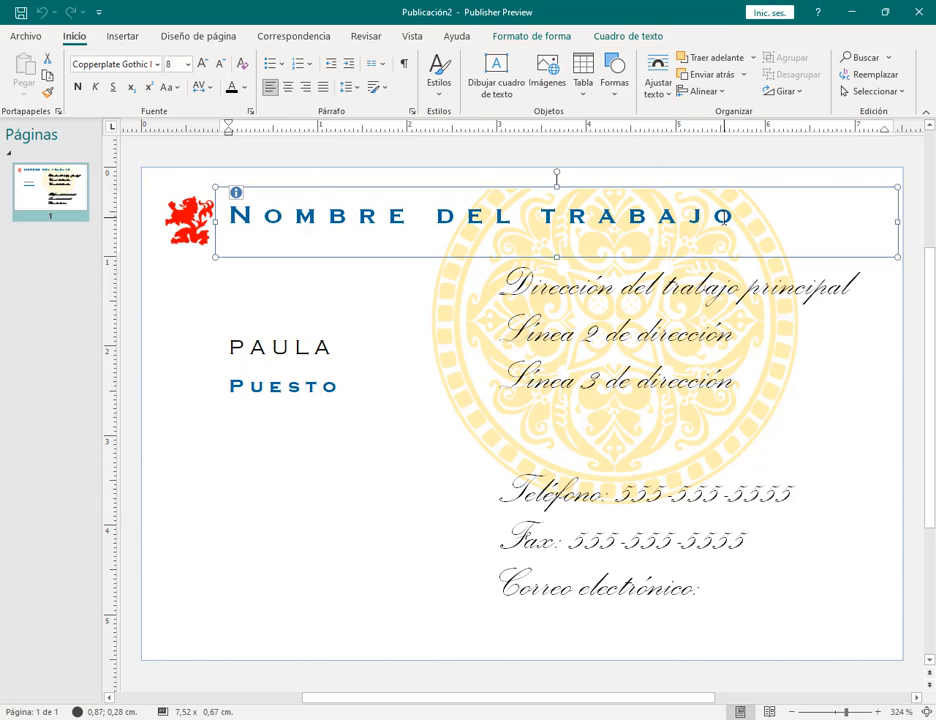
{"action": "left_click_drag", "start_coordinate": [229, 215], "coordinate": [740, 215]}
{"action": "left_click", "coordinate": [614, 287]}
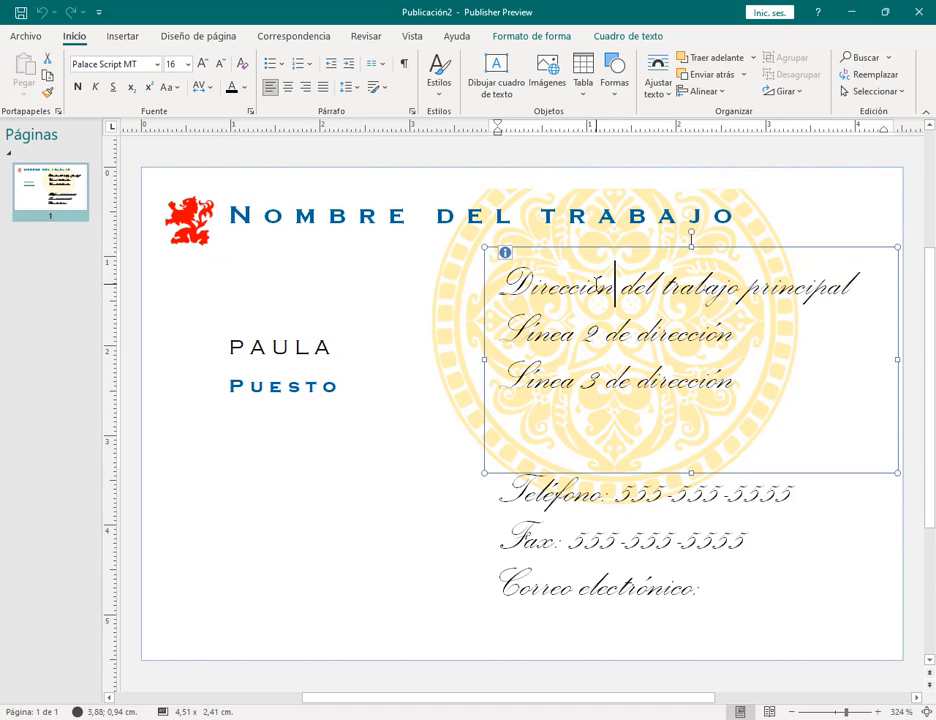
{"action": "left_click_drag", "start_coordinate": [533, 287], "coordinate": [754, 372]}
{"action": "left_click", "coordinate": [661, 542]}
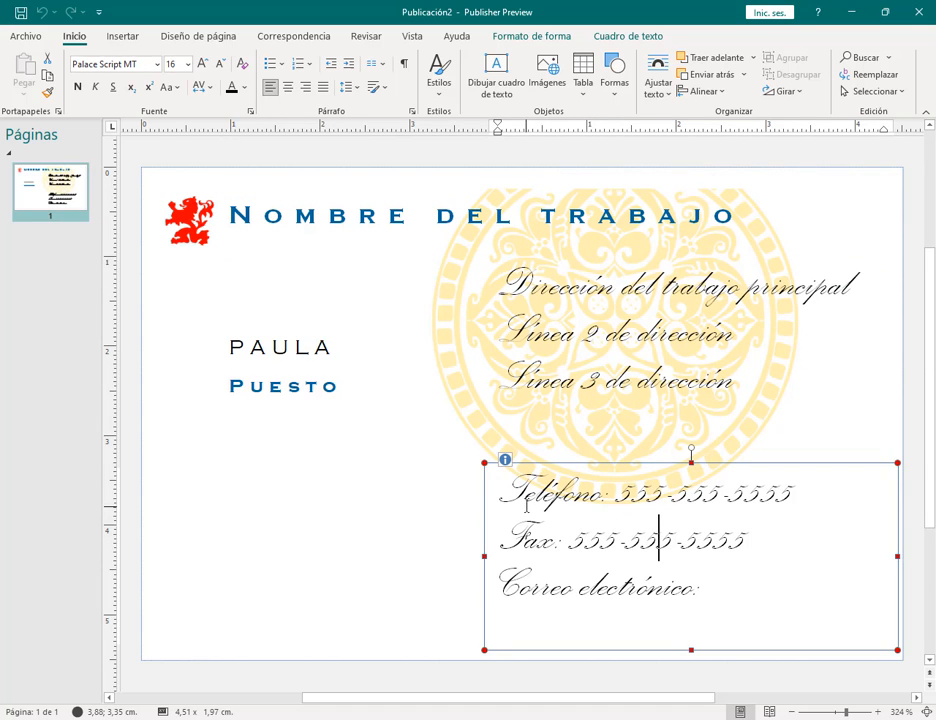
{"action": "left_click_drag", "start_coordinate": [527, 506], "coordinate": [685, 566]}
{"action": "left_click", "coordinate": [522, 215]}
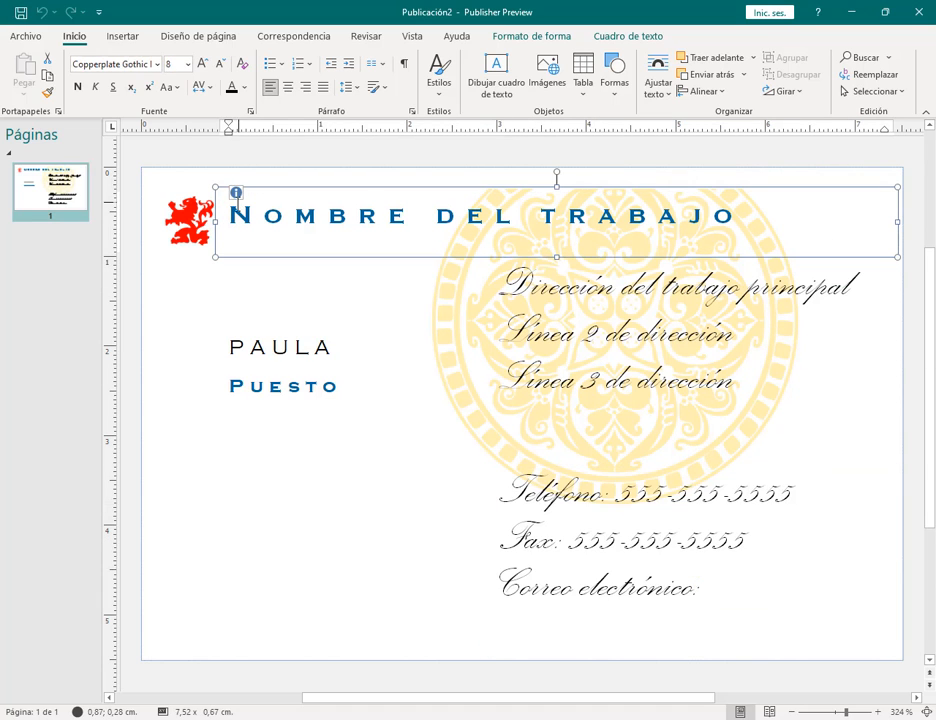
{"action": "left_click_drag", "start_coordinate": [733, 215], "coordinate": [230, 215]}
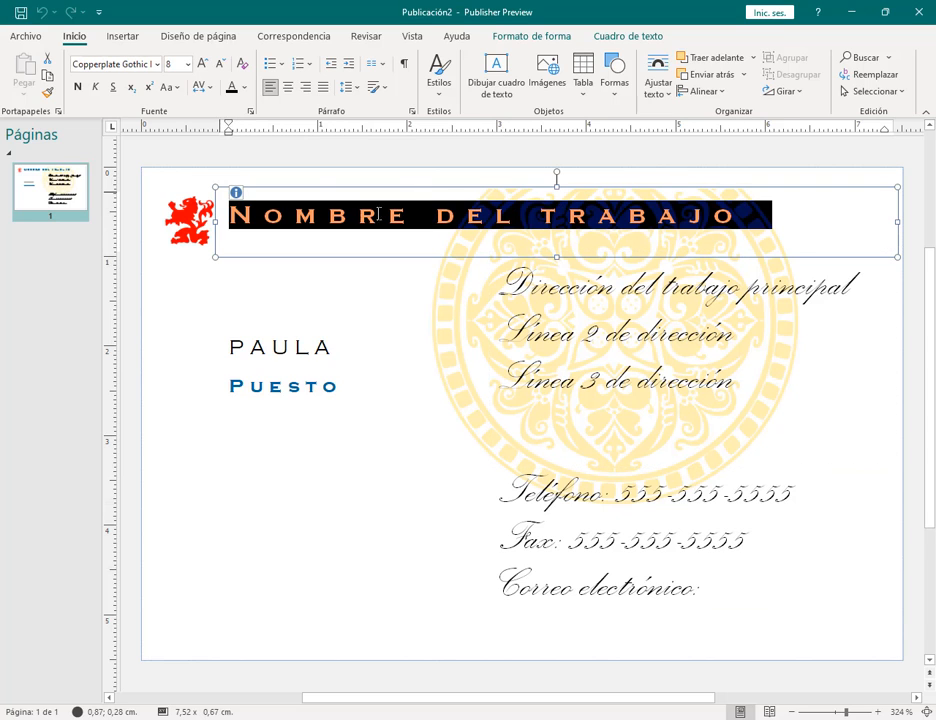
Step: Set the title to Chaparral Pro at size 10 and colour it red
{"action": "left_click", "coordinate": [157, 63]}
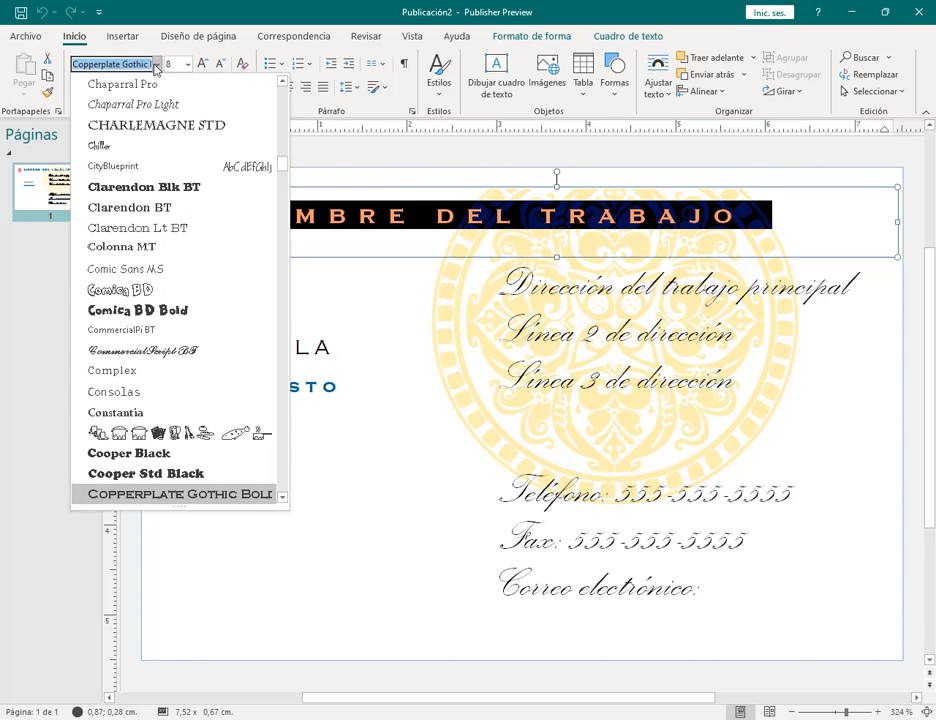
{"action": "left_click", "coordinate": [120, 84]}
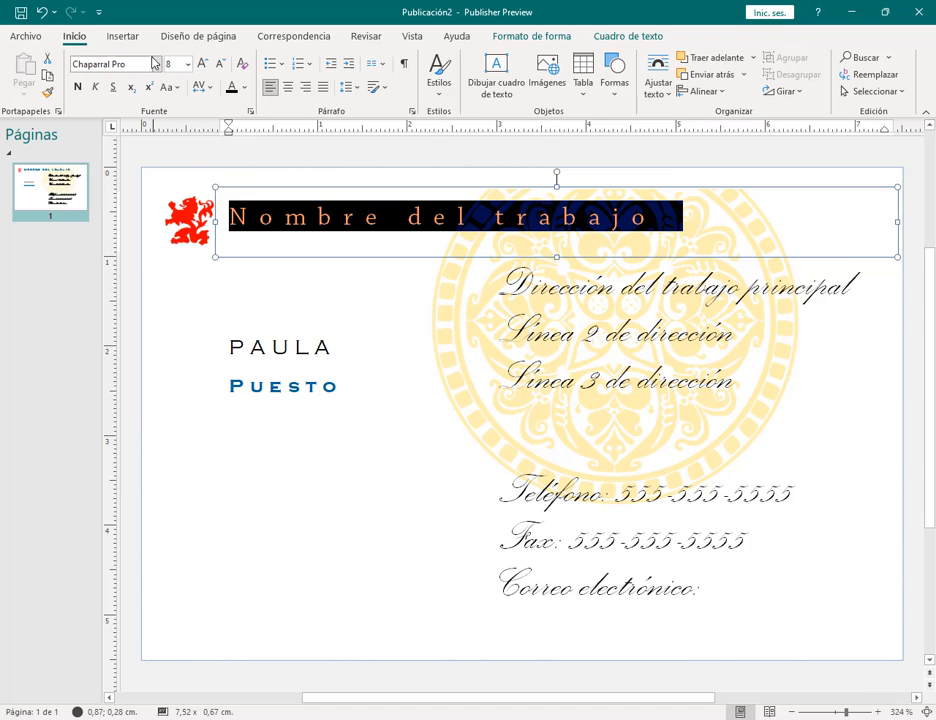
{"action": "left_click", "coordinate": [186, 64]}
{"action": "left_click", "coordinate": [176, 186]}
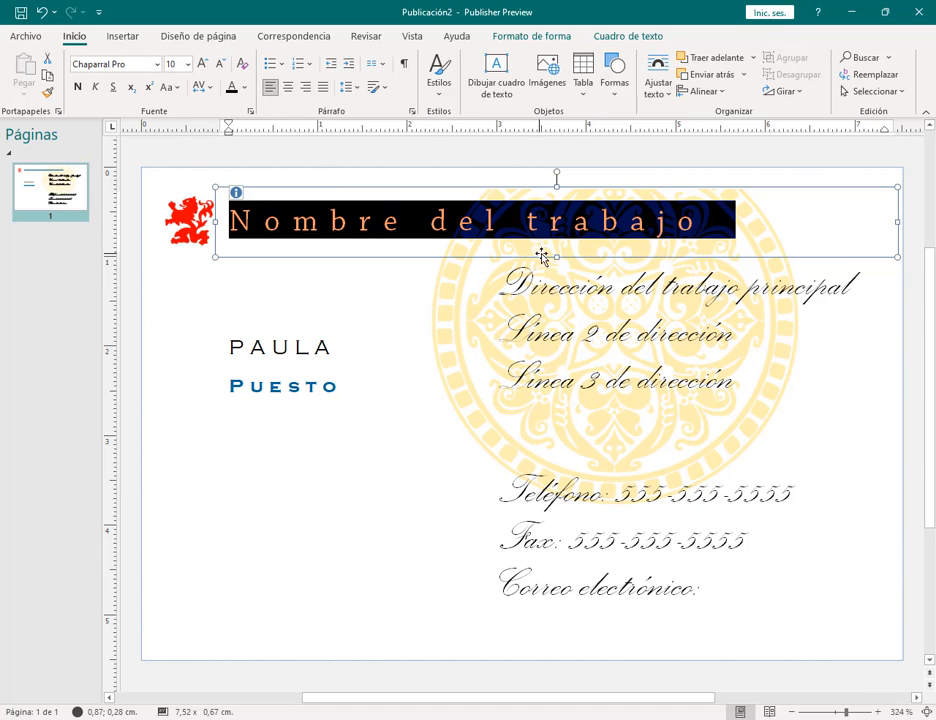
{"action": "left_click", "coordinate": [244, 88]}
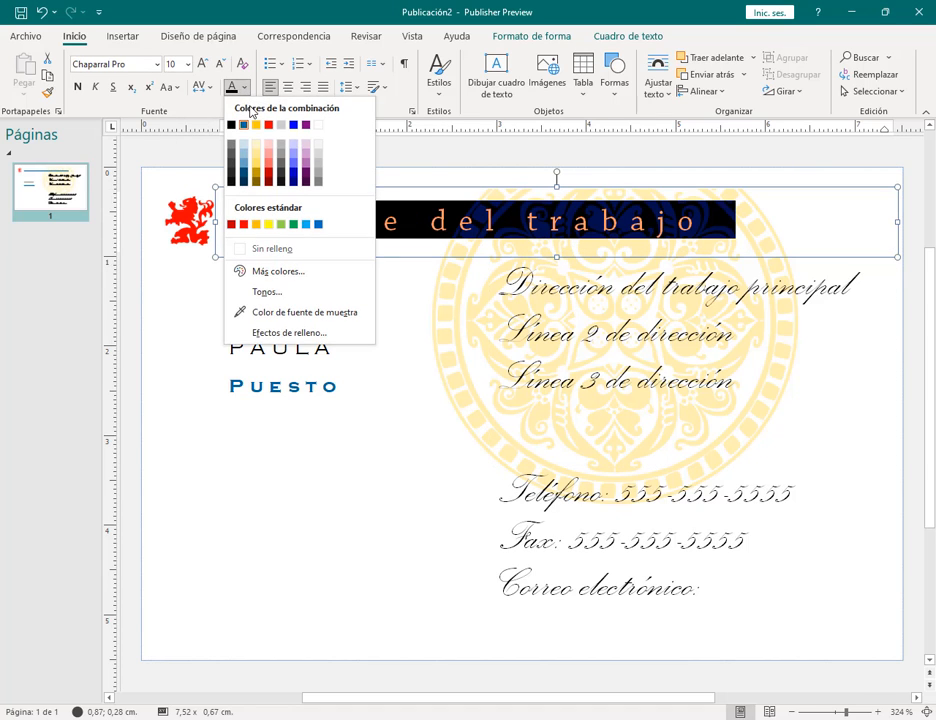
{"action": "left_click", "coordinate": [268, 125]}
Step: Reselect the Nombre del trabajo title and recolour it light lavender
{"action": "left_click", "coordinate": [798, 225]}
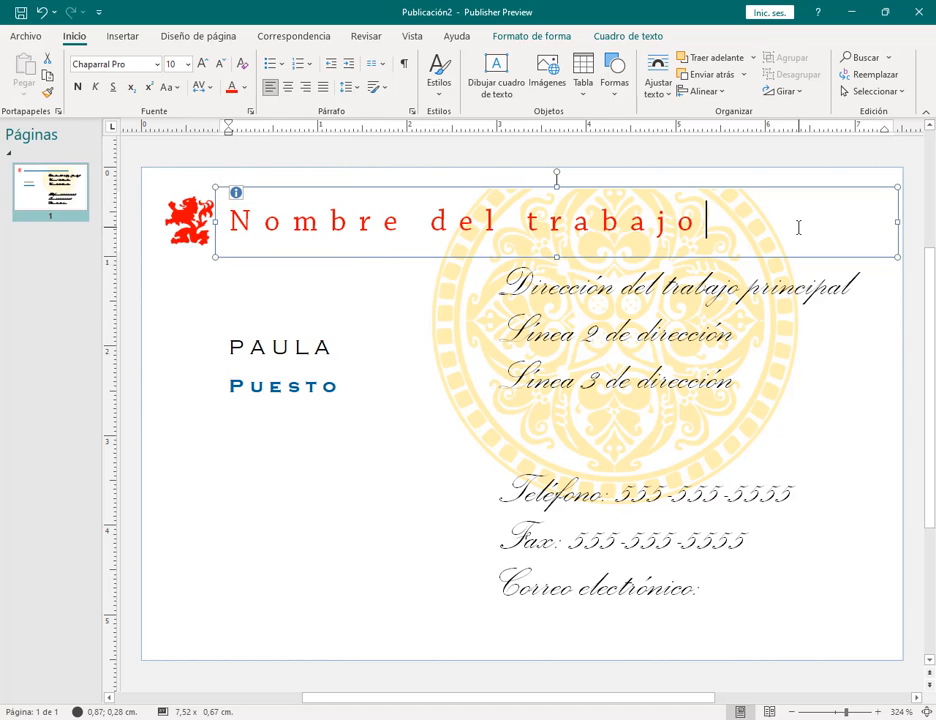
{"action": "triple_click", "coordinate": [677, 228]}
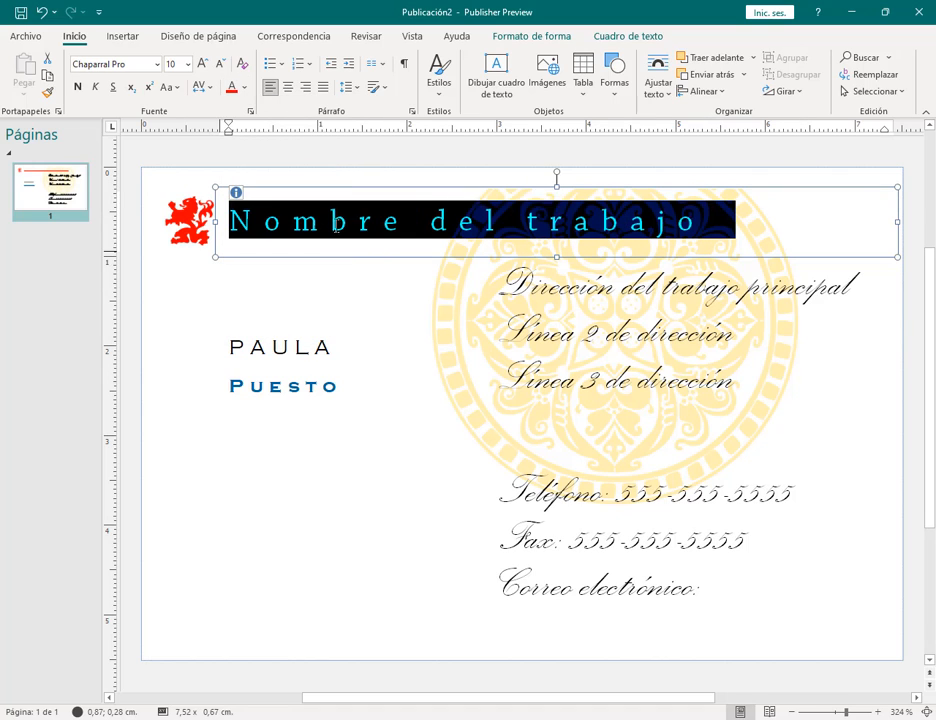
{"action": "left_click", "coordinate": [245, 88]}
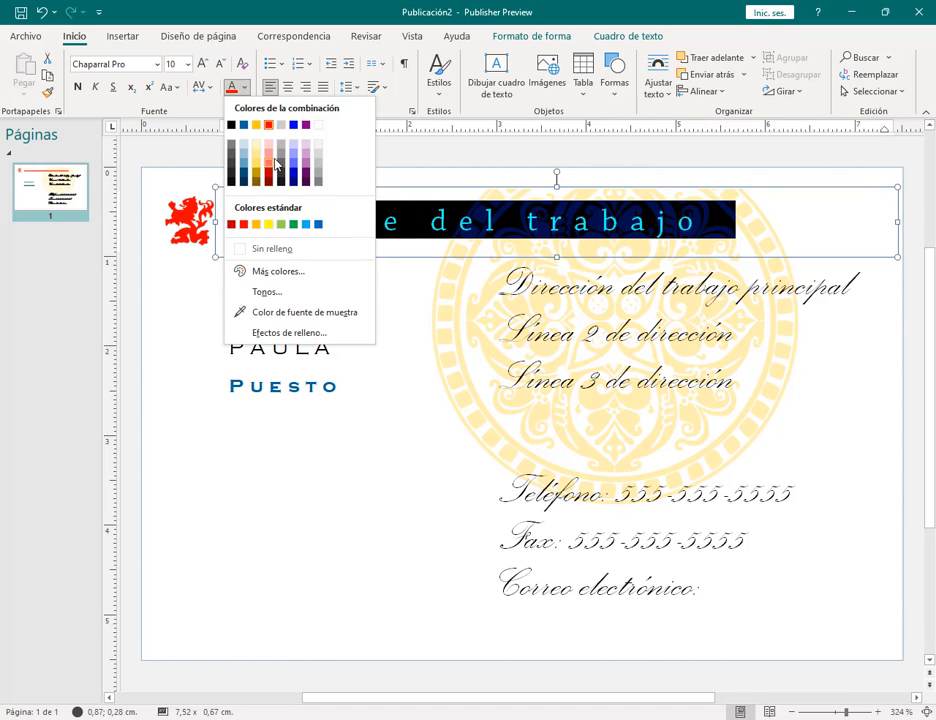
{"action": "left_click", "coordinate": [292, 160]}
{"action": "left_click", "coordinate": [788, 219]}
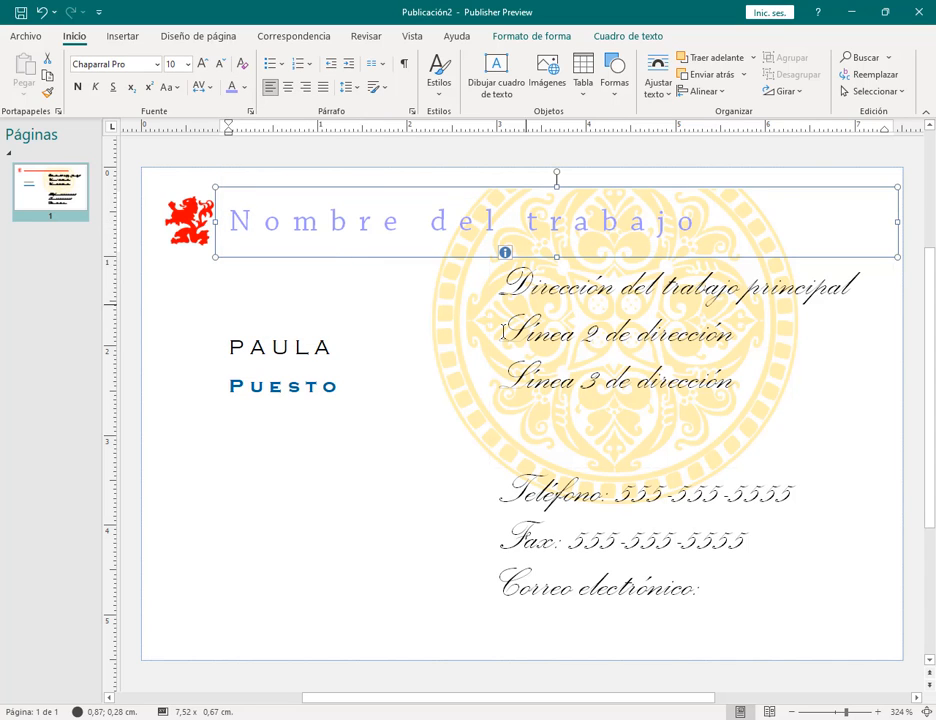
{"action": "left_click", "coordinate": [597, 338]}
Step: Select the name, address, contact and title text boxes in turn to inspect the card's text
{"action": "left_click", "coordinate": [341, 346]}
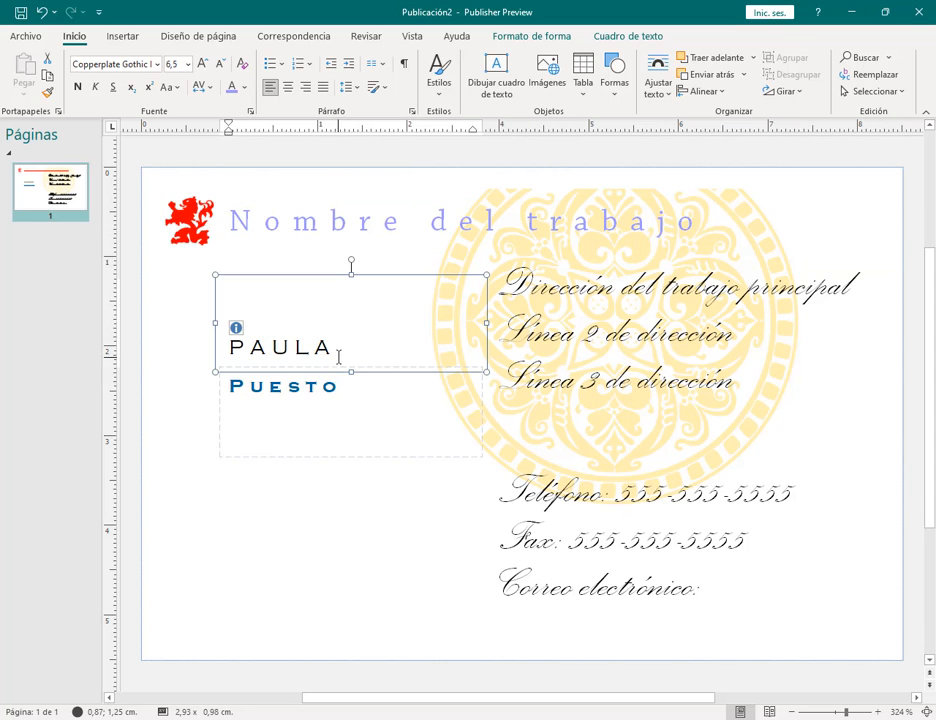
{"action": "left_click", "coordinate": [539, 290]}
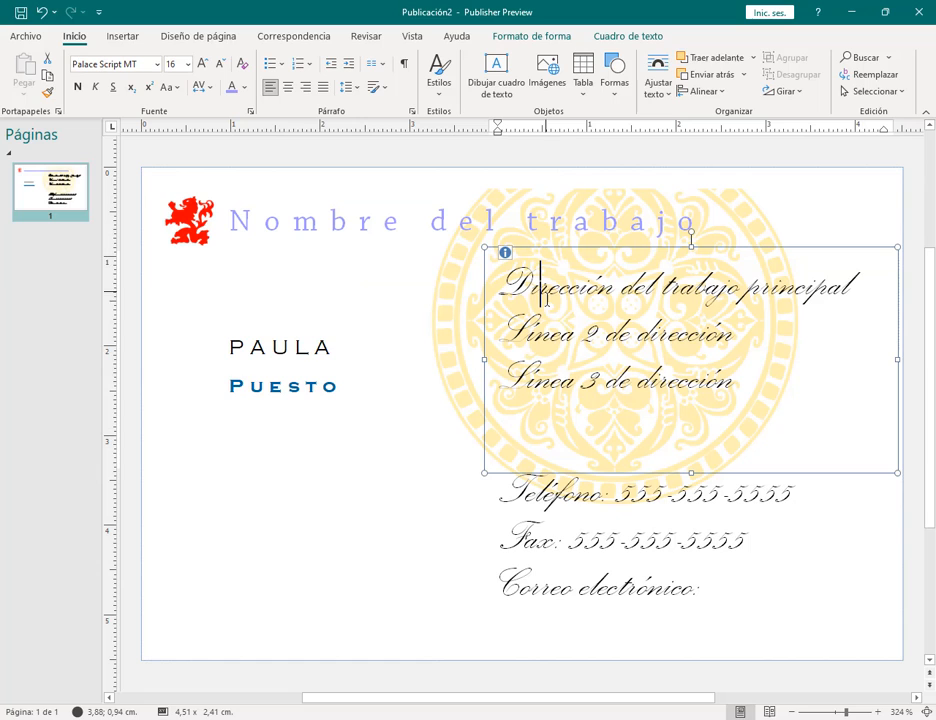
{"action": "left_click", "coordinate": [578, 493]}
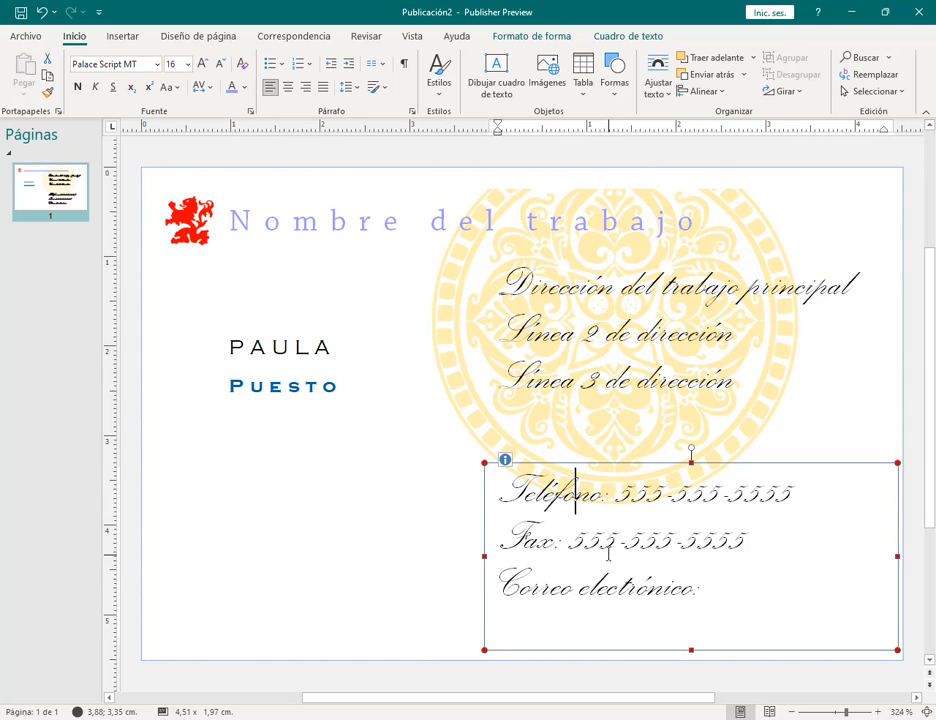
{"action": "left_click", "coordinate": [910, 322]}
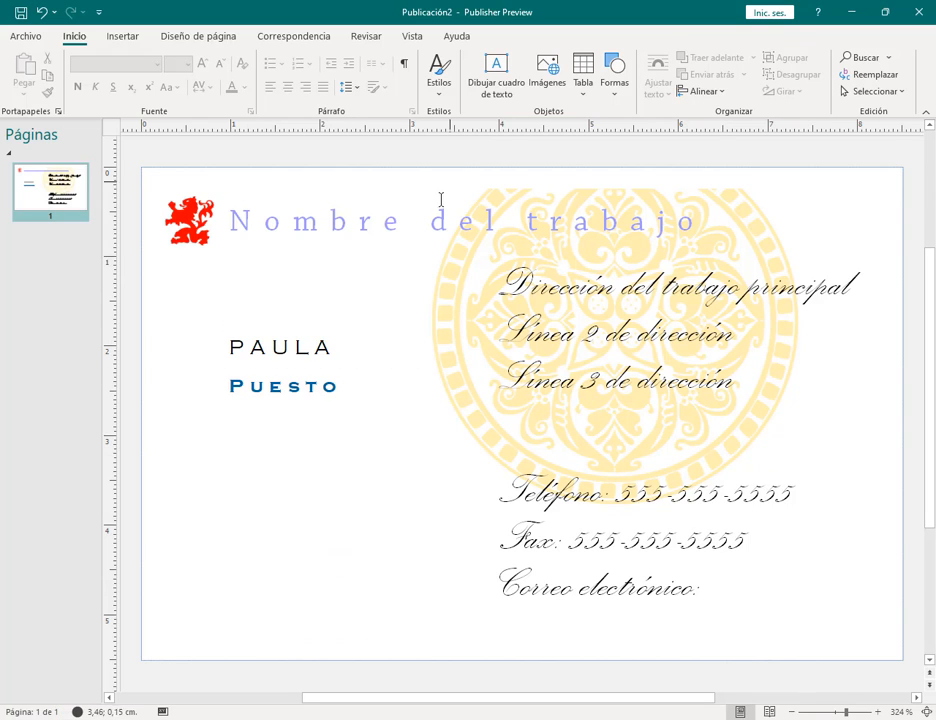
{"action": "left_click", "coordinate": [430, 220]}
{"action": "left_click_drag", "start_coordinate": [270, 347], "coordinate": [336, 347]}
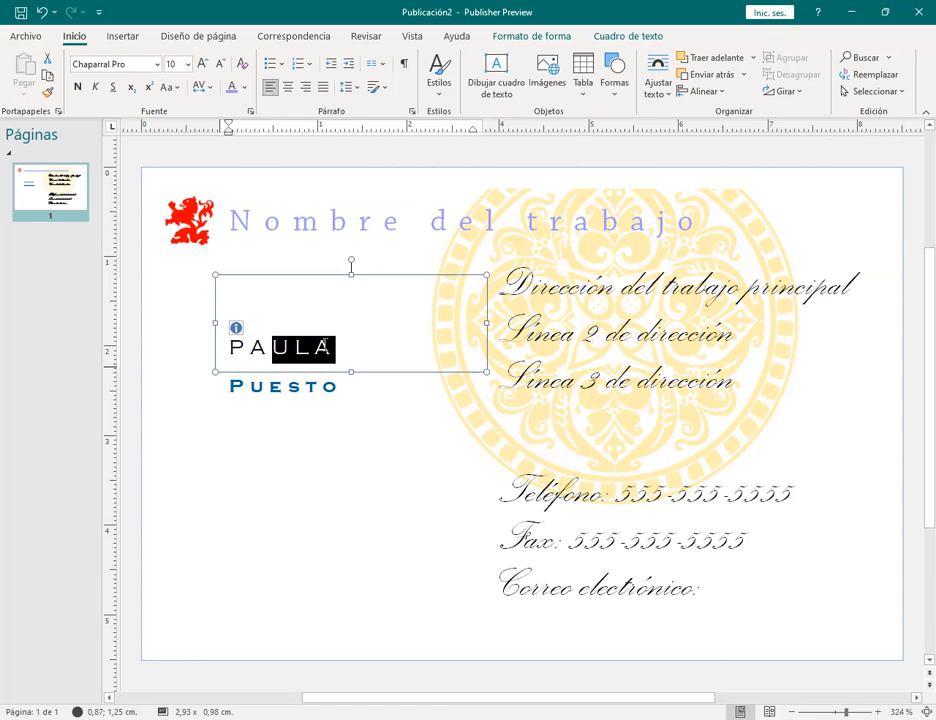
{"action": "left_click", "coordinate": [671, 288]}
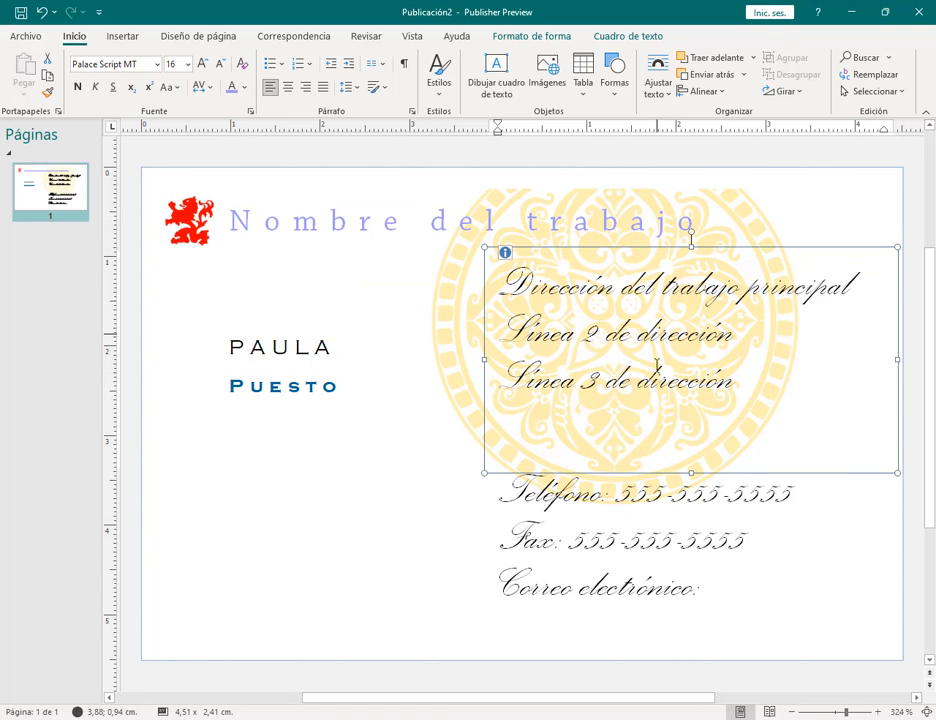
{"action": "left_click", "coordinate": [657, 500]}
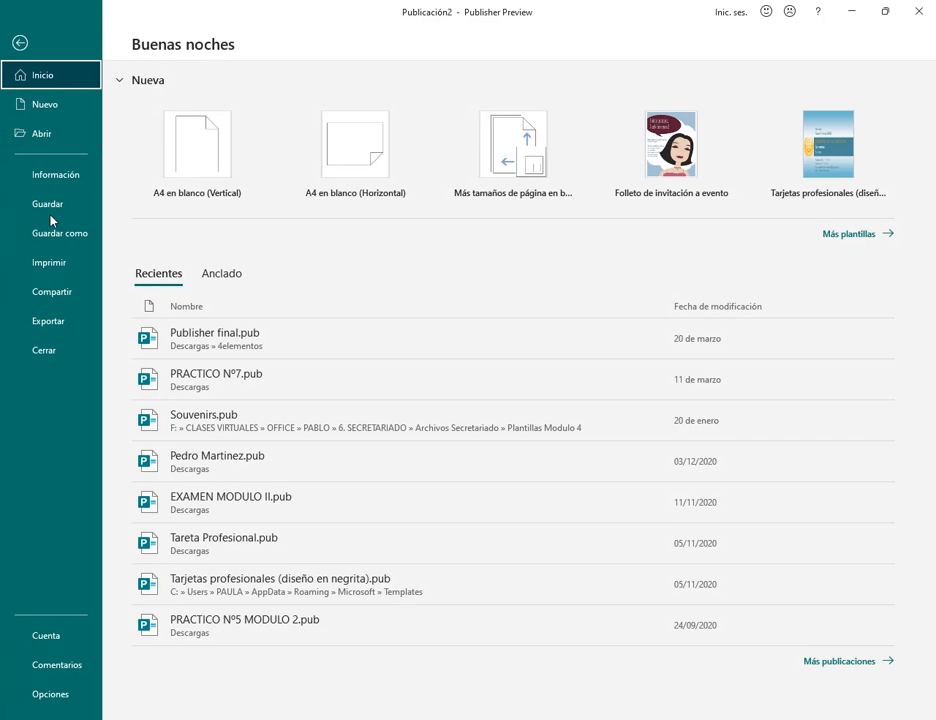
Step: Start a new publication from the Batik design in the Integradas Tarjetas de presentación templates
{"action": "left_click", "coordinate": [66, 114]}
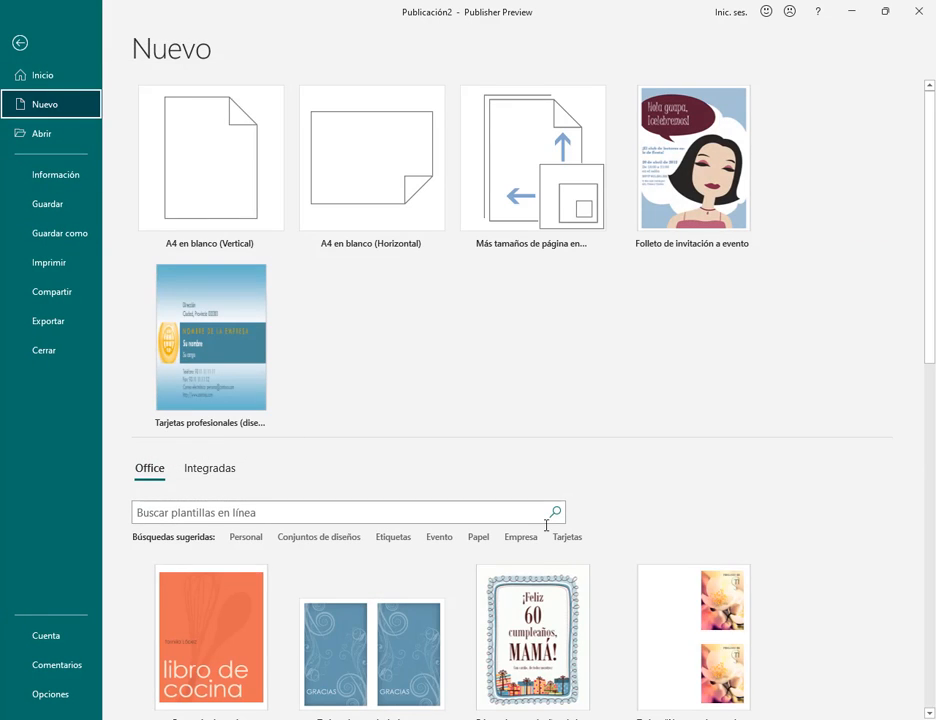
{"action": "scroll", "coordinate": [547, 345], "scroll_direction": "down", "scroll_amount": 3}
{"action": "left_click", "coordinate": [230, 220]}
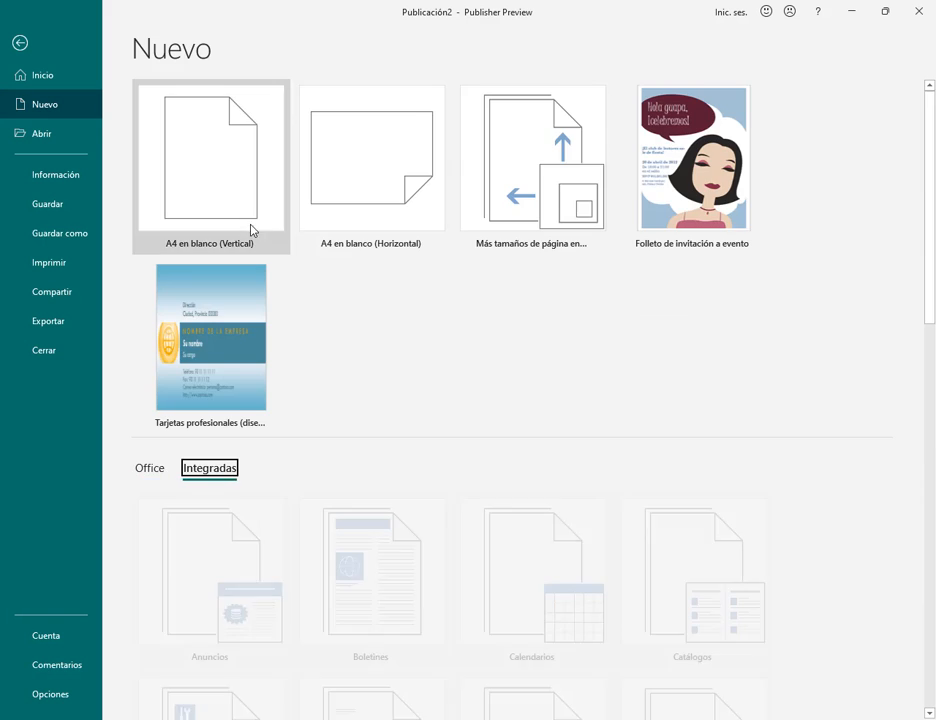
{"action": "scroll", "coordinate": [616, 468], "scroll_direction": "down", "scroll_amount": 8}
{"action": "scroll", "coordinate": [616, 468], "scroll_direction": "down", "scroll_amount": 3}
{"action": "left_click", "coordinate": [645, 494]}
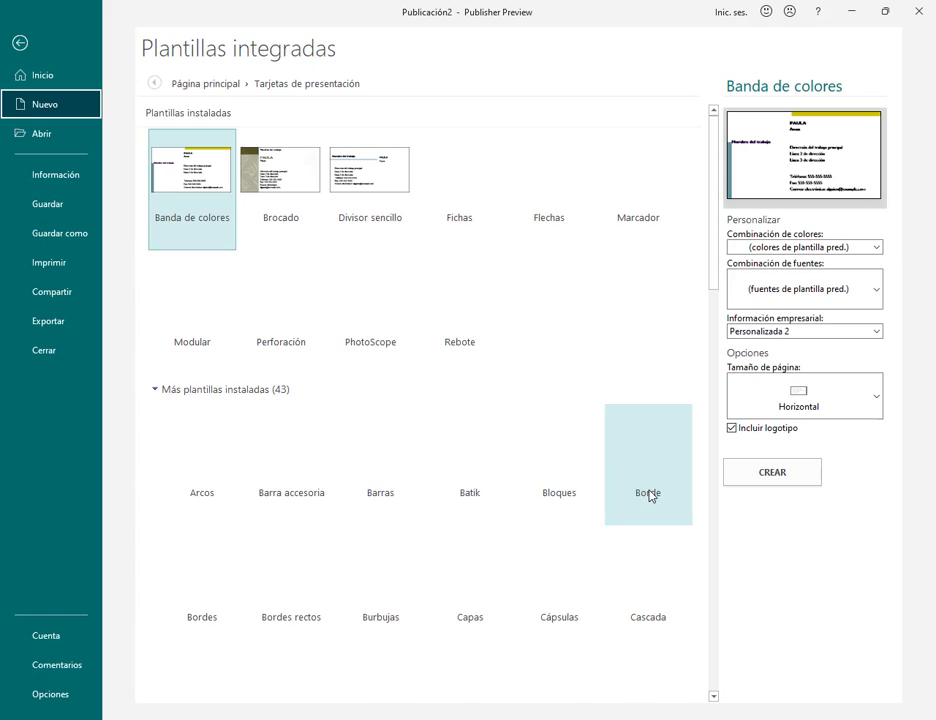
{"action": "left_click", "coordinate": [474, 473]}
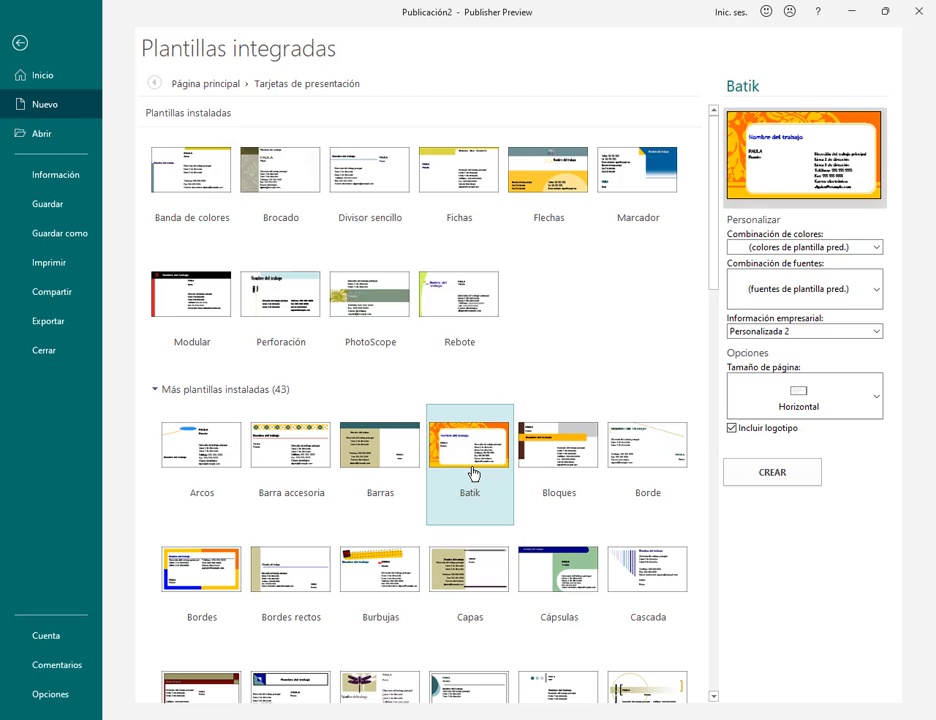
{"action": "left_click", "coordinate": [751, 479]}
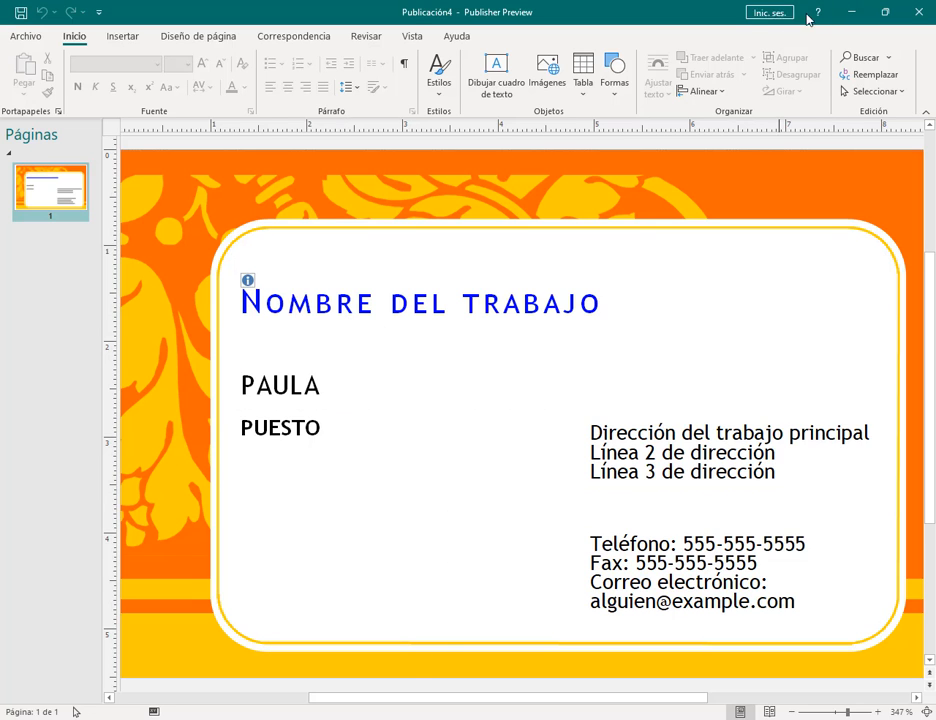
Step: Close the Batik publication Publicación4 without saving it
{"action": "left_click", "coordinate": [918, 17]}
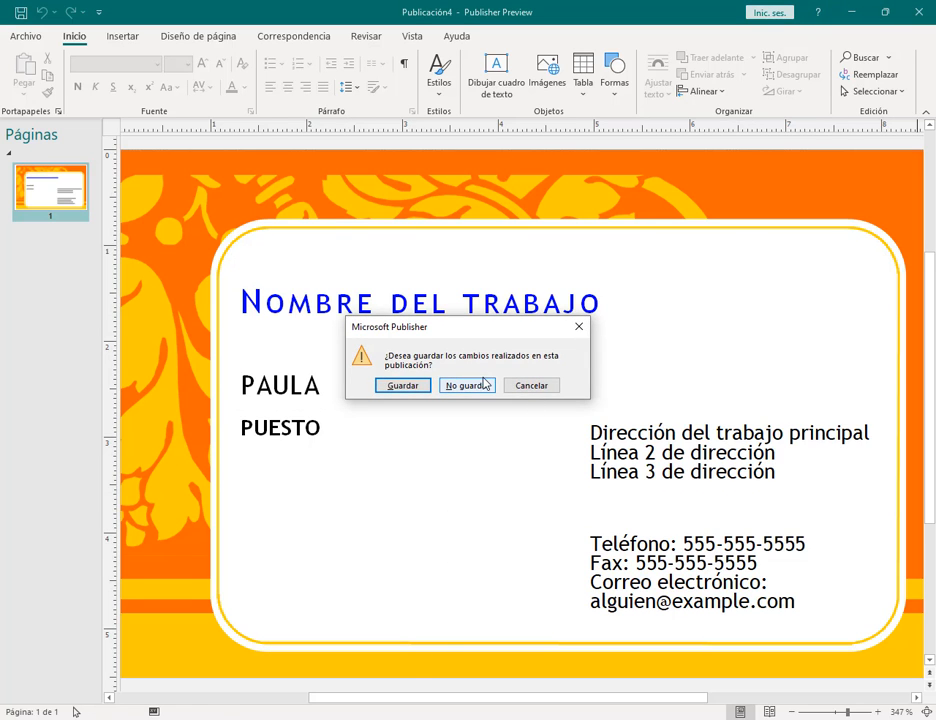
{"action": "left_click", "coordinate": [479, 384]}
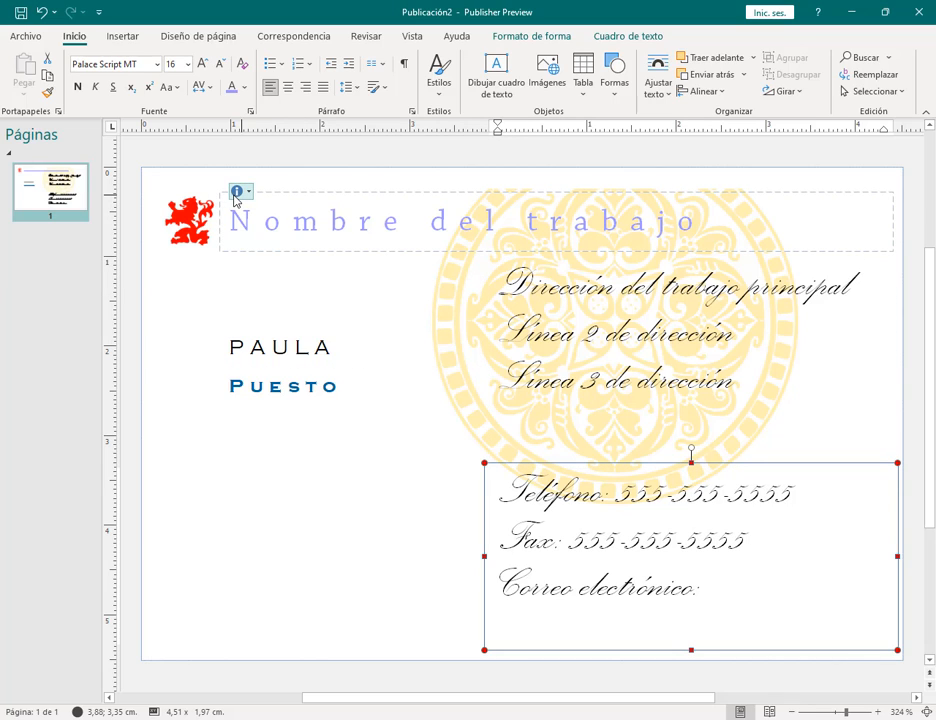
Step: Open Modificar información empresarial from the title's smart tag to view the Personalizada 2 set
{"action": "left_click", "coordinate": [240, 193]}
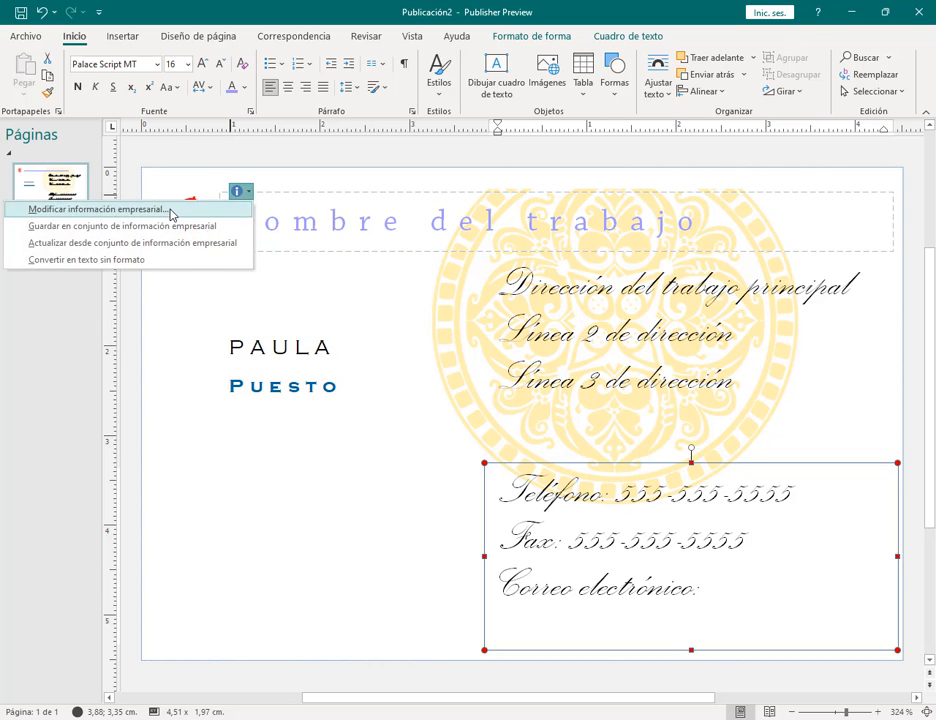
{"action": "left_click", "coordinate": [171, 211]}
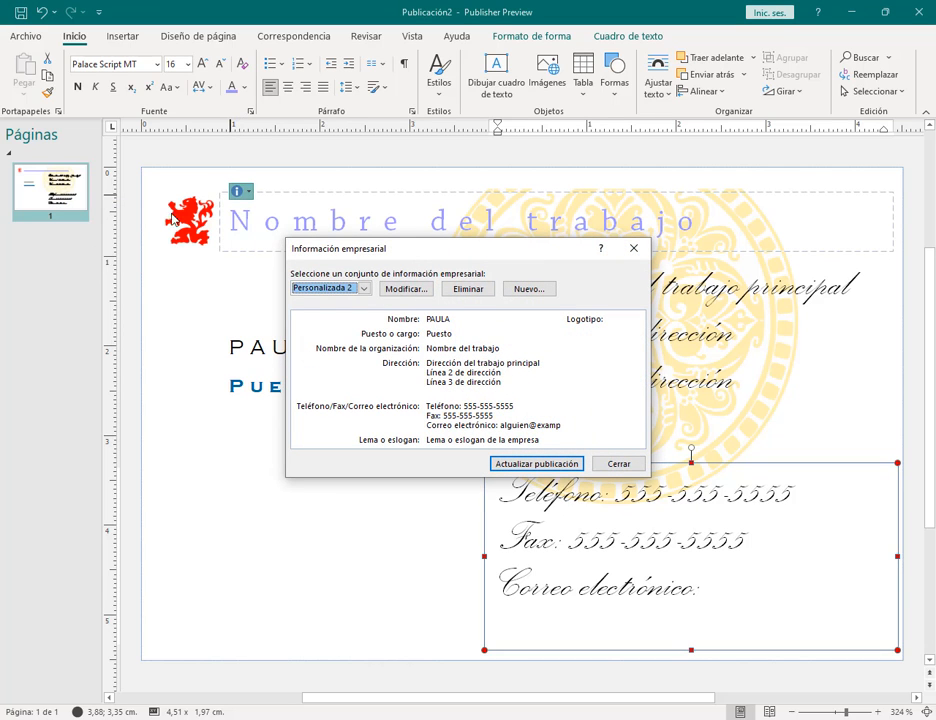
{"action": "mouse_move", "coordinate": [483, 245]}
{"action": "left_mouse_down"}
{"action": "mouse_move", "coordinate": [471, 234]}
{"action": "mouse_move", "coordinate": [483, 225]}
{"action": "left_mouse_up"}
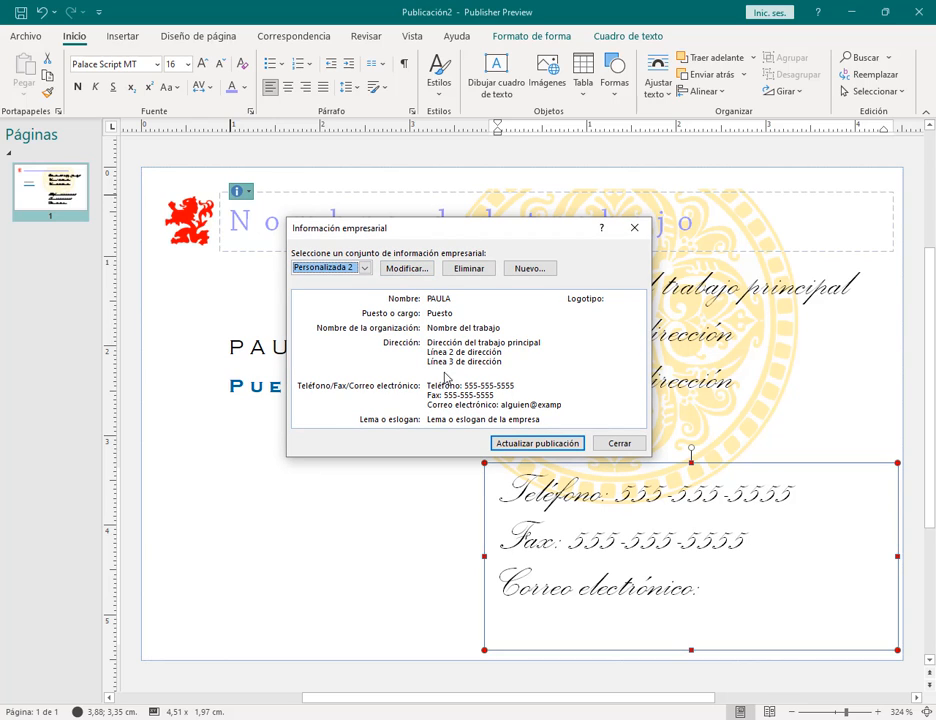
Step: Edit the Personalizada 2 set, replacing the name with the person's name and the job title with Docente
{"action": "left_click", "coordinate": [416, 269]}
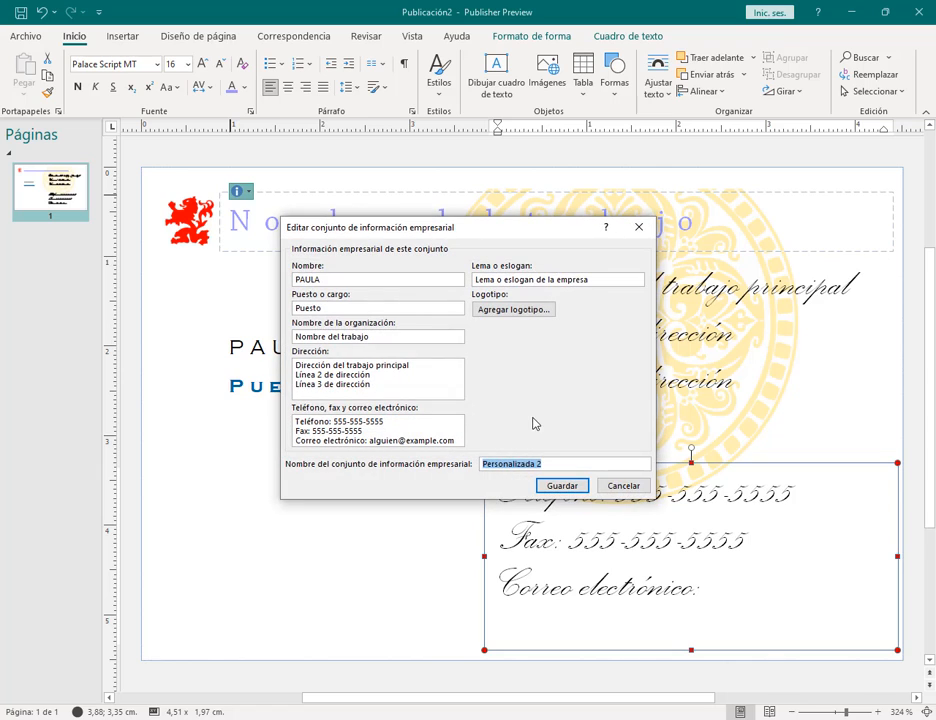
{"action": "double_click", "coordinate": [330, 280]}
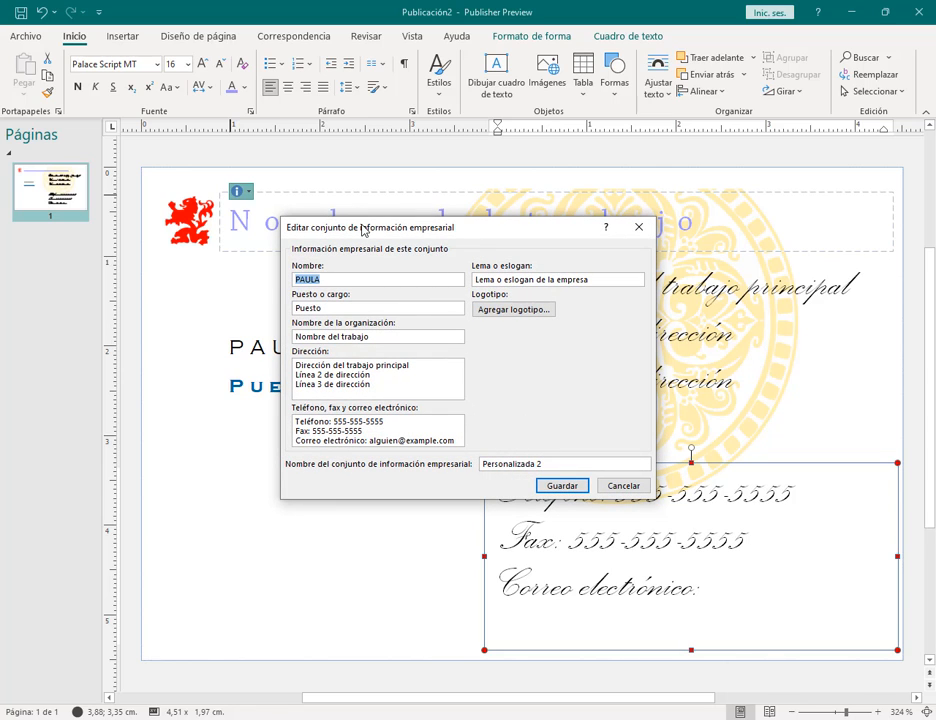
{"action": "type", "text": "Paula P"}
{"action": "double_click", "coordinate": [299, 307]}
{"action": "key", "text": "Caps_Lock"}
{"action": "type", "text": "D"}
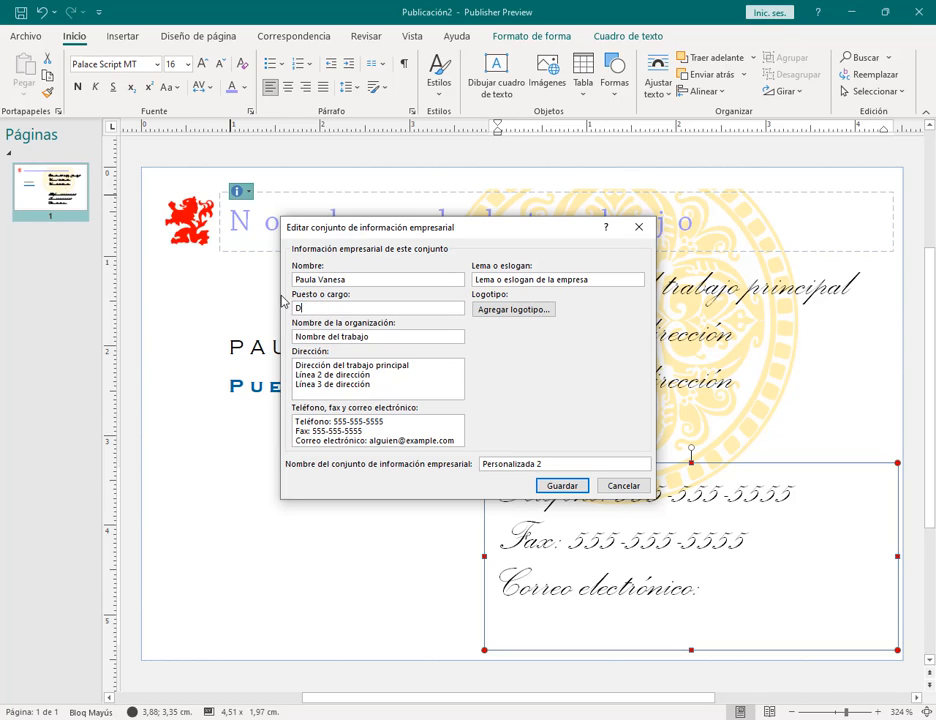
{"action": "key", "text": "Caps_Lock"}
{"action": "type", "text": "ocente"}
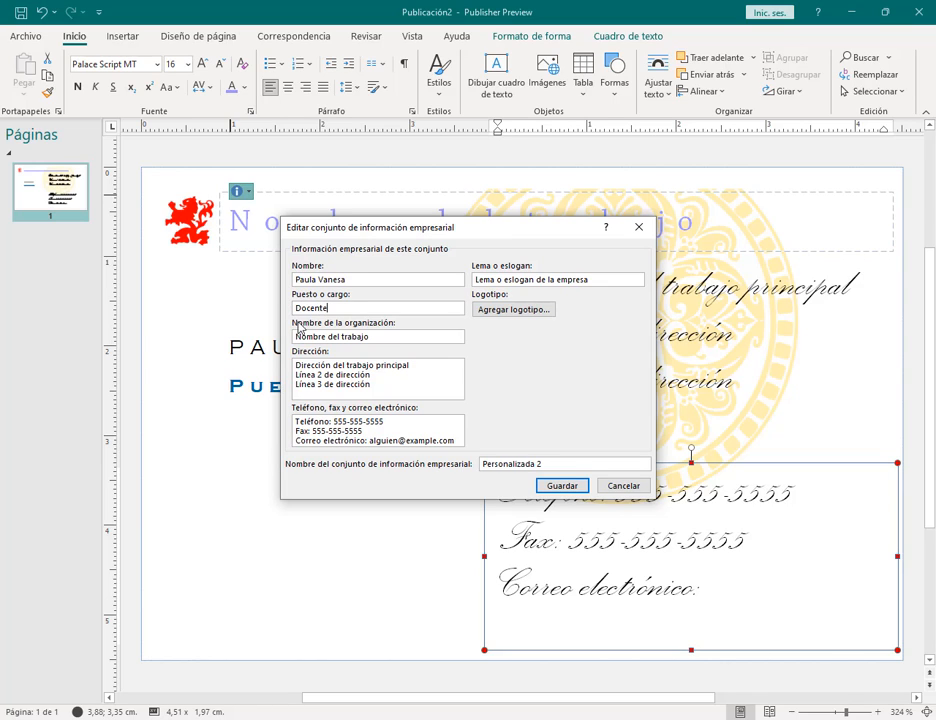
Step: Change the organisation name to ACE Filial Morón
{"action": "left_click_drag", "start_coordinate": [388, 340], "coordinate": [289, 330]}
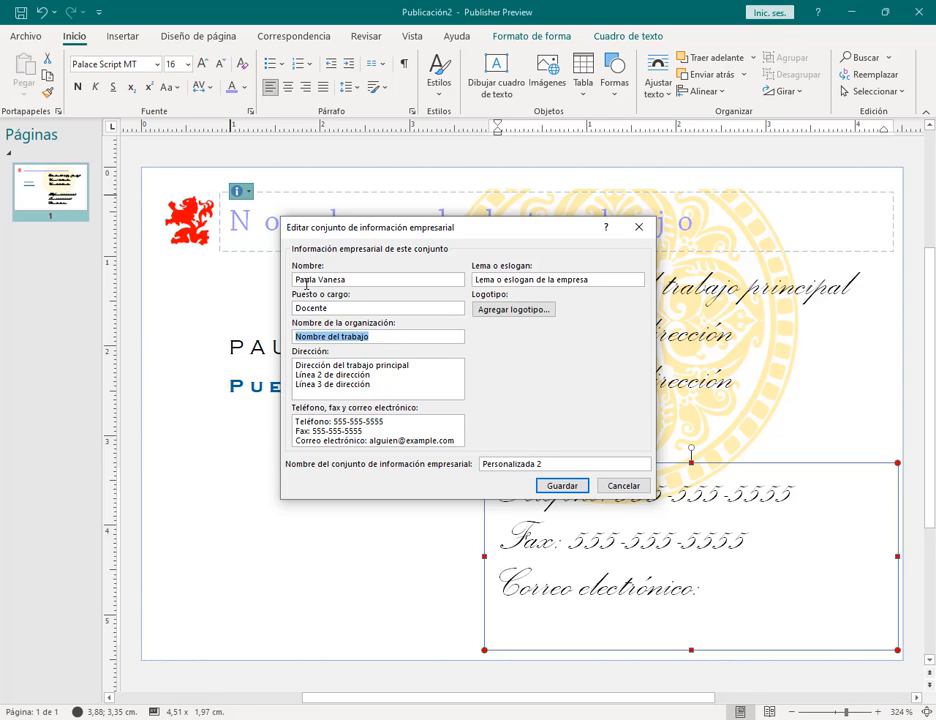
{"action": "type", "text": "ACE"}
{"action": "key", "text": "Caps_Lock"}
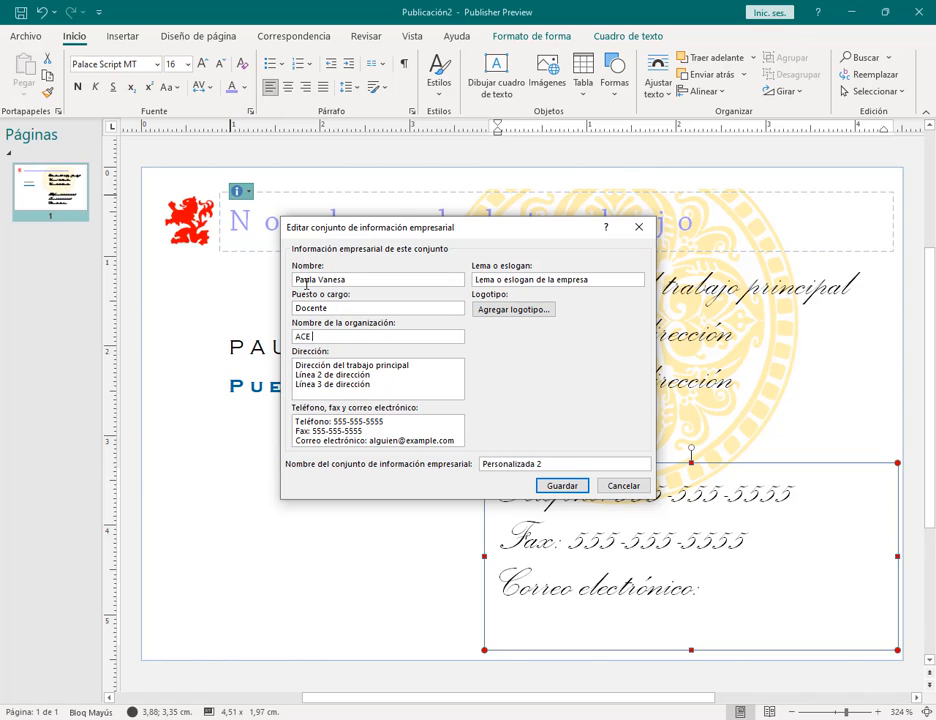
{"action": "type", "text": "F"}
{"action": "key", "text": "Caps_Lock"}
{"action": "type", "text": "ilial "}
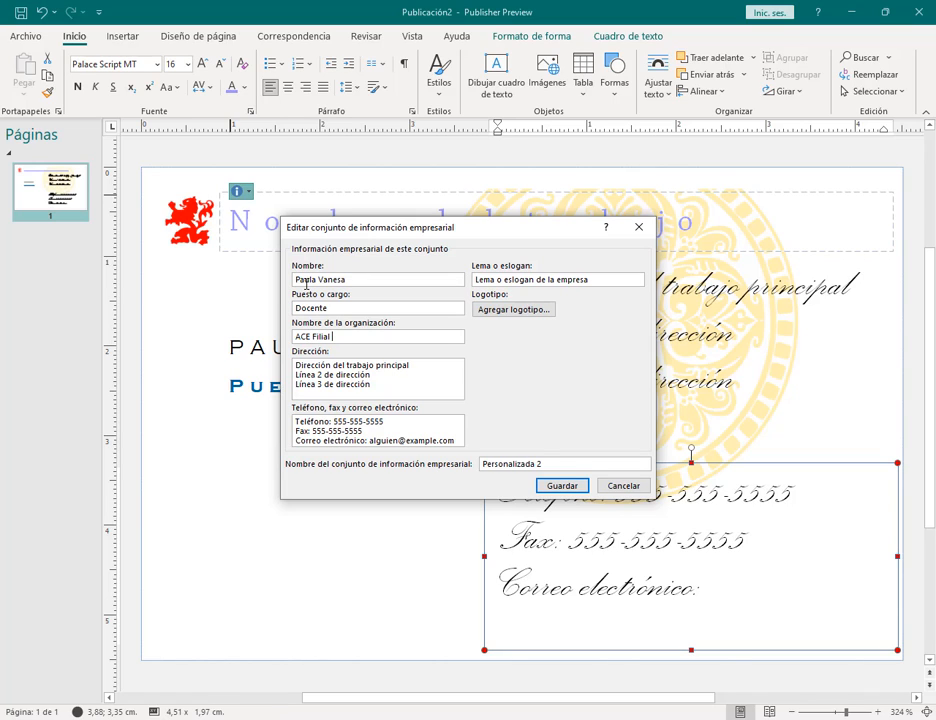
{"action": "type", "text": "Mon"}
Step: Replace the three placeholder address lines with the new street address
{"action": "left_click_drag", "start_coordinate": [386, 387], "coordinate": [294, 356]}
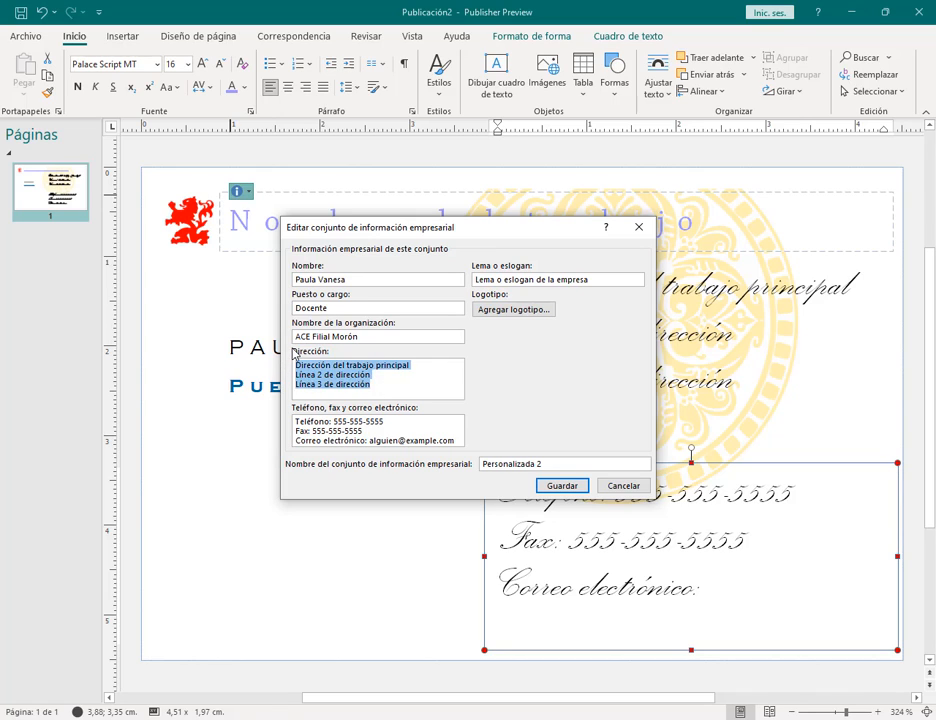
{"action": "key", "text": "BackSpace"}
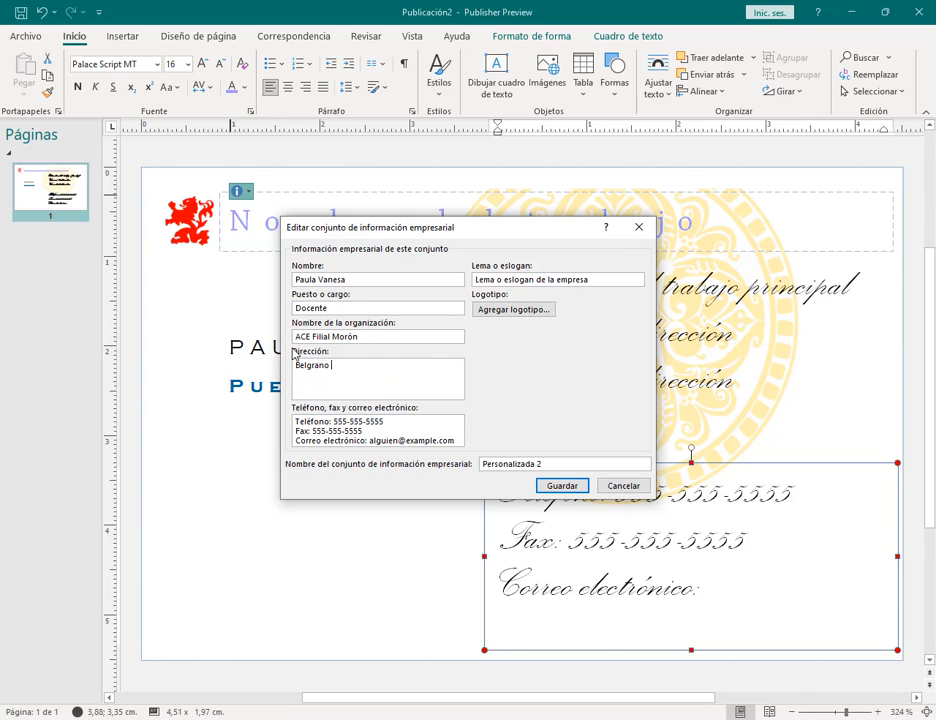
{"action": "key", "text": "Caps_Lock"}
{"action": "key", "text": "Caps_Lock"}
{"action": "key", "text": "Caps_Lock"}
{"action": "key", "text": "Caps_Lock"}
Step: Delete the fax line and enter the person's e-mail address
{"action": "left_click_drag", "start_coordinate": [361, 430], "coordinate": [279, 433]}
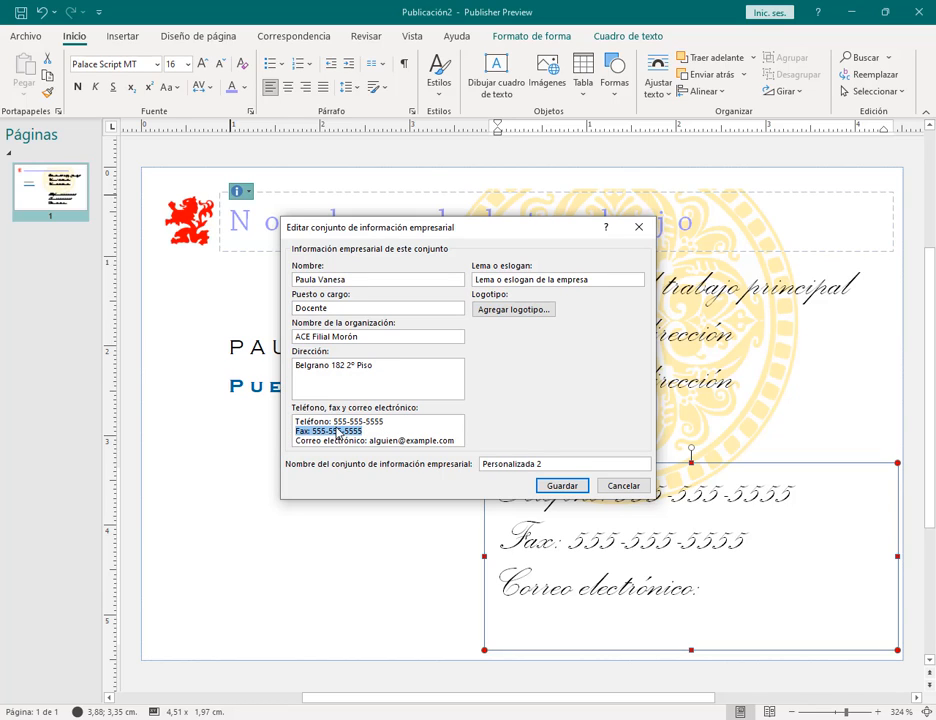
{"action": "key", "text": "BackSpace"}
{"action": "key", "text": "BackSpace"}
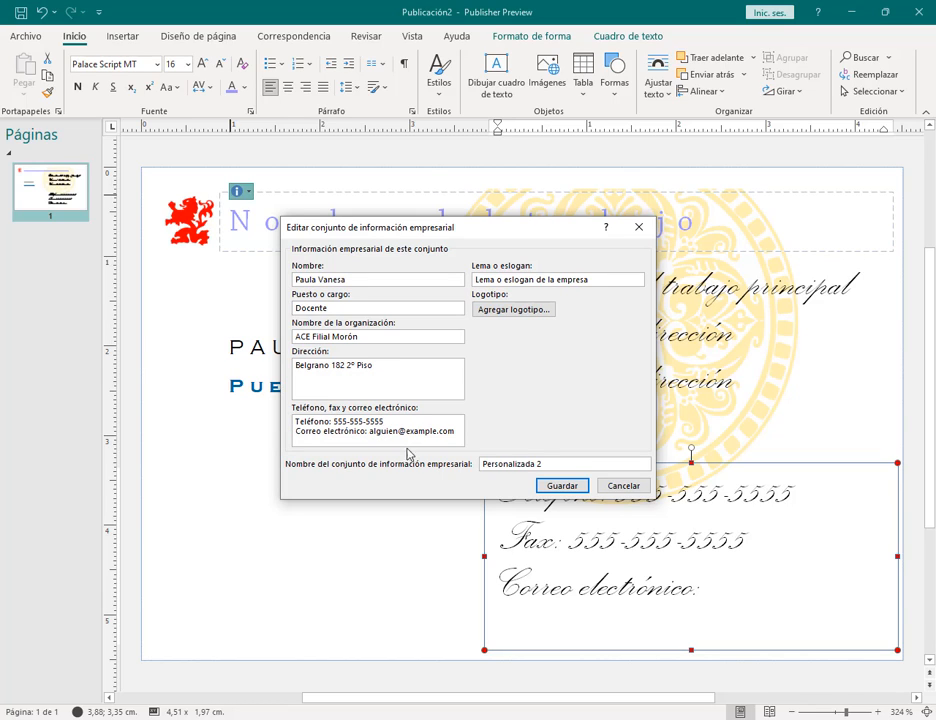
{"action": "left_click_drag", "start_coordinate": [370, 431], "coordinate": [459, 433]}
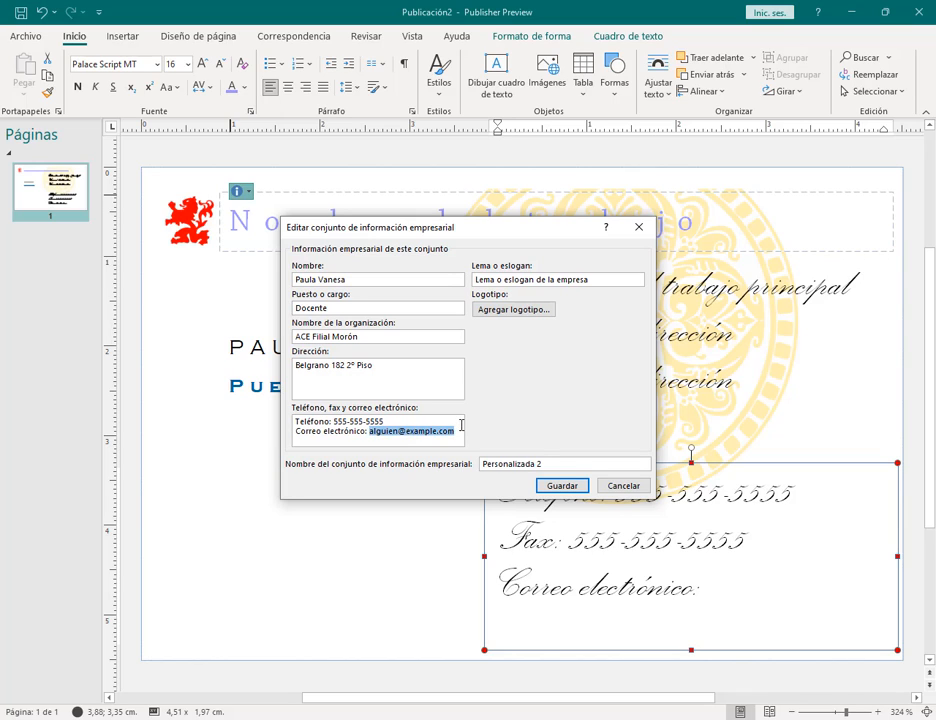
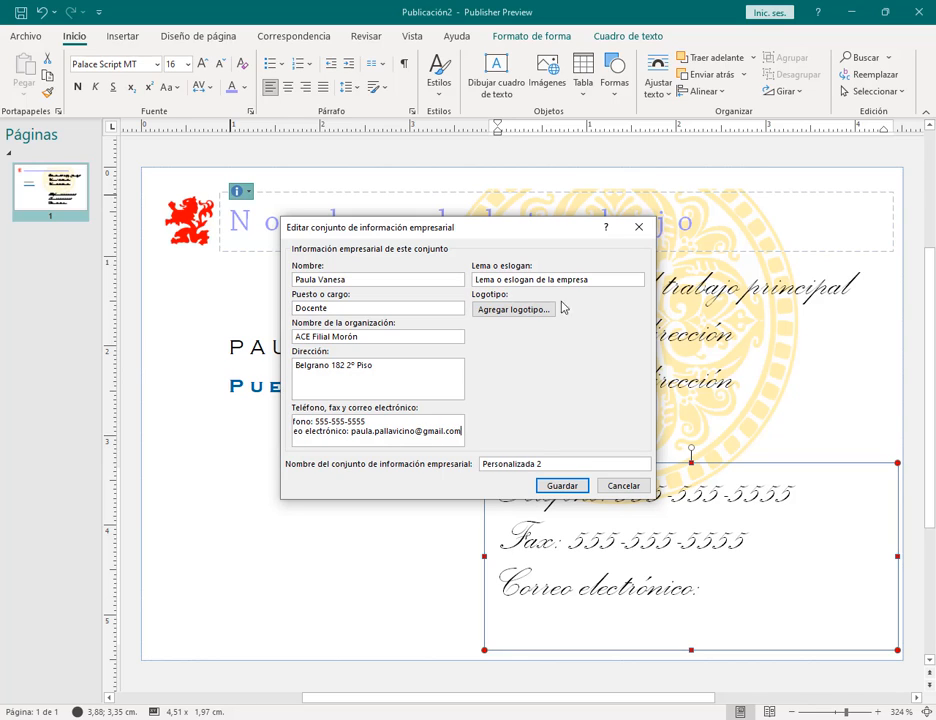
Step: Set the slogan to 'Excelencia en educación' and begin adding a logo
{"action": "left_click_drag", "start_coordinate": [591, 283], "coordinate": [501, 262]}
{"action": "type", "text": "Excelencia en educación"}
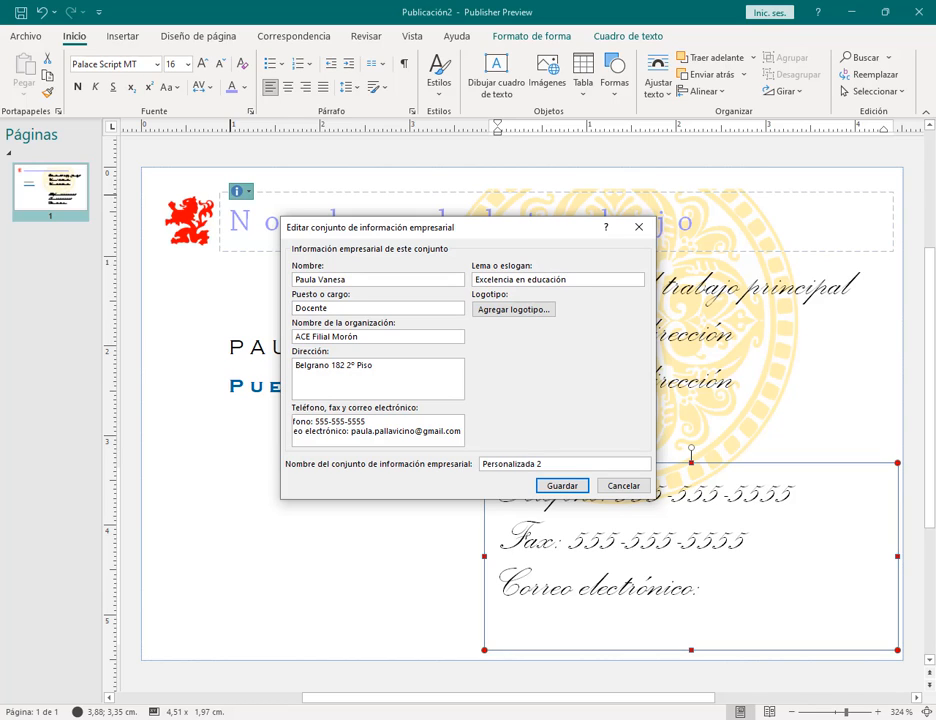
{"action": "left_click", "coordinate": [516, 312]}
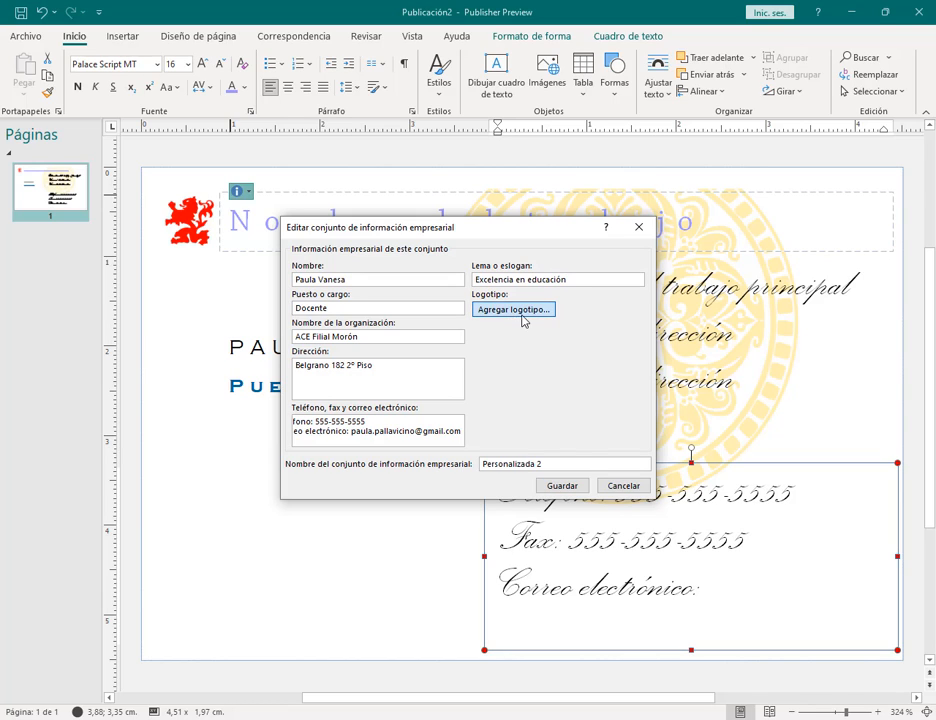
Step: Insert the bear picture bxacmee8dk551.jpg as the set's logo
{"action": "scroll", "coordinate": [570, 420], "scroll_direction": "down", "scroll_amount": 2}
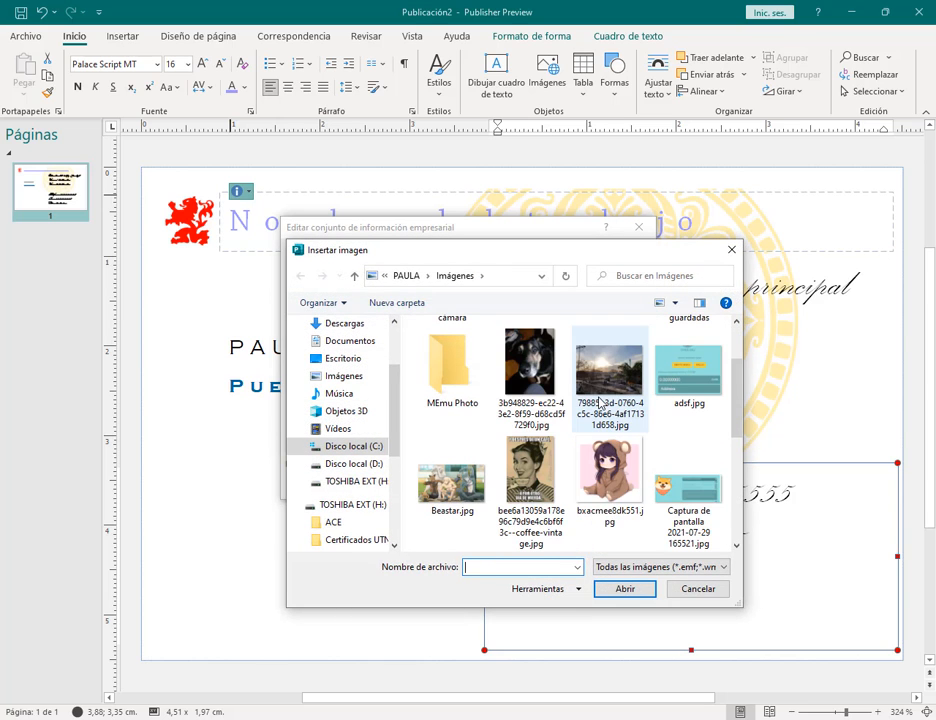
{"action": "left_click", "coordinate": [603, 463]}
{"action": "scroll", "coordinate": [615, 470], "scroll_direction": "down", "scroll_amount": 6}
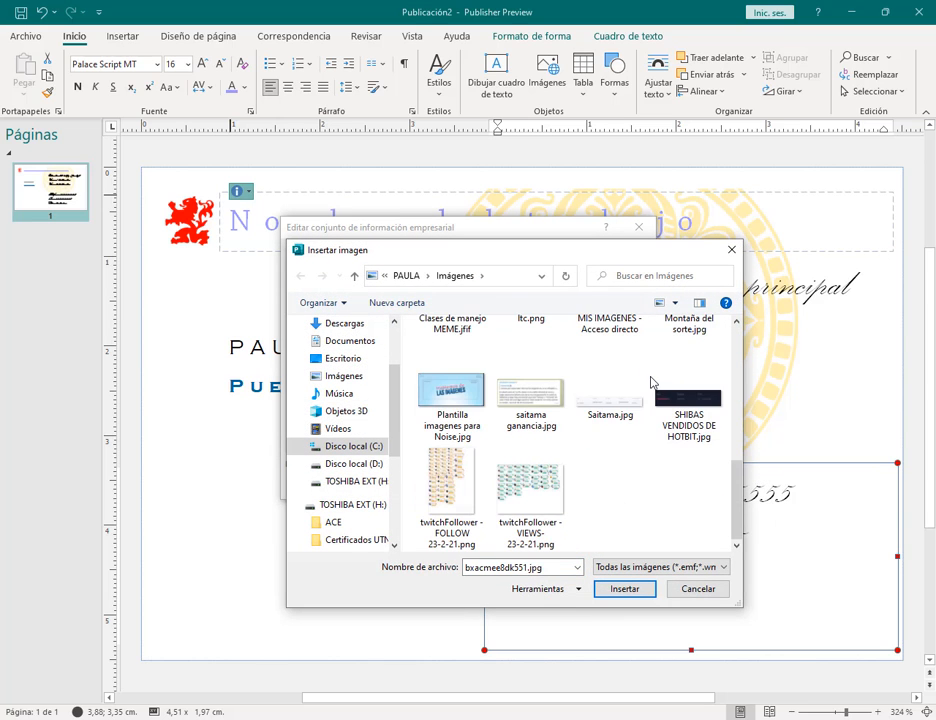
{"action": "scroll", "coordinate": [651, 382], "scroll_direction": "up", "scroll_amount": 5}
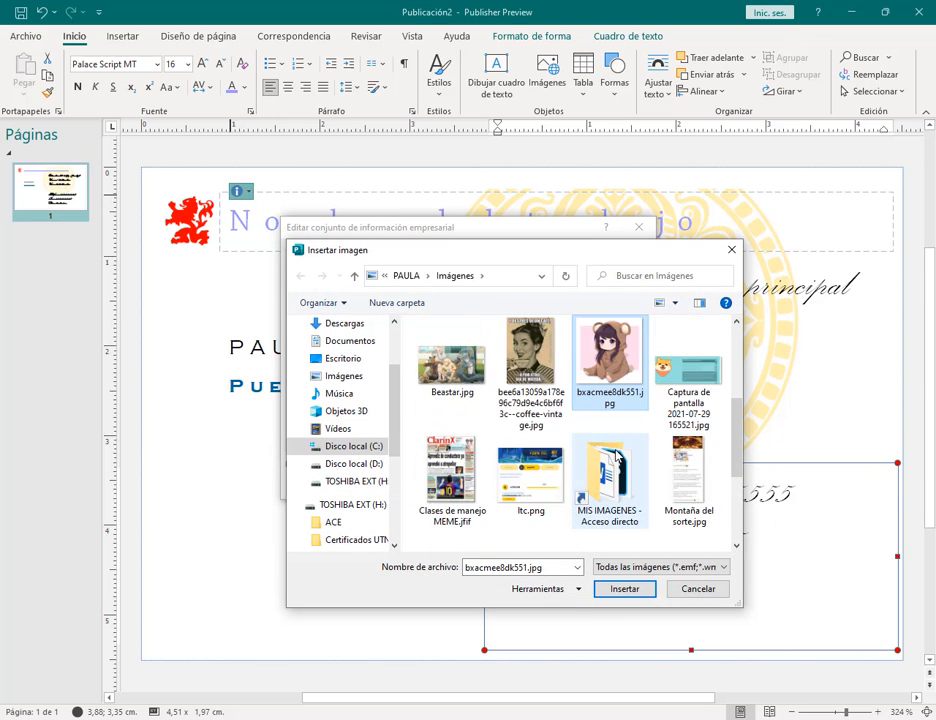
{"action": "left_click", "coordinate": [624, 589]}
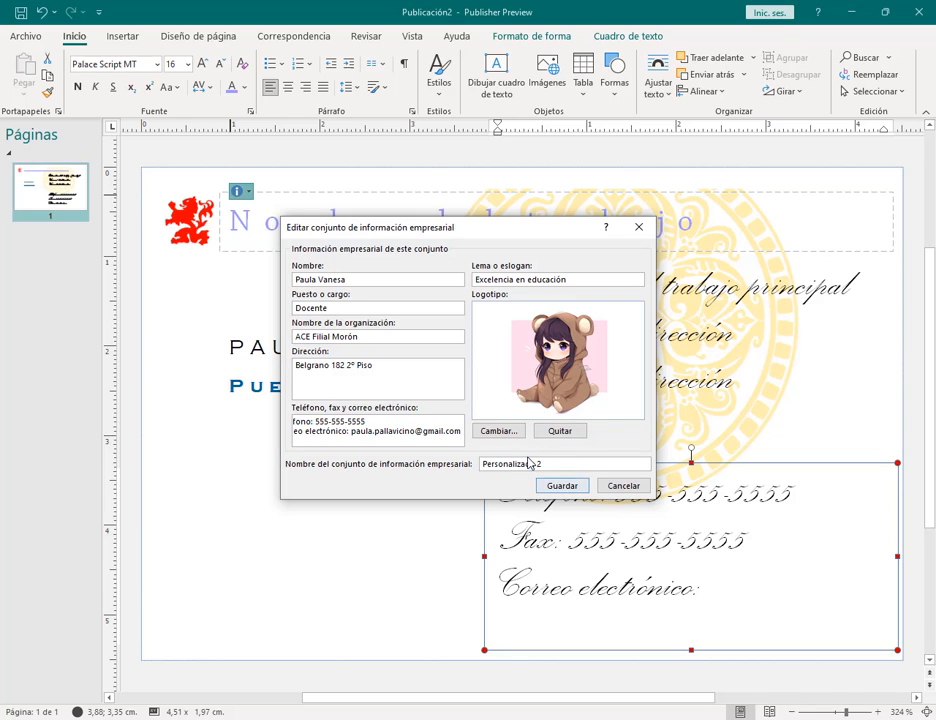
Step: Rename the set to Instituto ACE, save it, and update the card with its details
{"action": "left_click", "coordinate": [545, 464]}
{"action": "mouse_move", "coordinate": [279, 453]}
{"action": "left_mouse_down"}
{"action": "mouse_move", "coordinate": [592, 473]}
{"action": "mouse_move", "coordinate": [447, 474]}
{"action": "left_mouse_up"}
{"action": "key", "text": "Escape"}
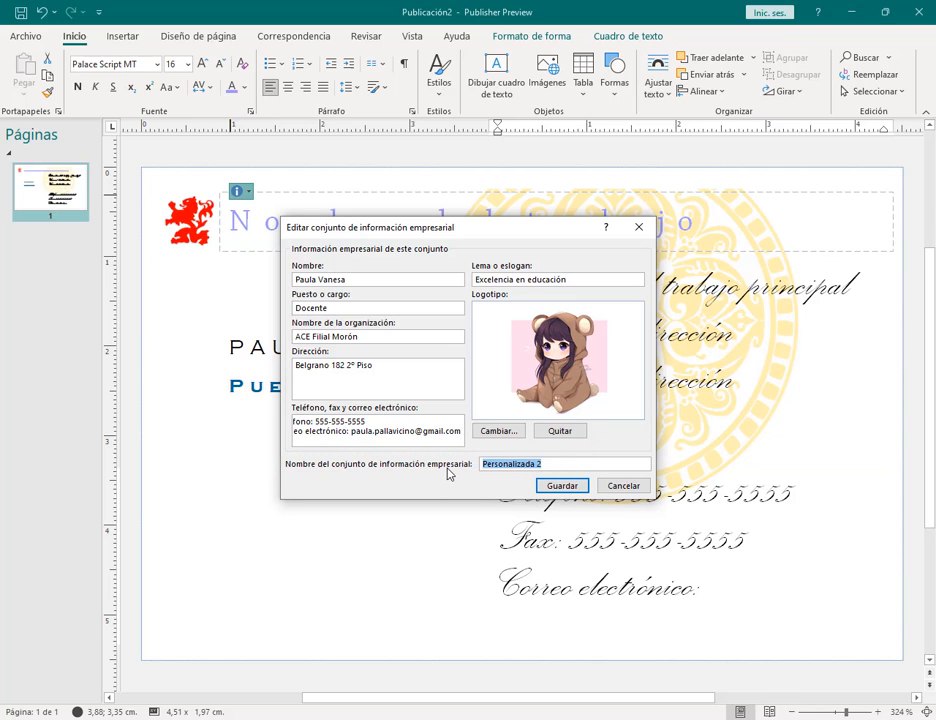
{"action": "type", "text": "Intr"}
{"action": "left_click", "coordinate": [556, 486]}
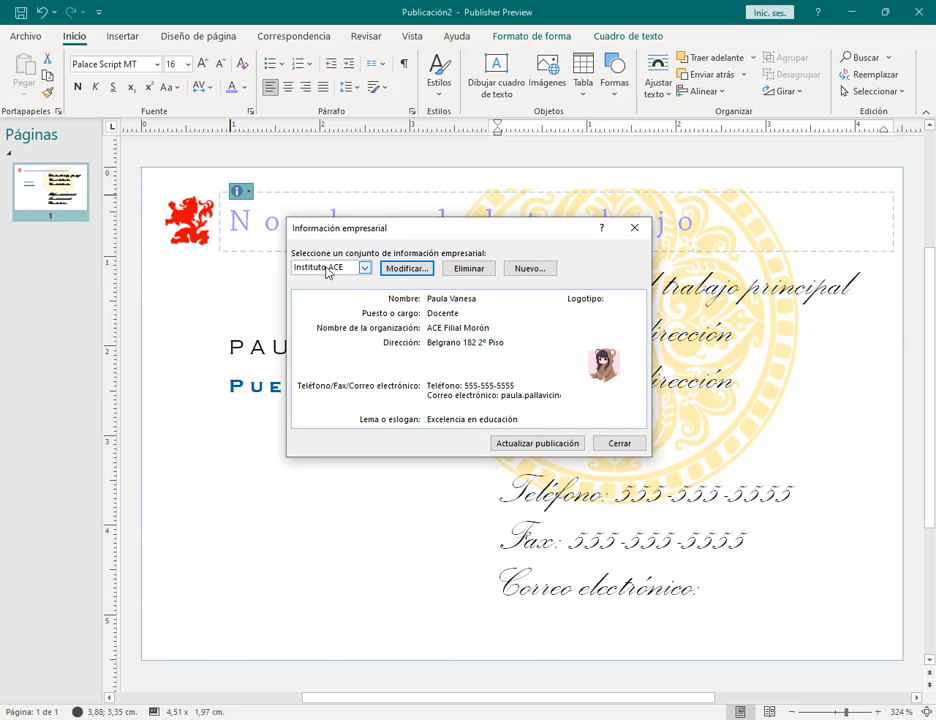
{"action": "left_click", "coordinate": [541, 444]}
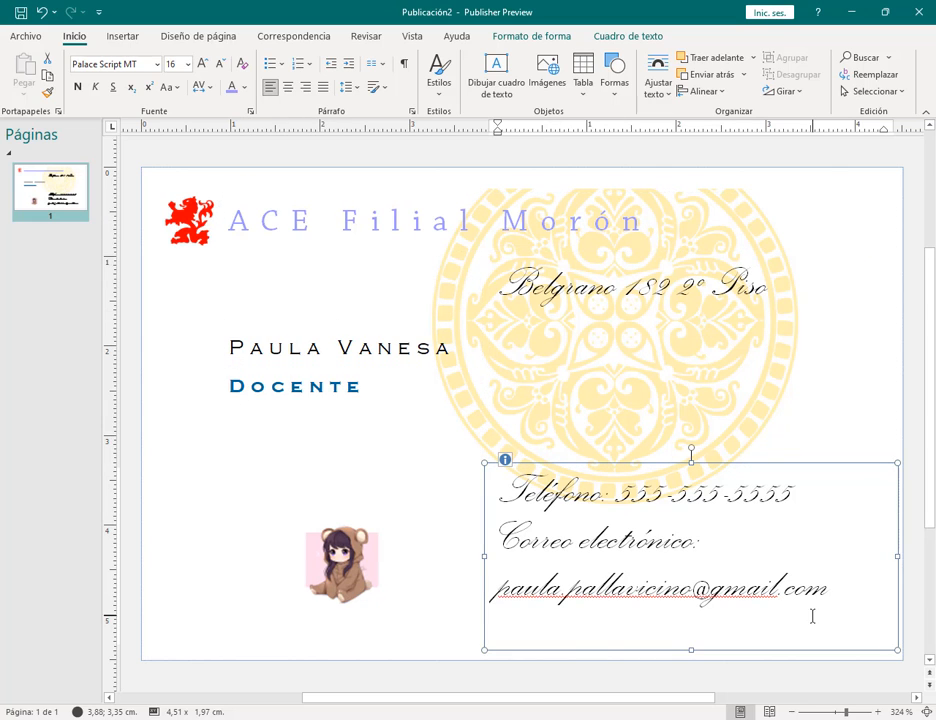
{"action": "left_click", "coordinate": [905, 288]}
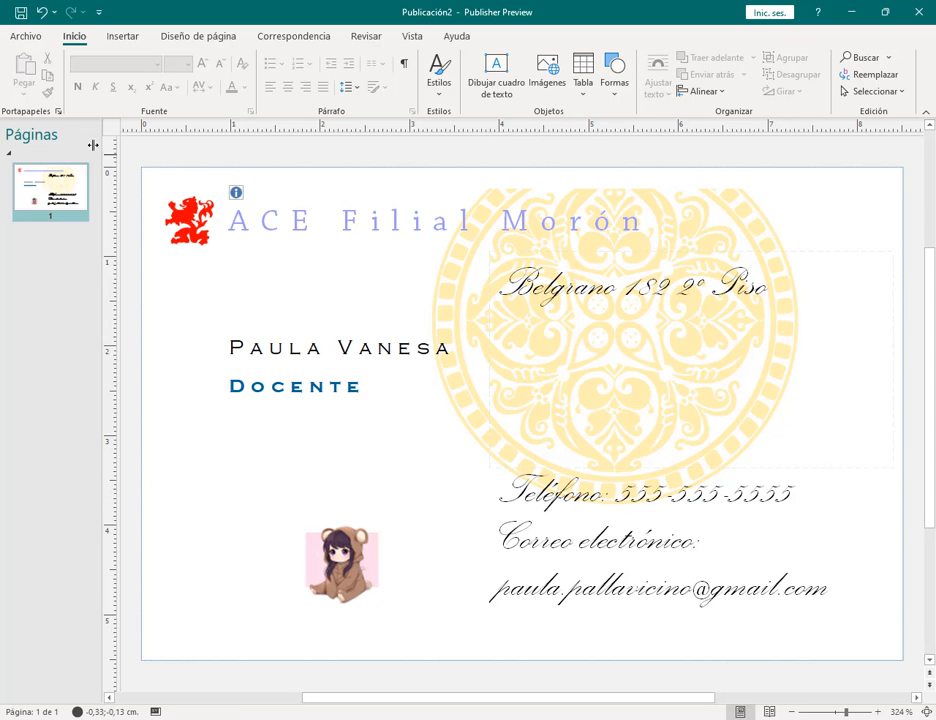
Step: Create a new business card from the built-in Batik template after previewing other designs
{"action": "left_click", "coordinate": [24, 37]}
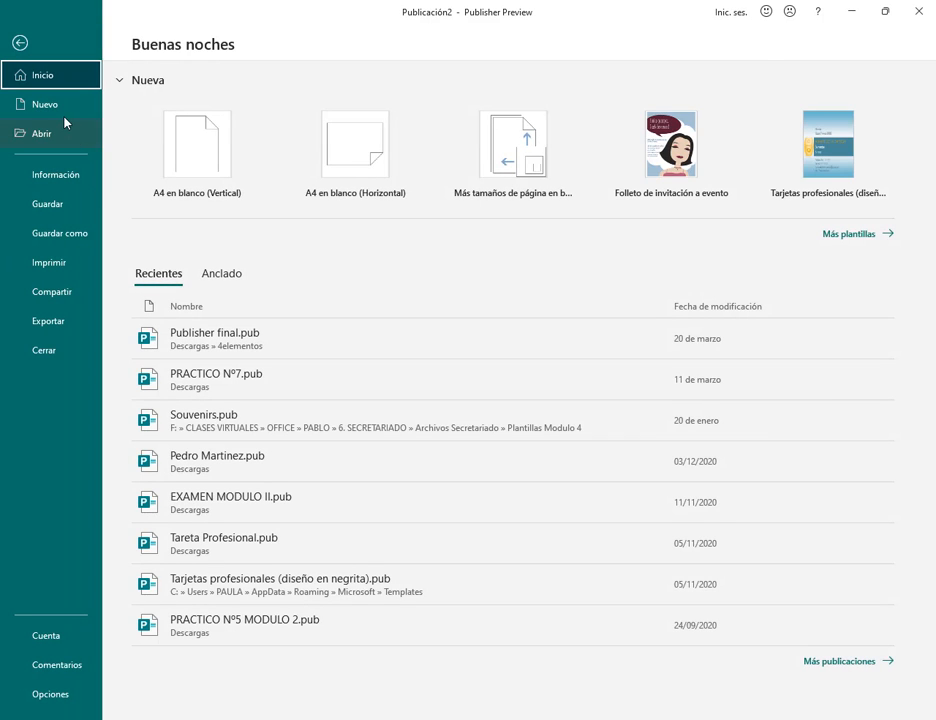
{"action": "left_click", "coordinate": [62, 111]}
{"action": "left_click", "coordinate": [210, 468]}
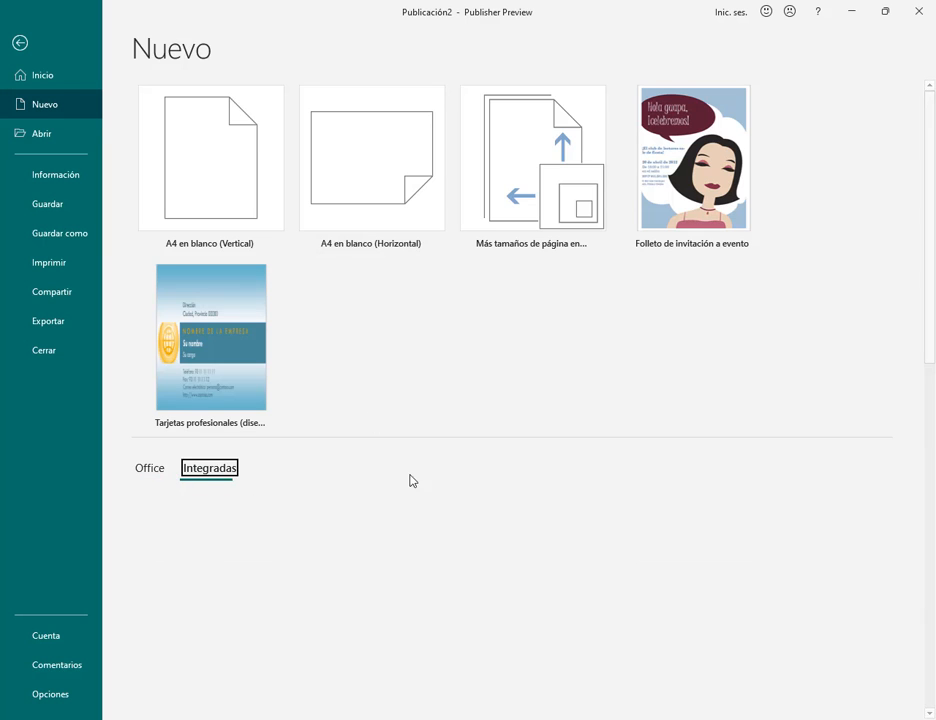
{"action": "scroll", "coordinate": [756, 420], "scroll_direction": "down", "scroll_amount": 10}
{"action": "left_click", "coordinate": [729, 463]}
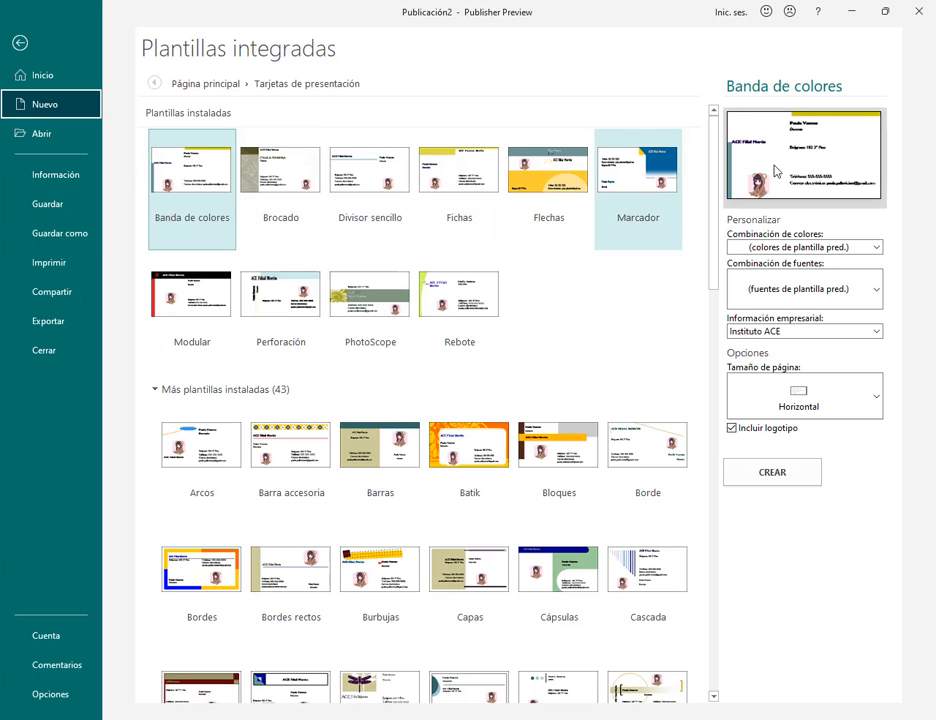
{"action": "left_click", "coordinate": [545, 180]}
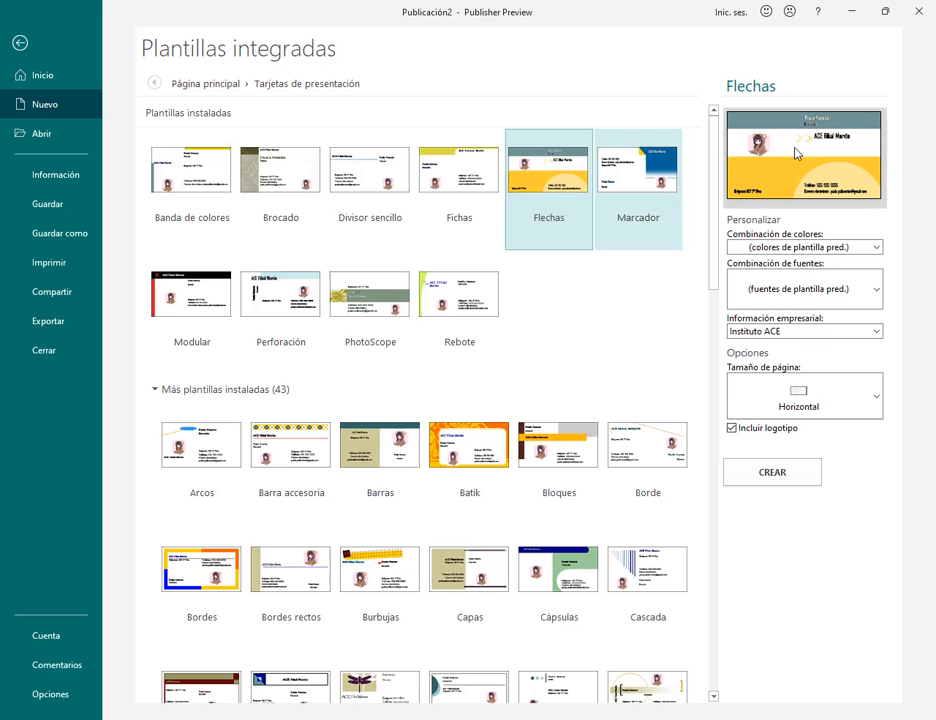
{"action": "left_click", "coordinate": [446, 182]}
{"action": "left_click", "coordinate": [370, 175]}
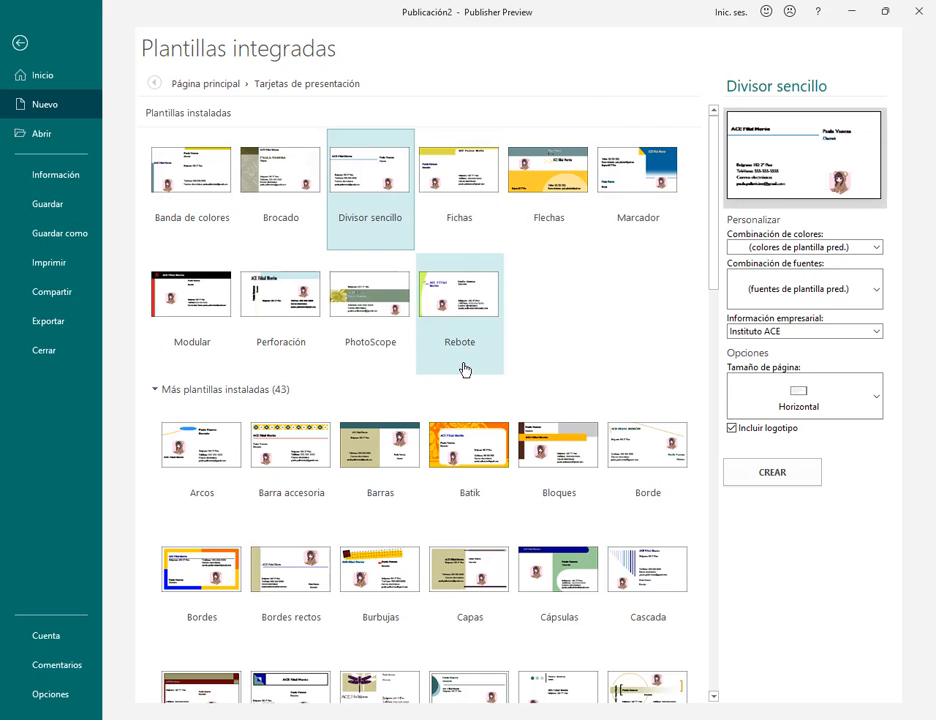
{"action": "left_click", "coordinate": [465, 450]}
{"action": "left_click", "coordinate": [779, 470]}
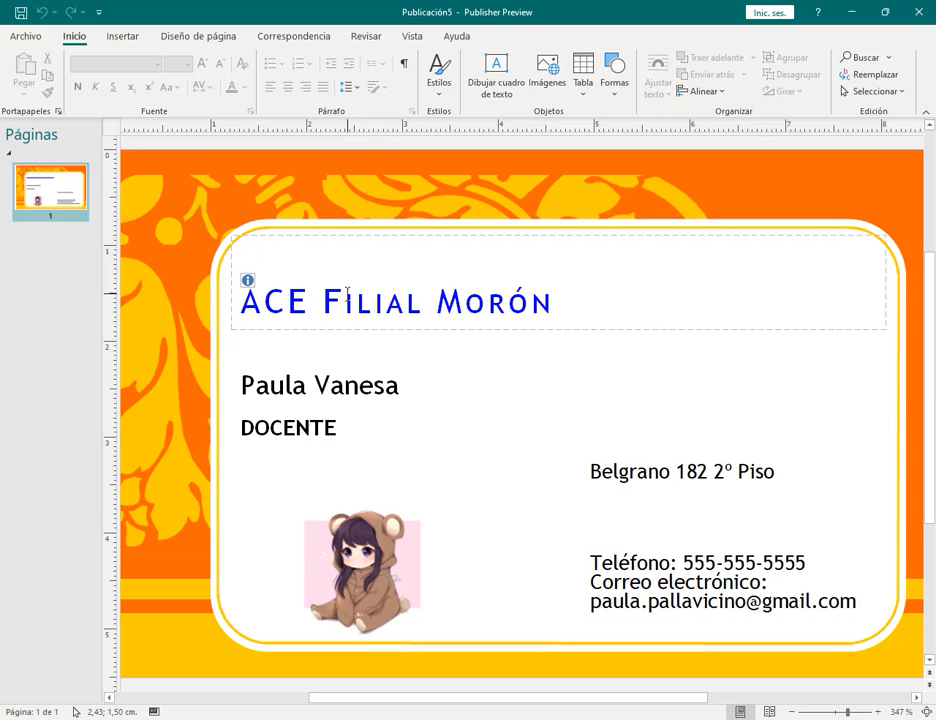
Step: Bring up the business-information options for the card's address text box
{"action": "left_click", "coordinate": [600, 467]}
{"action": "left_click", "coordinate": [602, 457]}
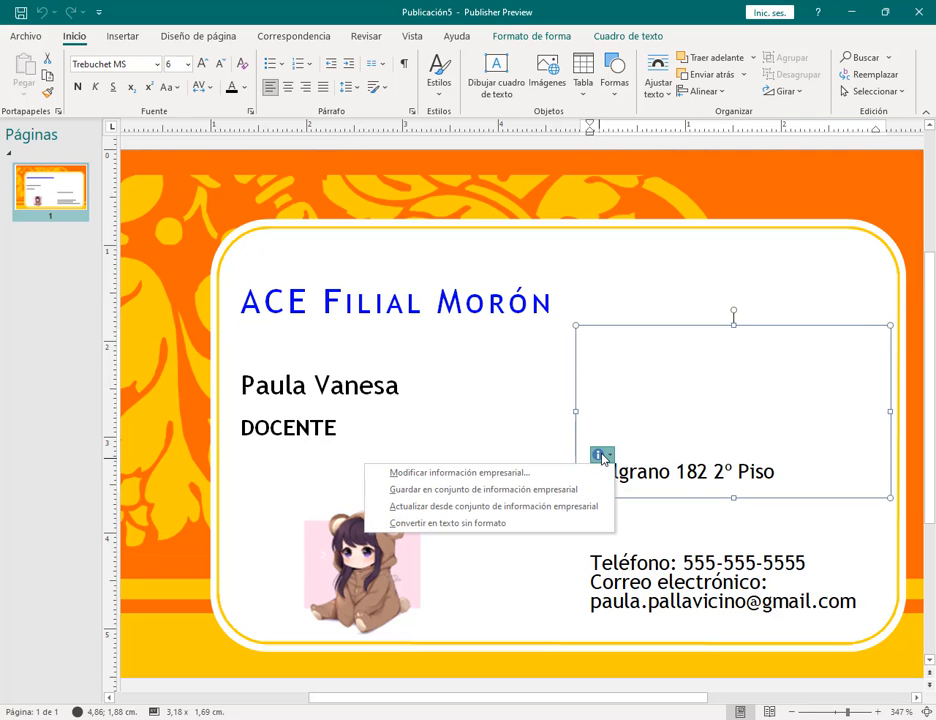
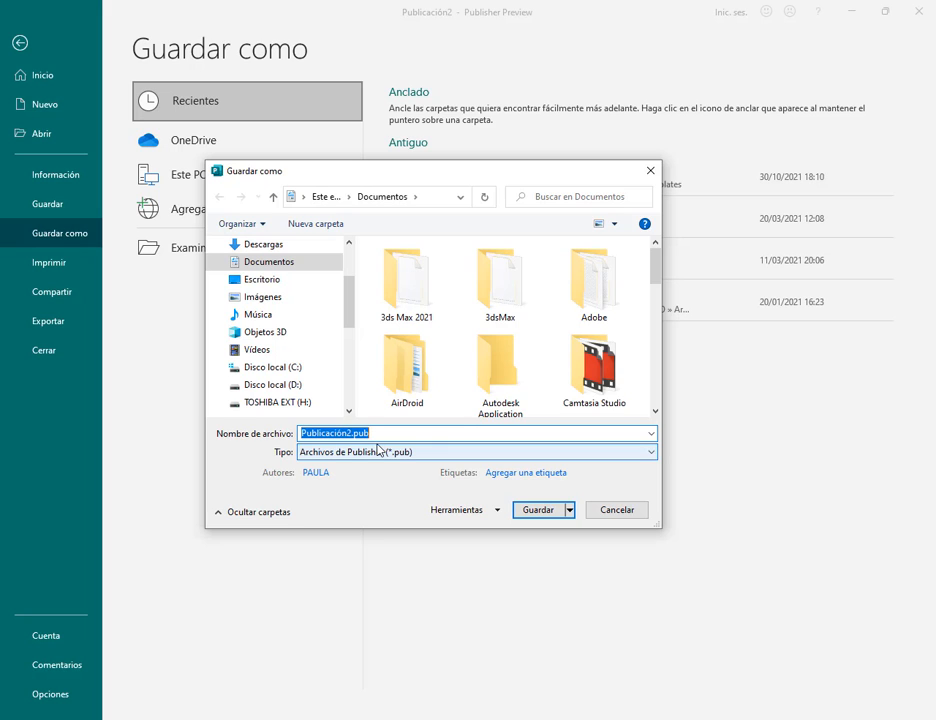
Step: Save the business card to Escritorio under the name 'Tarjeta de presentación.pub'
{"action": "type", "text": "Tarjeta de presentación"}
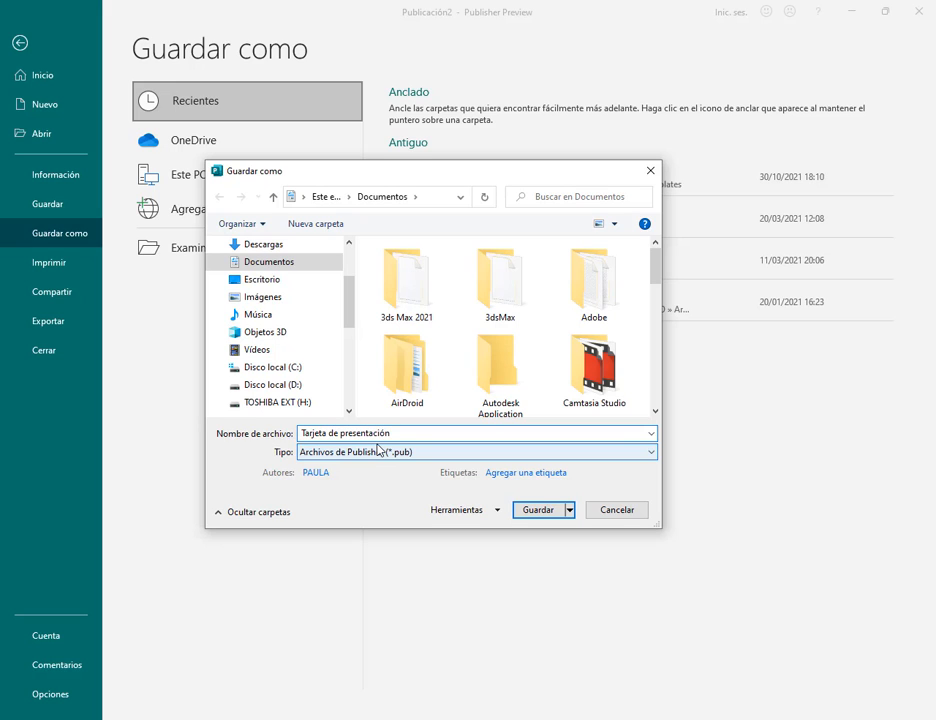
{"action": "left_click", "coordinate": [281, 283]}
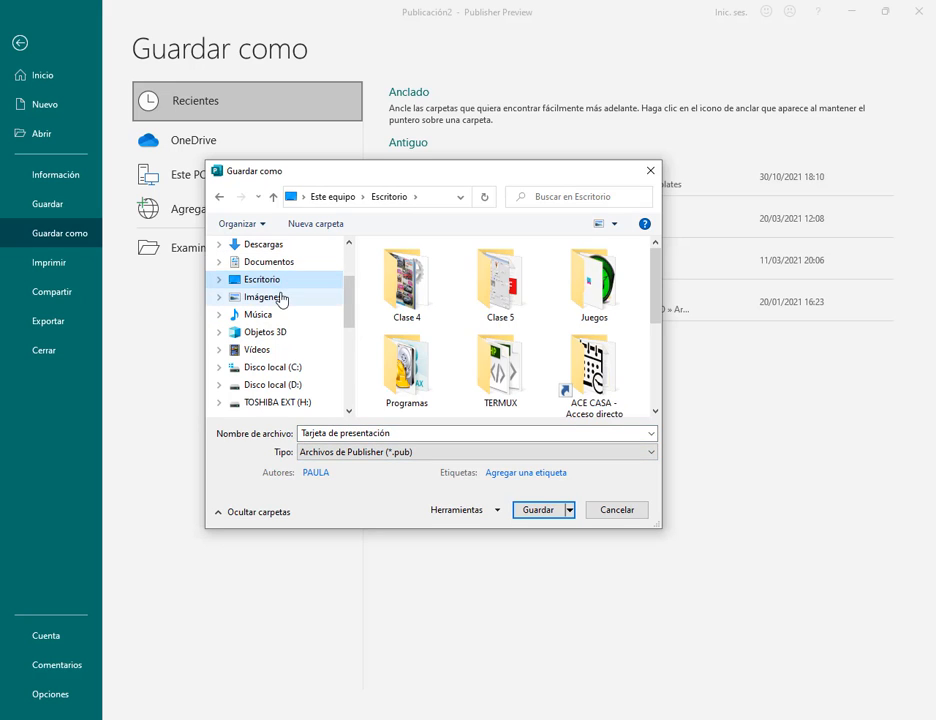
{"action": "left_click", "coordinate": [538, 510]}
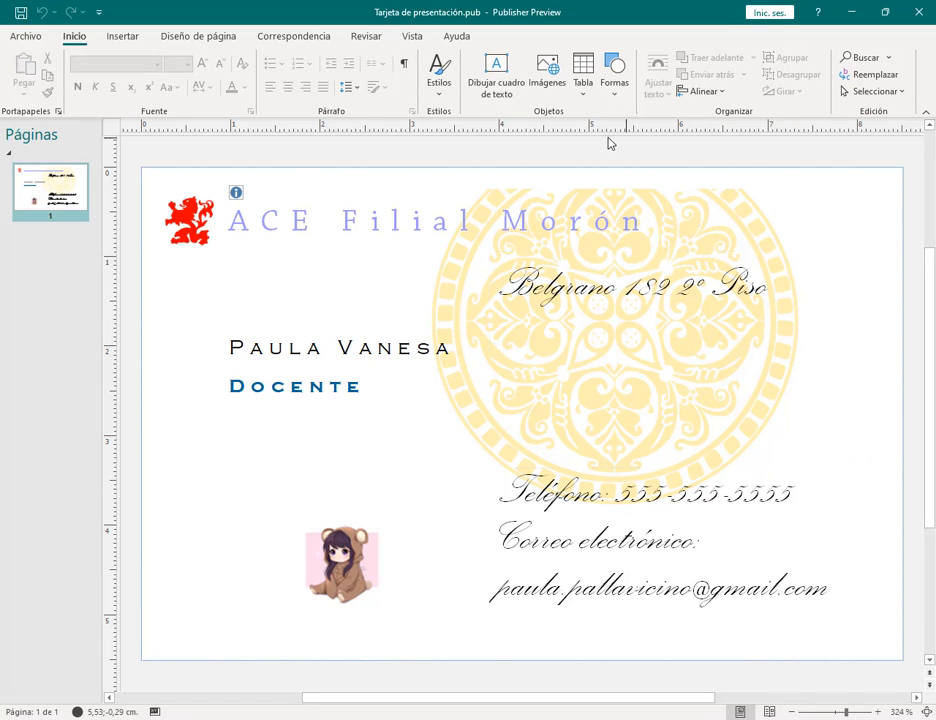
{"action": "left_click", "coordinate": [24, 37]}
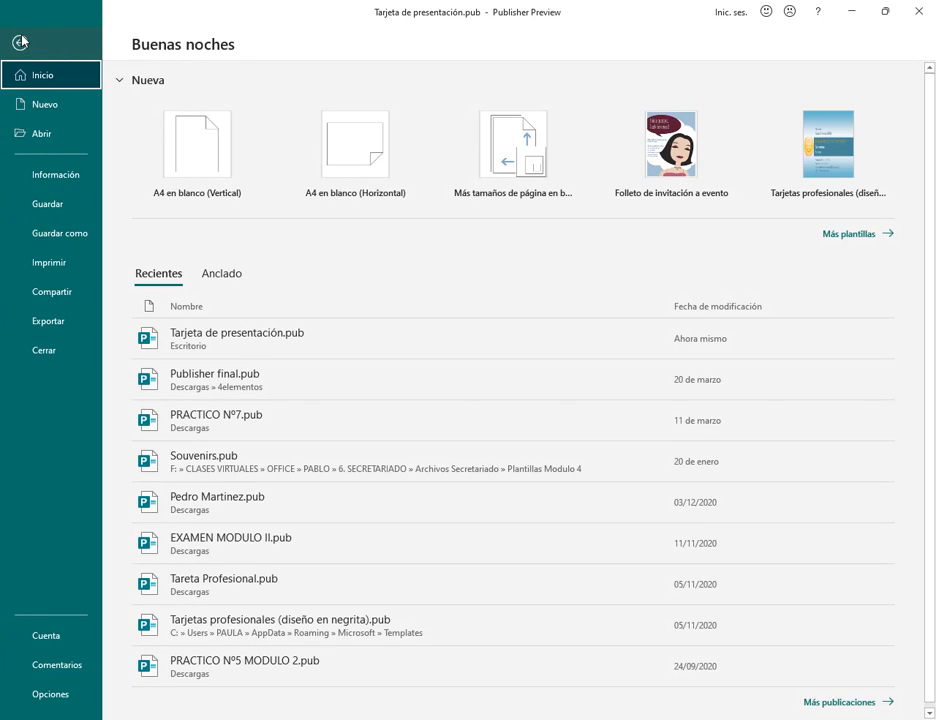
Step: Save a copy of the card as a JPEG file named 'Tarjeta de presentación.jpg'
{"action": "left_click", "coordinate": [75, 240]}
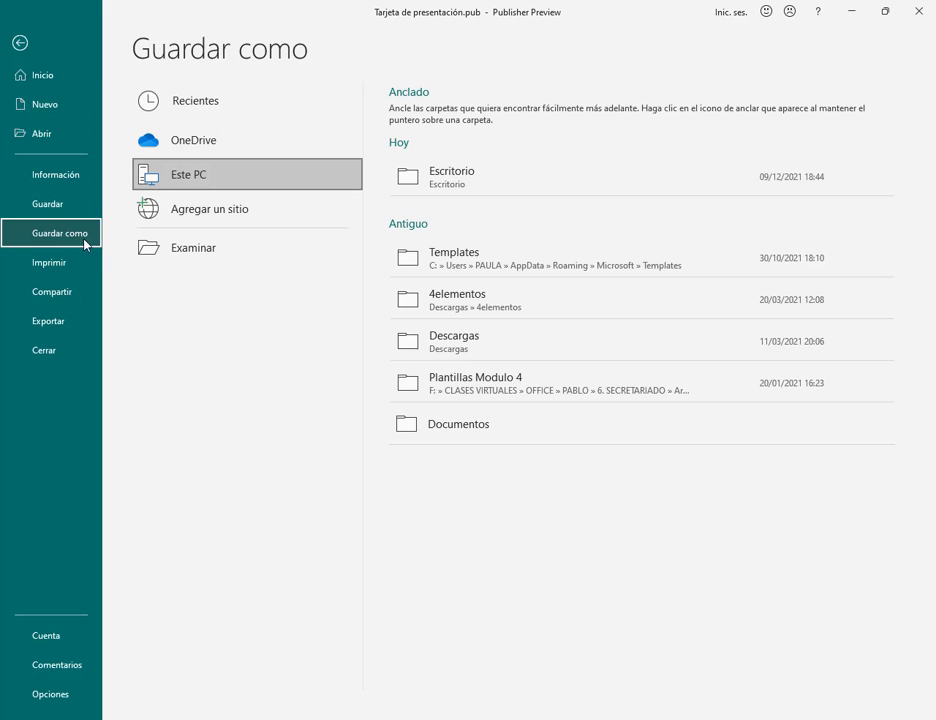
{"action": "left_click", "coordinate": [165, 250]}
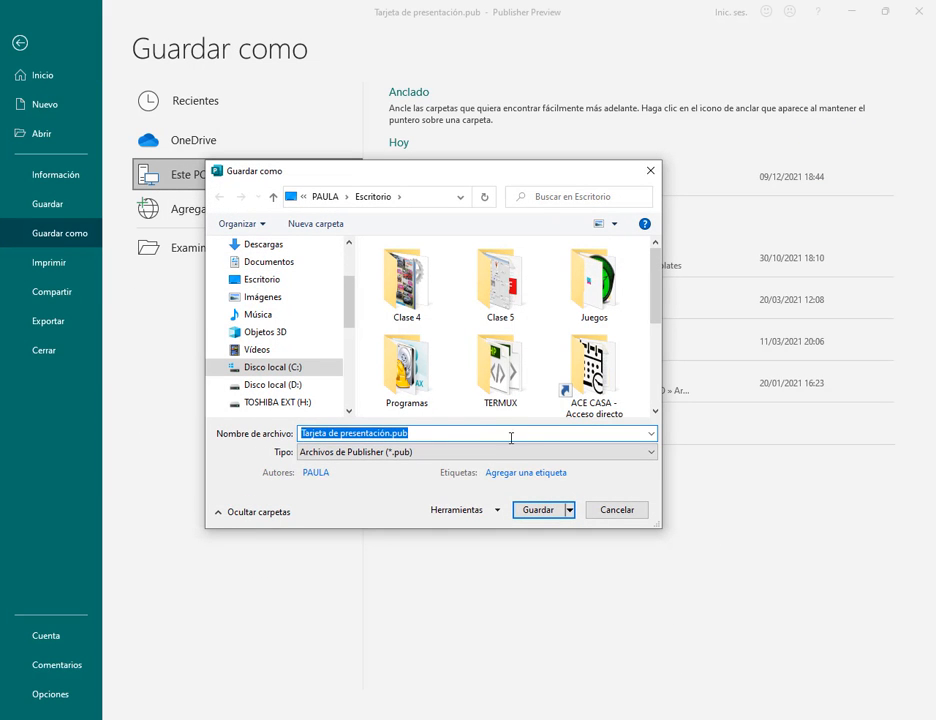
{"action": "left_click", "coordinate": [512, 452]}
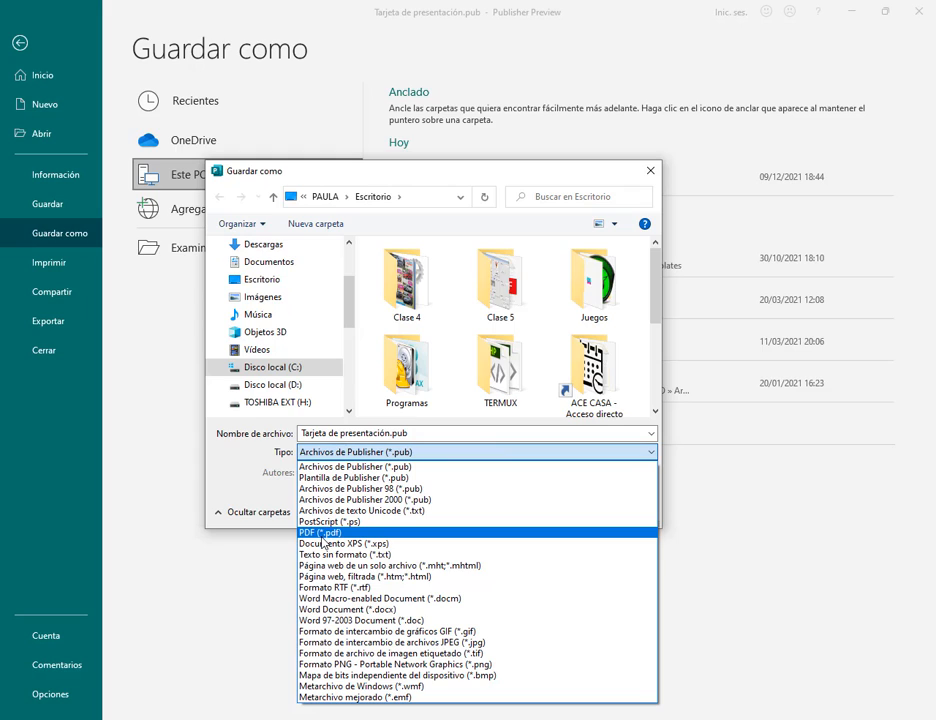
{"action": "left_click", "coordinate": [492, 645]}
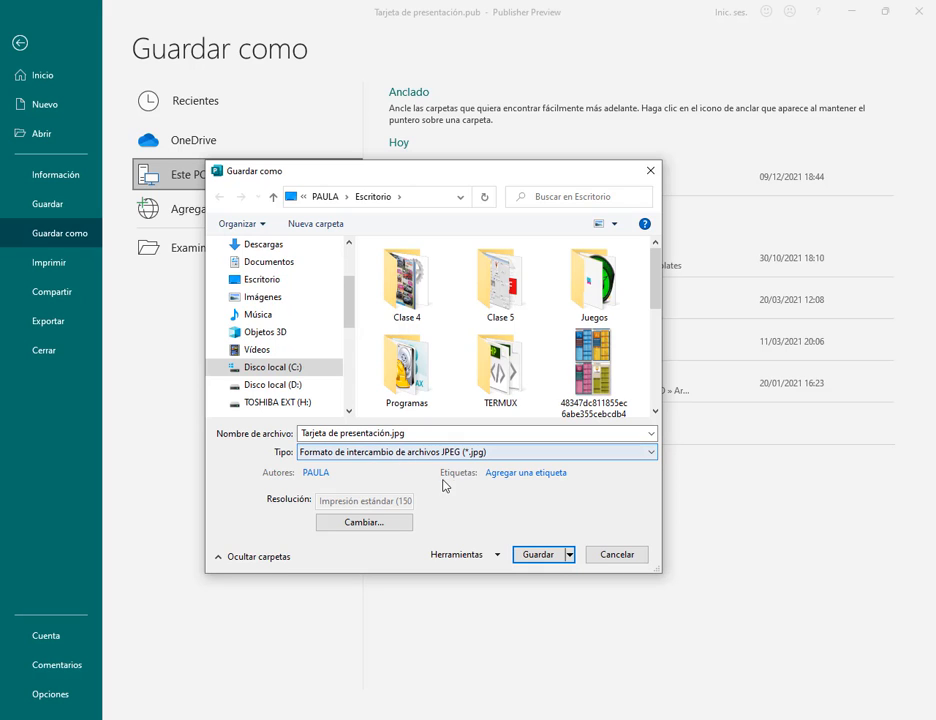
{"action": "left_click", "coordinate": [538, 555]}
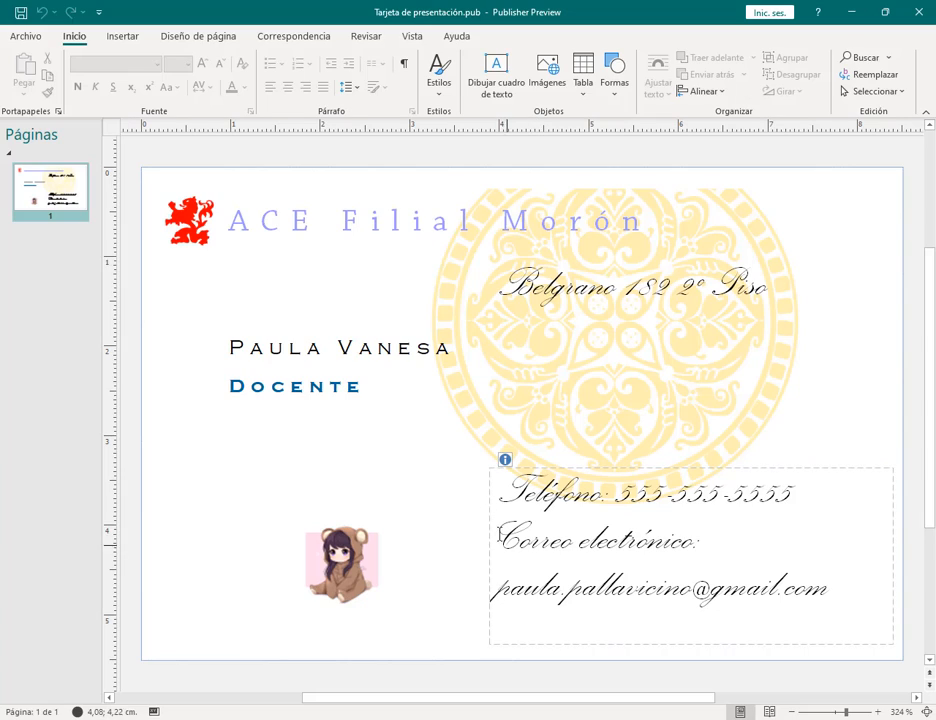
Step: Close Publisher with changes saved and make Publisher the default app for .pub files
{"action": "left_click", "coordinate": [924, 22]}
{"action": "left_click", "coordinate": [406, 386]}
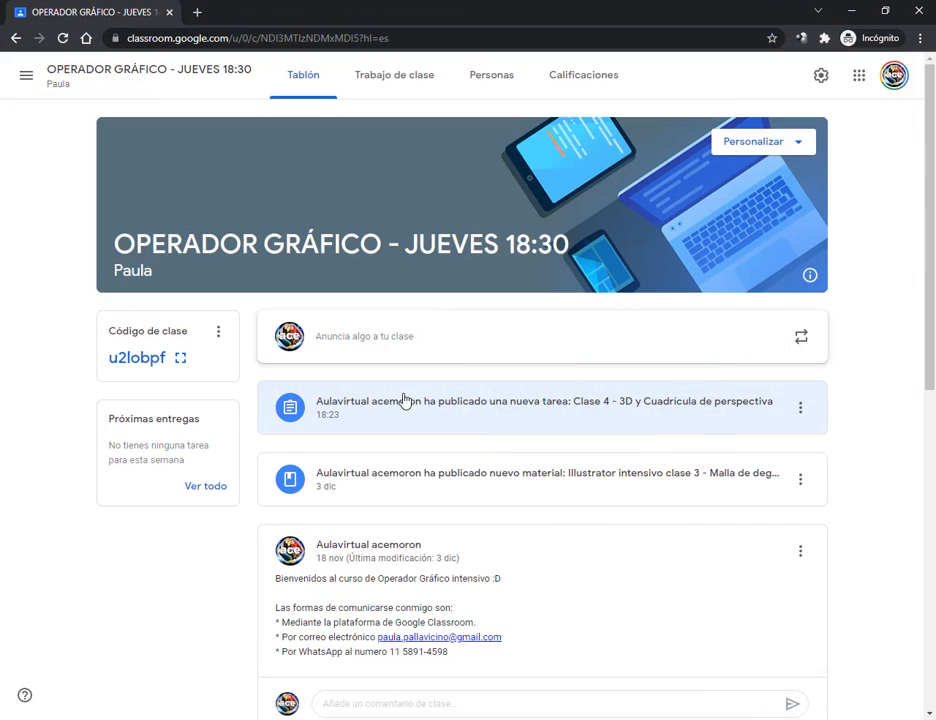
{"action": "key", "text": "super+d"}
{"action": "left_click", "coordinate": [639, 552]}
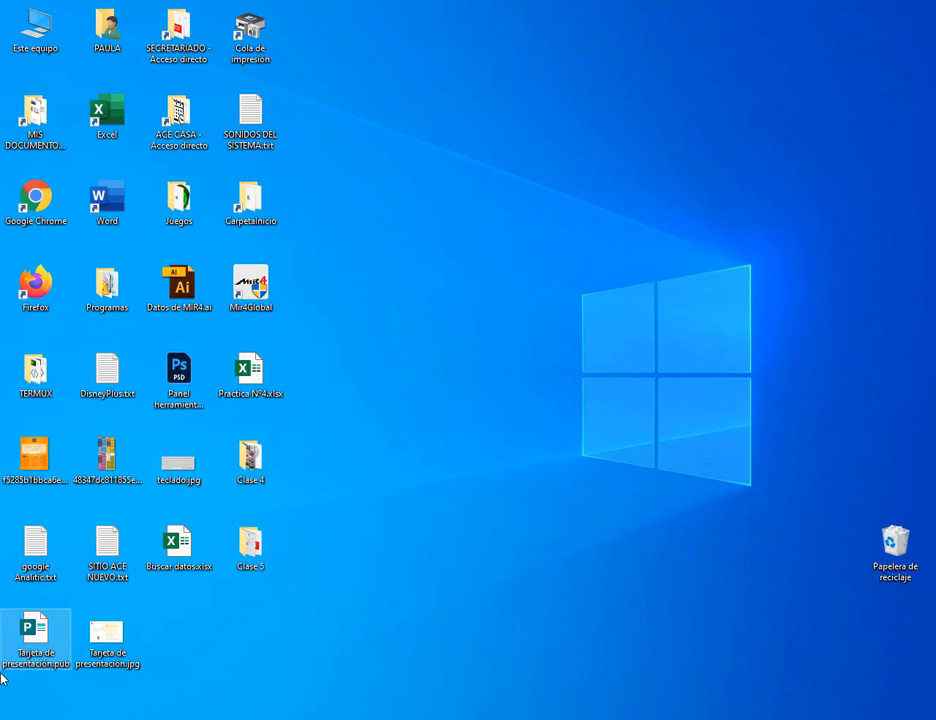
{"action": "double_click", "coordinate": [35, 635]}
{"action": "left_click", "coordinate": [403, 449]}
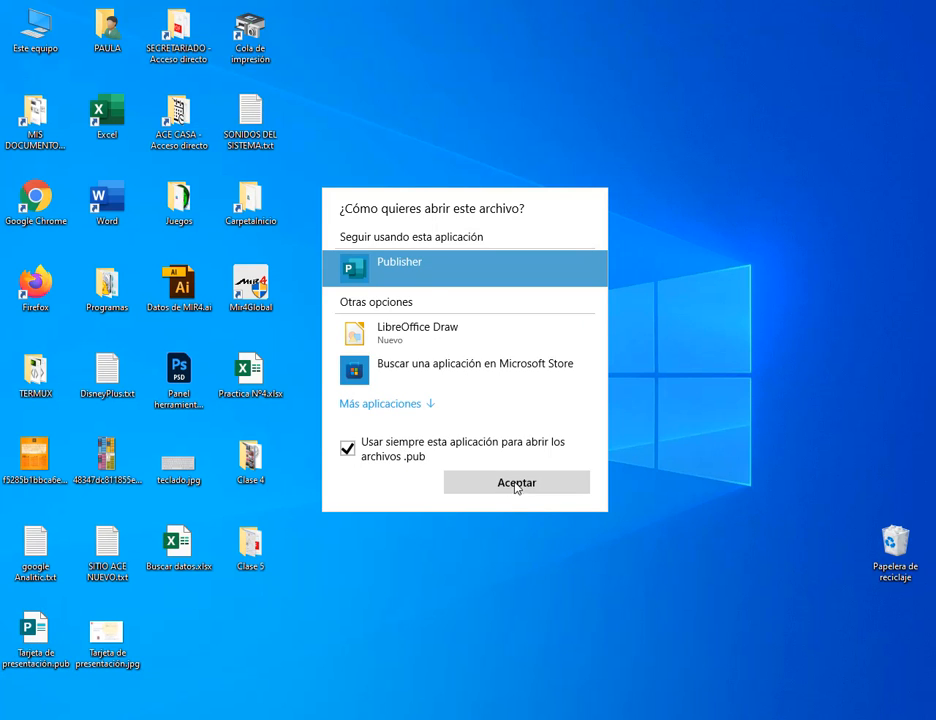
{"action": "left_click", "coordinate": [516, 483]}
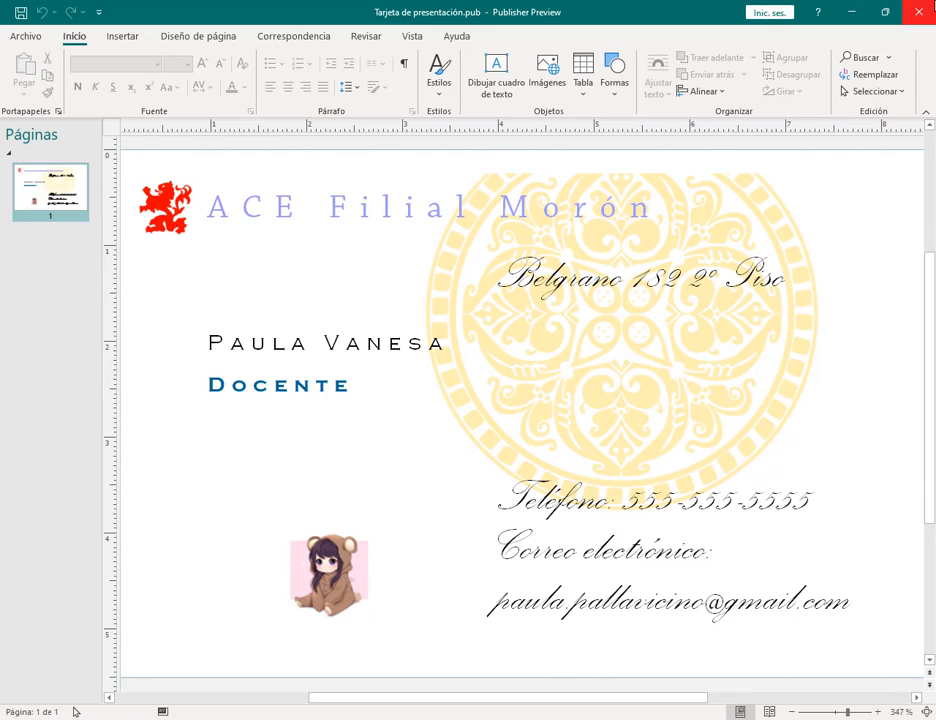
{"action": "left_click", "coordinate": [918, 12]}
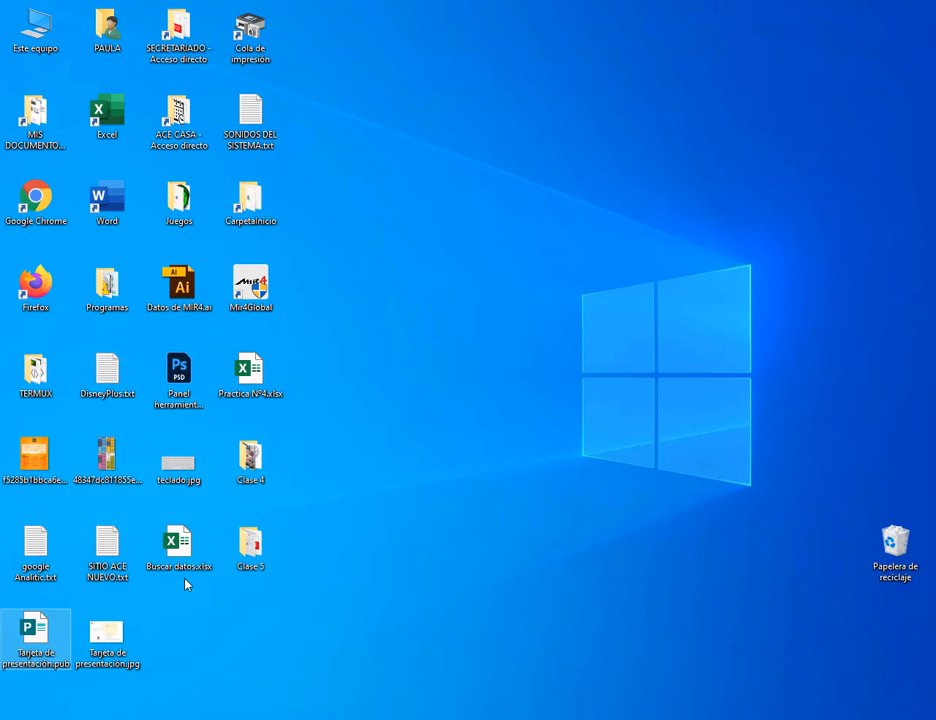
Step: View the card's JPEG in Photos, drag it to the Recycle Bin, and reopen the .pub
{"action": "double_click", "coordinate": [121, 637]}
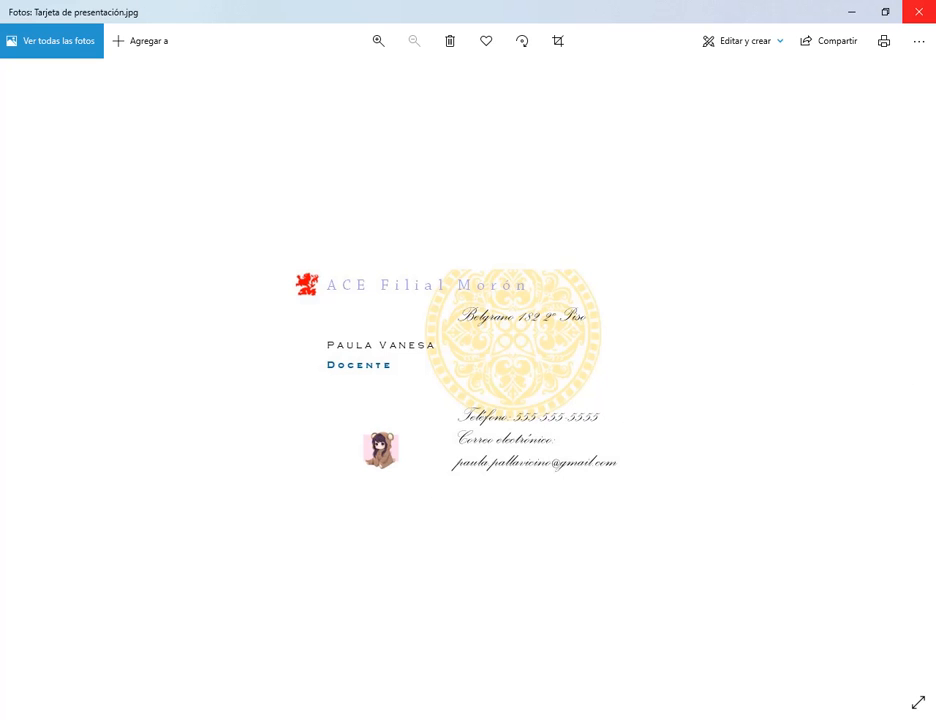
{"action": "left_click", "coordinate": [918, 11]}
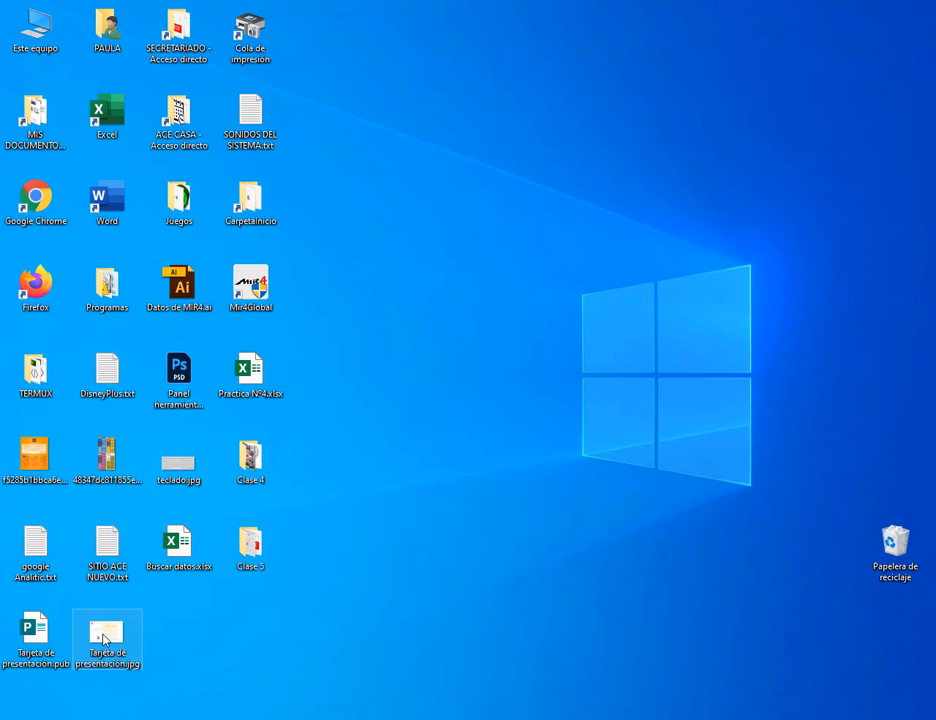
{"action": "left_click_drag", "start_coordinate": [107, 632], "coordinate": [893, 550]}
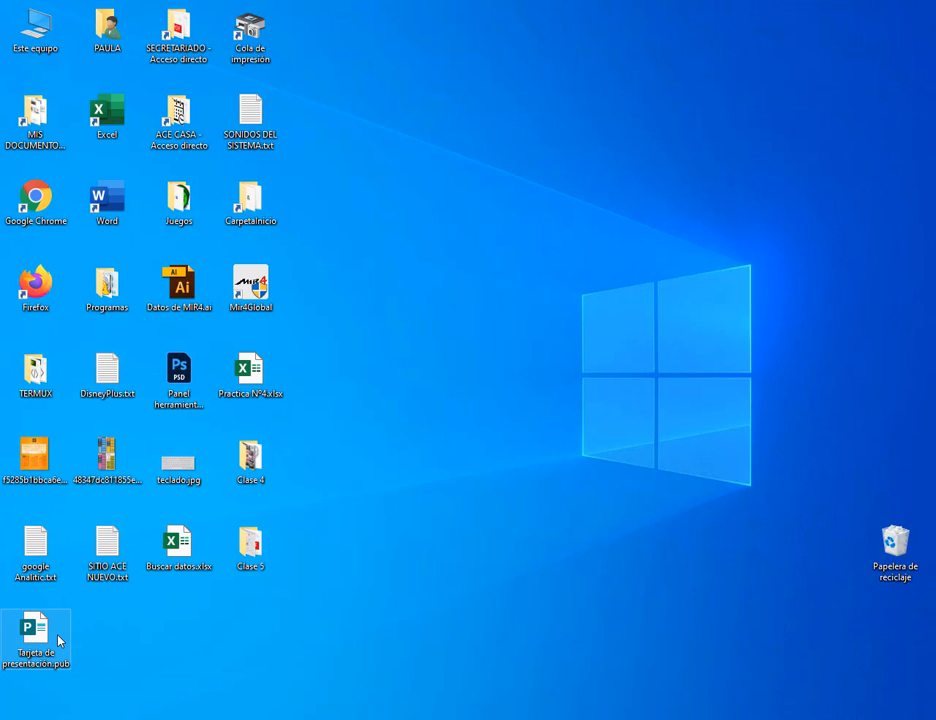
{"action": "double_click", "coordinate": [58, 640]}
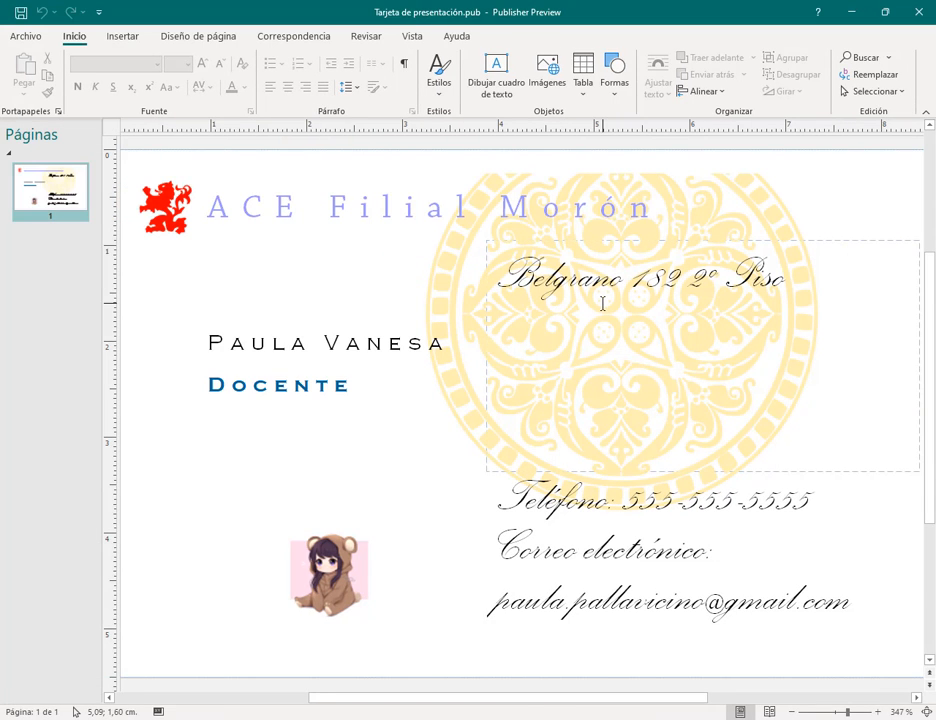
Step: Refresh the card's phone line from the Instituto ACE information set, then switch to the PDF manual
{"action": "left_click", "coordinate": [506, 463]}
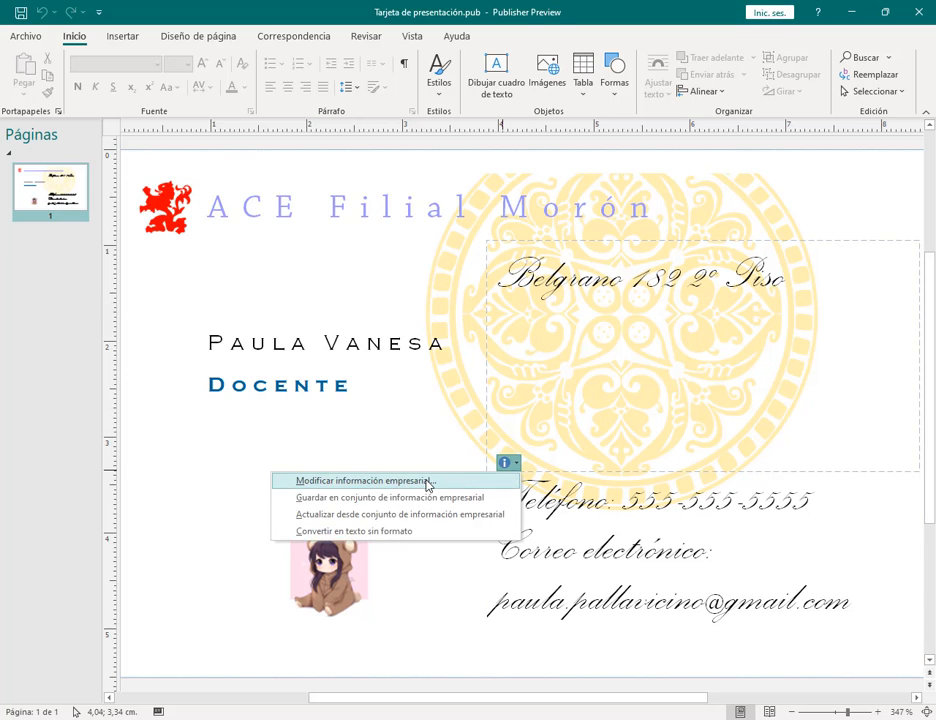
{"action": "left_click", "coordinate": [428, 481]}
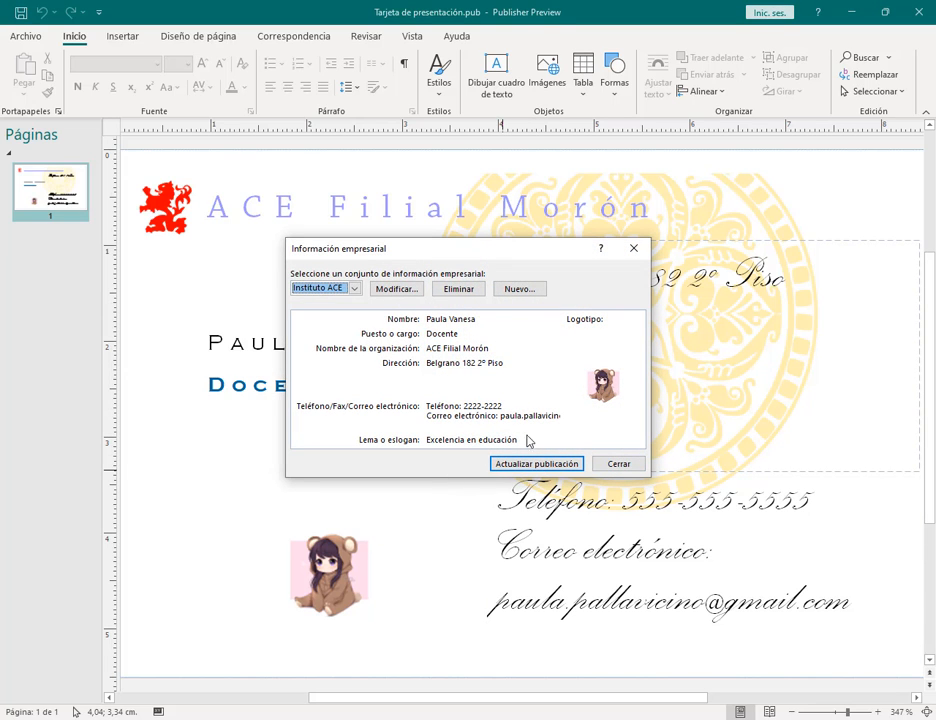
{"action": "left_click", "coordinate": [541, 466]}
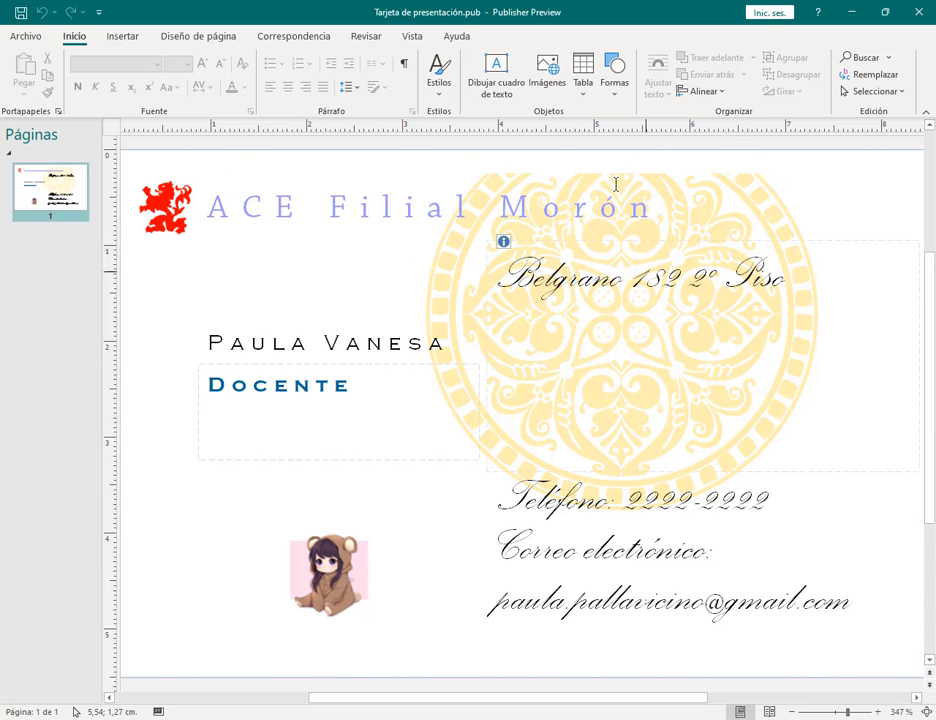
{"action": "key", "text": "alt+Tab"}
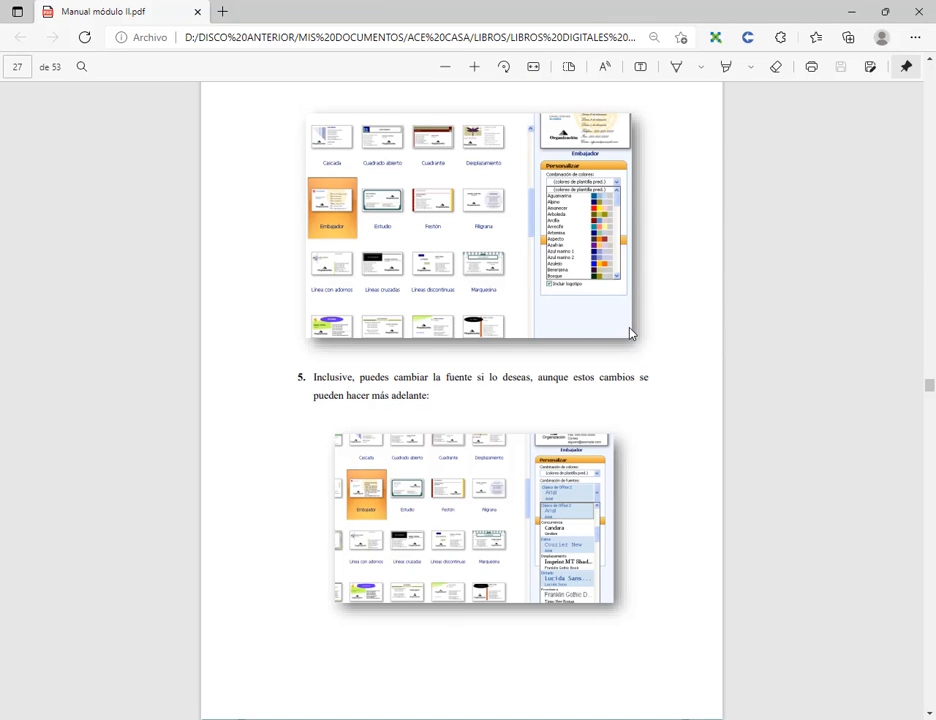
Step: Bring page 31's Excel invoice exercise into view and zoom it in three levels
{"action": "scroll", "coordinate": [671, 357], "scroll_direction": "down", "scroll_amount": 5}
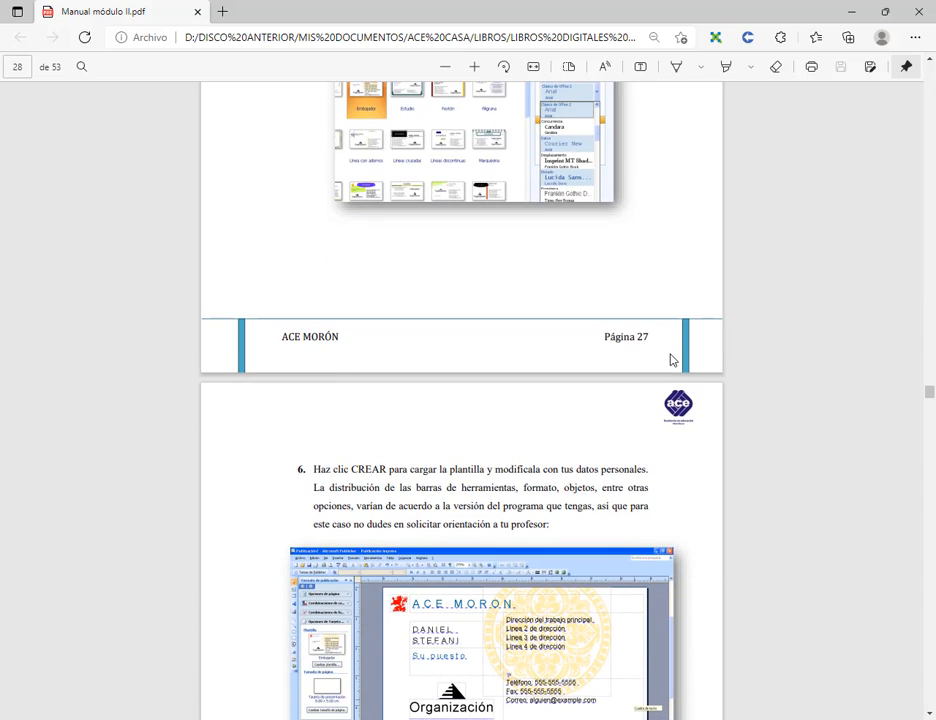
{"action": "scroll", "coordinate": [677, 361], "scroll_direction": "down", "scroll_amount": 2}
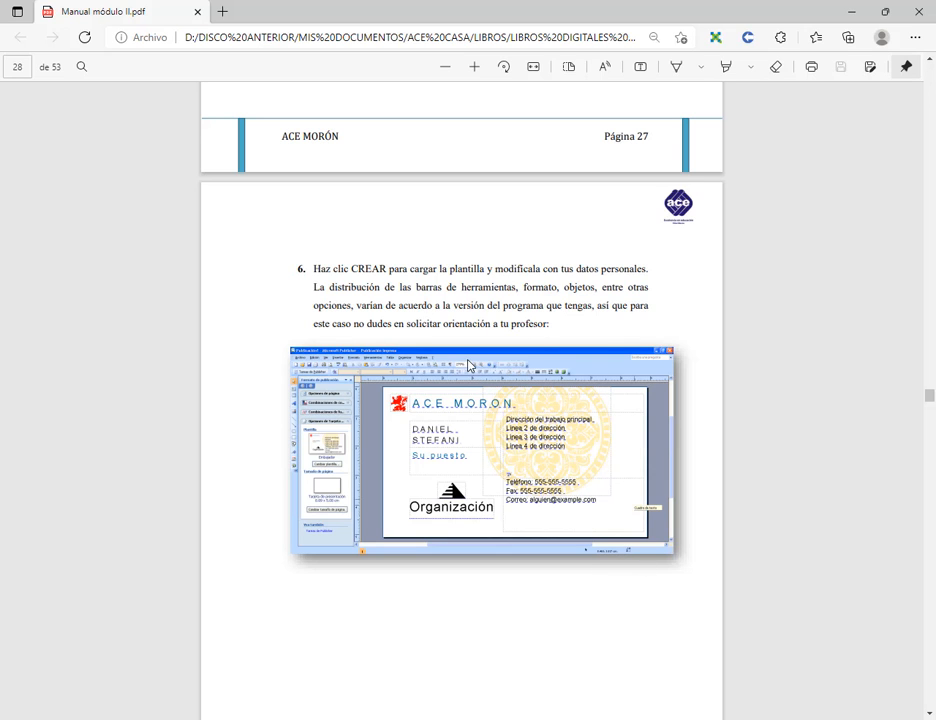
{"action": "scroll", "coordinate": [468, 366], "scroll_direction": "down", "scroll_amount": 13}
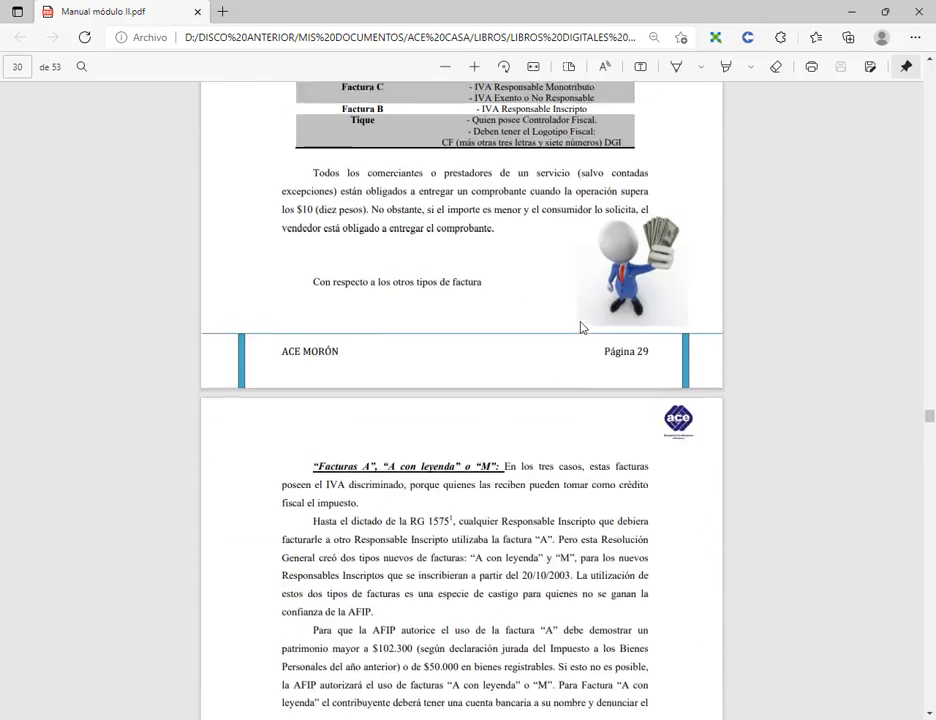
{"action": "scroll", "coordinate": [583, 327], "scroll_direction": "down", "scroll_amount": 13}
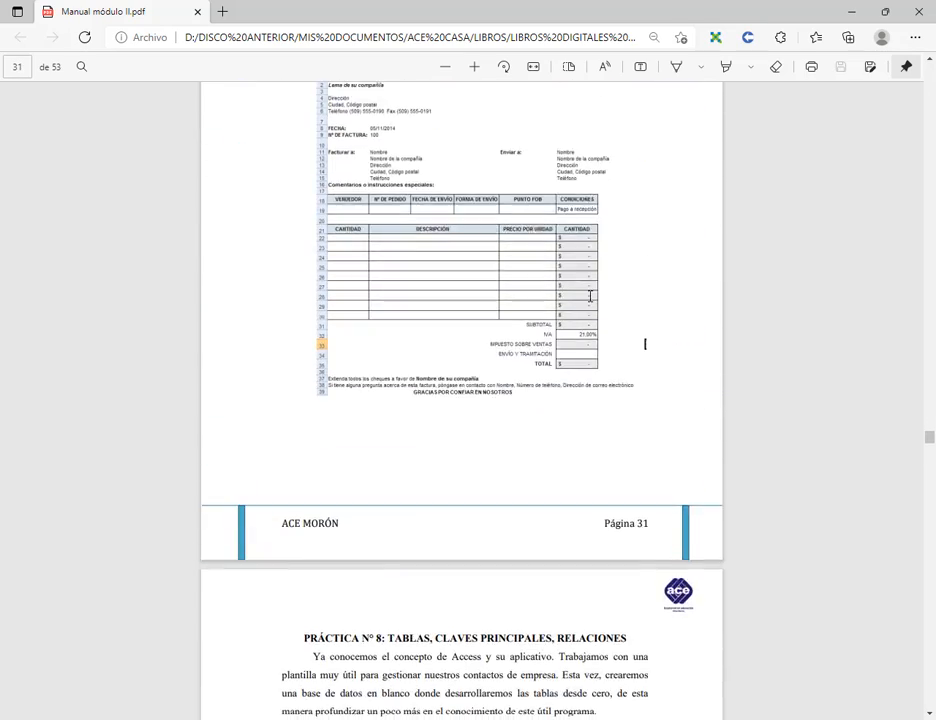
{"action": "scroll", "coordinate": [590, 296], "scroll_direction": "up", "scroll_amount": 1}
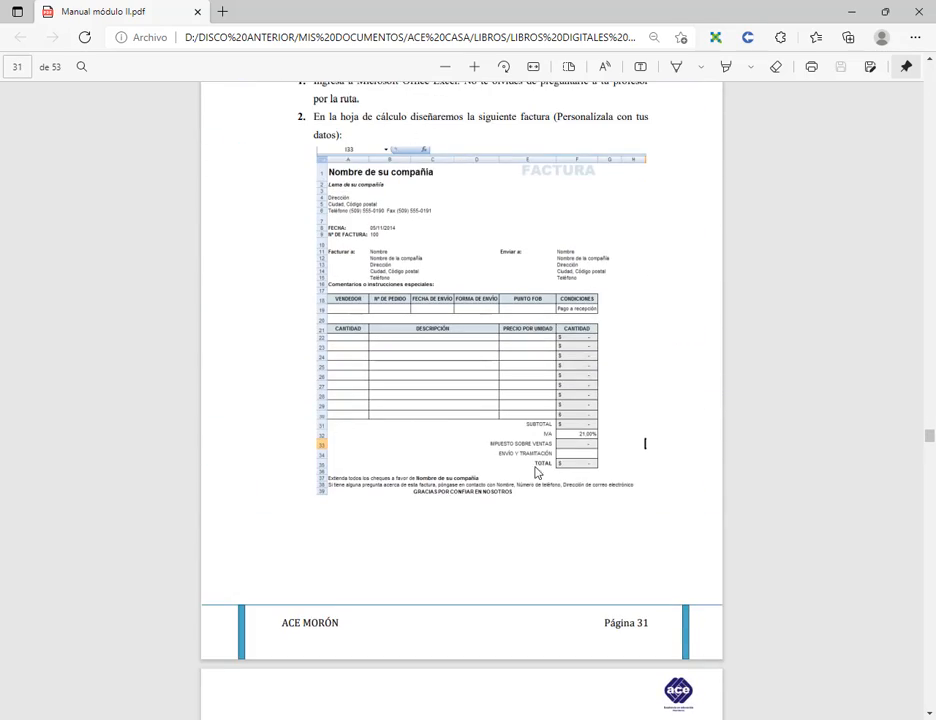
{"action": "left_click", "coordinate": [474, 66]}
{"action": "left_click", "coordinate": [474, 66]}
{"action": "left_click", "coordinate": [474, 66]}
{"action": "left_click", "coordinate": [474, 66]}
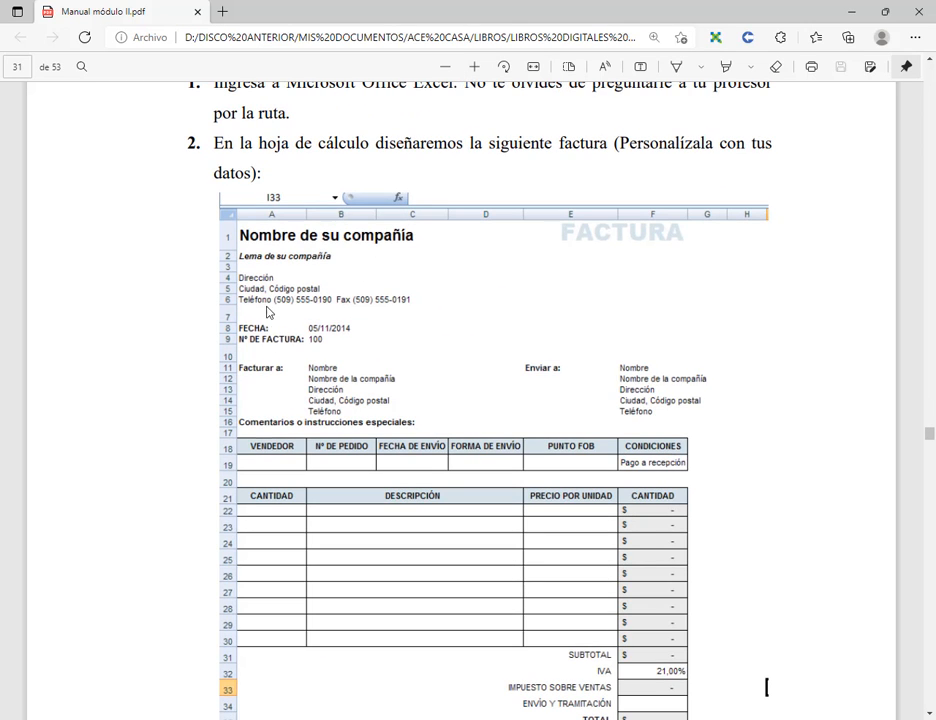
{"action": "scroll", "coordinate": [265, 300], "scroll_direction": "down", "scroll_amount": 1}
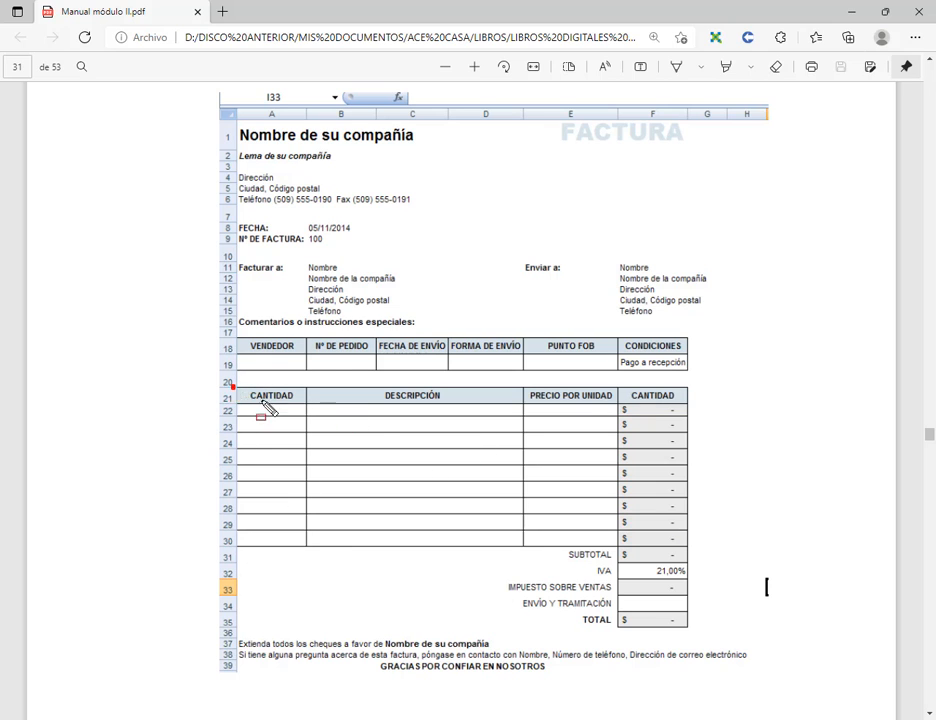
{"action": "mouse_move", "coordinate": [233, 387]}
{"action": "left_mouse_down"}
{"action": "mouse_move", "coordinate": [682, 532]}
{"action": "mouse_move", "coordinate": [697, 553]}
{"action": "left_mouse_up"}
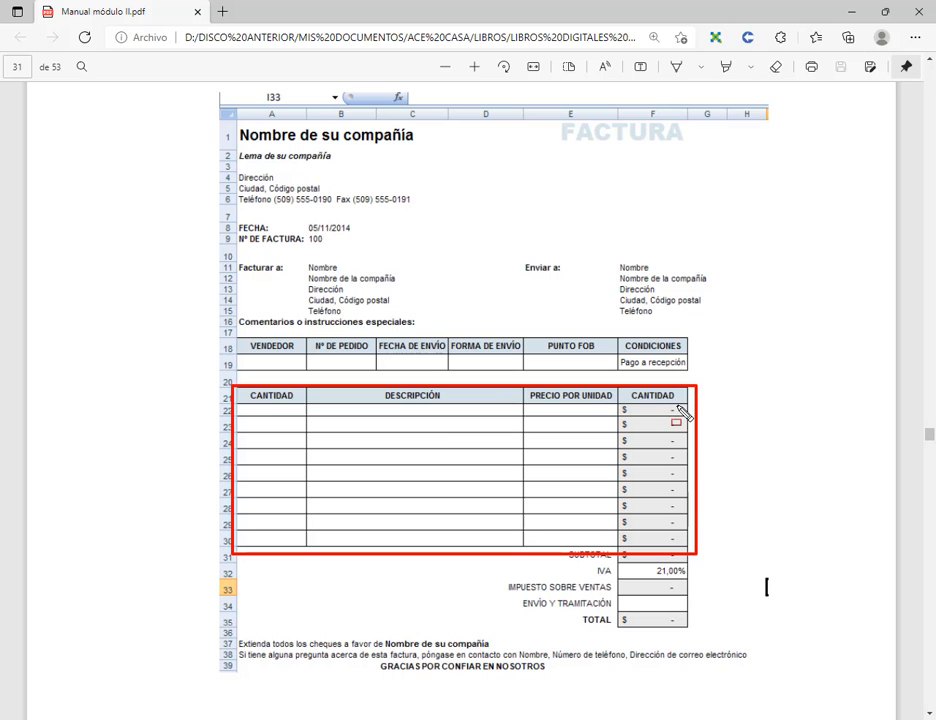
{"action": "mouse_move", "coordinate": [690, 400]}
{"action": "left_mouse_down"}
{"action": "mouse_move", "coordinate": [645, 524]}
{"action": "mouse_move", "coordinate": [620, 557]}
{"action": "left_mouse_up"}
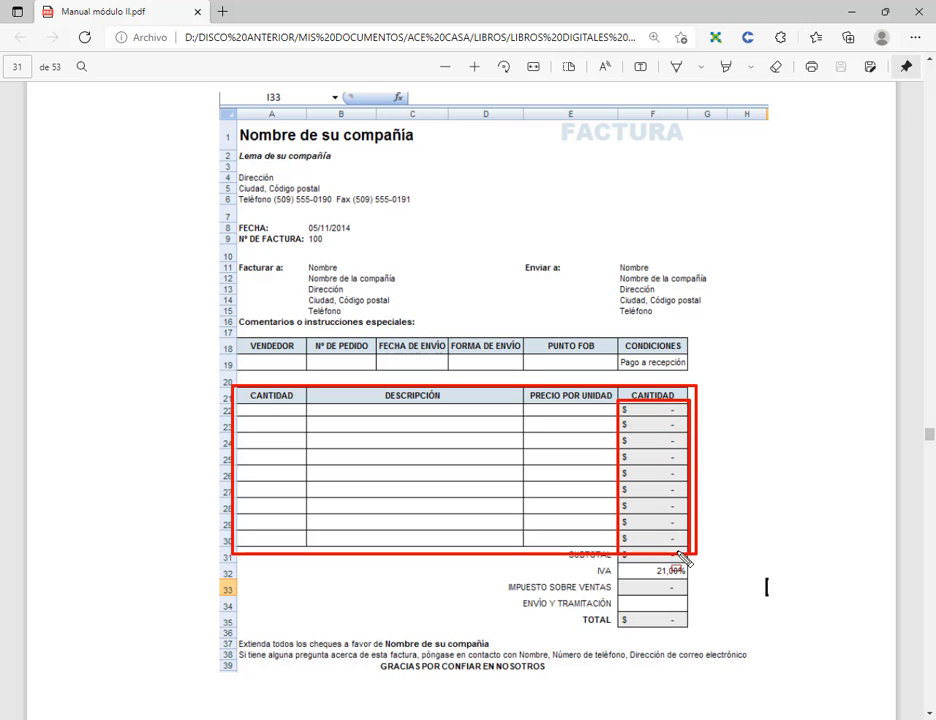
{"action": "key", "text": "super"}
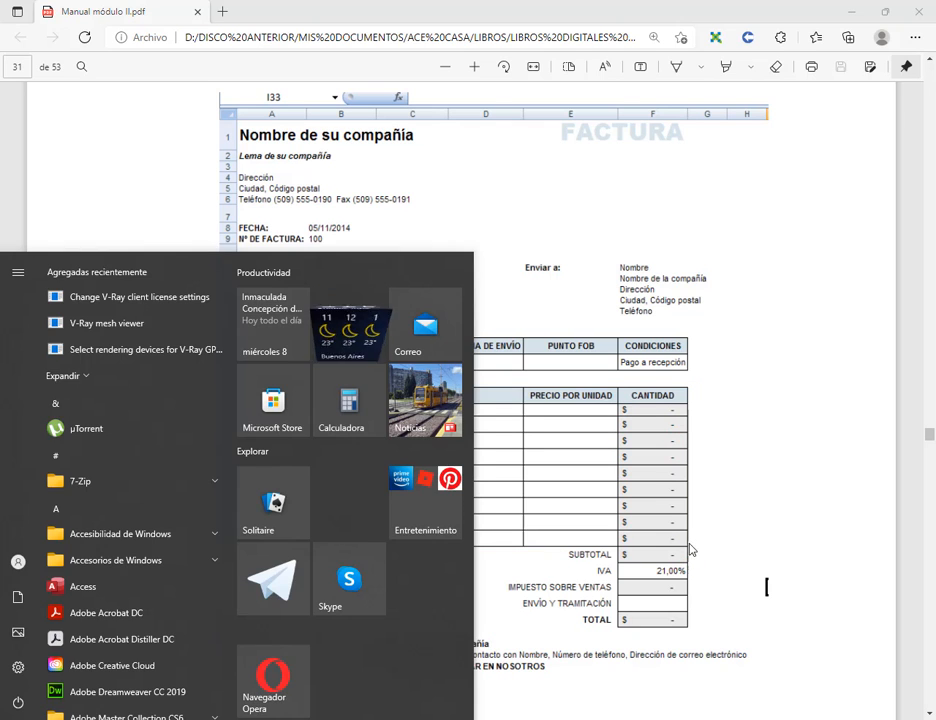
{"action": "key", "text": "super"}
{"action": "key", "text": "ctrl+alt+d"}
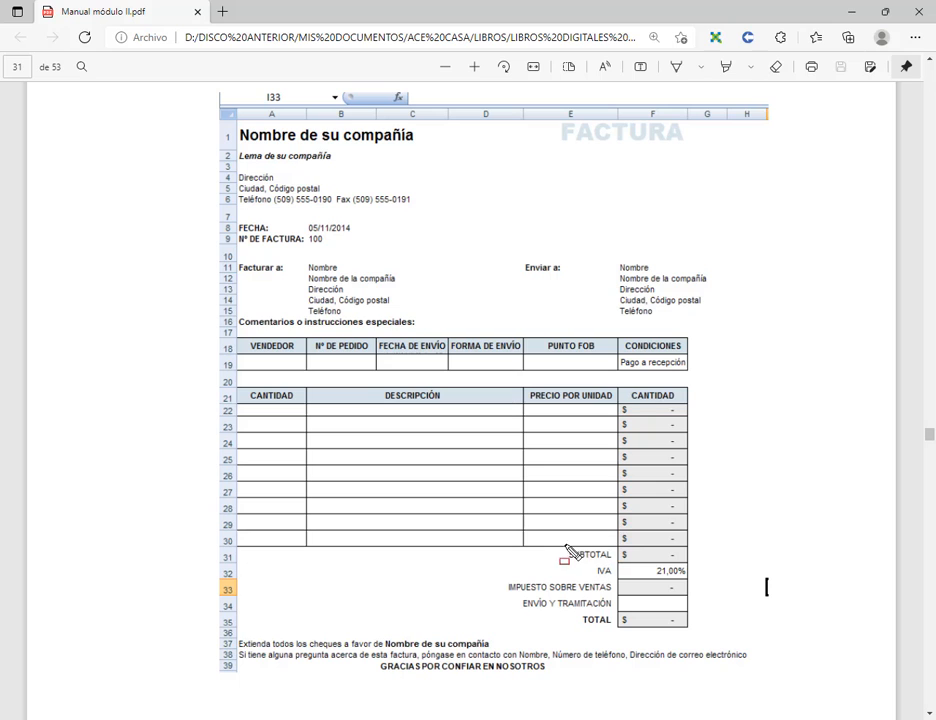
{"action": "mouse_move", "coordinate": [559, 542]}
{"action": "left_mouse_down"}
{"action": "mouse_move", "coordinate": [690, 570]}
{"action": "mouse_move", "coordinate": [707, 564]}
{"action": "left_mouse_up"}
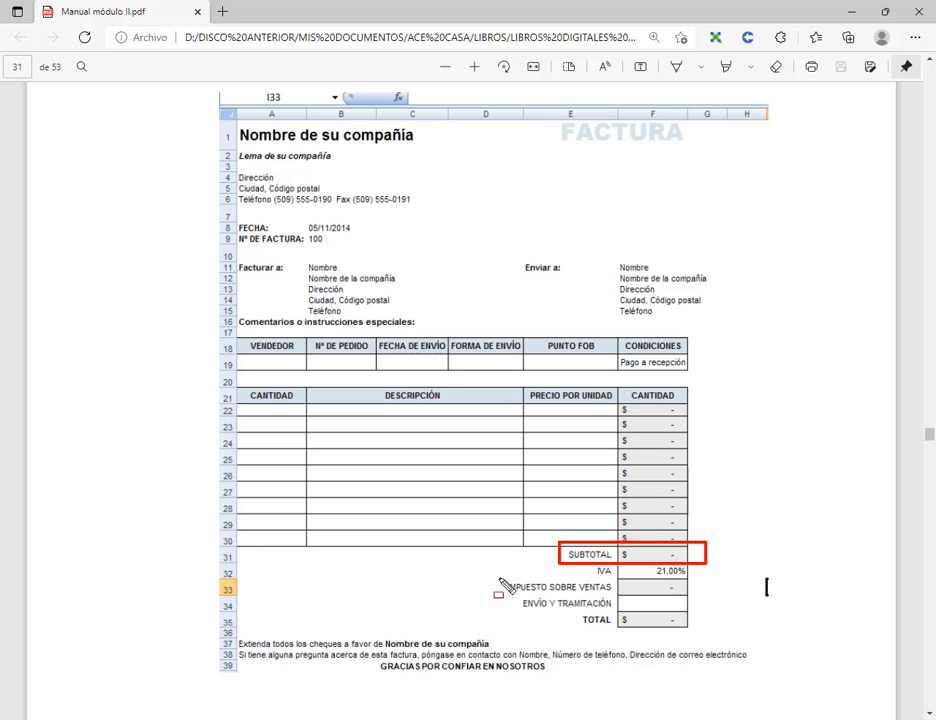
{"action": "left_click_drag", "start_coordinate": [500, 576], "coordinate": [721, 598]}
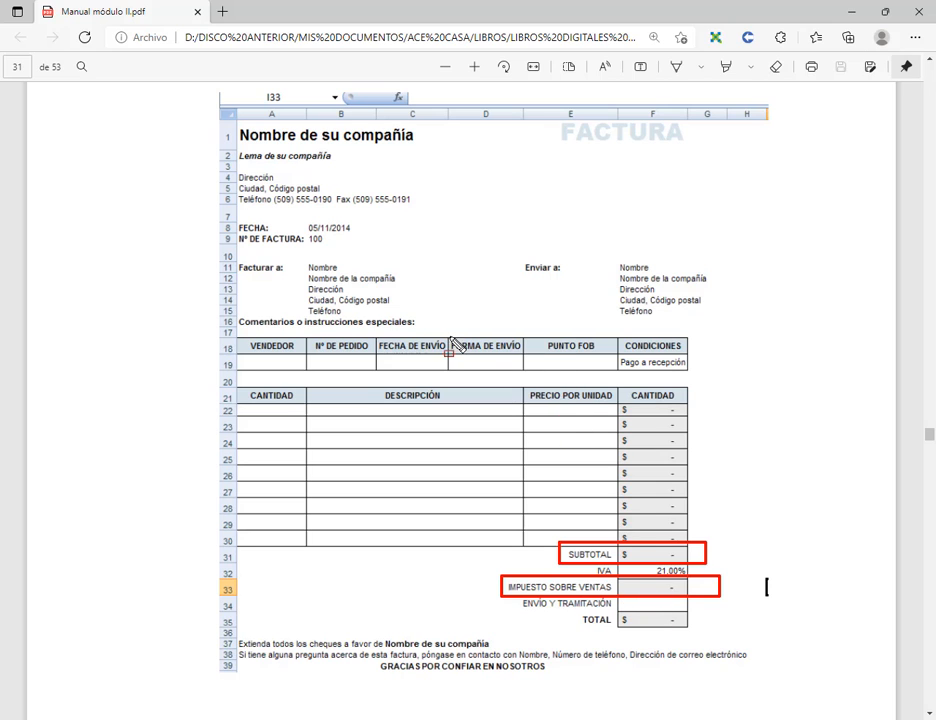
{"action": "left_click_drag", "start_coordinate": [441, 330], "coordinate": [619, 377]}
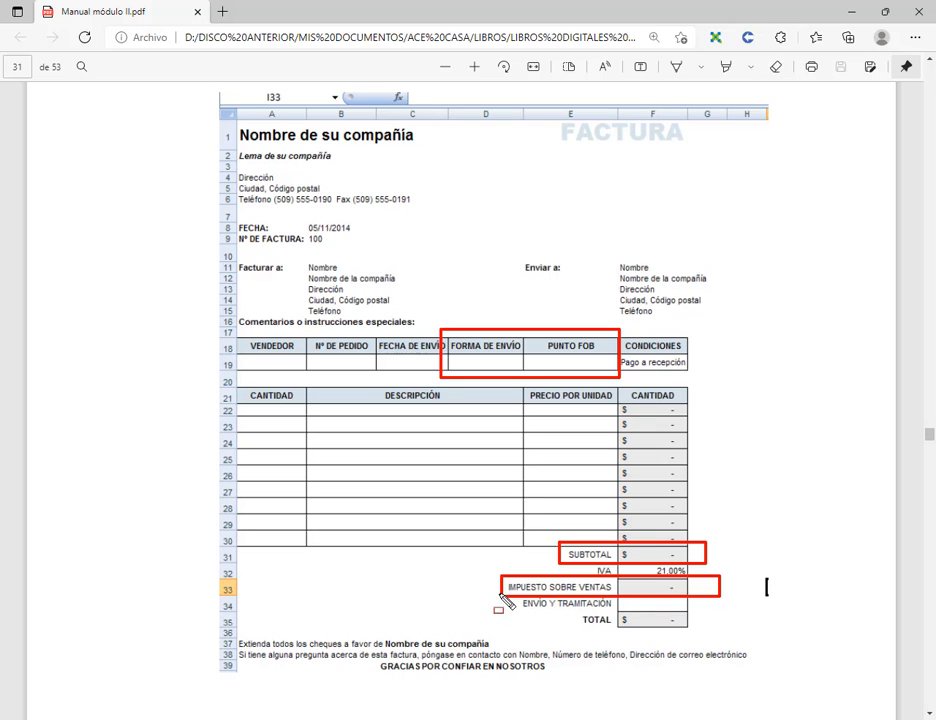
{"action": "mouse_move", "coordinate": [502, 600]}
{"action": "left_mouse_down"}
{"action": "mouse_move", "coordinate": [717, 606]}
{"action": "mouse_move", "coordinate": [731, 620]}
{"action": "mouse_move", "coordinate": [722, 617]}
{"action": "left_mouse_up"}
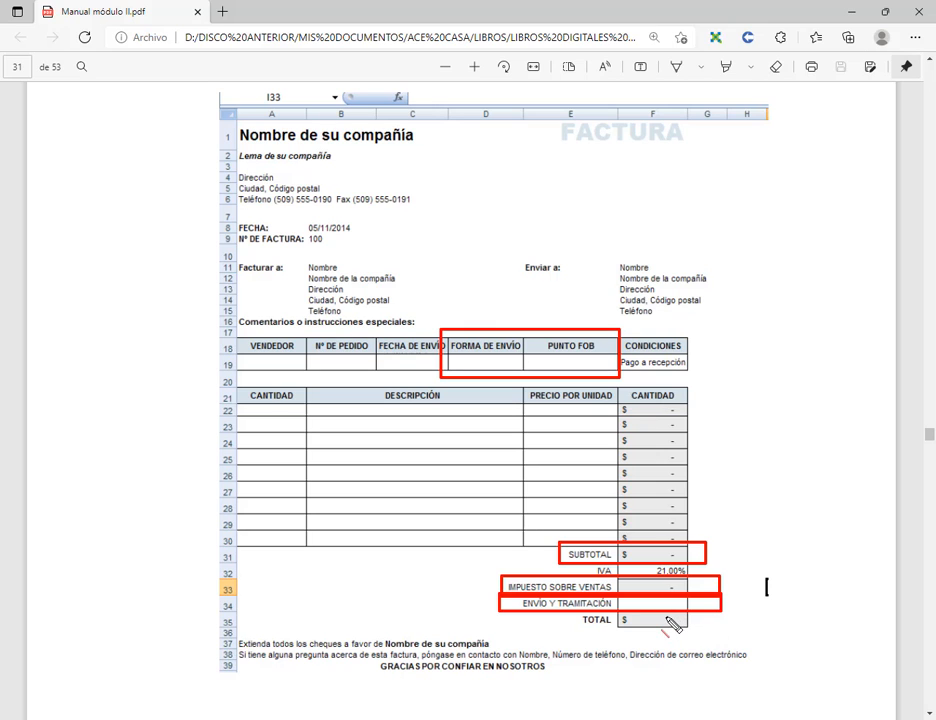
{"action": "left_click_drag", "start_coordinate": [483, 604], "coordinate": [748, 604]}
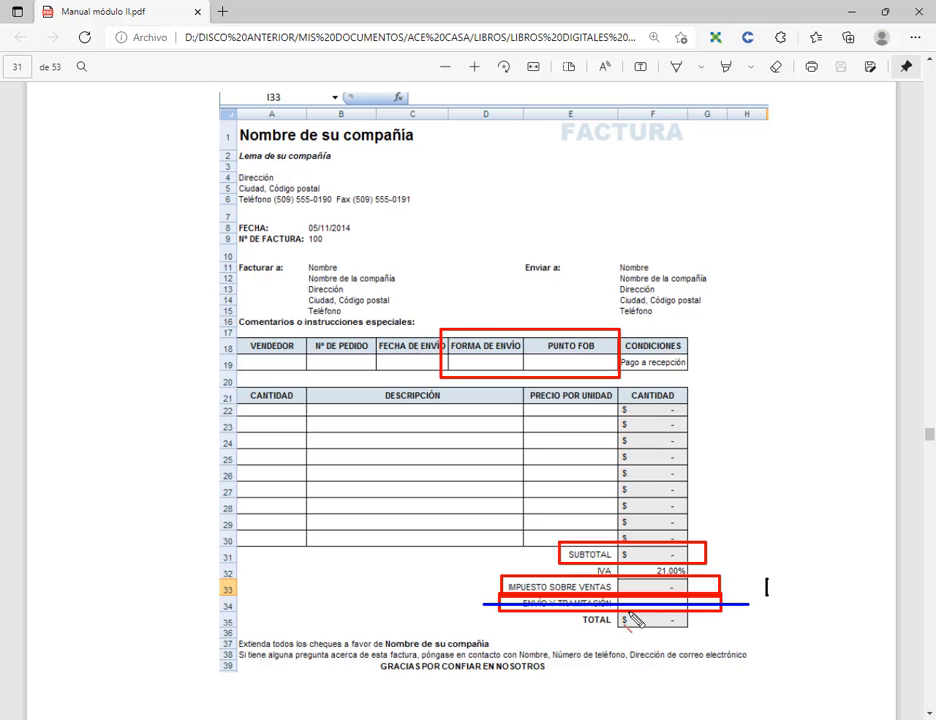
{"action": "key", "text": "Escape"}
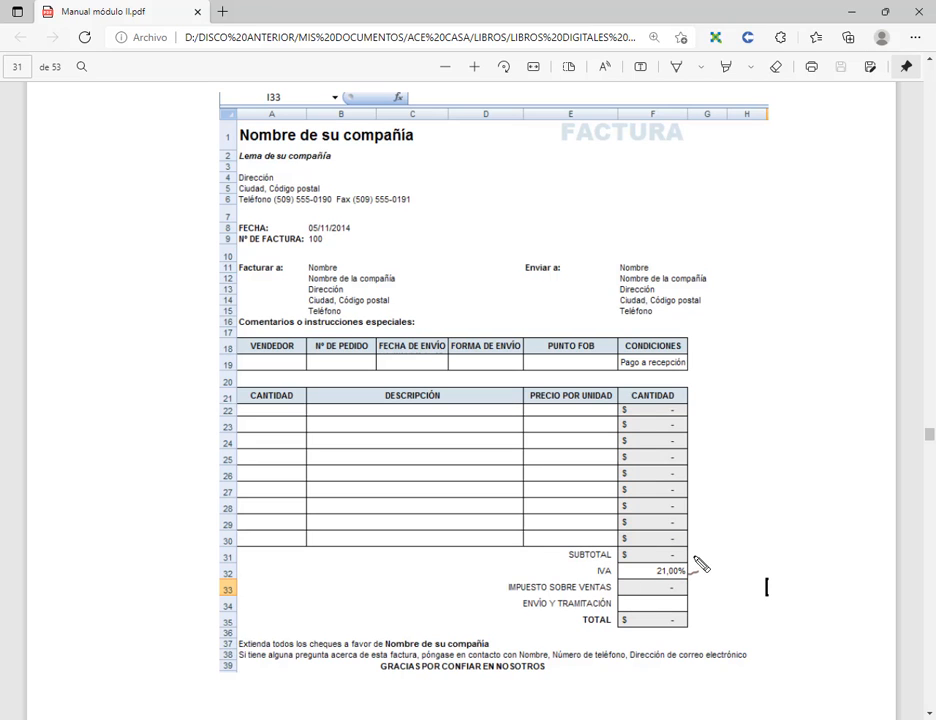
Step: Mark the SUBTOTAL, IVA and TOTAL rows on the invoice model, then clear the marks
{"action": "mouse_move", "coordinate": [694, 549]}
{"action": "left_mouse_down"}
{"action": "mouse_move", "coordinate": [711, 548]}
{"action": "mouse_move", "coordinate": [705, 588]}
{"action": "mouse_move", "coordinate": [722, 568]}
{"action": "left_mouse_up"}
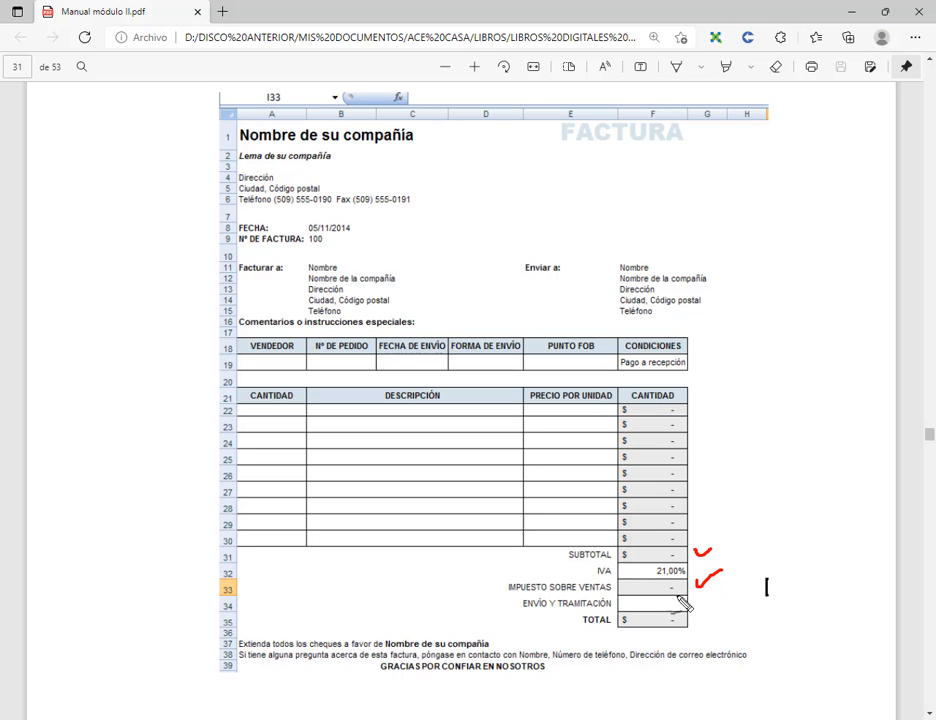
{"action": "mouse_move", "coordinate": [690, 620]}
{"action": "left_mouse_down"}
{"action": "mouse_move", "coordinate": [645, 612]}
{"action": "mouse_move", "coordinate": [652, 628]}
{"action": "mouse_move", "coordinate": [692, 626]}
{"action": "left_mouse_up"}
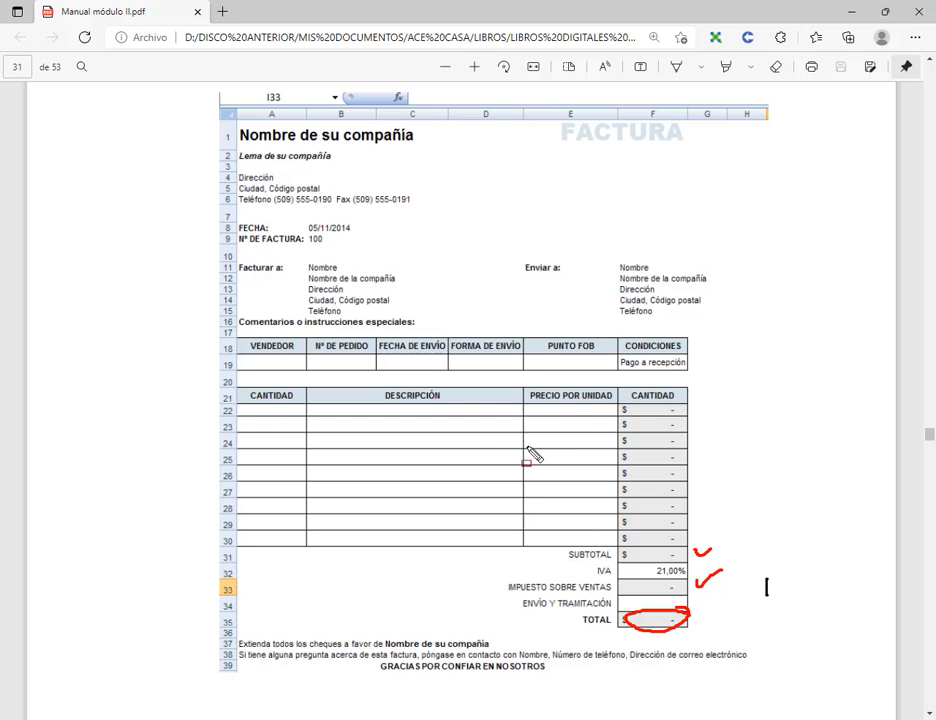
{"action": "key", "text": "Escape"}
Step: Zoom the manual out two levels and scroll down to the type A invoice pages
{"action": "scroll", "coordinate": [554, 452], "scroll_direction": "down", "scroll_amount": 2}
{"action": "scroll", "coordinate": [556, 457], "scroll_direction": "down", "scroll_amount": 6}
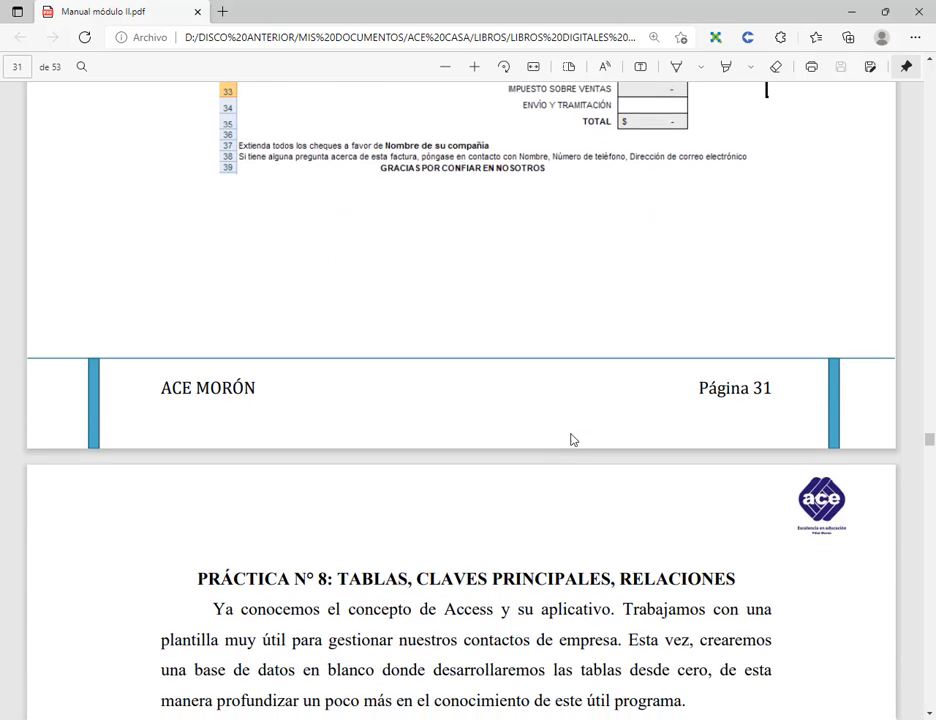
{"action": "left_click", "coordinate": [444, 66]}
{"action": "left_click", "coordinate": [444, 66]}
{"action": "scroll", "coordinate": [600, 367], "scroll_direction": "down", "scroll_amount": 9}
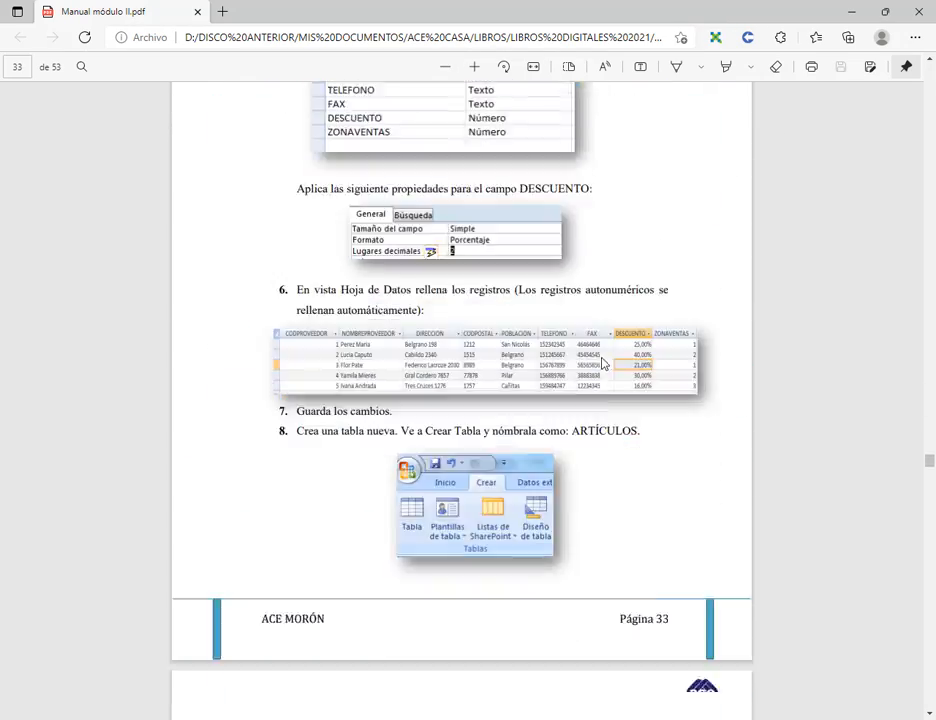
{"action": "scroll", "coordinate": [603, 364], "scroll_direction": "down", "scroll_amount": 20}
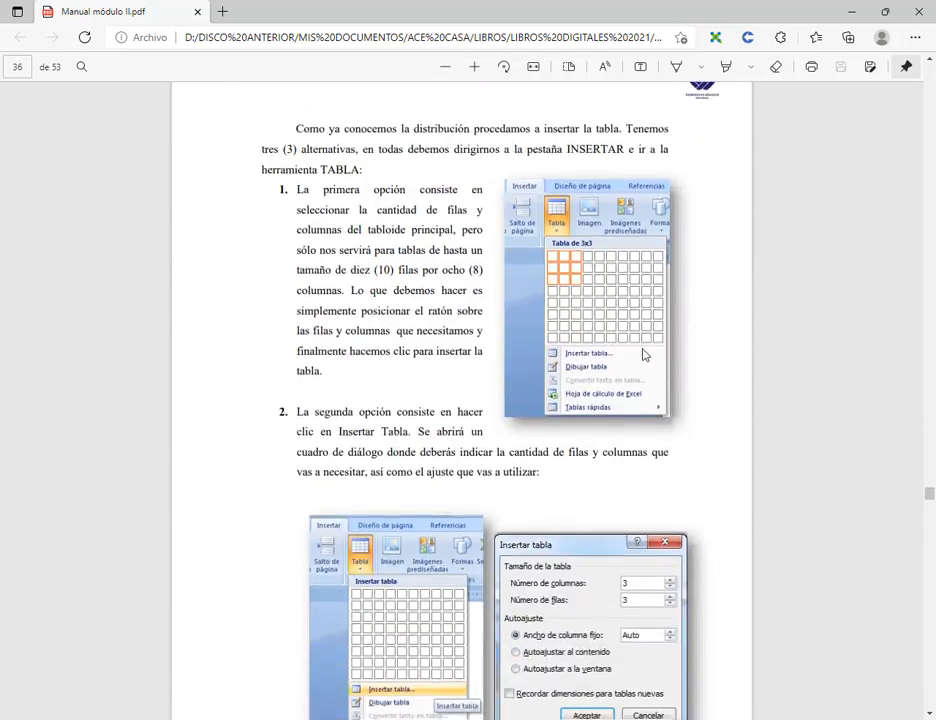
{"action": "scroll", "coordinate": [643, 355], "scroll_direction": "down", "scroll_amount": 20}
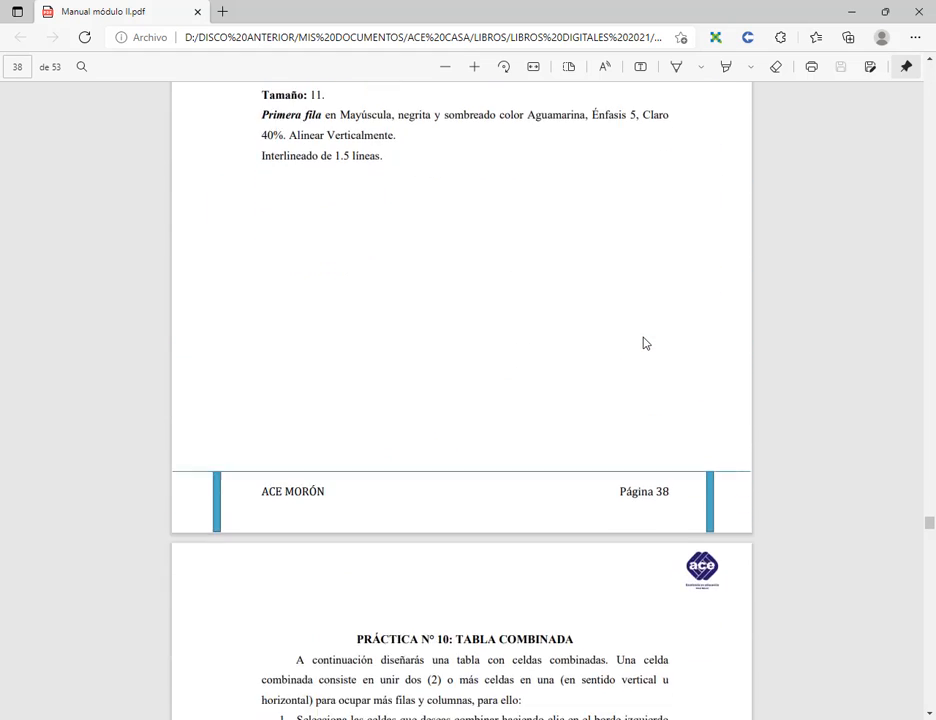
{"action": "scroll", "coordinate": [643, 343], "scroll_direction": "up", "scroll_amount": 8}
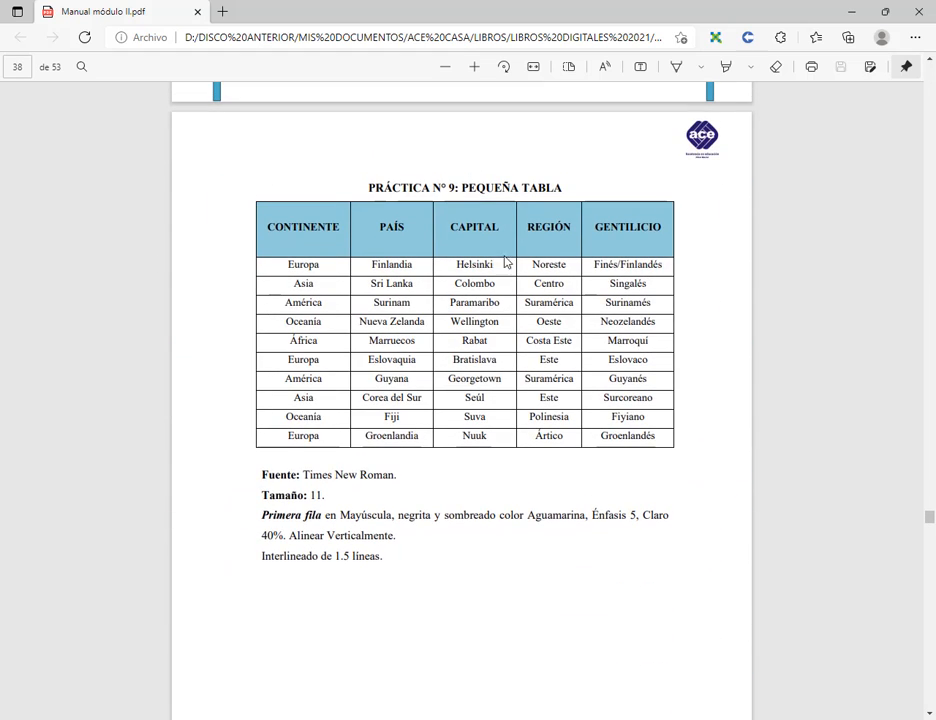
{"action": "scroll", "coordinate": [510, 262], "scroll_direction": "down", "scroll_amount": 2}
{"action": "scroll", "coordinate": [519, 261], "scroll_direction": "up", "scroll_amount": 2}
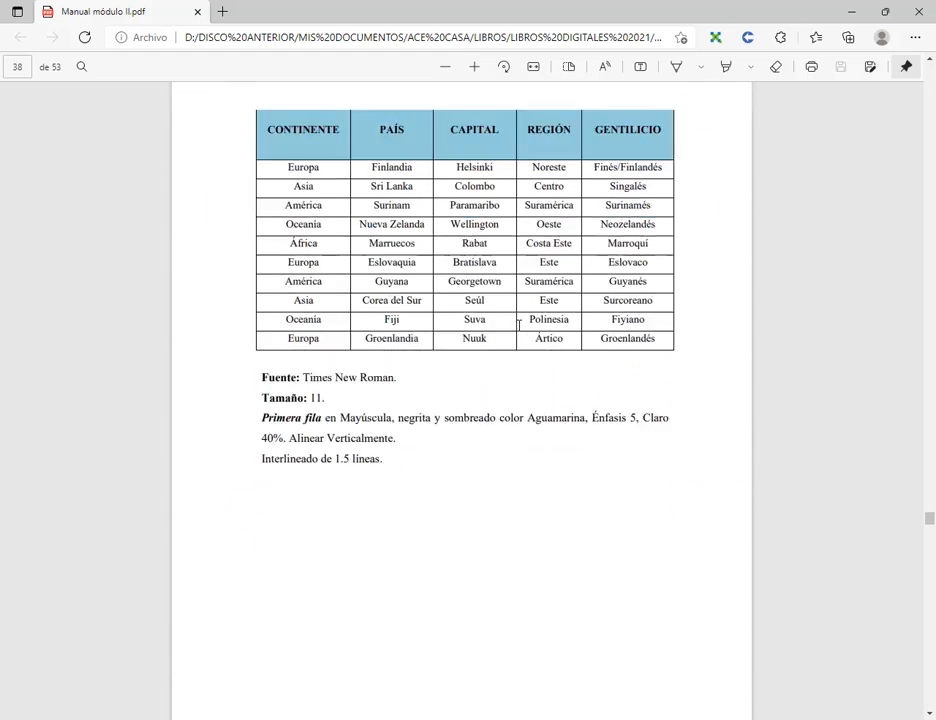
{"action": "scroll", "coordinate": [451, 277], "scroll_direction": "down", "scroll_amount": 10}
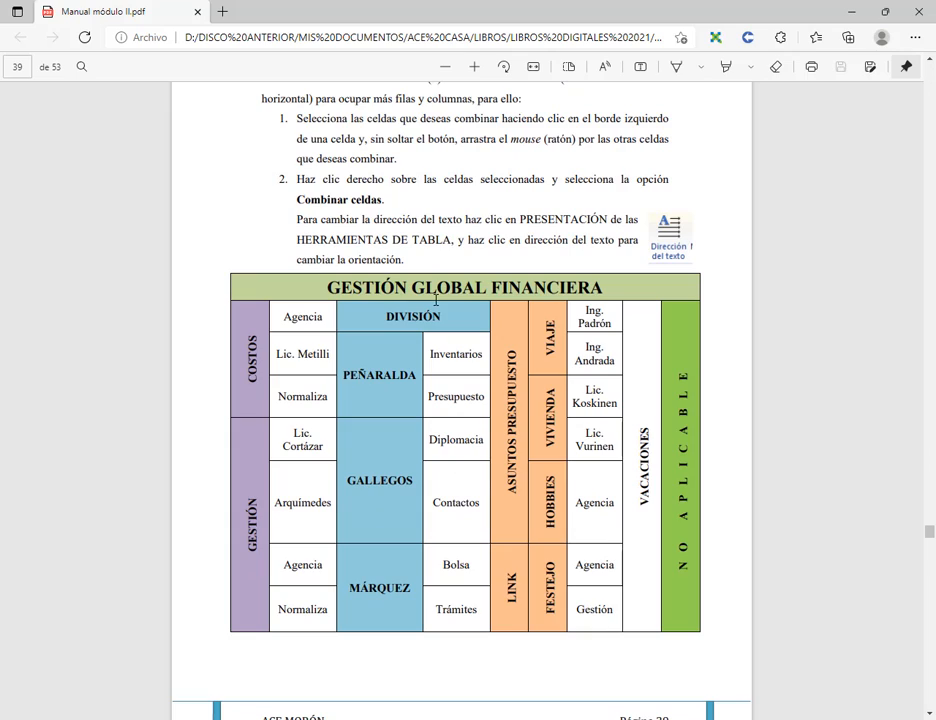
{"action": "scroll", "coordinate": [436, 299], "scroll_direction": "down", "scroll_amount": 15}
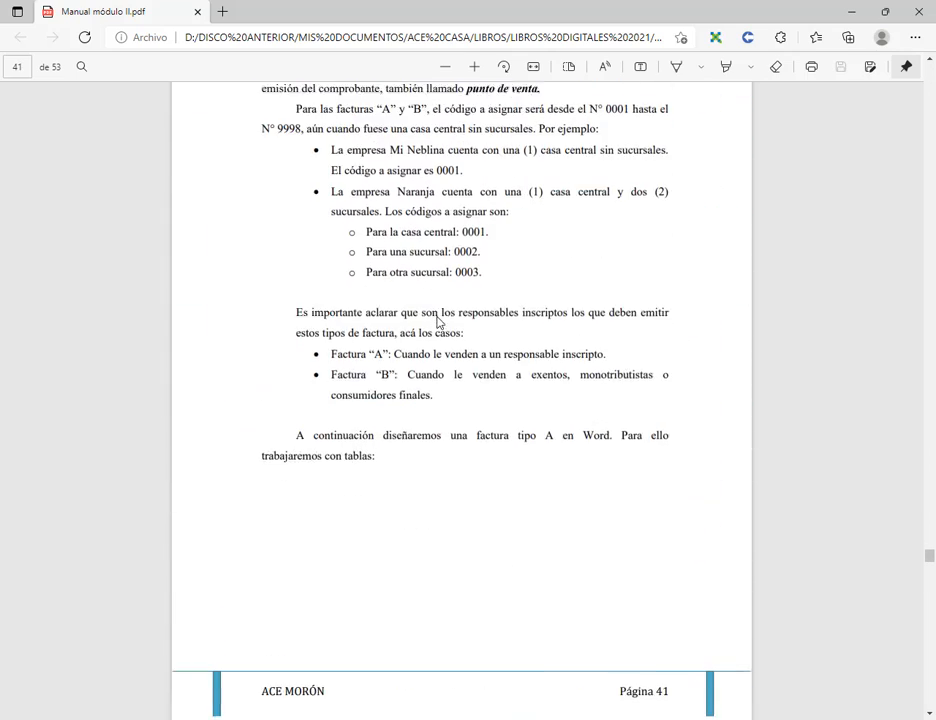
{"action": "scroll", "coordinate": [436, 320], "scroll_direction": "down", "scroll_amount": 7}
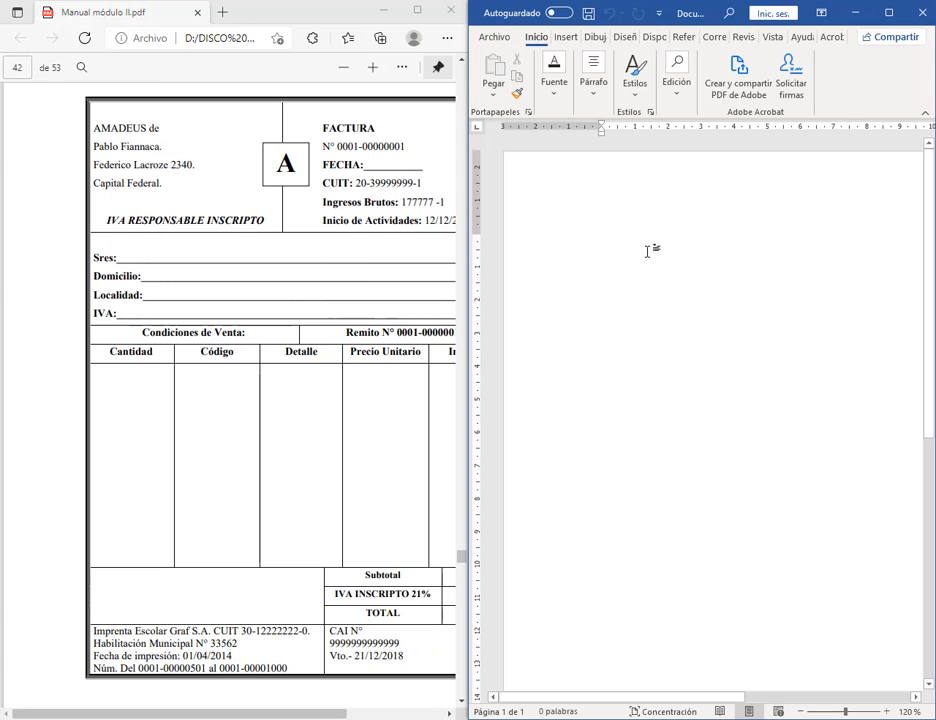
Step: Place the cursor on the blank page and highlight the status-bar zoom controls with annotations
{"action": "left_click_drag", "start_coordinate": [259, 712], "coordinate": [311, 712]}
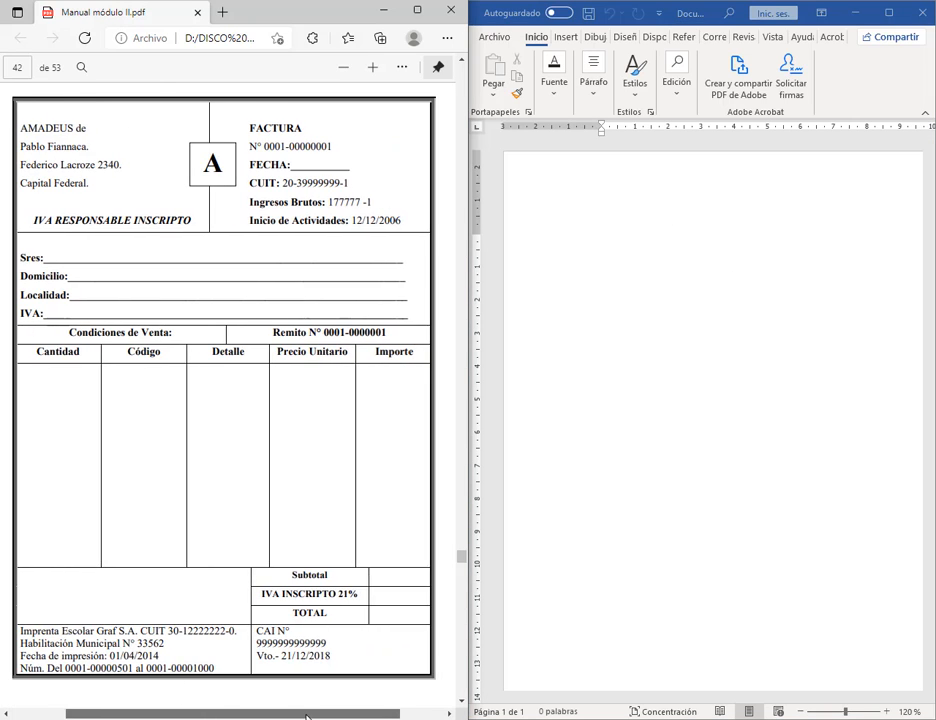
{"action": "left_click", "coordinate": [718, 276]}
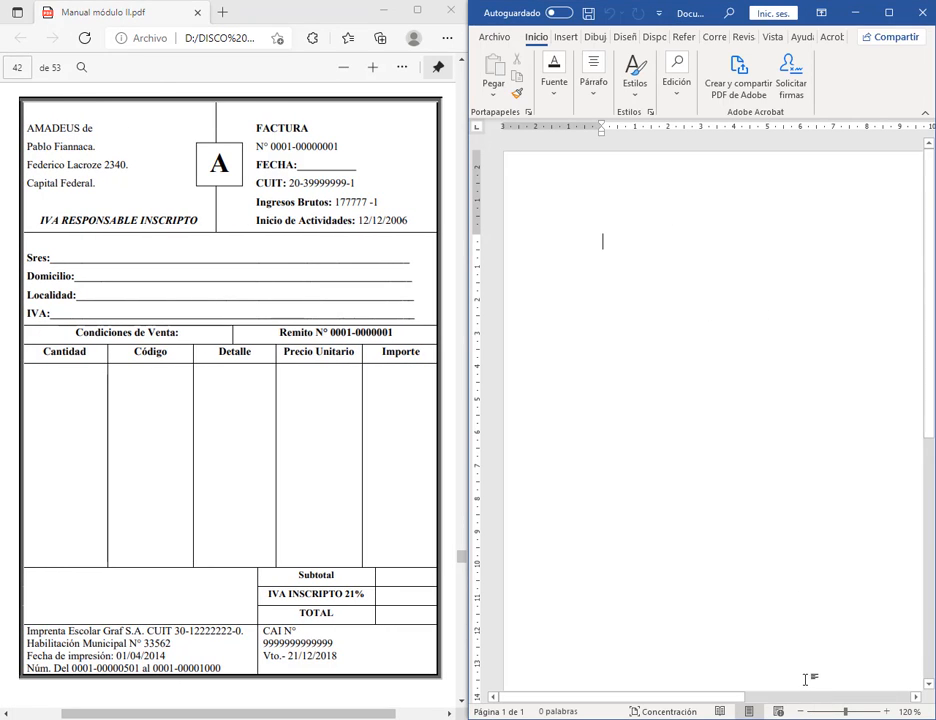
{"action": "key", "text": "ctrl+shift+d"}
{"action": "left_click_drag", "start_coordinate": [788, 700], "coordinate": [908, 718]}
{"action": "mouse_move", "coordinate": [869, 637]}
{"action": "left_mouse_down"}
{"action": "mouse_move", "coordinate": [884, 700]}
{"action": "mouse_move", "coordinate": [888, 688]}
{"action": "left_mouse_up"}
{"action": "left_click_drag", "start_coordinate": [811, 633], "coordinate": [806, 702]}
{"action": "left_click_drag", "start_coordinate": [800, 688], "coordinate": [812, 688]}
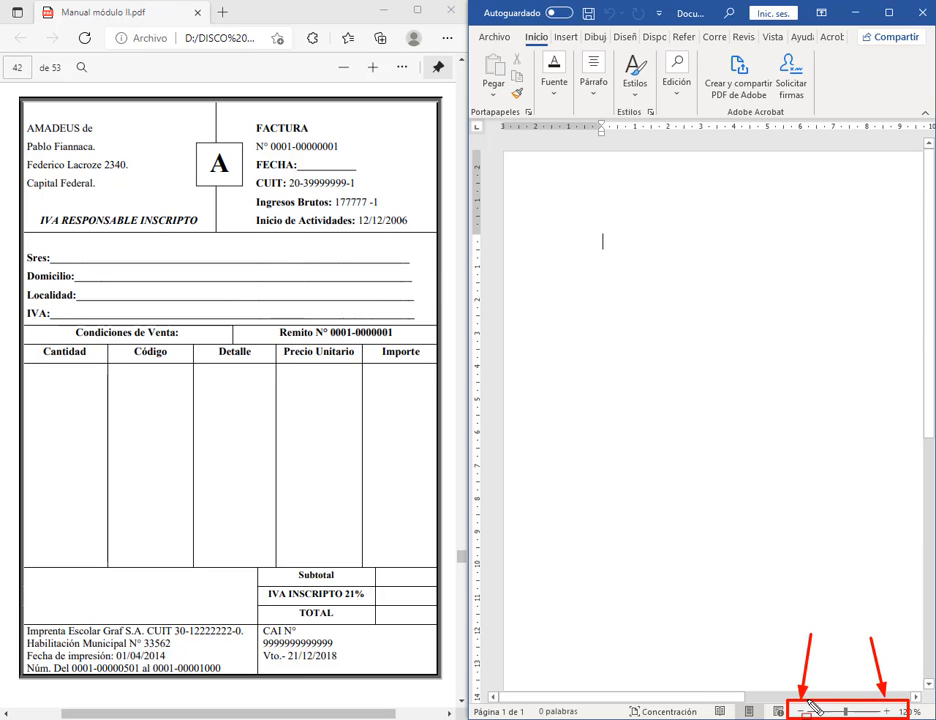
{"action": "key", "text": "ctrl+shift+d"}
Step: Reduce Word's page zoom to 50%, then raise it to 60%
{"action": "left_click", "coordinate": [801, 711]}
{"action": "left_click", "coordinate": [801, 711]}
{"action": "left_click", "coordinate": [801, 711]}
{"action": "left_click", "coordinate": [801, 711]}
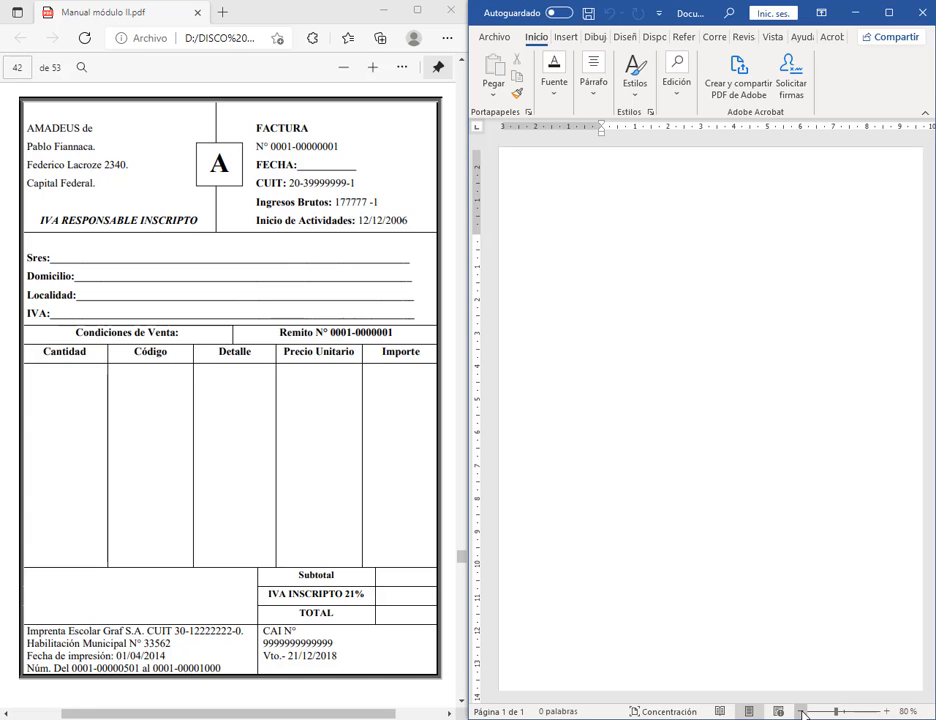
{"action": "left_click", "coordinate": [801, 711]}
{"action": "left_click", "coordinate": [801, 711]}
{"action": "left_click", "coordinate": [801, 711]}
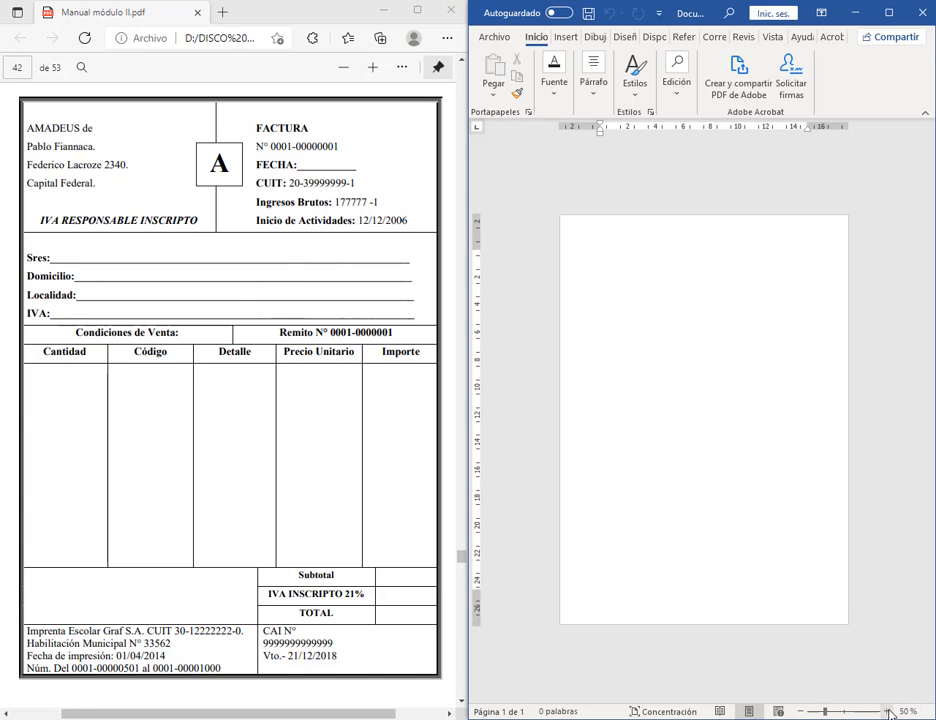
{"action": "left_click", "coordinate": [888, 711]}
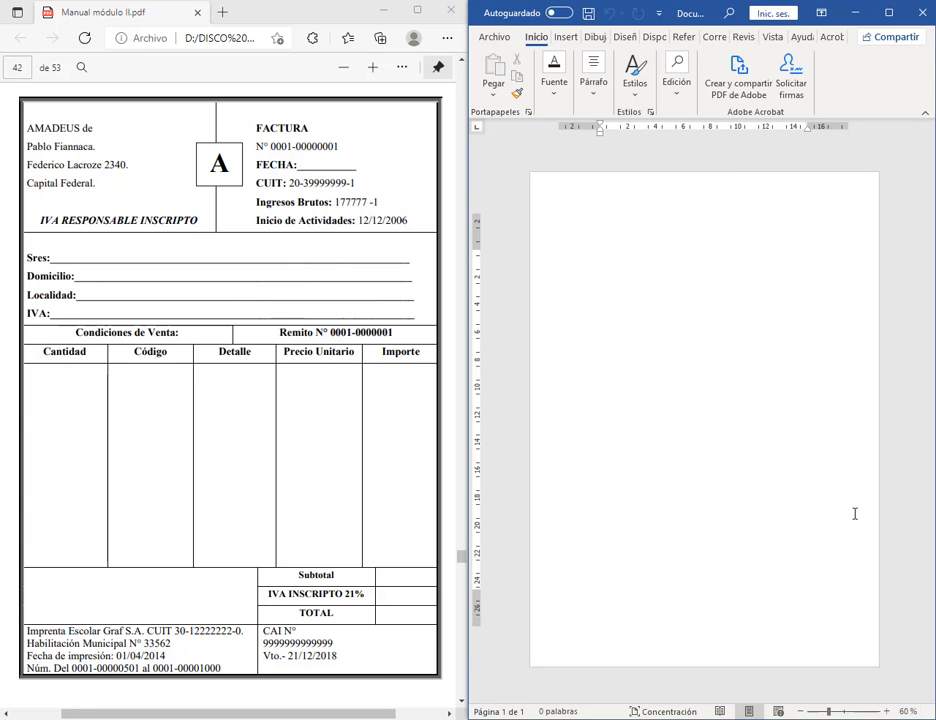
{"action": "left_click", "coordinate": [565, 37]}
{"action": "left_click", "coordinate": [533, 90]}
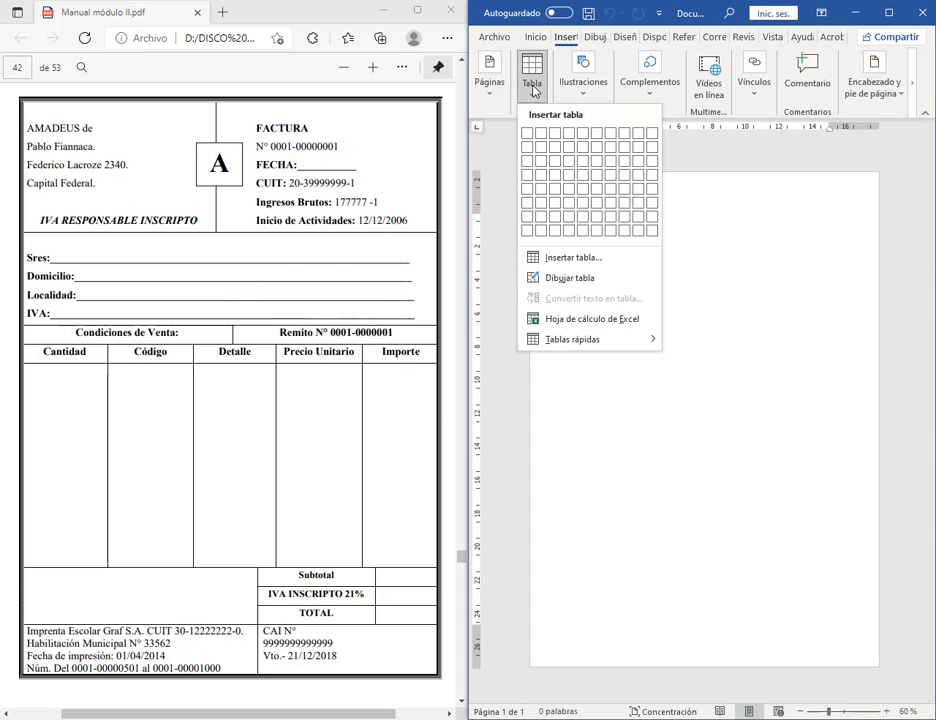
{"action": "left_click", "coordinate": [561, 280]}
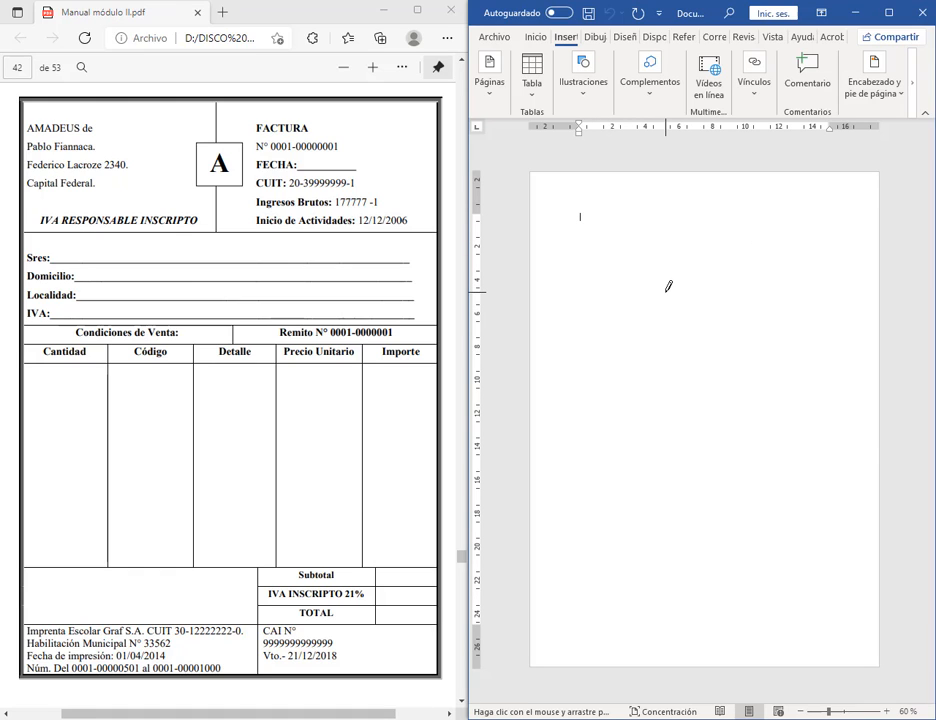
{"action": "left_click_drag", "start_coordinate": [657, 107], "coordinate": [676, 146]}
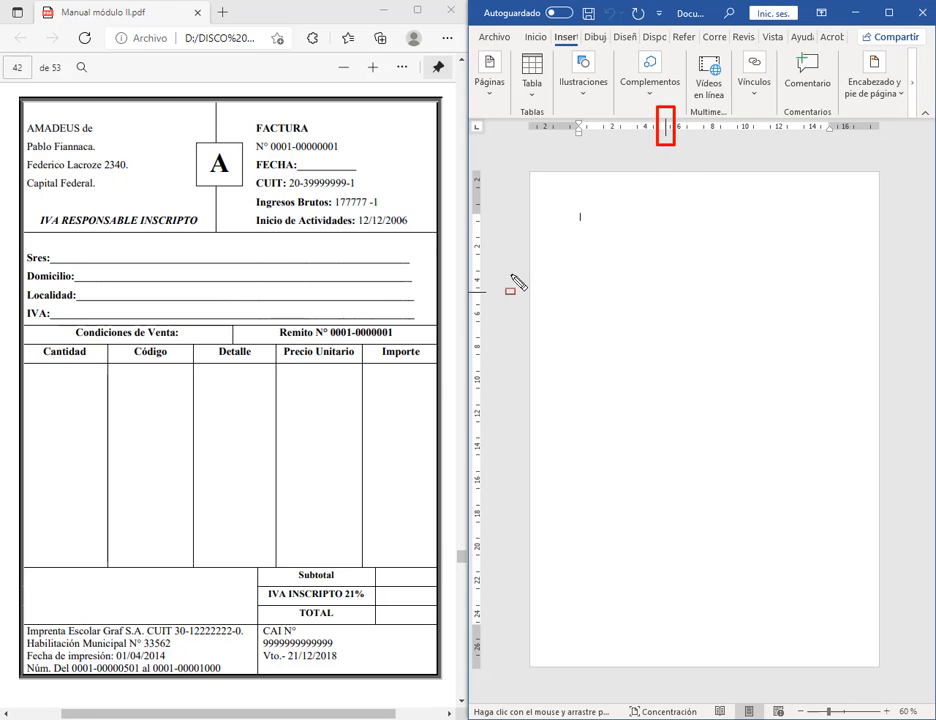
{"action": "left_click_drag", "start_coordinate": [505, 280], "coordinate": [460, 306]}
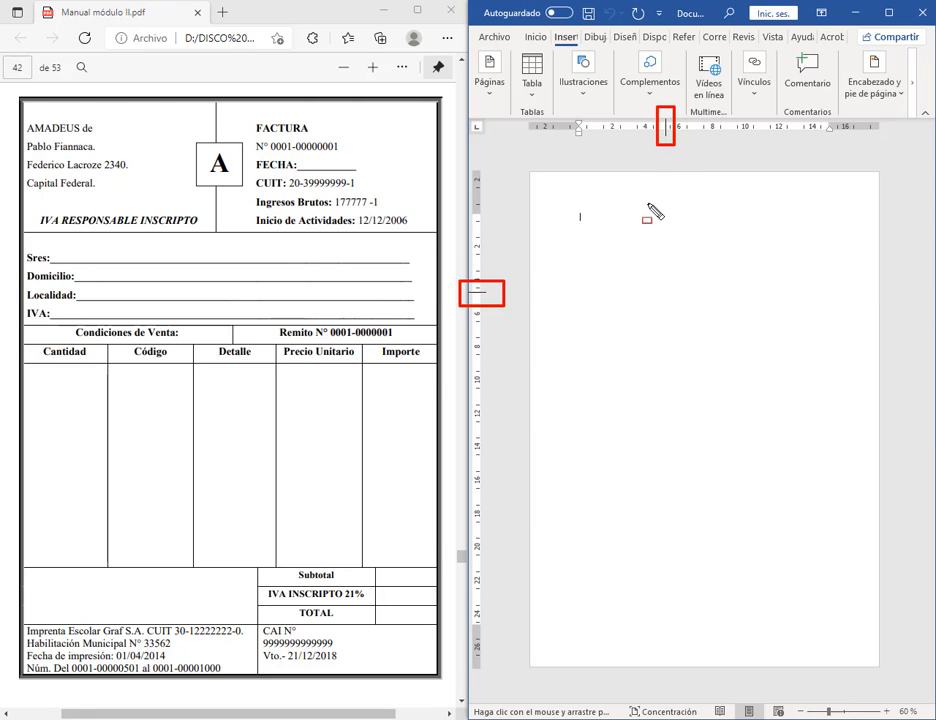
{"action": "key", "text": "Escape"}
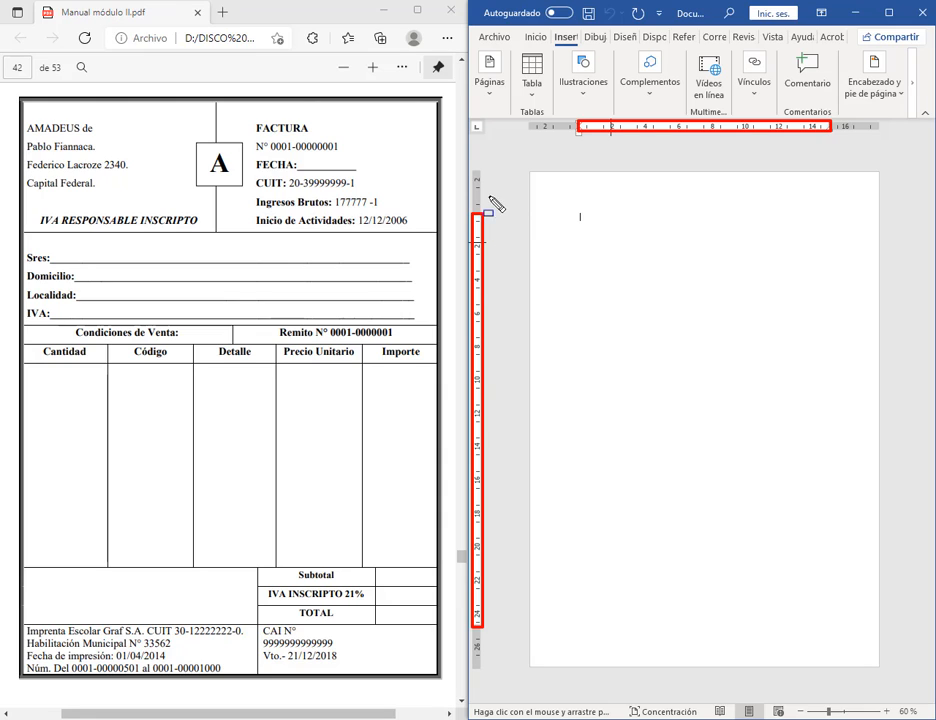
{"action": "key", "text": "b"}
{"action": "left_click_drag", "start_coordinate": [527, 118], "coordinate": [580, 134]}
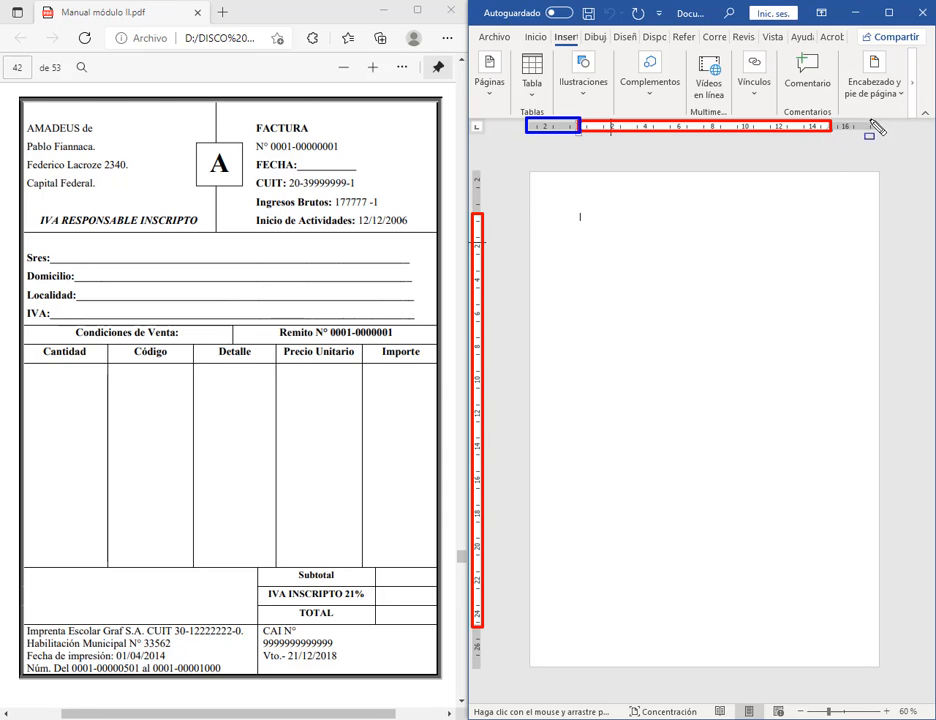
{"action": "left_click_drag", "start_coordinate": [875, 116], "coordinate": [830, 137]}
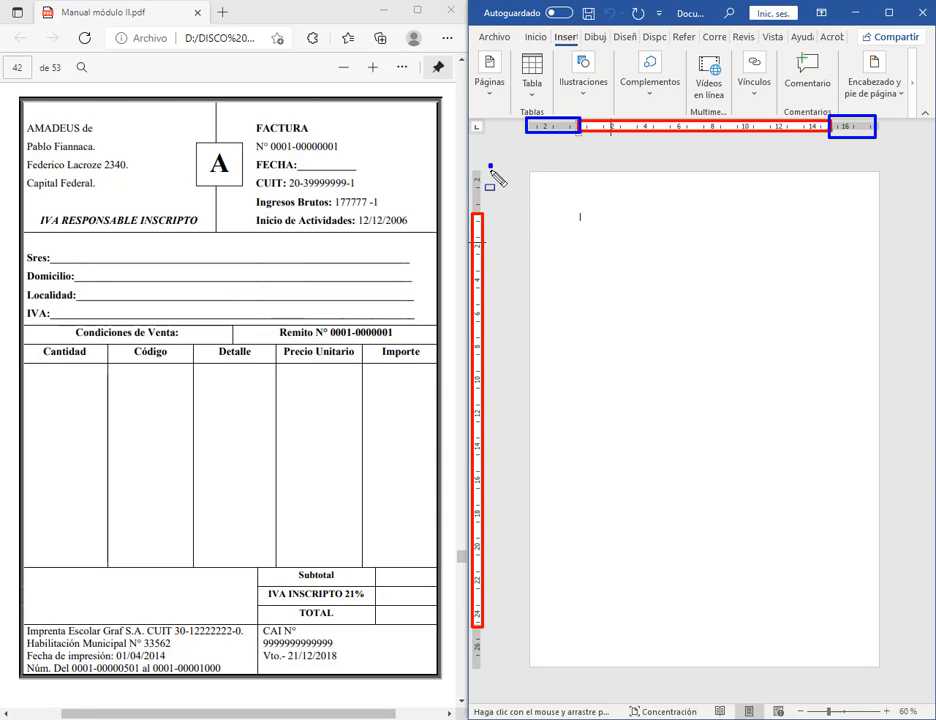
{"action": "left_click_drag", "start_coordinate": [490, 165], "coordinate": [471, 216]}
{"action": "left_click_drag", "start_coordinate": [483, 634], "coordinate": [472, 670]}
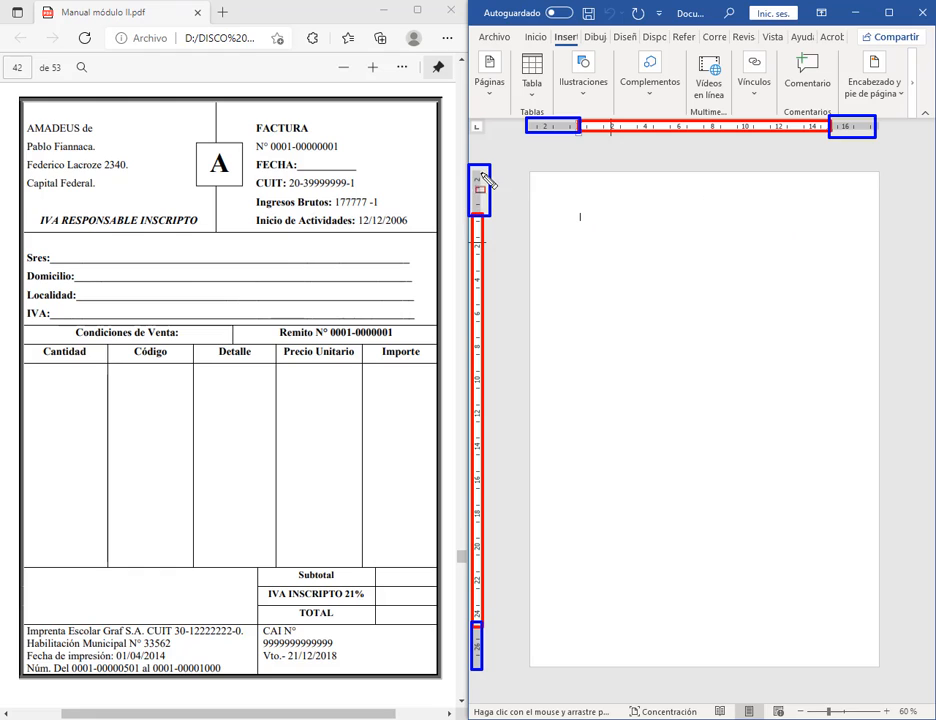
{"action": "key", "text": "ctrl+shift+d"}
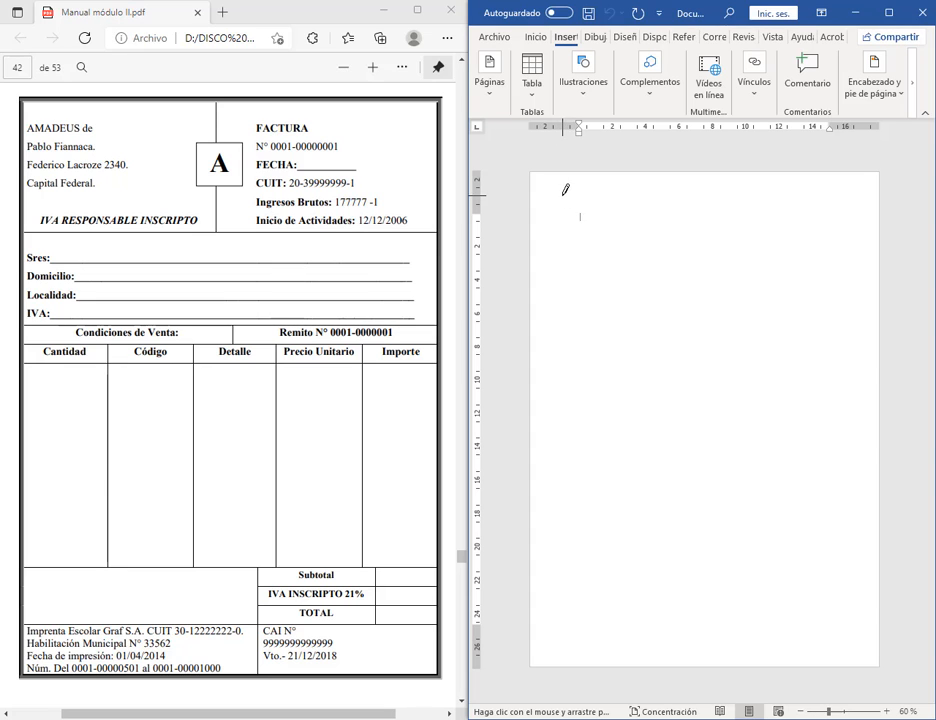
Step: Draw a single-cell table box, undoing oversized attempts until it fits inside the page margins
{"action": "mouse_move", "coordinate": [562, 193]}
{"action": "left_mouse_down"}
{"action": "mouse_move", "coordinate": [610, 268]}
{"action": "mouse_move", "coordinate": [853, 558]}
{"action": "mouse_move", "coordinate": [867, 561]}
{"action": "left_mouse_up"}
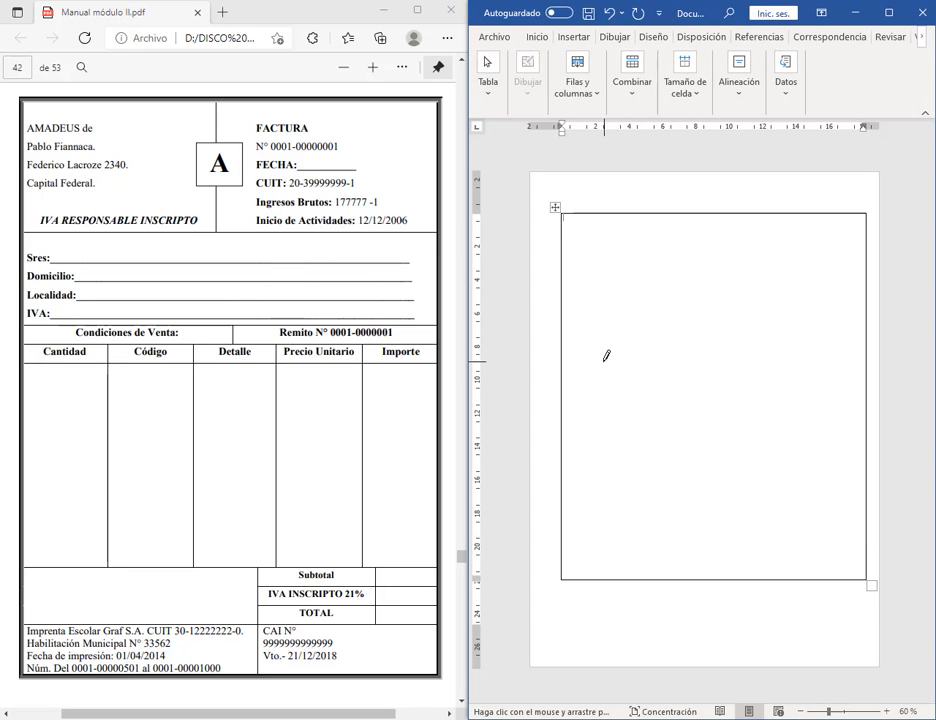
{"action": "key", "text": "ctrl+z"}
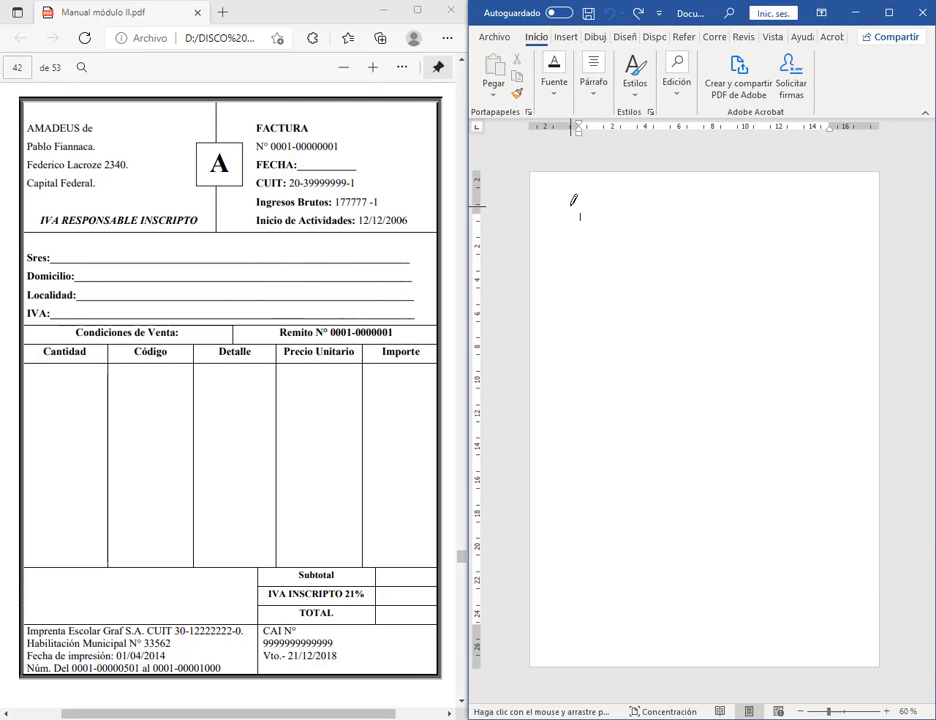
{"action": "left_click_drag", "start_coordinate": [567, 197], "coordinate": [649, 404]}
{"action": "mouse_move", "coordinate": [827, 594]}
{"action": "left_mouse_down"}
{"action": "mouse_move", "coordinate": [857, 621]}
{"action": "mouse_move", "coordinate": [451, 616]}
{"action": "mouse_move", "coordinate": [641, 618]}
{"action": "mouse_move", "coordinate": [735, 639]}
{"action": "mouse_move", "coordinate": [478, 641]}
{"action": "mouse_move", "coordinate": [487, 648]}
{"action": "mouse_move", "coordinate": [853, 641]}
{"action": "left_mouse_up"}
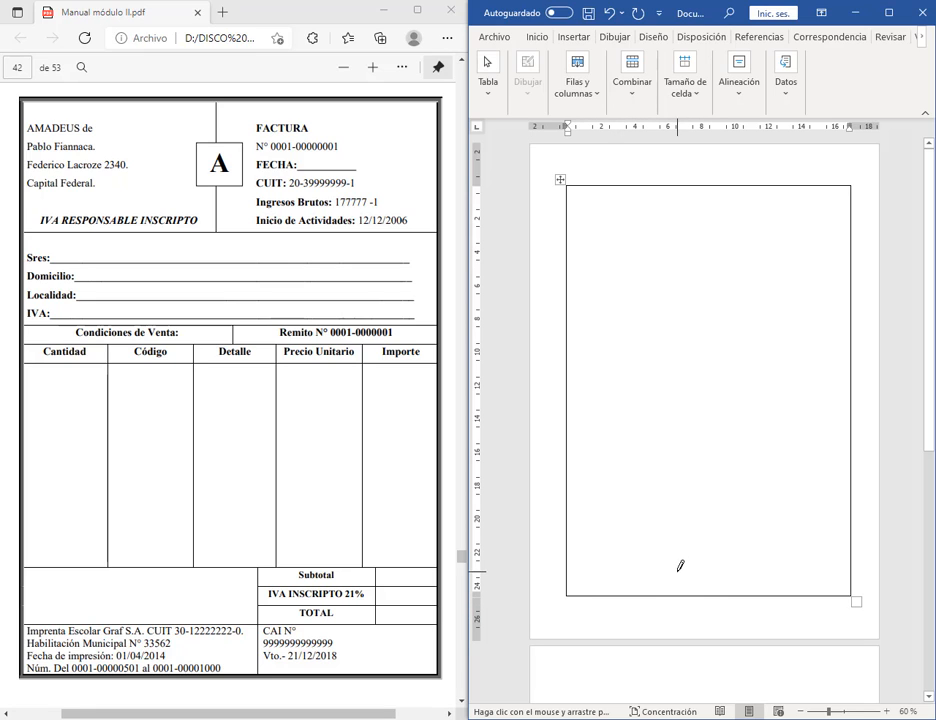
{"action": "scroll", "coordinate": [672, 560], "scroll_direction": "down", "scroll_amount": 5}
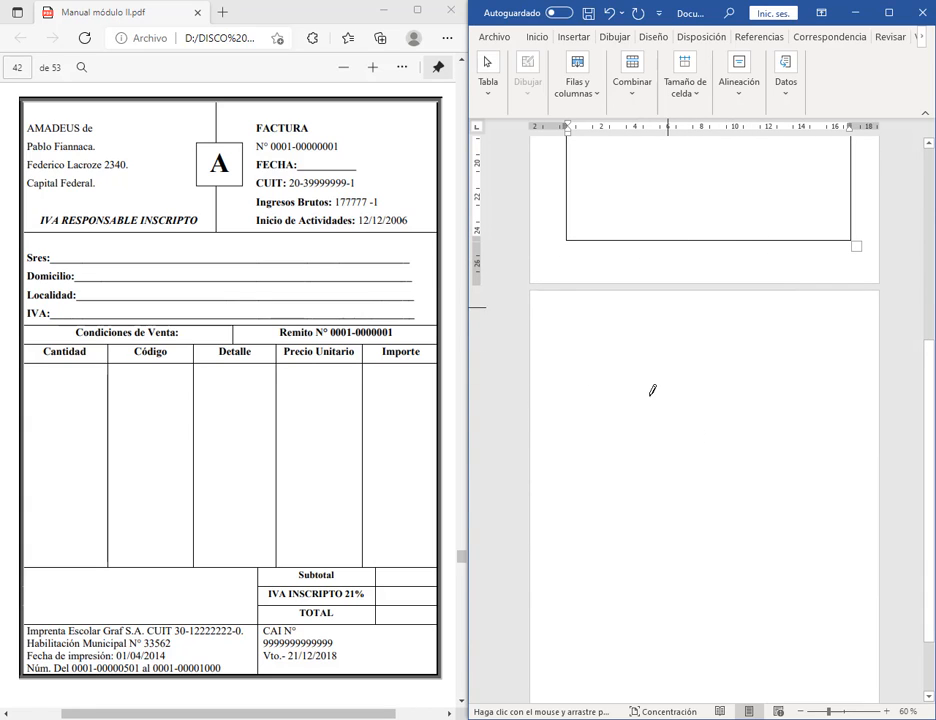
{"action": "scroll", "coordinate": [735, 375], "scroll_direction": "up", "scroll_amount": 3}
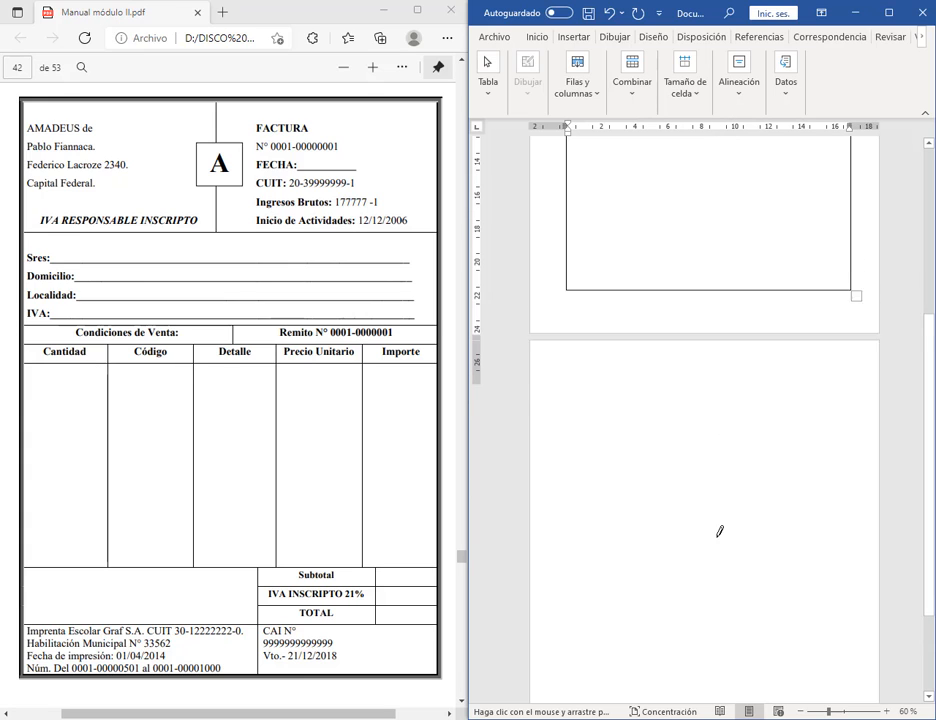
{"action": "key", "text": "ctrl+z"}
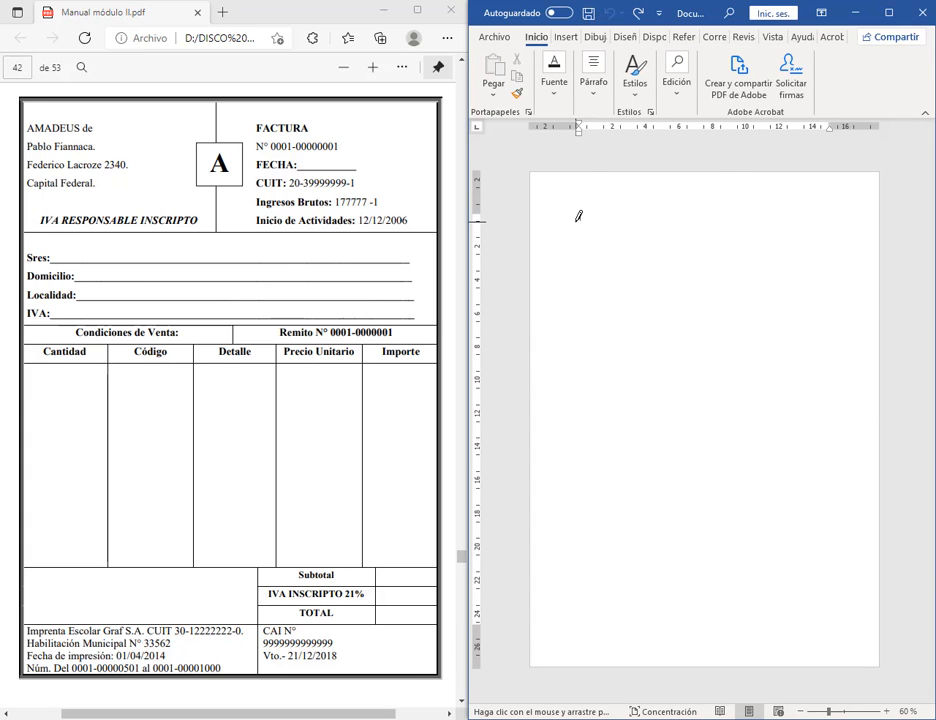
{"action": "mouse_move", "coordinate": [577, 220]}
{"action": "left_mouse_down"}
{"action": "mouse_move", "coordinate": [674, 334]}
{"action": "mouse_move", "coordinate": [776, 483]}
{"action": "mouse_move", "coordinate": [476, 628]}
{"action": "mouse_move", "coordinate": [476, 638]}
{"action": "mouse_move", "coordinate": [785, 564]}
{"action": "mouse_move", "coordinate": [812, 583]}
{"action": "mouse_move", "coordinate": [823, 577]}
{"action": "left_mouse_up"}
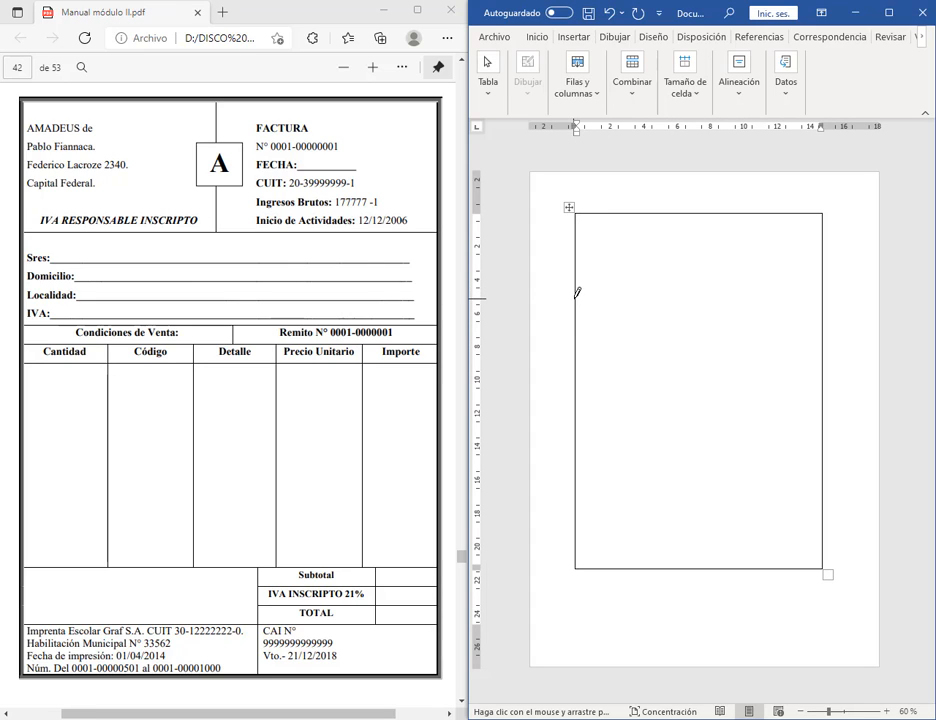
Step: Draw a row line near the table's top and a vertical column line, then widen Word
{"action": "mouse_move", "coordinate": [579, 293]}
{"action": "left_mouse_down"}
{"action": "mouse_move", "coordinate": [790, 292]}
{"action": "mouse_move", "coordinate": [654, 314]}
{"action": "mouse_move", "coordinate": [608, 307]}
{"action": "mouse_move", "coordinate": [610, 289]}
{"action": "mouse_move", "coordinate": [658, 293]}
{"action": "mouse_move", "coordinate": [628, 294]}
{"action": "mouse_move", "coordinate": [641, 289]}
{"action": "left_mouse_up"}
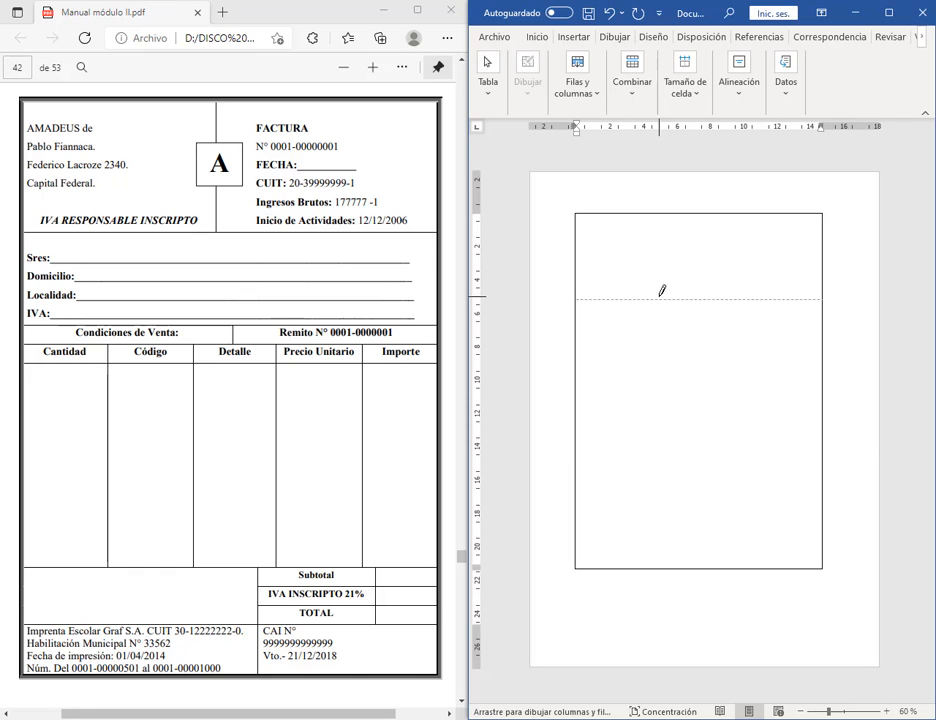
{"action": "left_click_drag", "start_coordinate": [661, 290], "coordinate": [683, 293]}
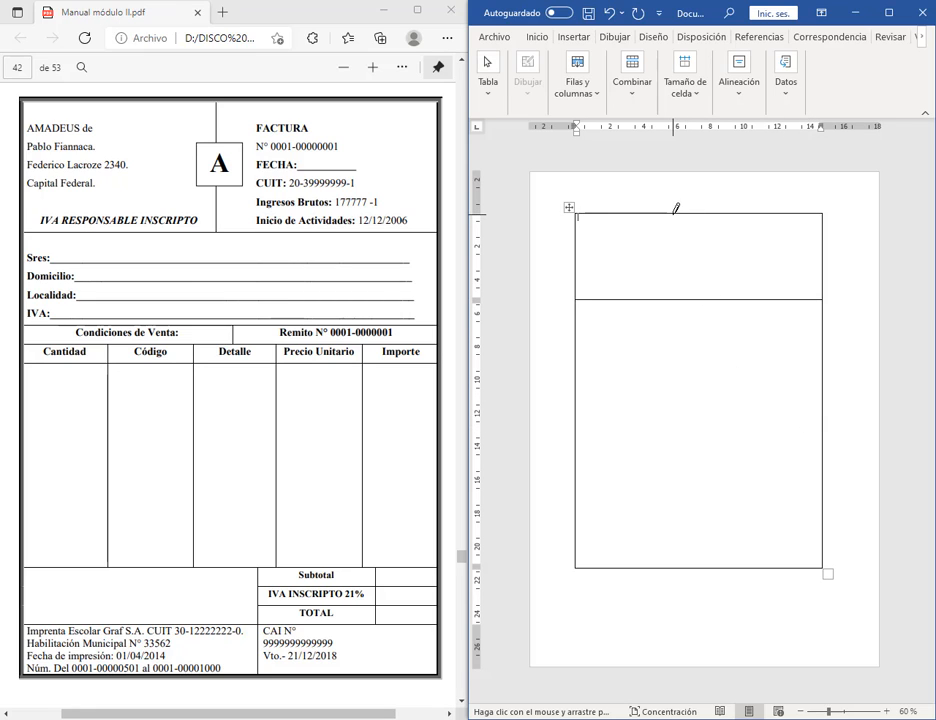
{"action": "left_click_drag", "start_coordinate": [674, 212], "coordinate": [674, 300]}
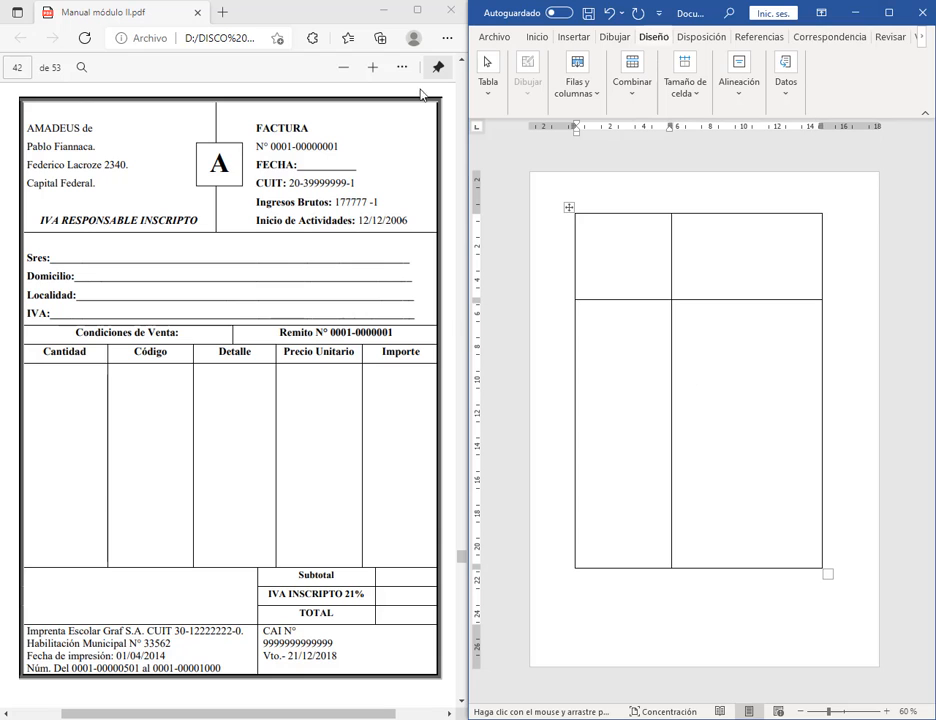
{"action": "left_click_drag", "start_coordinate": [467, 124], "coordinate": [22, 124]}
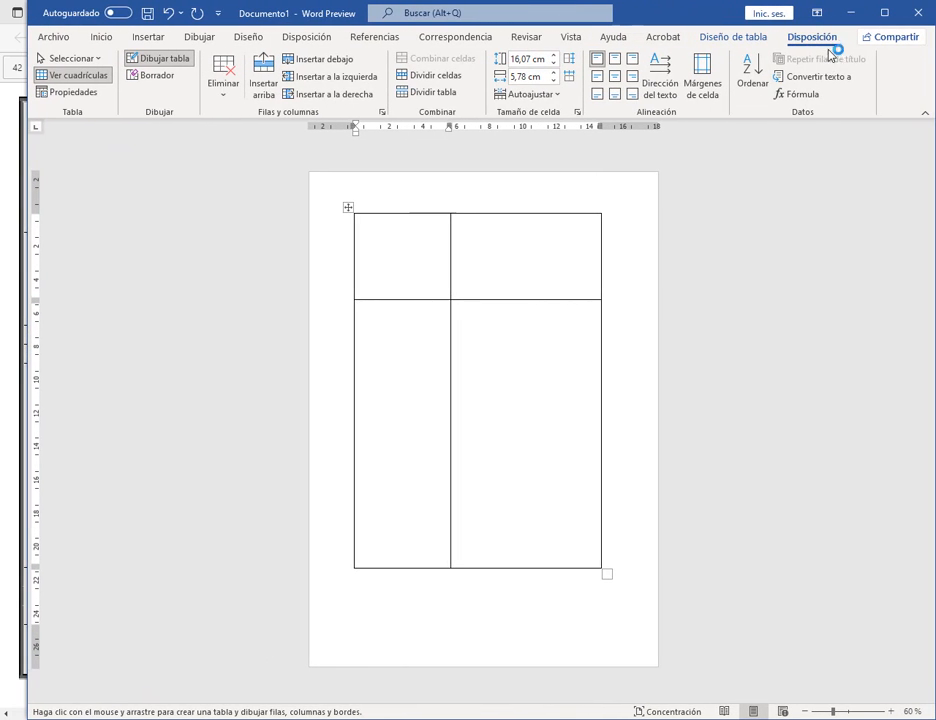
Step: Compare the table Diseño and Disposición tabs, highlighting the table drawing tools
{"action": "left_click", "coordinate": [732, 39]}
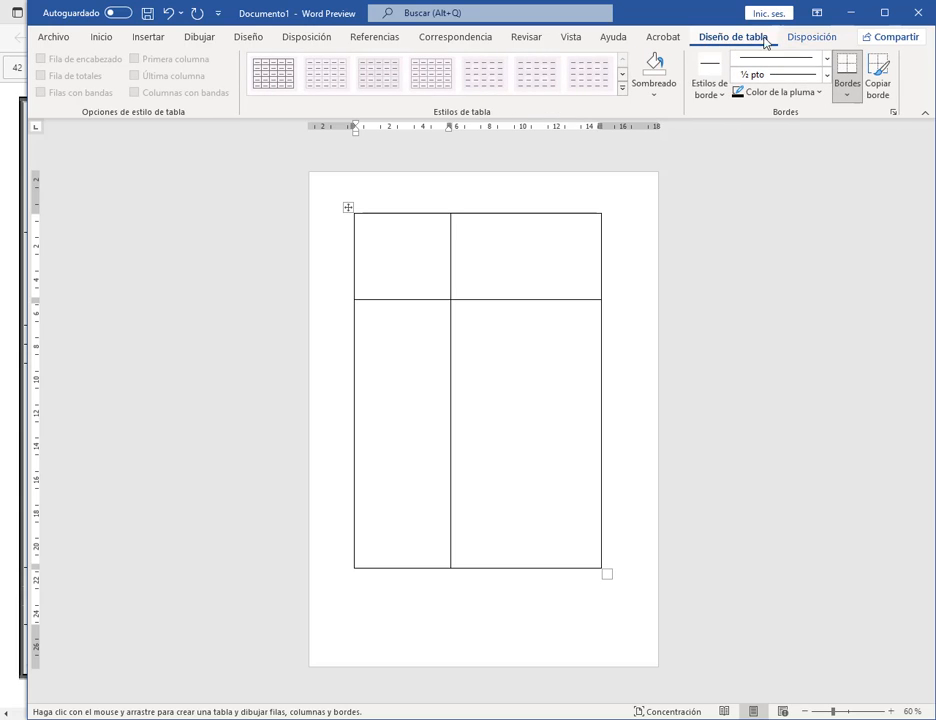
{"action": "left_click", "coordinate": [829, 40]}
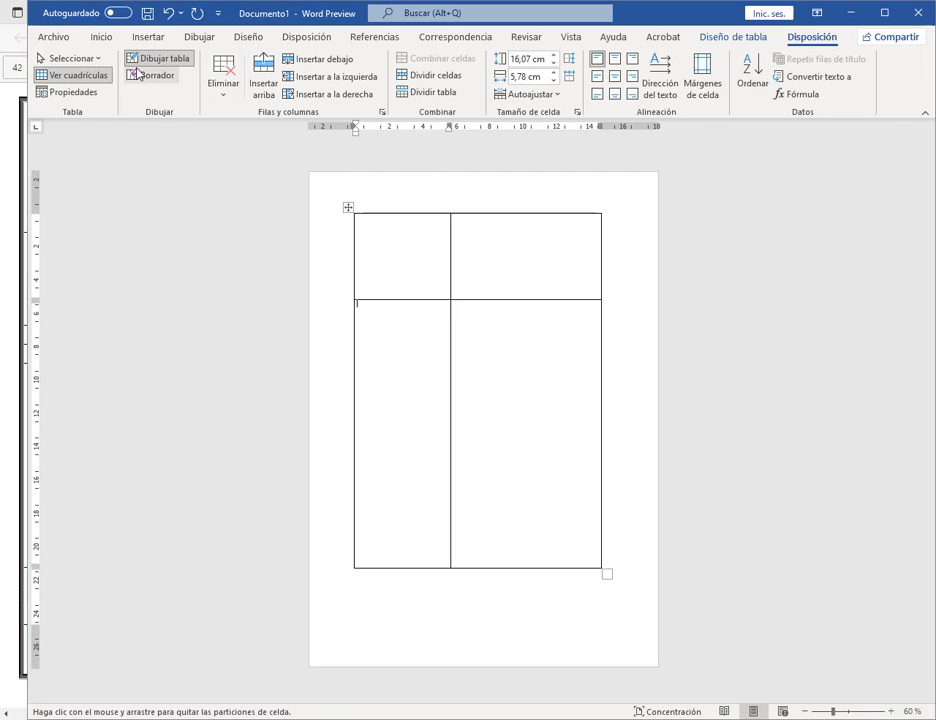
{"action": "left_click_drag", "start_coordinate": [112, 44], "coordinate": [199, 121]}
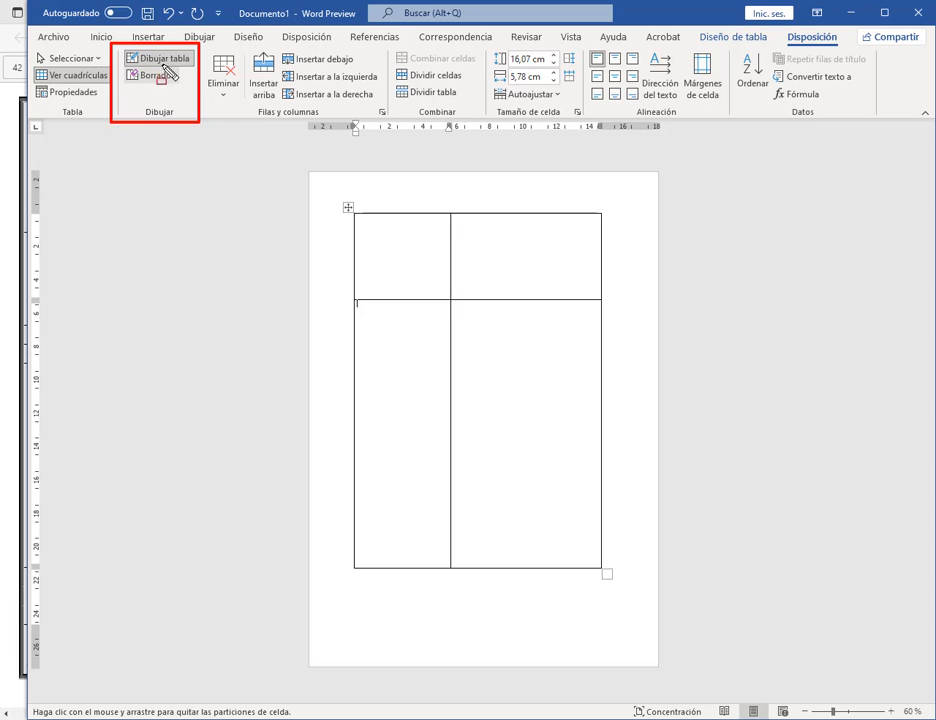
{"action": "key", "text": "Escape"}
{"action": "left_click", "coordinate": [757, 41]}
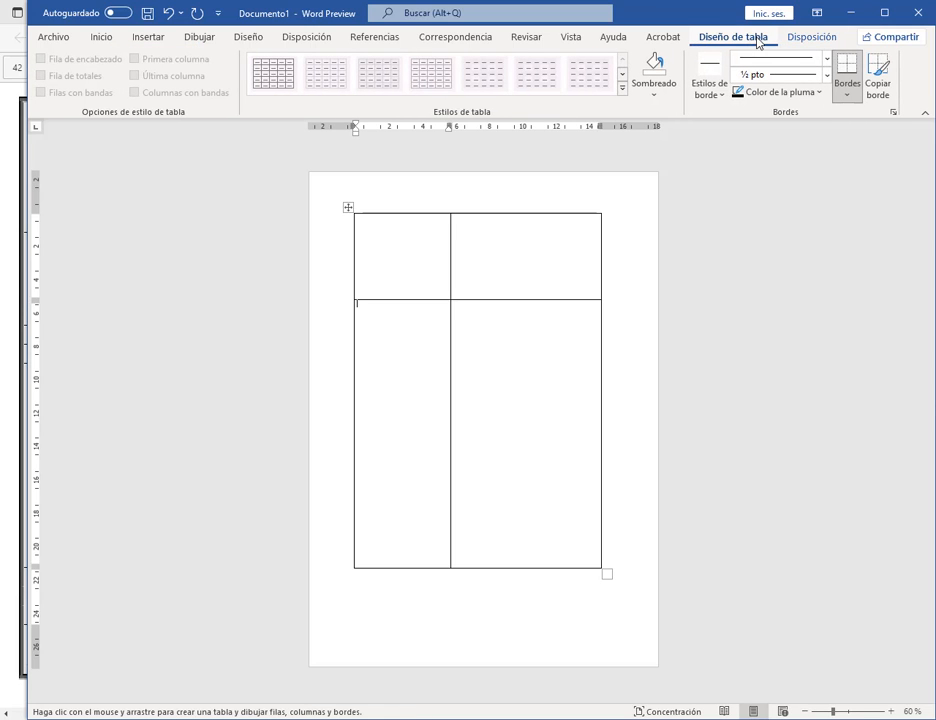
{"action": "left_click", "coordinate": [808, 42]}
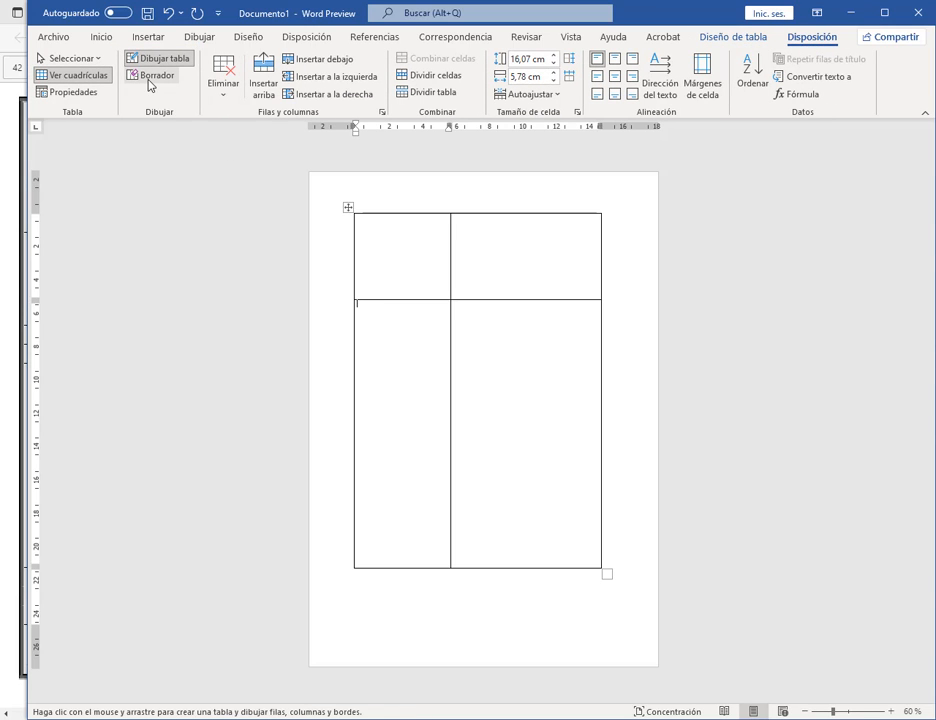
Step: Erase the lower vertical border with Borrador to merge the two bottom cells
{"action": "left_click", "coordinate": [150, 77]}
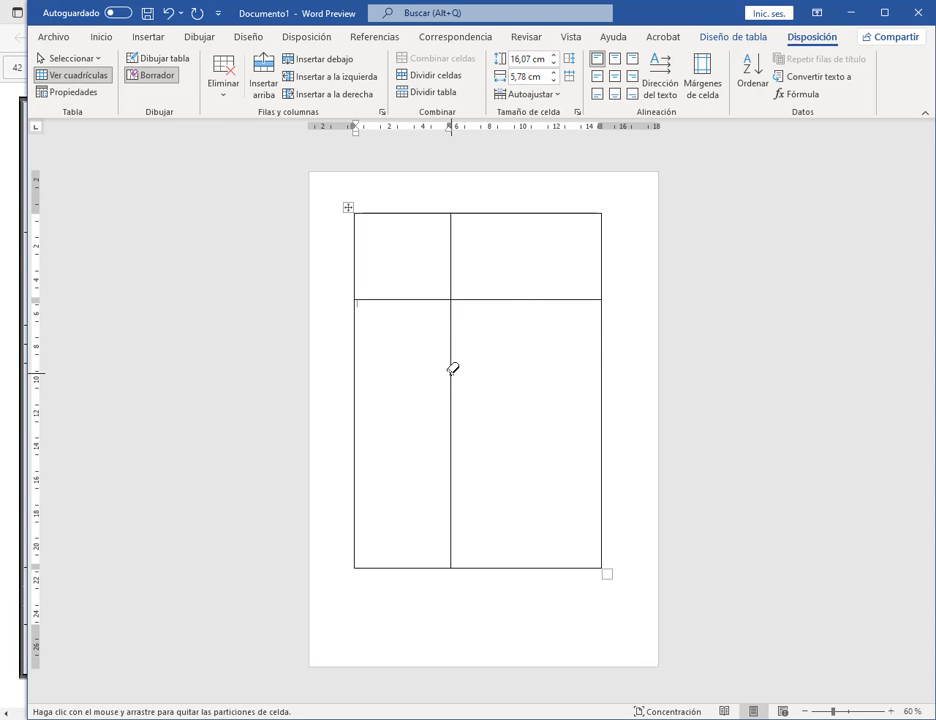
{"action": "left_click", "coordinate": [450, 370]}
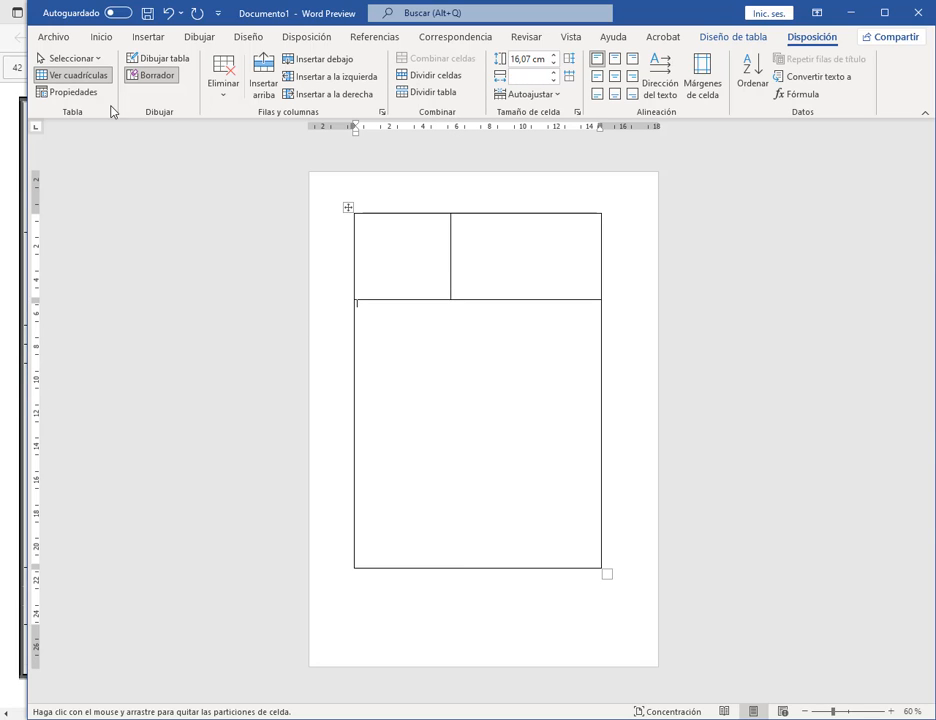
{"action": "left_click", "coordinate": [152, 59]}
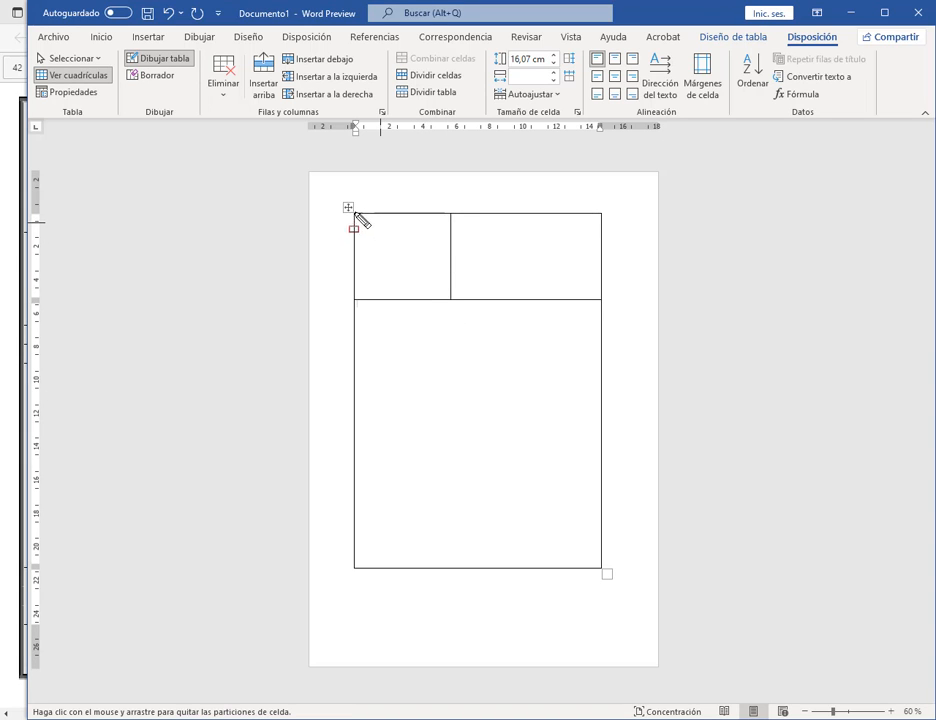
Step: Point out the two top-row cells and narrow Word to sit beside the PDF model
{"action": "mouse_move", "coordinate": [355, 213]}
{"action": "left_mouse_down"}
{"action": "mouse_move", "coordinate": [463, 298]}
{"action": "mouse_move", "coordinate": [451, 301]}
{"action": "left_mouse_up"}
{"action": "left_click_drag", "start_coordinate": [453, 212], "coordinate": [601, 301]}
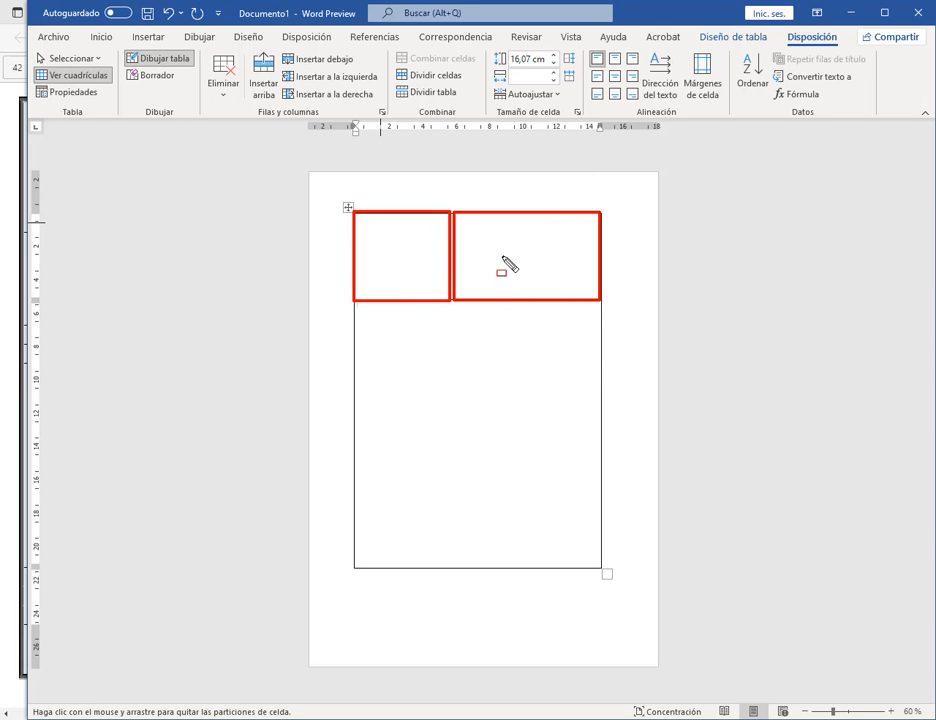
{"action": "key", "text": "Escape"}
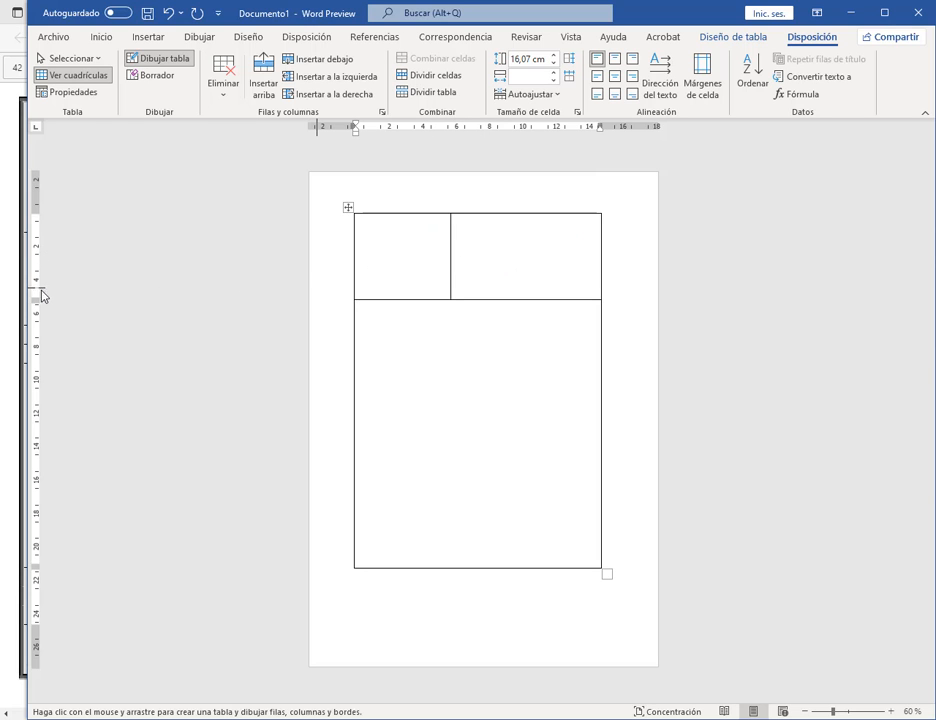
{"action": "left_click_drag", "start_coordinate": [20, 293], "coordinate": [464, 293]}
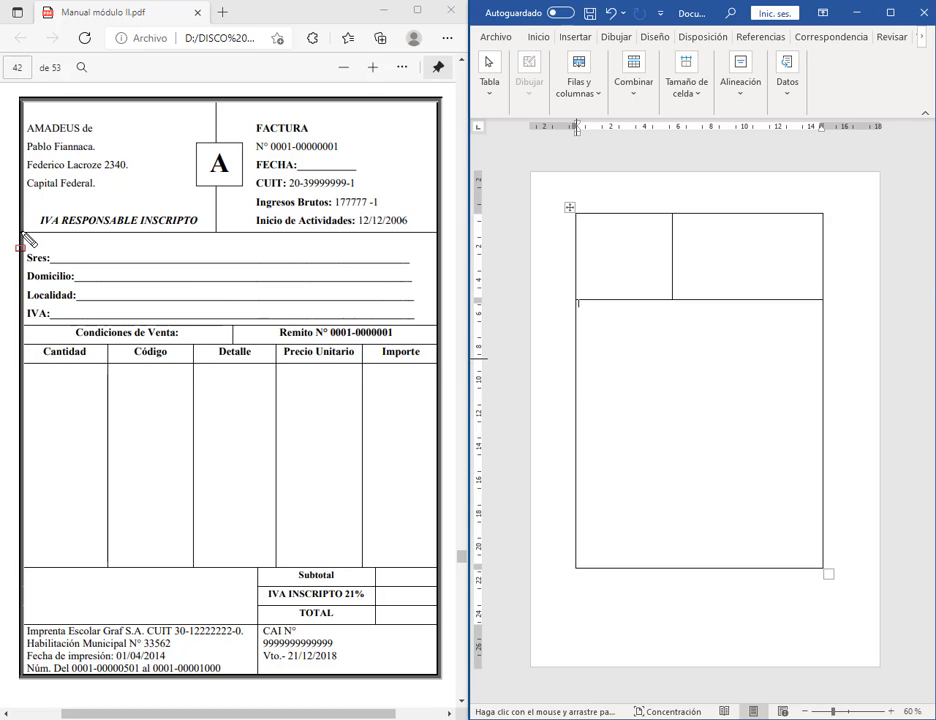
{"action": "left_click_drag", "start_coordinate": [21, 232], "coordinate": [438, 324]}
{"action": "type", "text": "t"}
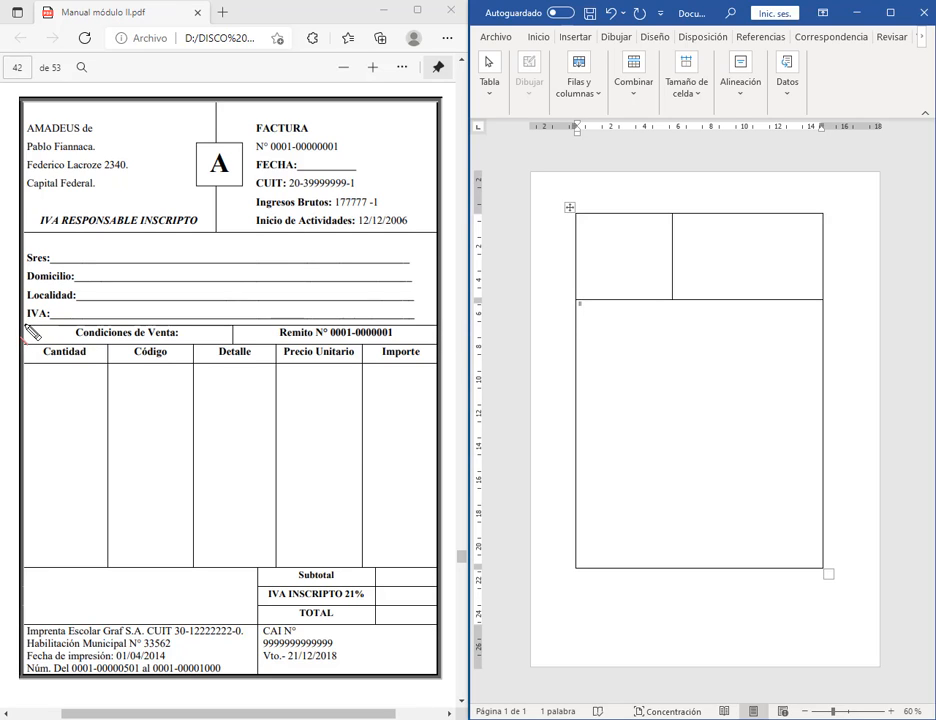
{"action": "left_click_drag", "start_coordinate": [29, 333], "coordinate": [439, 334]}
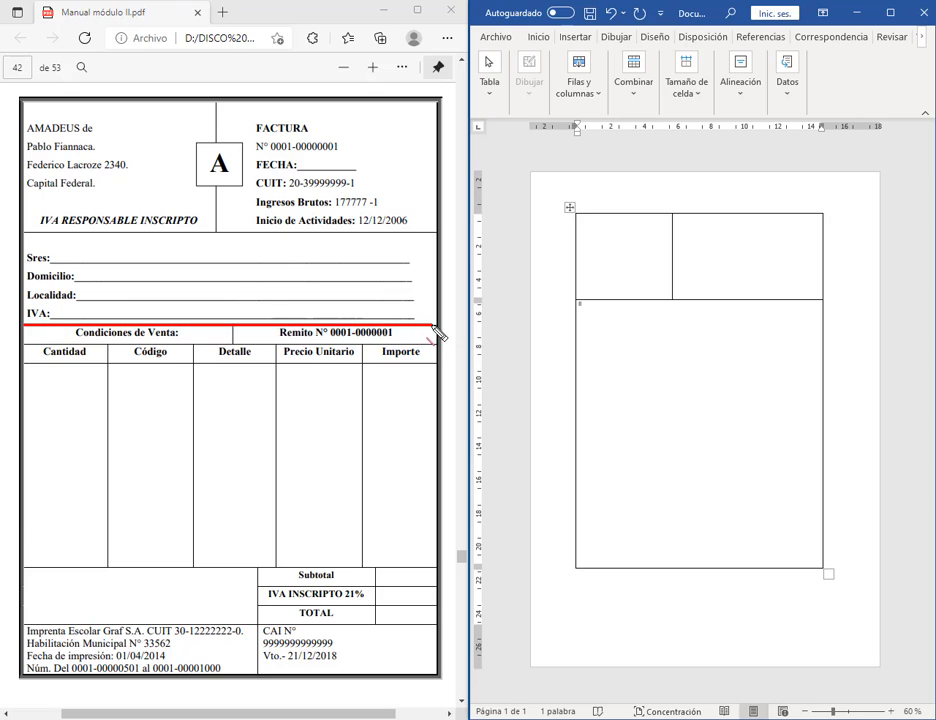
{"action": "left_click_drag", "start_coordinate": [27, 350], "coordinate": [440, 352]}
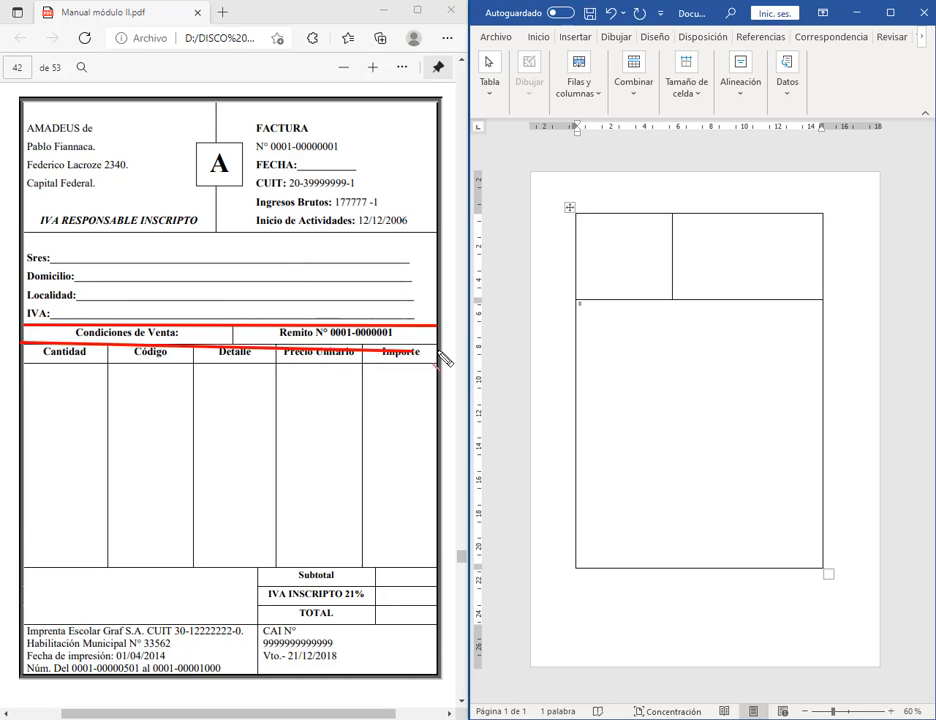
{"action": "left_click_drag", "start_coordinate": [232, 325], "coordinate": [232, 343]}
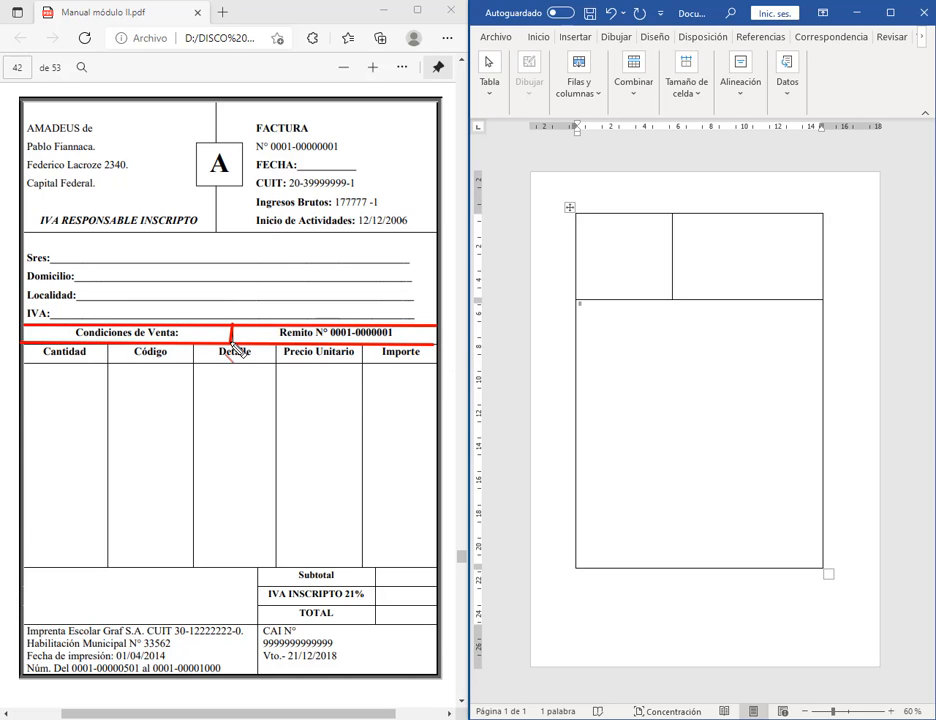
{"action": "left_click_drag", "start_coordinate": [27, 362], "coordinate": [433, 362]}
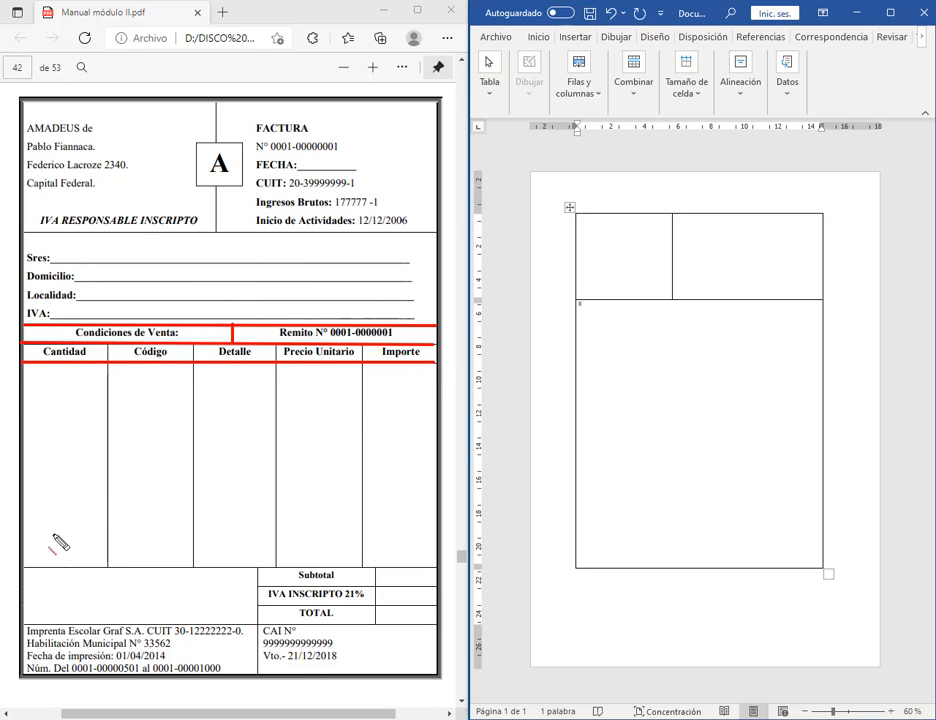
{"action": "left_click_drag", "start_coordinate": [24, 566], "coordinate": [434, 568]}
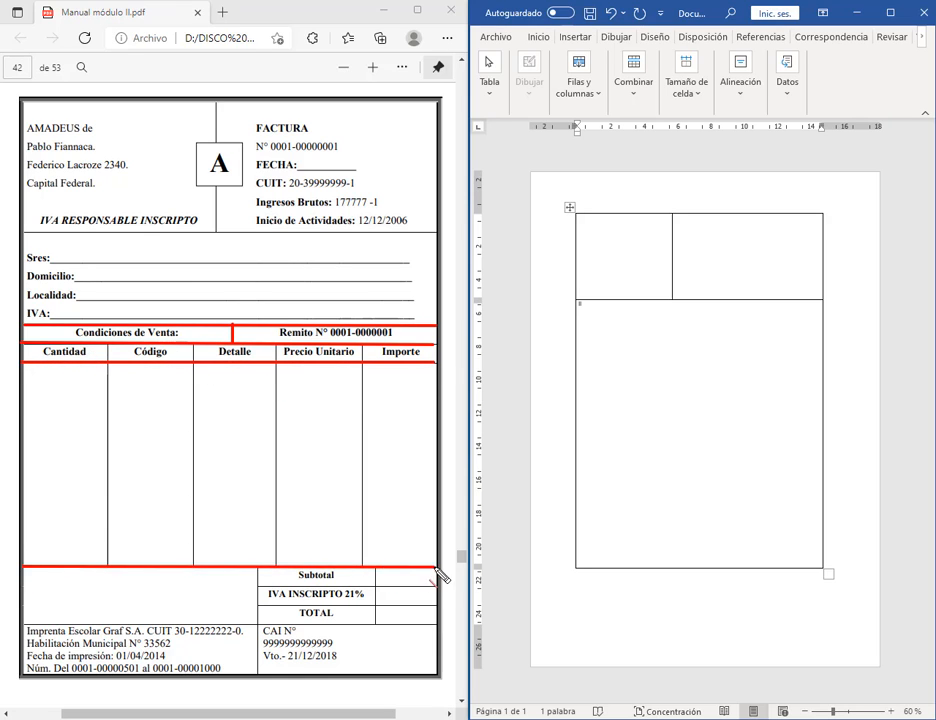
{"action": "left_click_drag", "start_coordinate": [25, 626], "coordinate": [432, 627]}
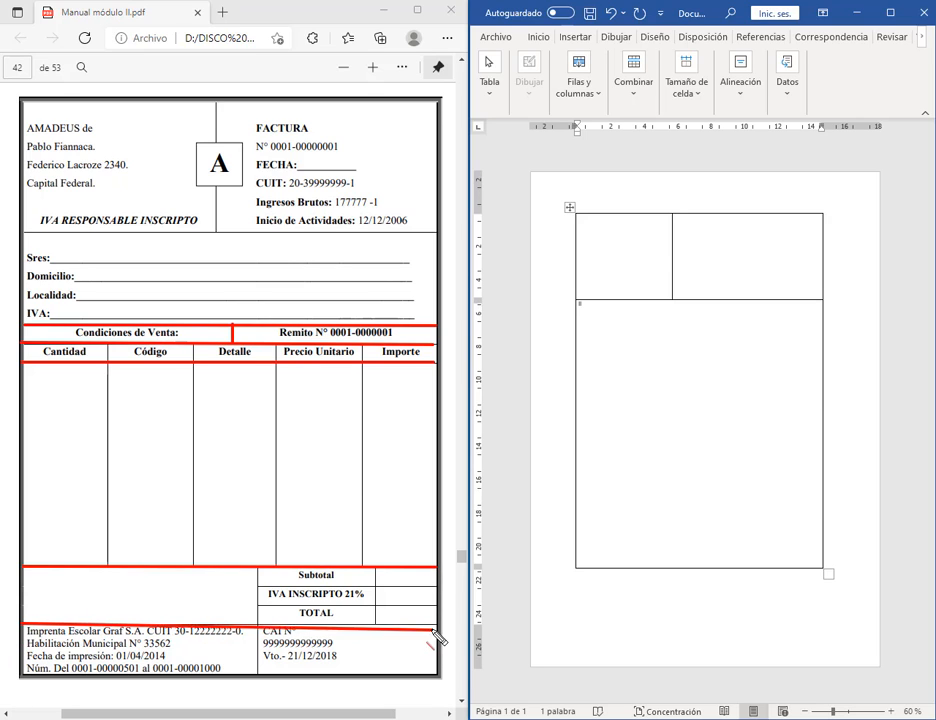
{"action": "left_click_drag", "start_coordinate": [258, 569], "coordinate": [260, 677]}
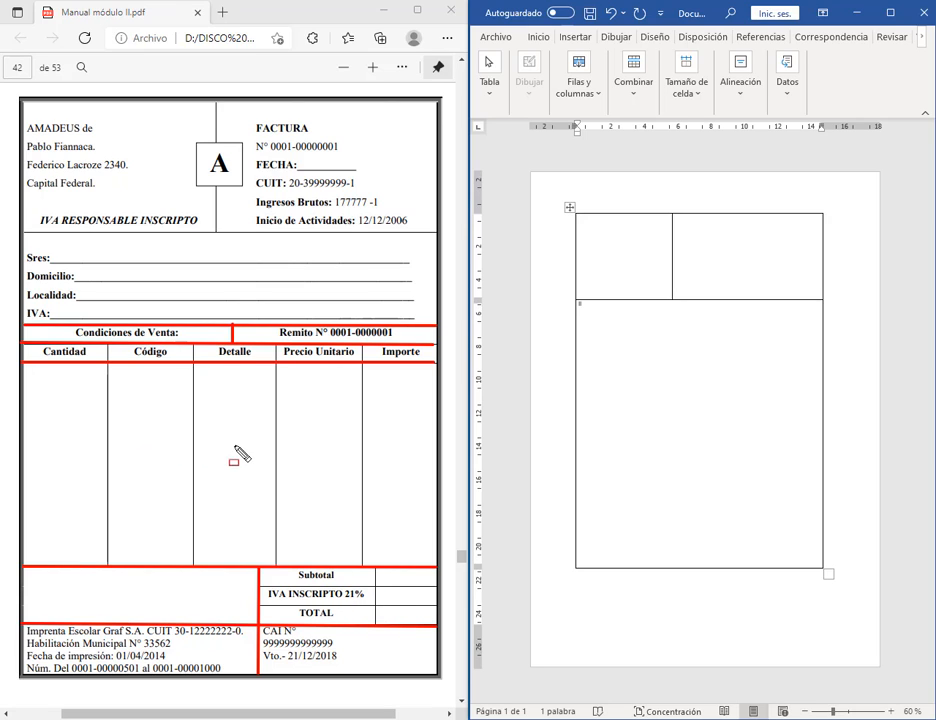
{"action": "key", "text": "Escape"}
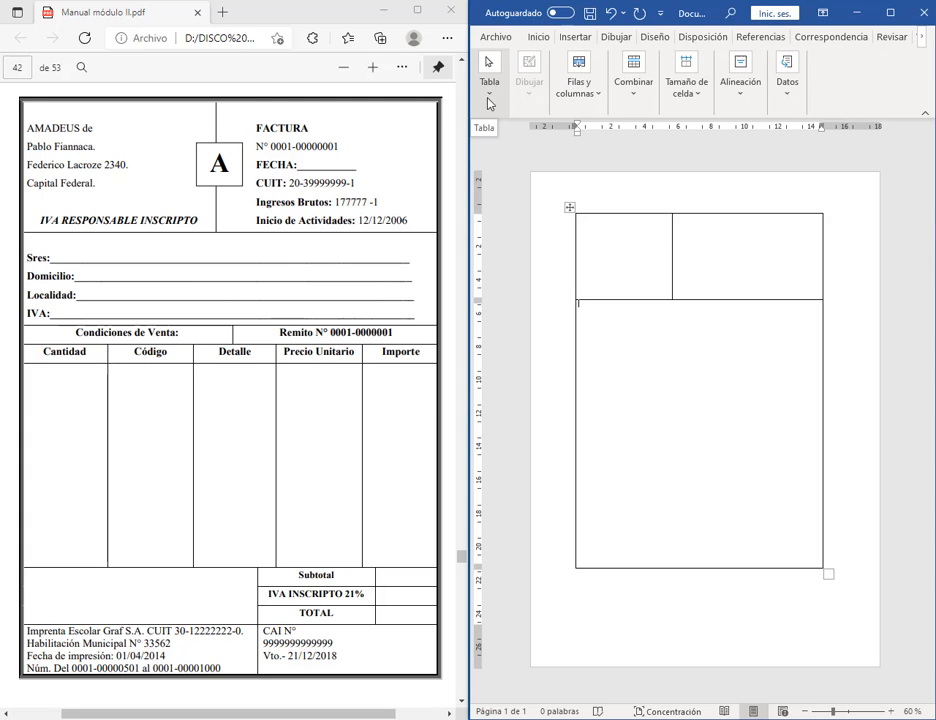
Step: With Draw Table, draw horizontal lines across the large cell to form the customer block and a two-cell row
{"action": "left_click", "coordinate": [575, 36]}
{"action": "left_click", "coordinate": [533, 80]}
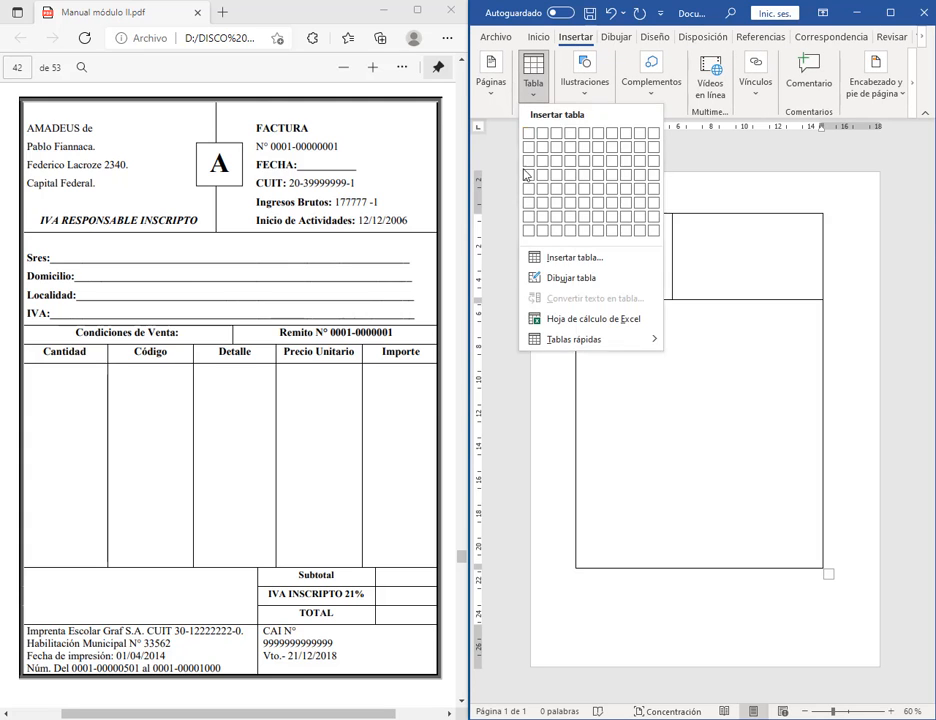
{"action": "left_click", "coordinate": [545, 284]}
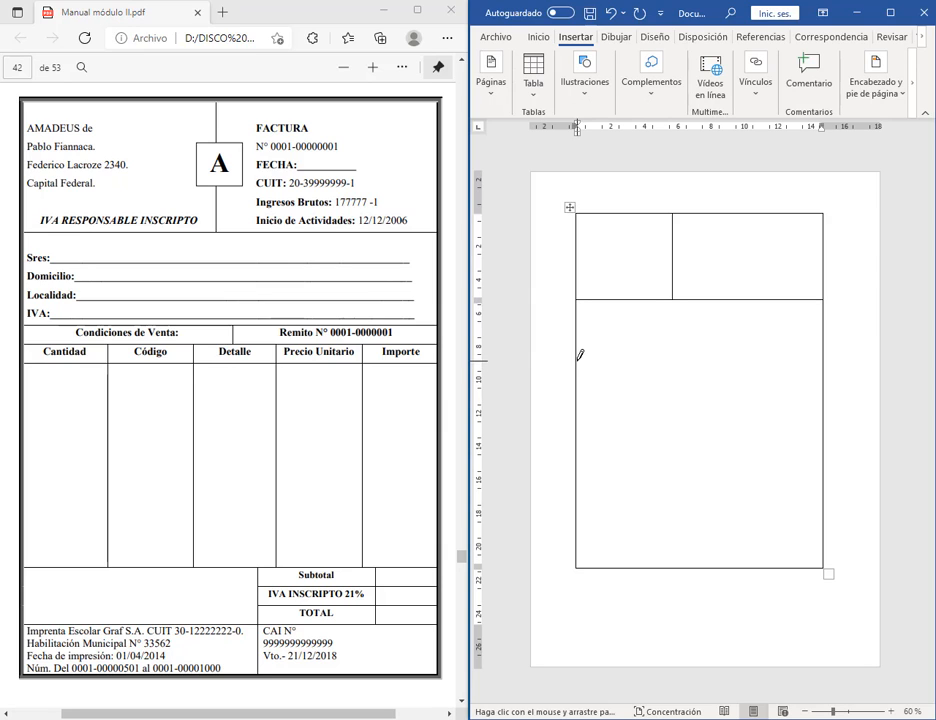
{"action": "left_click_drag", "start_coordinate": [579, 358], "coordinate": [819, 358]}
{"action": "mouse_move", "coordinate": [577, 381]}
{"action": "left_mouse_down"}
{"action": "mouse_move", "coordinate": [719, 380]}
{"action": "mouse_move", "coordinate": [698, 381]}
{"action": "left_mouse_up"}
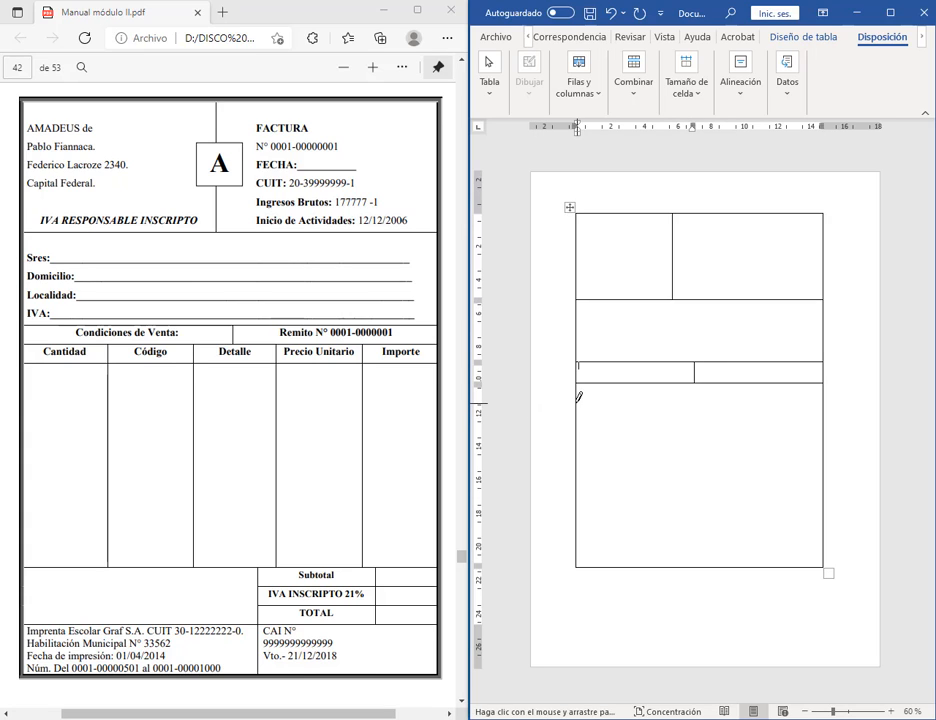
{"action": "left_click_drag", "start_coordinate": [577, 401], "coordinate": [711, 401]}
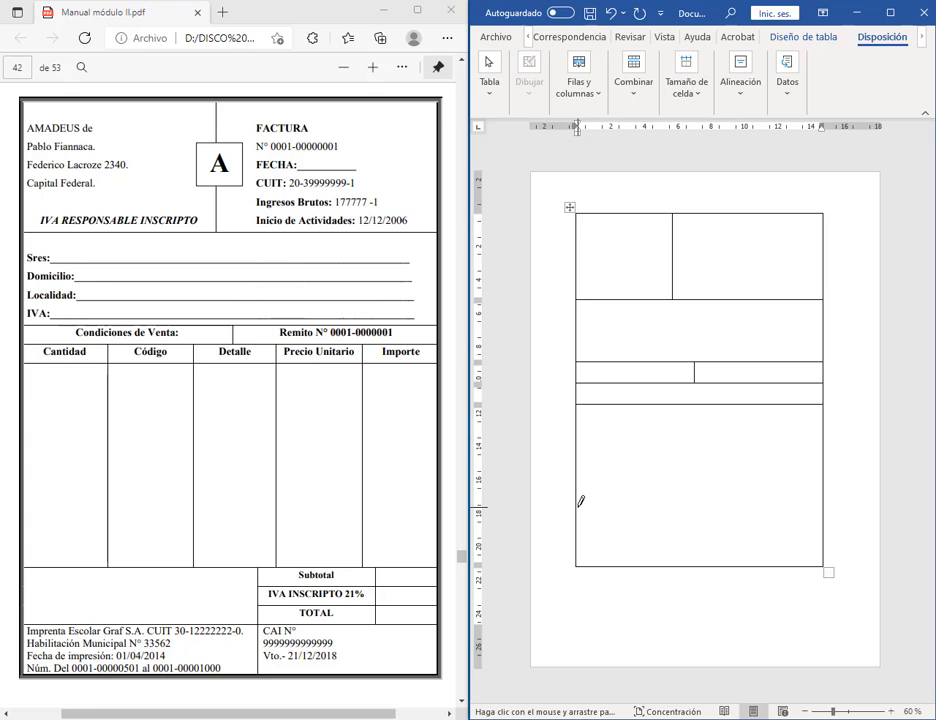
Step: Draw horizontal lines across the lower cell and a vertical divider through the lower rows
{"action": "mouse_move", "coordinate": [579, 507]}
{"action": "left_mouse_down"}
{"action": "mouse_move", "coordinate": [676, 506]}
{"action": "mouse_move", "coordinate": [698, 529]}
{"action": "left_mouse_up"}
{"action": "left_click_drag", "start_coordinate": [578, 500], "coordinate": [812, 506]}
{"action": "left_click_drag", "start_coordinate": [577, 537], "coordinate": [808, 538]}
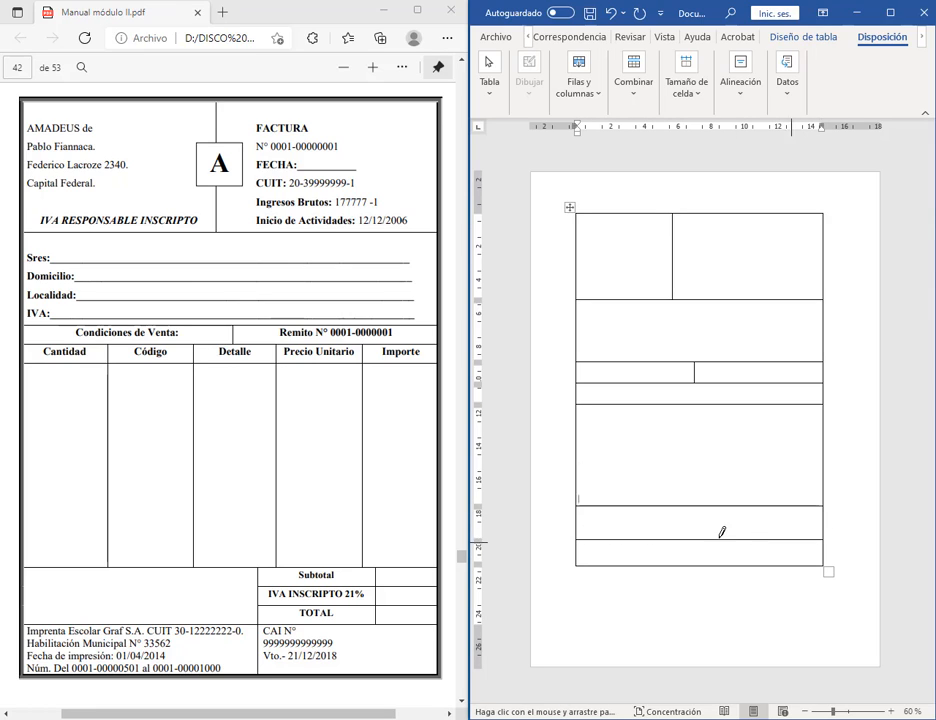
{"action": "left_click_drag", "start_coordinate": [703, 502], "coordinate": [725, 503]}
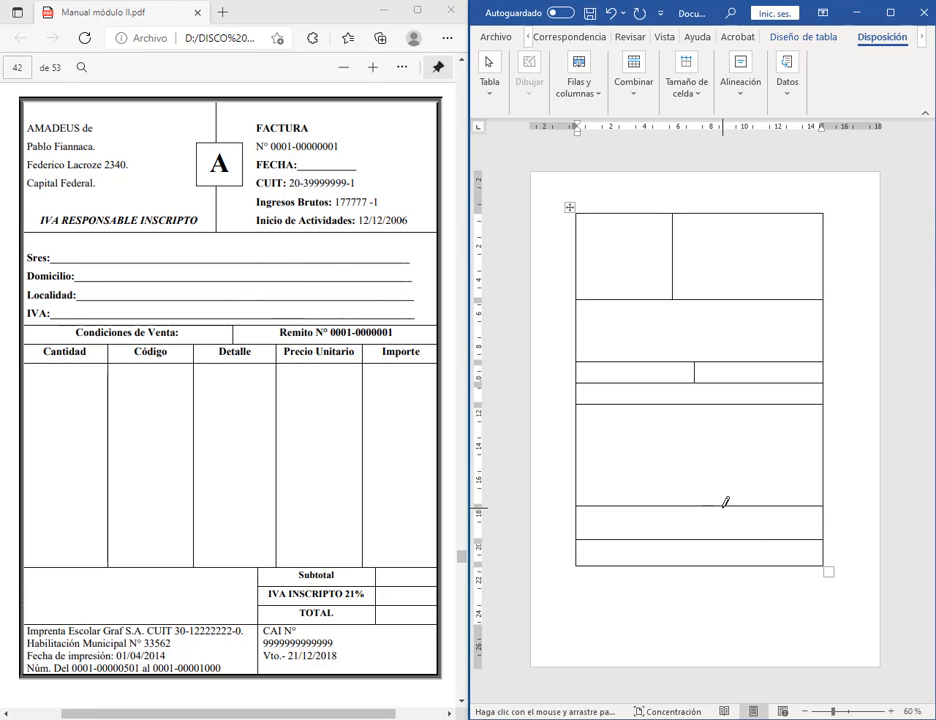
{"action": "left_click_drag", "start_coordinate": [729, 549], "coordinate": [722, 405]}
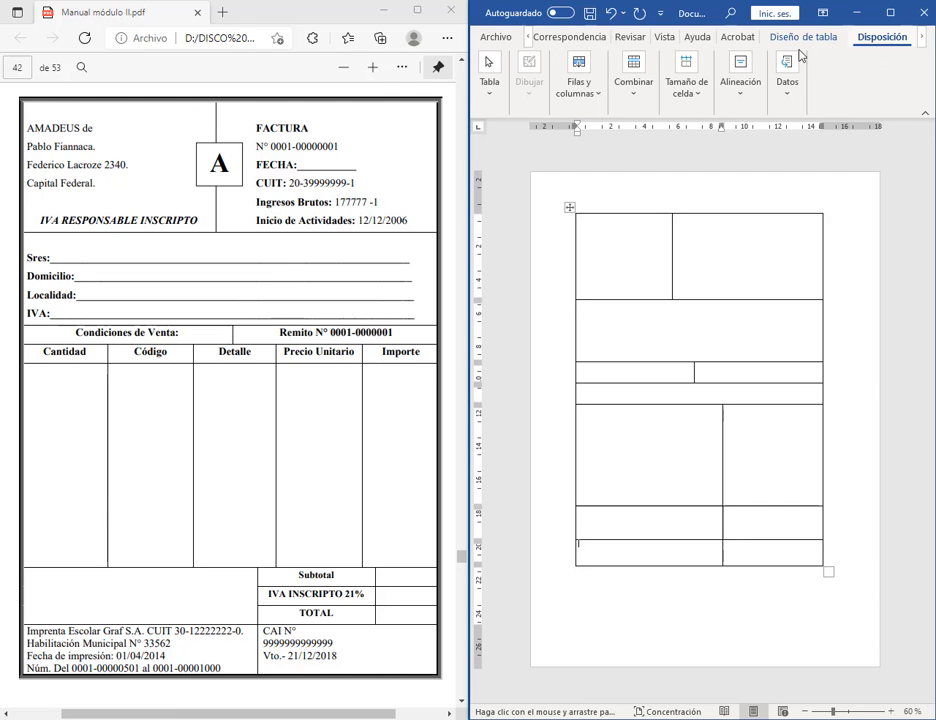
{"action": "left_click_drag", "start_coordinate": [466, 127], "coordinate": [170, 127]}
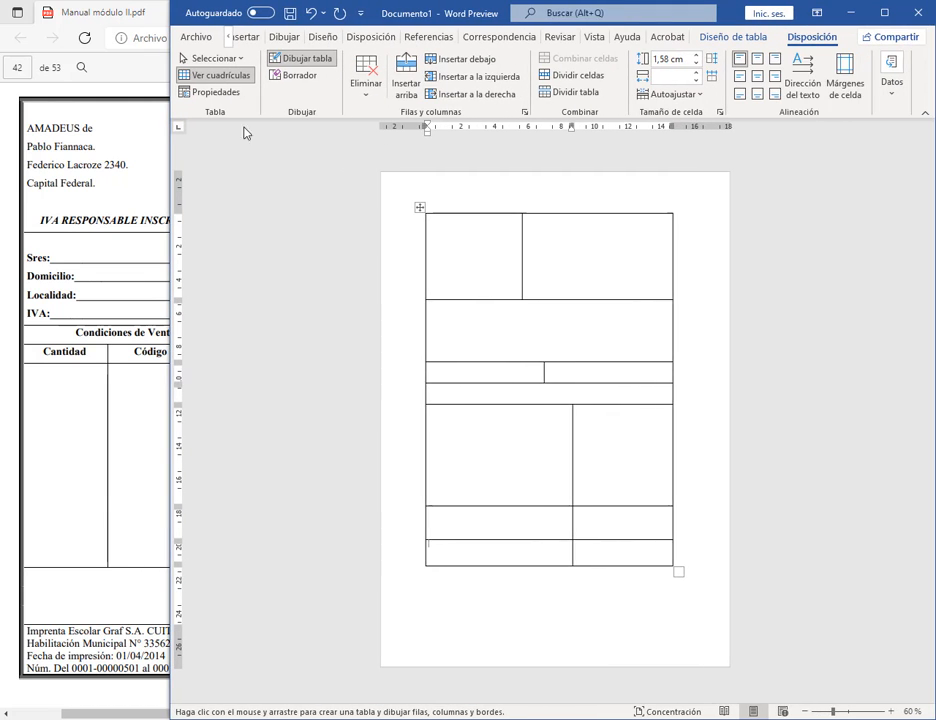
Step: Erase the divider in the bottom row with the Eraser, then redraw it with Draw Table
{"action": "left_click", "coordinate": [294, 75]}
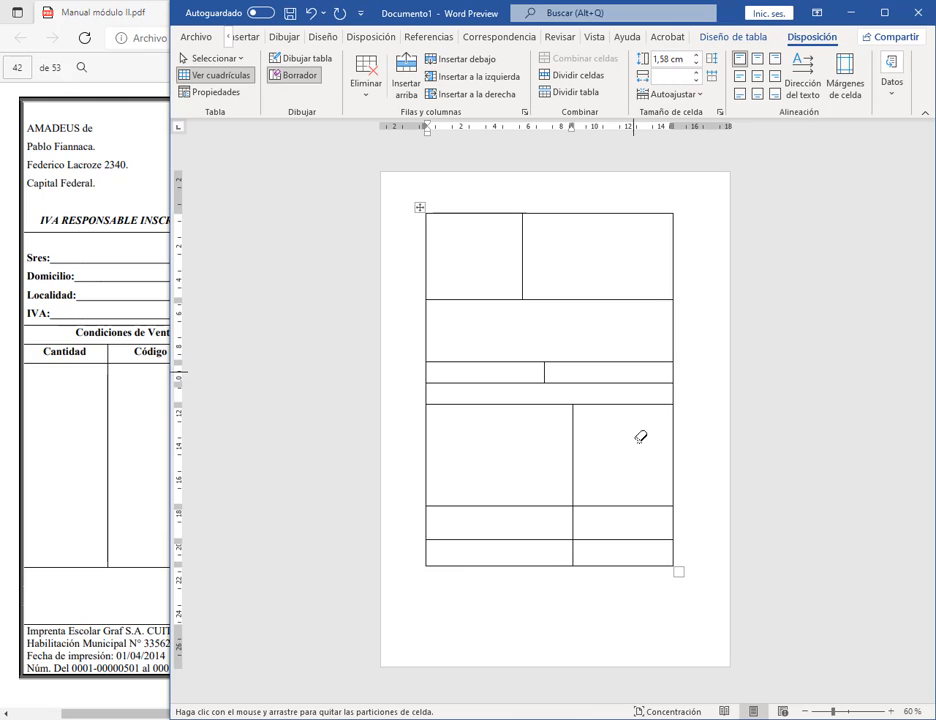
{"action": "left_click", "coordinate": [575, 548]}
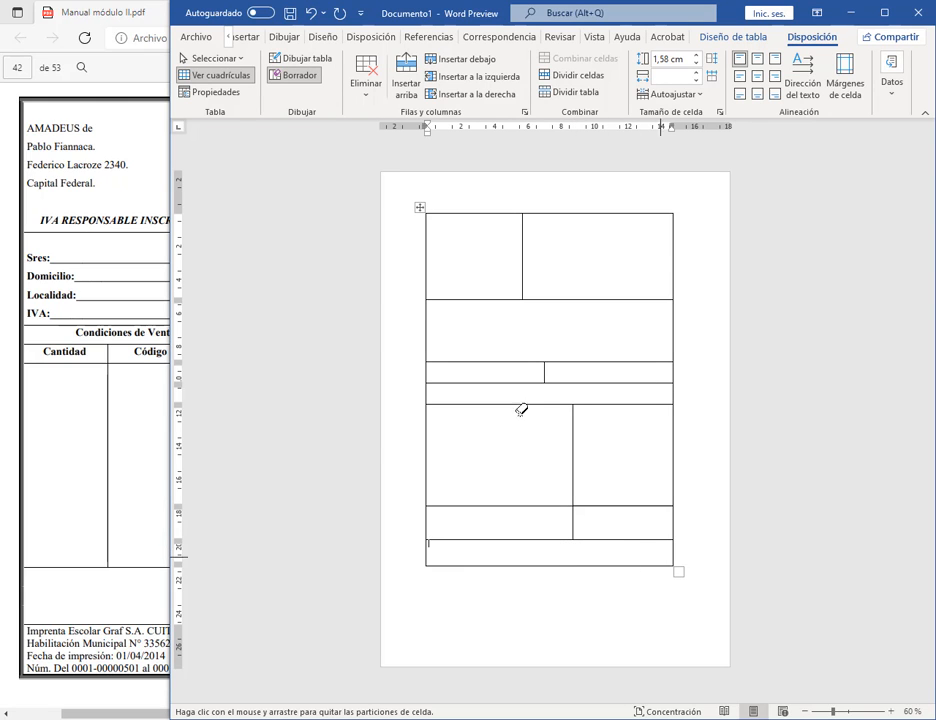
{"action": "left_click", "coordinate": [300, 58]}
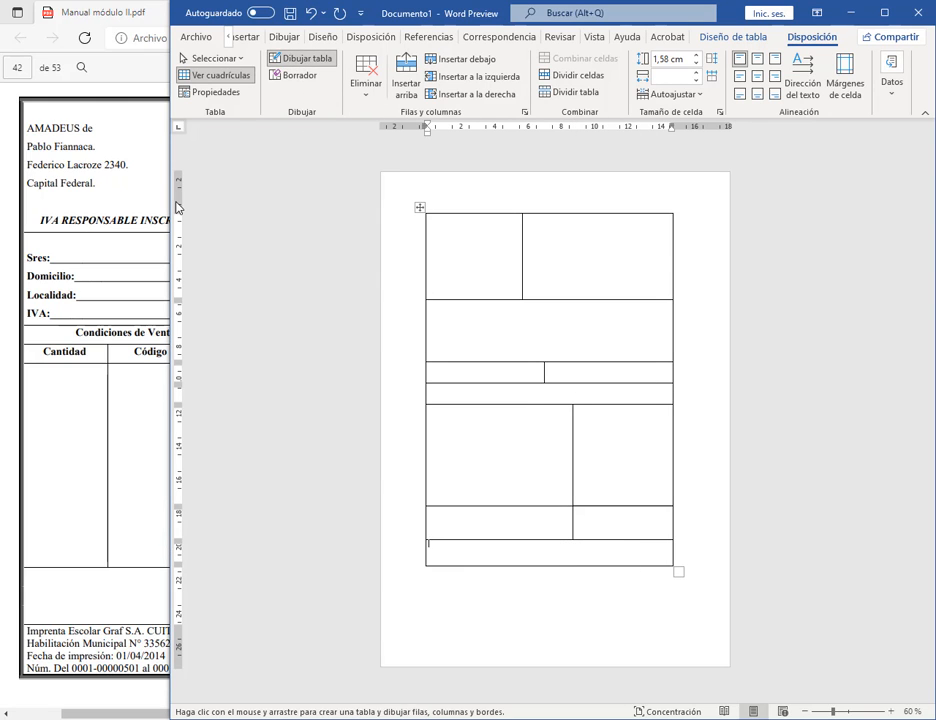
{"action": "left_click_drag", "start_coordinate": [170, 201], "coordinate": [478, 225]}
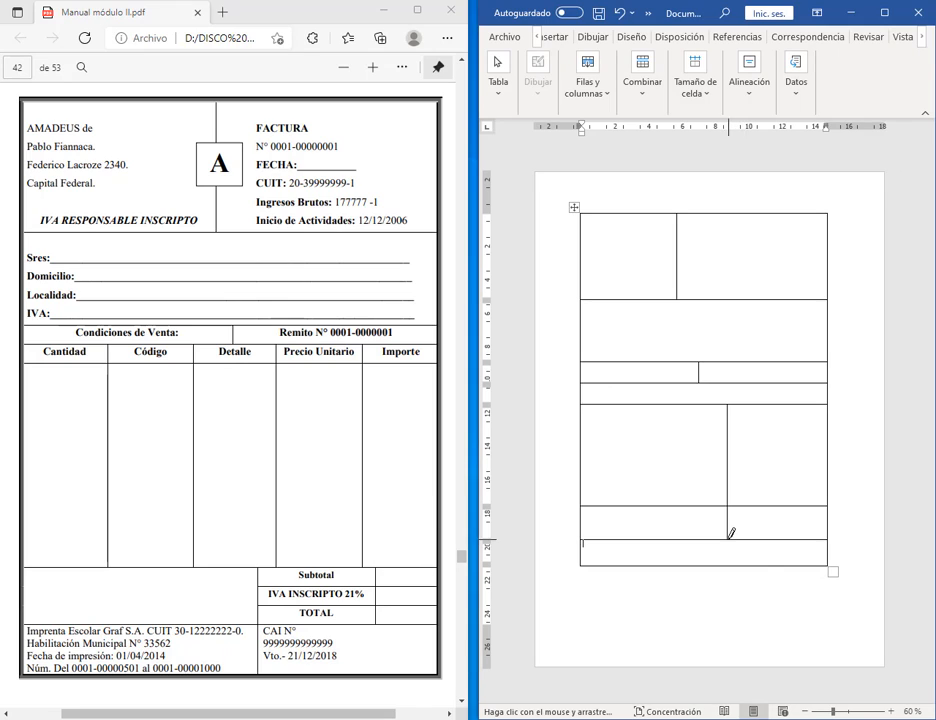
{"action": "left_click_drag", "start_coordinate": [725, 540], "coordinate": [726, 554]}
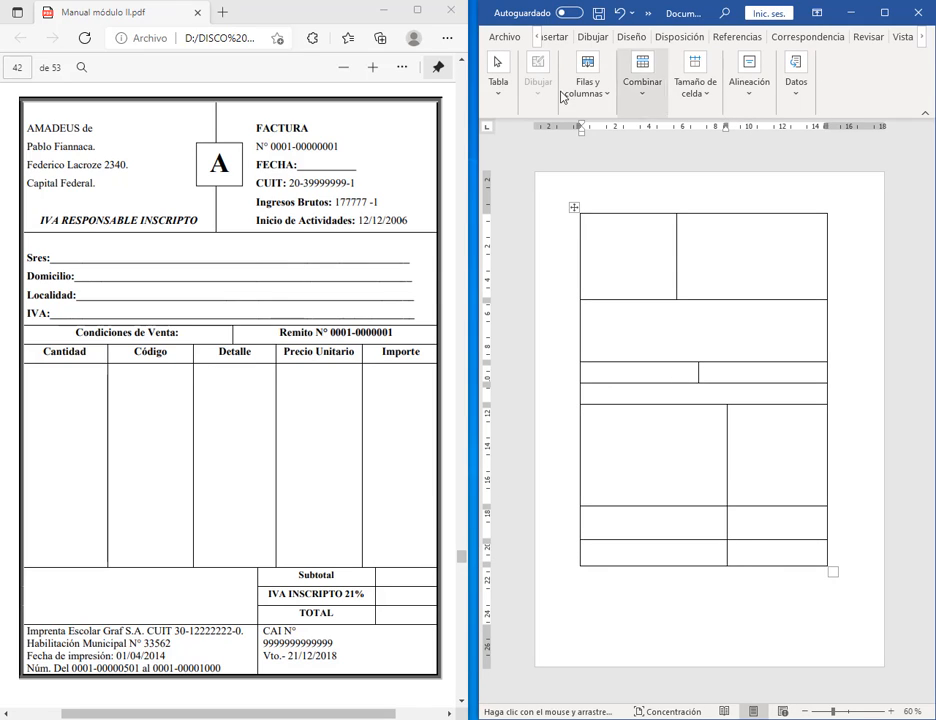
Step: Erase the vertical divider in the large item cell, leaving it one undivided cell
{"action": "left_click_drag", "start_coordinate": [475, 142], "coordinate": [258, 154]}
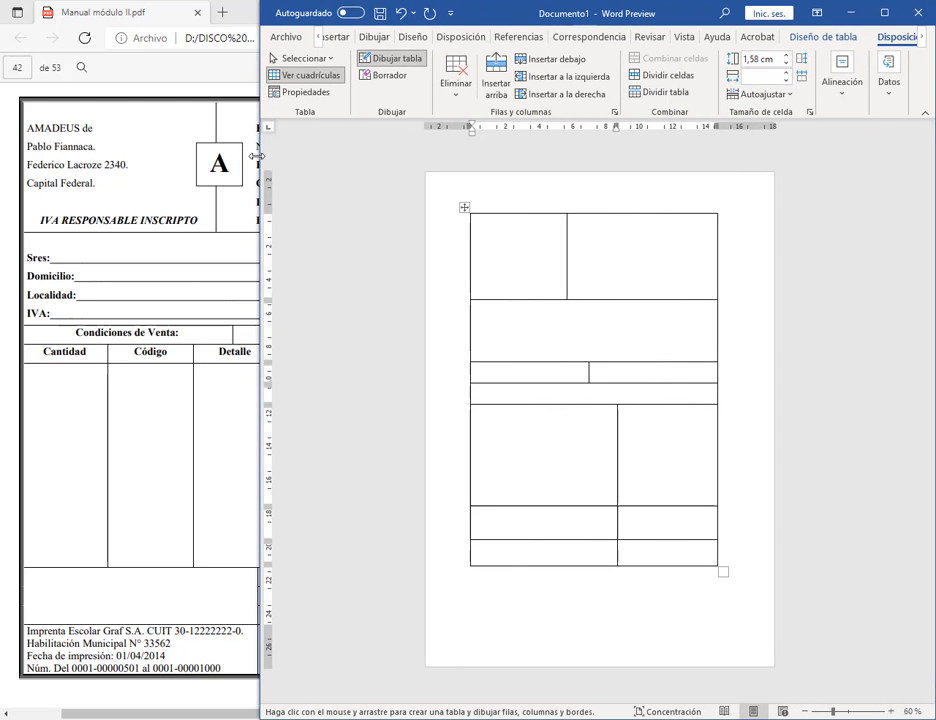
{"action": "left_click", "coordinate": [389, 75]}
{"action": "left_click", "coordinate": [618, 443]}
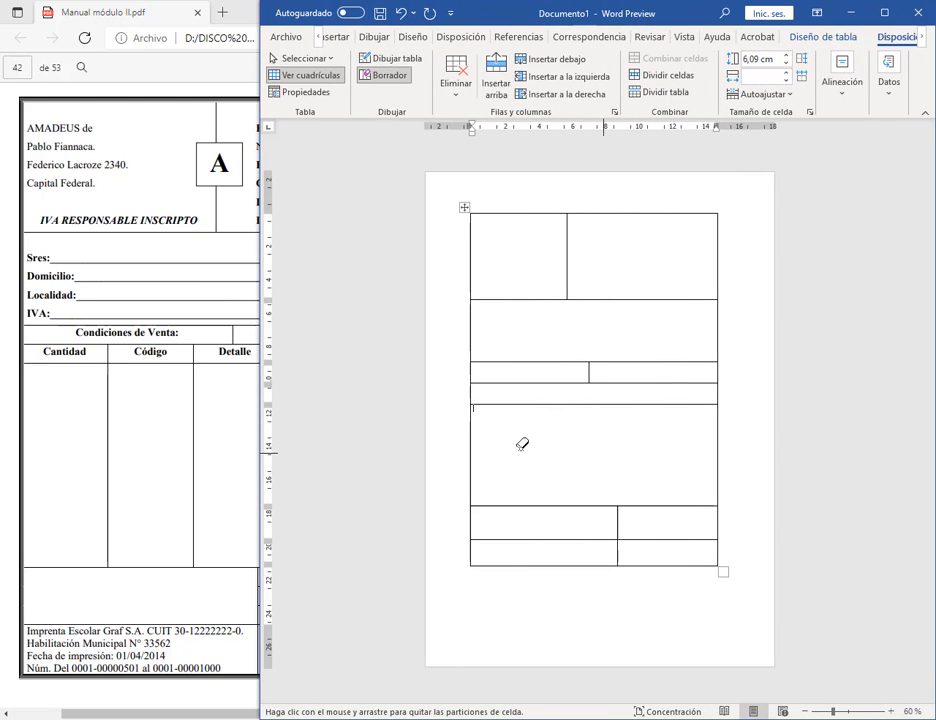
{"action": "key", "text": "Escape"}
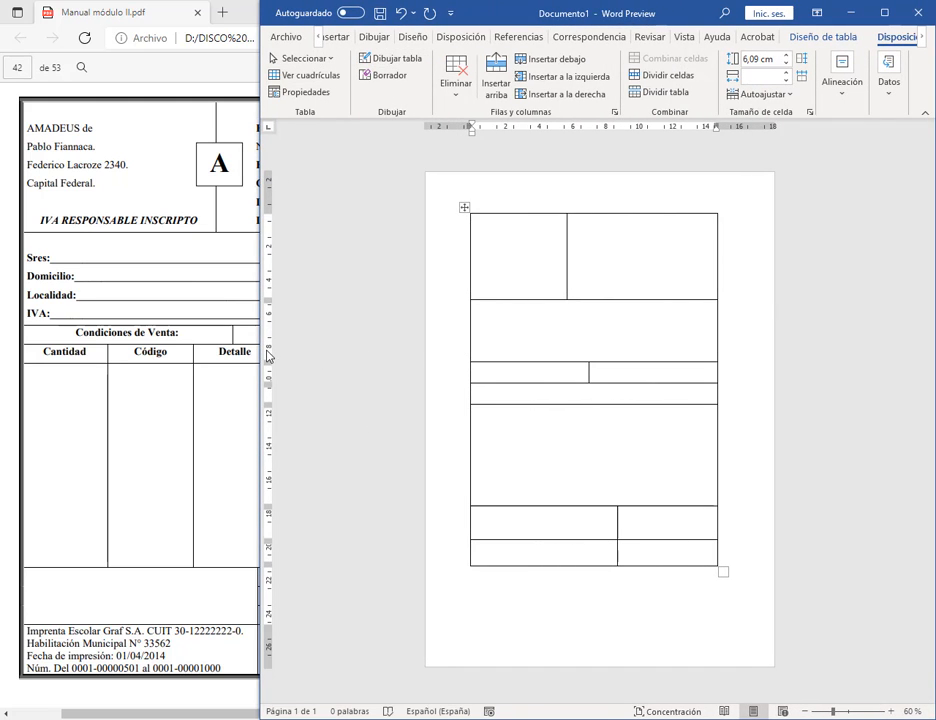
{"action": "left_click_drag", "start_coordinate": [257, 349], "coordinate": [474, 347]}
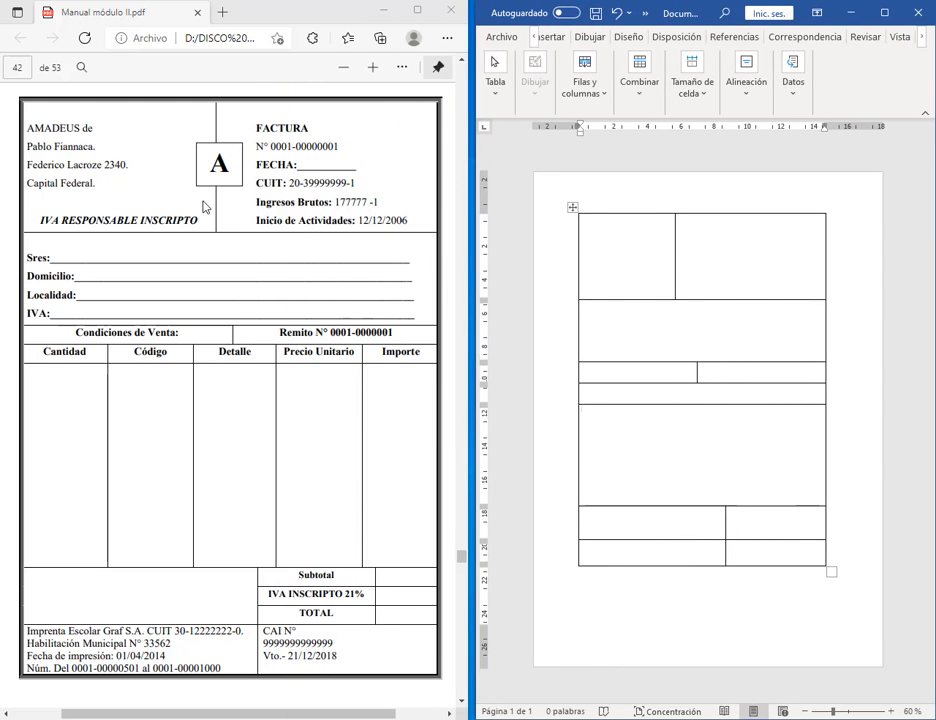
Step: Select the top row and apply Distribute Columns so its two cells are equal width
{"action": "left_click", "coordinate": [680, 253]}
{"action": "left_click_drag", "start_coordinate": [652, 251], "coordinate": [736, 254]}
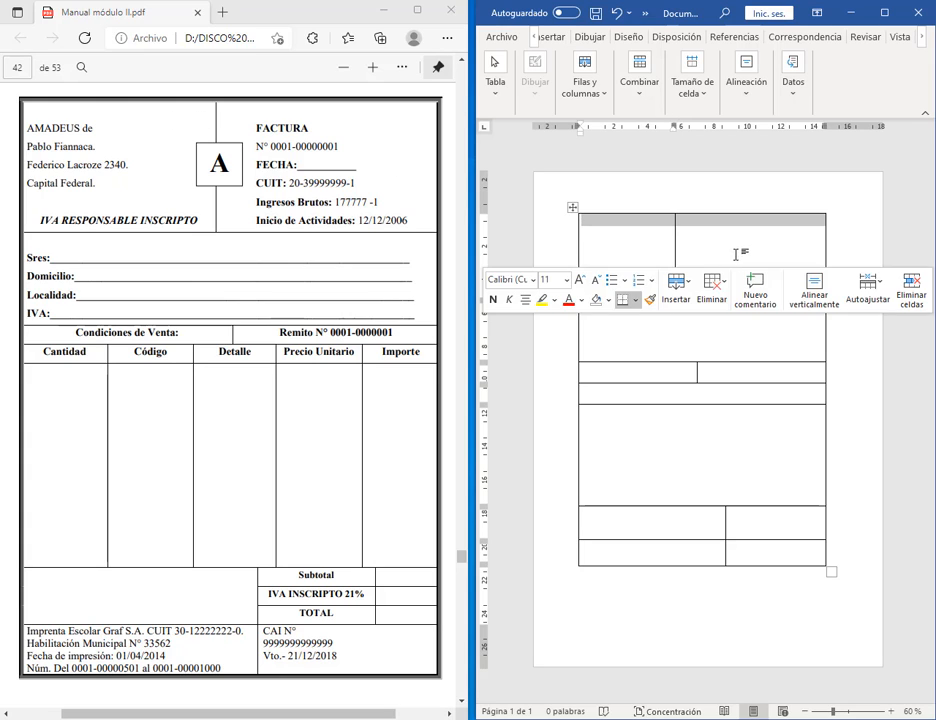
{"action": "left_click_drag", "start_coordinate": [473, 138], "coordinate": [73, 146]}
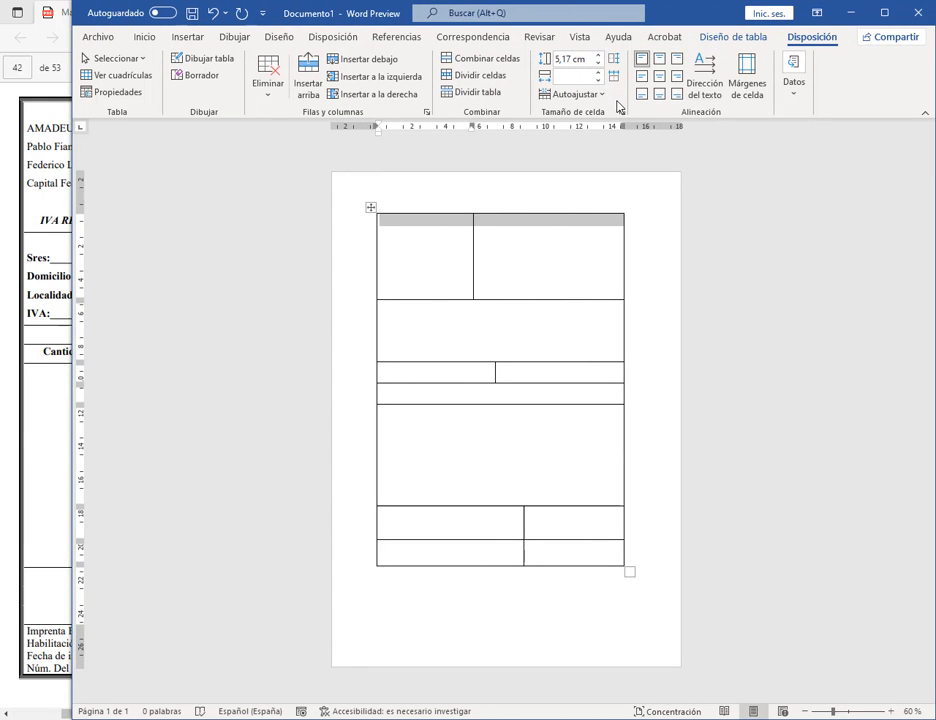
{"action": "left_click_drag", "start_coordinate": [533, 46], "coordinate": [630, 120]}
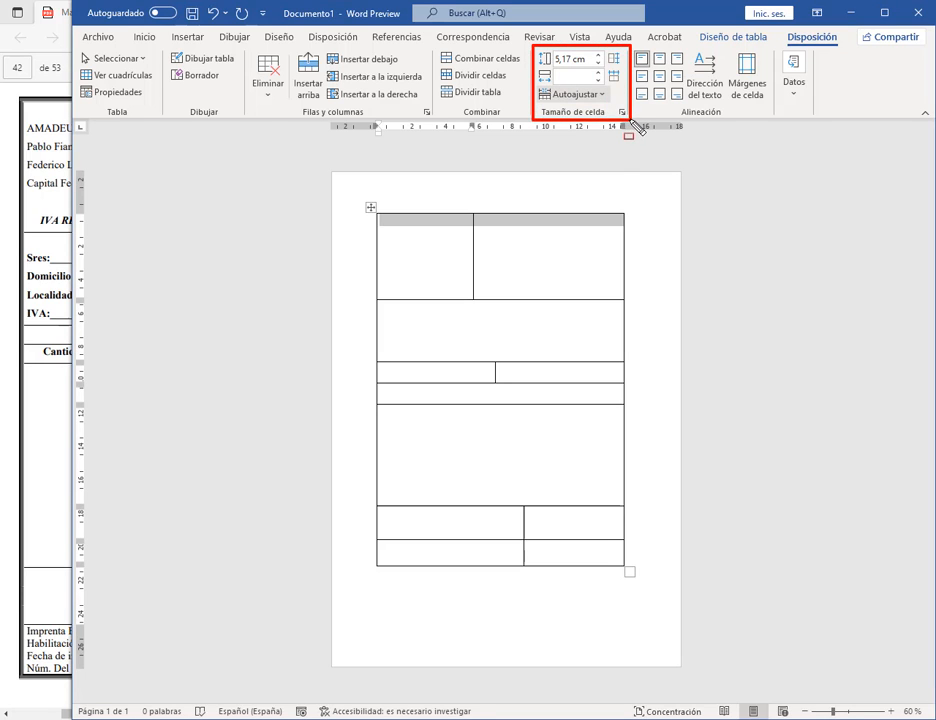
{"action": "left_click_drag", "start_coordinate": [602, 45], "coordinate": [629, 89]}
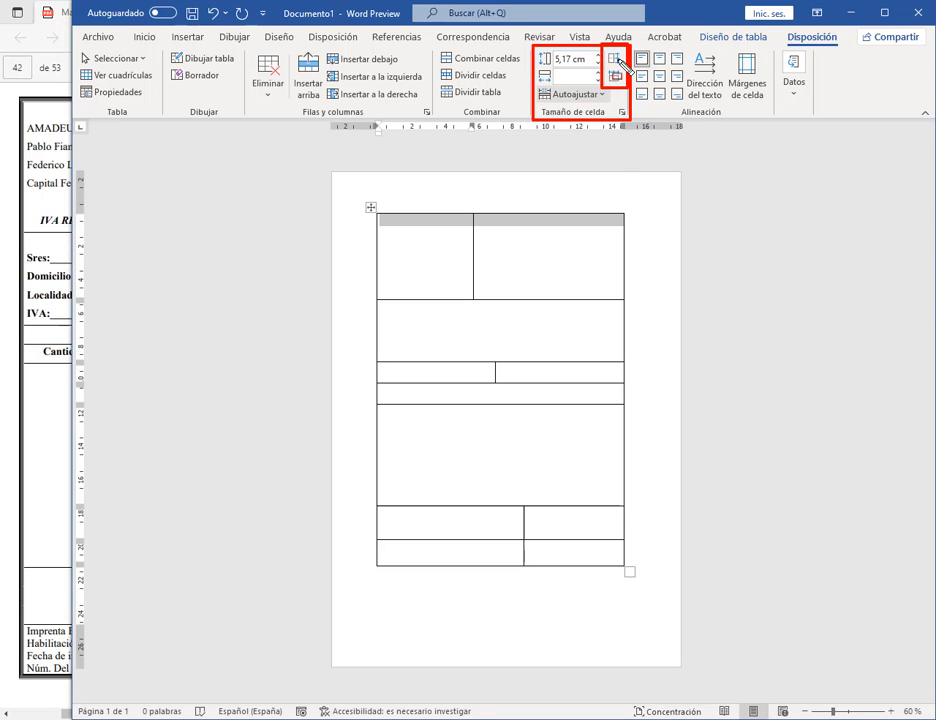
{"action": "left_click_drag", "start_coordinate": [652, 40], "coordinate": [633, 56]}
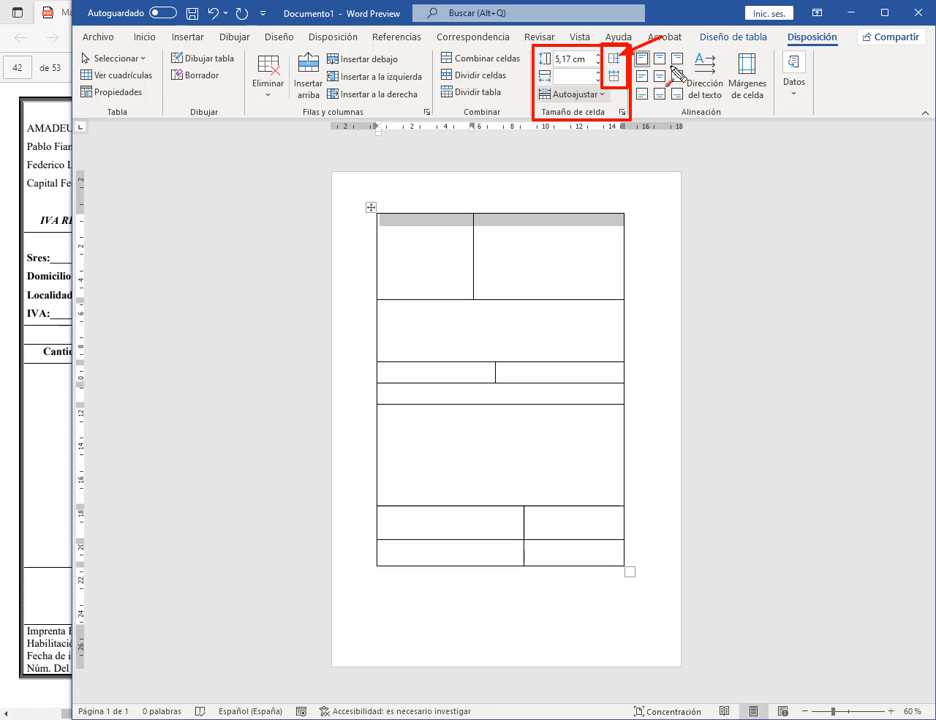
{"action": "left_click_drag", "start_coordinate": [689, 67], "coordinate": [626, 77]}
{"action": "key", "text": "Escape"}
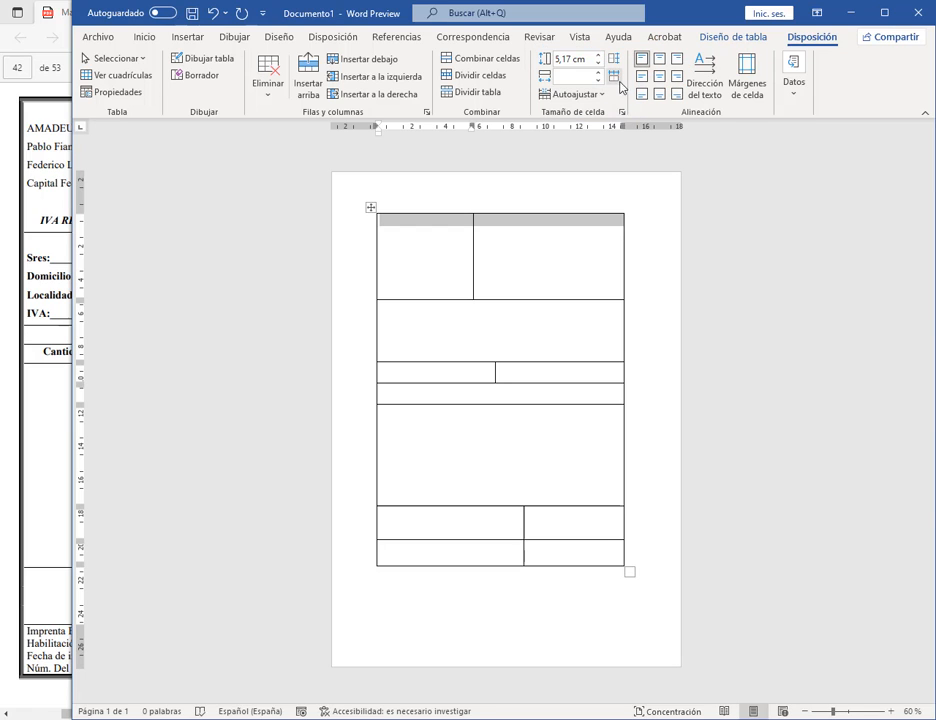
{"action": "left_click", "coordinate": [618, 83]}
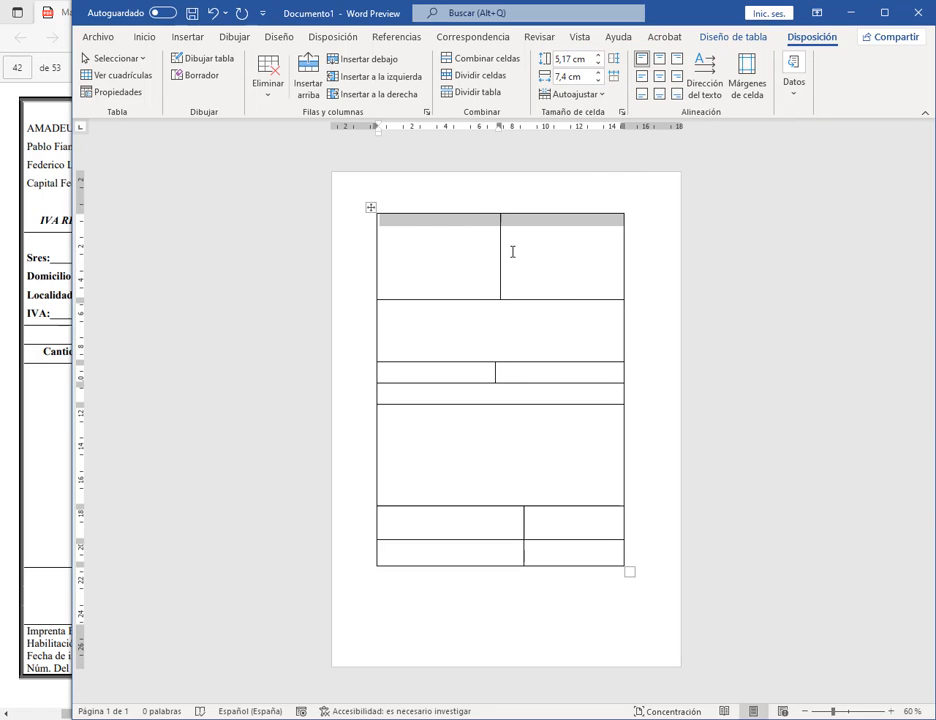
Step: Apply Distribute Columns to the two-cell conditions row so both cells match
{"action": "left_click", "coordinate": [543, 252]}
{"action": "left_click_drag", "start_coordinate": [483, 376], "coordinate": [525, 374]}
{"action": "left_click", "coordinate": [617, 75]}
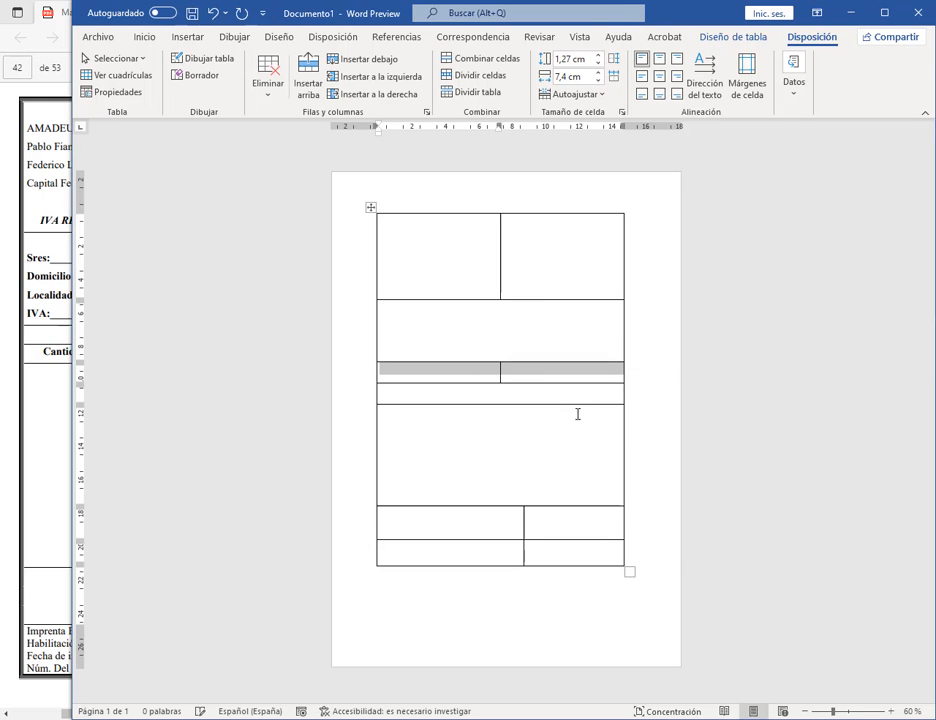
{"action": "left_click", "coordinate": [543, 338]}
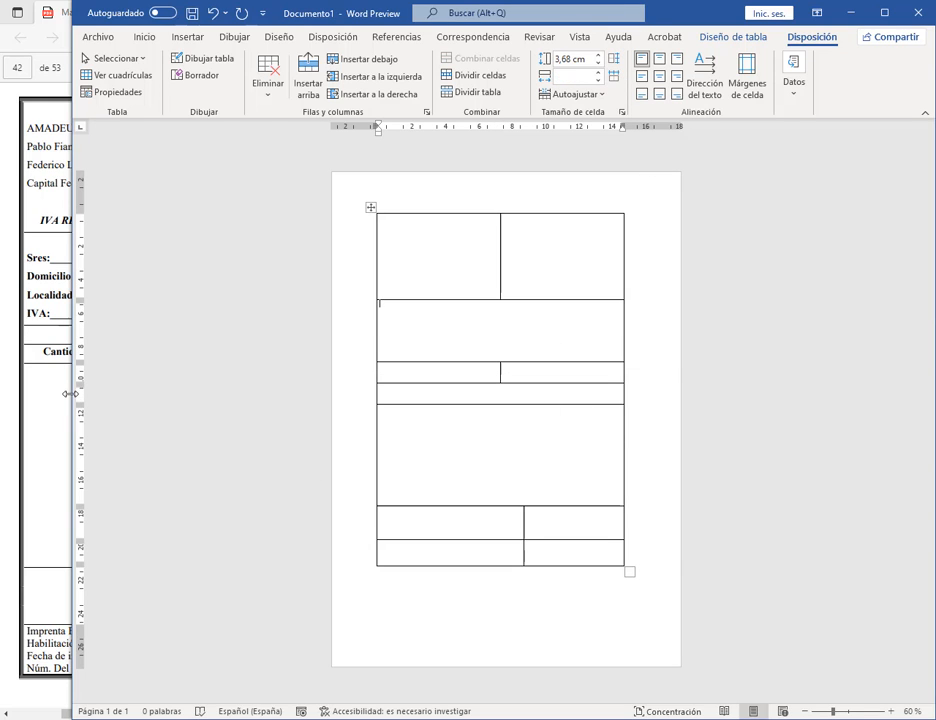
{"action": "left_click_drag", "start_coordinate": [70, 393], "coordinate": [450, 391]}
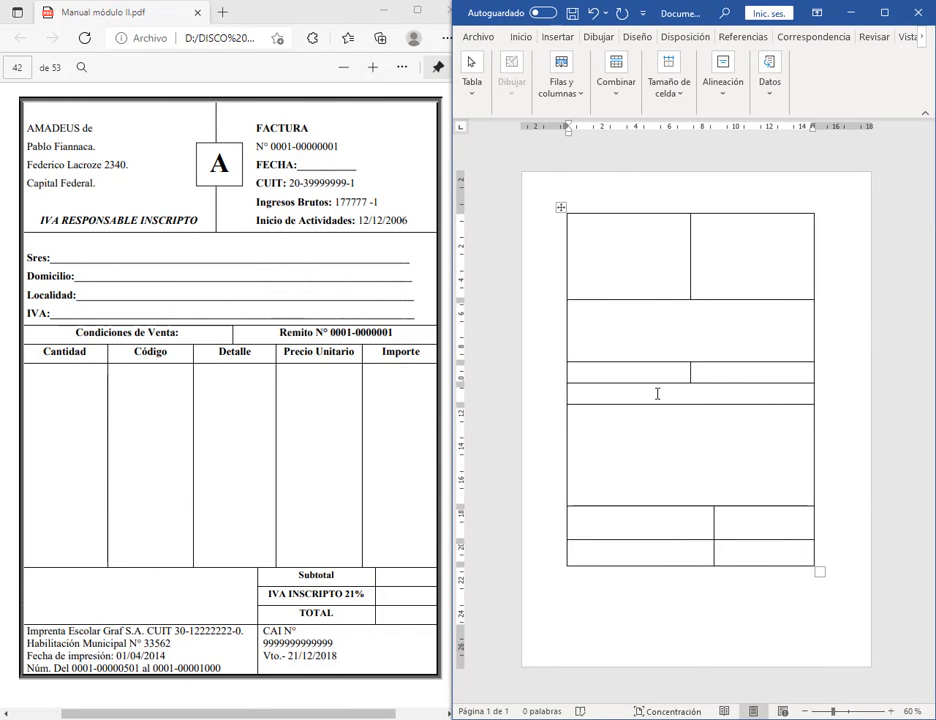
Step: Split the two grey rows into 5 columns and 2 rows with Split Cells, merging first
{"action": "left_click_drag", "start_coordinate": [657, 393], "coordinate": [664, 416]}
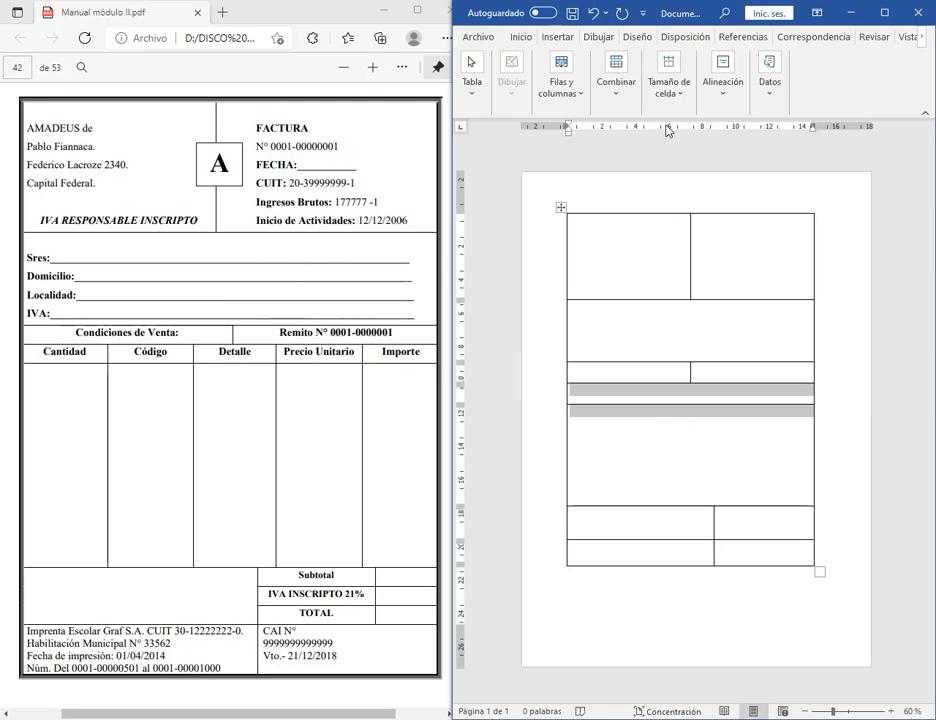
{"action": "left_click_drag", "start_coordinate": [447, 174], "coordinate": [429, 174]}
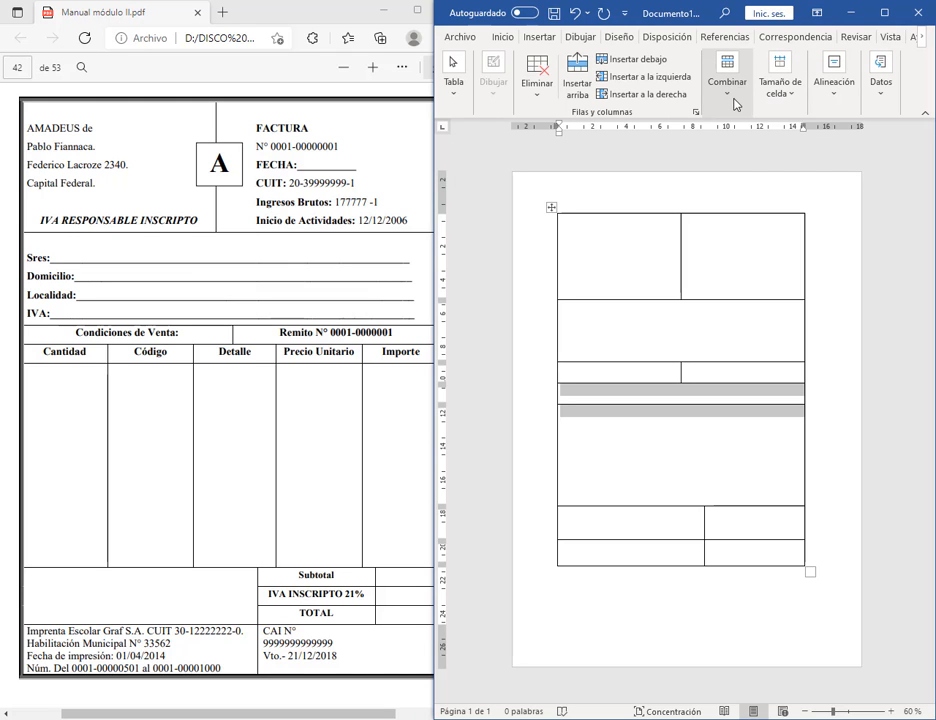
{"action": "left_click", "coordinate": [729, 92]}
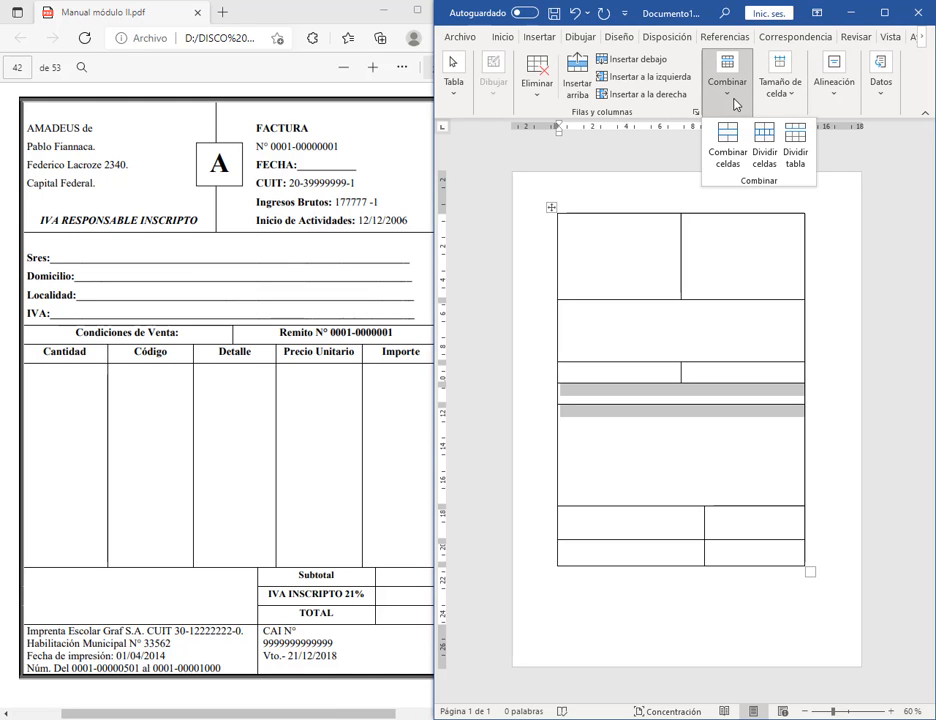
{"action": "left_click", "coordinate": [428, 244]}
{"action": "left_click_drag", "start_coordinate": [428, 244], "coordinate": [159, 241]}
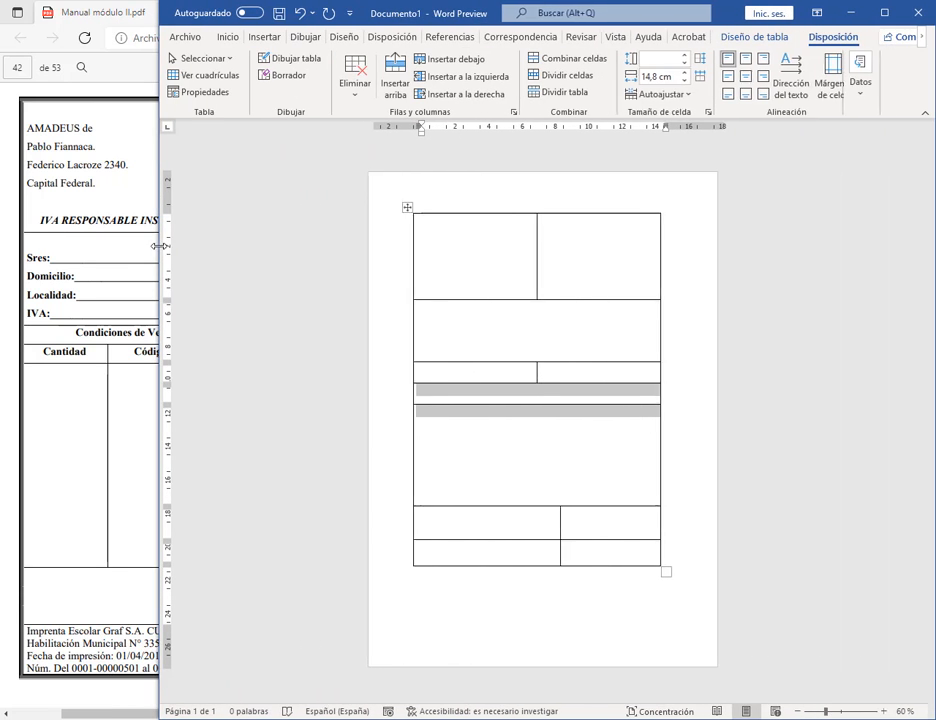
{"action": "left_click", "coordinate": [571, 78]}
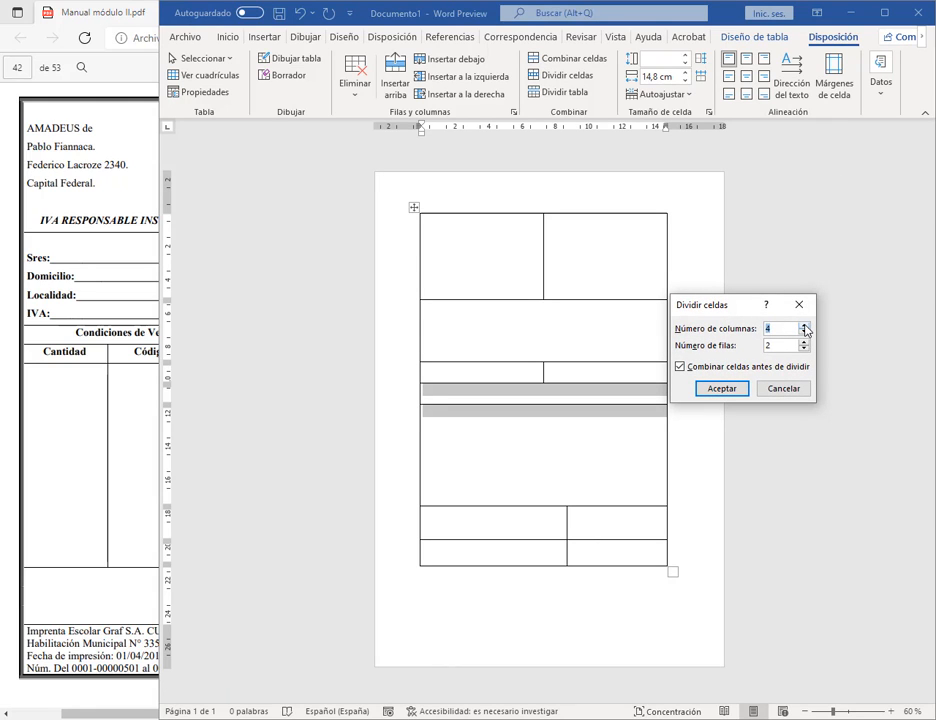
{"action": "left_click", "coordinate": [737, 388]}
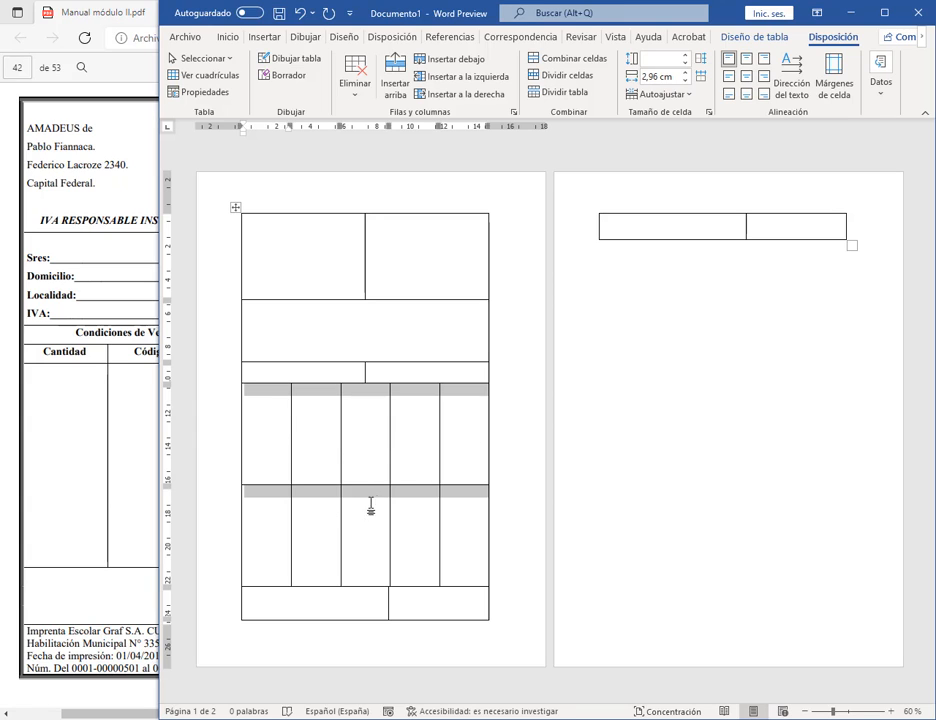
Step: Drag the heading-row border up to fit one page and move the bottom divider slightly right
{"action": "left_click", "coordinate": [371, 474]}
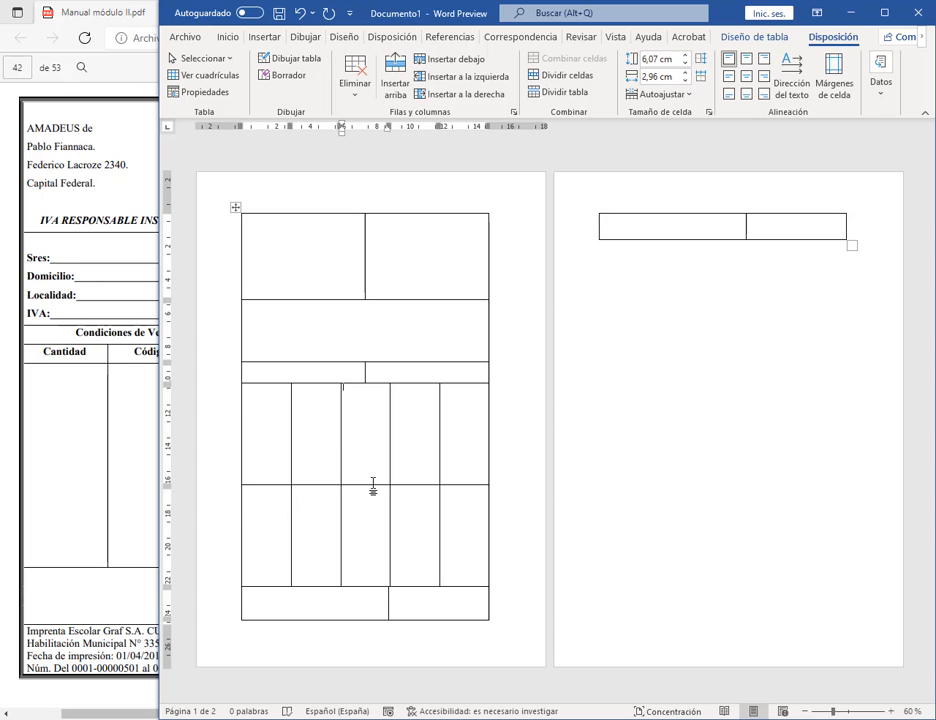
{"action": "left_click_drag", "start_coordinate": [372, 486], "coordinate": [537, 397]}
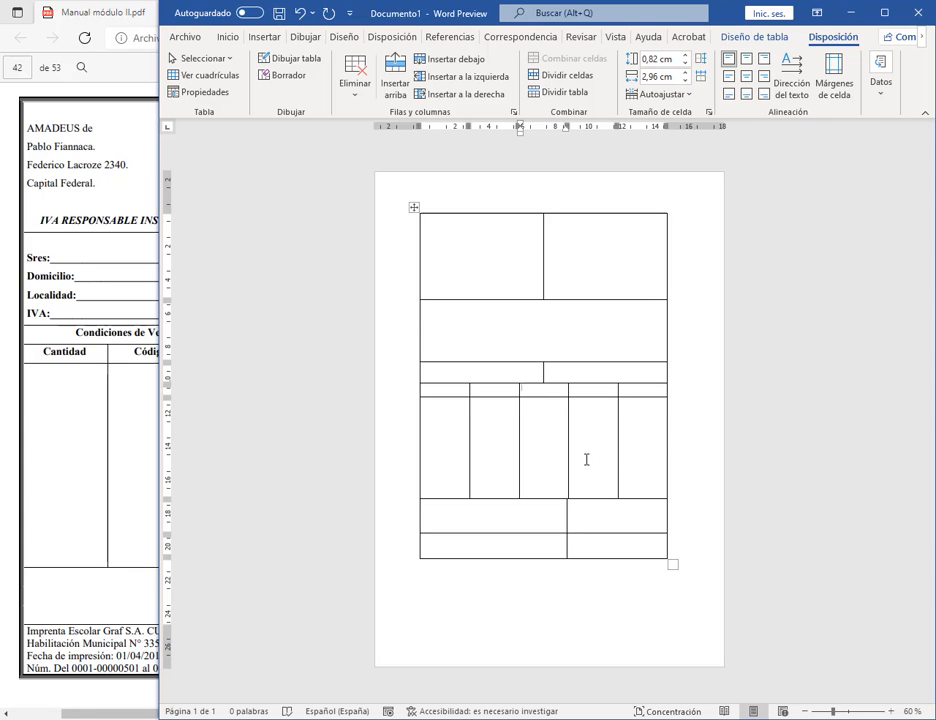
{"action": "left_click_drag", "start_coordinate": [566, 522], "coordinate": [580, 522]}
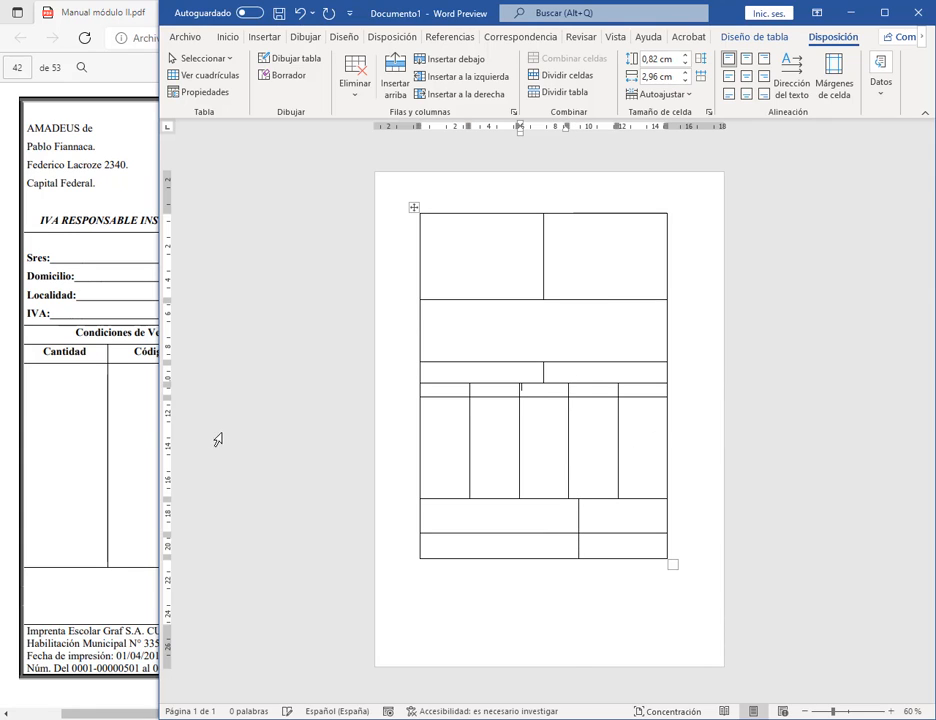
{"action": "left_click", "coordinate": [631, 510]}
{"action": "left_click_drag", "start_coordinate": [153, 428], "coordinate": [451, 440]}
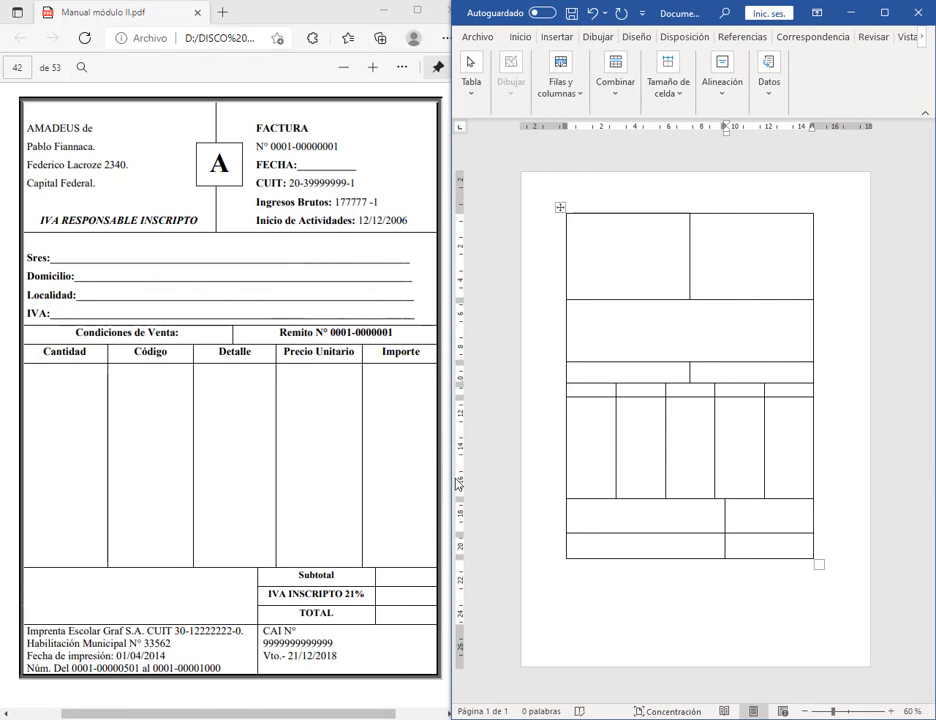
Step: Split the cell right of the lower-left block into 2 columns and 3 rows for totals
{"action": "left_click_drag", "start_coordinate": [455, 485], "coordinate": [238, 480]}
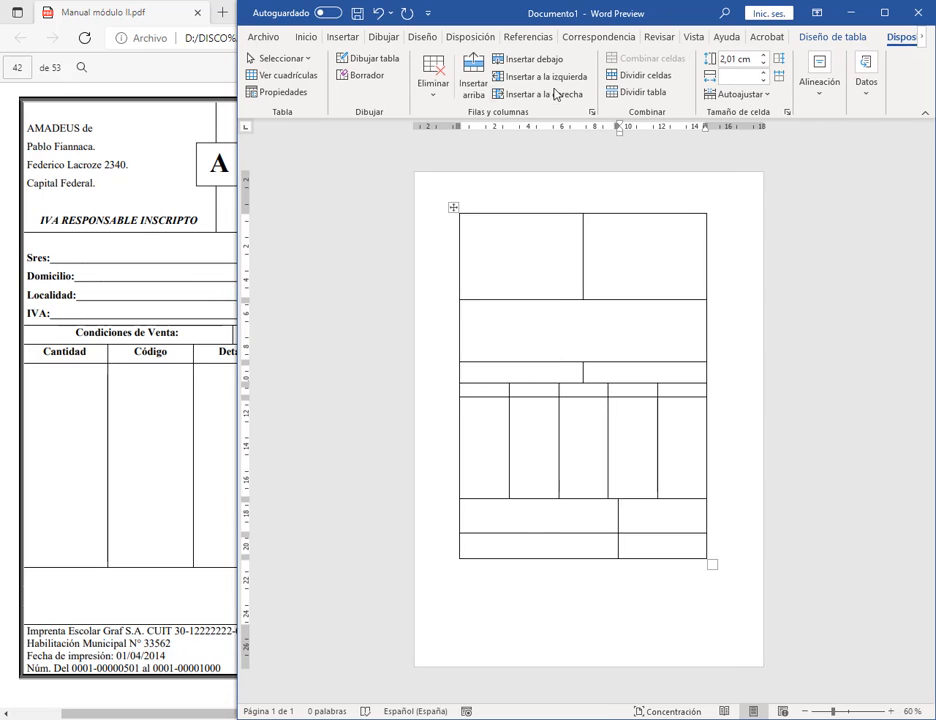
{"action": "left_click", "coordinate": [640, 76]}
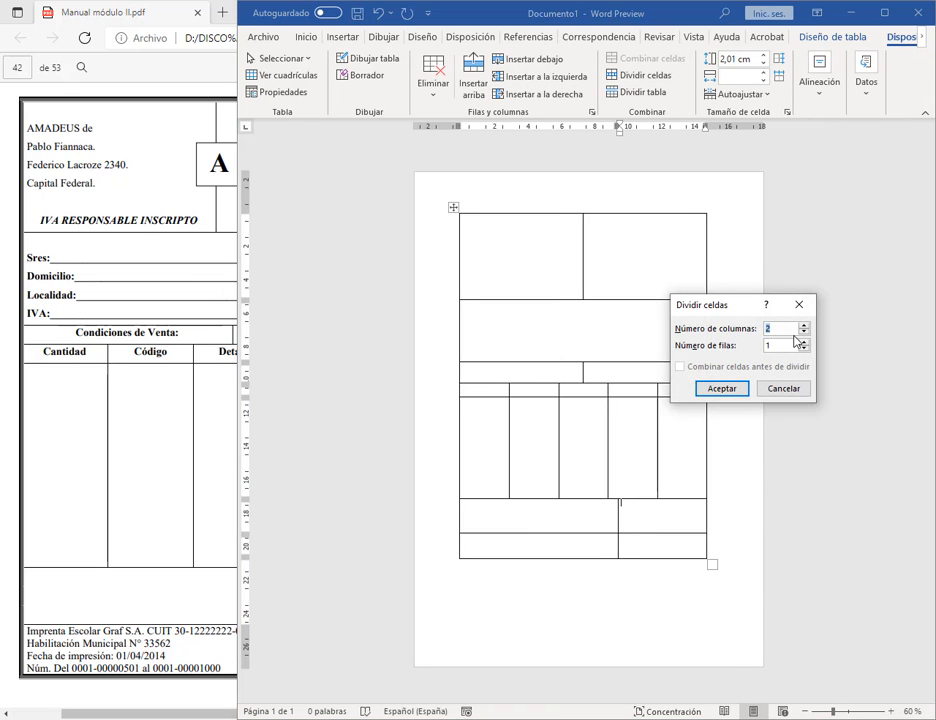
{"action": "left_click", "coordinate": [716, 388]}
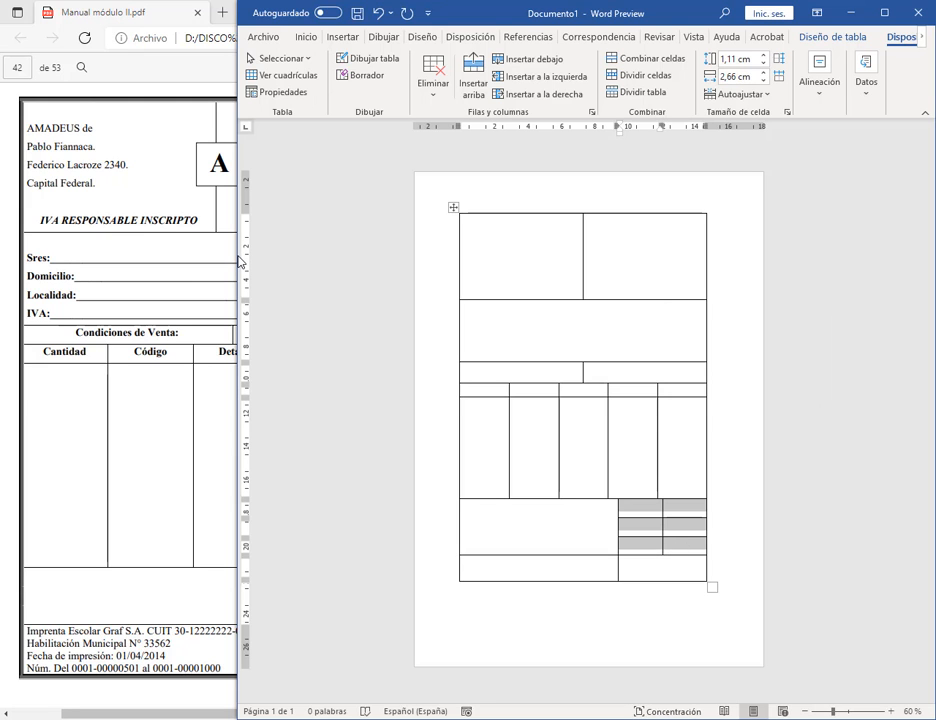
{"action": "left_click_drag", "start_coordinate": [272, 255], "coordinate": [44, 255]}
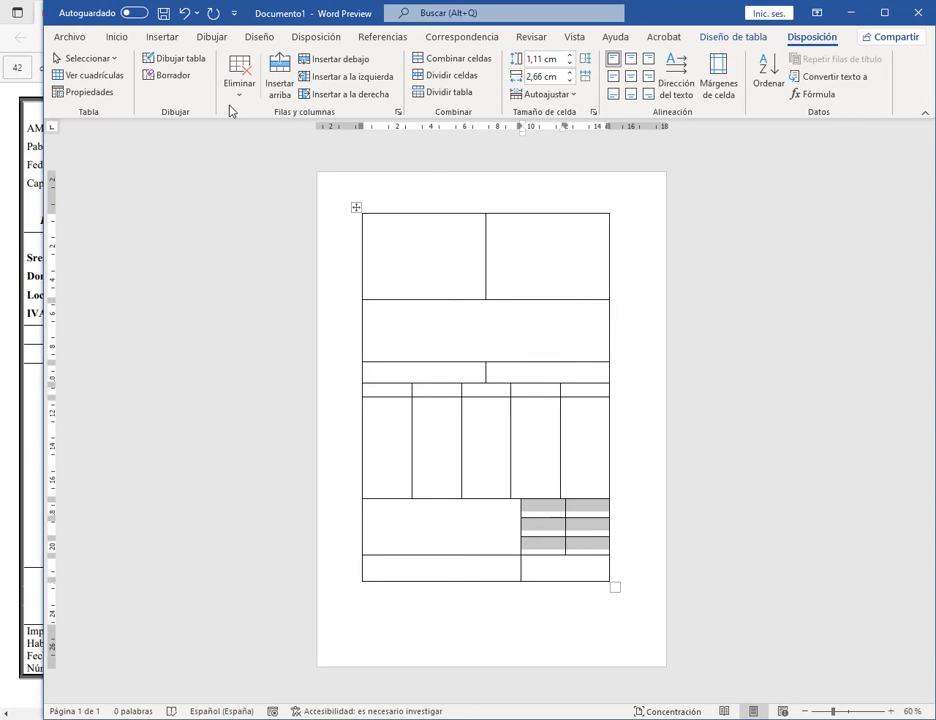
Step: In the Paragraph dialog, set spacing after to 0 pto and line spacing to Single (Sencillo)
{"action": "left_click", "coordinate": [117, 40]}
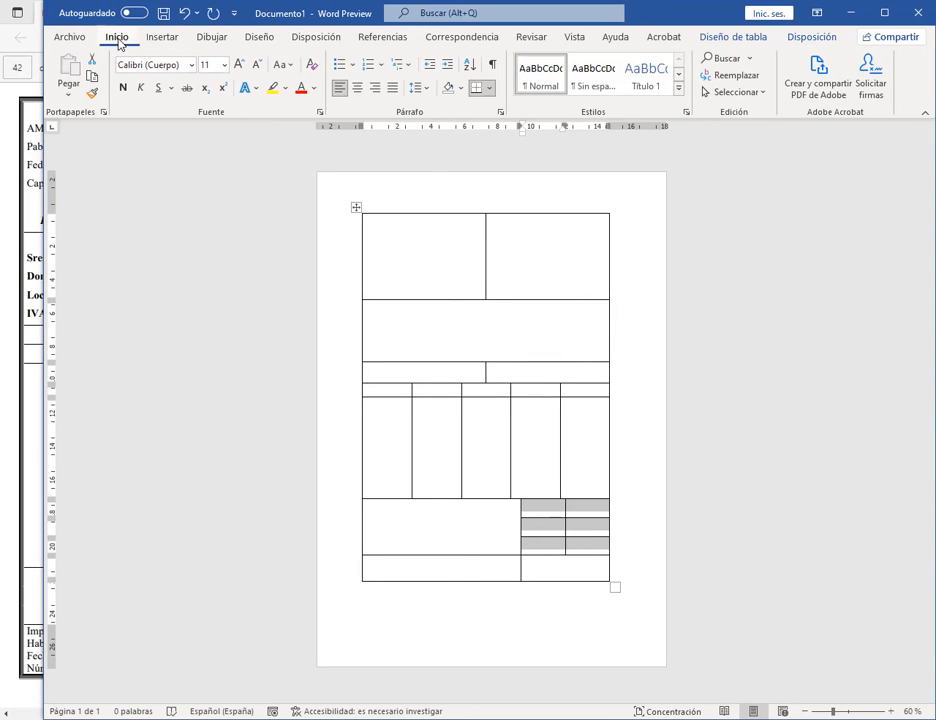
{"action": "left_click", "coordinate": [500, 113]}
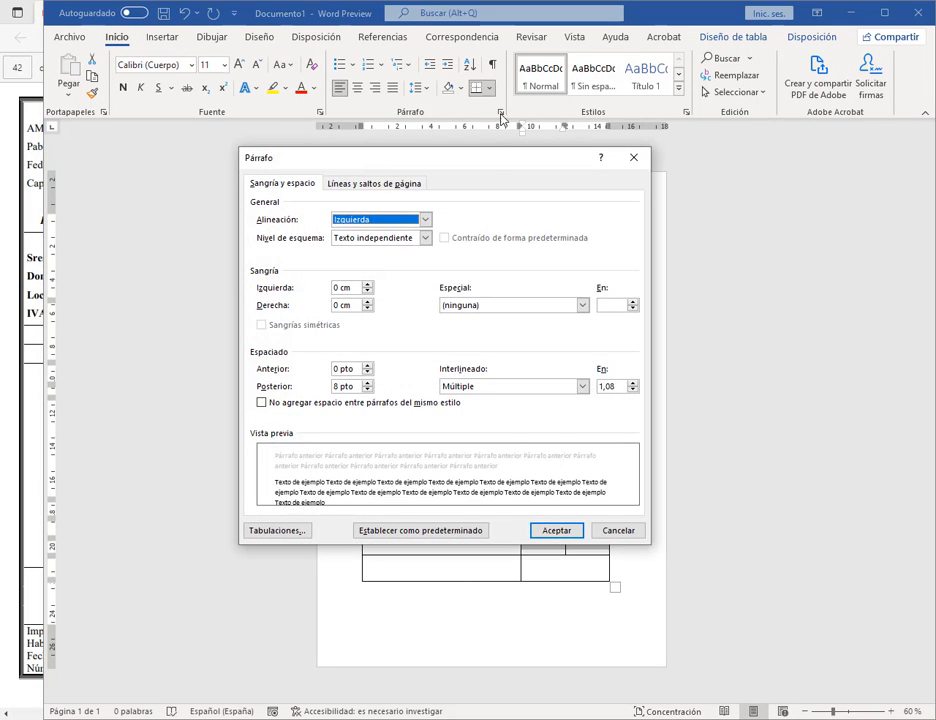
{"action": "left_click", "coordinate": [367, 390]}
{"action": "left_click", "coordinate": [560, 386]}
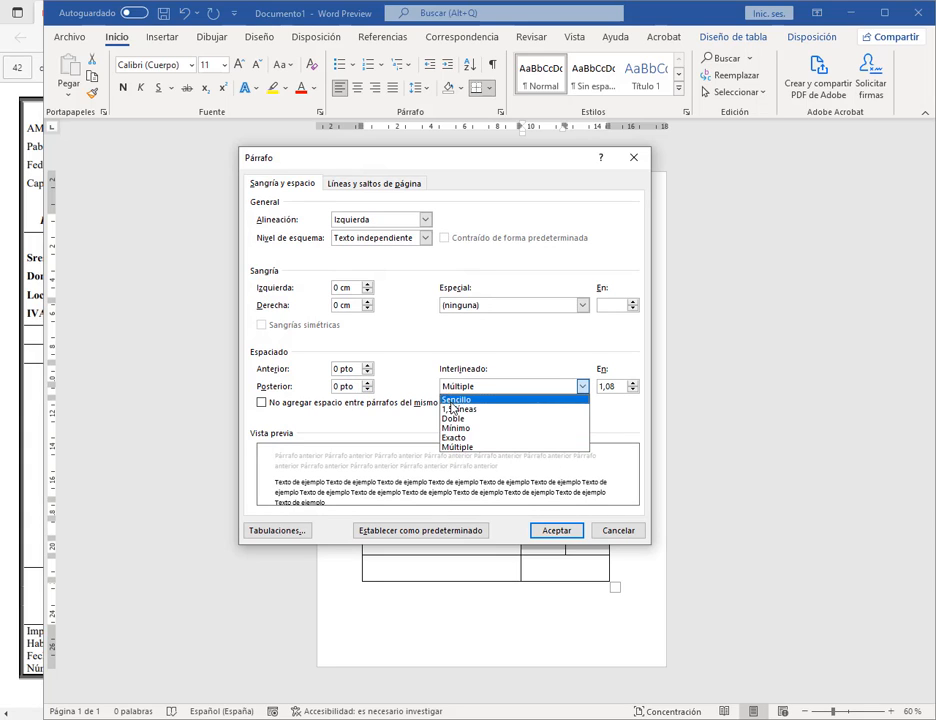
{"action": "left_click", "coordinate": [530, 397]}
{"action": "left_click", "coordinate": [557, 531]}
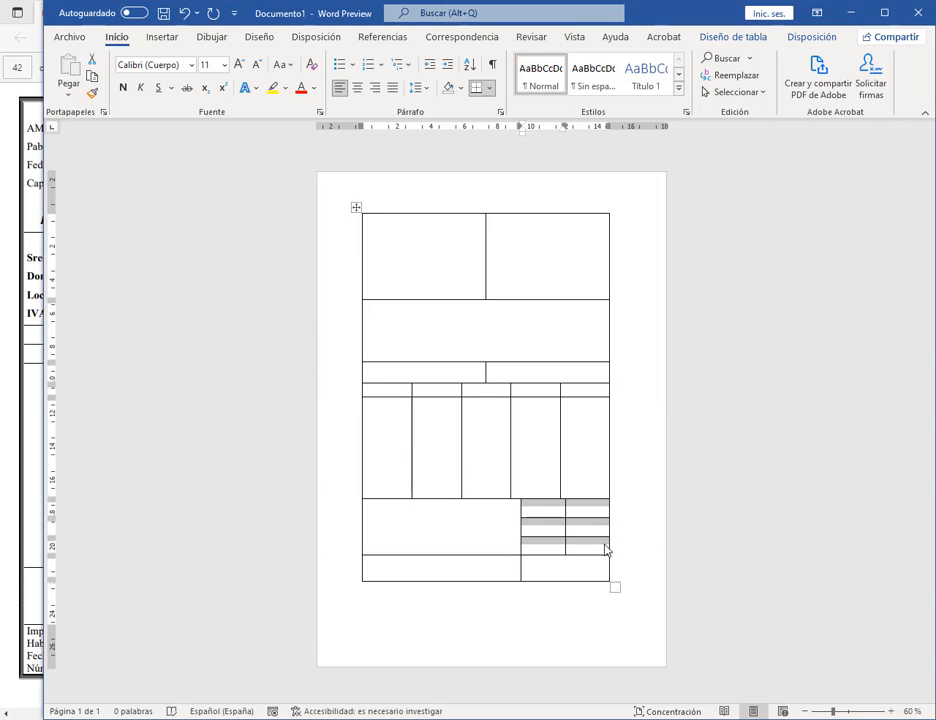
{"action": "mouse_move", "coordinate": [593, 556]}
{"action": "left_mouse_down"}
{"action": "mouse_move", "coordinate": [595, 545]}
{"action": "mouse_move", "coordinate": [595, 554]}
{"action": "left_mouse_up"}
{"action": "left_click", "coordinate": [550, 510]}
Step: Zoom the document view to 80% with the status-bar zoom-in button
{"action": "left_click_drag", "start_coordinate": [550, 510], "coordinate": [577, 547]}
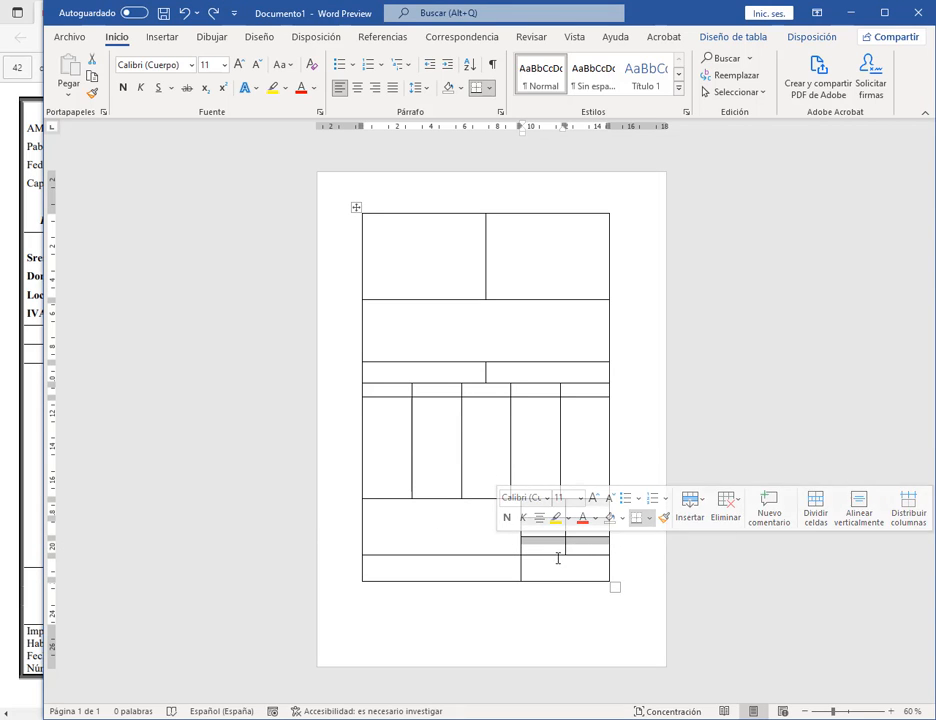
{"action": "left_click", "coordinate": [893, 711]}
{"action": "left_click", "coordinate": [893, 711]}
{"action": "left_click", "coordinate": [893, 711]}
{"action": "left_click", "coordinate": [893, 712]}
{"action": "left_click", "coordinate": [893, 712]}
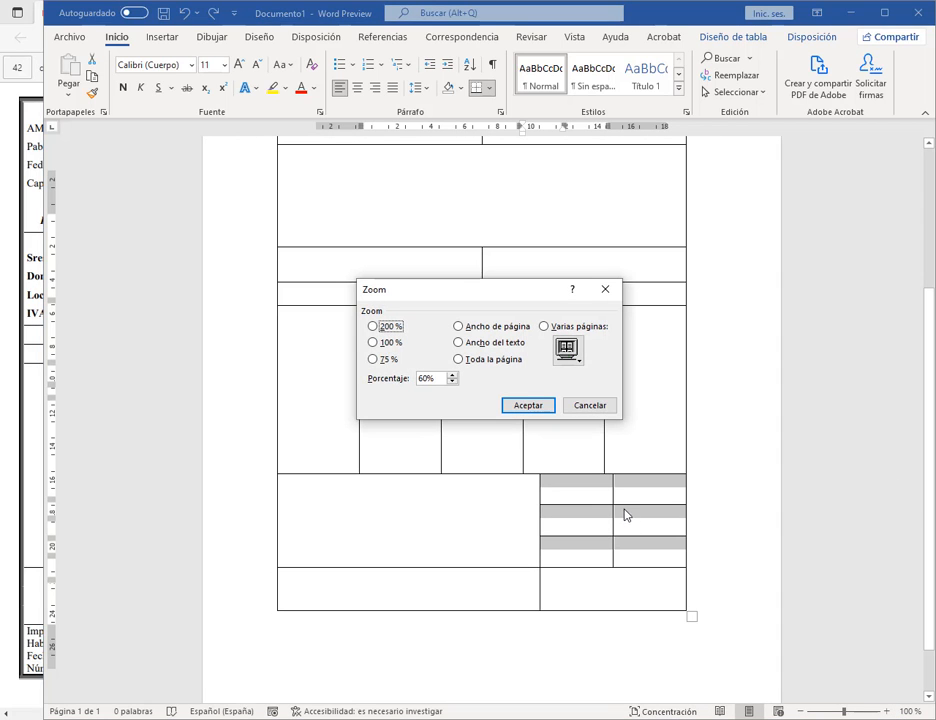
{"action": "left_click", "coordinate": [587, 408]}
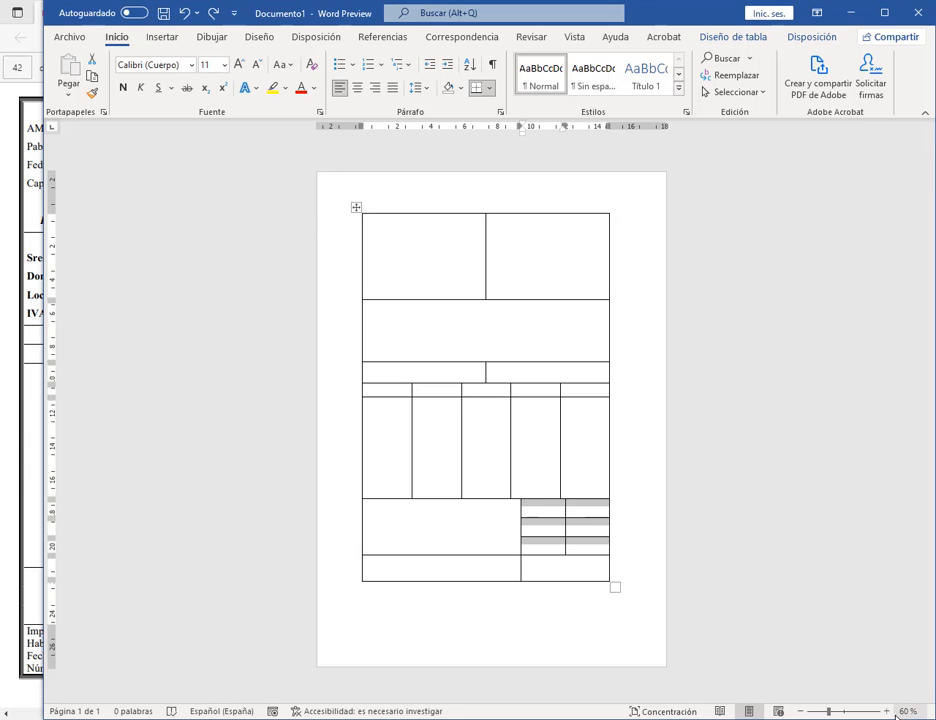
{"action": "left_click", "coordinate": [887, 712]}
{"action": "left_click", "coordinate": [887, 712]}
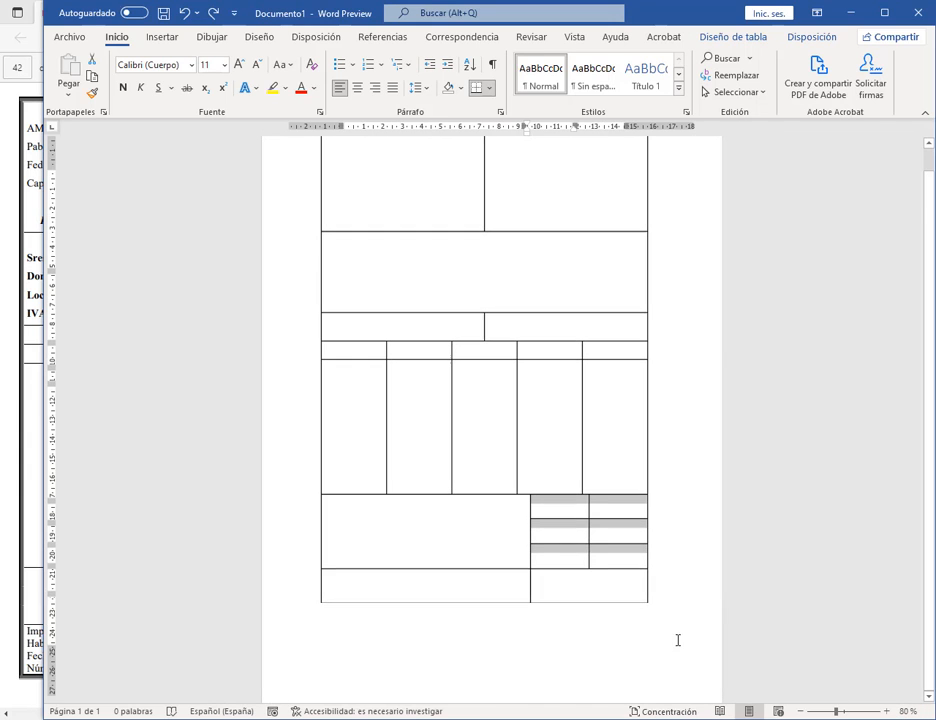
Step: Drag the totals grid row borders upward to make its rows shorter
{"action": "left_click", "coordinate": [606, 511]}
{"action": "left_click_drag", "start_coordinate": [606, 519], "coordinate": [609, 509]}
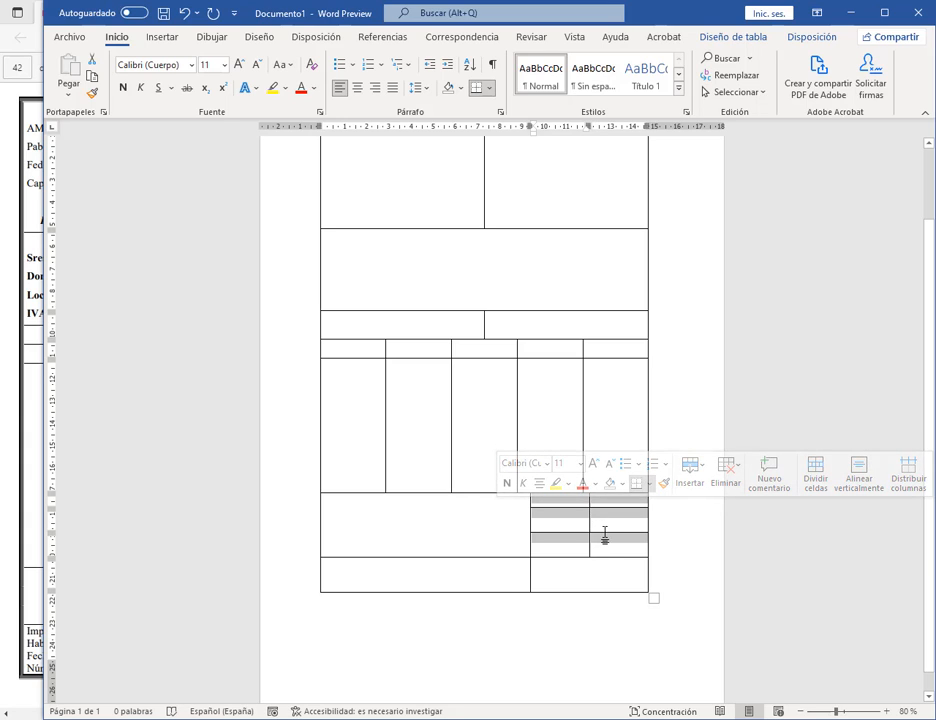
{"action": "mouse_move", "coordinate": [605, 537]}
{"action": "left_mouse_down"}
{"action": "mouse_move", "coordinate": [606, 522]}
{"action": "mouse_move", "coordinate": [608, 540]}
{"action": "left_mouse_up"}
{"action": "left_click_drag", "start_coordinate": [608, 531], "coordinate": [588, 501]}
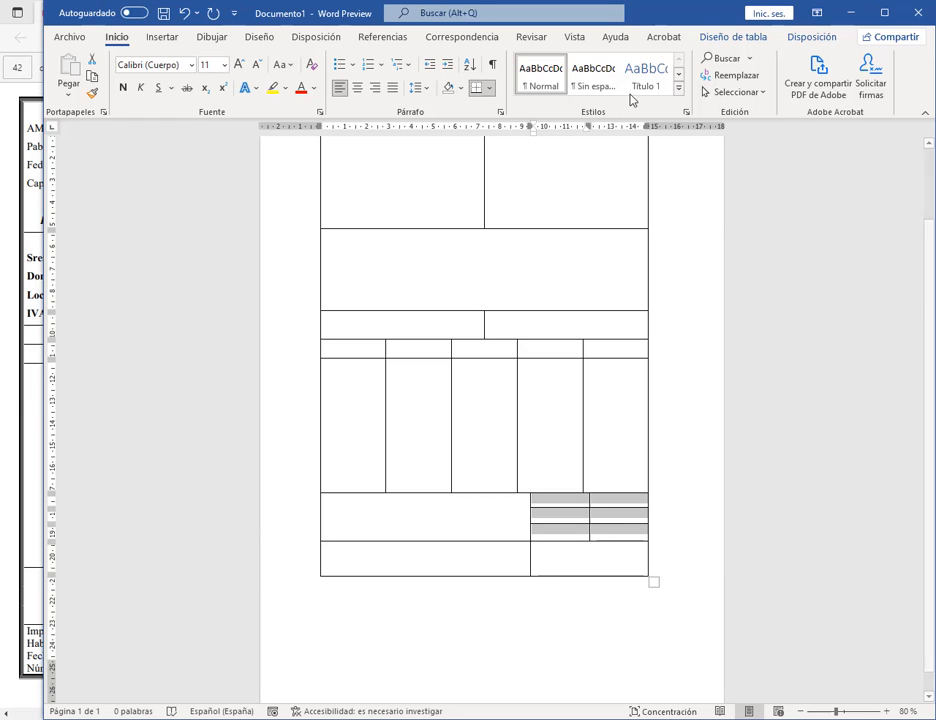
{"action": "left_click", "coordinate": [727, 40]}
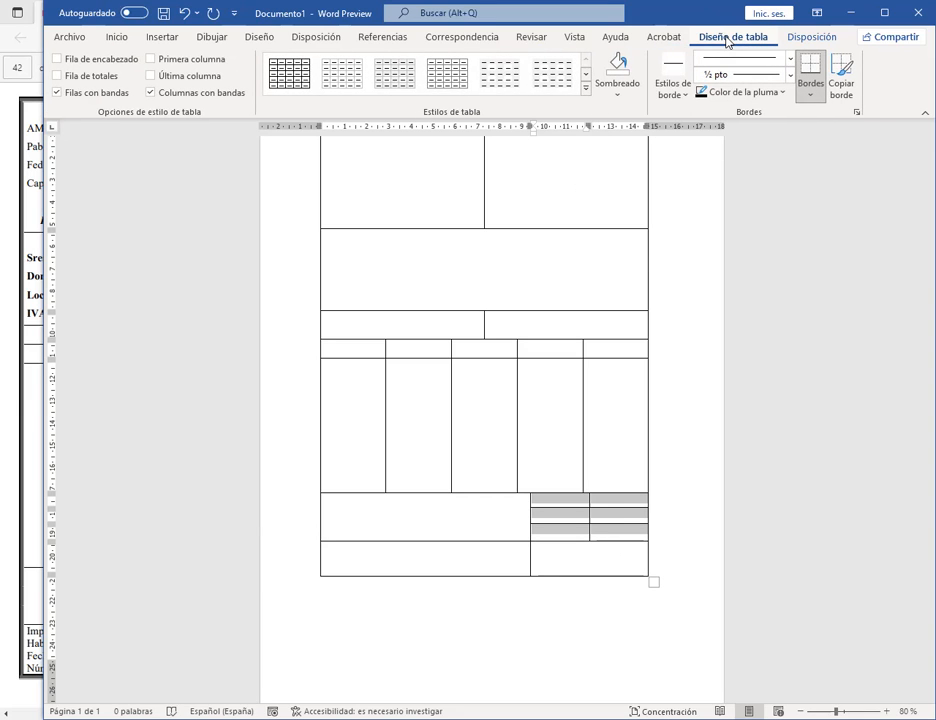
Step: Set the top two totals grid rows to 0,76 cm height to match the third row
{"action": "left_click", "coordinate": [805, 37]}
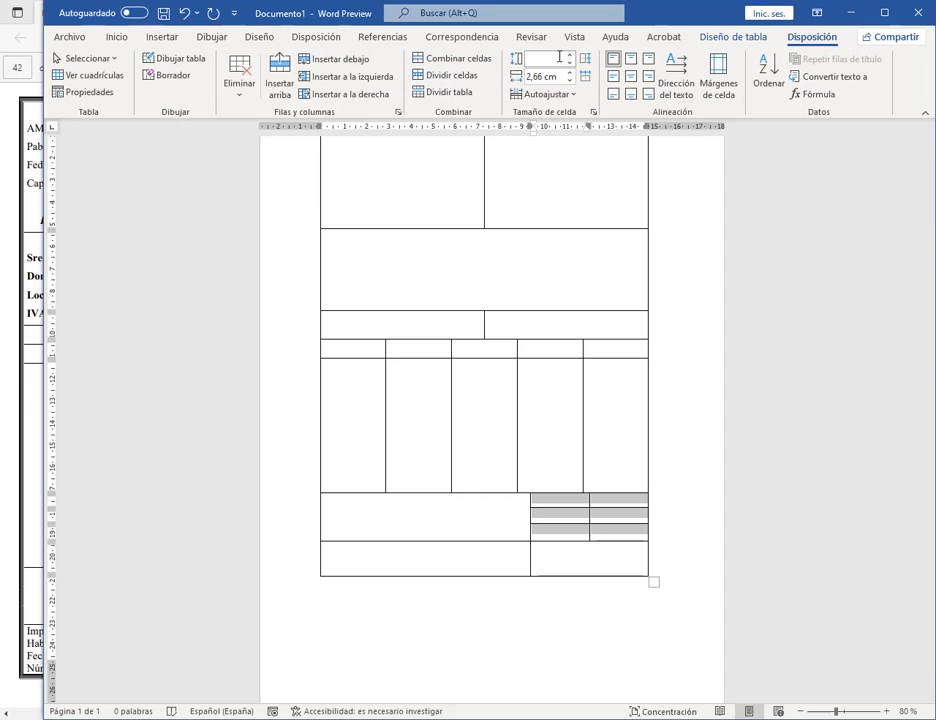
{"action": "left_click", "coordinate": [569, 535]}
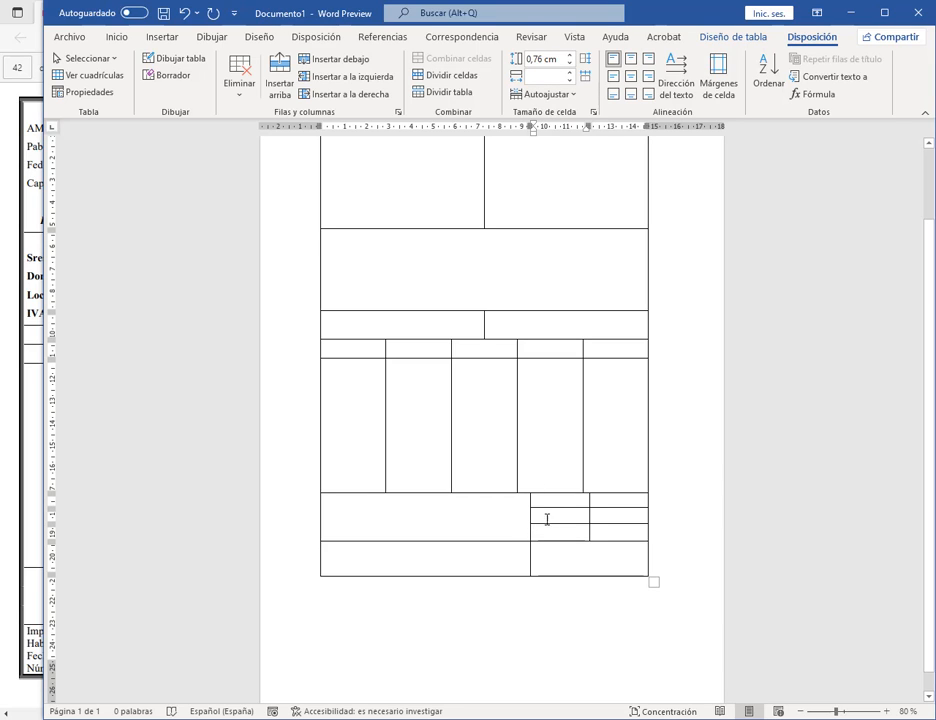
{"action": "left_click_drag", "start_coordinate": [559, 501], "coordinate": [606, 512]}
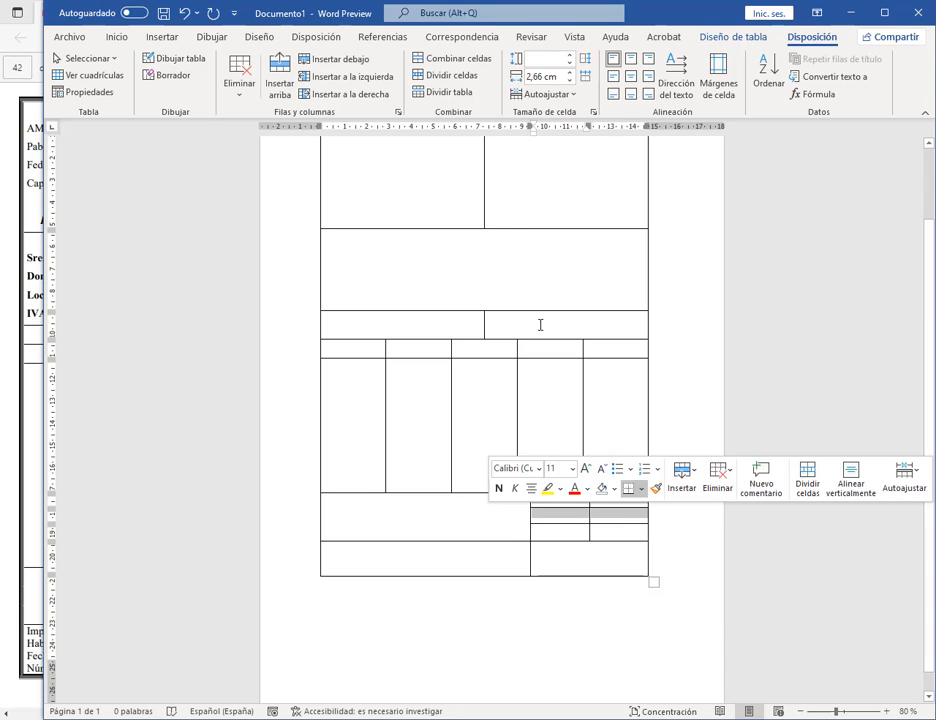
{"action": "left_click", "coordinate": [545, 59]}
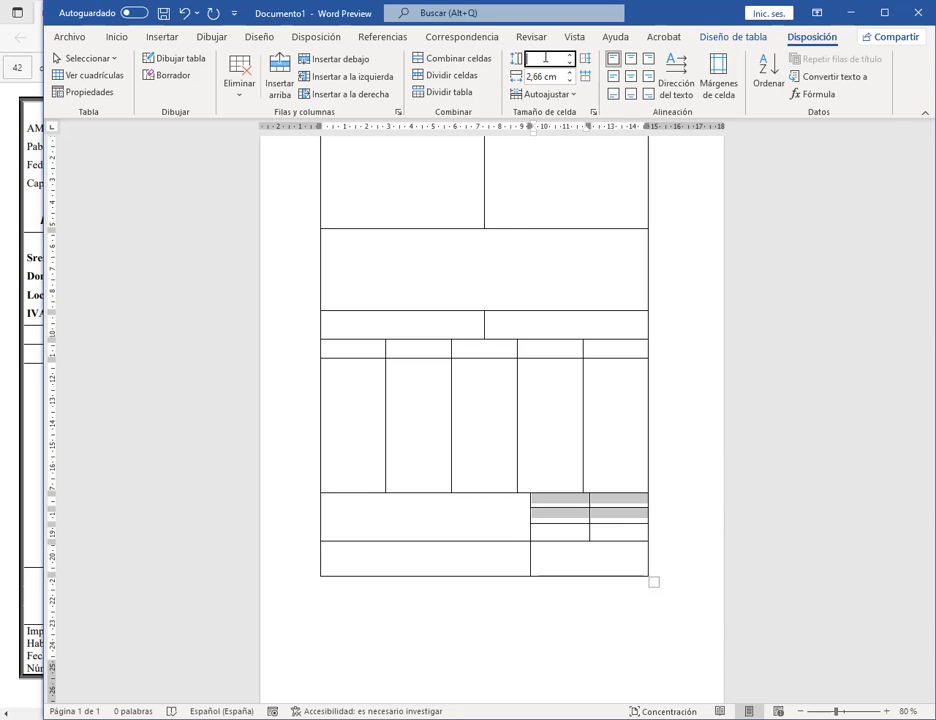
{"action": "key", "text": "Return"}
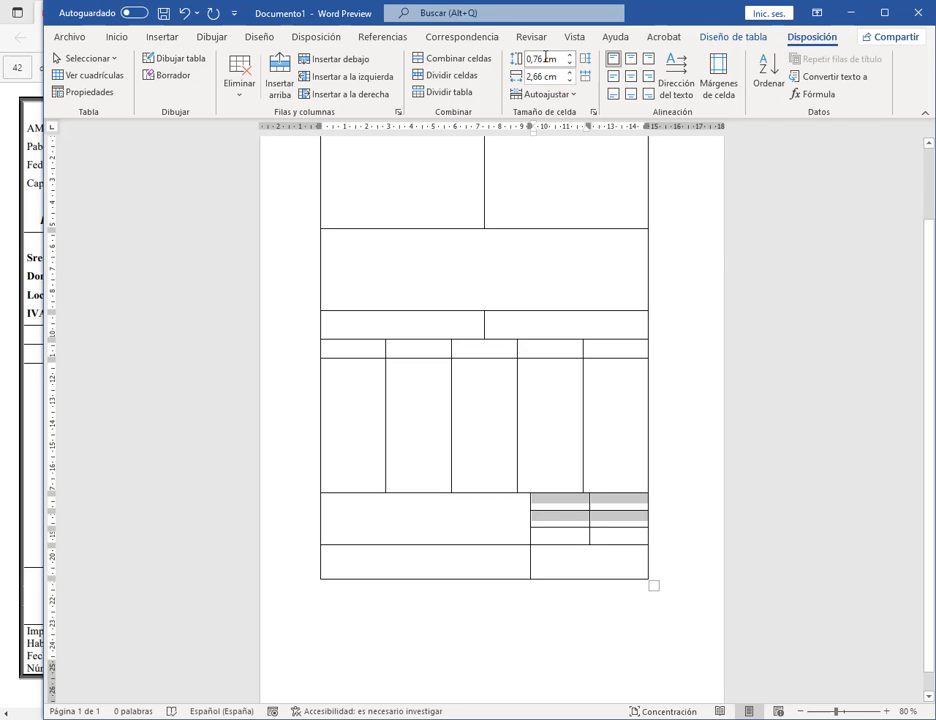
{"action": "left_click", "coordinate": [675, 494]}
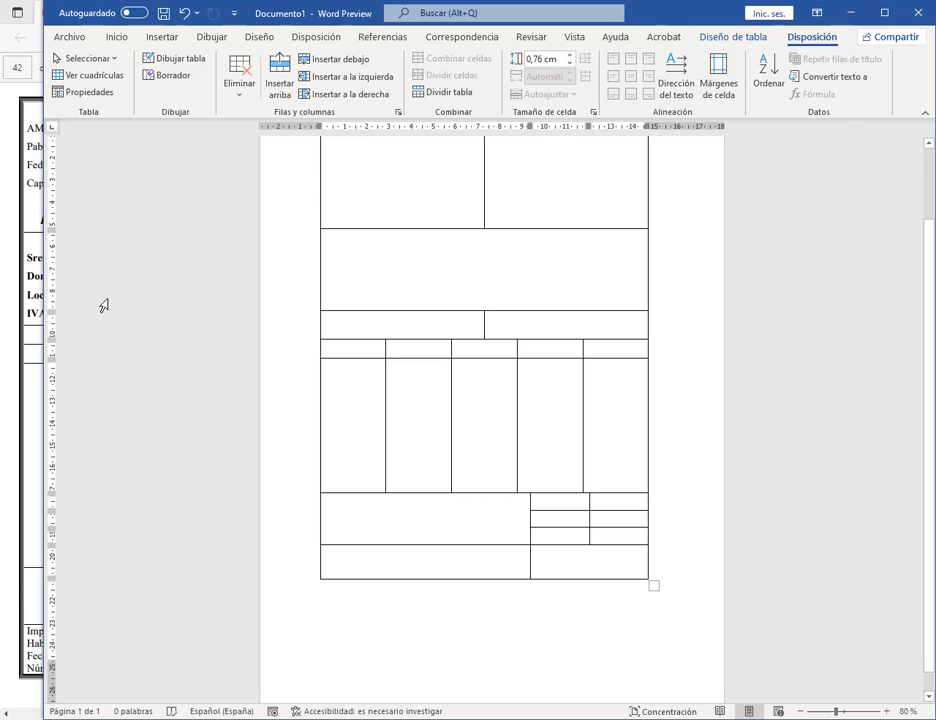
{"action": "left_click_drag", "start_coordinate": [42, 321], "coordinate": [453, 329]}
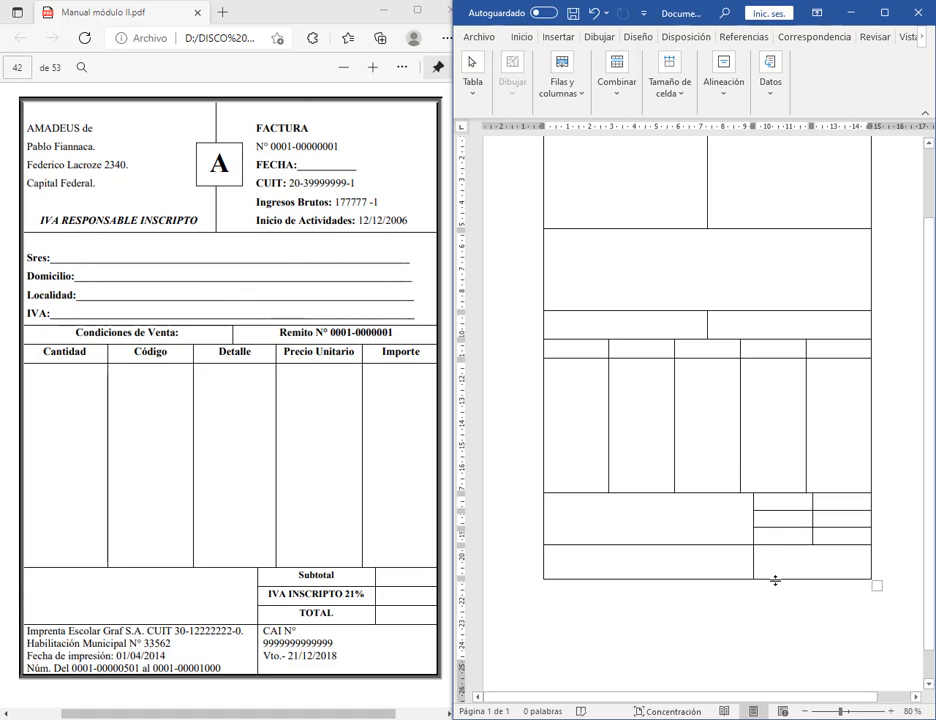
Step: Type the issuer's name, street address and 'IVA RESPONSABLE INSCRIPTO' on separate lines in the first header cell
{"action": "left_click_drag", "start_coordinate": [774, 578], "coordinate": [776, 595]}
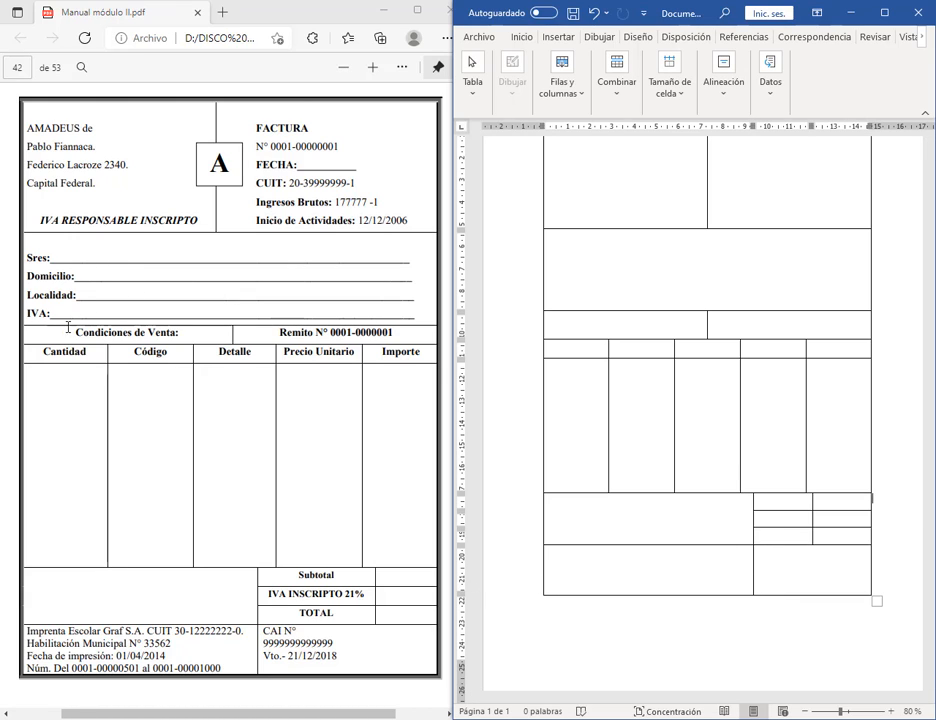
{"action": "scroll", "coordinate": [673, 269], "scroll_direction": "up", "scroll_amount": 3}
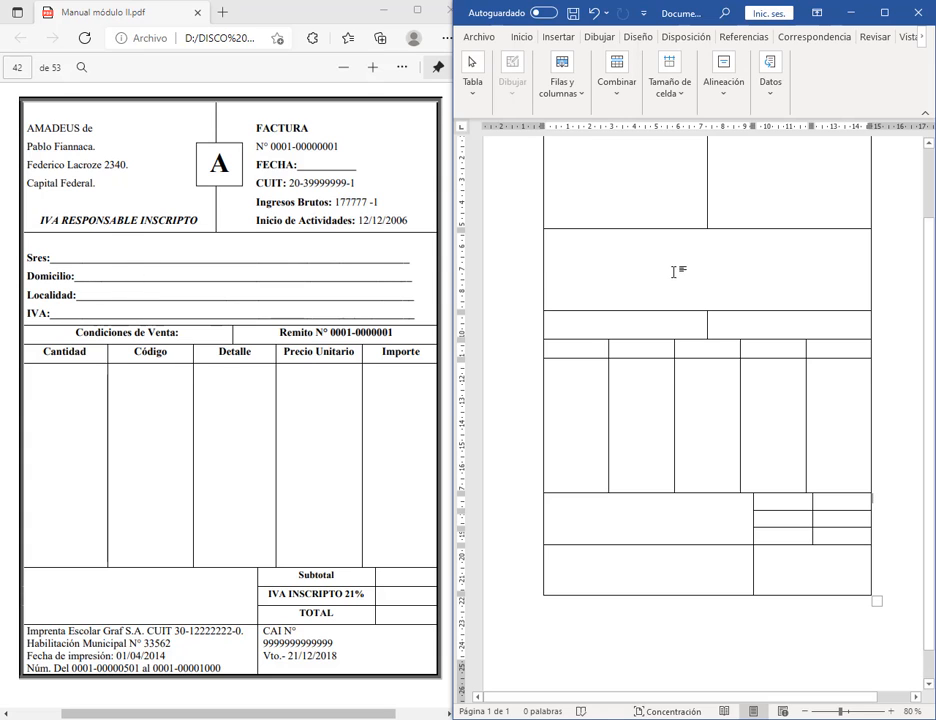
{"action": "type", "text": "A, "}
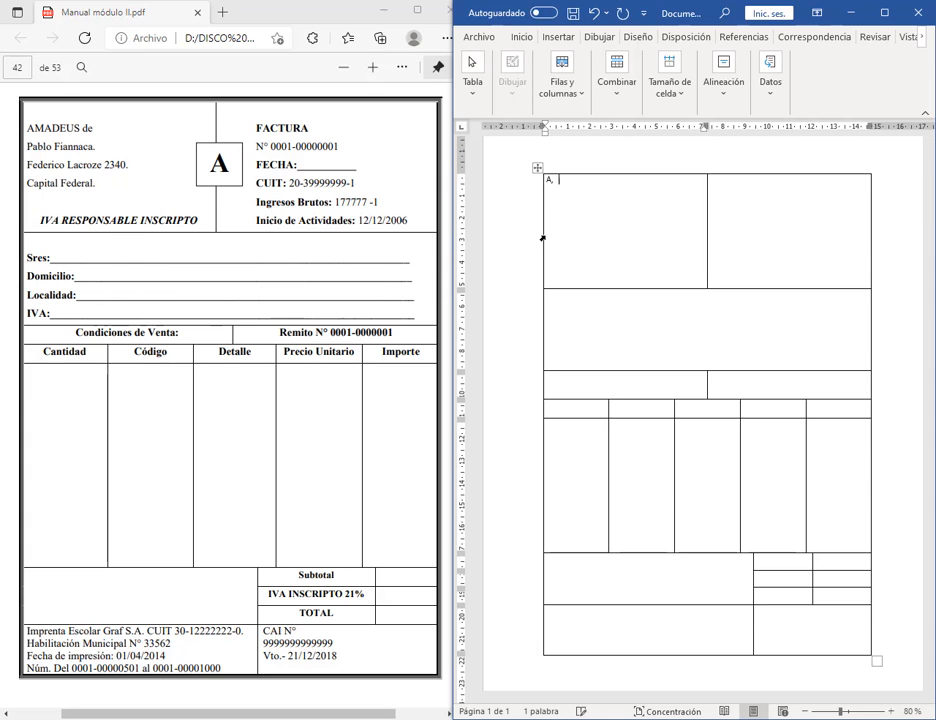
{"action": "type", "text": "DEUS de"}
{"action": "key", "text": "Return"}
{"action": "type", "text": "o Fiannaca."}
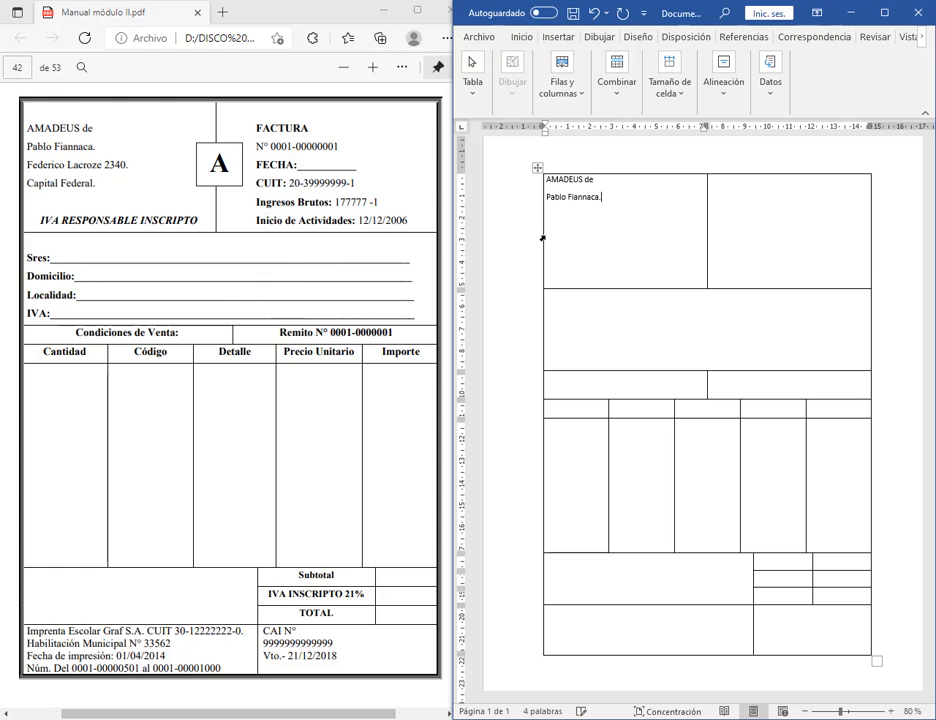
{"action": "key", "text": "Return"}
{"action": "key", "text": "Return"}
{"action": "type", "text": "IVA RESPONSABLE INSCRIPTO"}
Step: In the right header cell, type lines 'FAC1-0000:', 'CUIT:', 'Ingresos Brutos:' and 'Inicio de Actividades;'
{"action": "key", "text": "Tab"}
{"action": "type", "text": "FAC"}
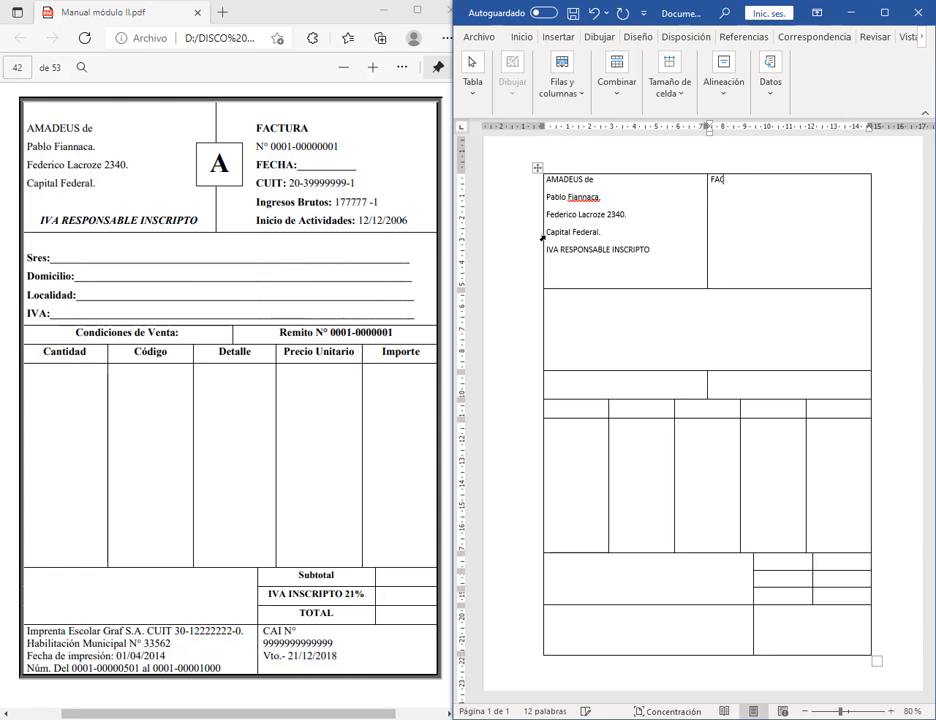
{"action": "type", "text": "1-000000001"}
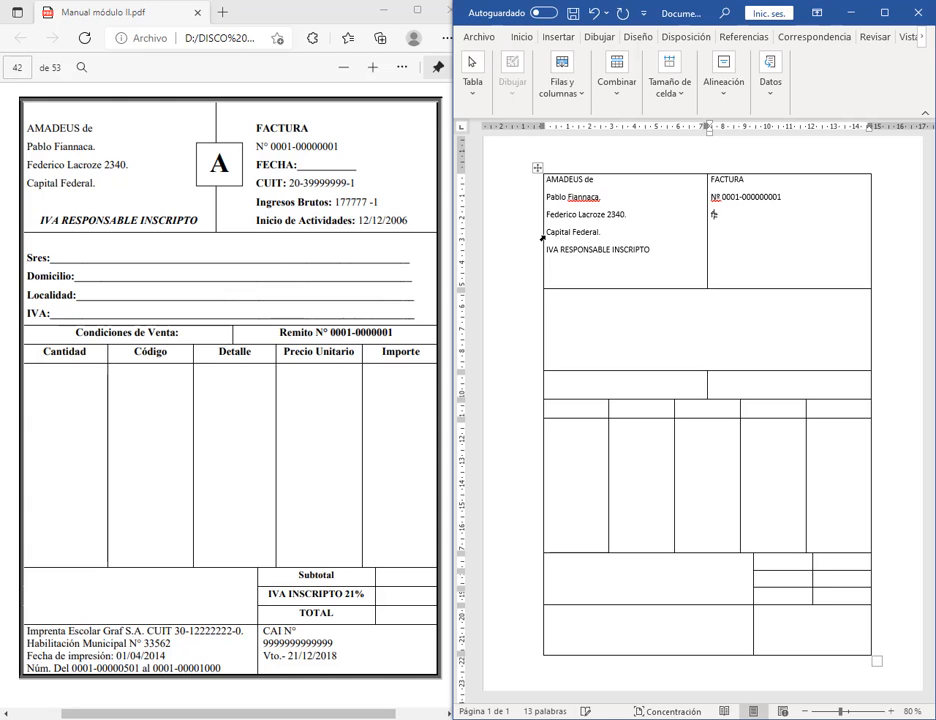
{"action": "type", "text": ":"}
{"action": "key", "text": "Return"}
{"action": "type", "text": "CUIT:"}
{"action": "key", "text": "Return"}
{"action": "type", "text": "Ingresos Brutos:"}
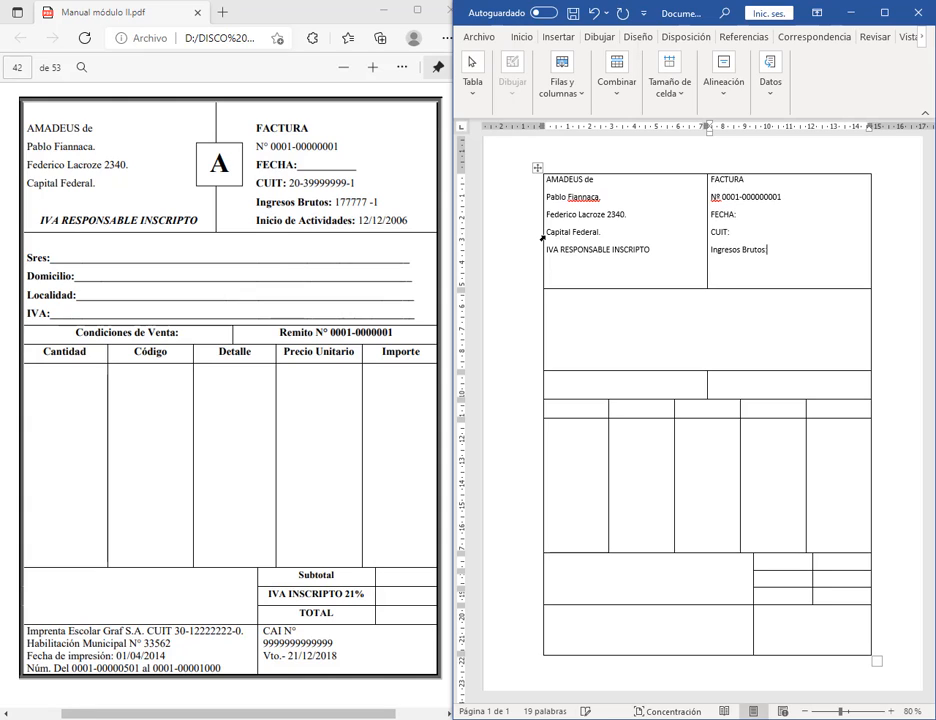
{"action": "key", "text": "Return"}
{"action": "type", "text": "Inicio de Actividades;"}
Step: Fill in the CUIT and Ingresos Brutos numbers, then start 'Sres:' in the customer row
{"action": "left_click", "coordinate": [768, 232]}
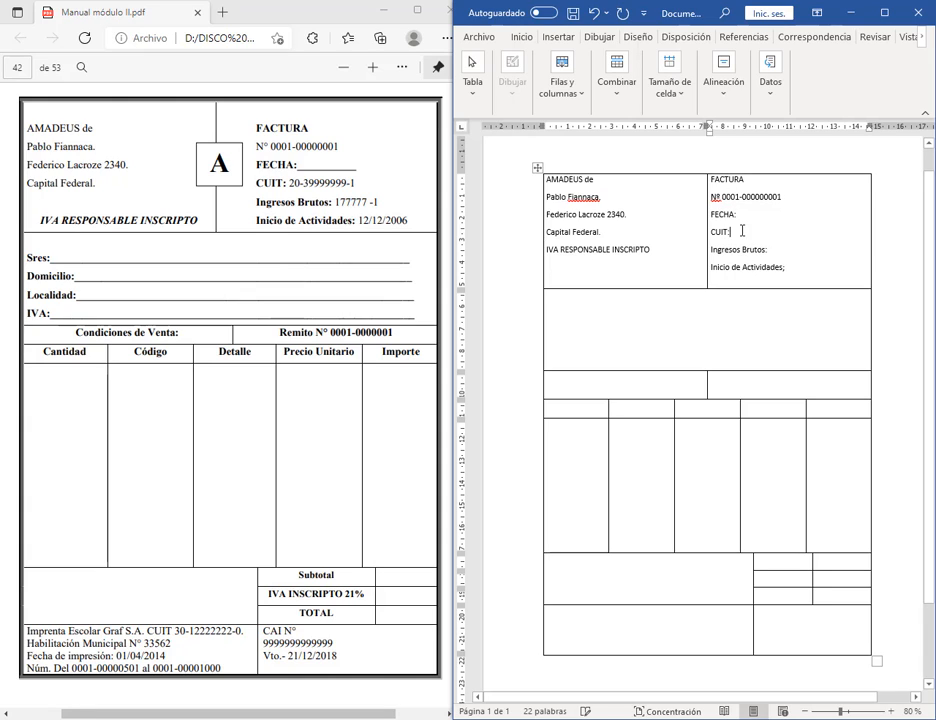
{"action": "type", "text": "20-39999999-1"}
{"action": "key", "text": "Down"}
{"action": "type", "text": "177"}
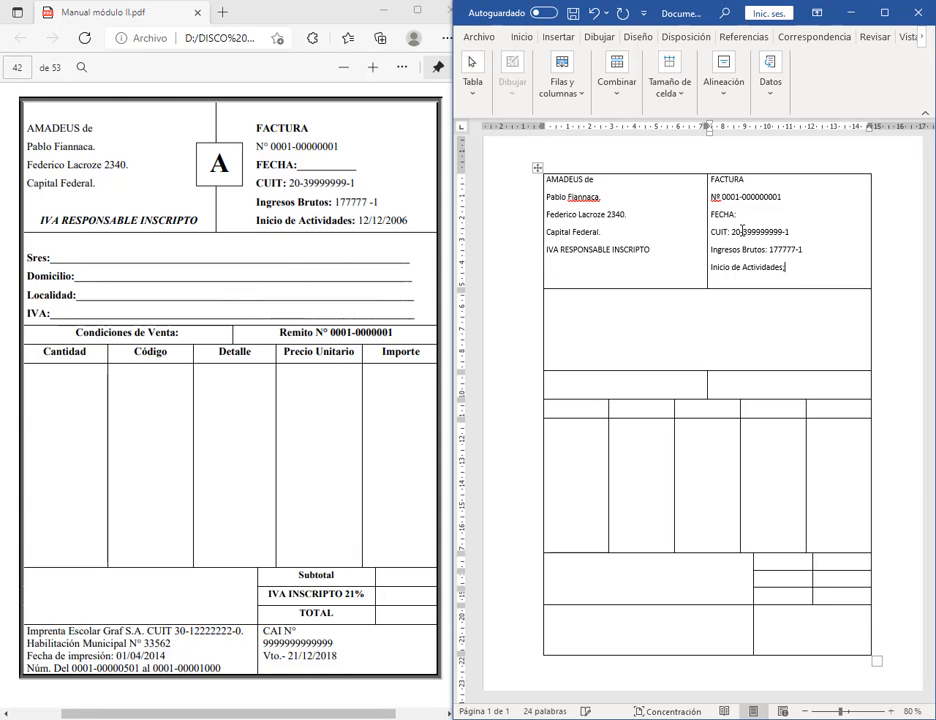
{"action": "type", "text": "12/2006"}
{"action": "left_click", "coordinate": [632, 305]}
{"action": "type", "text": "Sres:"}
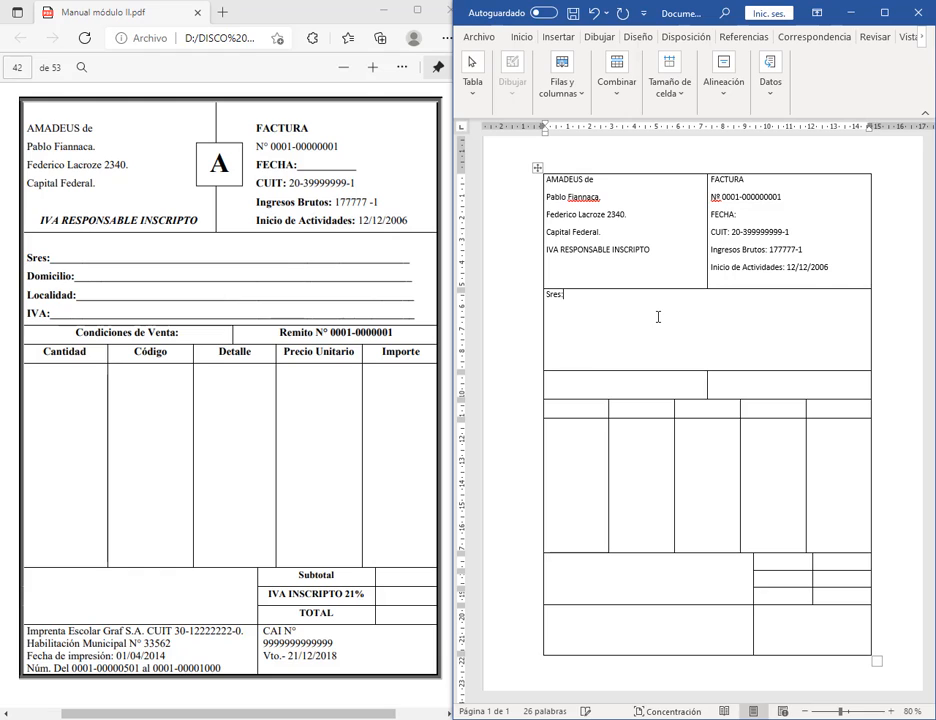
{"action": "left_click", "coordinate": [570, 382]}
{"action": "type", "text": "Condiciones de Venta:"}
{"action": "key", "text": "Tab"}
{"action": "type", "text": "Remito"}
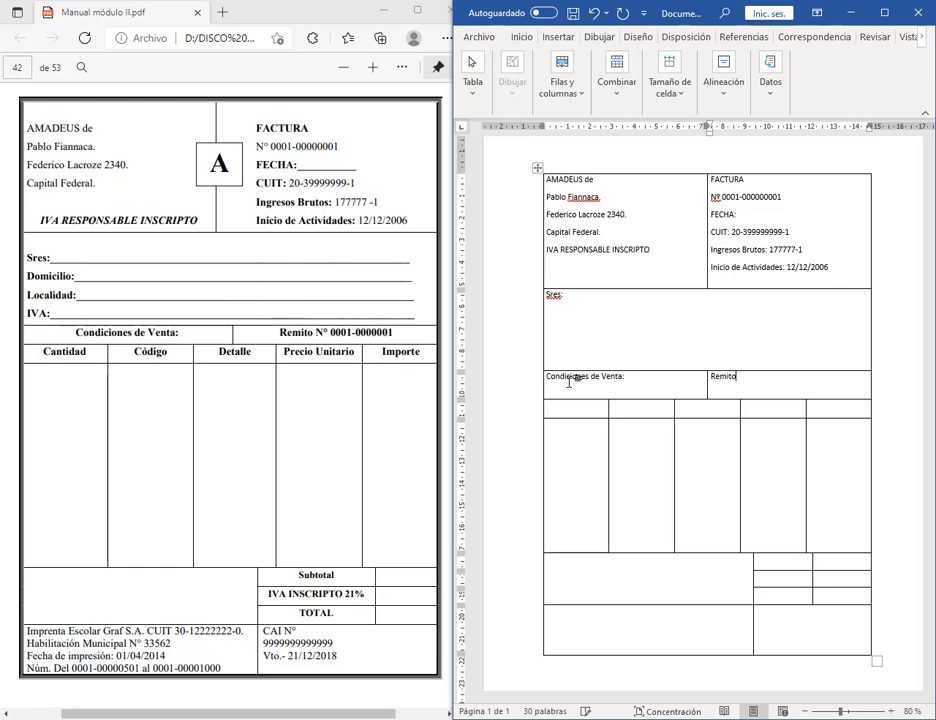
{"action": "type", "text": " Nº 0001-00000001"}
{"action": "key", "text": "Tab"}
{"action": "type", "text": "Cantidad"}
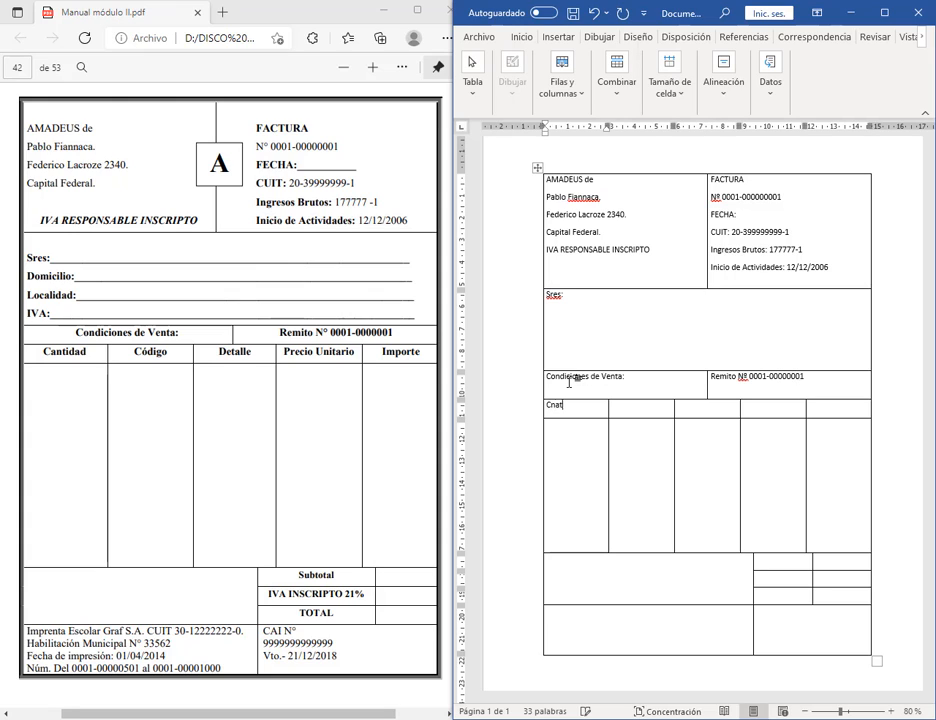
{"action": "key", "text": "Tab"}
{"action": "type", "text": "De"}
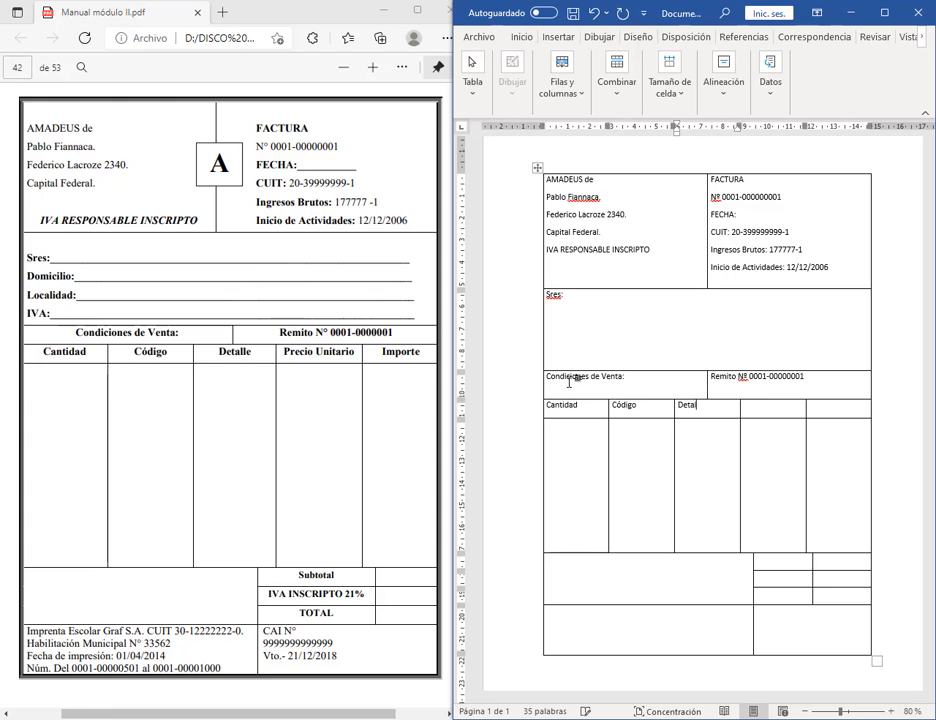
{"action": "key", "text": "Tab"}
{"action": "key", "text": "Tab"}
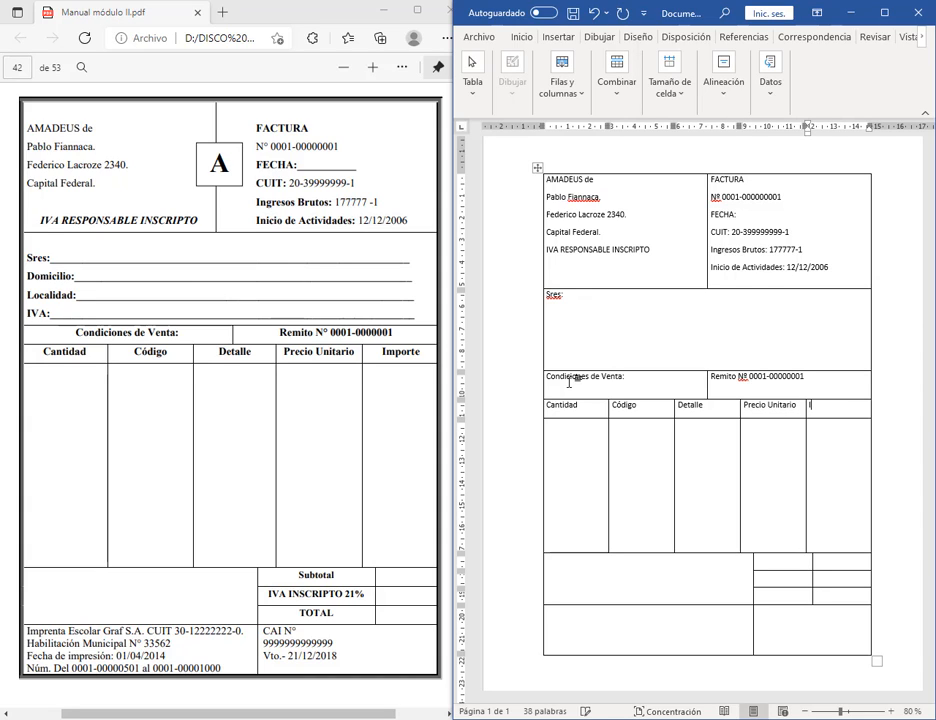
{"action": "type", "text": "Importe"}
Step: Enter the totals labels Subtotal, 'IVA INSCRIPTO 21%' and TOTAL in the totals grid
{"action": "key", "text": "Tab"}
{"action": "key", "text": "Tab"}
{"action": "key", "text": "Tab"}
{"action": "key", "text": "Tab"}
{"action": "key", "text": "Tab"}
{"action": "key", "text": "Tab"}
{"action": "key", "text": "Tab"}
{"action": "type", "text": "Subtotal"}
{"action": "key", "text": "Tab"}
{"action": "key", "text": "Tab"}
{"action": "type", "text": "IVA INSCRIPTO 21%"}
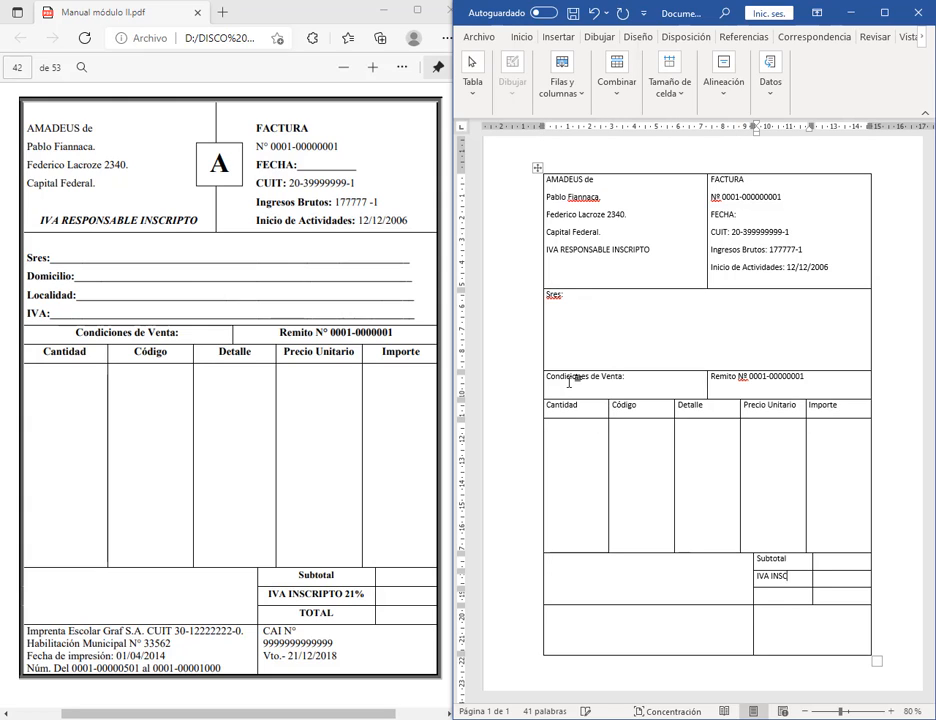
{"action": "key", "text": "Tab"}
{"action": "key", "text": "Tab"}
{"action": "type", "text": "TOTAL"}
{"action": "key", "text": "Tab"}
{"action": "key", "text": "Tab"}
Step: Type the printer footer lines (print date 01/04/2014, number range) and CAI 'C9999999 21/12'
{"action": "type", "text": "Imprenta Escolar Gr"}
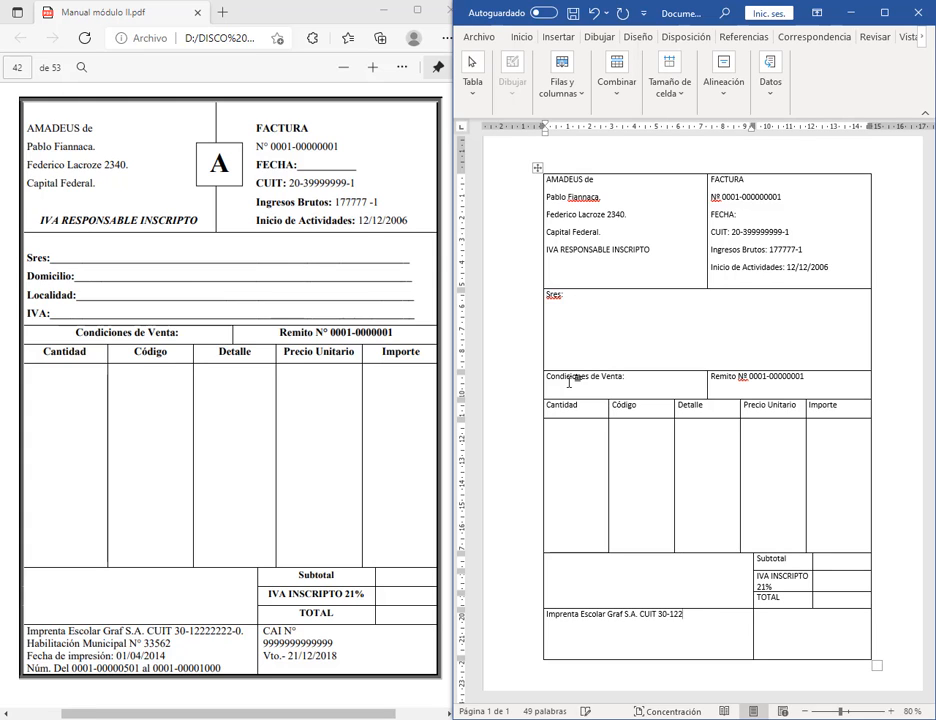
{"action": "type", "text": "af S.A. CUIT 30-12222222-0."}
{"action": "key", "text": "Return"}
{"action": "type", "text": "Habilitación Mu"}
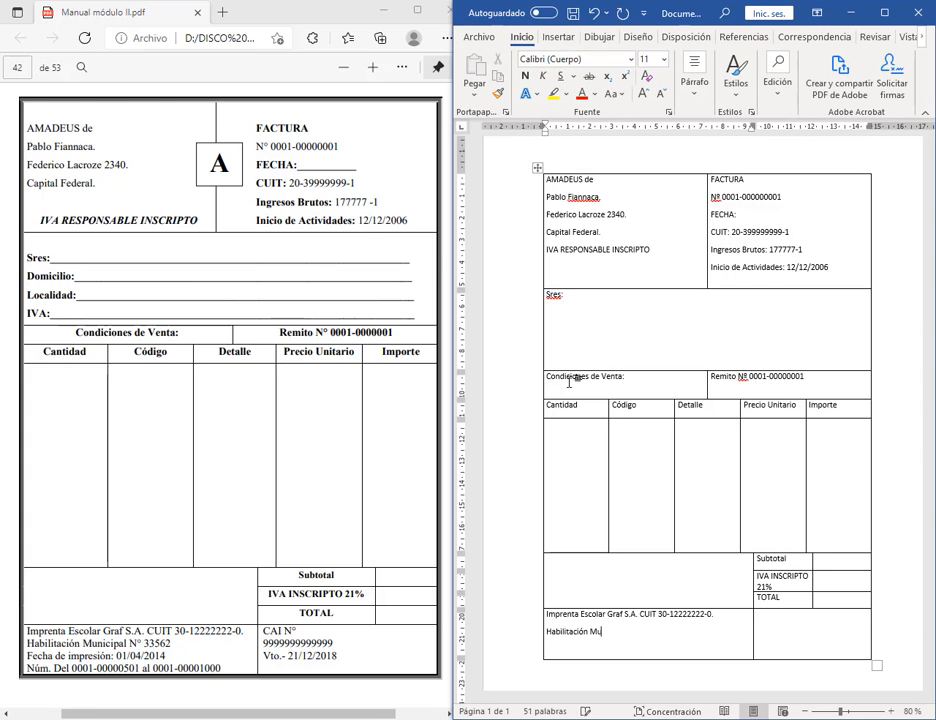
{"action": "type", "text": "nicipal Nº 33562"}
{"action": "key", "text": "Return"}
{"action": "type", "text": "Fecha de impresión: 01"}
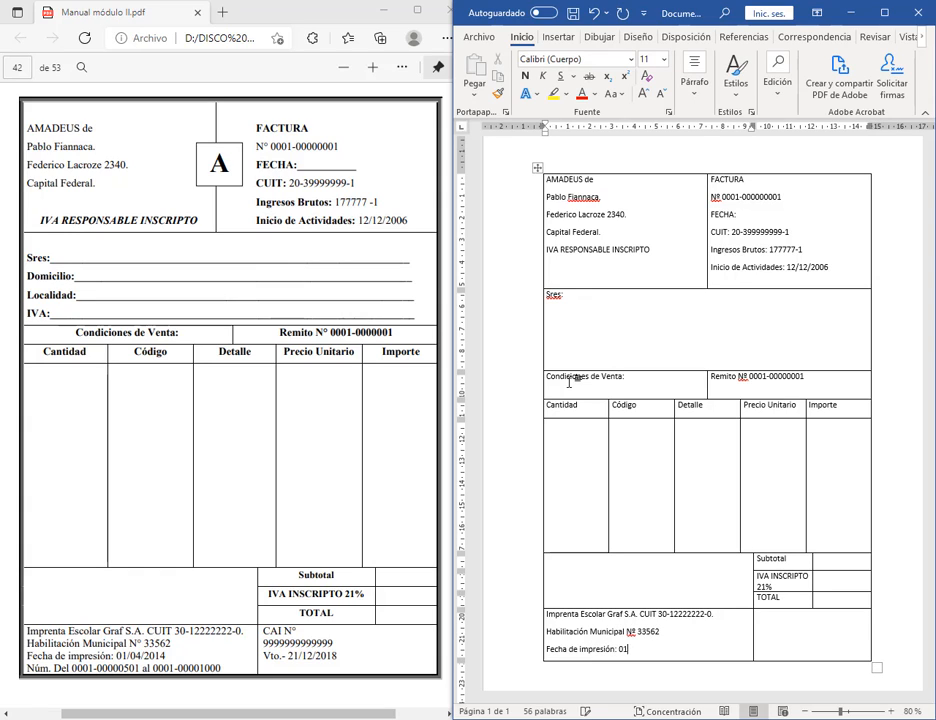
{"action": "type", "text": "/04/2014"}
{"action": "key", "text": "Return"}
{"action": "type", "text": "Núm. Del 0001-"}
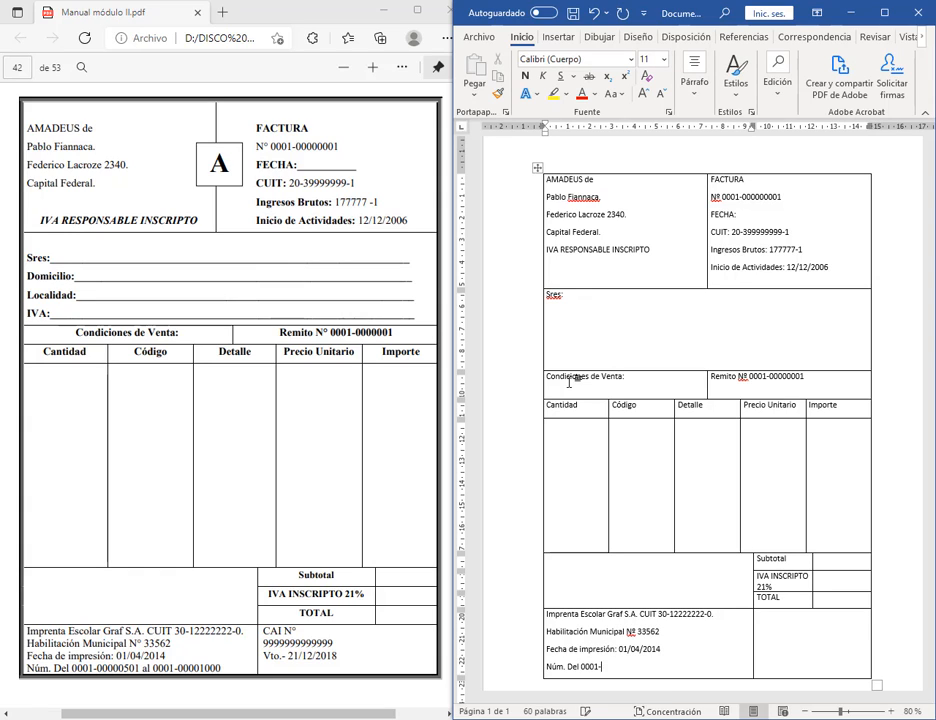
{"action": "type", "text": "00000501 al 0001-000001000"}
{"action": "key", "text": "Tab"}
{"action": "type", "text": "C"}
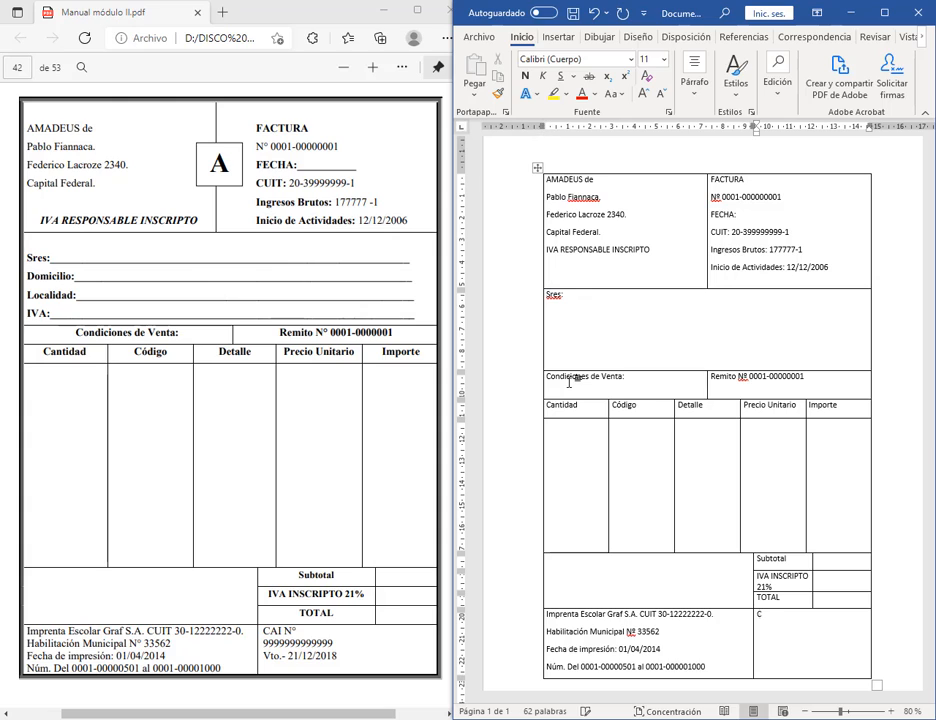
{"action": "type", "text": "9999999"}
{"action": "type", "text": " 21/12/2018"}
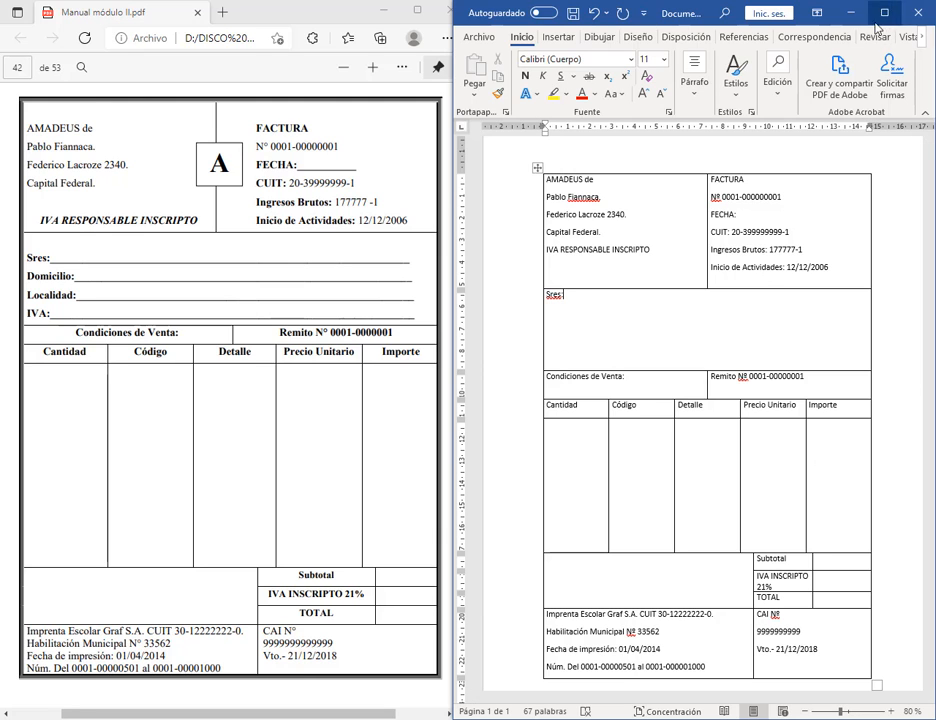
Step: Widen Word and shorten the FACTURA header row so the lower rows move up
{"action": "left_click_drag", "start_coordinate": [451, 182], "coordinate": [58, 182]}
{"action": "left_click", "coordinate": [598, 283]}
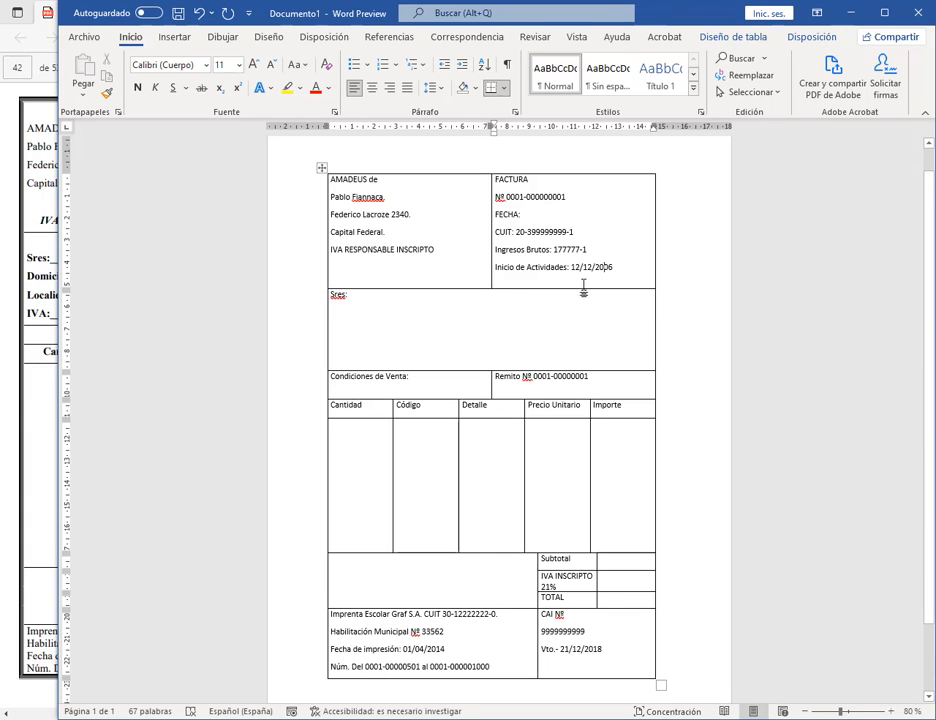
{"action": "left_click_drag", "start_coordinate": [547, 289], "coordinate": [548, 279]}
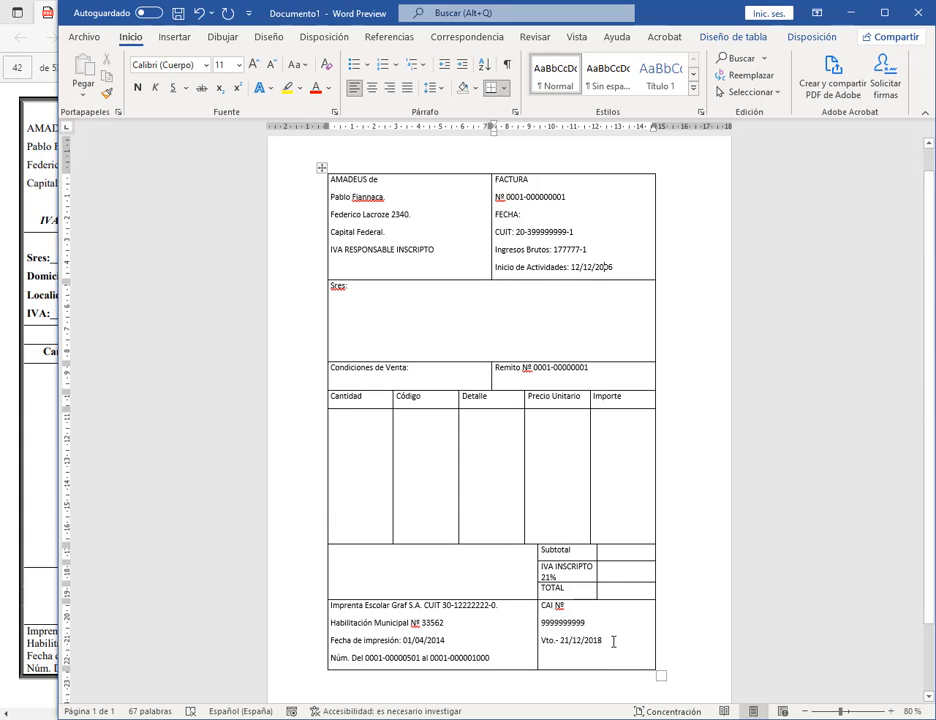
Step: Add an empty line below the numbering range, zoom to 100% and shorten the bottom row
{"action": "left_click", "coordinate": [498, 659]}
{"action": "key", "text": "Return"}
{"action": "key", "text": "Return"}
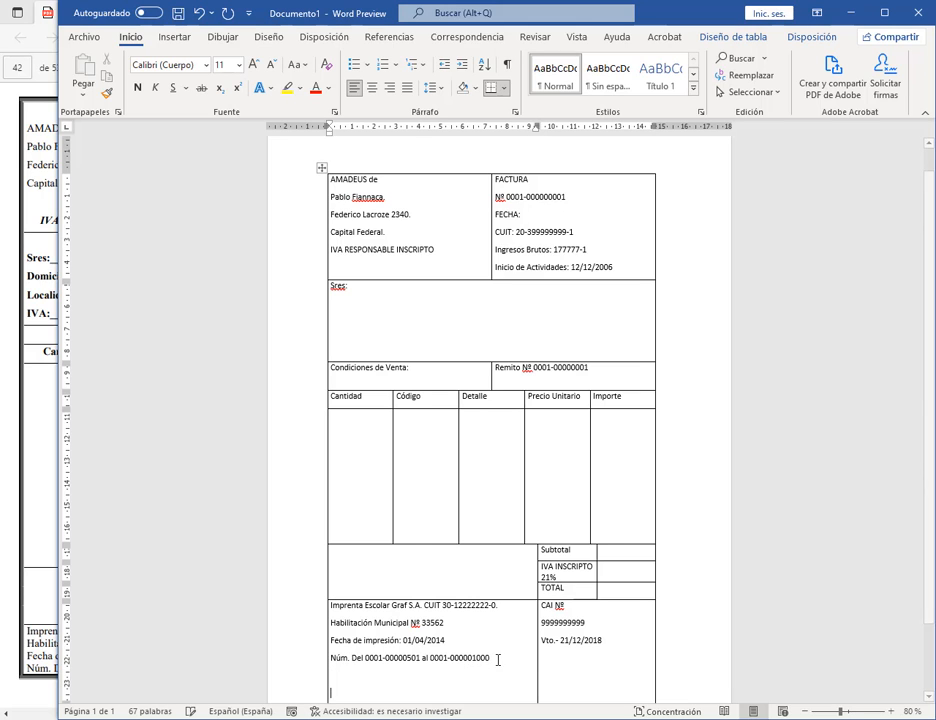
{"action": "scroll", "coordinate": [760, 620], "scroll_direction": "down", "scroll_amount": 1}
{"action": "left_click", "coordinate": [886, 711]}
{"action": "left_click", "coordinate": [886, 711]}
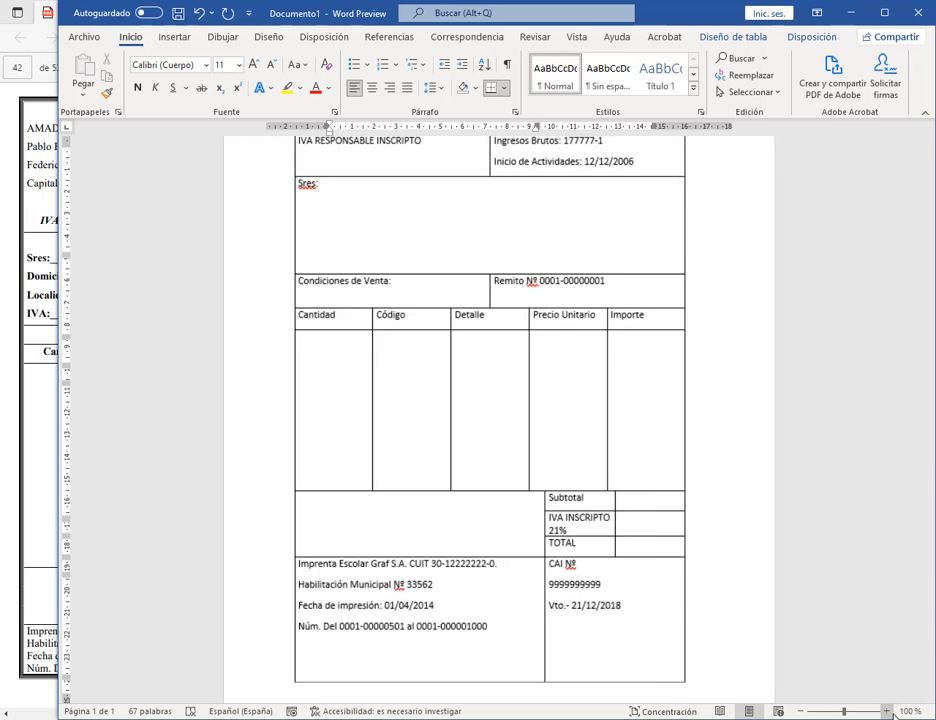
{"action": "left_click", "coordinate": [639, 524]}
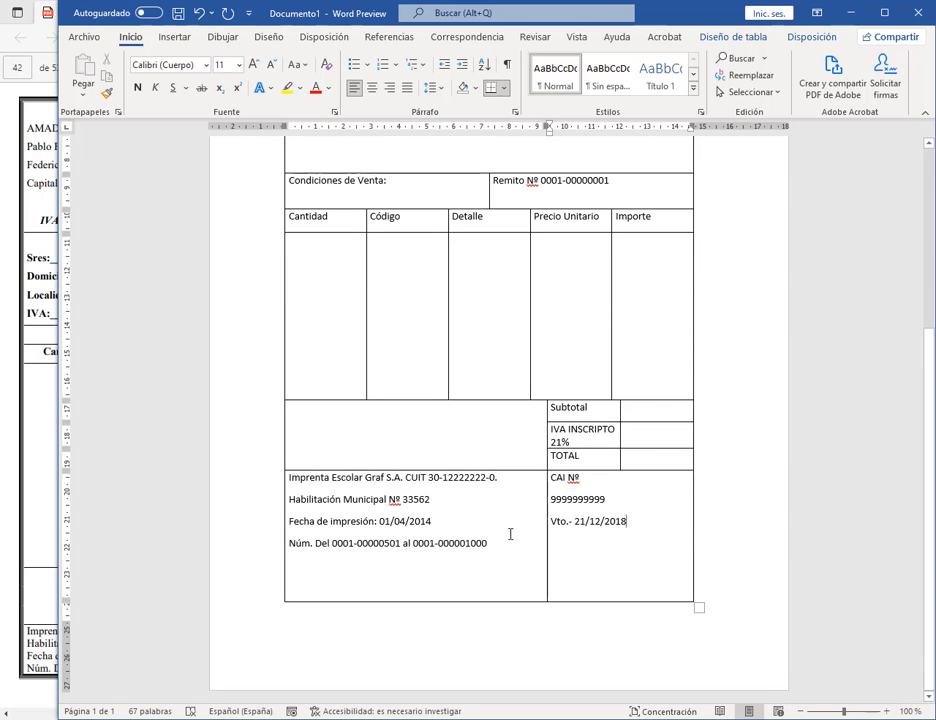
{"action": "left_click_drag", "start_coordinate": [505, 601], "coordinate": [427, 558]}
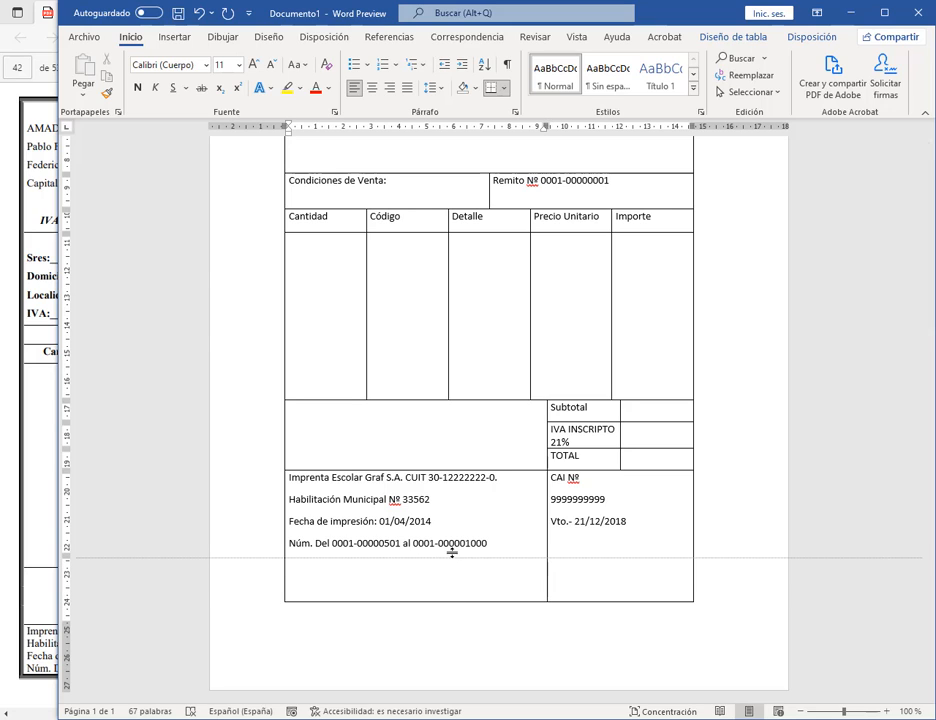
Step: Delete the extra empty lines in the bottom-left cell, checking them with formatting marks
{"action": "left_click", "coordinate": [609, 556]}
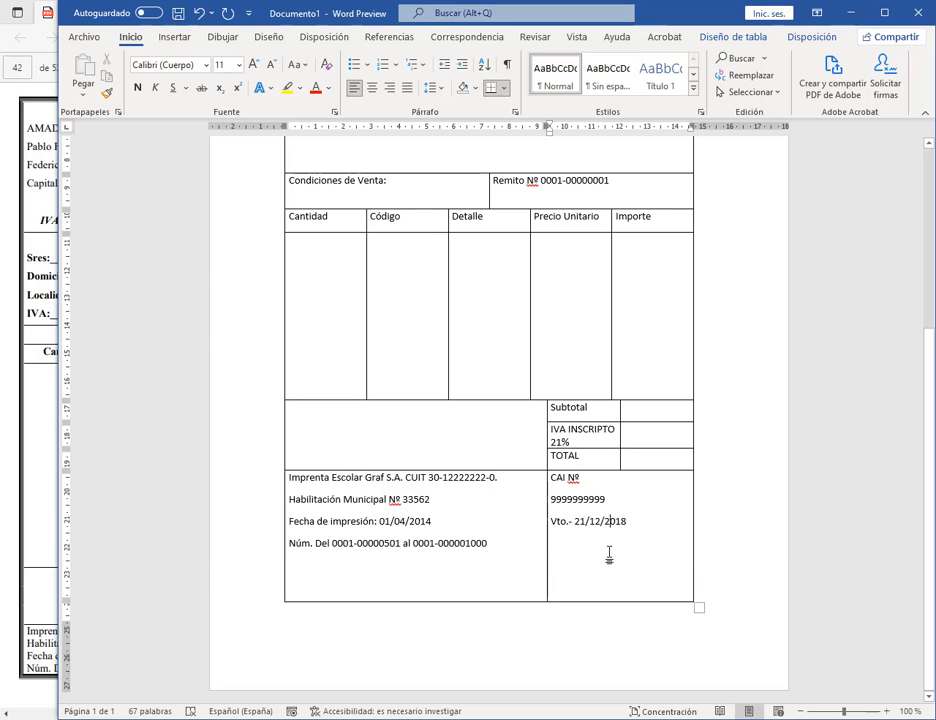
{"action": "left_click", "coordinate": [668, 533]}
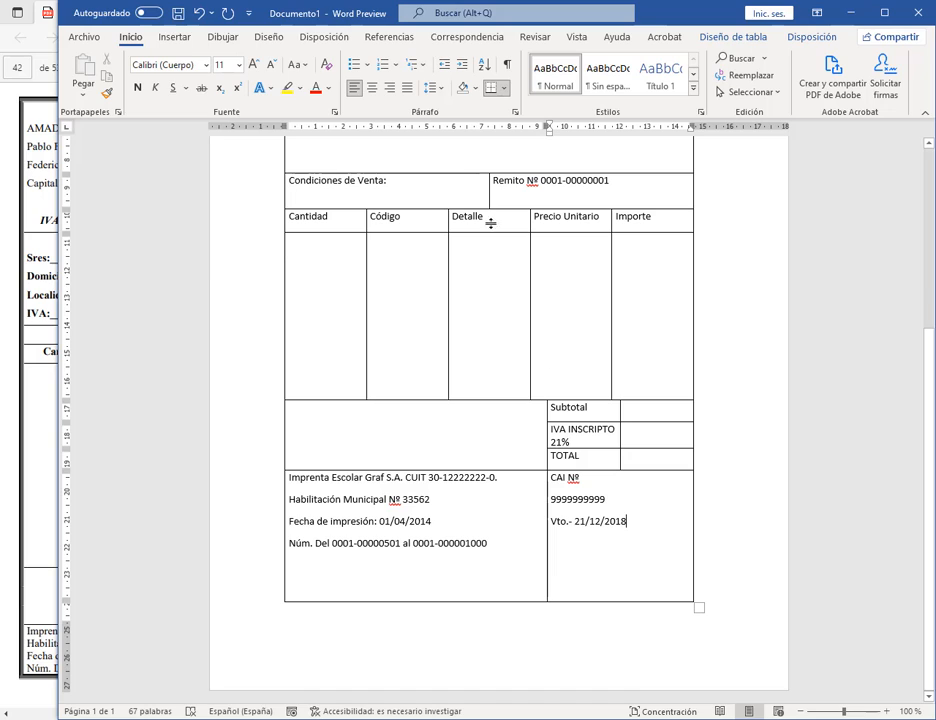
{"action": "left_click", "coordinate": [507, 64]}
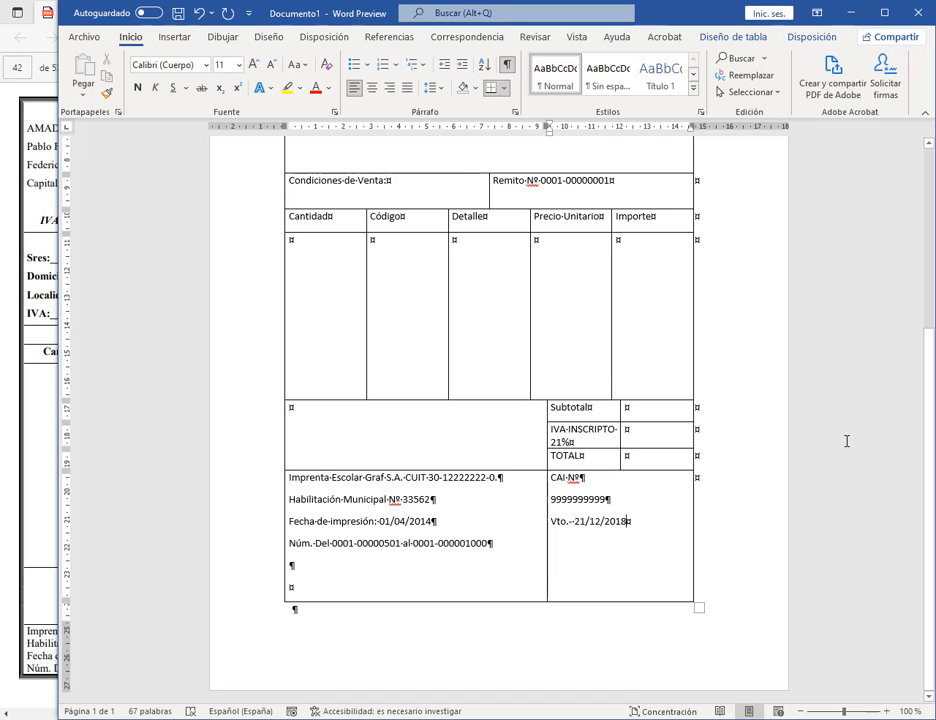
{"action": "left_click", "coordinate": [311, 568]}
{"action": "left_click", "coordinate": [508, 63]}
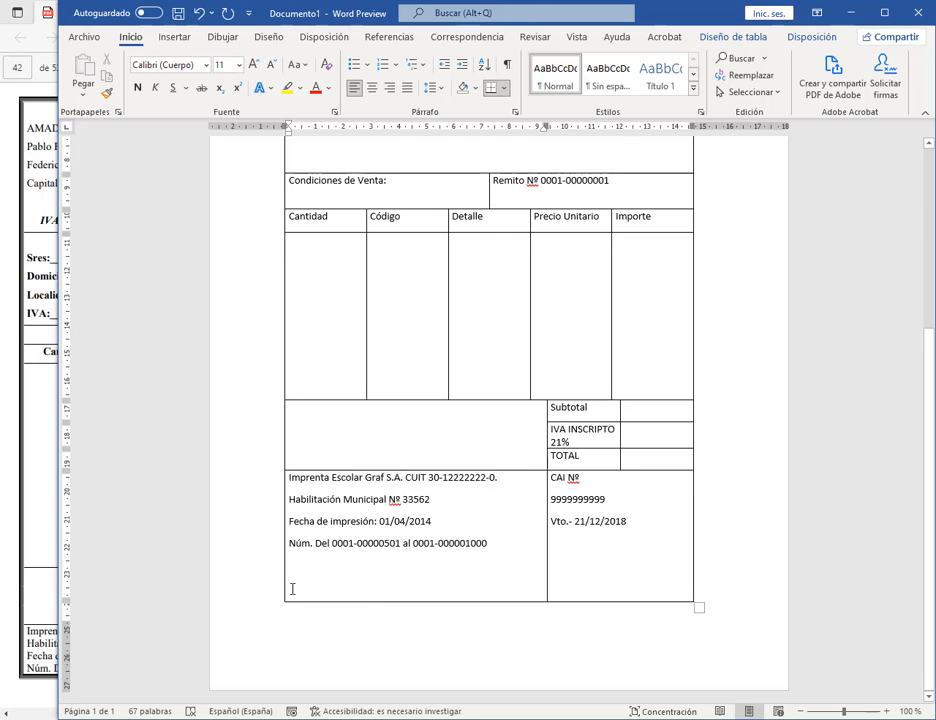
{"action": "left_click", "coordinate": [334, 590]}
{"action": "key", "text": "BackSpace"}
{"action": "key", "text": "BackSpace"}
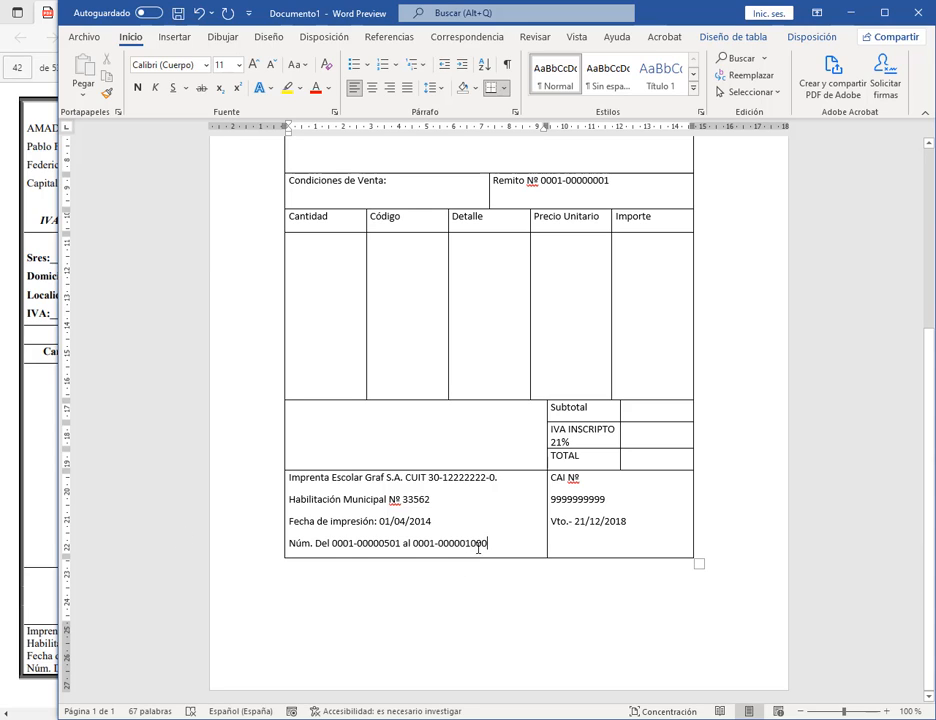
Step: Remove the empty line under the Vto. date and the stray last line in the bottom-left cell
{"action": "left_click", "coordinate": [646, 532]}
{"action": "key", "text": "Return"}
{"action": "key", "text": "BackSpace"}
{"action": "left_click", "coordinate": [502, 545]}
{"action": "key", "text": "Return"}
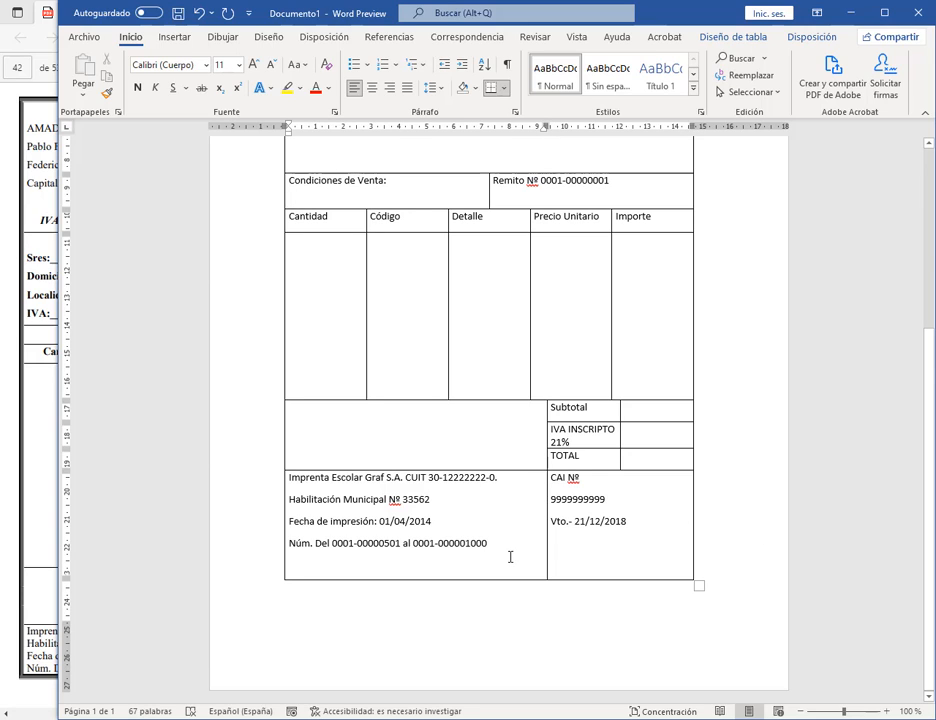
{"action": "left_click", "coordinate": [656, 515]}
{"action": "left_click", "coordinate": [302, 572]}
{"action": "key", "text": "BackSpace"}
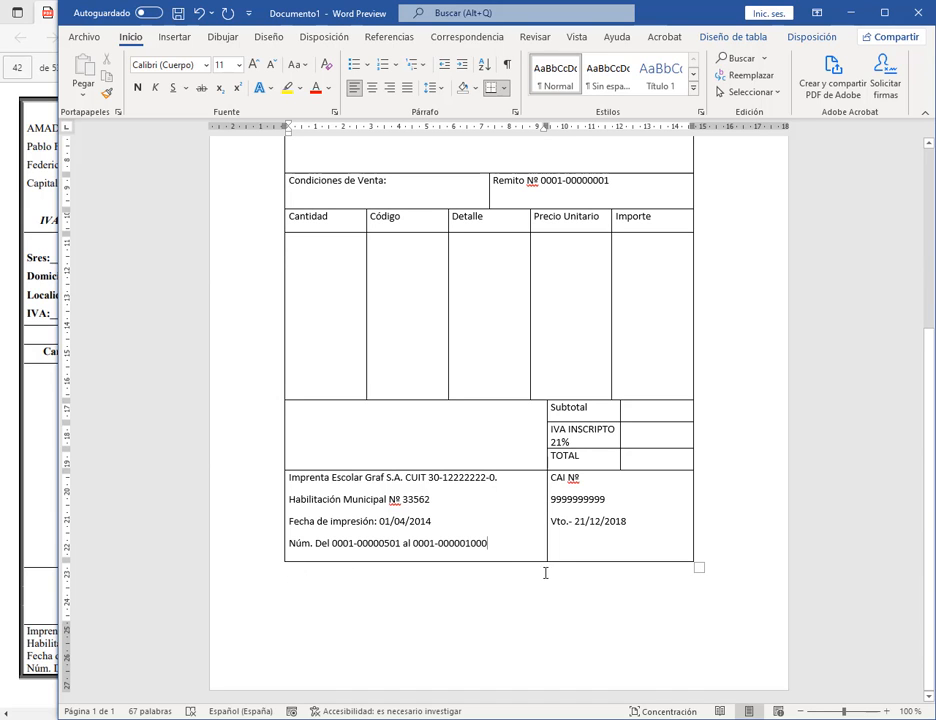
{"action": "scroll", "coordinate": [240, 424], "scroll_direction": "up", "scroll_amount": 3}
{"action": "left_click_drag", "start_coordinate": [69, 524], "coordinate": [218, 524]}
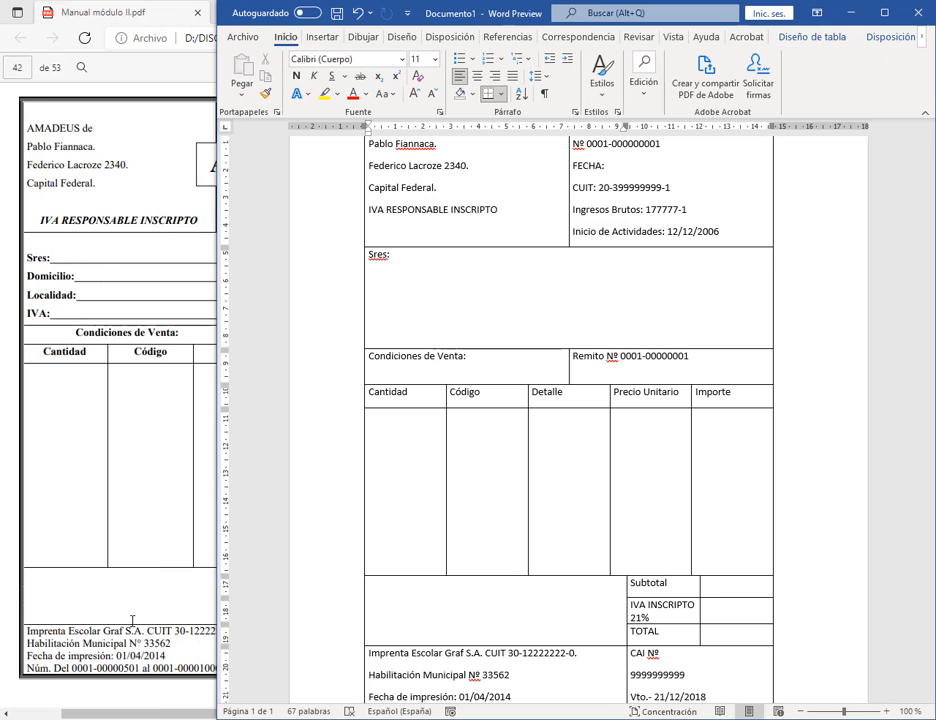
Step: Give the four printer-detail lines Sencillo line spacing and 0 pto space after
{"action": "scroll", "coordinate": [435, 515], "scroll_direction": "down", "scroll_amount": 3}
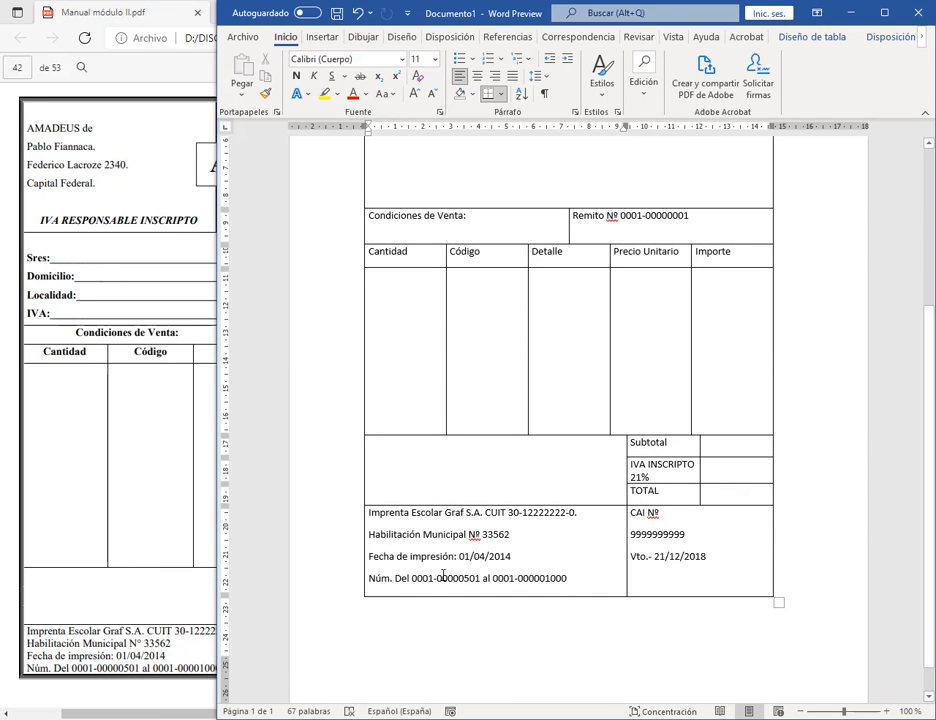
{"action": "left_click_drag", "start_coordinate": [591, 579], "coordinate": [370, 514]}
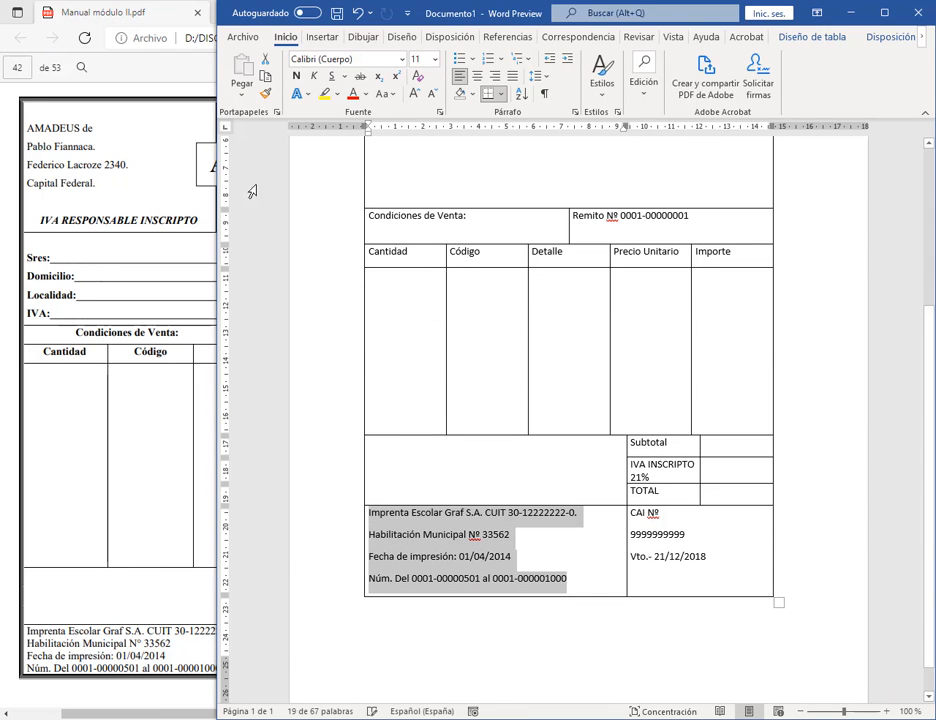
{"action": "left_click_drag", "start_coordinate": [217, 146], "coordinate": [96, 146]}
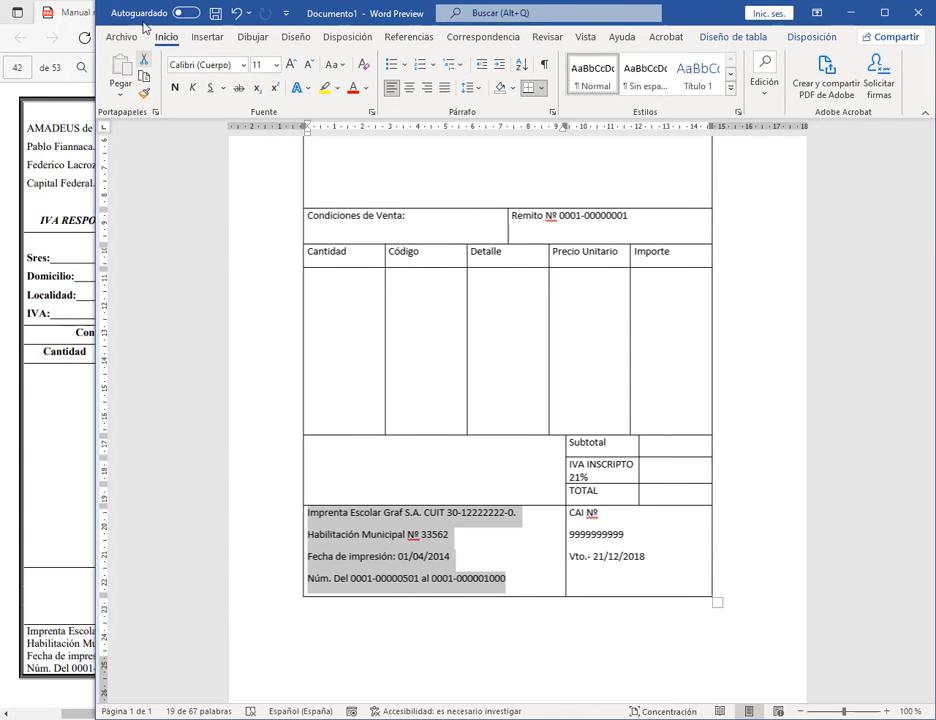
{"action": "left_click", "coordinate": [552, 112]}
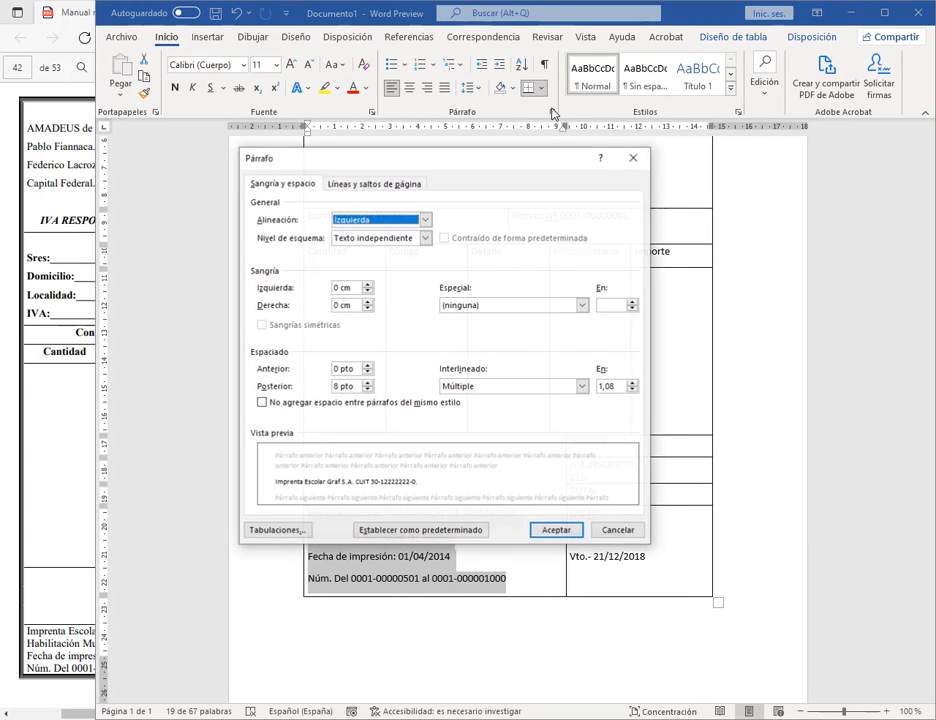
{"action": "left_click", "coordinate": [470, 388]}
{"action": "left_click", "coordinate": [477, 399]}
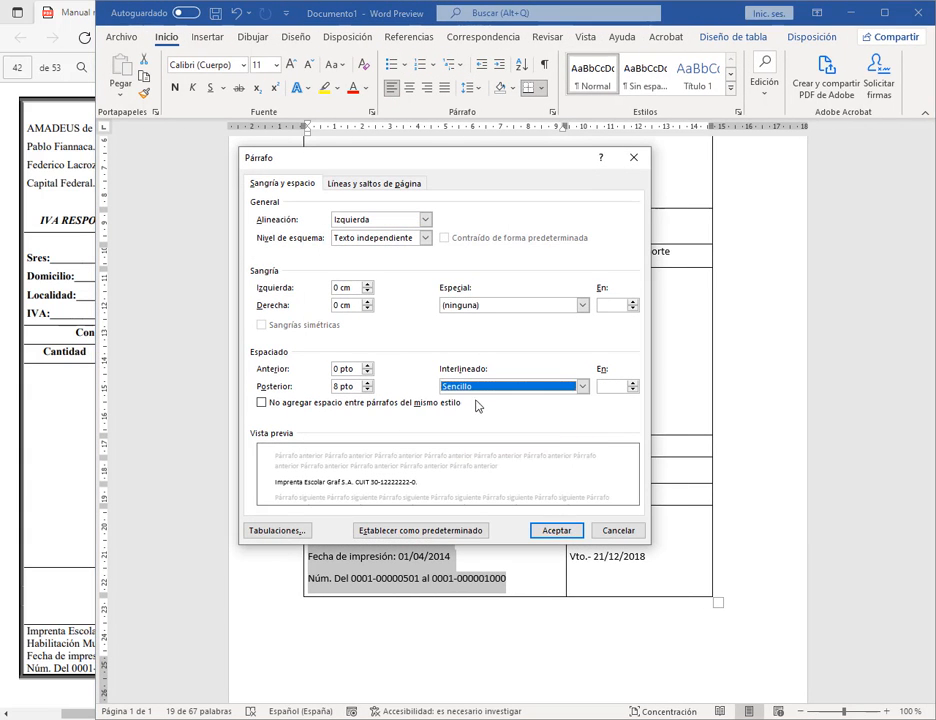
{"action": "left_click", "coordinate": [554, 530]}
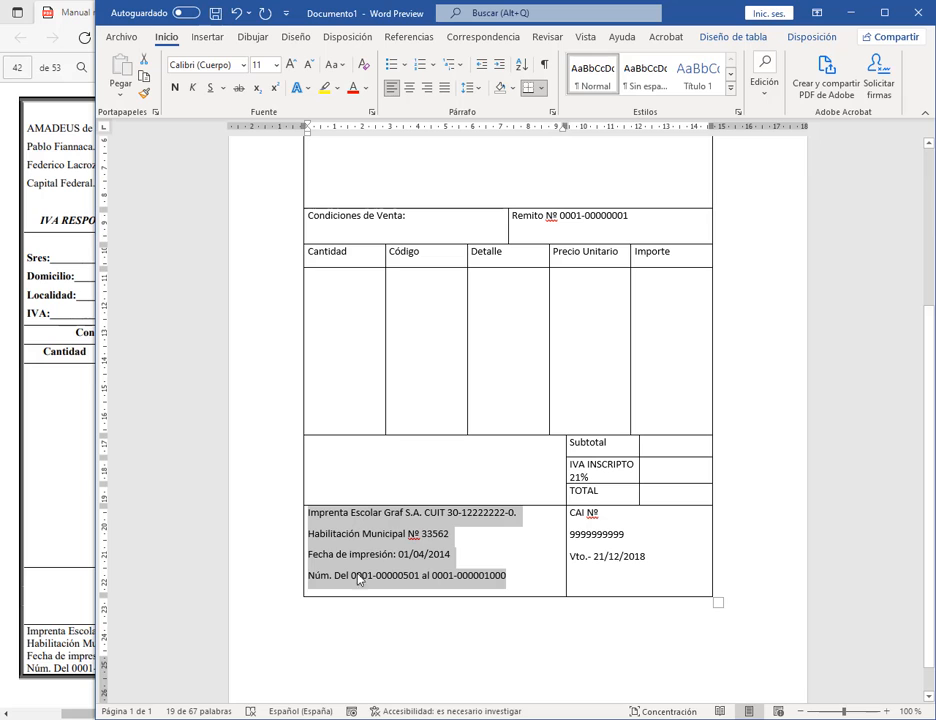
{"action": "left_click", "coordinate": [551, 114]}
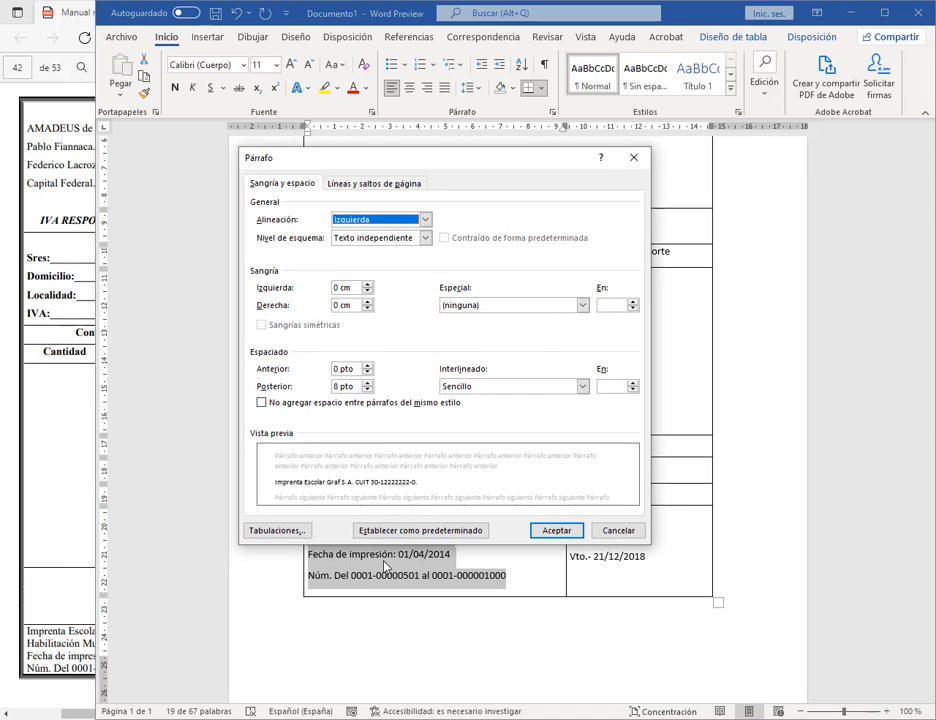
{"action": "left_click", "coordinate": [367, 383]}
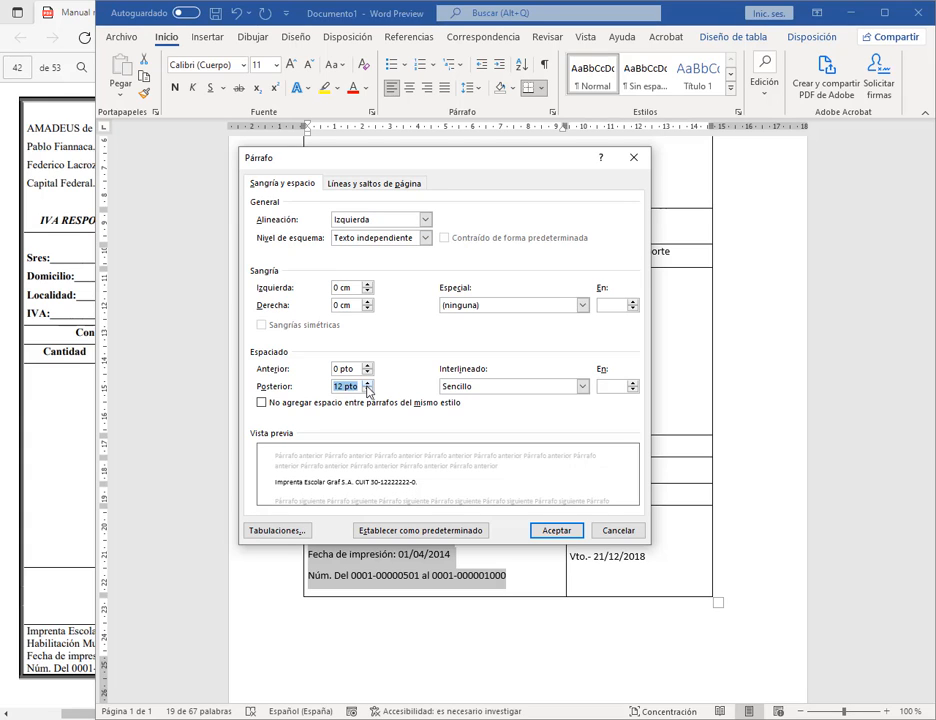
{"action": "left_click", "coordinate": [367, 390]}
{"action": "left_click", "coordinate": [367, 390]}
{"action": "left_click", "coordinate": [563, 531]}
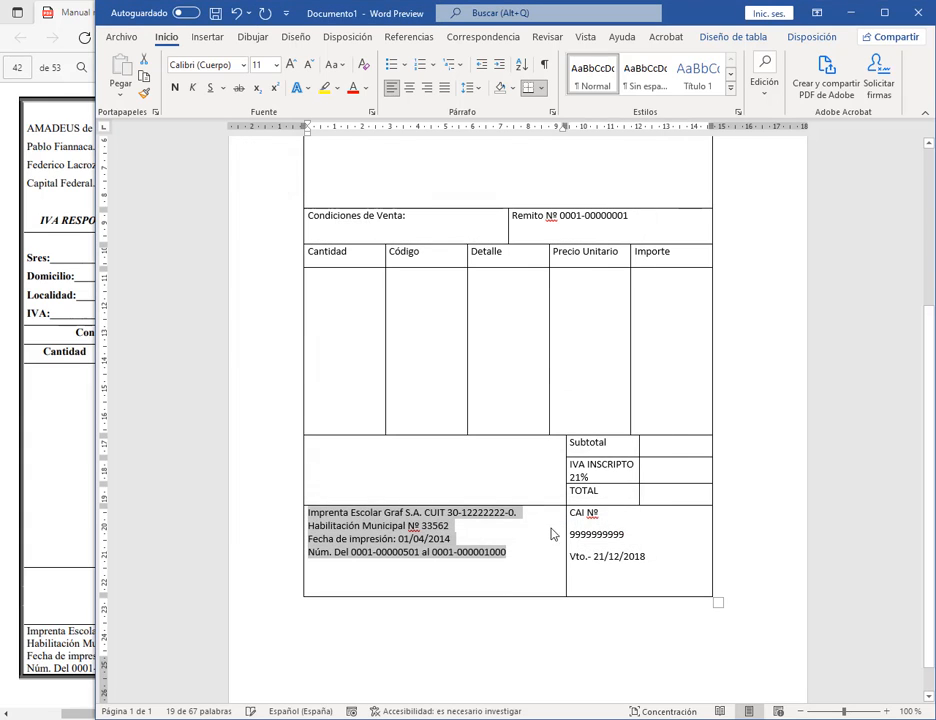
{"action": "left_click", "coordinate": [660, 582]}
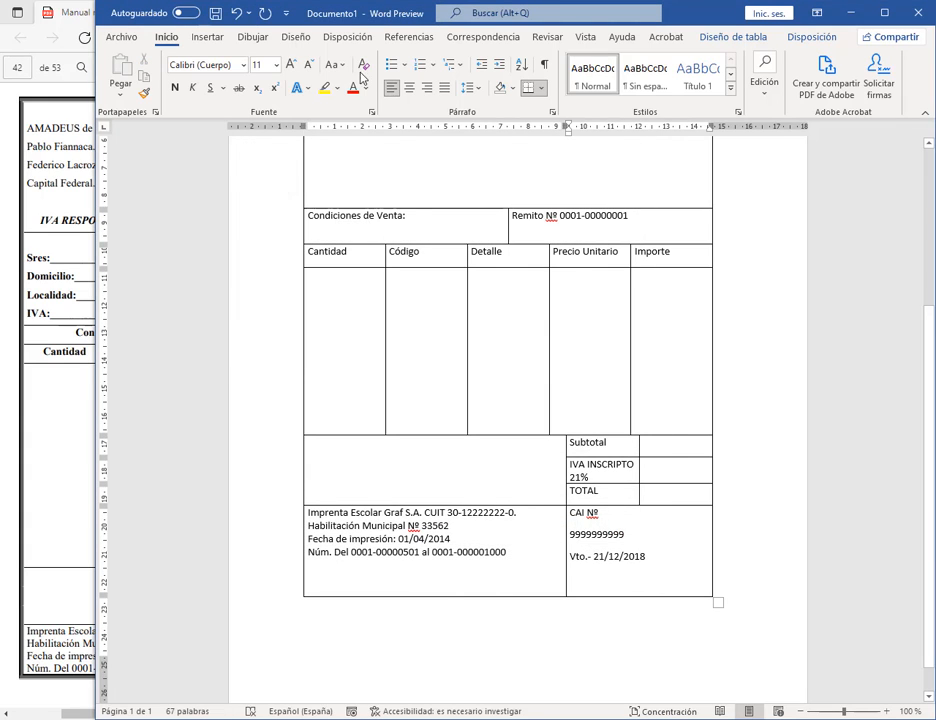
Step: Give both bottom-row cells single line spacing with 0 pto after
{"action": "left_click_drag", "start_coordinate": [96, 152], "coordinate": [142, 260]}
{"action": "left_click_drag", "start_coordinate": [675, 556], "coordinate": [579, 514]}
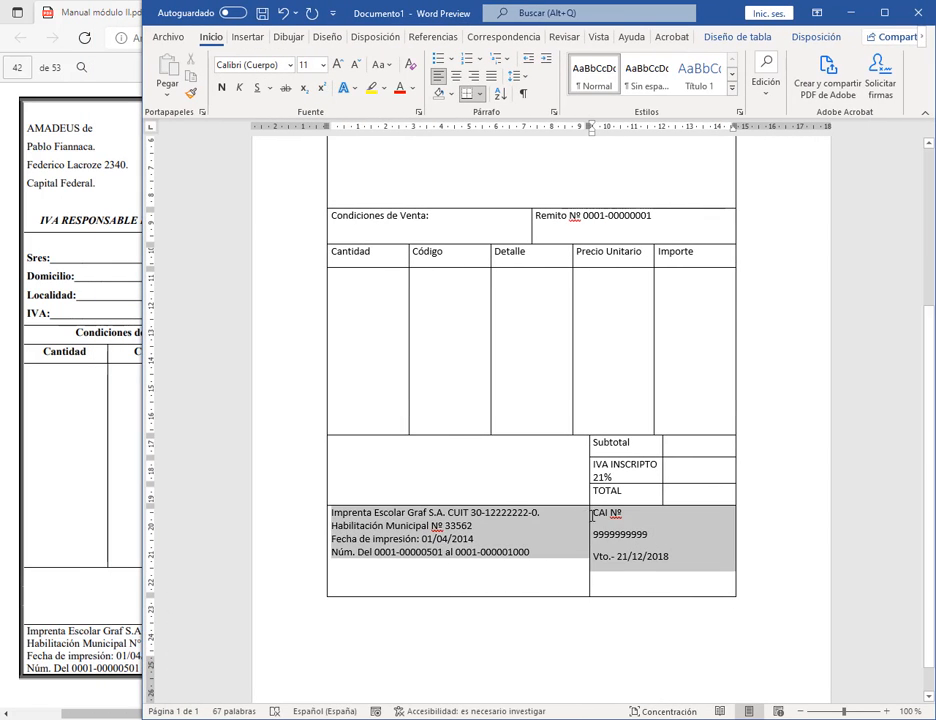
{"action": "left_click", "coordinate": [553, 112]}
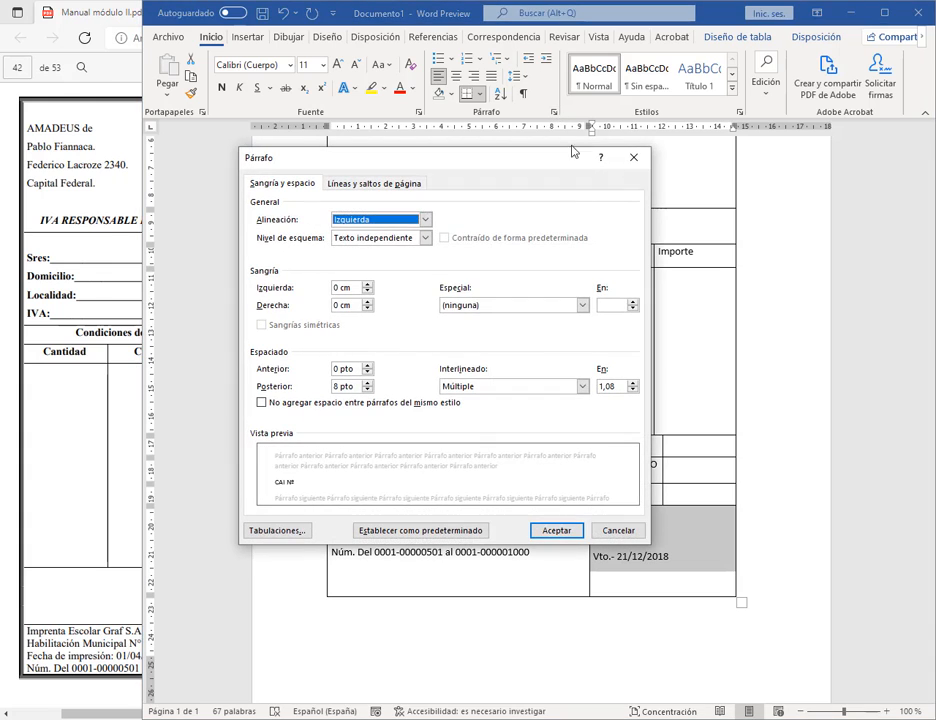
{"action": "left_click", "coordinate": [510, 386]}
{"action": "left_click", "coordinate": [480, 397]}
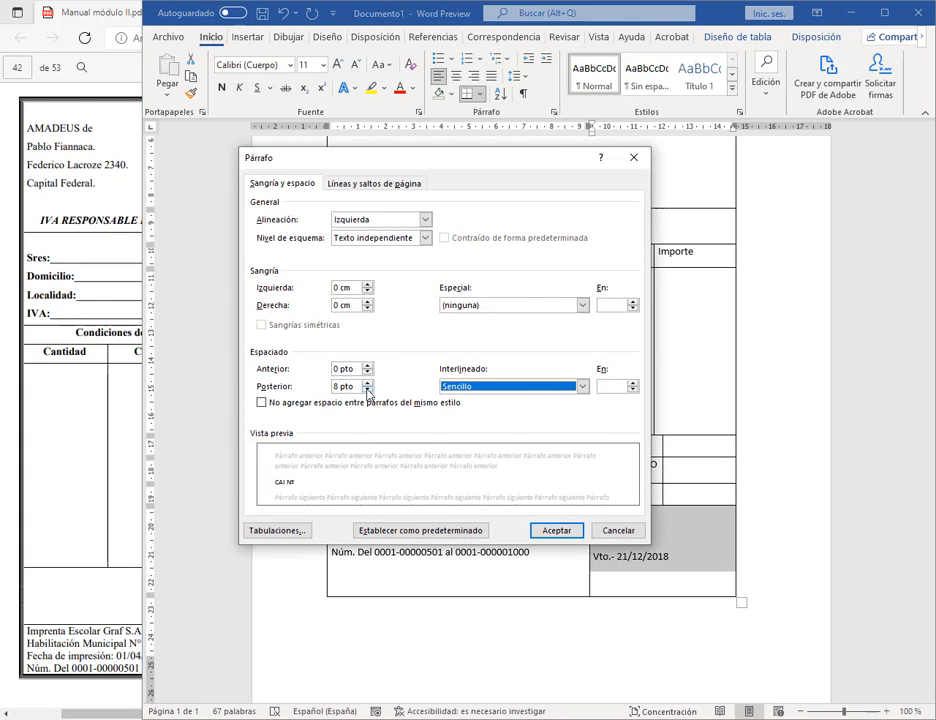
{"action": "left_click", "coordinate": [368, 390]}
{"action": "left_click", "coordinate": [556, 530]}
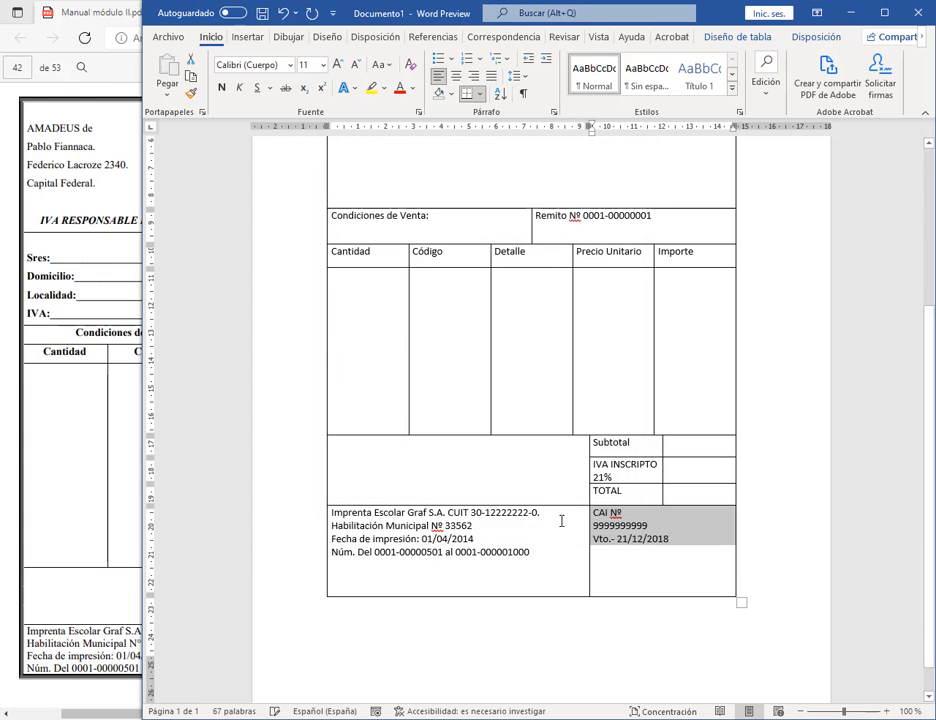
{"action": "left_click", "coordinate": [529, 586]}
Step: Raise the table's bottom edge to shorten the bottom row to fit its text
{"action": "left_click", "coordinate": [641, 589]}
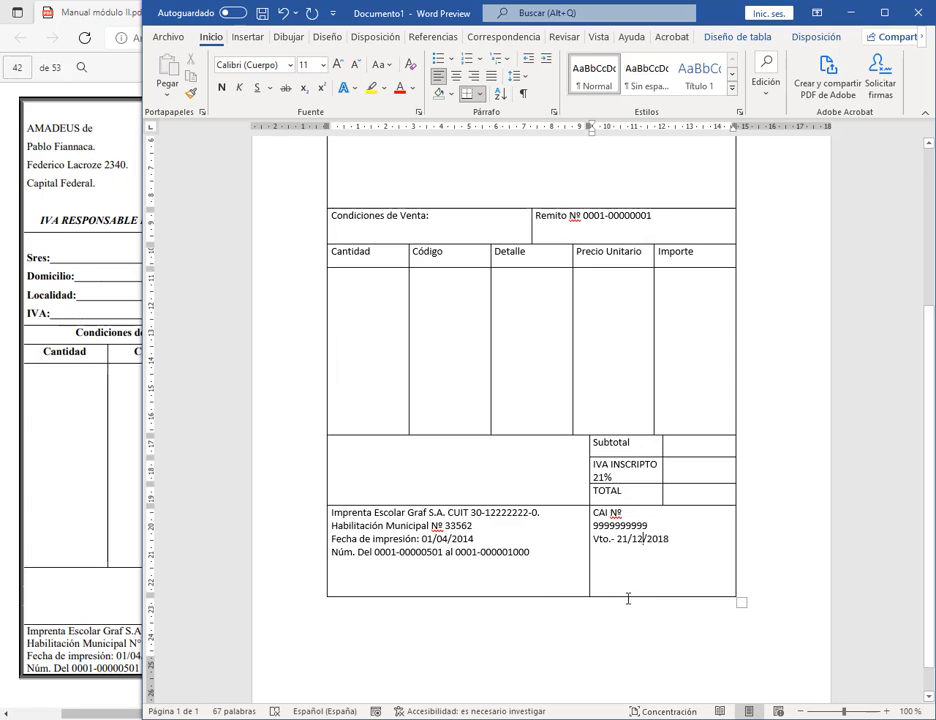
{"action": "left_click_drag", "start_coordinate": [629, 597], "coordinate": [636, 557]}
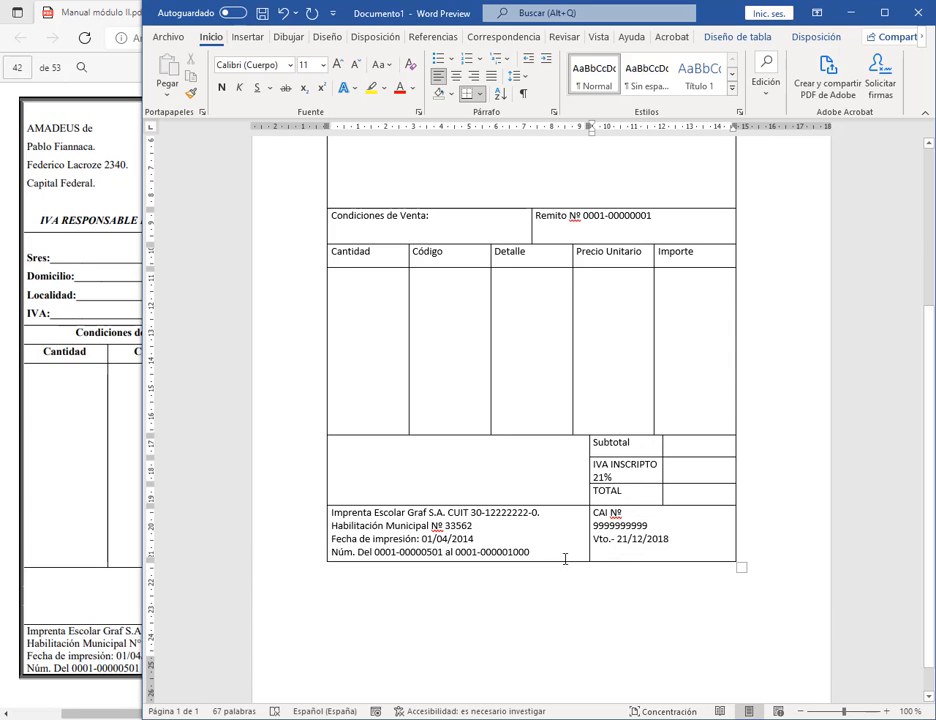
{"action": "left_click_drag", "start_coordinate": [543, 559], "coordinate": [545, 550]}
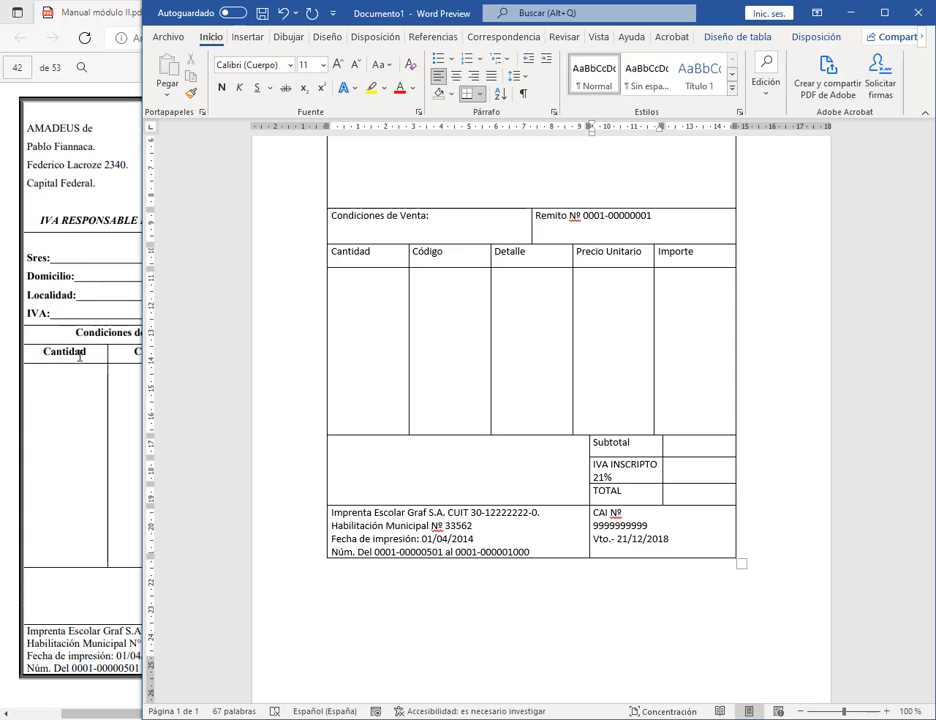
{"action": "left_click_drag", "start_coordinate": [140, 364], "coordinate": [5, 366]}
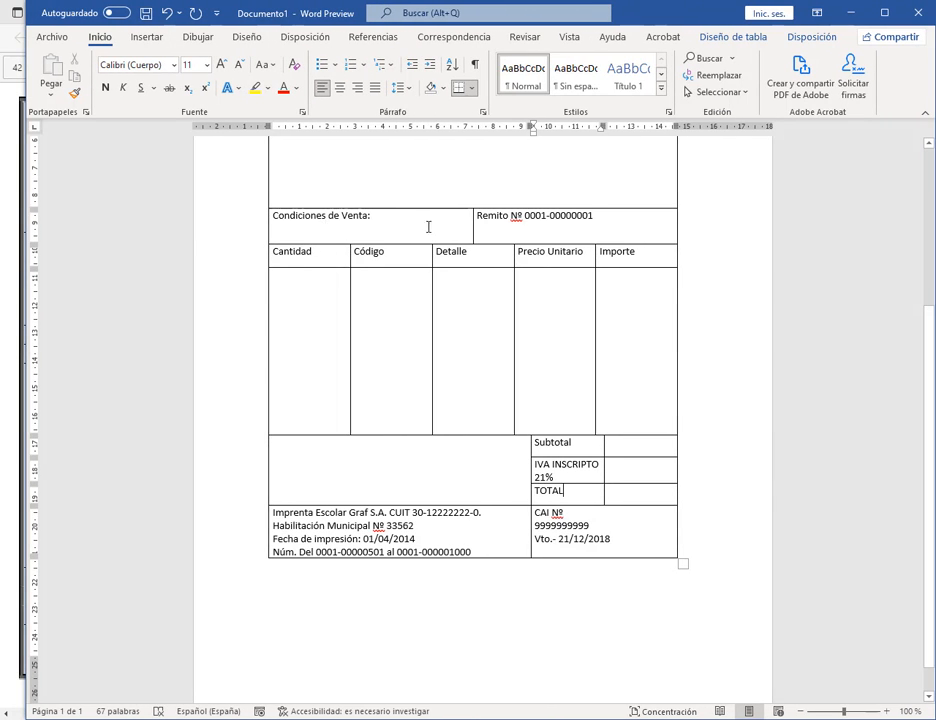
Step: Apply Alinear en el centro to the Condiciones de Venta and column heading rows
{"action": "left_click_drag", "start_coordinate": [428, 227], "coordinate": [620, 258]}
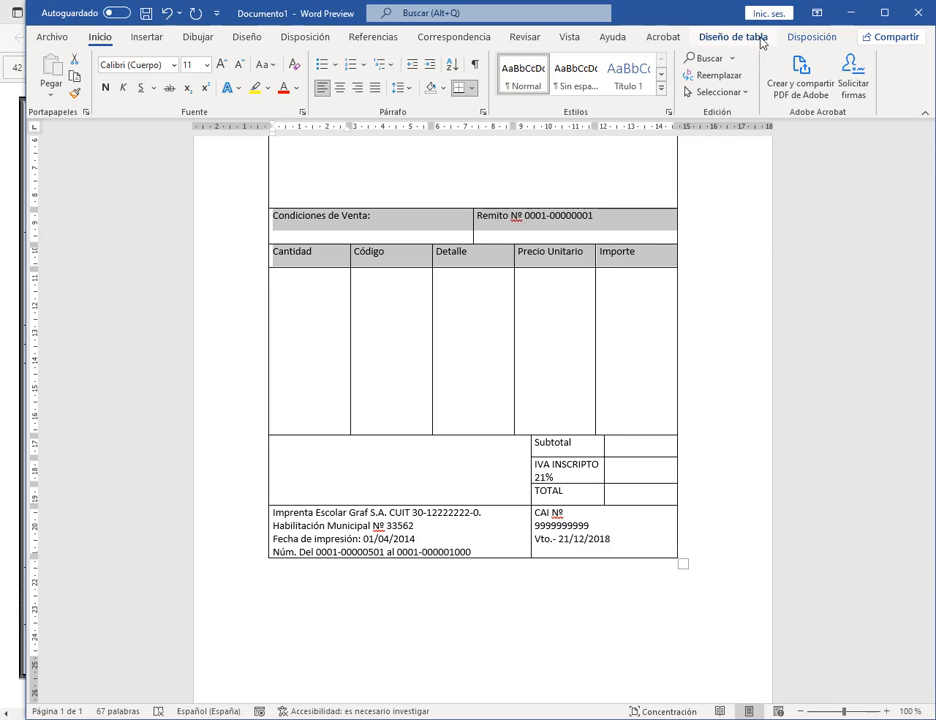
{"action": "left_click", "coordinate": [748, 38]}
{"action": "left_click", "coordinate": [812, 38]}
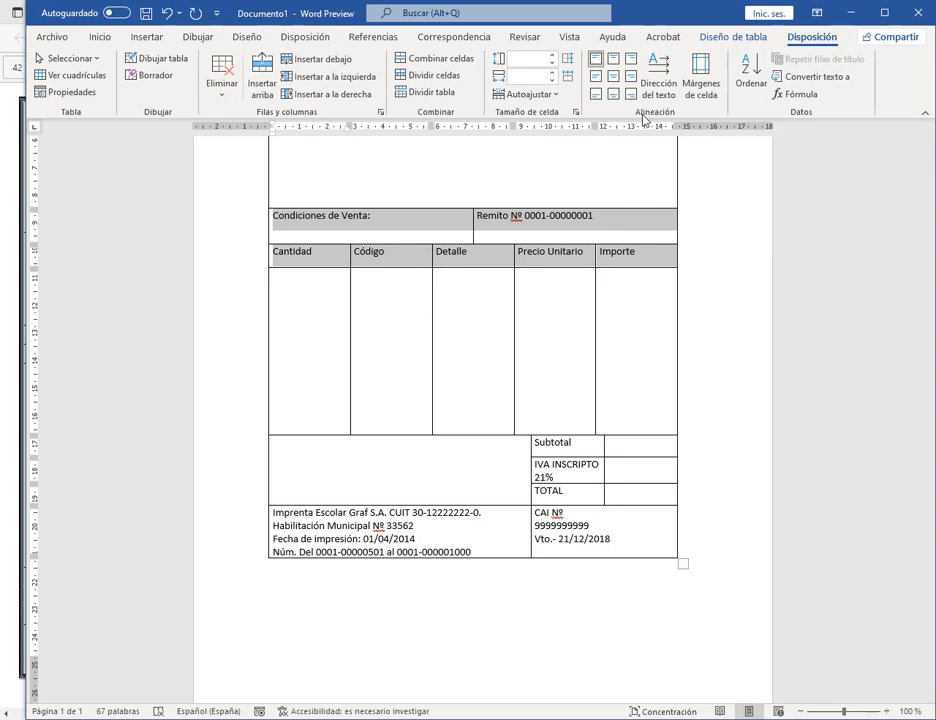
{"action": "left_click", "coordinate": [613, 78]}
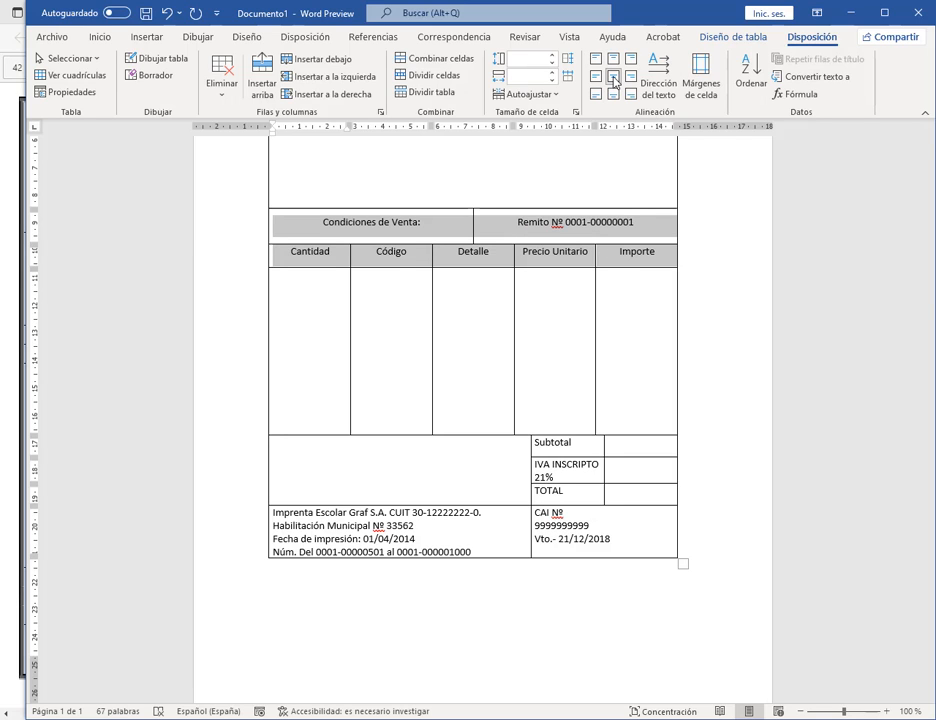
{"action": "left_click", "coordinate": [633, 255]}
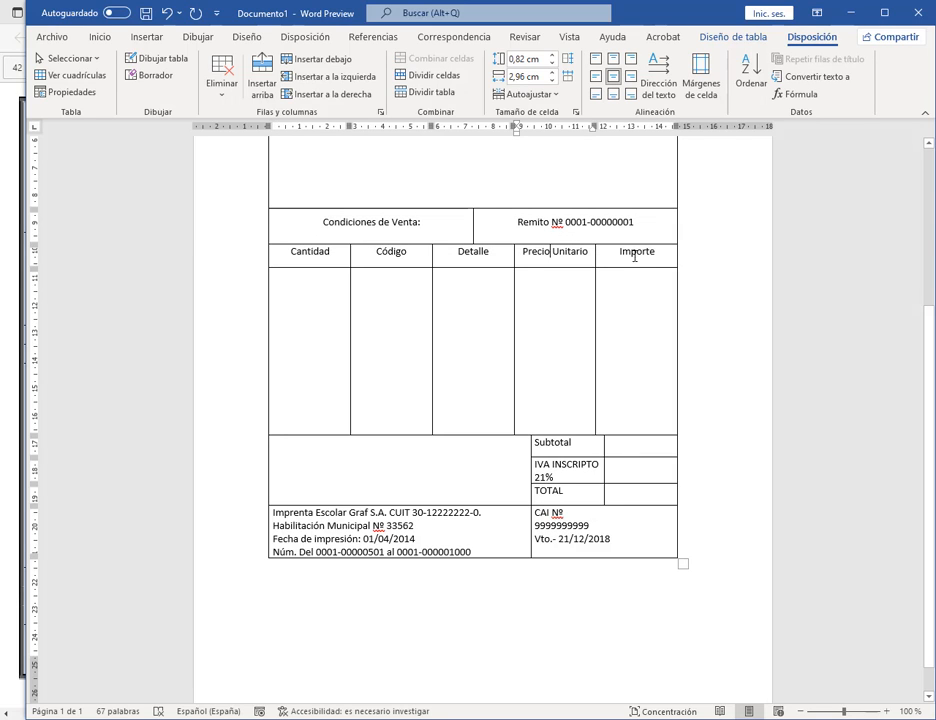
Step: Try a taller column heading row, restore its height, and reselect both header rows
{"action": "double_click", "coordinate": [638, 255]}
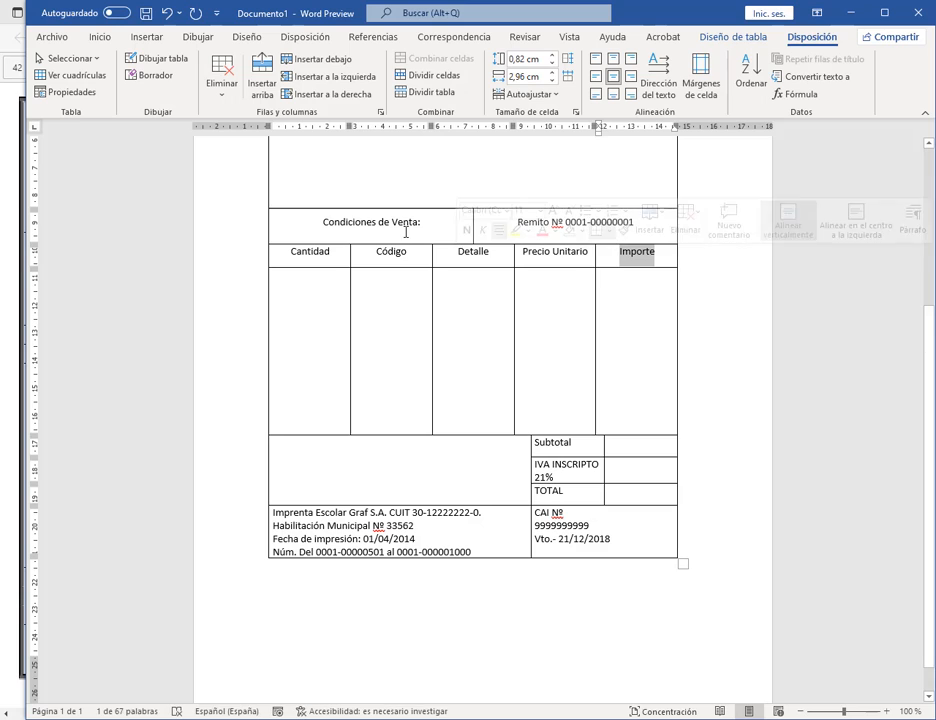
{"action": "left_click", "coordinate": [604, 254]}
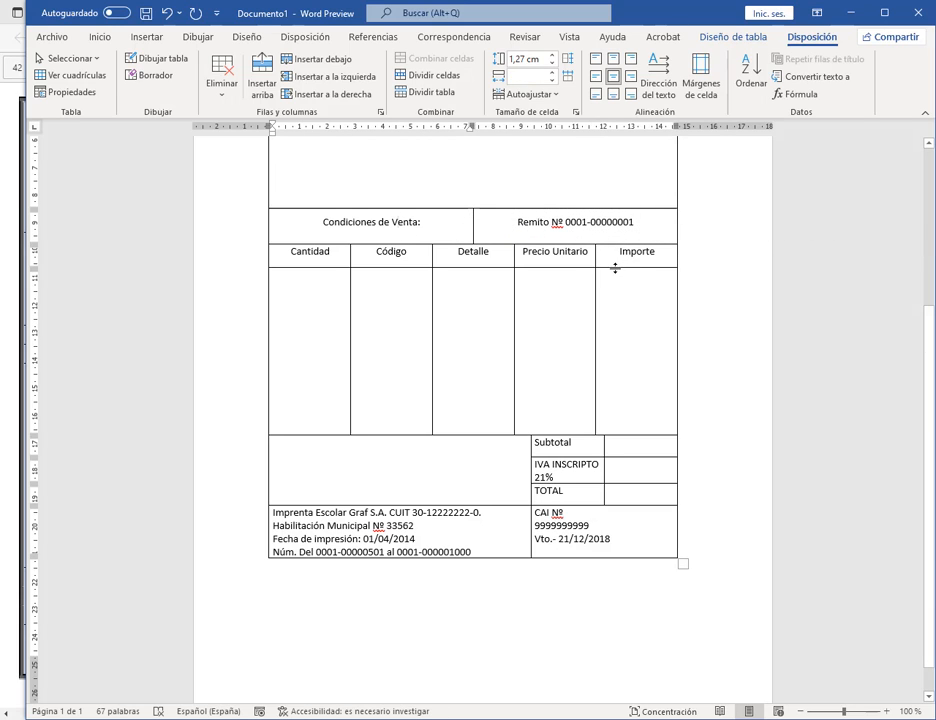
{"action": "left_click_drag", "start_coordinate": [615, 268], "coordinate": [616, 292]}
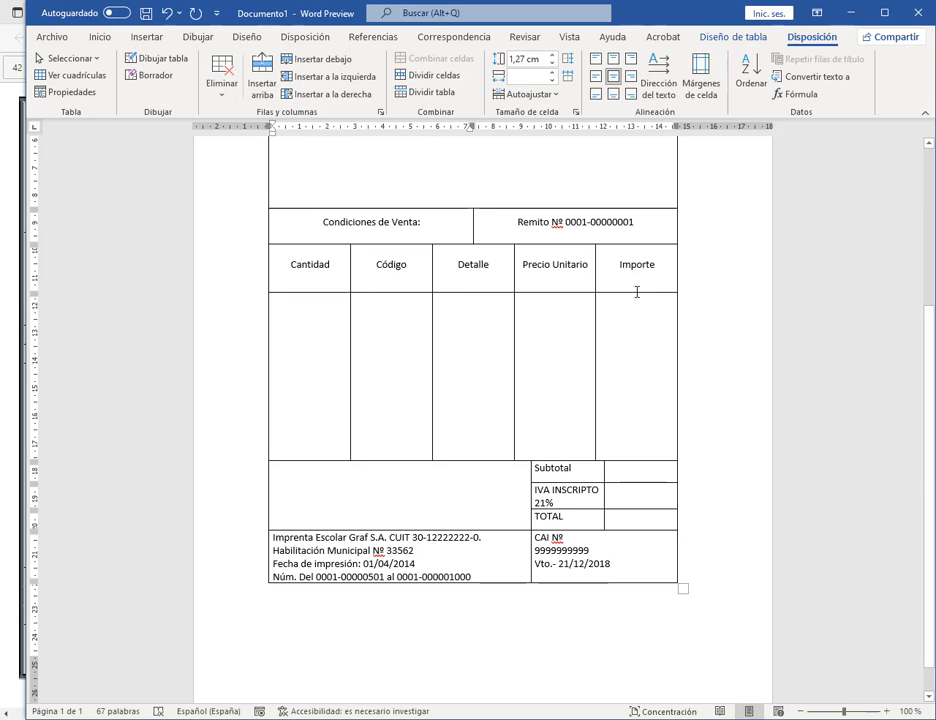
{"action": "left_click_drag", "start_coordinate": [637, 293], "coordinate": [640, 268]}
{"action": "left_click_drag", "start_coordinate": [641, 261], "coordinate": [641, 263]}
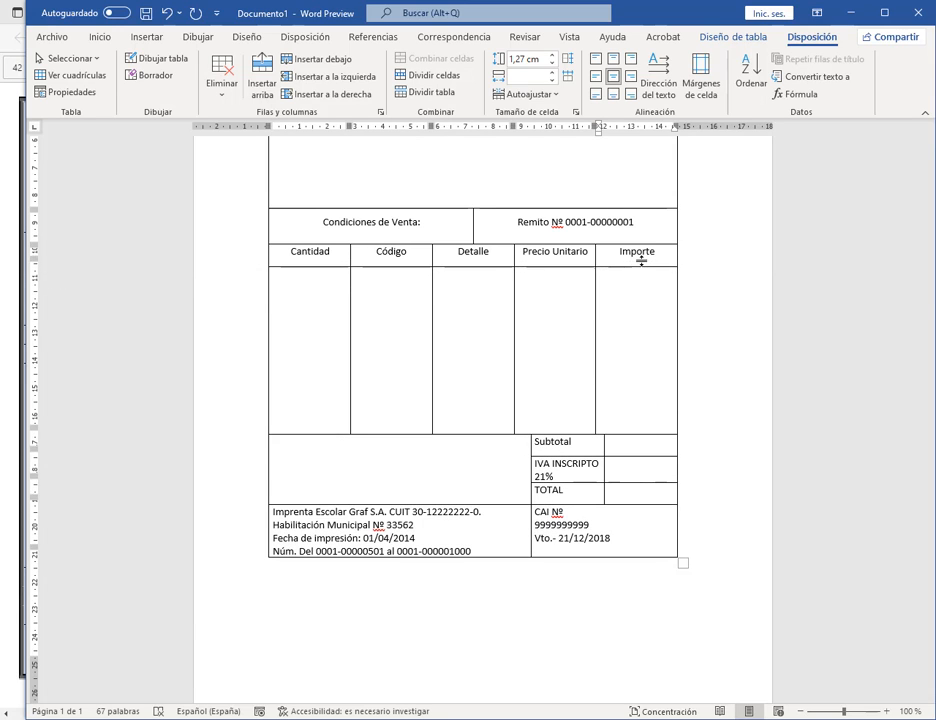
{"action": "left_click", "coordinate": [367, 255]}
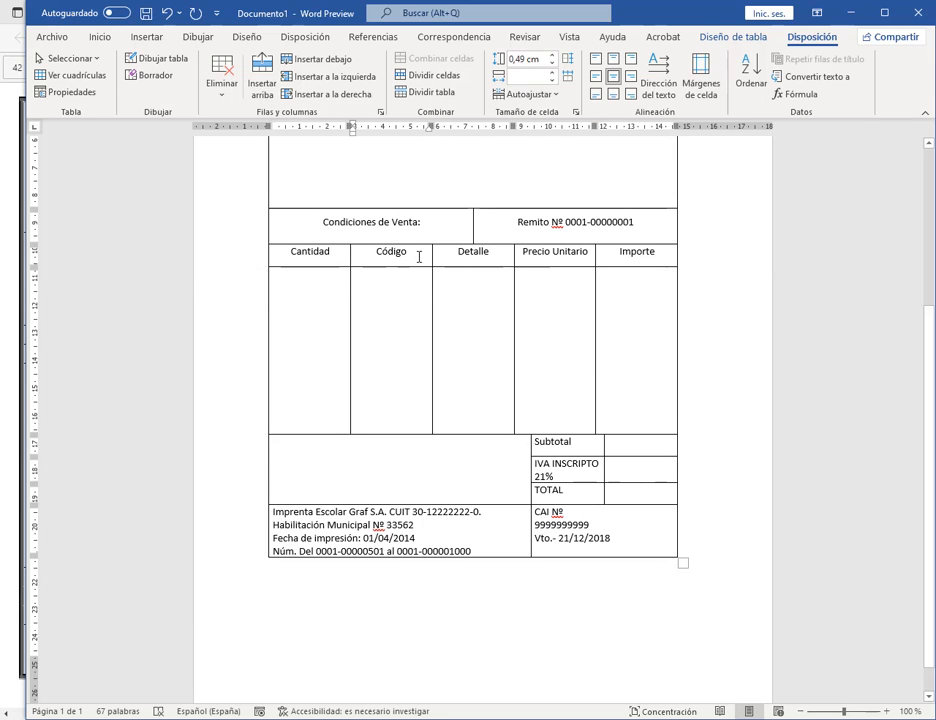
{"action": "left_click", "coordinate": [434, 217]}
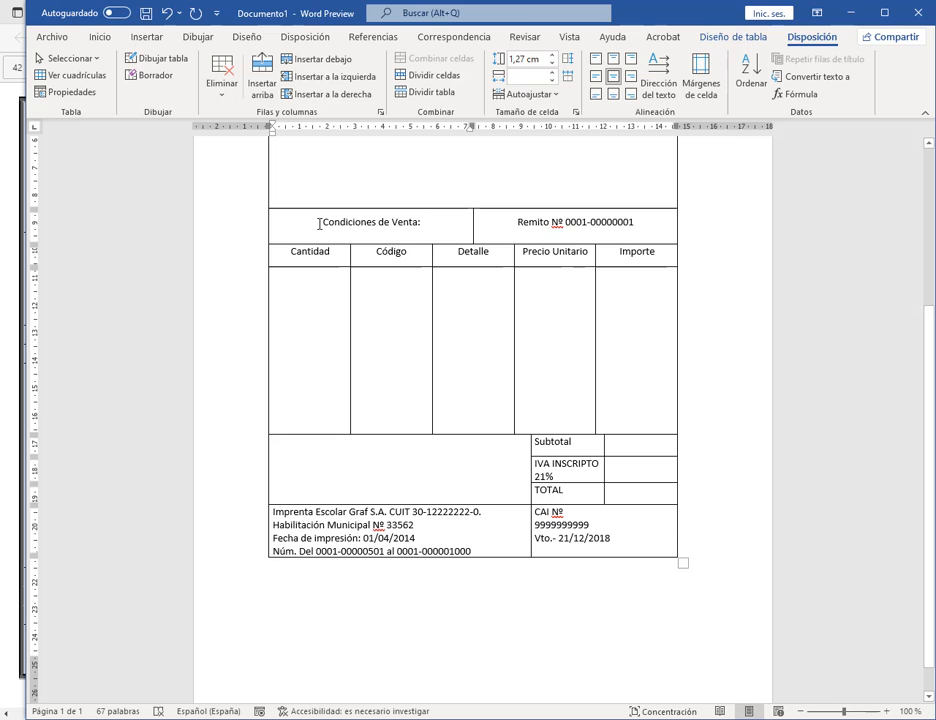
{"action": "left_click_drag", "start_coordinate": [319, 223], "coordinate": [639, 251]}
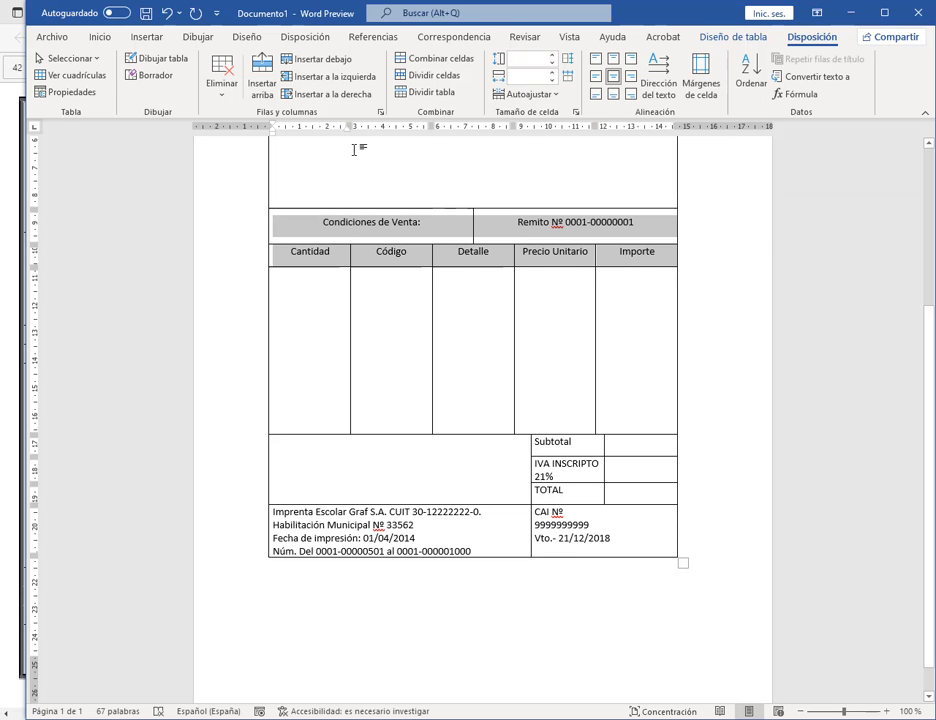
Step: Set the two header rows to single line spacing with 0 pt after
{"action": "left_click", "coordinate": [102, 36]}
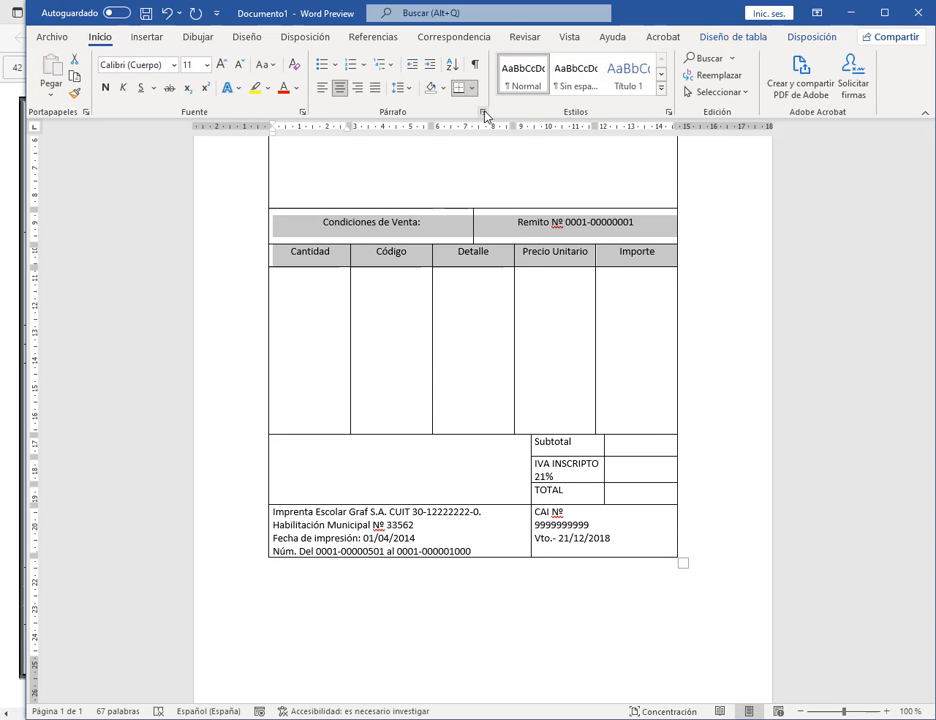
{"action": "left_click", "coordinate": [484, 113]}
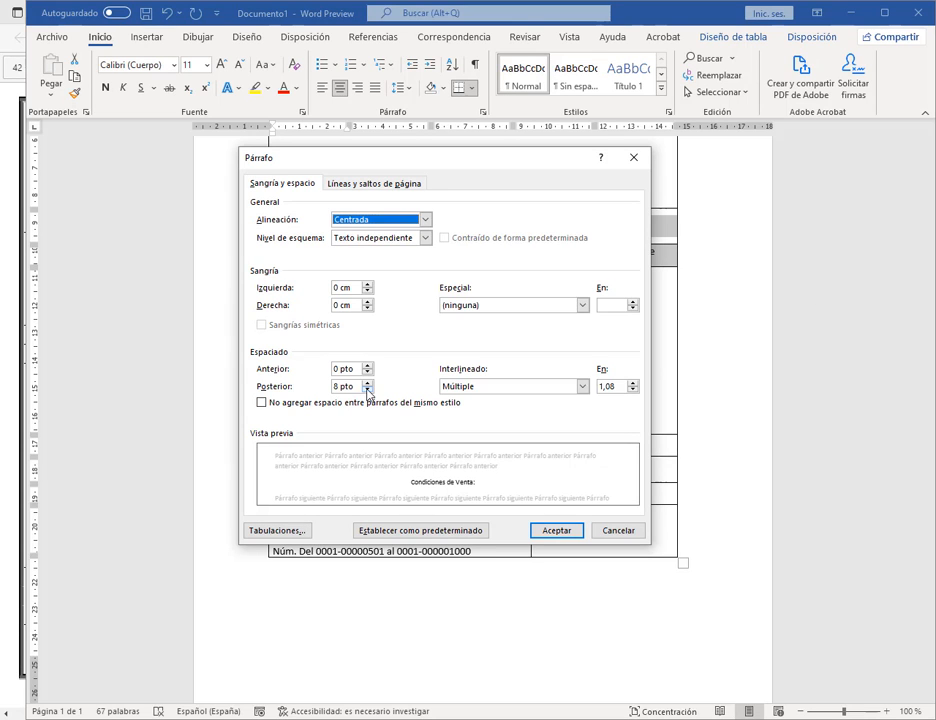
{"action": "left_click", "coordinate": [367, 390]}
{"action": "left_click", "coordinate": [520, 386]}
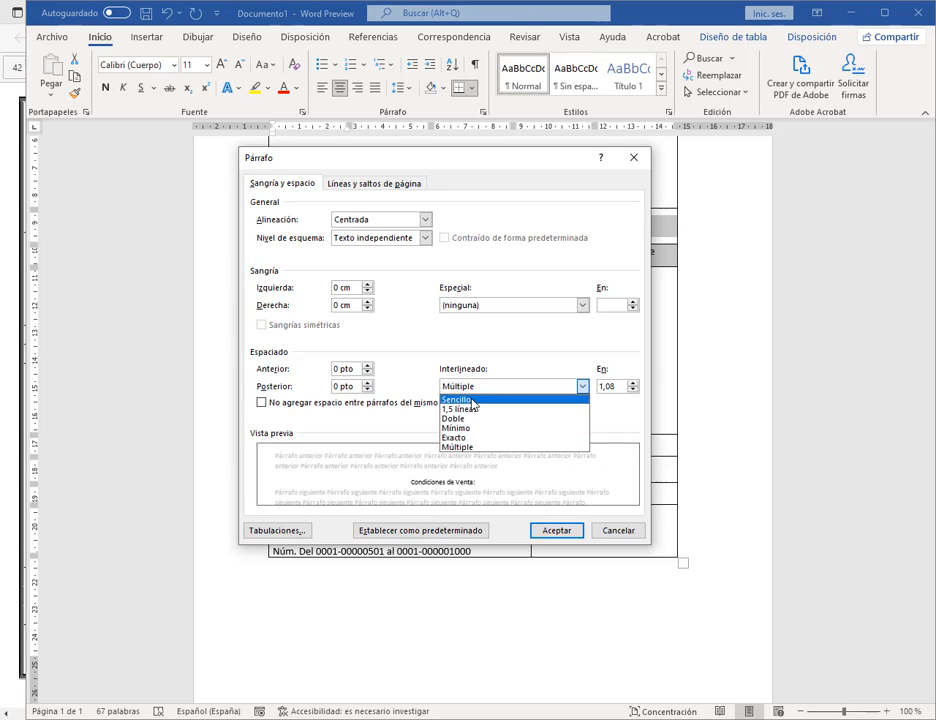
{"action": "left_click", "coordinate": [470, 398]}
{"action": "left_click", "coordinate": [550, 530]}
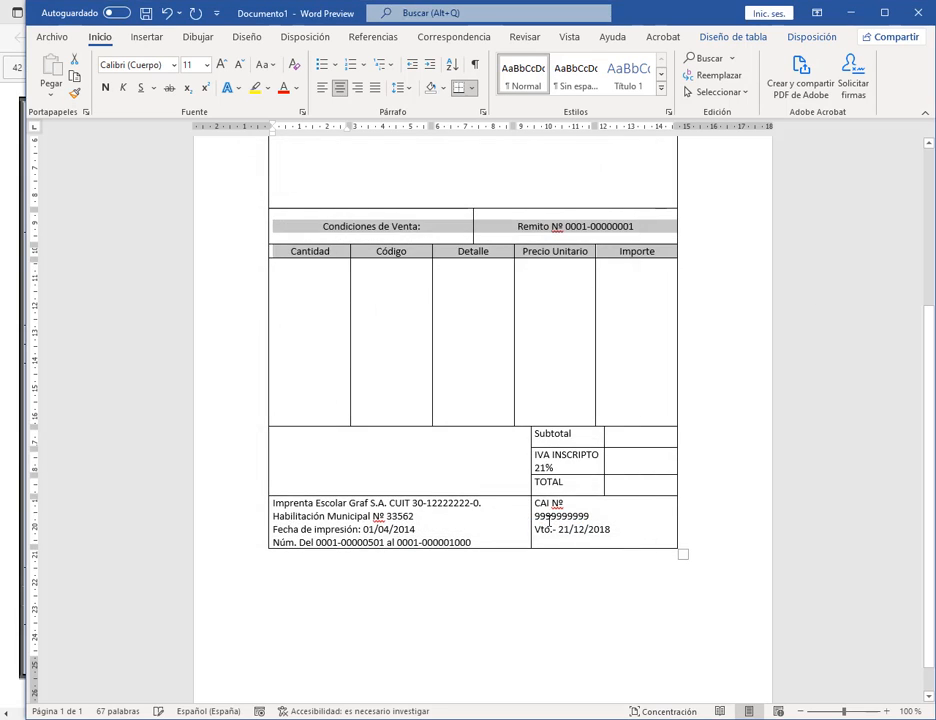
{"action": "left_click", "coordinate": [631, 287]}
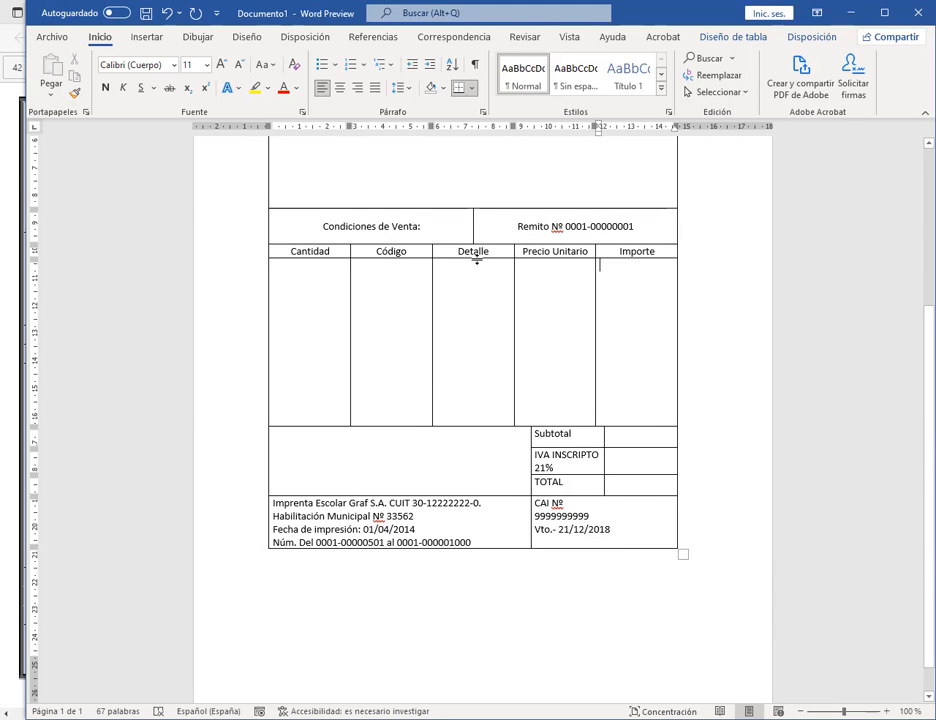
Step: Make the column heading row slightly taller and place Word beside the PDF model
{"action": "left_click", "coordinate": [478, 268]}
{"action": "left_click_drag", "start_coordinate": [478, 260], "coordinate": [449, 229]}
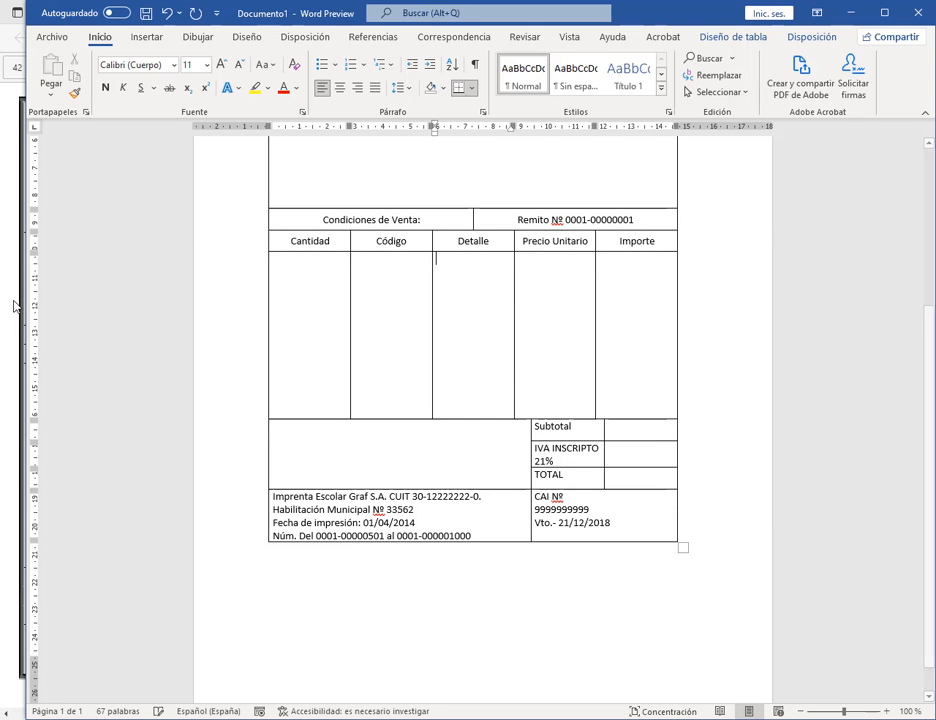
{"action": "left_click_drag", "start_coordinate": [17, 305], "coordinate": [441, 305]}
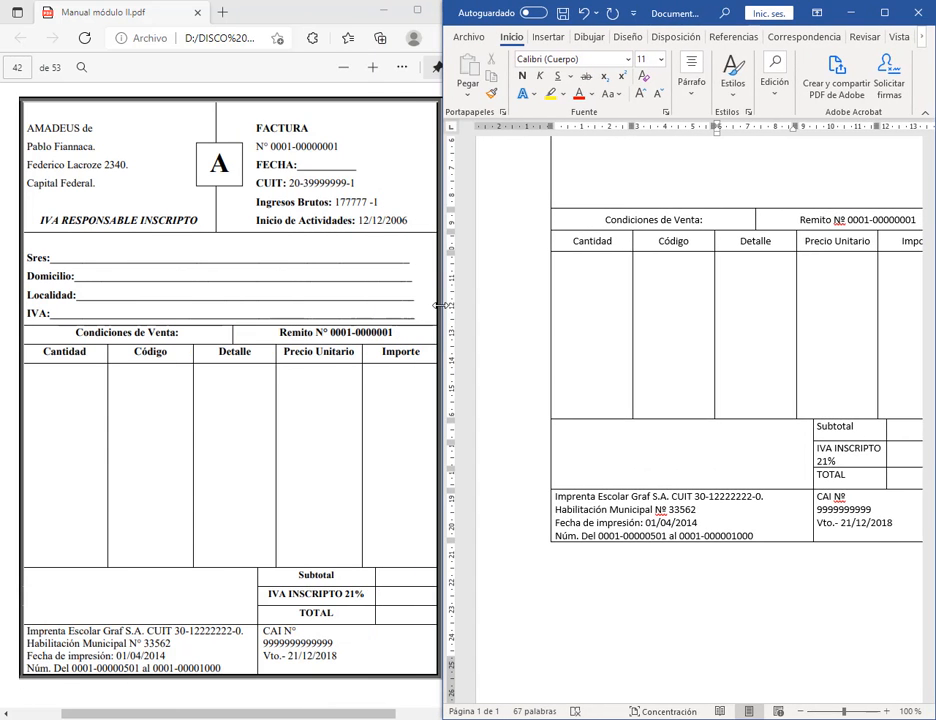
Step: Bold the Condiciones de Venta and column heading rows
{"action": "left_click_drag", "start_coordinate": [602, 218], "coordinate": [911, 246]}
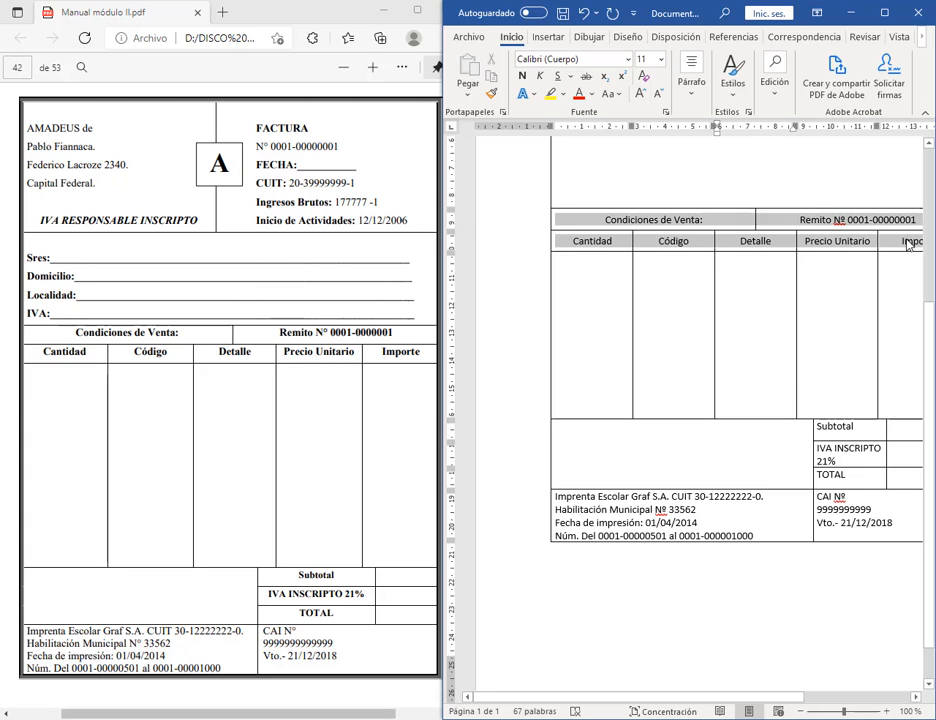
{"action": "left_click", "coordinate": [521, 79]}
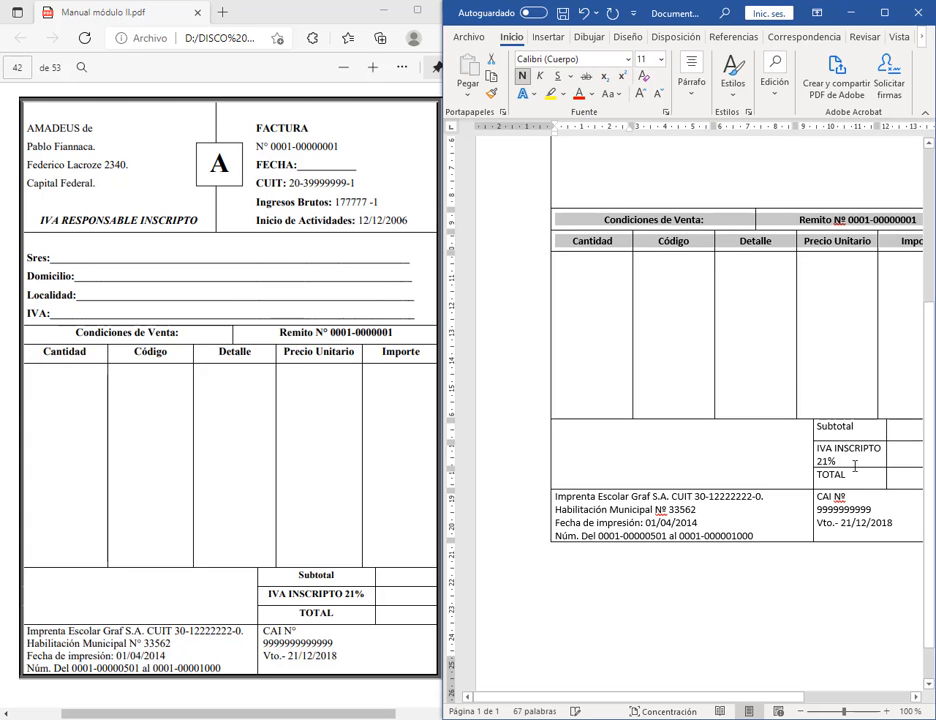
{"action": "left_click_drag", "start_coordinate": [818, 428], "coordinate": [820, 476]}
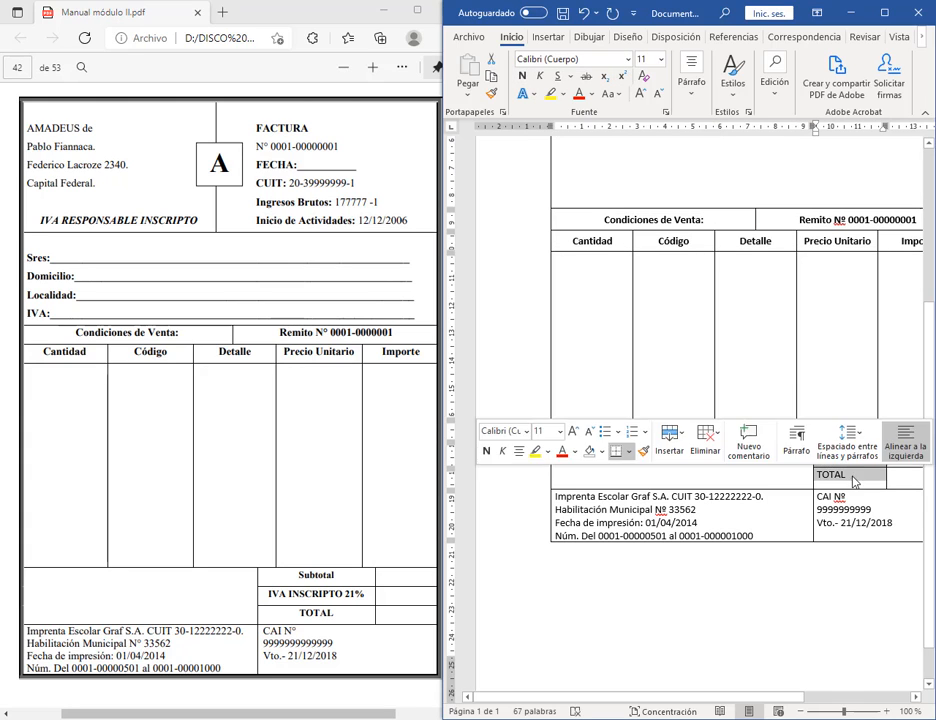
{"action": "left_click", "coordinate": [675, 355]}
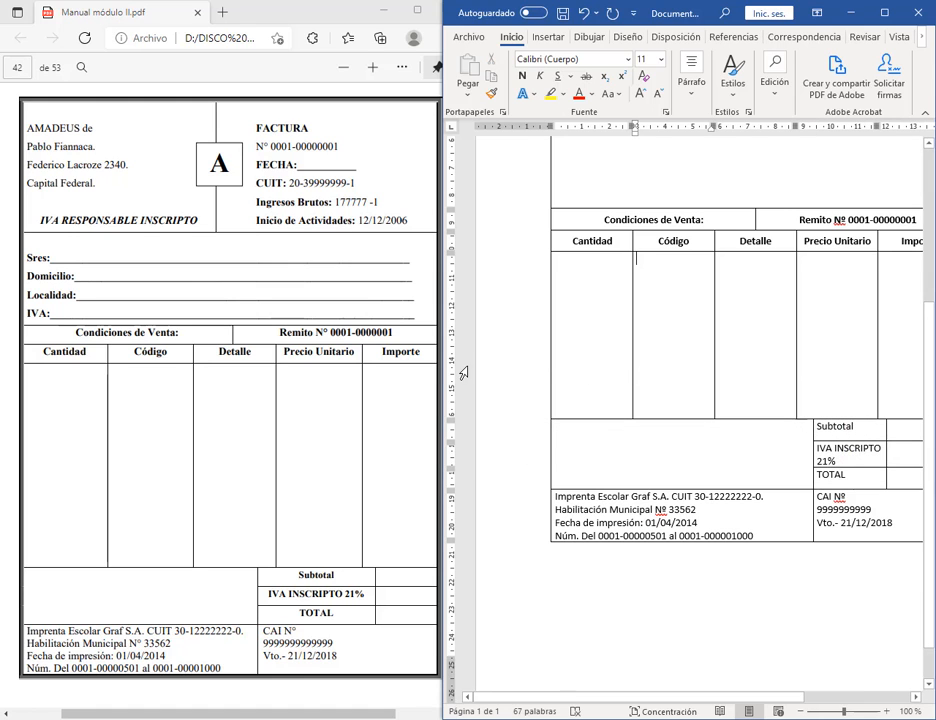
Step: Widen the Subtotal label column, then bold and centre the Subtotal, IVA INSCRIPTO 21% and TOTAL labels
{"action": "left_click_drag", "start_coordinate": [439, 369], "coordinate": [123, 388]}
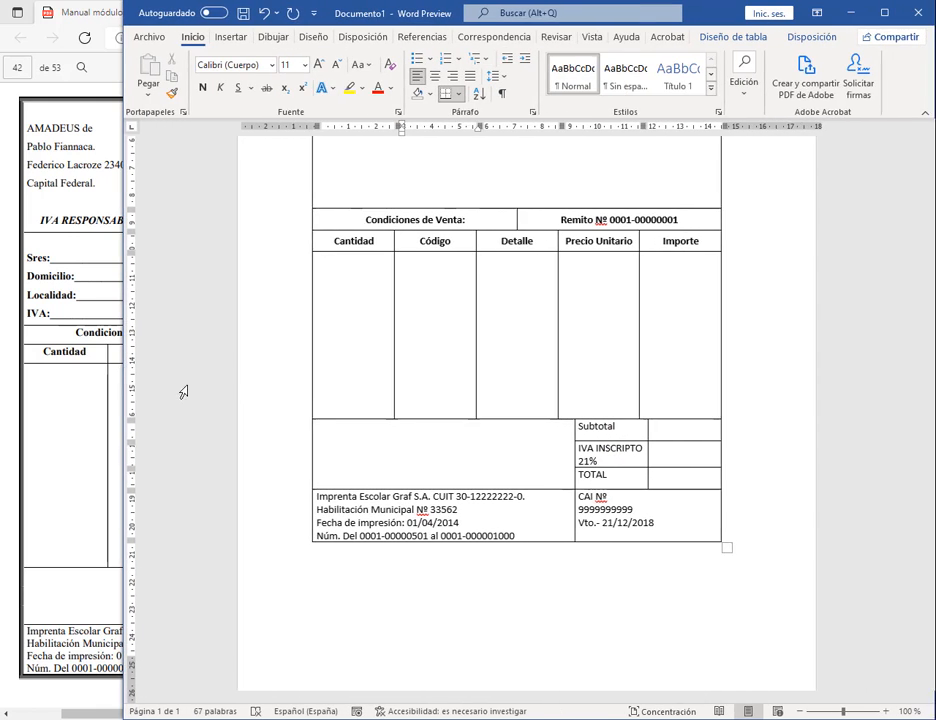
{"action": "left_click_drag", "start_coordinate": [578, 452], "coordinate": [556, 451]}
{"action": "left_click_drag", "start_coordinate": [605, 428], "coordinate": [627, 472]}
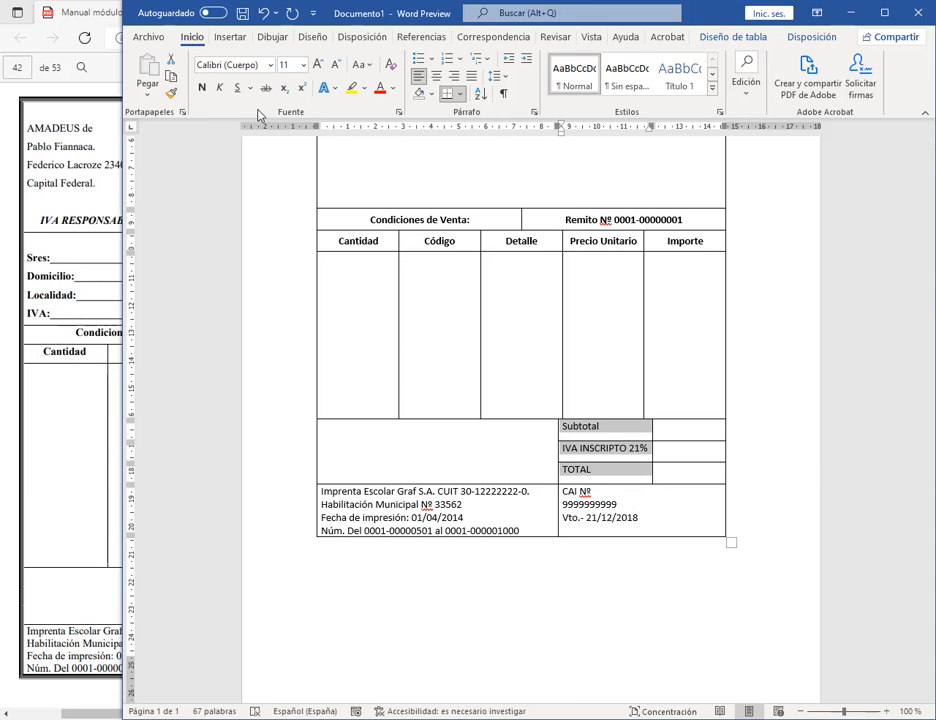
{"action": "left_click", "coordinate": [202, 87]}
{"action": "left_click", "coordinate": [798, 37]}
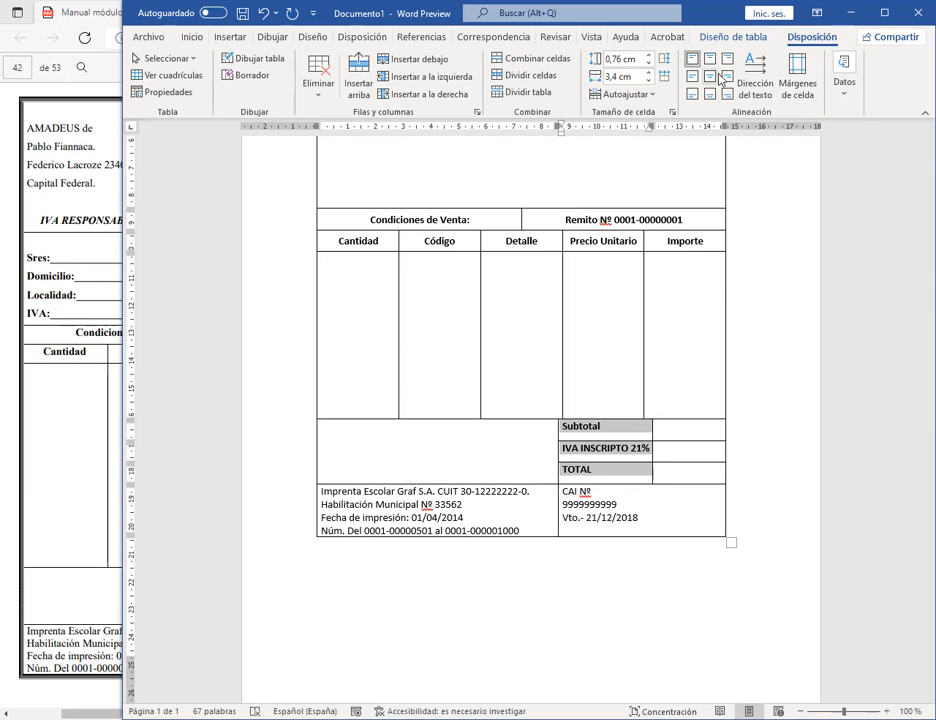
{"action": "left_click", "coordinate": [710, 79]}
{"action": "left_click", "coordinate": [685, 449]}
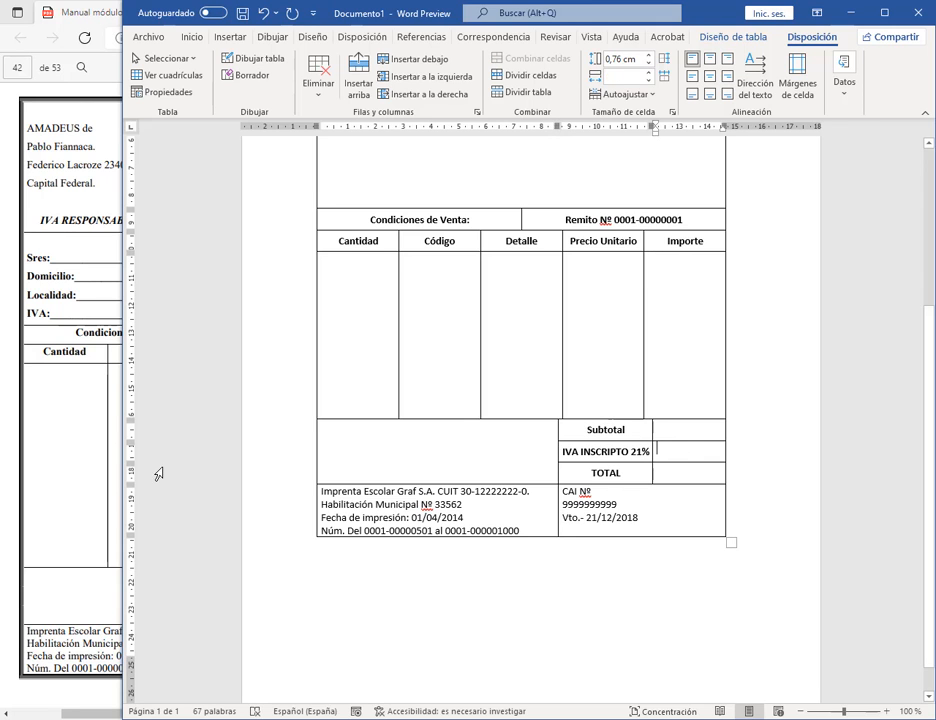
Step: Make IVA RESPONSABLE INSCRIPTO bold italic and centred in the issuer cell
{"action": "left_click_drag", "start_coordinate": [123, 482], "coordinate": [426, 490]}
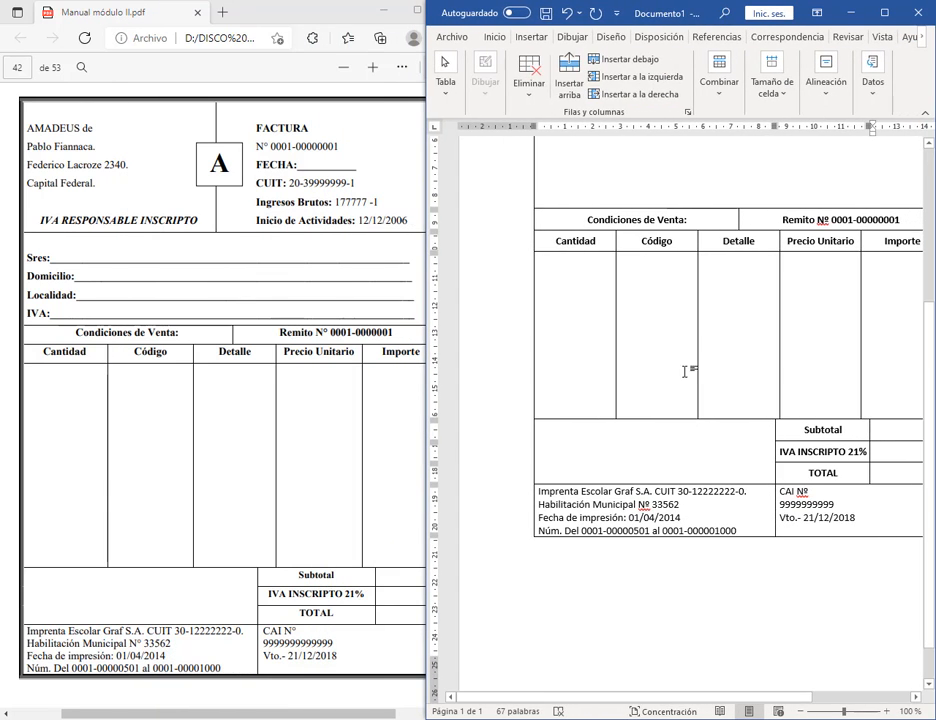
{"action": "scroll", "coordinate": [684, 370], "scroll_direction": "up", "scroll_amount": 2}
{"action": "scroll", "coordinate": [684, 370], "scroll_direction": "up", "scroll_amount": 3}
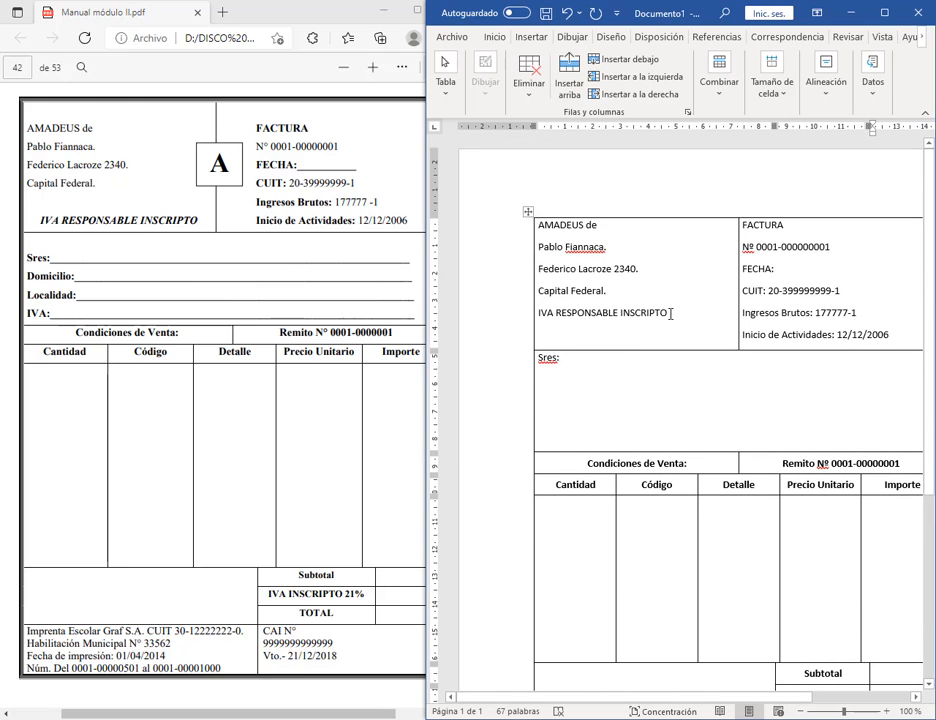
{"action": "left_click_drag", "start_coordinate": [661, 318], "coordinate": [537, 318]}
{"action": "left_click", "coordinate": [495, 37]}
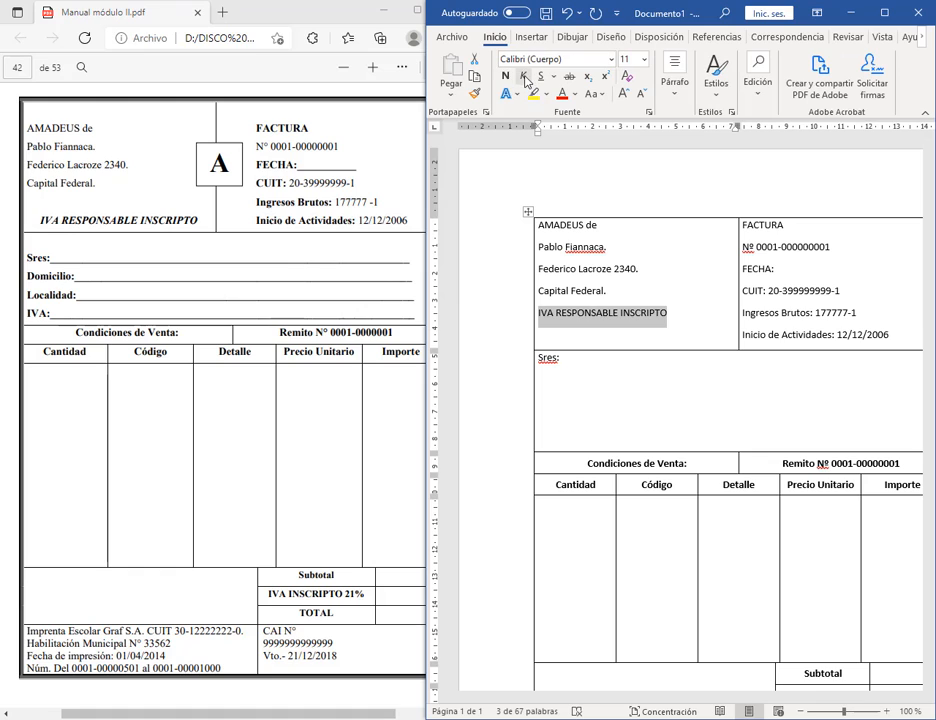
{"action": "left_click", "coordinate": [522, 76]}
{"action": "left_click", "coordinate": [505, 76]}
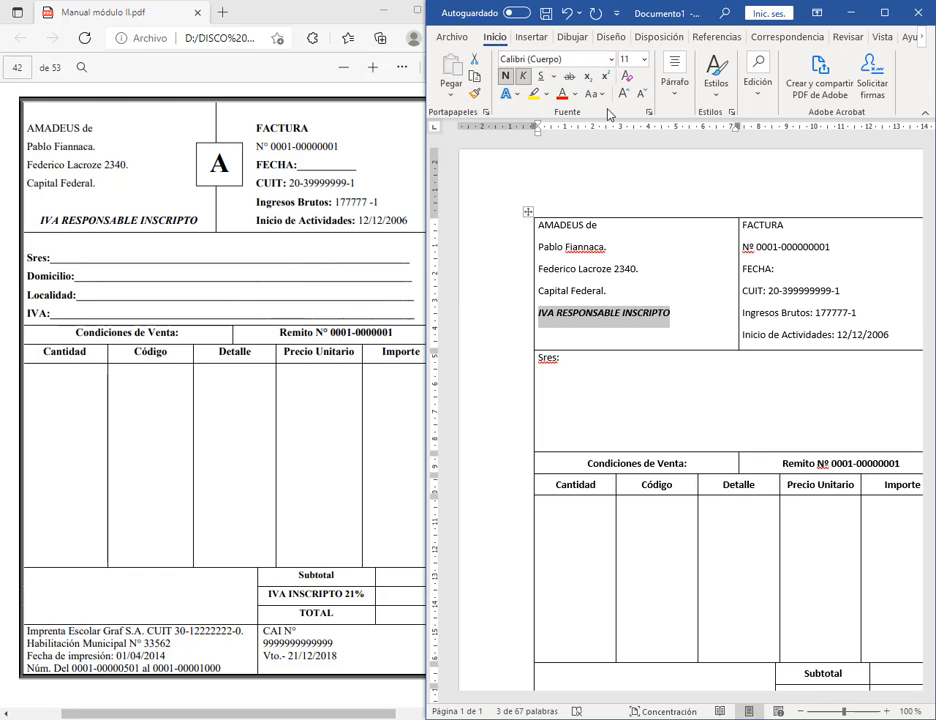
{"action": "left_click", "coordinate": [675, 80]}
{"action": "left_click", "coordinate": [686, 158]}
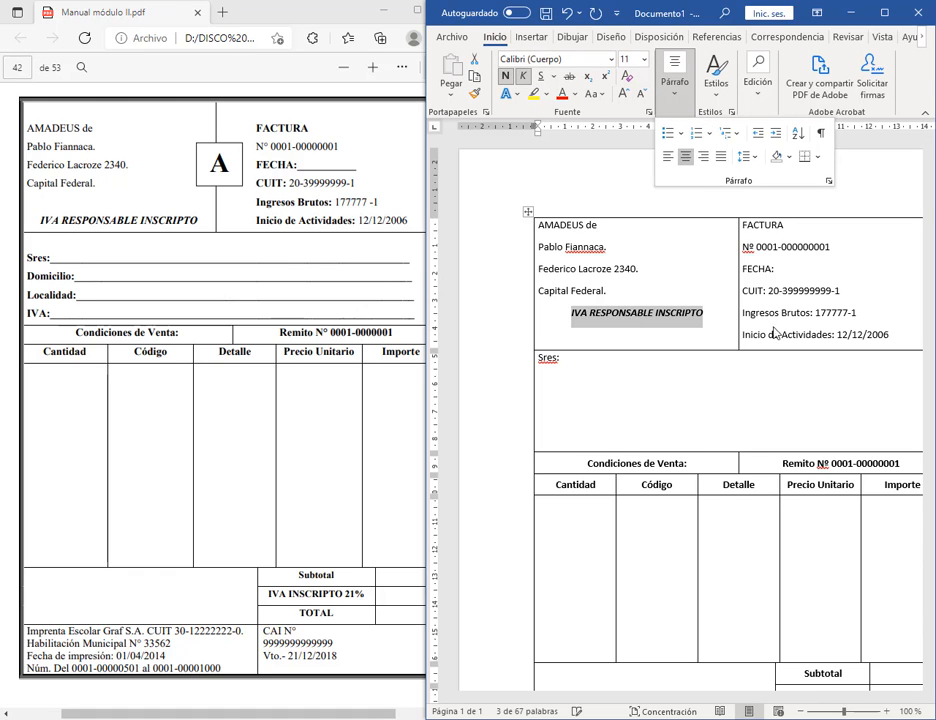
{"action": "left_click", "coordinate": [758, 228]}
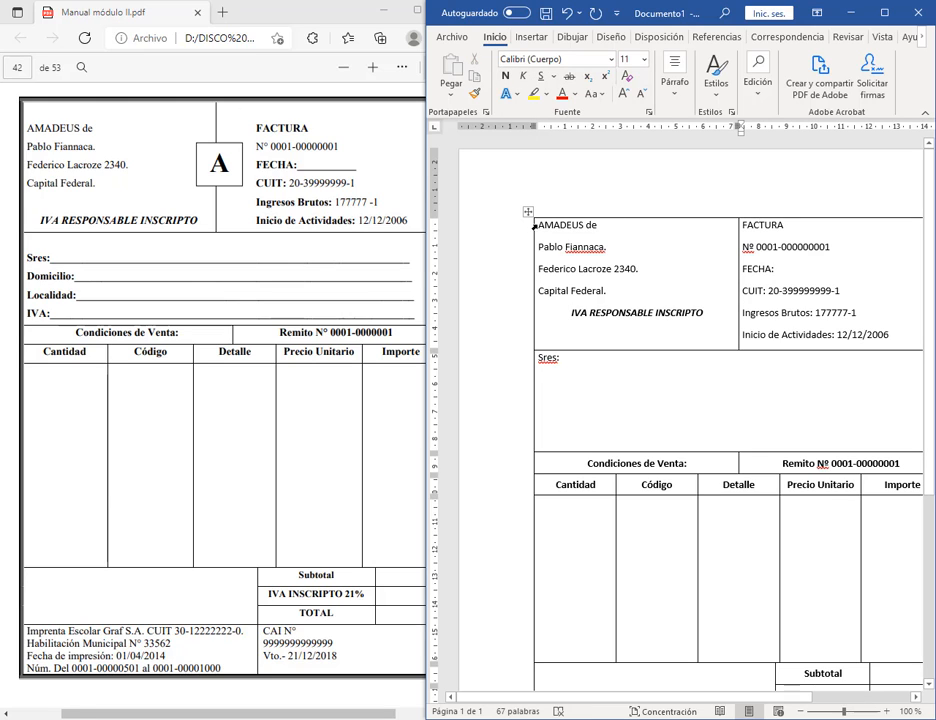
{"action": "left_click_drag", "start_coordinate": [539, 226], "coordinate": [612, 224]}
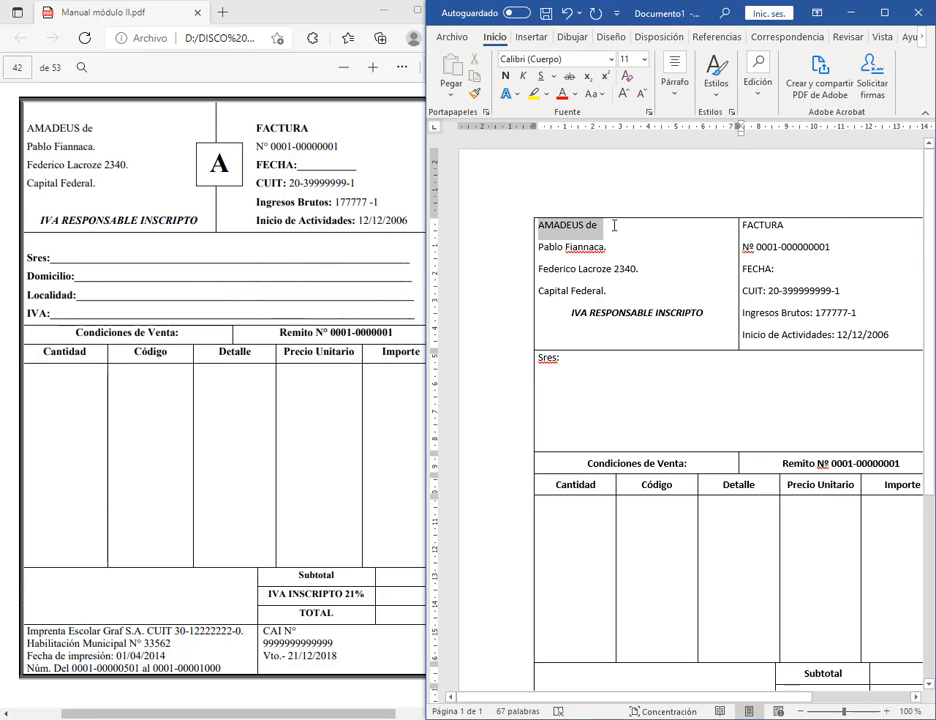
Step: Add 12 pt space before AMADEUS de, then before the whole top header row
{"action": "left_click", "coordinate": [680, 98]}
{"action": "left_click", "coordinate": [829, 182]}
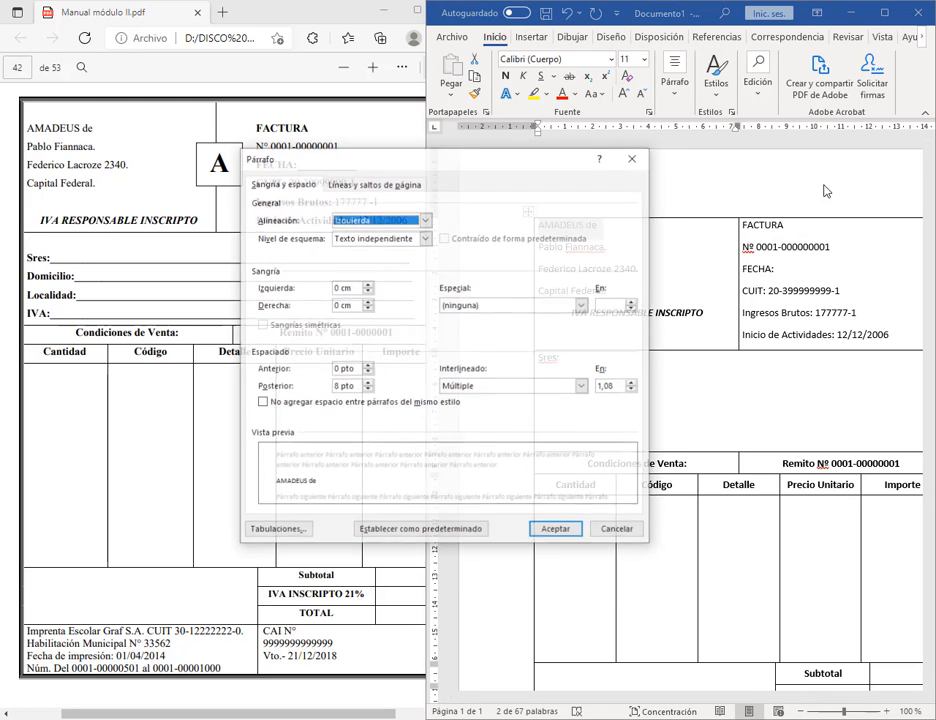
{"action": "left_click", "coordinate": [367, 365]}
{"action": "left_click", "coordinate": [367, 365]}
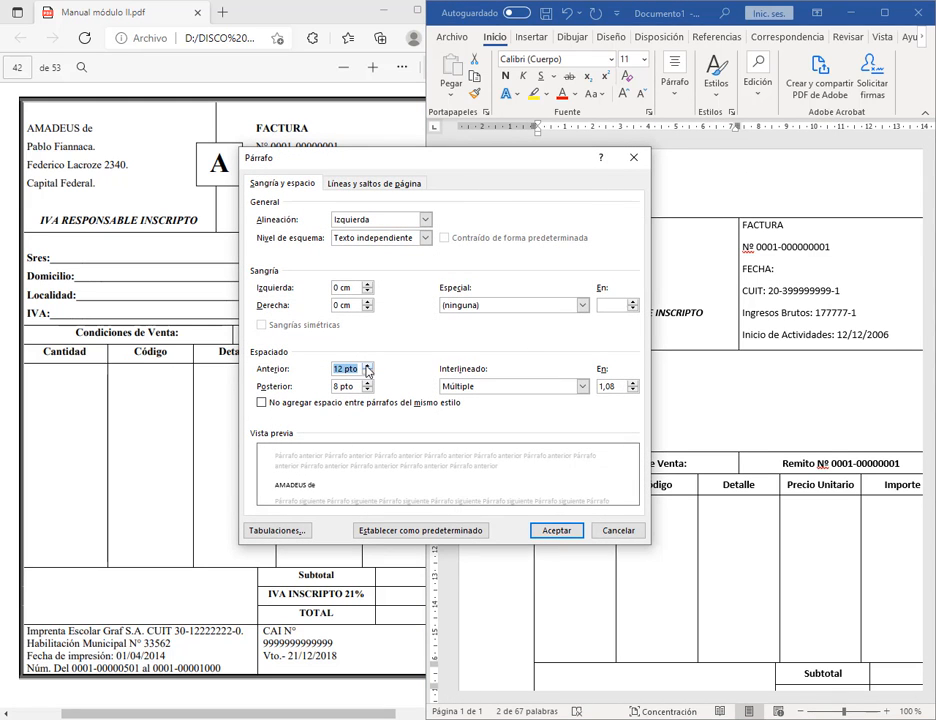
{"action": "left_click", "coordinate": [556, 530]}
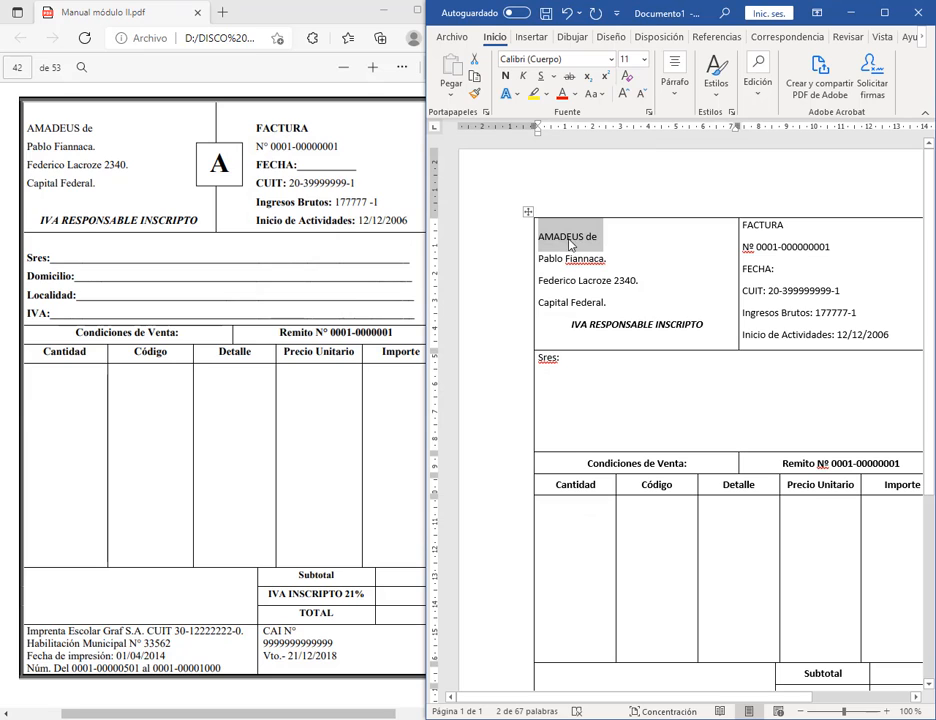
{"action": "left_click_drag", "start_coordinate": [794, 240], "coordinate": [743, 226]}
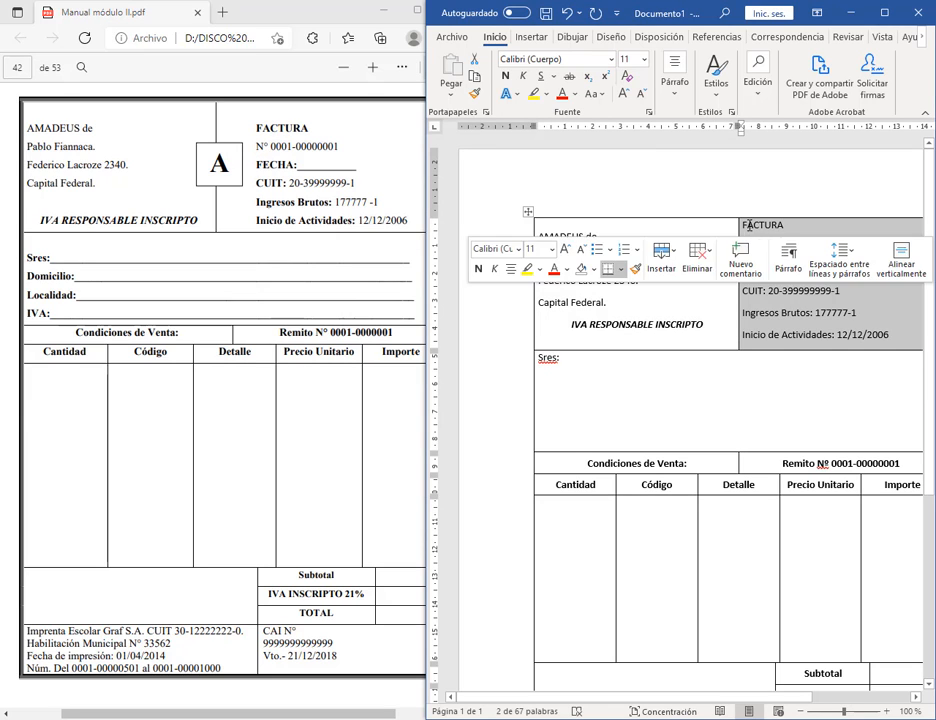
{"action": "left_click", "coordinate": [674, 100]}
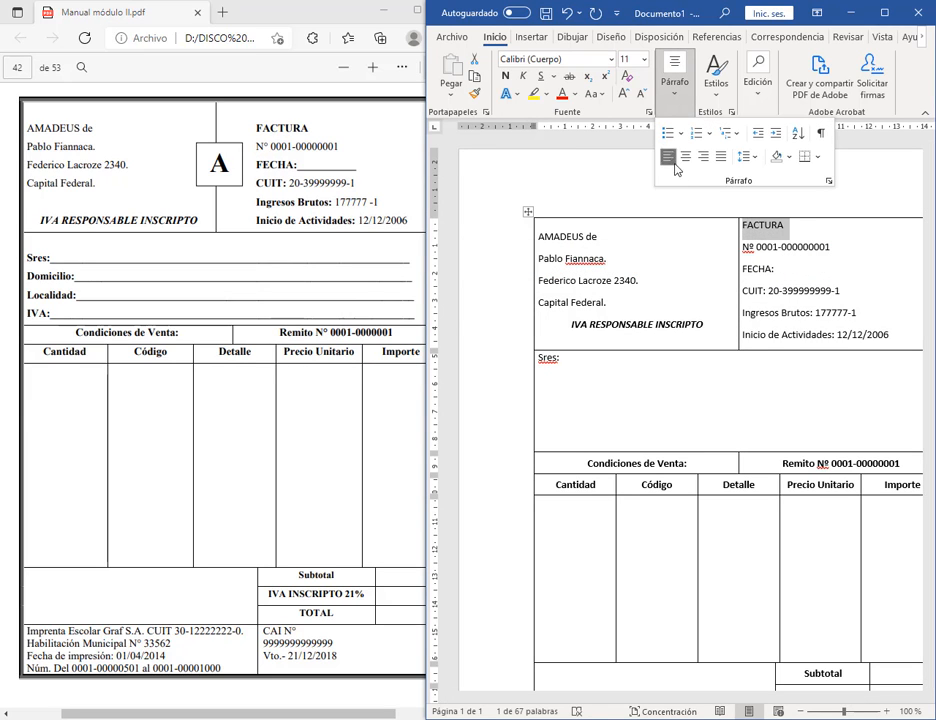
{"action": "left_click", "coordinate": [827, 180]}
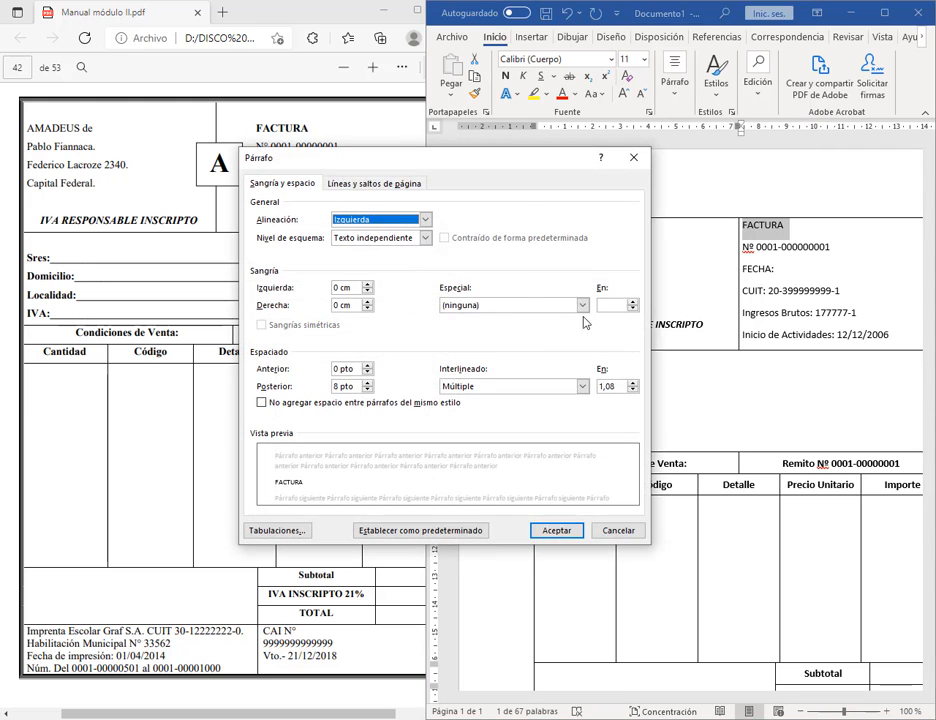
{"action": "left_click", "coordinate": [369, 369]}
{"action": "left_click", "coordinate": [369, 369]}
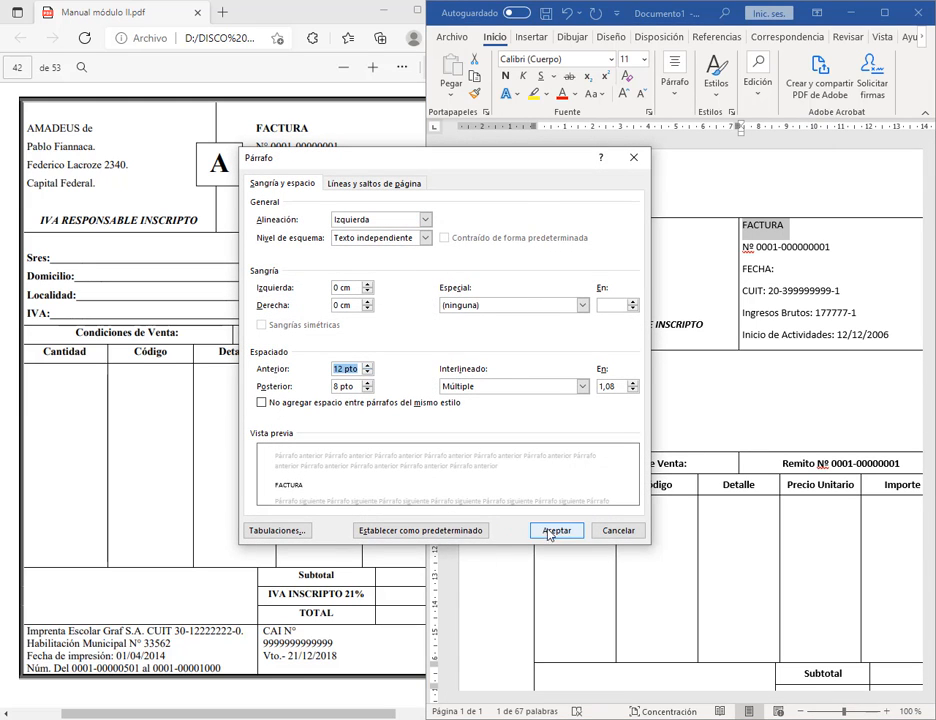
{"action": "left_click", "coordinate": [556, 530]}
Step: Bold FACTURA plus the FECHA, CUIT, Ingresos Brutos and Inicio de Actividades labels
{"action": "key", "text": "ctrl+n"}
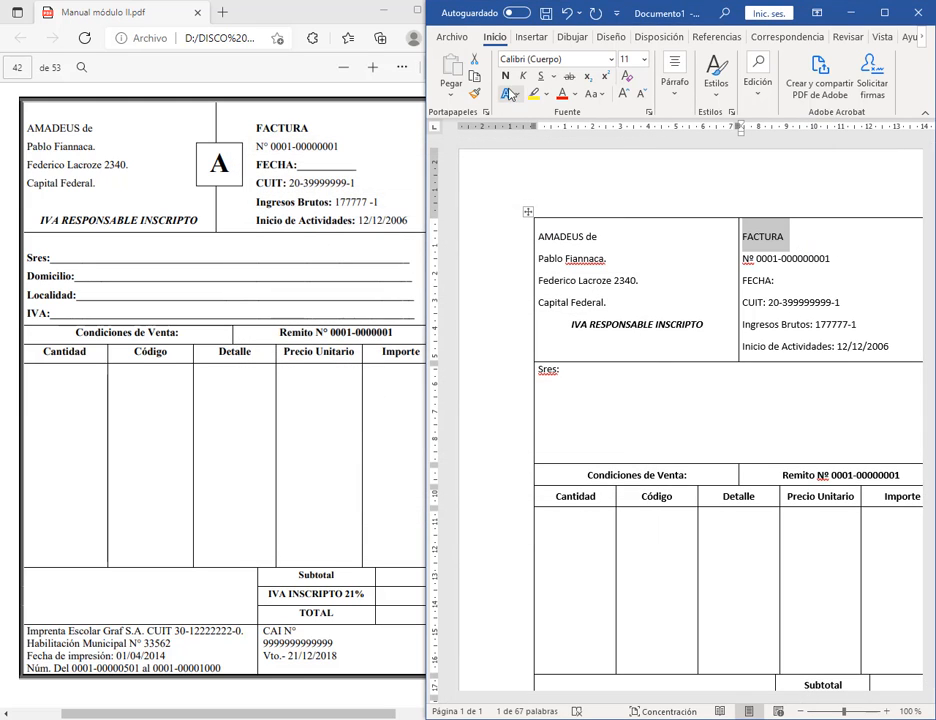
{"action": "left_click", "coordinate": [768, 284]}
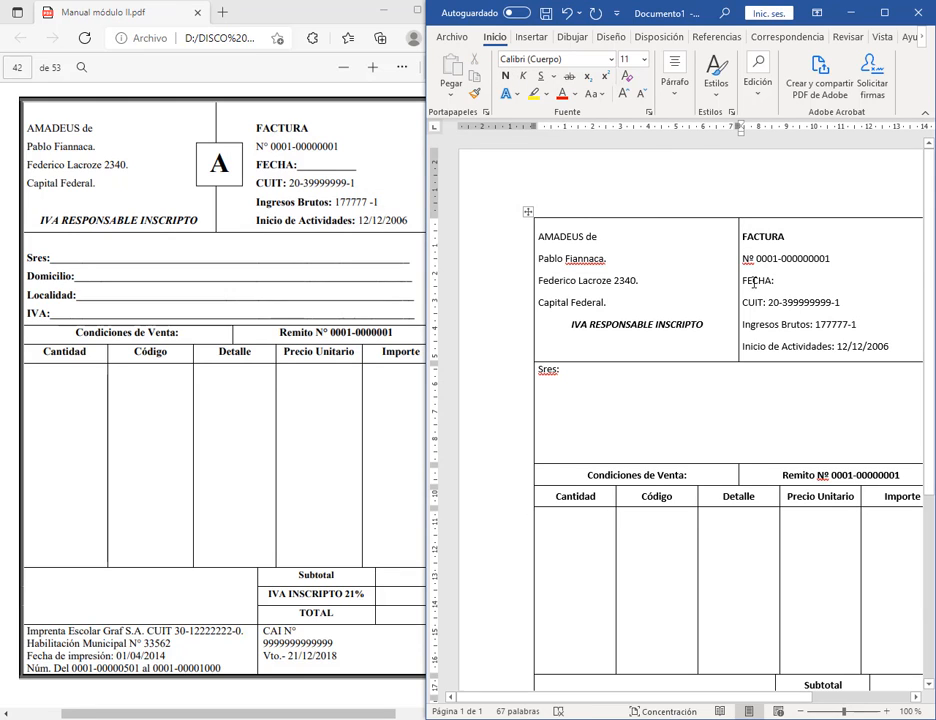
{"action": "double_click", "coordinate": [754, 283]}
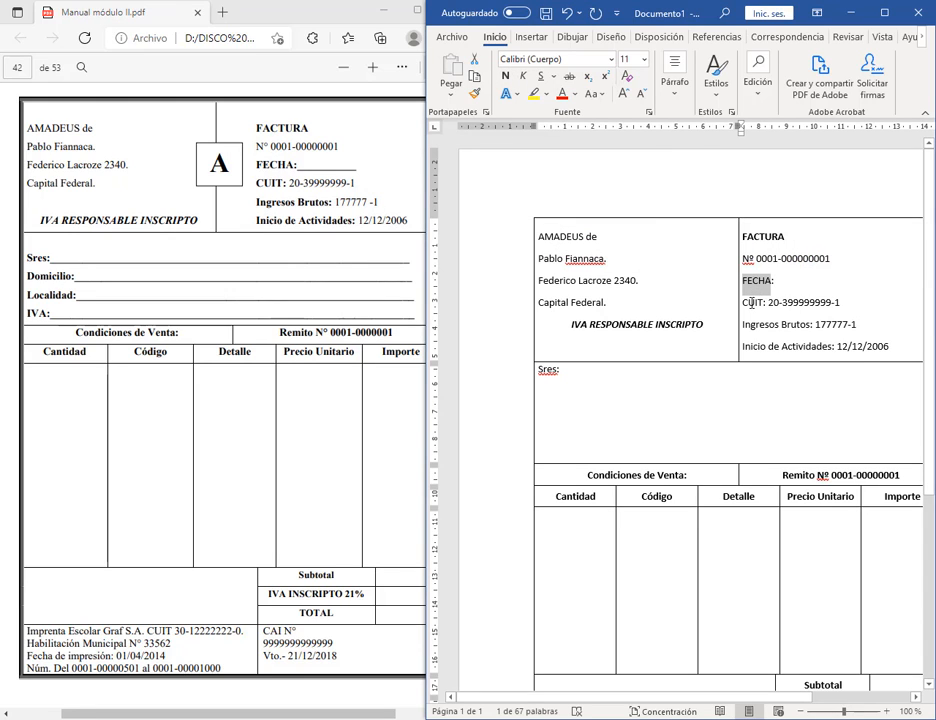
{"action": "double_click", "coordinate": [753, 303], "text": "ctrl"}
{"action": "left_click_drag", "start_coordinate": [814, 325], "coordinate": [759, 328]}
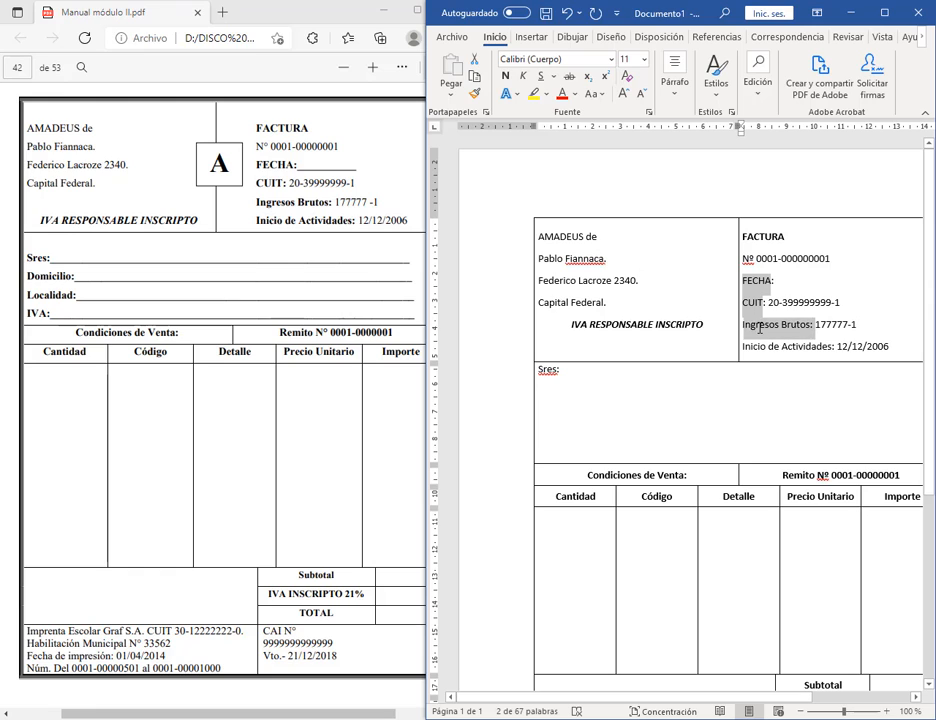
{"action": "left_click_drag", "start_coordinate": [832, 349], "coordinate": [749, 348]}
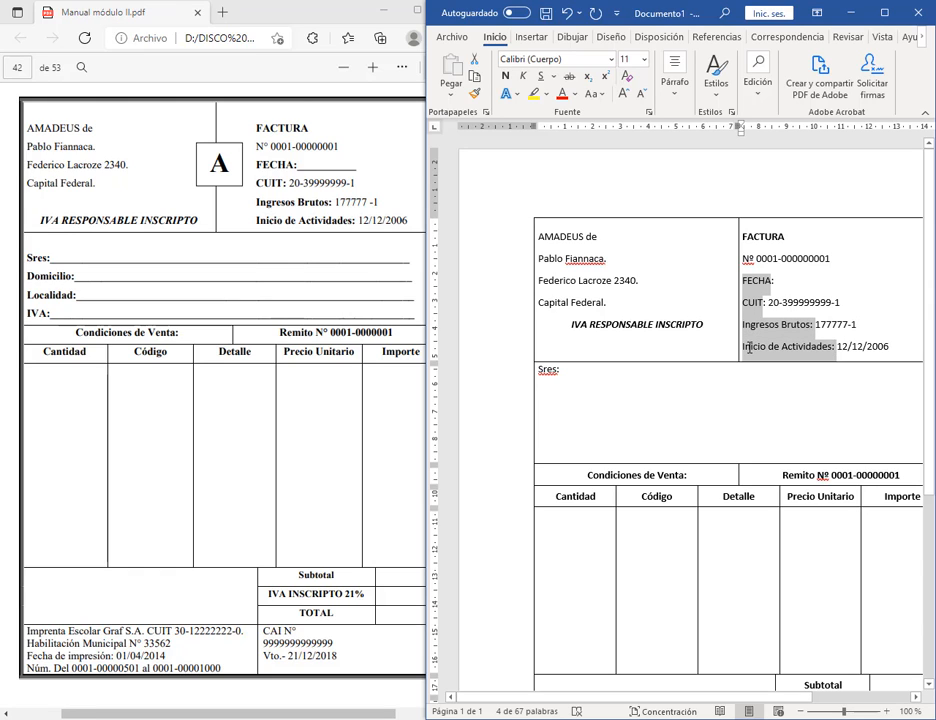
{"action": "left_click", "coordinate": [505, 75]}
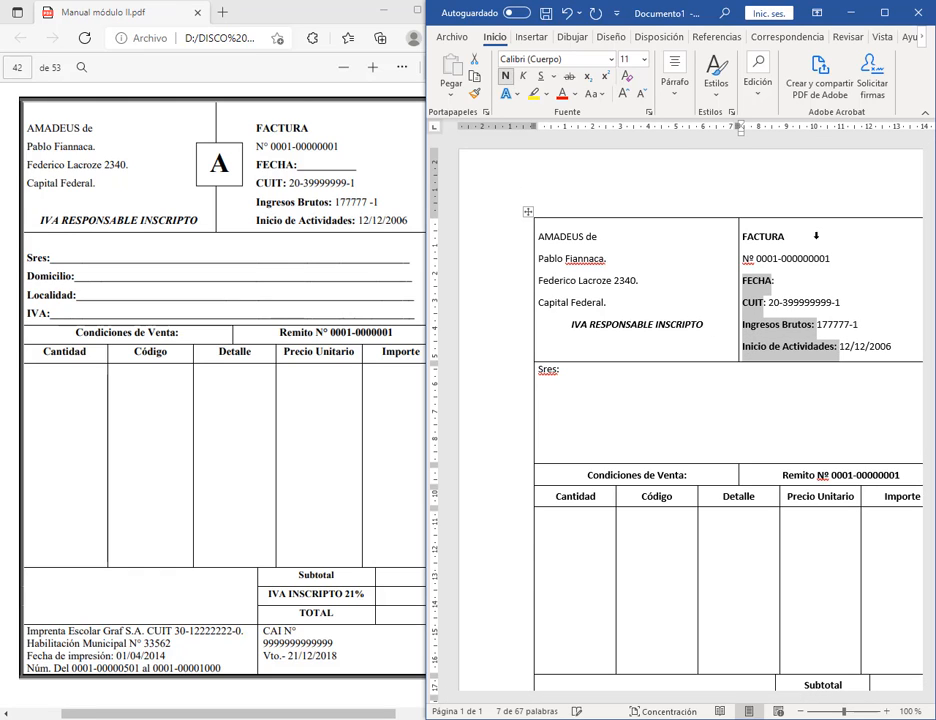
{"action": "left_click", "coordinate": [866, 321]}
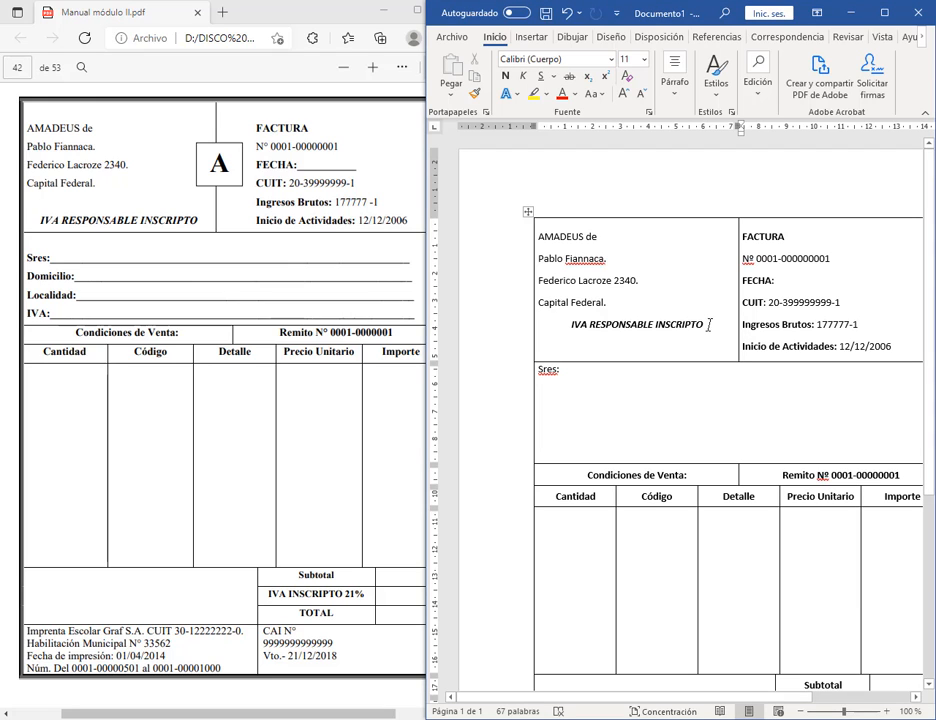
{"action": "left_click_drag", "start_coordinate": [708, 324], "coordinate": [570, 325]}
Step: Give the IVA RESPONSABLE INSCRIPTO line 12 pt before, single spacing and 0 pt after
{"action": "left_click", "coordinate": [678, 100]}
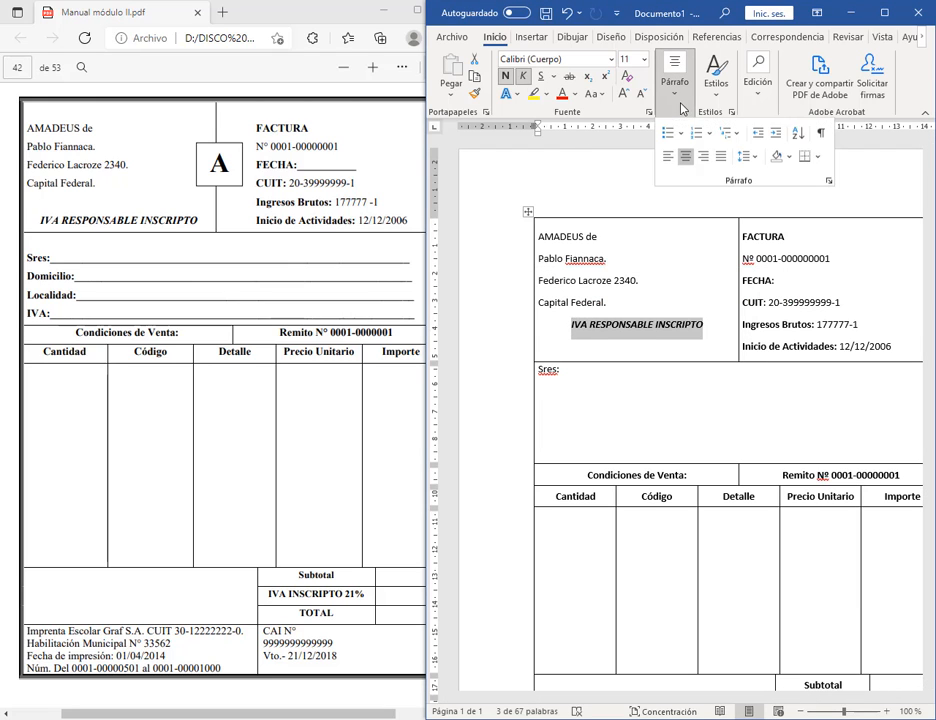
{"action": "left_click", "coordinate": [829, 181]}
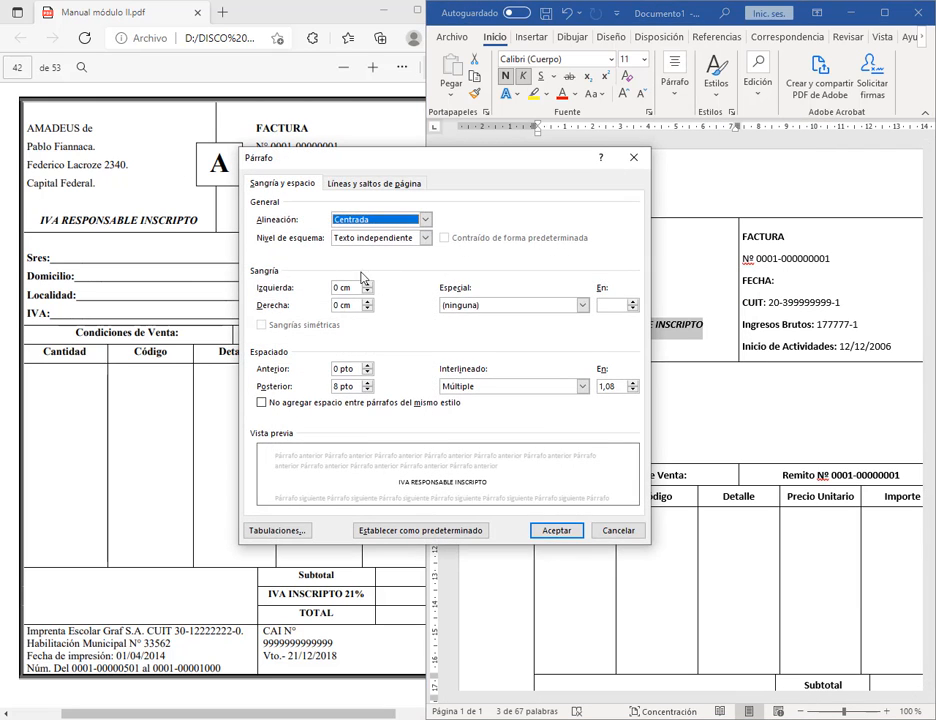
{"action": "left_click", "coordinate": [368, 366]}
{"action": "left_click", "coordinate": [368, 366]}
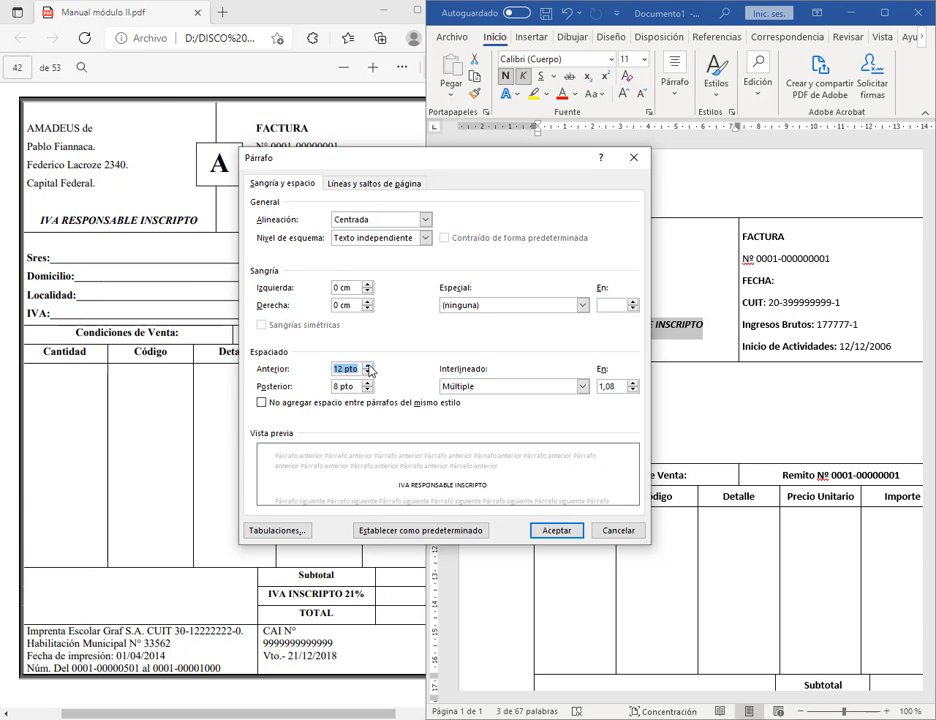
{"action": "left_click", "coordinate": [485, 386]}
{"action": "left_click", "coordinate": [478, 398]}
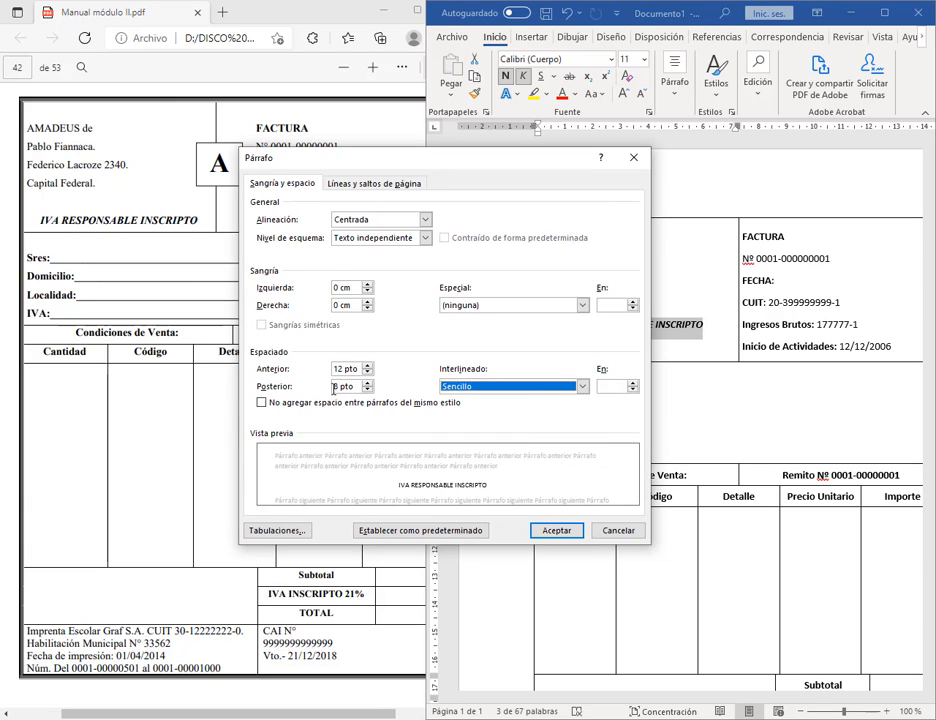
{"action": "left_click", "coordinate": [367, 390]}
{"action": "left_click", "coordinate": [367, 390]}
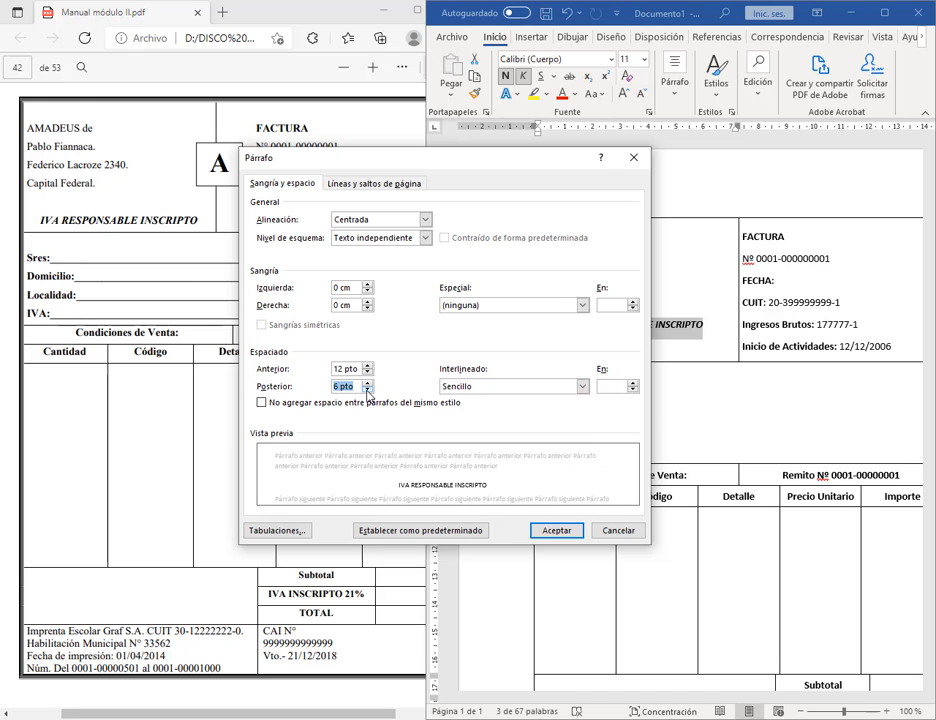
{"action": "left_click", "coordinate": [557, 530]}
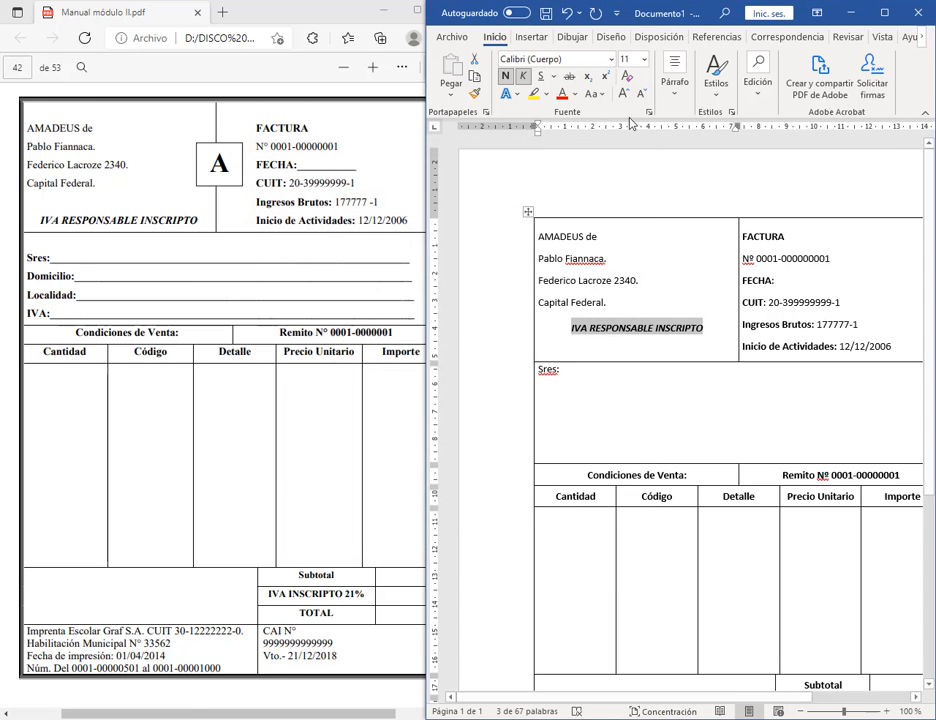
Step: Raise the space before the IVA RESPONSABLE INSCRIPTO line to 30 pt
{"action": "left_click", "coordinate": [674, 84]}
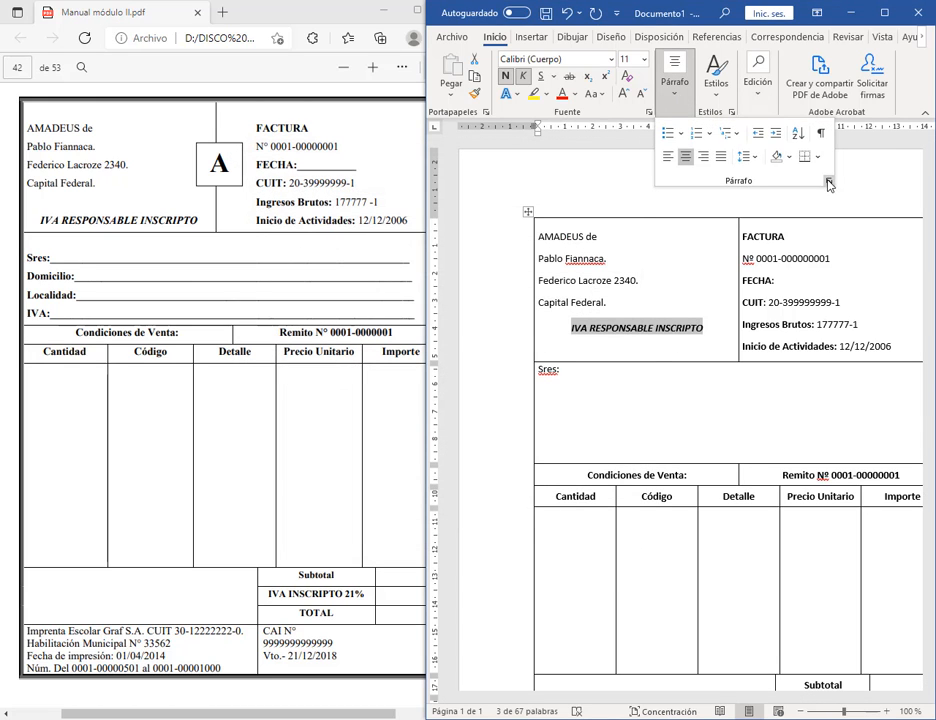
{"action": "left_click", "coordinate": [828, 181]}
{"action": "left_click", "coordinate": [367, 373]}
{"action": "left_click", "coordinate": [367, 373]}
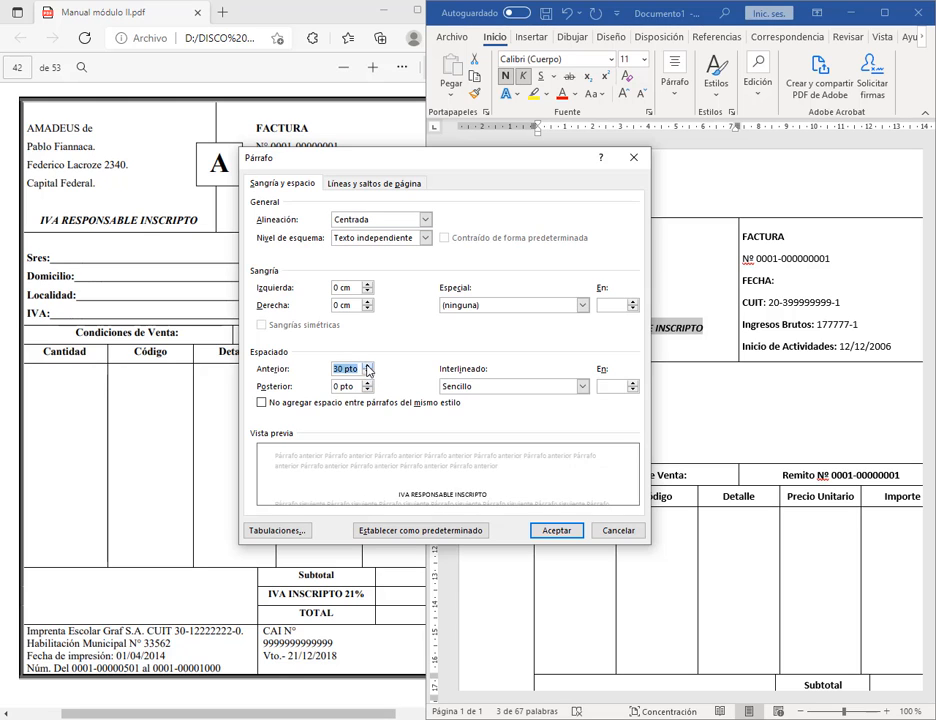
{"action": "left_click", "coordinate": [556, 528]}
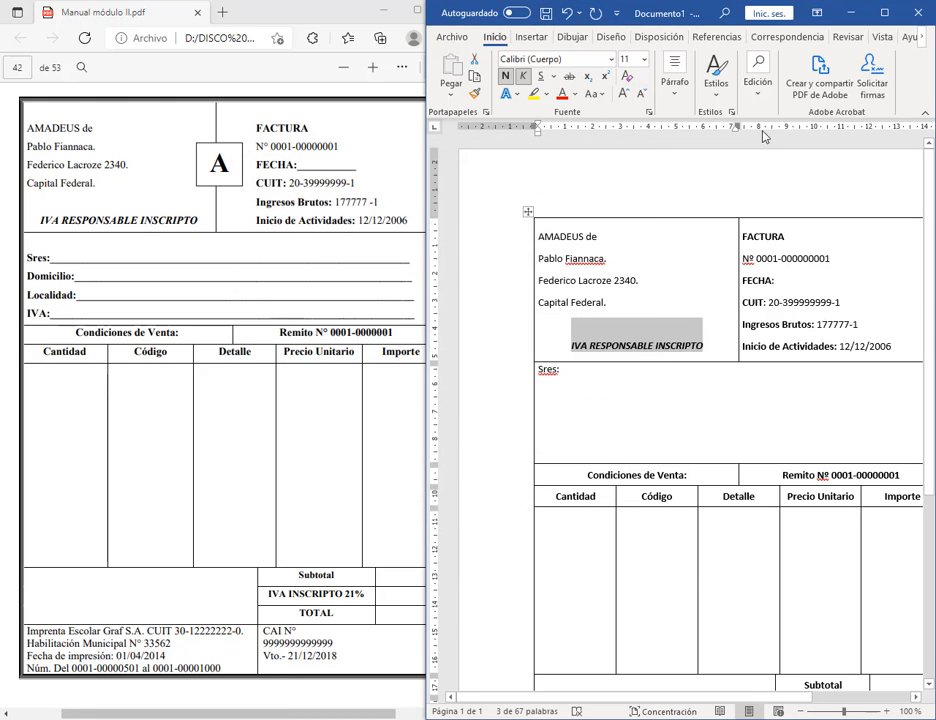
{"action": "left_click", "coordinate": [898, 347]}
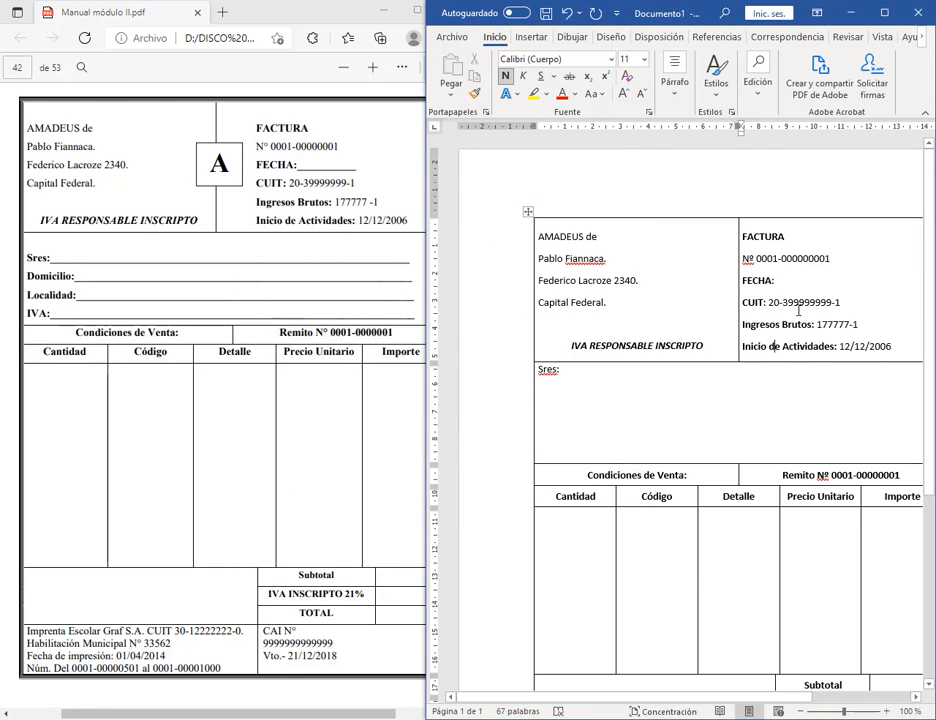
Step: Increase the left indent of the six right header-cell lines, then nudge them further right on the ruler
{"action": "left_click_drag", "start_coordinate": [743, 242], "coordinate": [898, 348]}
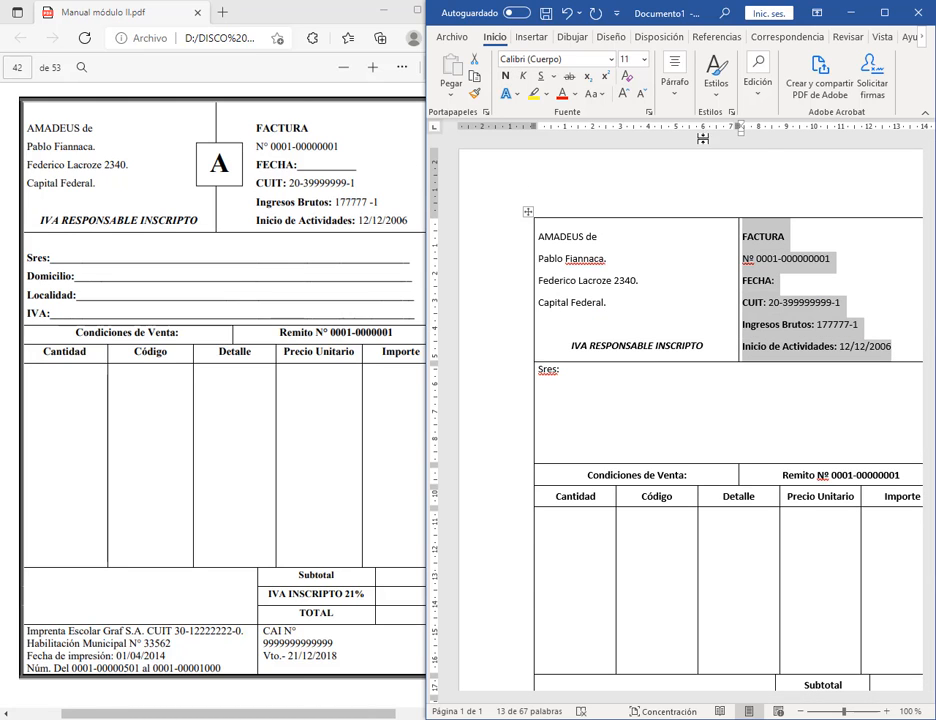
{"action": "left_click", "coordinate": [675, 75]}
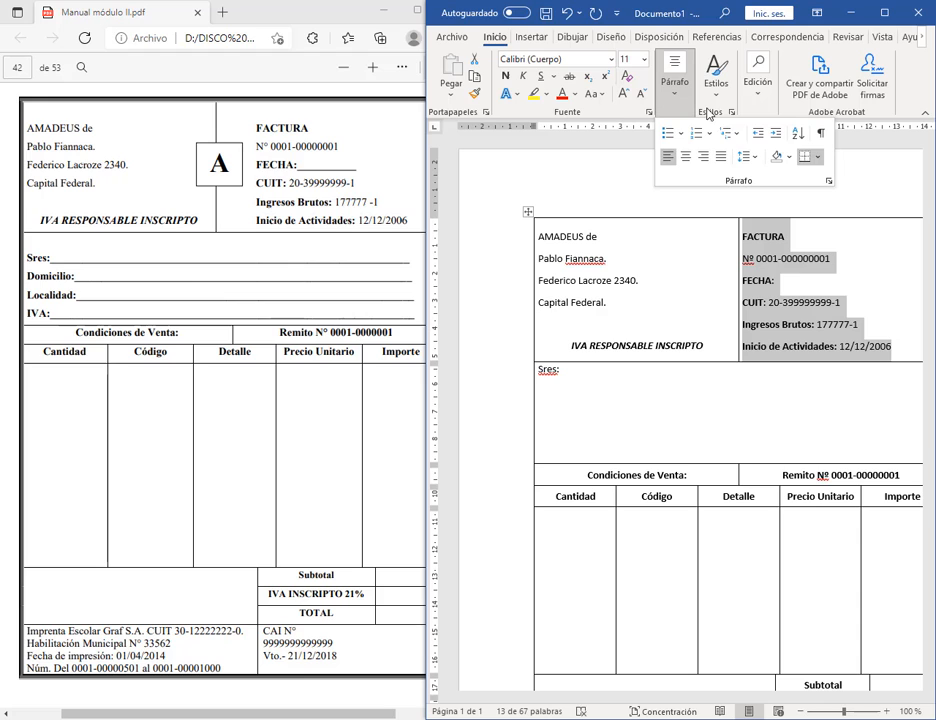
{"action": "left_click", "coordinate": [829, 181]}
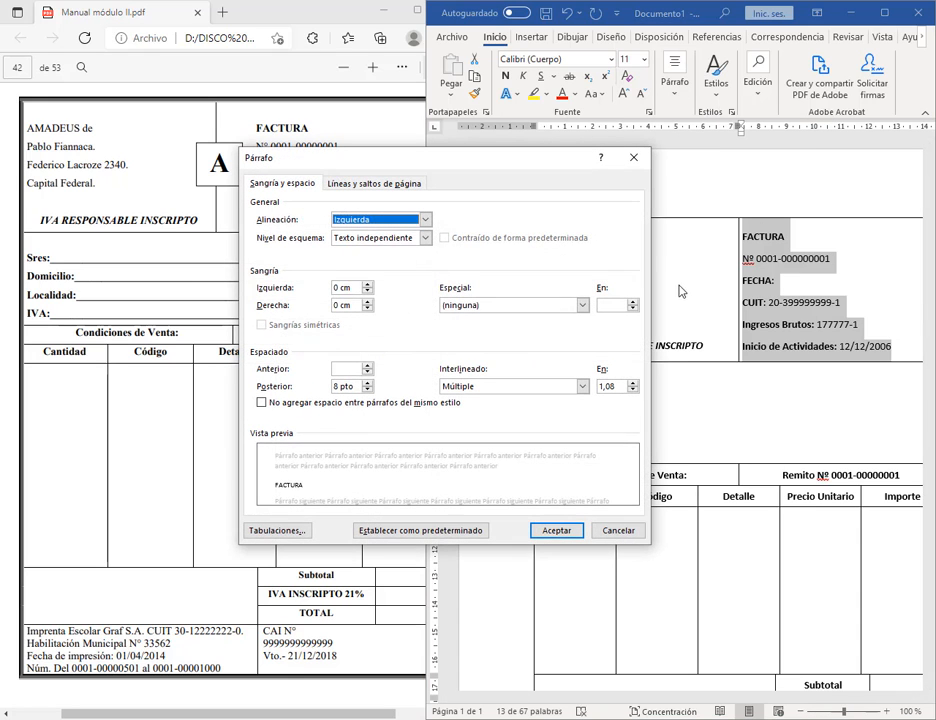
{"action": "left_click", "coordinate": [367, 286]}
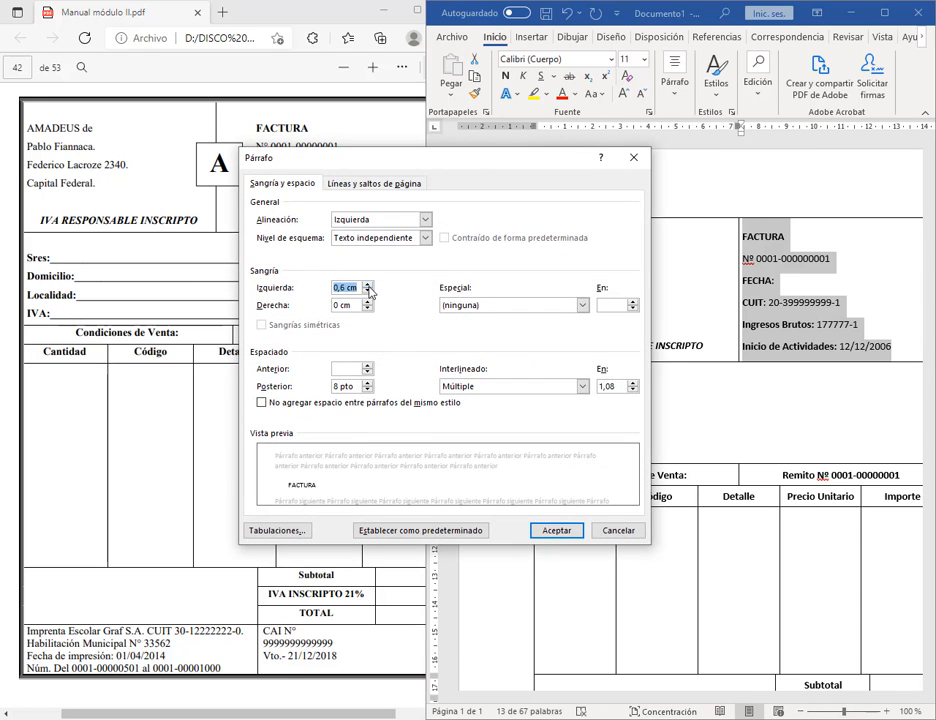
{"action": "left_click", "coordinate": [556, 530]}
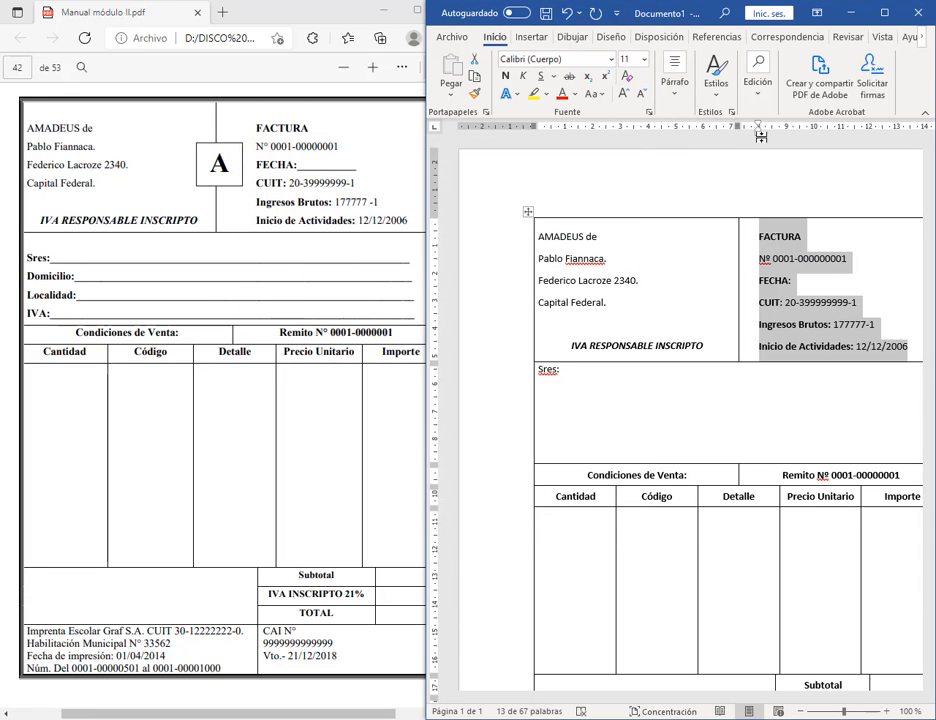
{"action": "left_click_drag", "start_coordinate": [758, 140], "coordinate": [786, 146]}
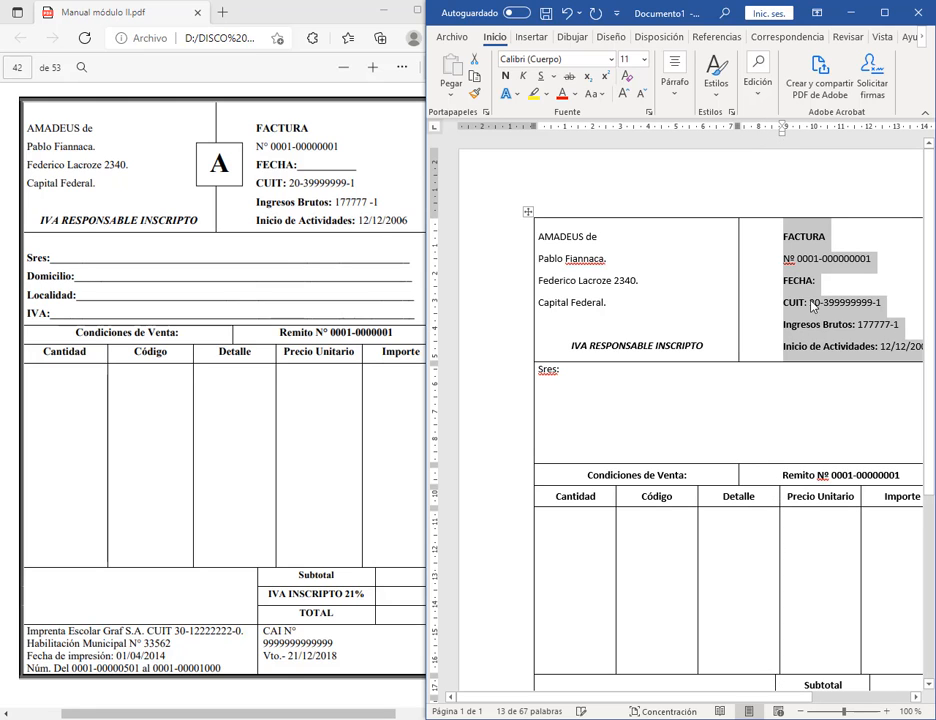
{"action": "left_click", "coordinate": [627, 401]}
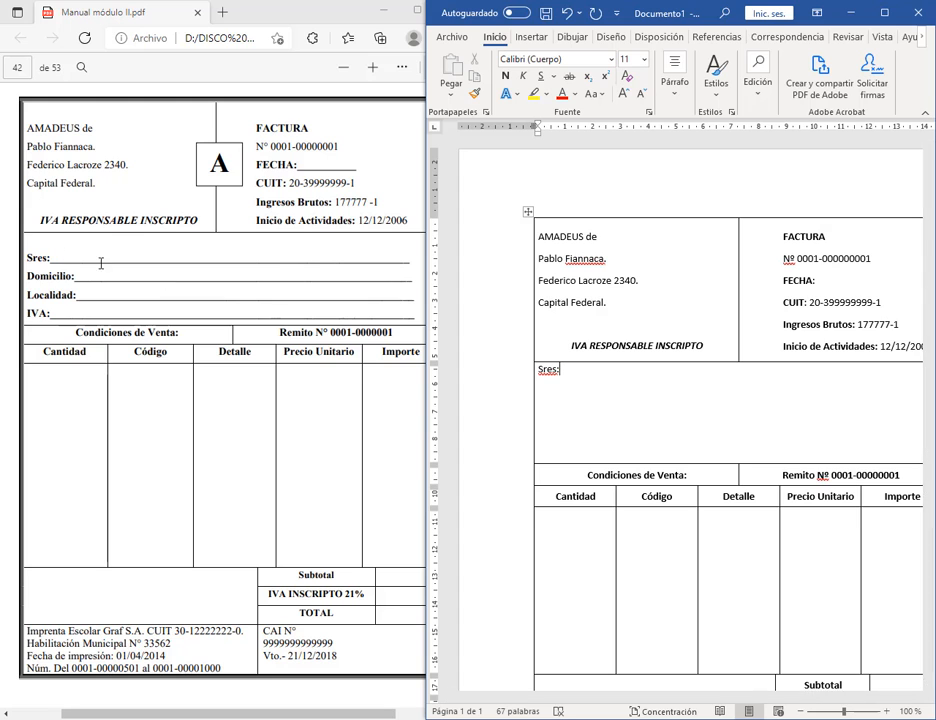
Step: Widen the Word window, then draw a straight horizontal line across the cell after 'Sres:'
{"action": "left_click_drag", "start_coordinate": [428, 344], "coordinate": [25, 344]}
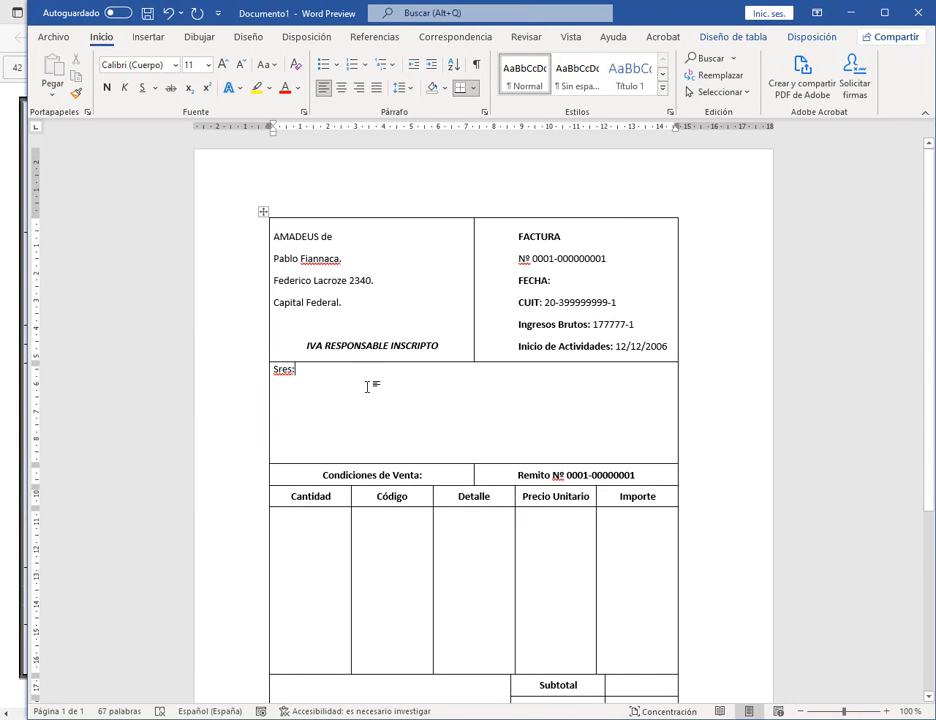
{"action": "left_click", "coordinate": [145, 39]}
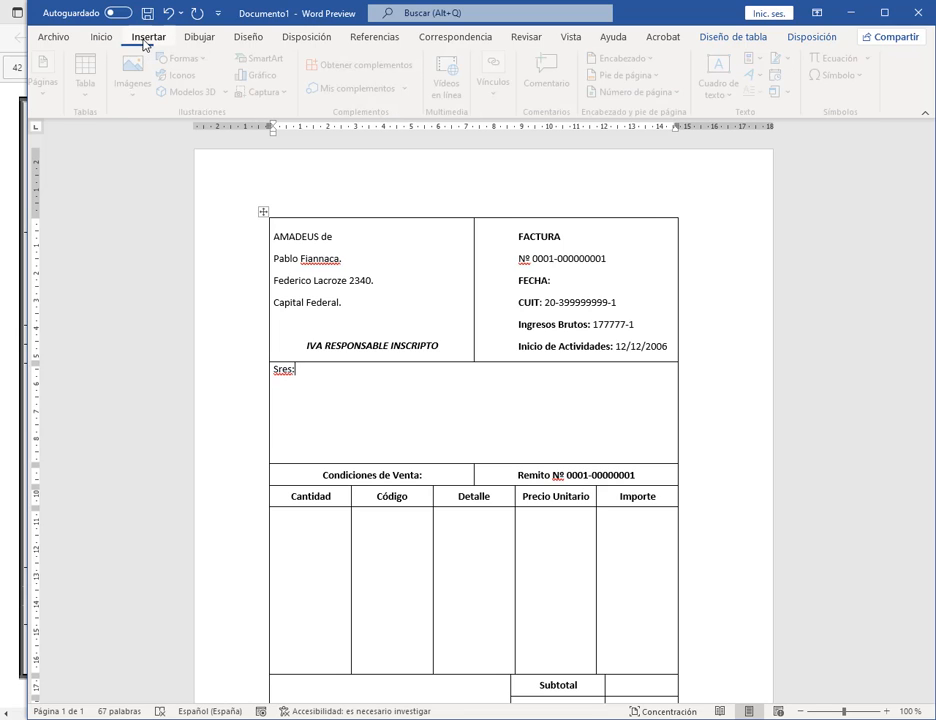
{"action": "left_click", "coordinate": [188, 60]}
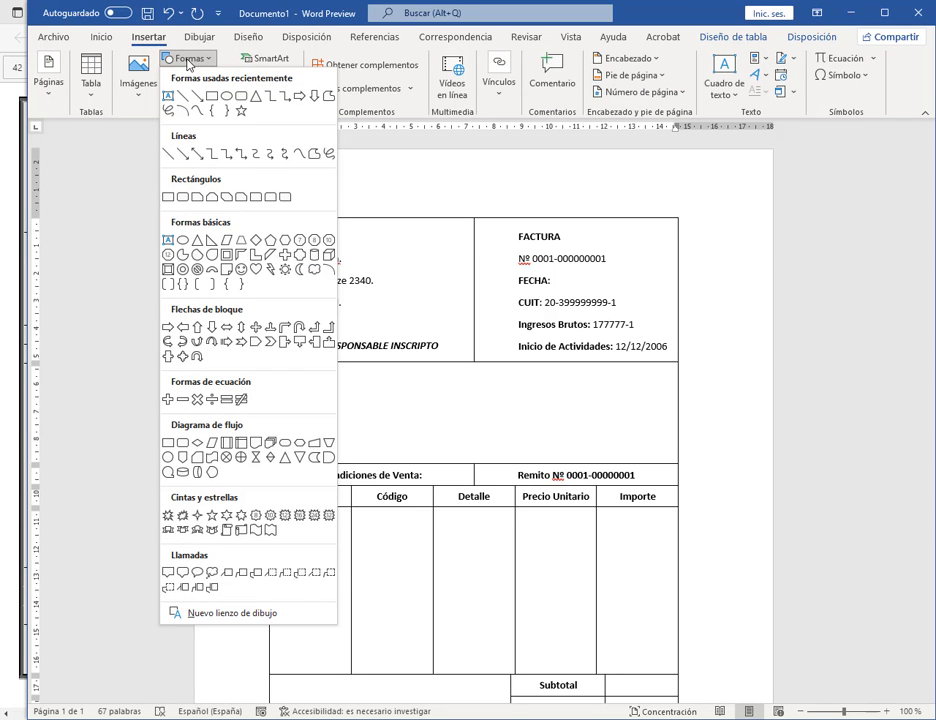
{"action": "left_click", "coordinate": [168, 157]}
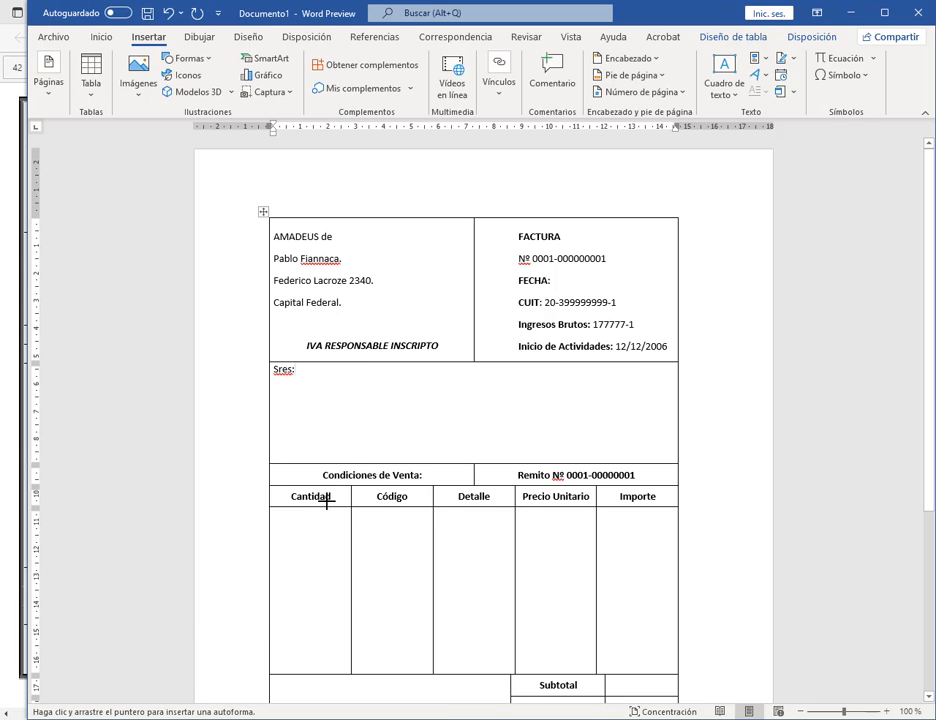
{"action": "mouse_move", "coordinate": [305, 378]}
{"action": "left_mouse_down"}
{"action": "mouse_move", "coordinate": [549, 384]}
{"action": "mouse_move", "coordinate": [510, 395]}
{"action": "mouse_move", "coordinate": [397, 375]}
{"action": "mouse_move", "coordinate": [576, 375]}
{"action": "mouse_move", "coordinate": [589, 386]}
{"action": "mouse_move", "coordinate": [629, 368]}
{"action": "mouse_move", "coordinate": [627, 380]}
{"action": "mouse_move", "coordinate": [620, 371]}
{"action": "left_mouse_up"}
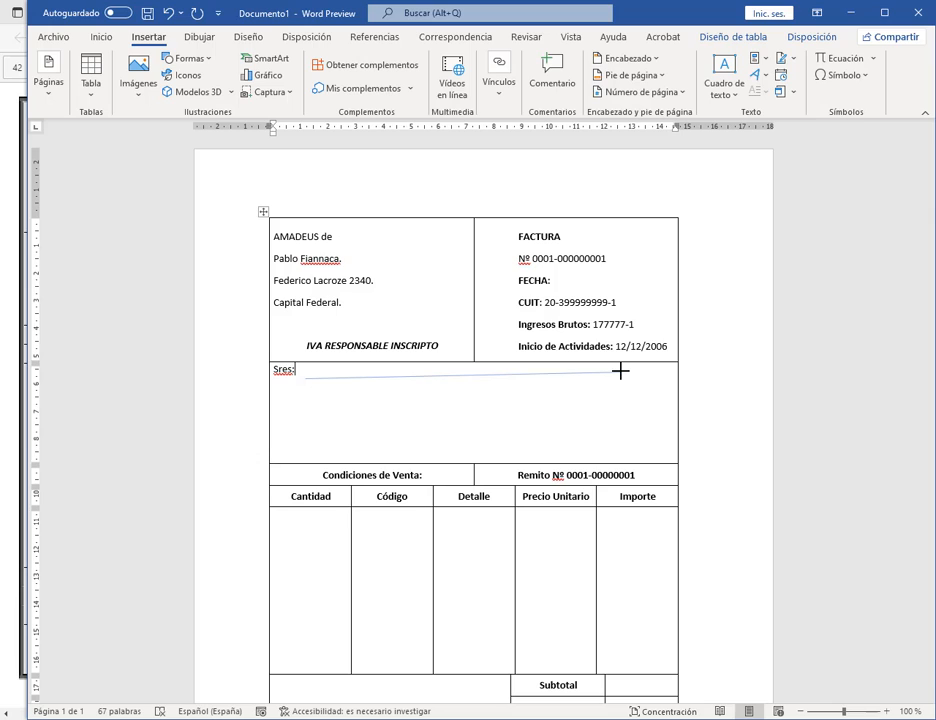
{"action": "mouse_move", "coordinate": [620, 371]}
{"action": "left_mouse_down"}
{"action": "mouse_move", "coordinate": [618, 355]}
{"action": "mouse_move", "coordinate": [650, 394]}
{"action": "mouse_move", "coordinate": [600, 388]}
{"action": "mouse_move", "coordinate": [621, 366]}
{"action": "mouse_move", "coordinate": [622, 378]}
{"action": "mouse_move", "coordinate": [472, 361]}
{"action": "mouse_move", "coordinate": [729, 359]}
{"action": "mouse_move", "coordinate": [572, 365]}
{"action": "mouse_move", "coordinate": [560, 376]}
{"action": "mouse_move", "coordinate": [577, 347]}
{"action": "left_mouse_up"}
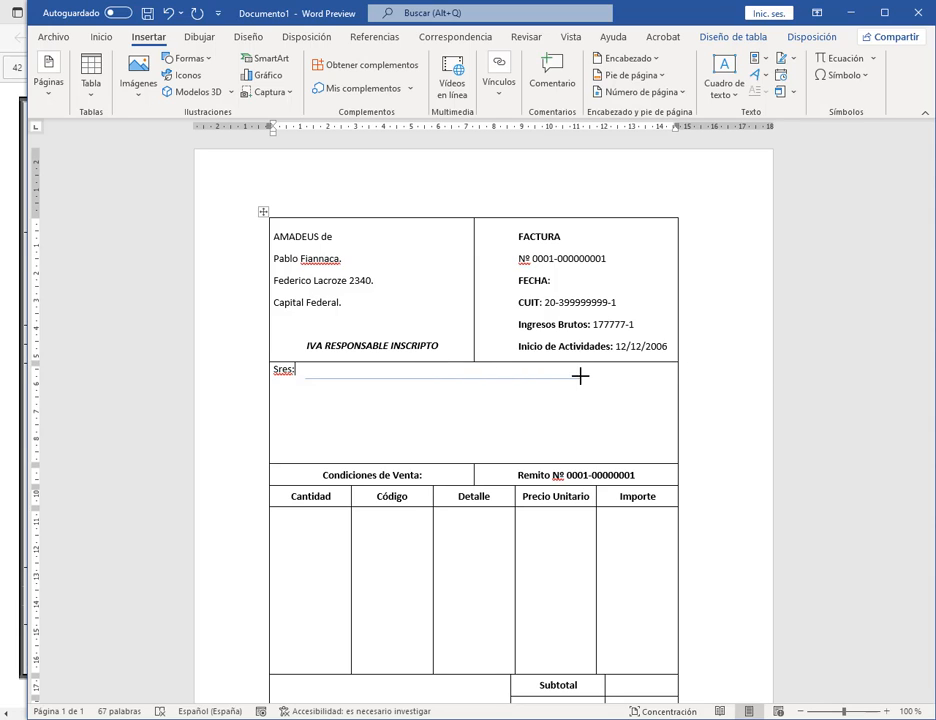
{"action": "left_click_drag", "start_coordinate": [578, 398], "coordinate": [648, 368]}
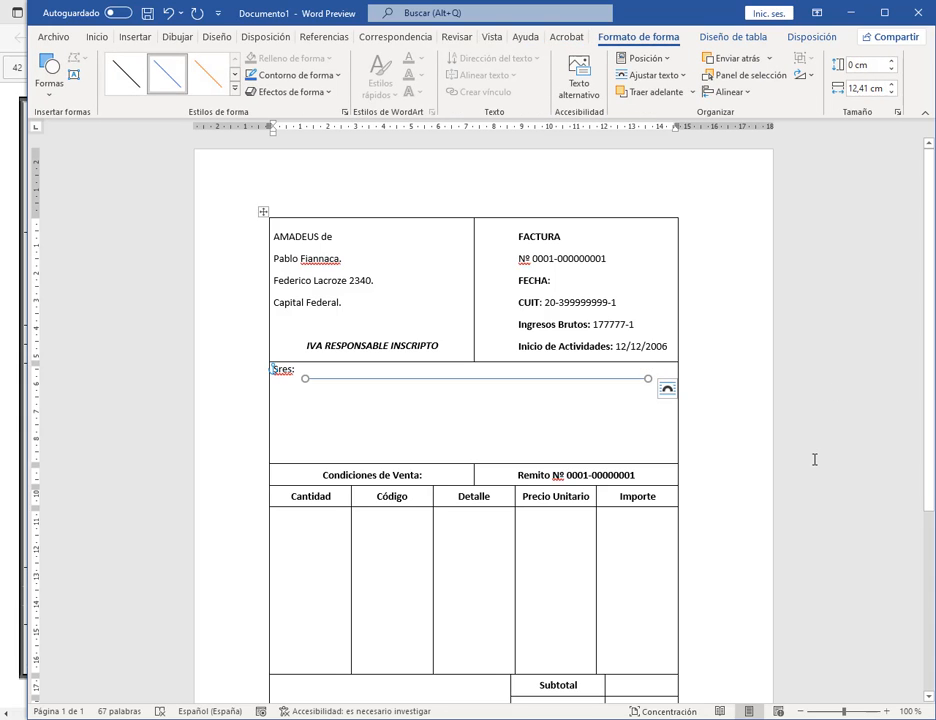
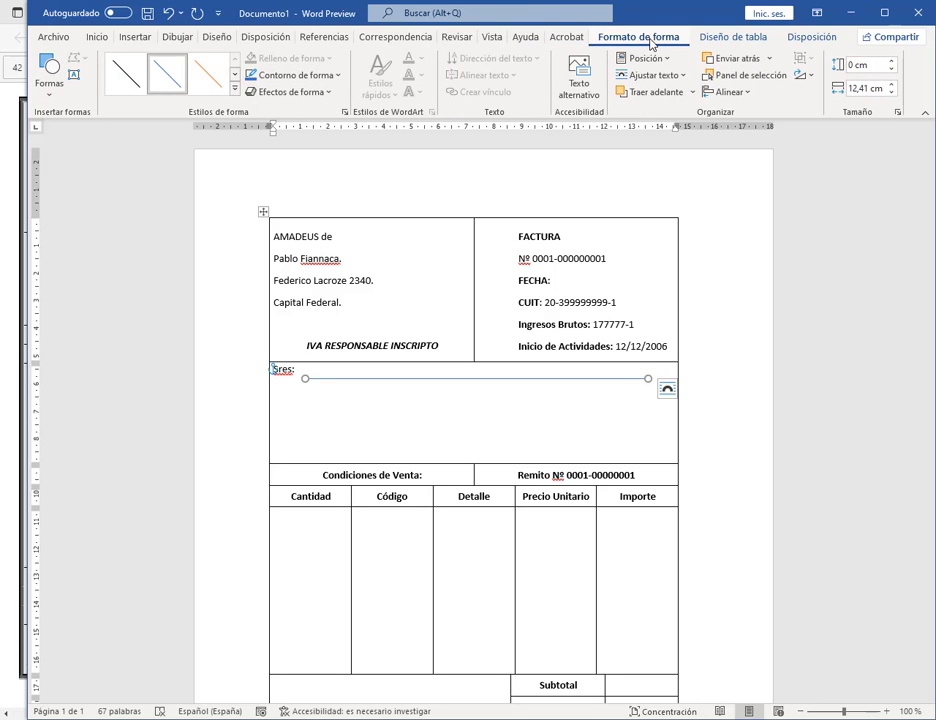
Step: Give the line beside 'Sres:' a black outline 1½ pt thick
{"action": "left_click", "coordinate": [270, 77]}
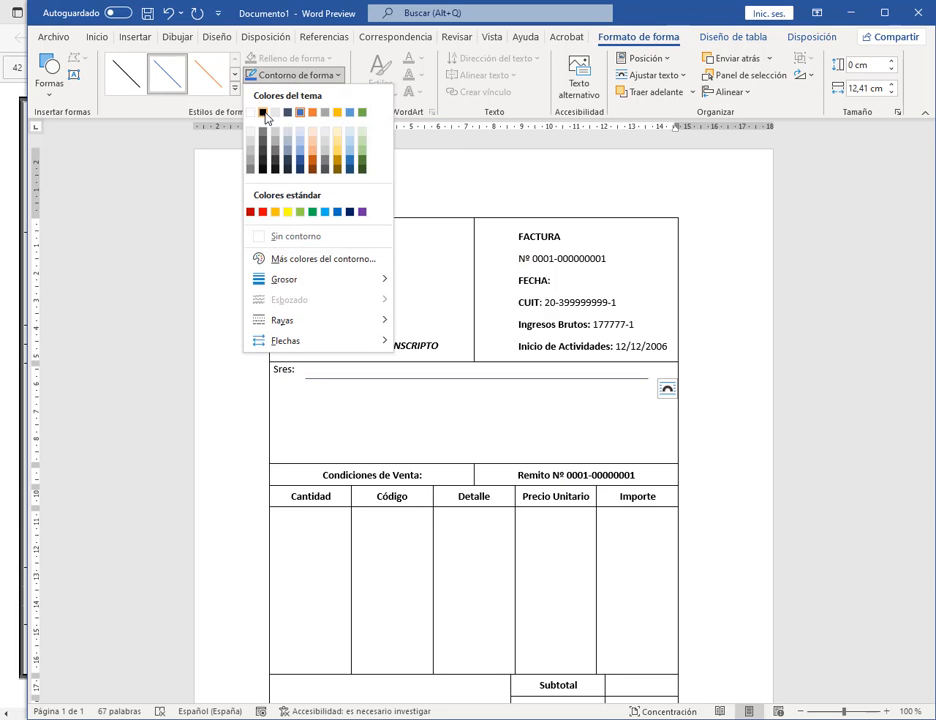
{"action": "left_click", "coordinate": [262, 113]}
{"action": "left_click", "coordinate": [293, 75]}
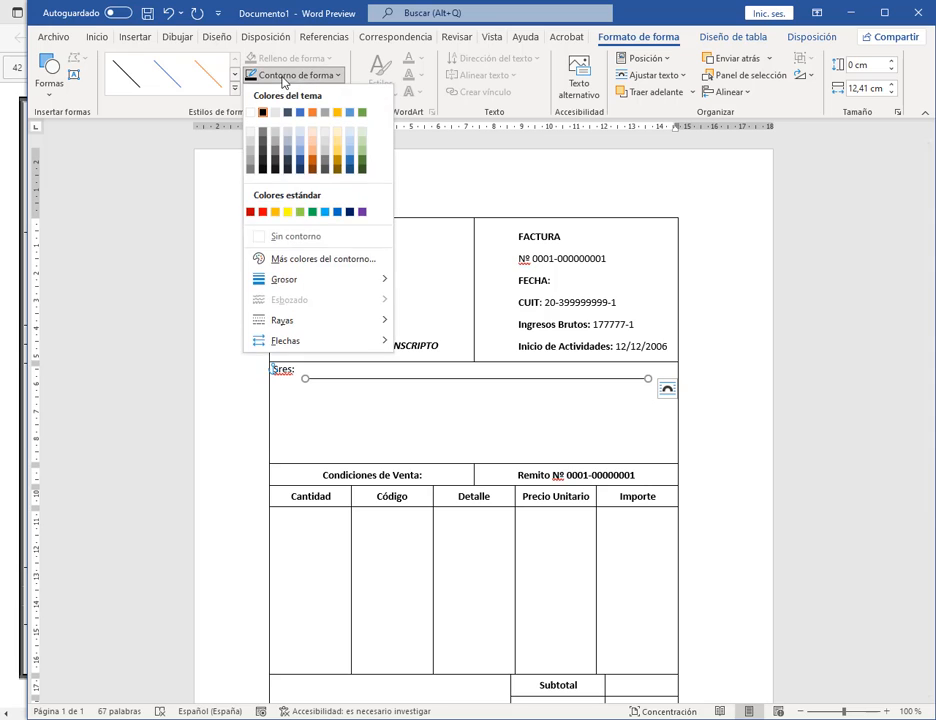
{"action": "mouse_move", "coordinate": [292, 279]}
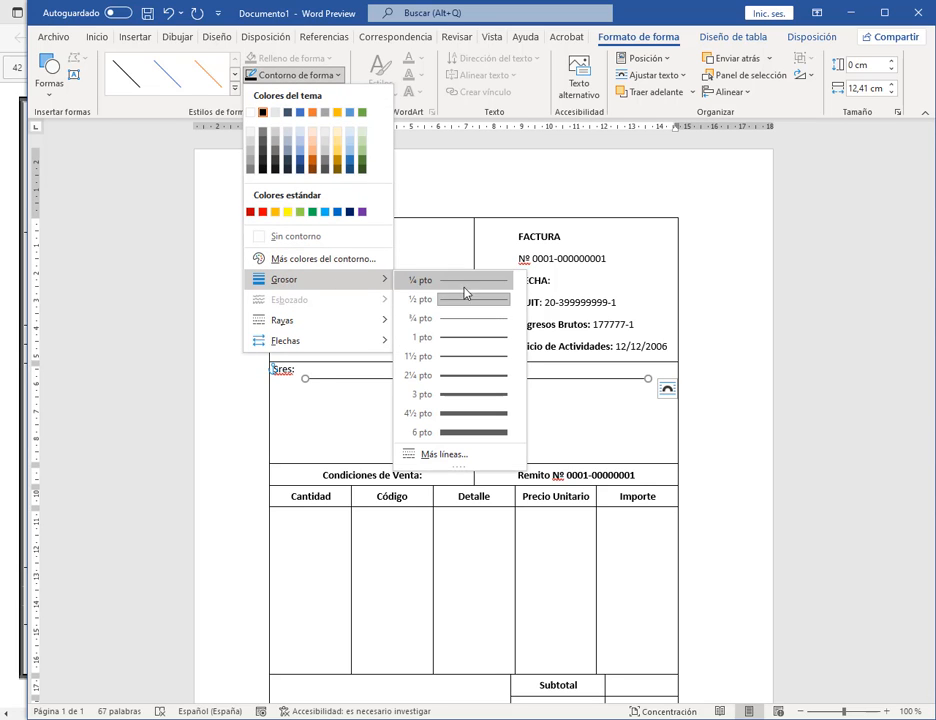
{"action": "left_click", "coordinate": [472, 337]}
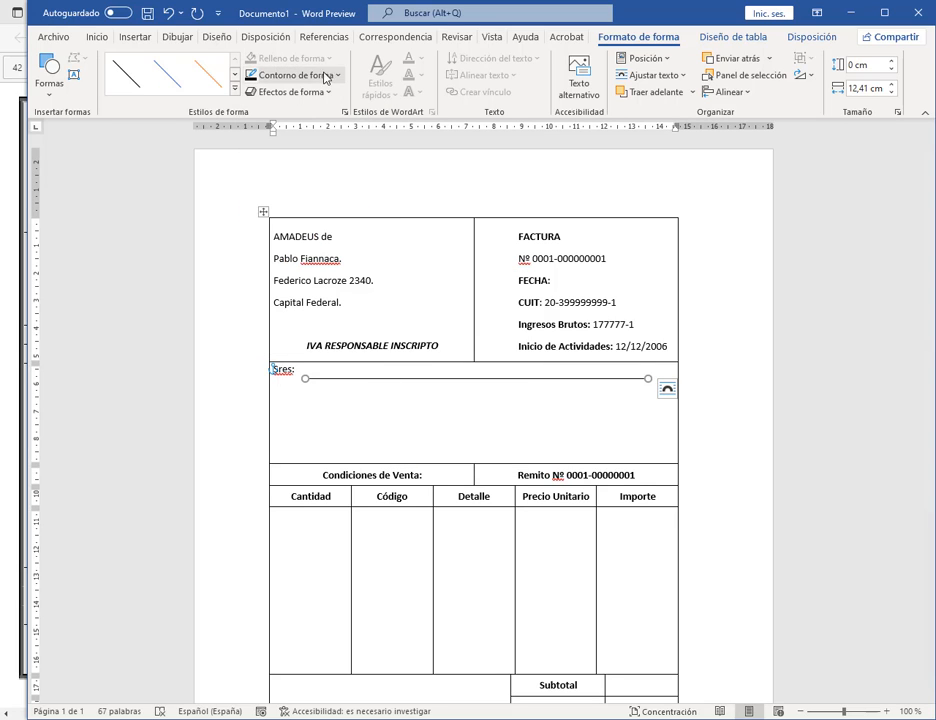
{"action": "left_click", "coordinate": [262, 75]}
{"action": "mouse_move", "coordinate": [366, 288]}
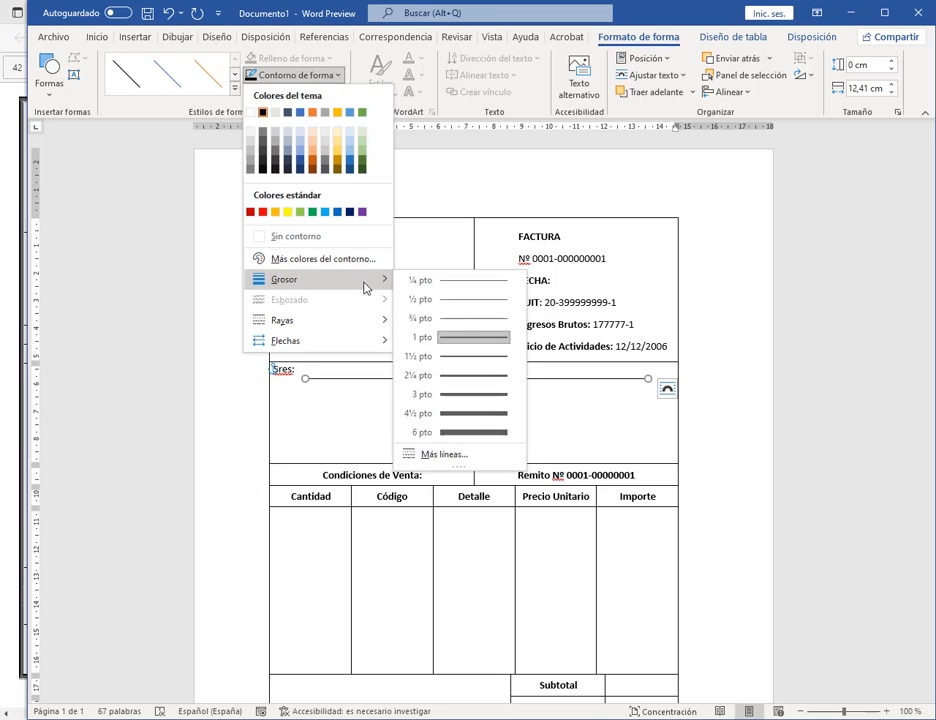
{"action": "left_click", "coordinate": [487, 357]}
{"action": "left_click", "coordinate": [767, 386]}
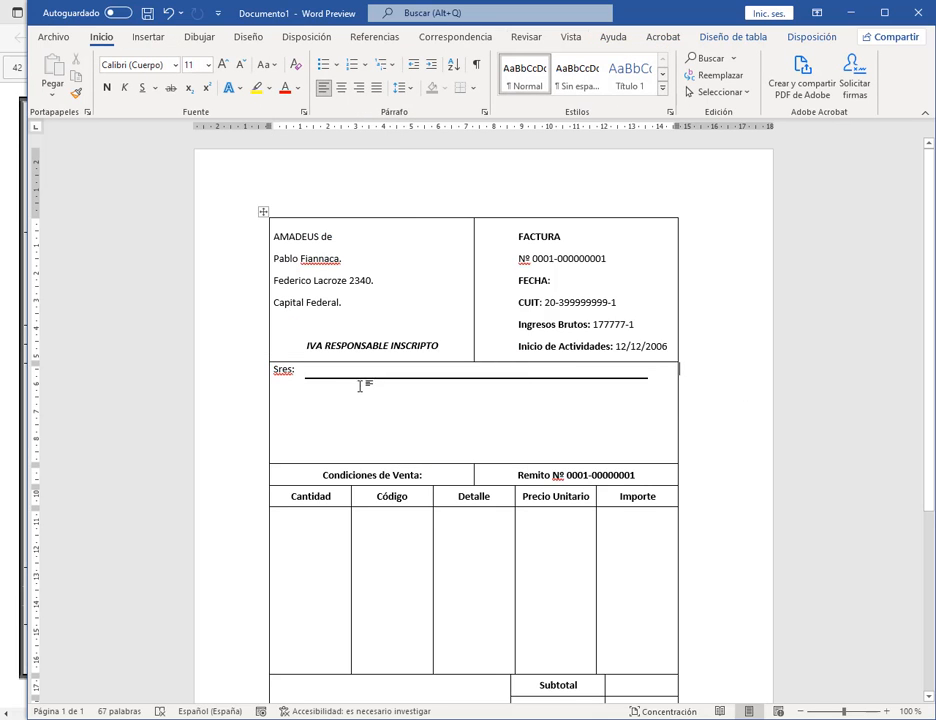
Step: Nudge the line beside 'Sres:' slightly upward and maximize the Word window
{"action": "left_click", "coordinate": [300, 377]}
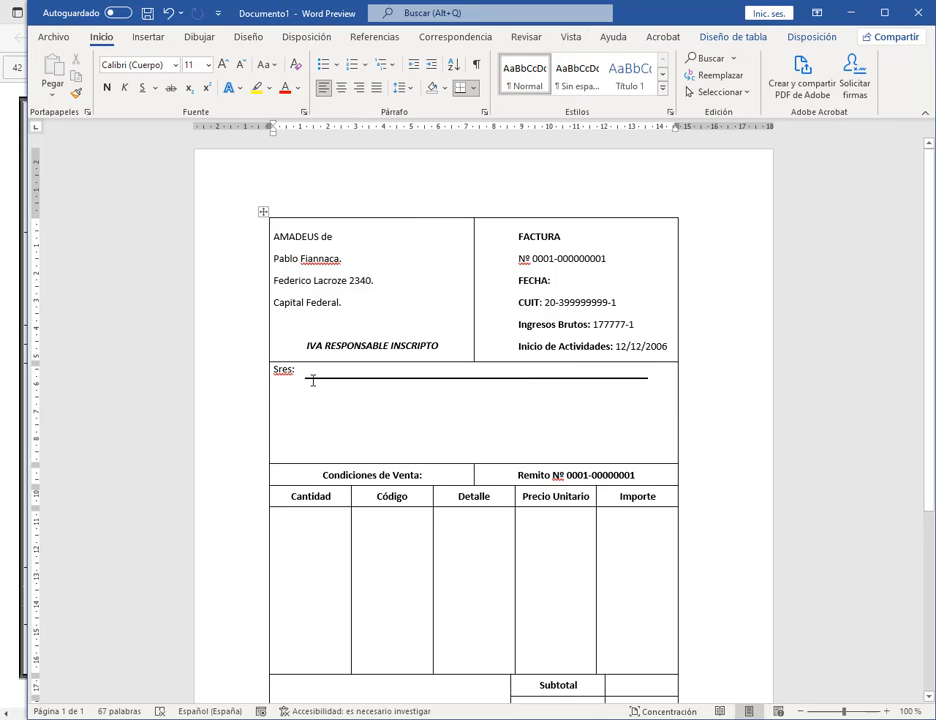
{"action": "left_click", "coordinate": [311, 378]}
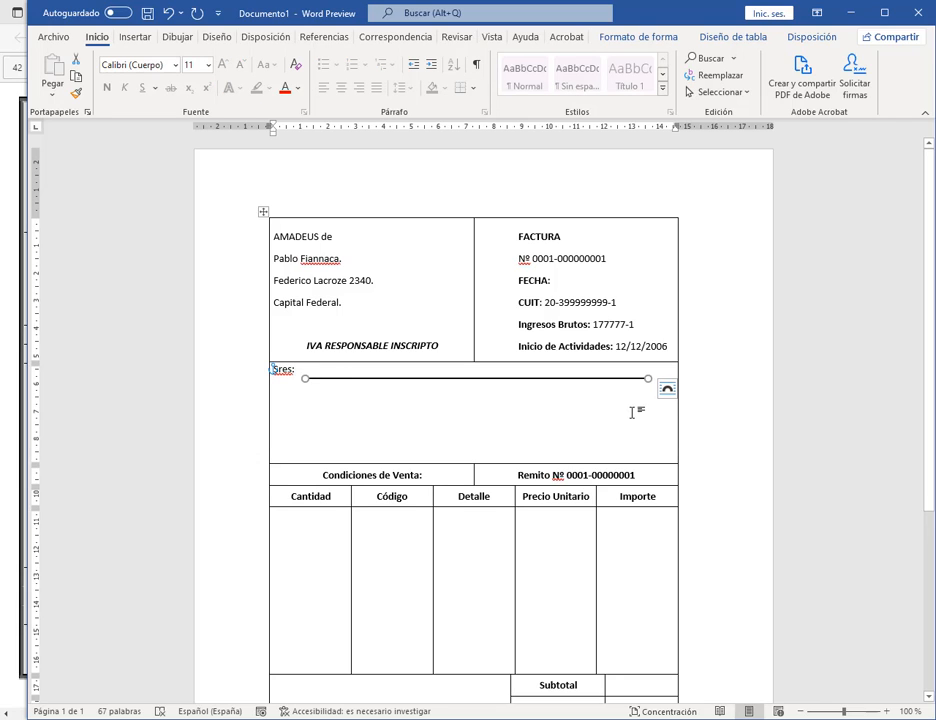
{"action": "key", "text": "Up"}
{"action": "key", "text": "Up"}
{"action": "key", "text": "Up"}
{"action": "key", "text": "Up"}
{"action": "key", "text": "Up"}
{"action": "key", "text": "Up"}
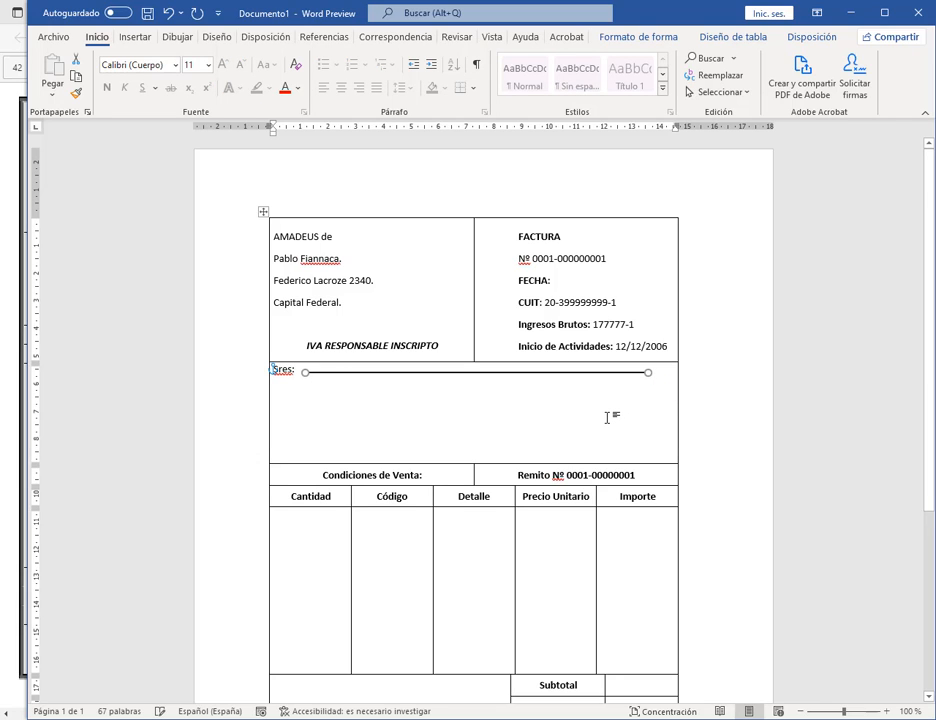
{"action": "left_click", "coordinate": [694, 401]}
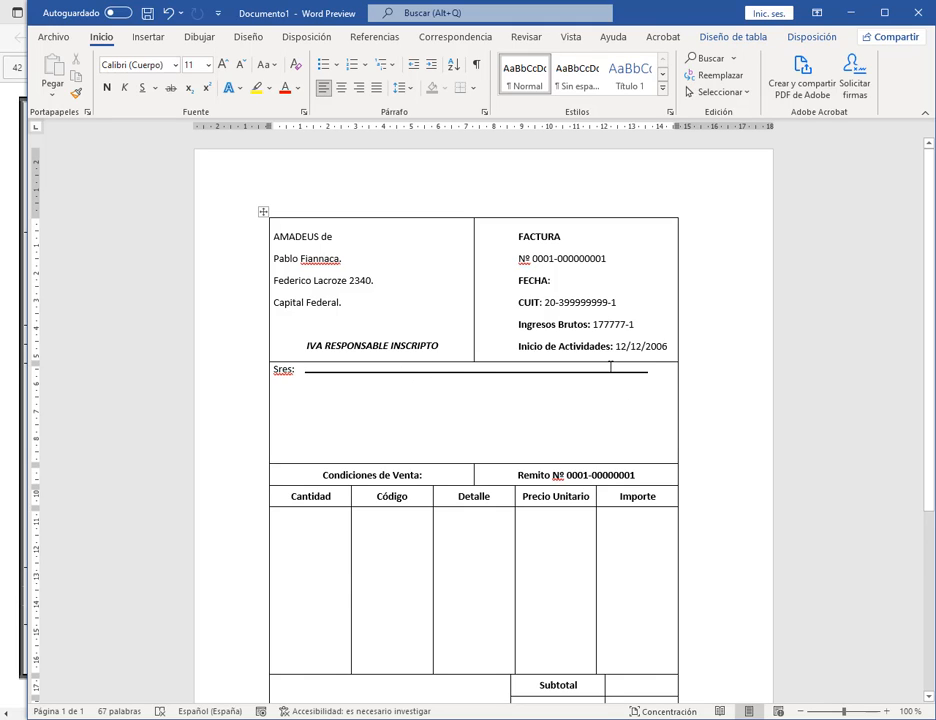
{"action": "double_click", "coordinate": [649, 11]}
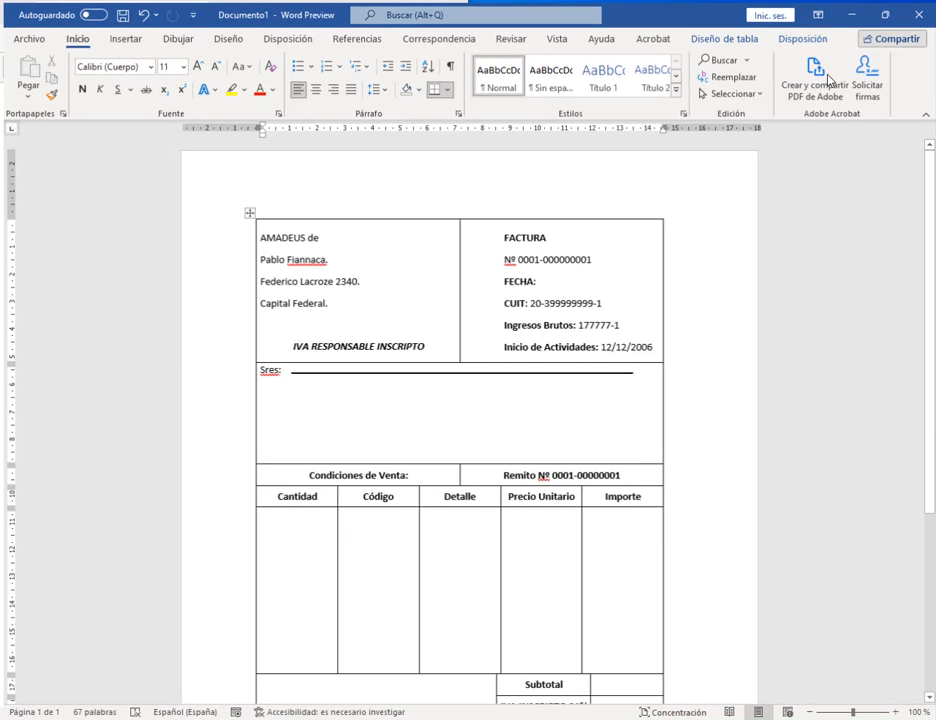
Step: Copy the 'Sres:' line, reposition the pasted copy, and paste another copy into the cell
{"action": "left_click", "coordinate": [397, 372]}
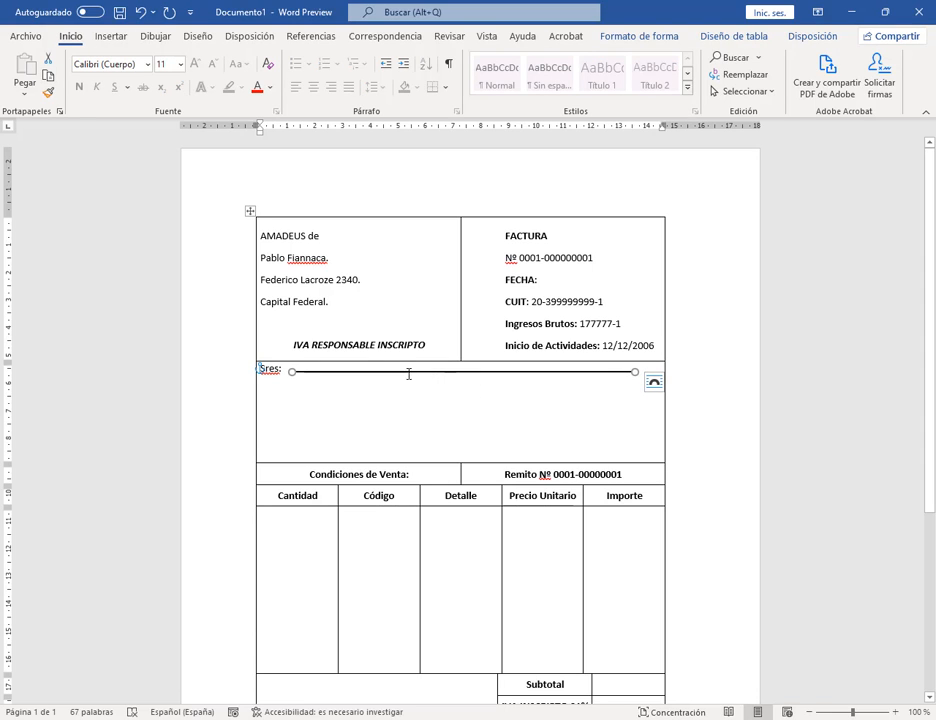
{"action": "left_click", "coordinate": [48, 75]}
{"action": "left_click", "coordinate": [26, 68]}
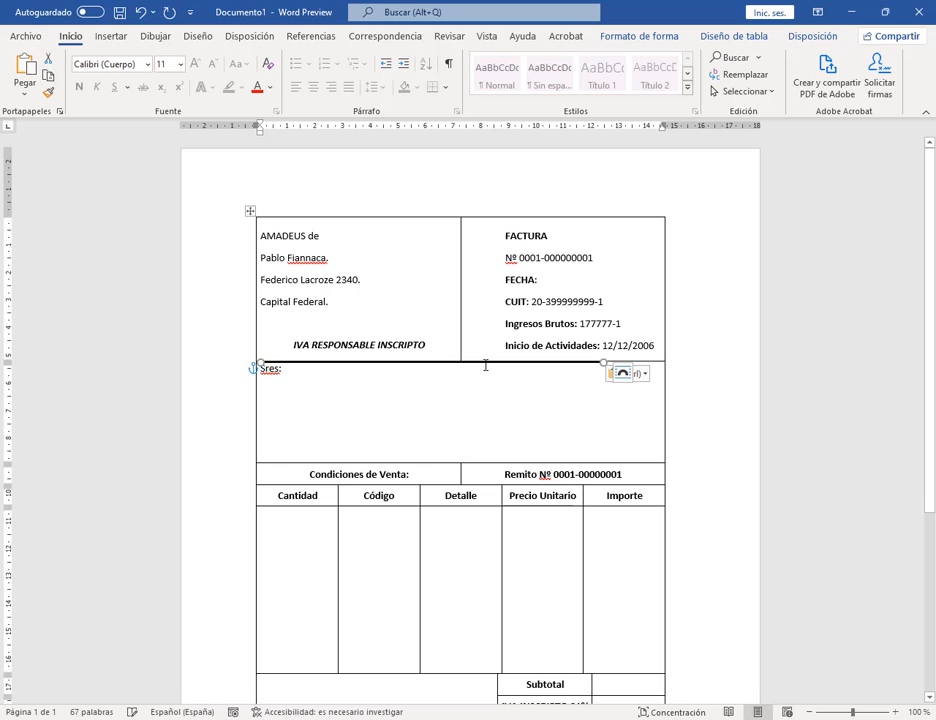
{"action": "left_click_drag", "start_coordinate": [350, 362], "coordinate": [380, 372]}
{"action": "left_click", "coordinate": [389, 387]}
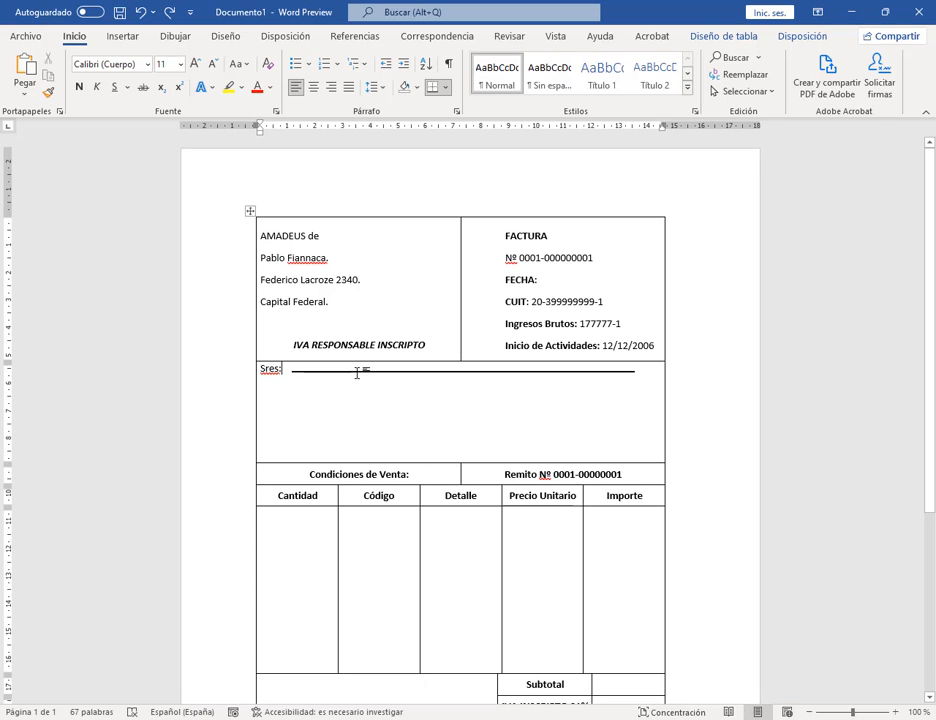
{"action": "left_click", "coordinate": [357, 372]}
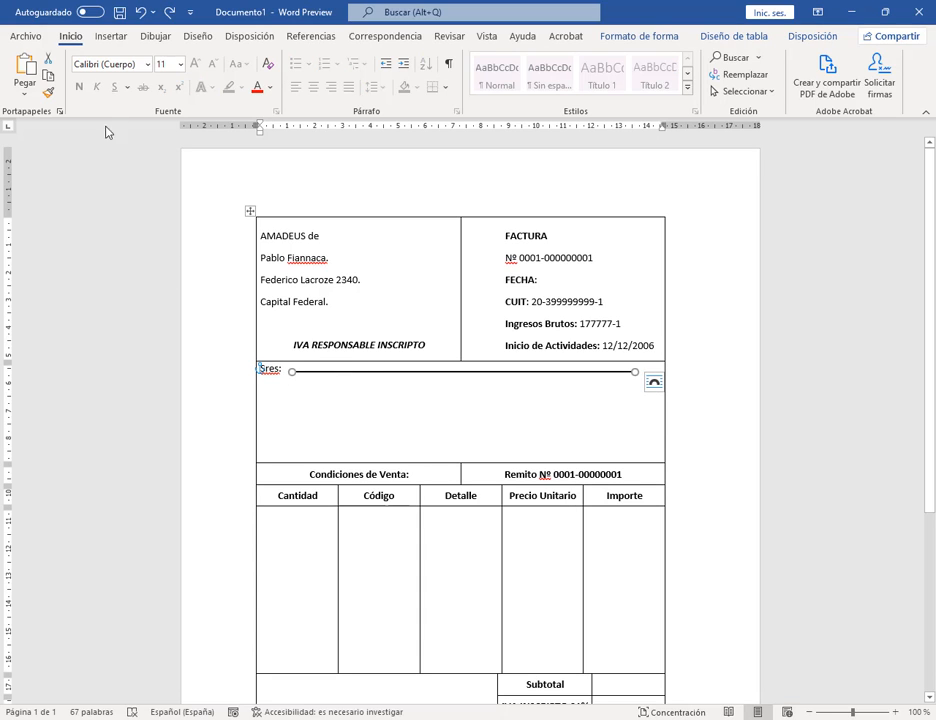
{"action": "left_click", "coordinate": [334, 411]}
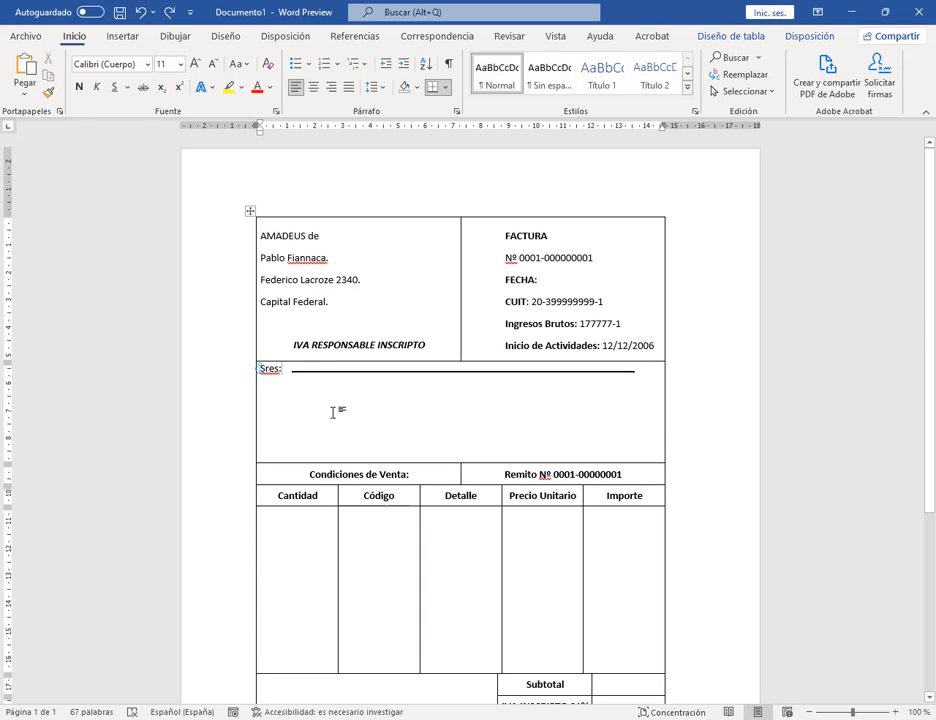
{"action": "left_click", "coordinate": [25, 72]}
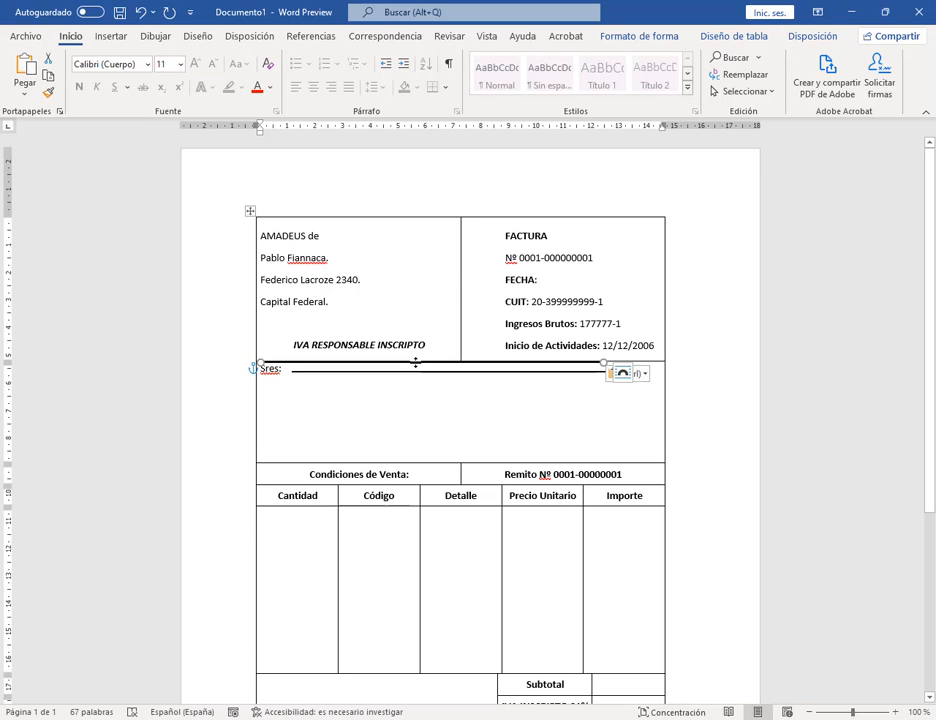
Step: Arrange line copies onto a second and third row in the Sres cell
{"action": "left_click_drag", "start_coordinate": [416, 367], "coordinate": [439, 403]}
{"action": "left_click", "coordinate": [717, 394]}
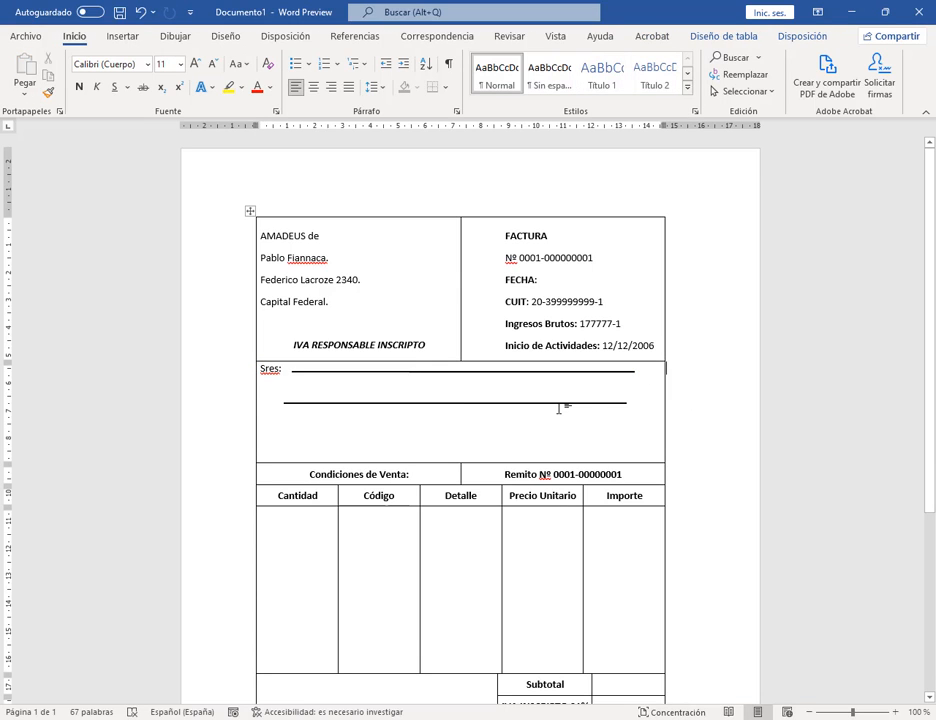
{"action": "left_click", "coordinate": [558, 403]}
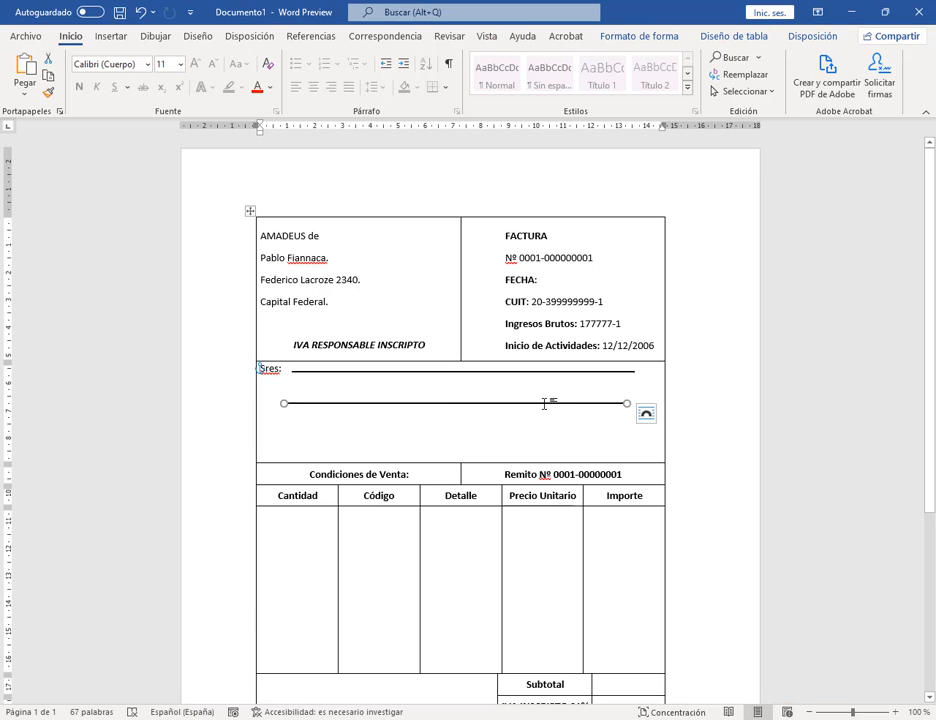
{"action": "key", "text": "ctrl"}
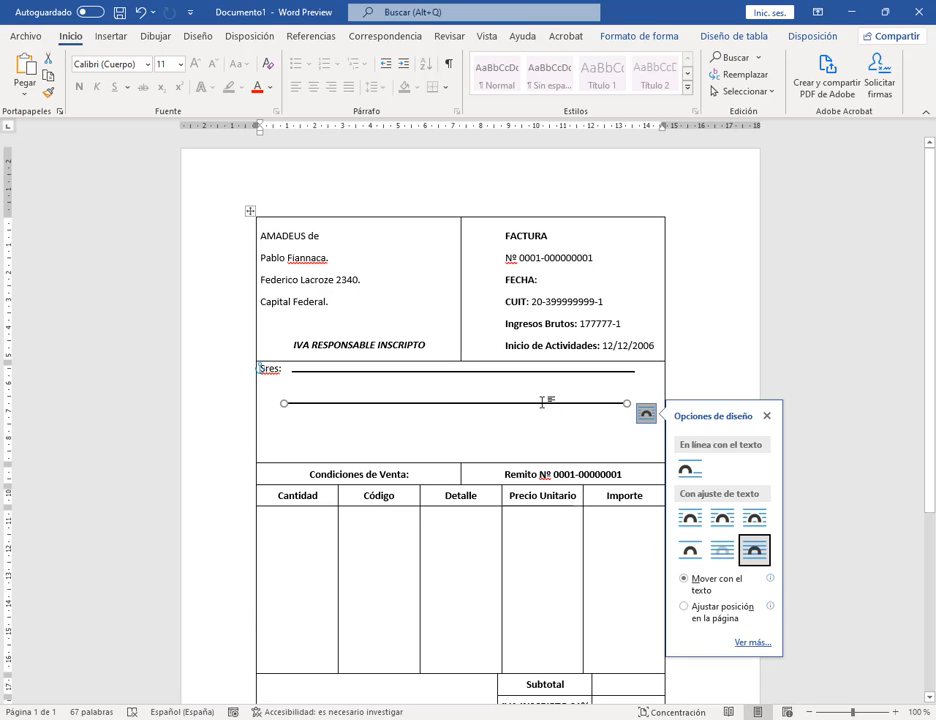
{"action": "left_click", "coordinate": [698, 366]}
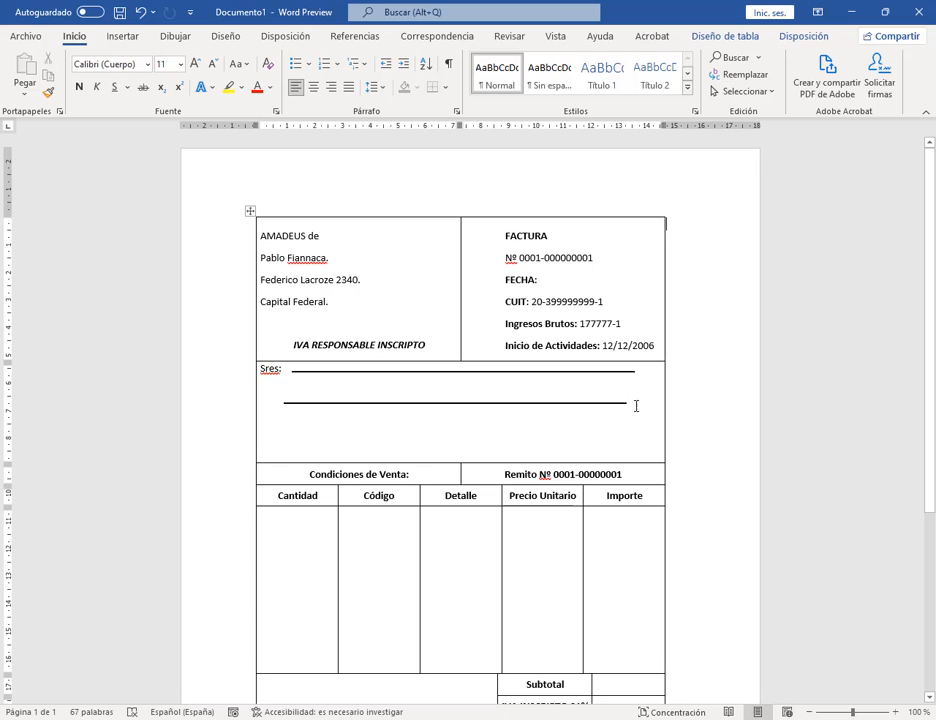
{"action": "left_click", "coordinate": [520, 406]}
{"action": "left_click_drag", "start_coordinate": [520, 407], "coordinate": [521, 422]}
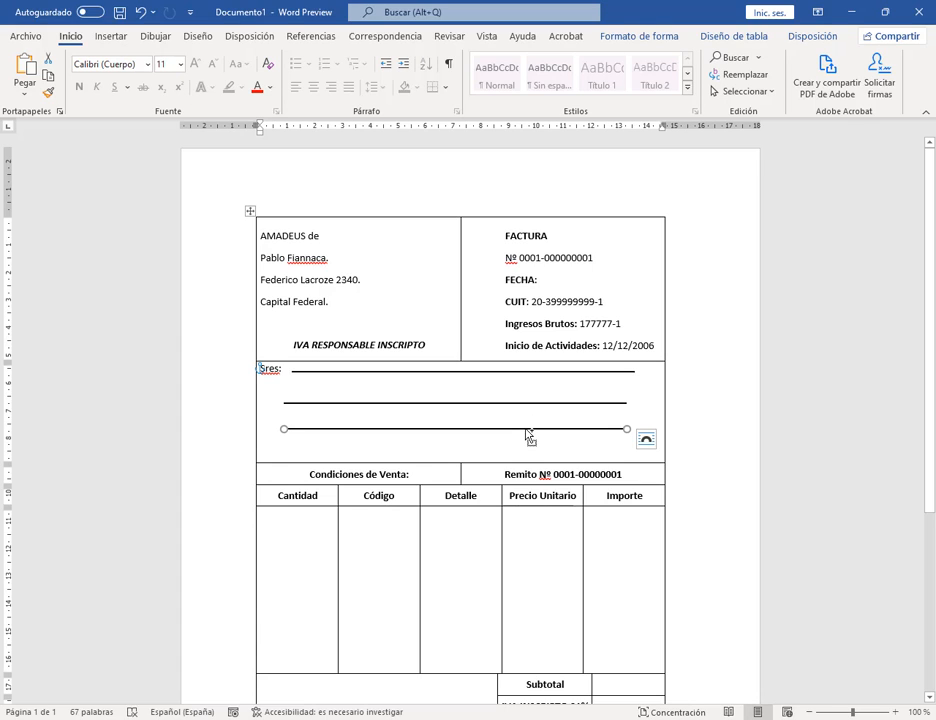
Step: Delete every horizontal line from the Sres cell, zoom in, and open the File start page
{"action": "left_click_drag", "start_coordinate": [530, 437], "coordinate": [652, 311]}
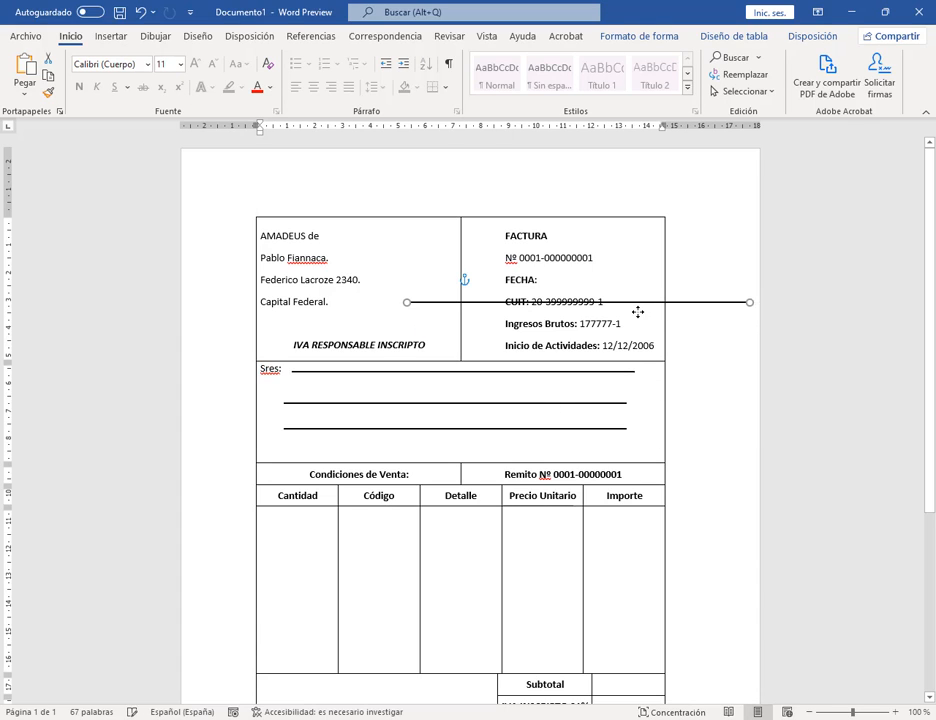
{"action": "key", "text": "Delete"}
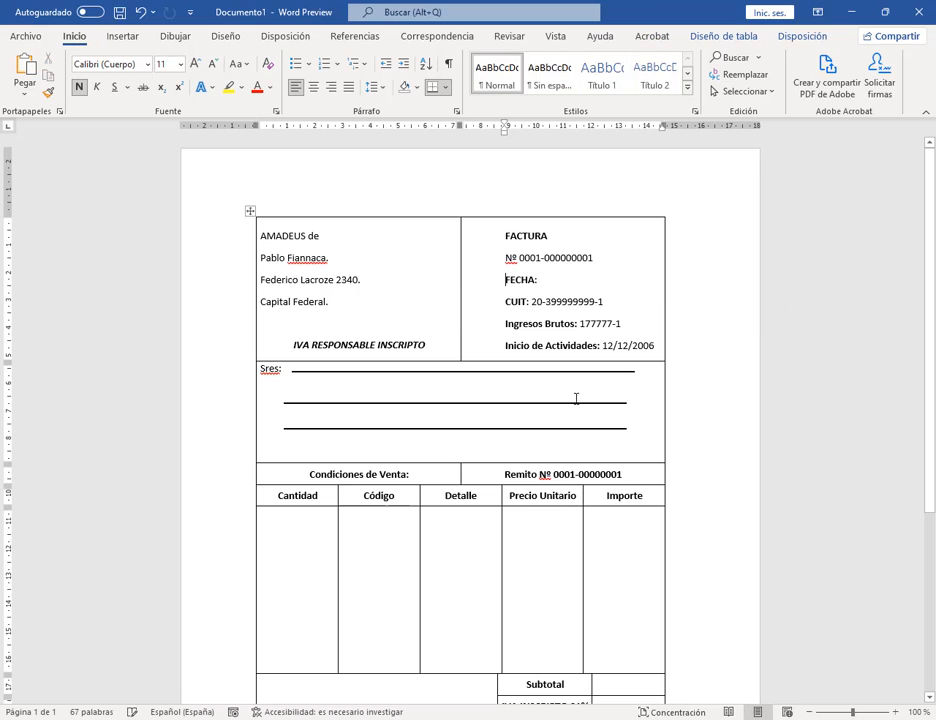
{"action": "left_click", "coordinate": [579, 428]}
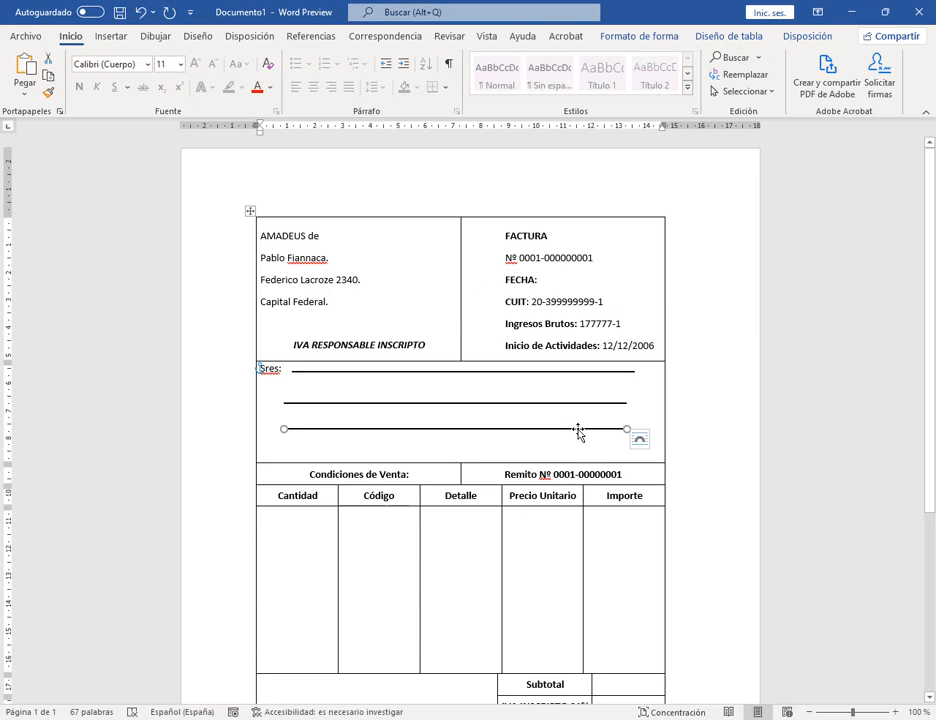
{"action": "key", "text": "Delete"}
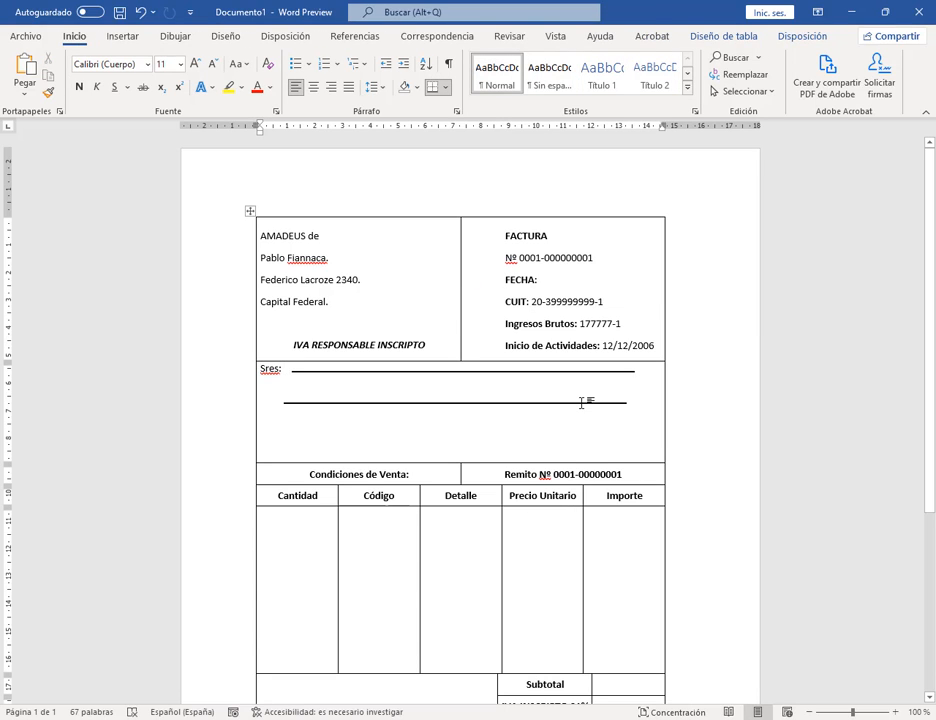
{"action": "left_click", "coordinate": [529, 404]}
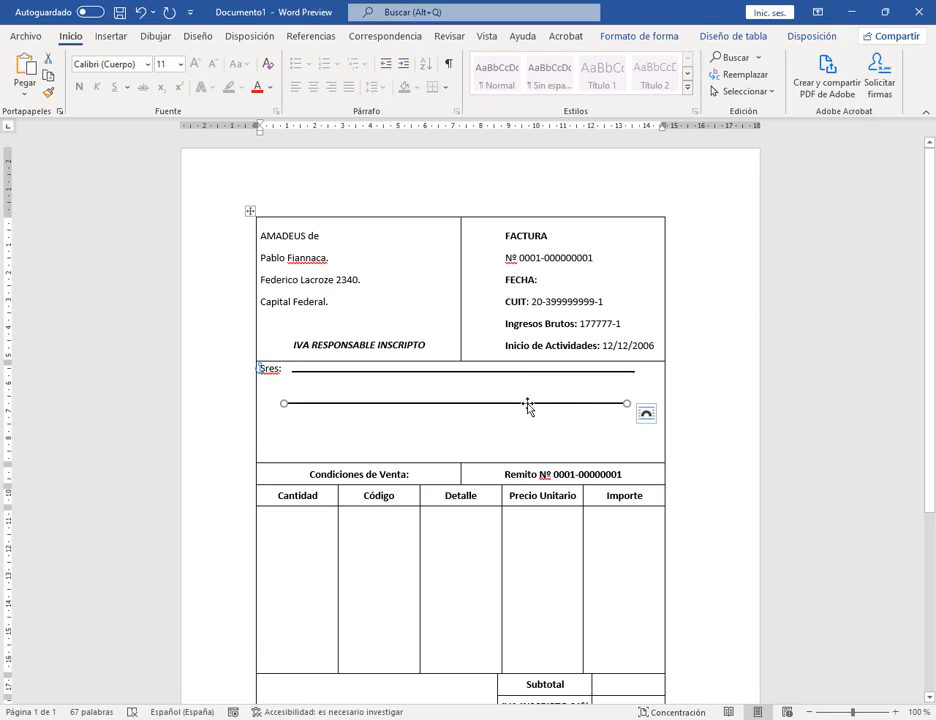
{"action": "key", "text": "Delete"}
{"action": "left_click", "coordinate": [896, 712]}
{"action": "left_click", "coordinate": [896, 712]}
{"action": "left_click", "coordinate": [896, 712]}
{"action": "left_click", "coordinate": [896, 712]}
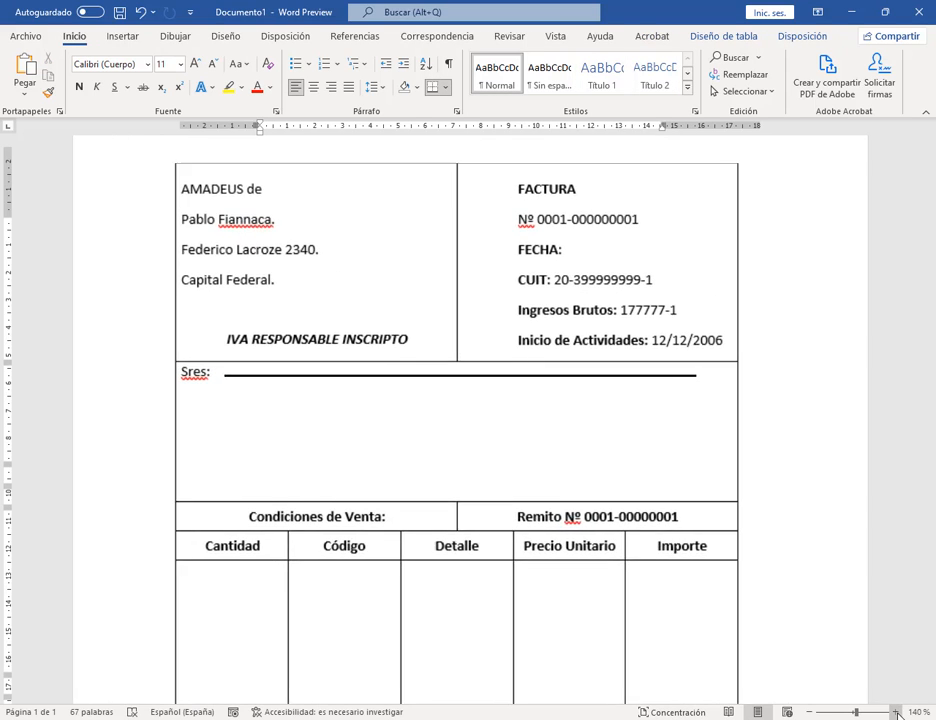
{"action": "left_click", "coordinate": [347, 377]}
{"action": "key", "text": "Delete"}
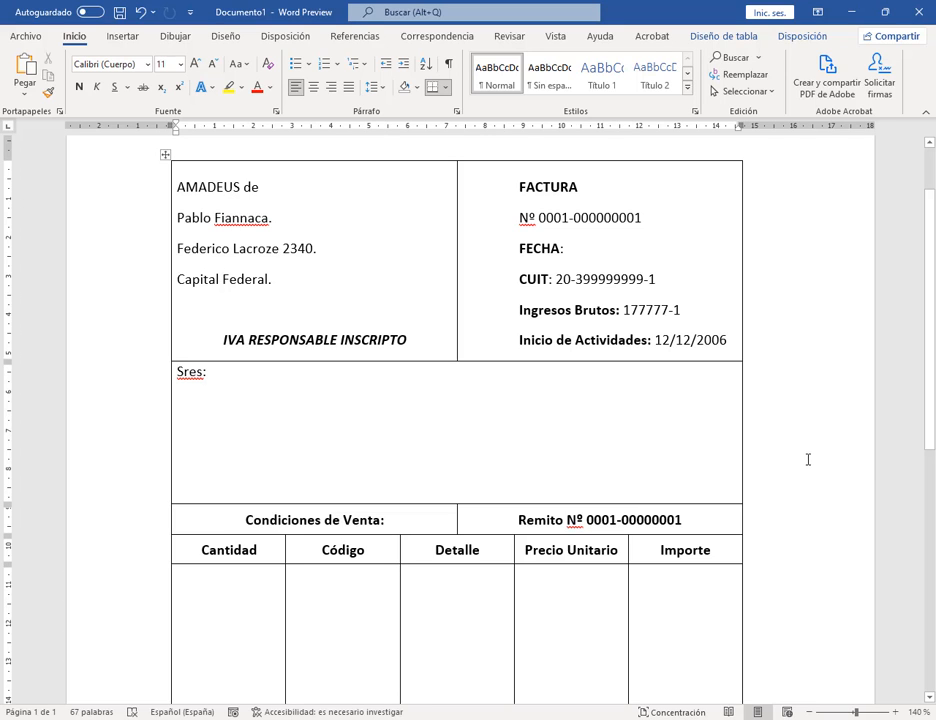
{"action": "left_click", "coordinate": [28, 35]}
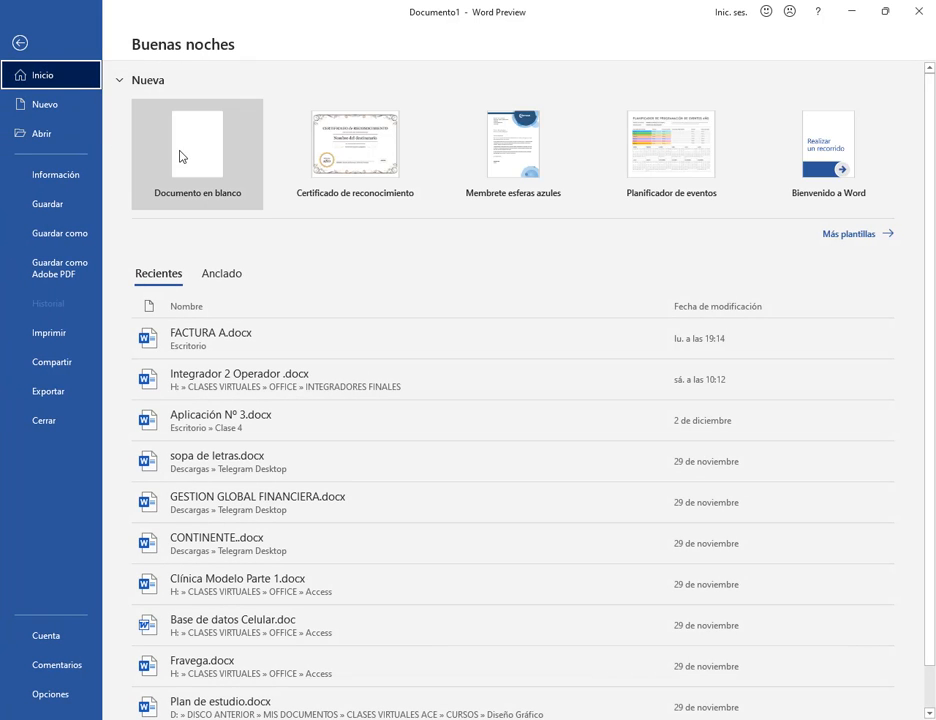
Step: Create a new blank document and try placing a tab stop on the ruler
{"action": "left_click", "coordinate": [182, 157]}
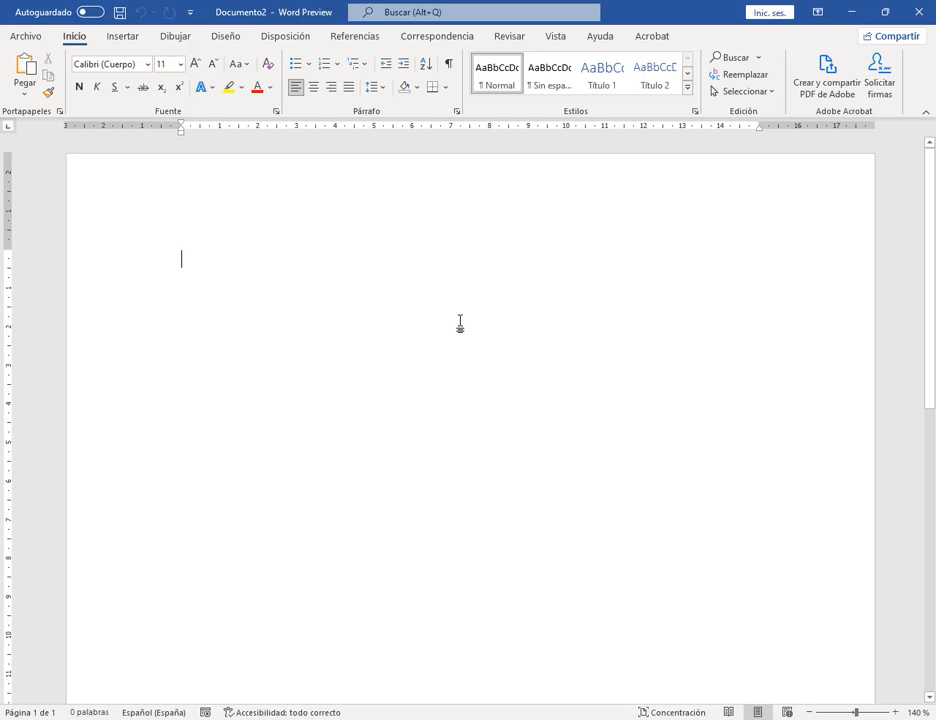
{"action": "left_click_drag", "start_coordinate": [174, 116], "coordinate": [786, 139]}
{"action": "key", "text": "Escape"}
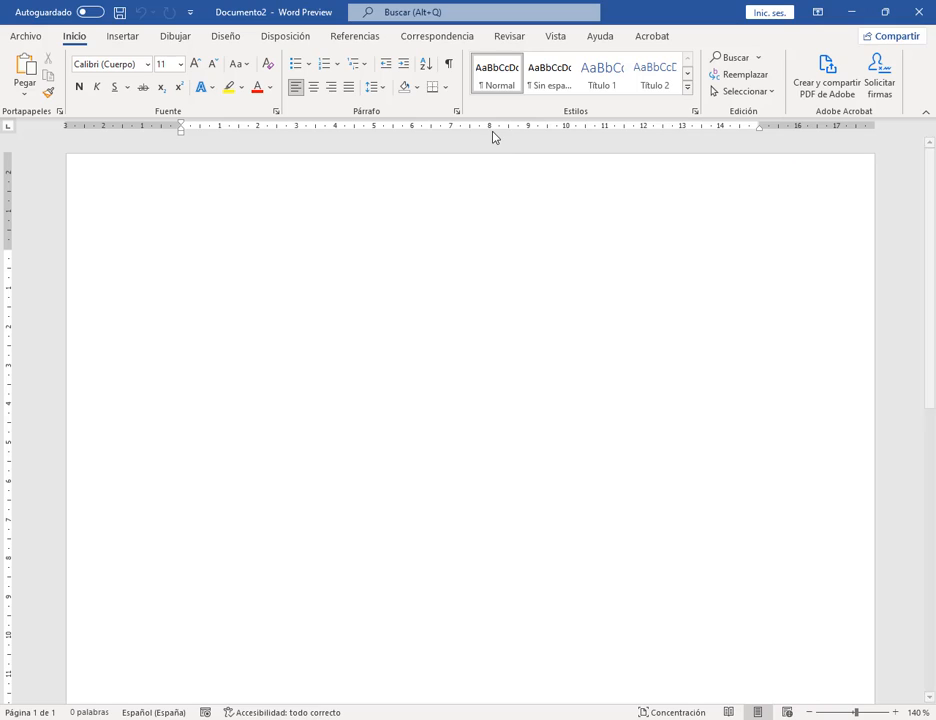
{"action": "left_click", "coordinate": [492, 129]}
{"action": "left_click_drag", "start_coordinate": [493, 129], "coordinate": [520, 130]}
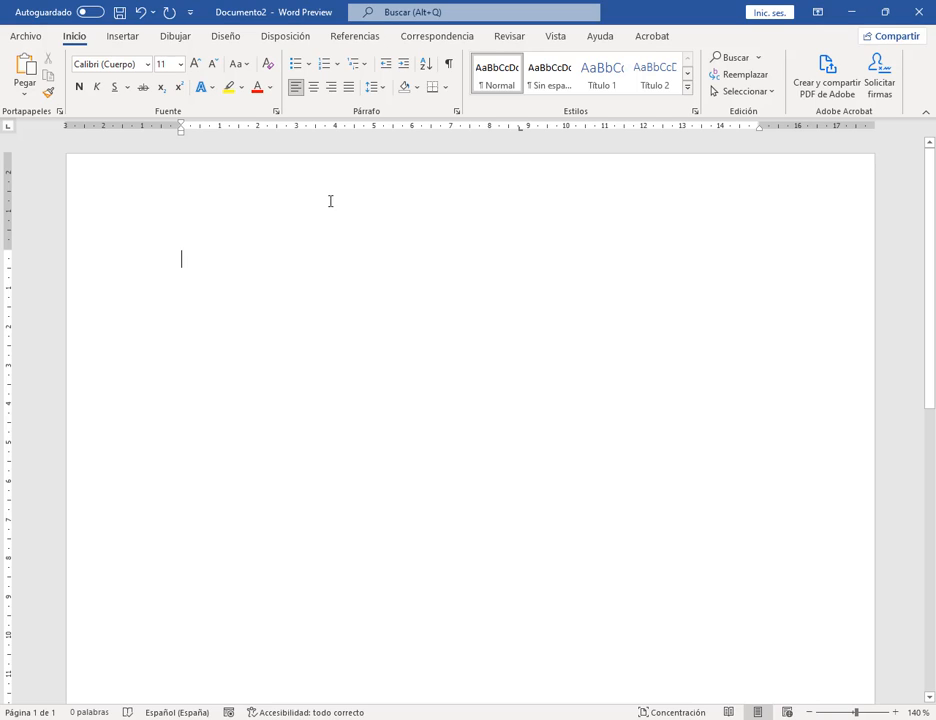
Step: Type 'Texto', set a left tab stop near 10,75 cm, and tab over to type 'Texto 2'
{"action": "type", "text": "Texto"}
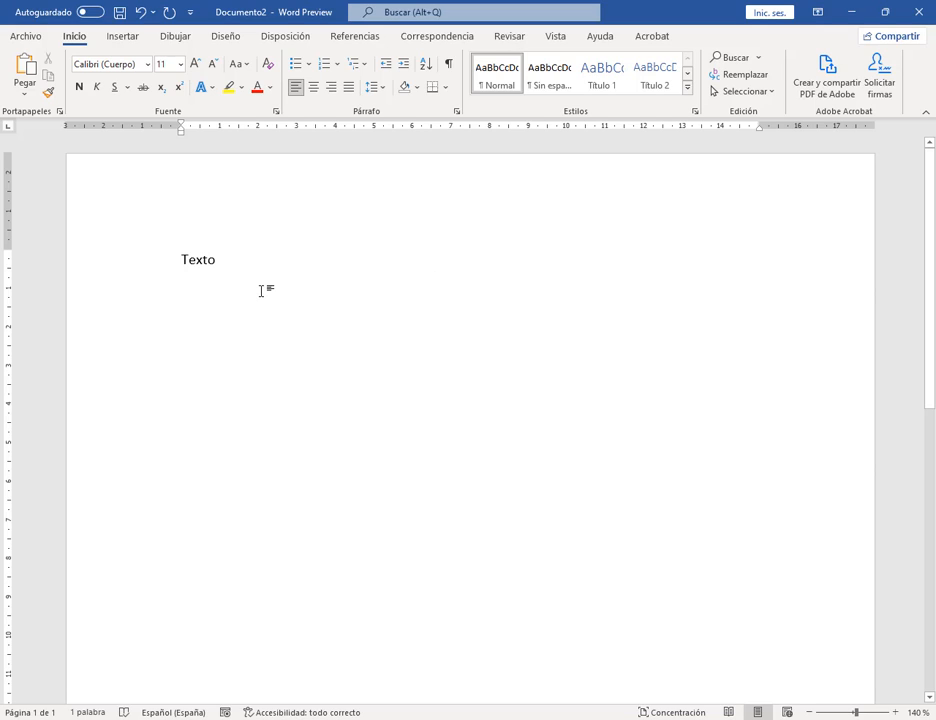
{"action": "key", "text": "Tab"}
{"action": "left_click_drag", "start_coordinate": [400, 259], "coordinate": [218, 272]}
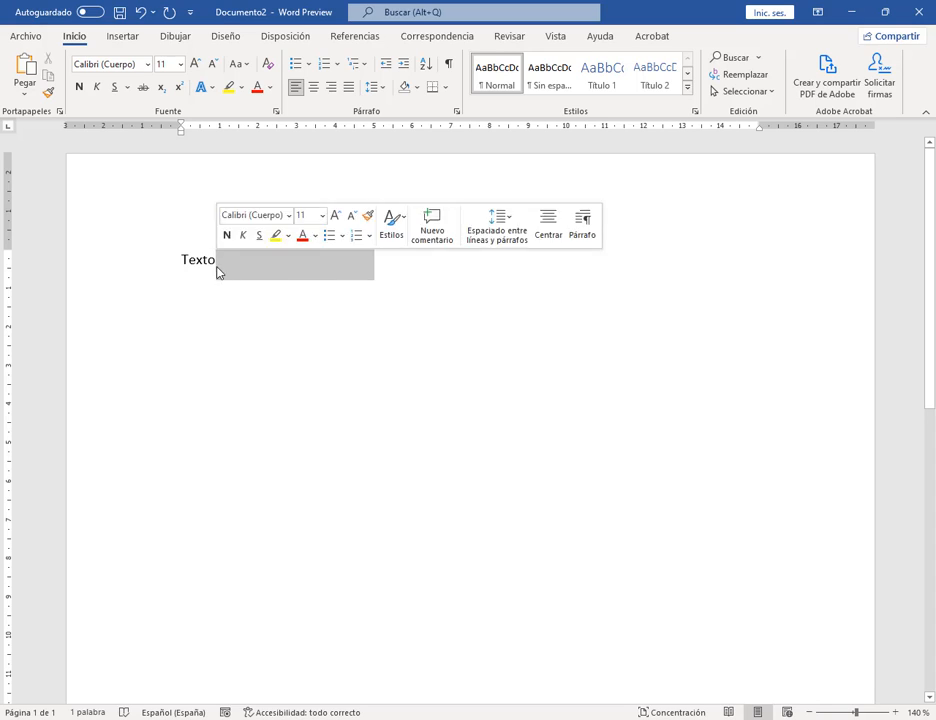
{"action": "key", "text": "BackSpace"}
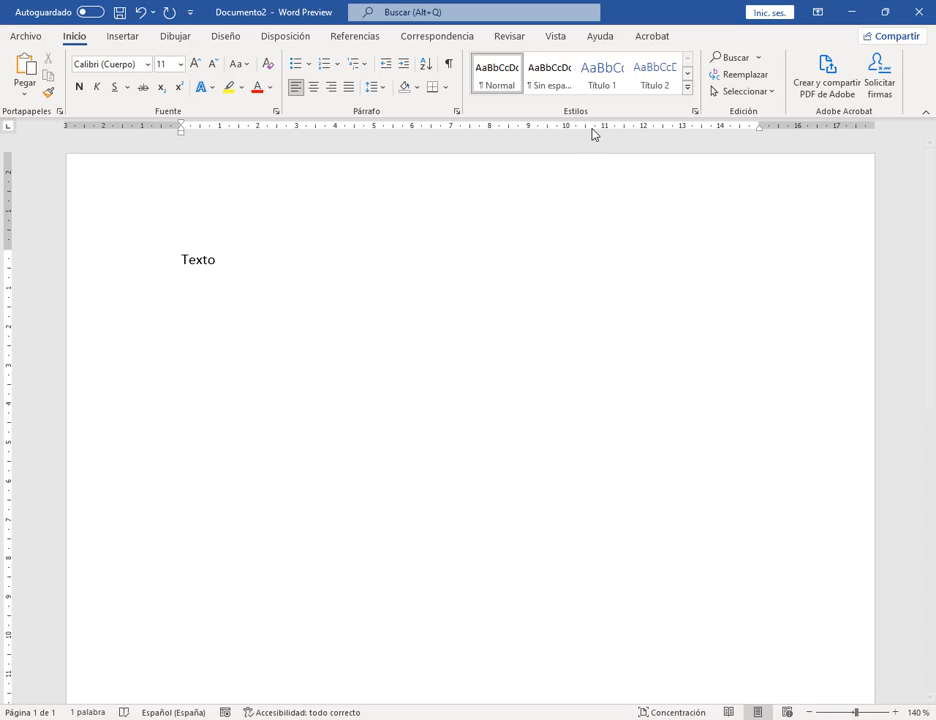
{"action": "left_click", "coordinate": [594, 127]}
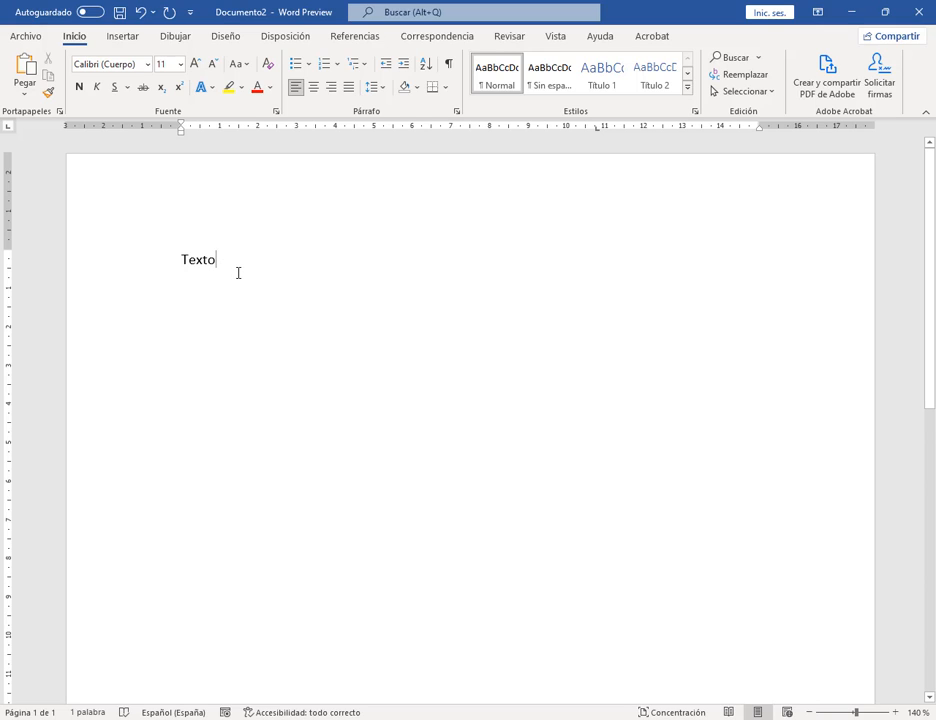
{"action": "key", "text": "Tab"}
{"action": "type", "text": "Te"}
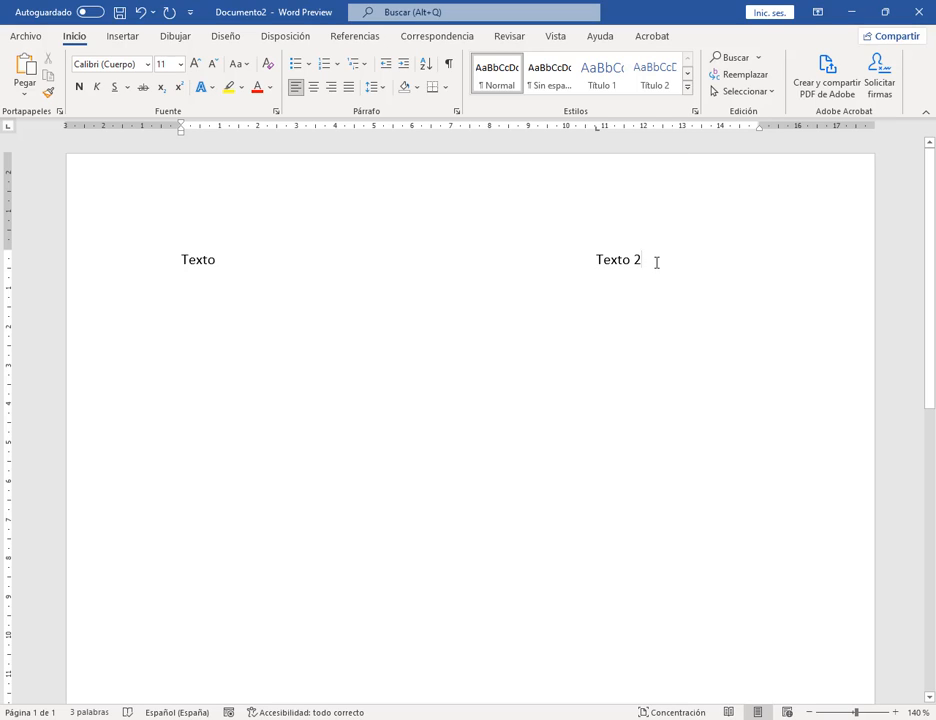
Step: Open Tabulaciones from the Párrafo settings and select the 10,75 cm tab stop
{"action": "double_click", "coordinate": [597, 129]}
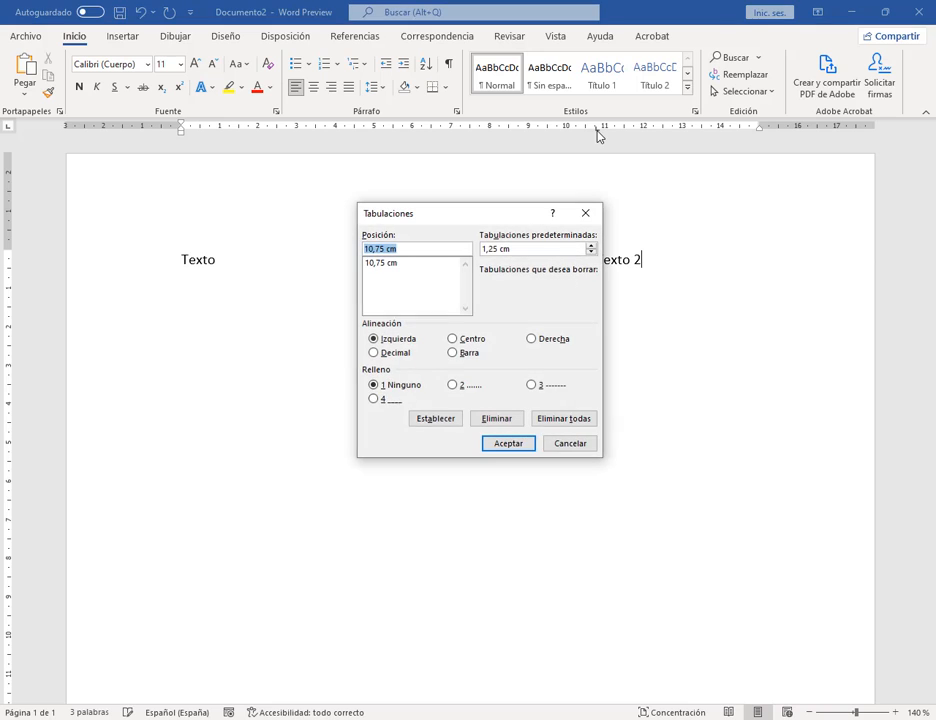
{"action": "left_click_drag", "start_coordinate": [493, 211], "coordinate": [371, 191]}
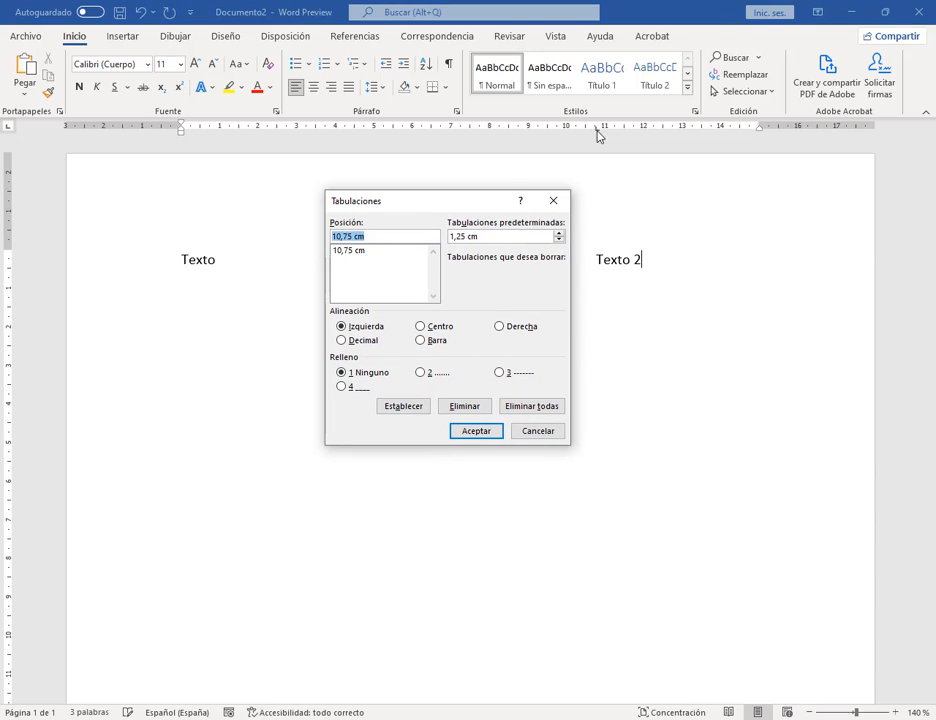
{"action": "left_click", "coordinate": [553, 200]}
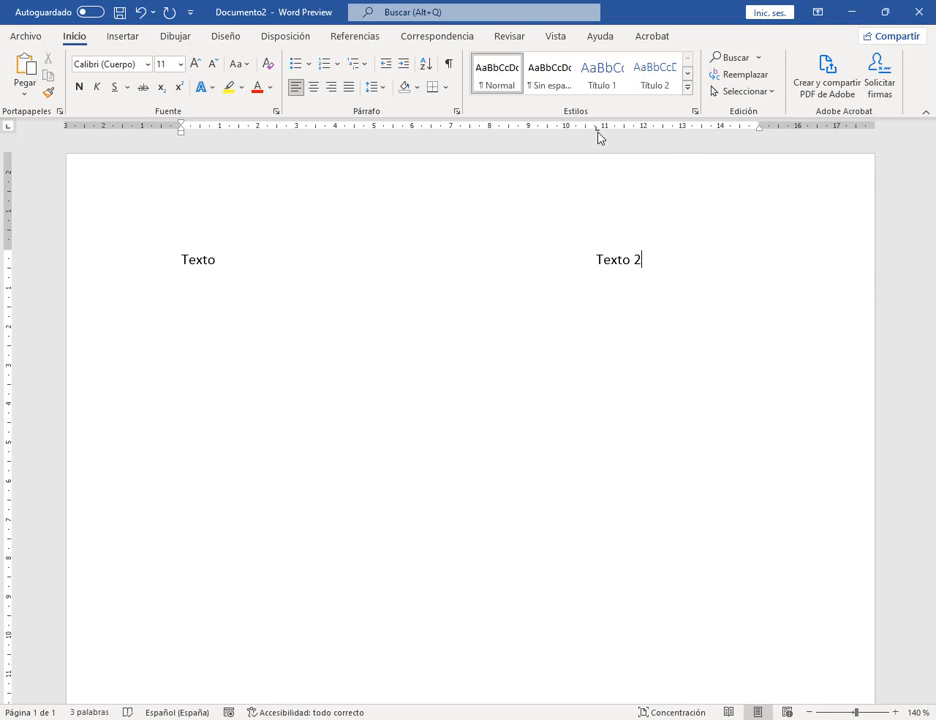
{"action": "left_click", "coordinate": [457, 111]}
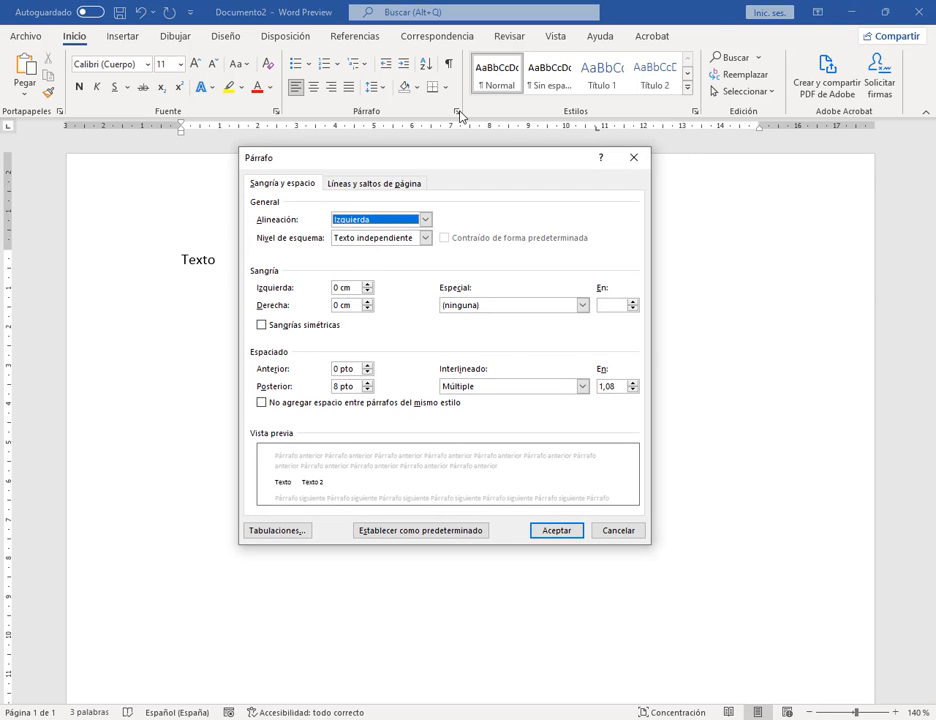
{"action": "left_click", "coordinate": [279, 532]}
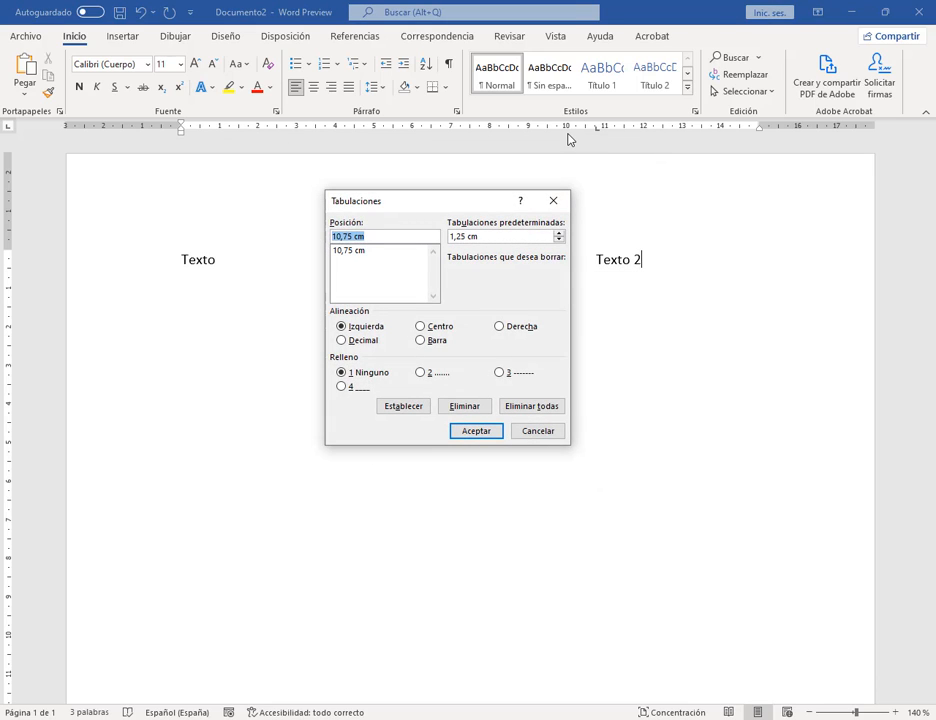
{"action": "left_click_drag", "start_coordinate": [475, 195], "coordinate": [428, 160]}
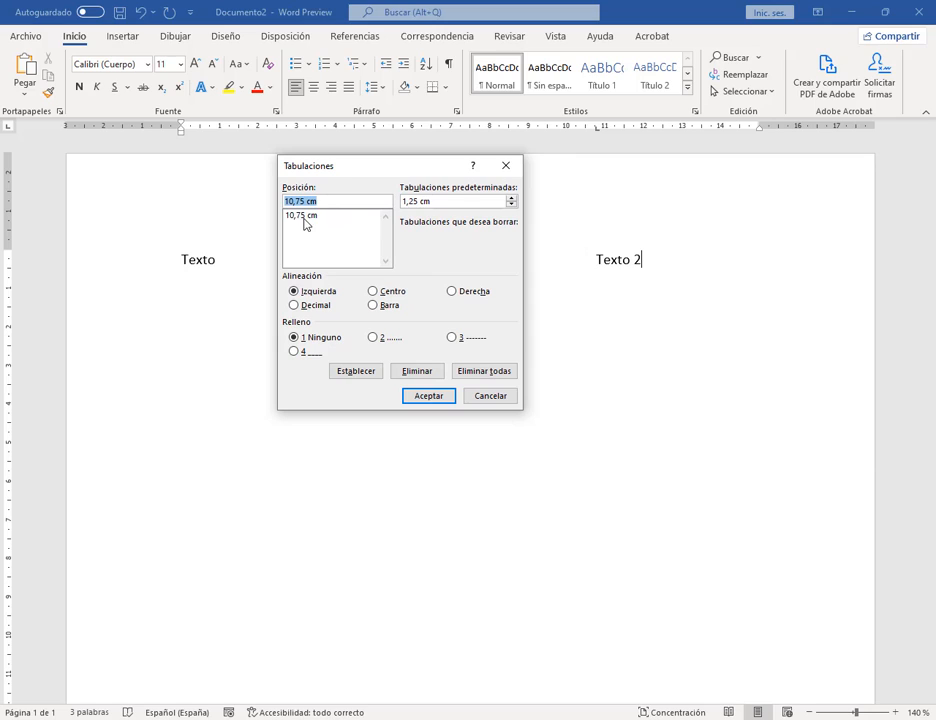
{"action": "left_click", "coordinate": [290, 217]}
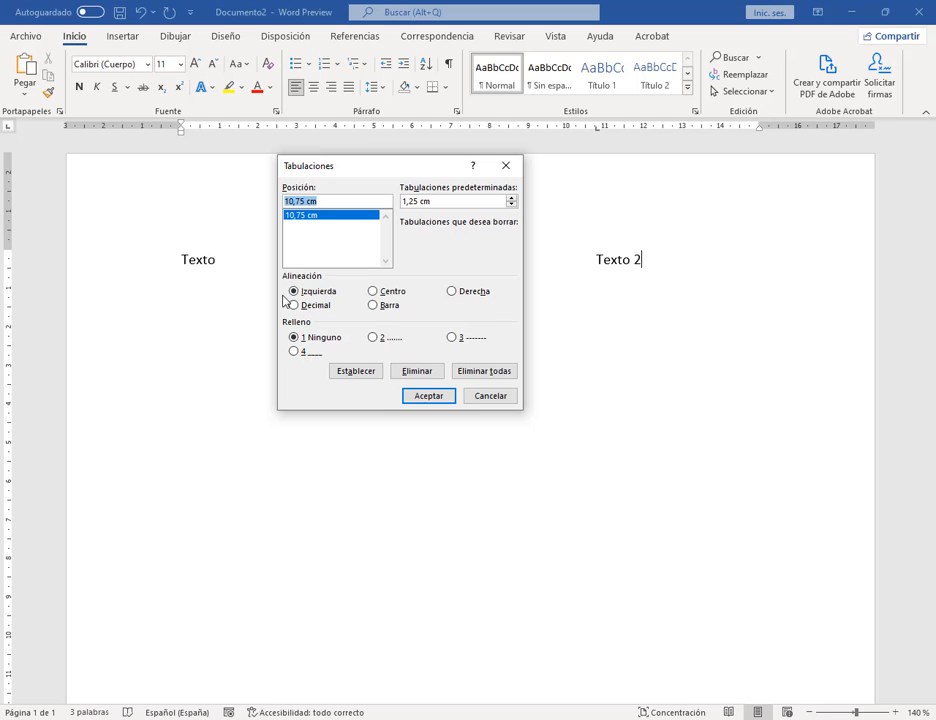
Step: Try Derecha alignment for the 10,75 cm tab stop, then switch back to Izquierda
{"action": "key", "text": "ctrl+alt+d"}
{"action": "mouse_move", "coordinate": [276, 267]}
{"action": "left_mouse_down"}
{"action": "mouse_move", "coordinate": [531, 294]}
{"action": "mouse_move", "coordinate": [516, 302]}
{"action": "left_mouse_up"}
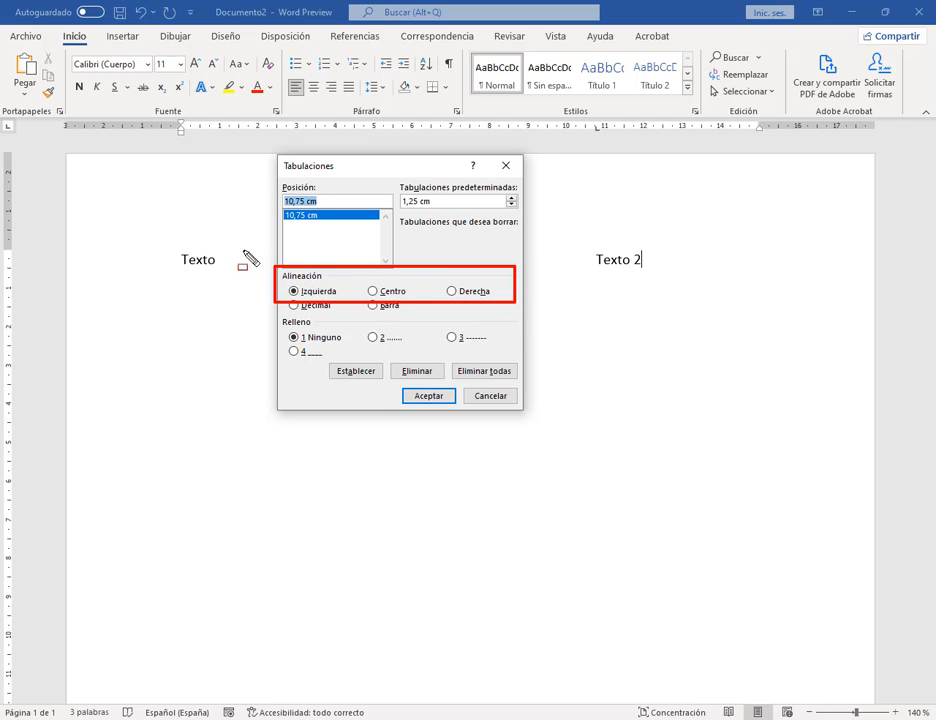
{"action": "left_click_drag", "start_coordinate": [243, 247], "coordinate": [298, 294]}
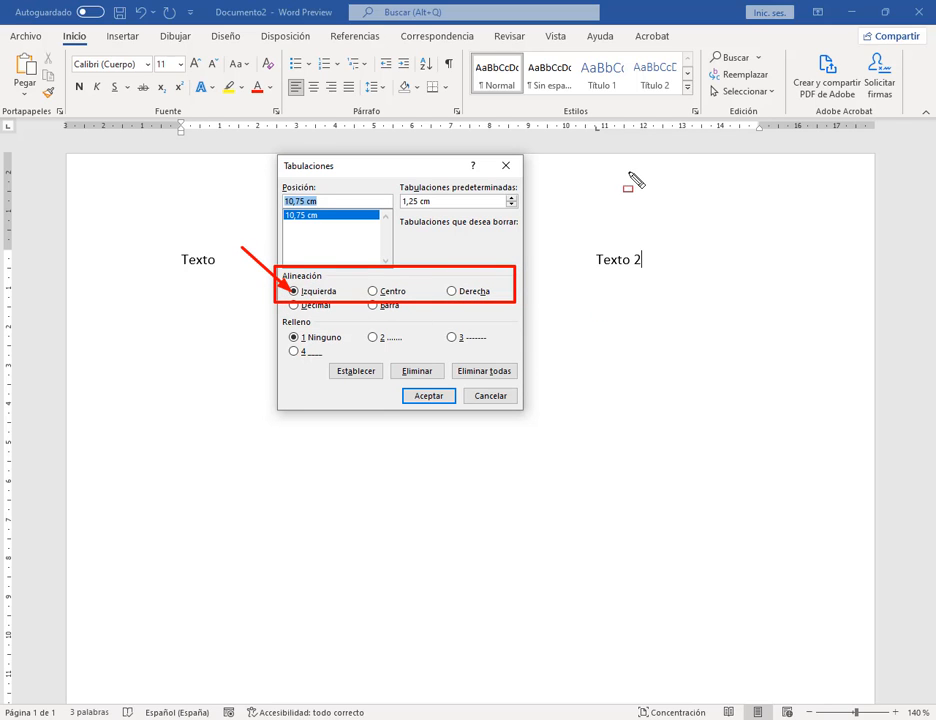
{"action": "left_click_drag", "start_coordinate": [594, 123], "coordinate": [594, 298]}
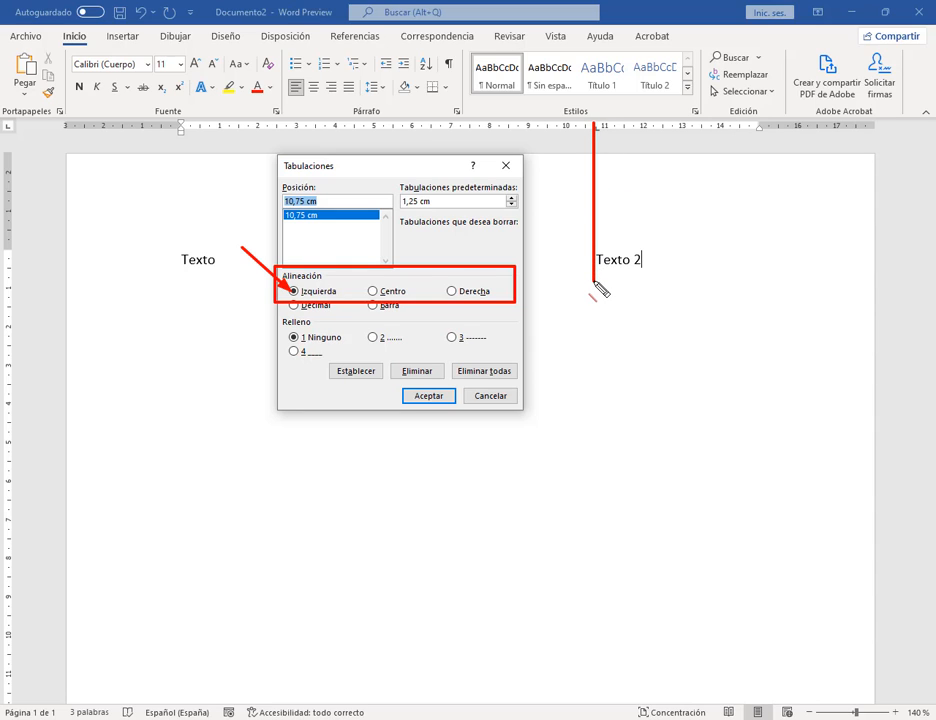
{"action": "left_click_drag", "start_coordinate": [595, 277], "coordinate": [680, 277]}
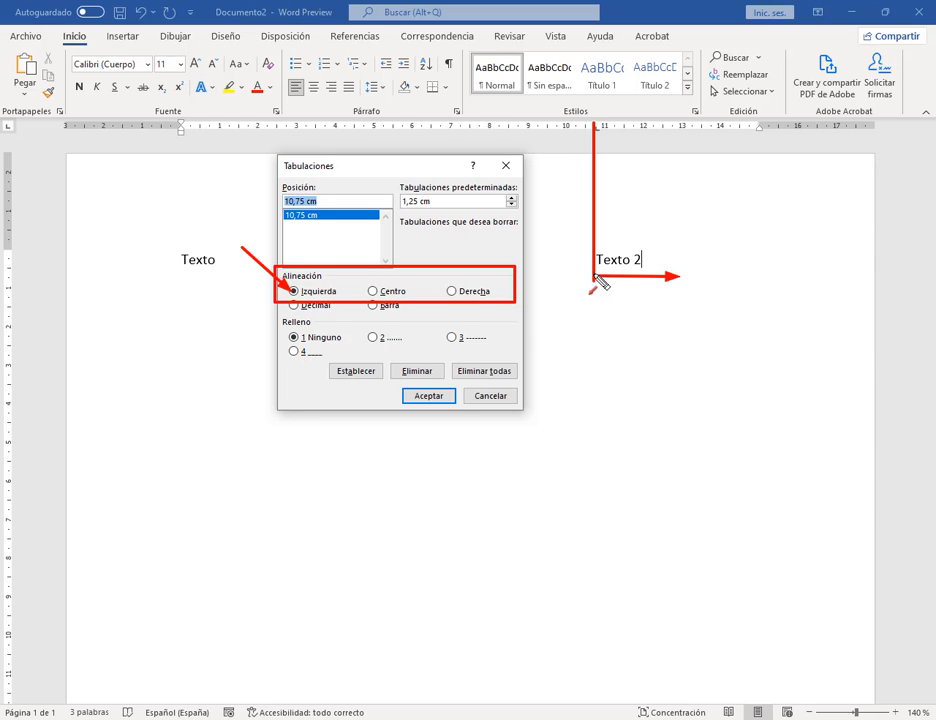
{"action": "left_click_drag", "start_coordinate": [593, 278], "coordinate": [528, 285]}
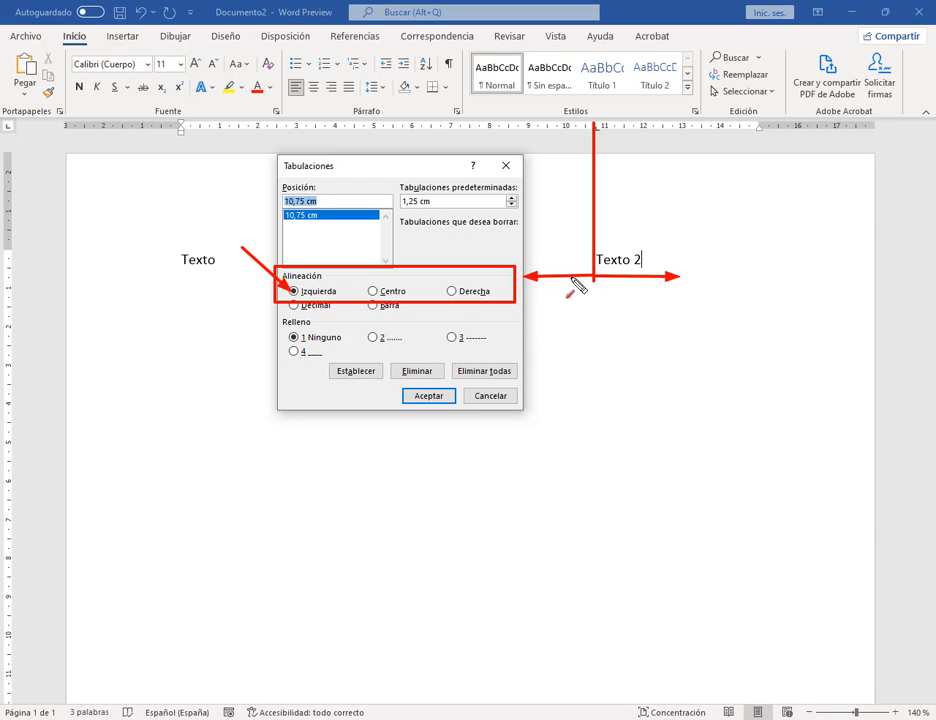
{"action": "key", "text": "Escape"}
{"action": "left_click", "coordinate": [452, 291]}
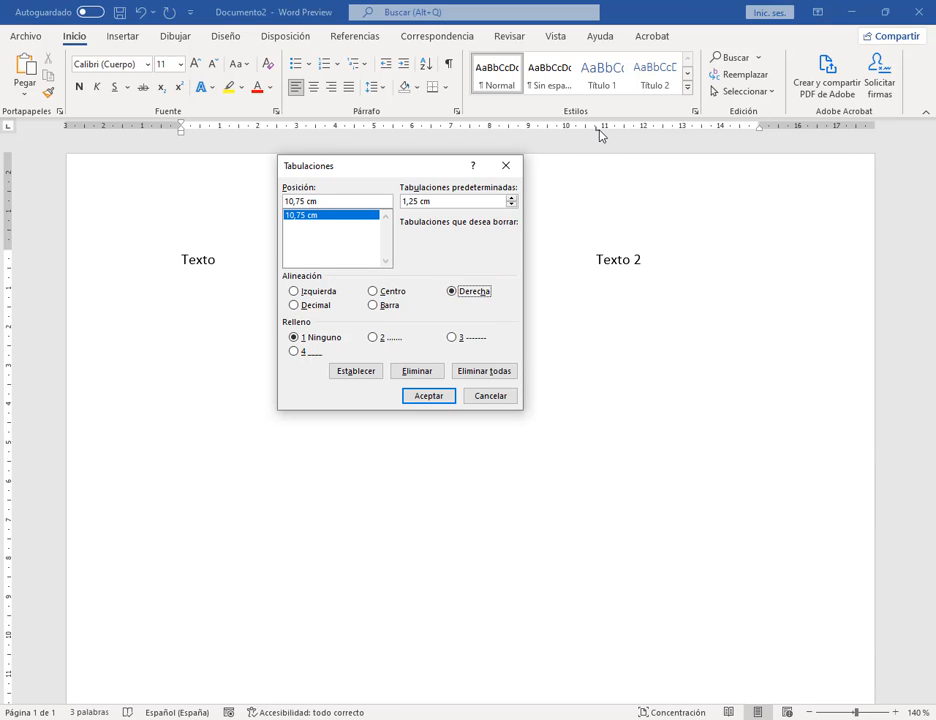
{"action": "left_click_drag", "start_coordinate": [598, 130], "coordinate": [597, 271]}
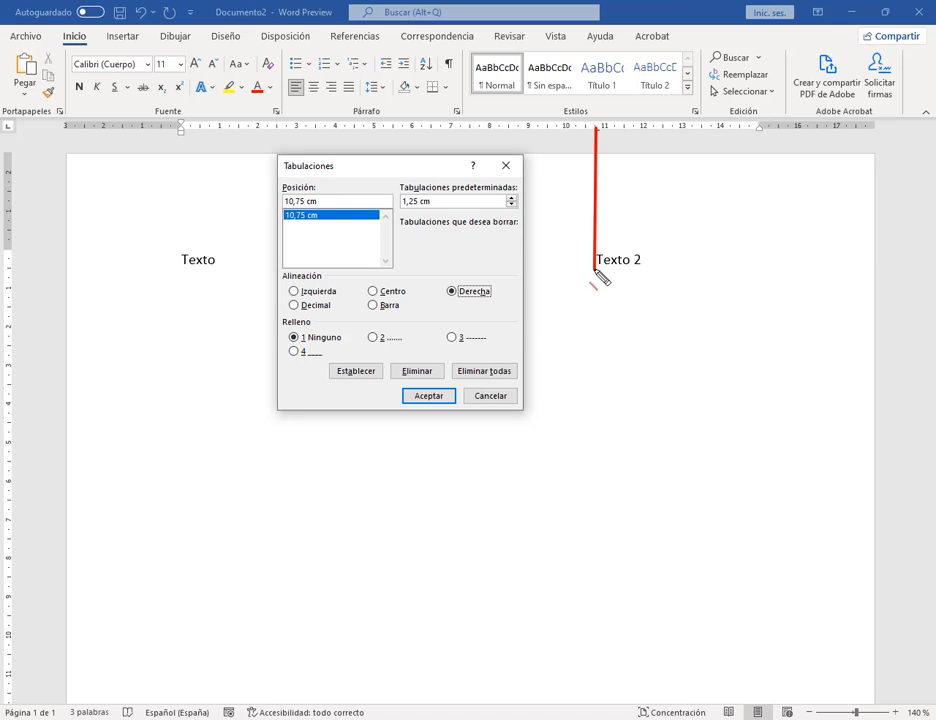
{"action": "left_click_drag", "start_coordinate": [595, 264], "coordinate": [524, 262]}
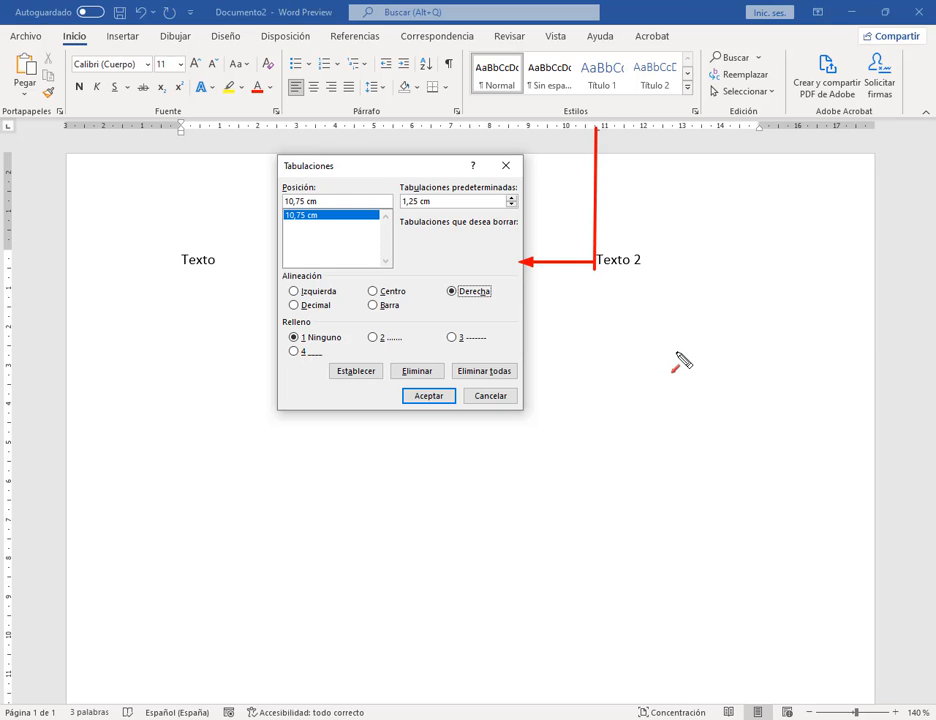
{"action": "key", "text": "Escape"}
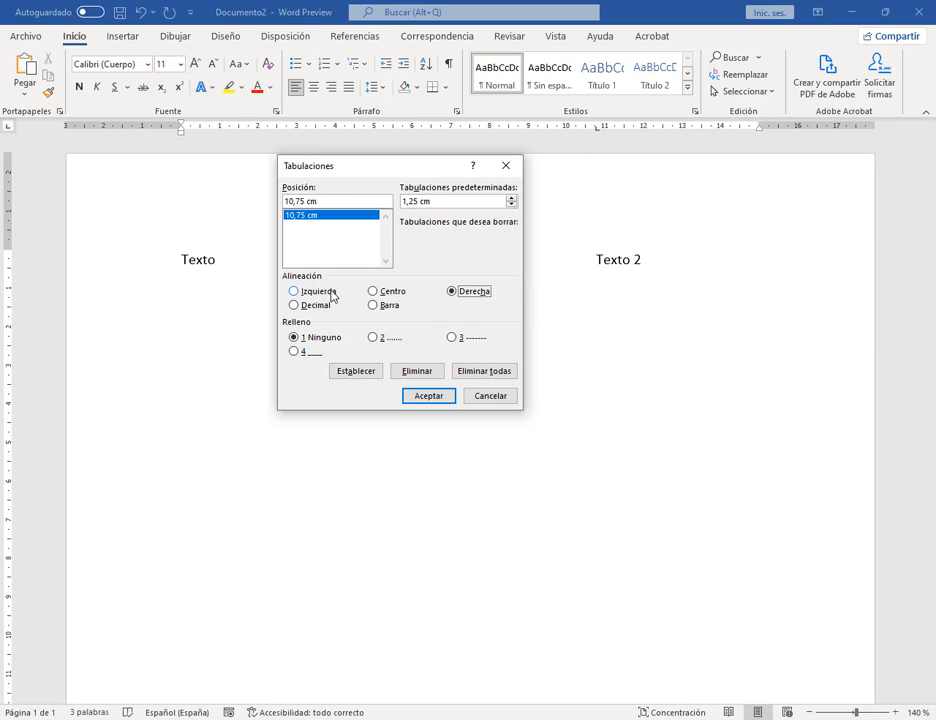
{"action": "left_click", "coordinate": [333, 293]}
Step: Choose the dotted leader (Relleno 2) for the 10,75 cm tab stop
{"action": "mouse_move", "coordinate": [269, 267]}
{"action": "left_mouse_down"}
{"action": "mouse_move", "coordinate": [451, 298]}
{"action": "mouse_move", "coordinate": [284, 284]}
{"action": "mouse_move", "coordinate": [280, 322]}
{"action": "left_mouse_up"}
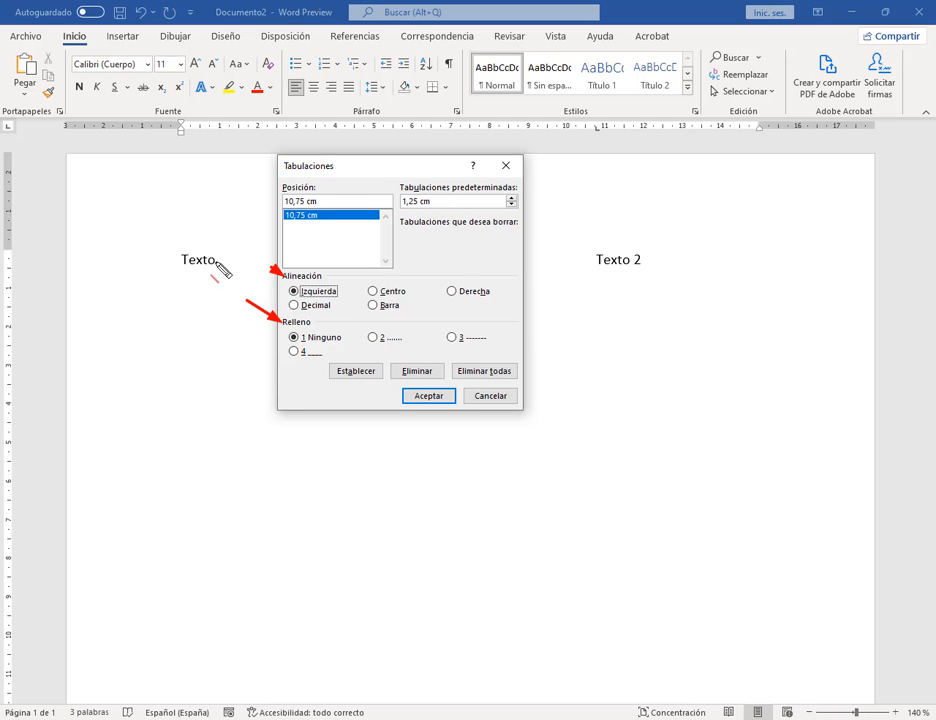
{"action": "left_click_drag", "start_coordinate": [218, 262], "coordinate": [595, 262]}
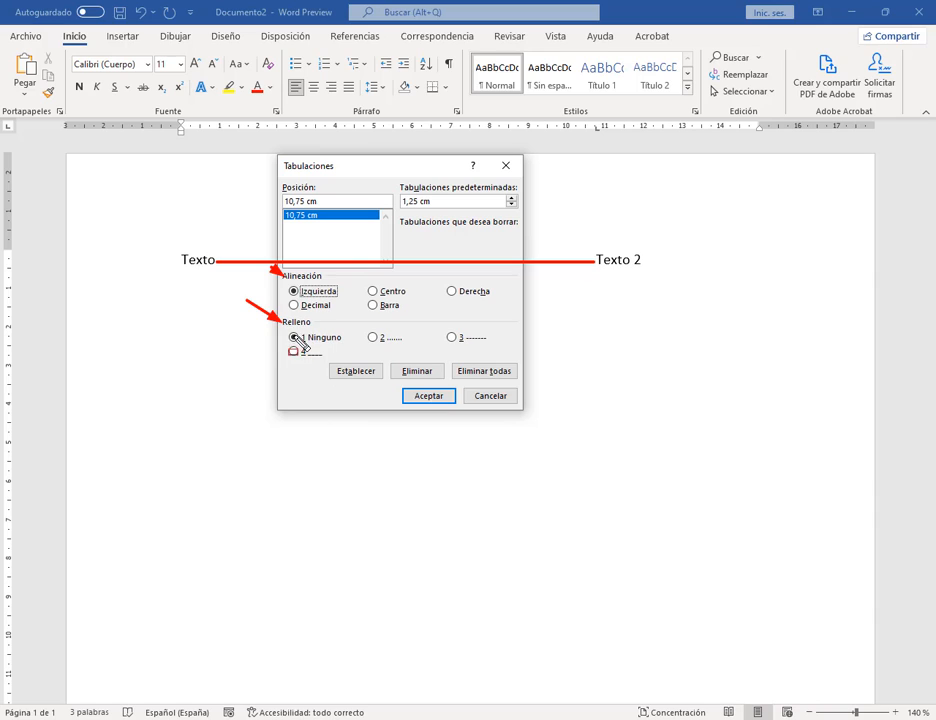
{"action": "left_click_drag", "start_coordinate": [360, 322], "coordinate": [503, 348]}
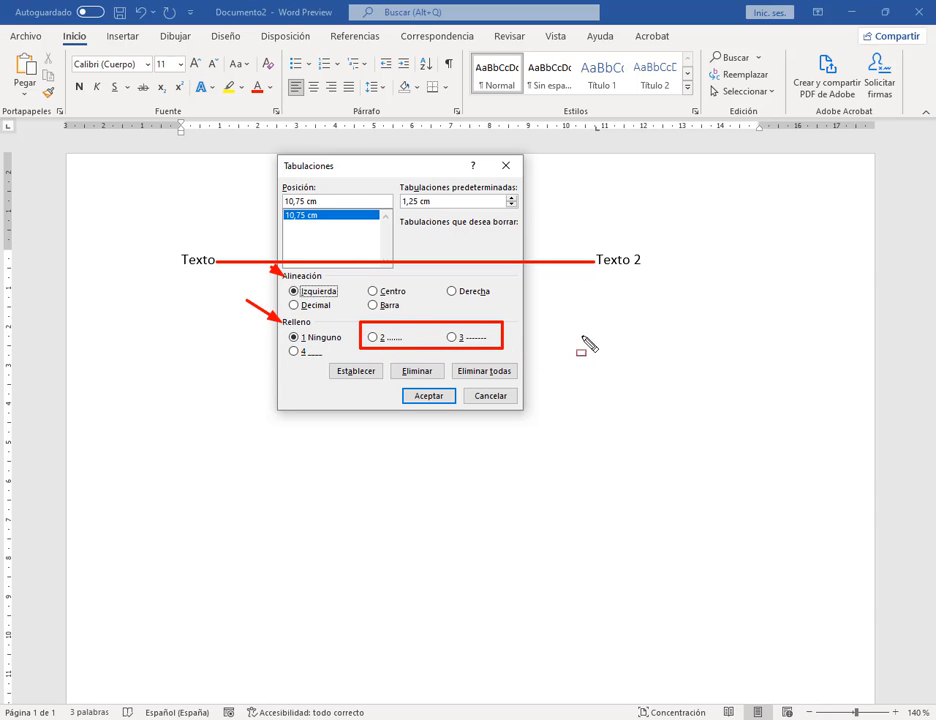
{"action": "mouse_move", "coordinate": [283, 358]}
{"action": "left_mouse_down"}
{"action": "mouse_move", "coordinate": [330, 359]}
{"action": "mouse_move", "coordinate": [281, 356]}
{"action": "left_mouse_up"}
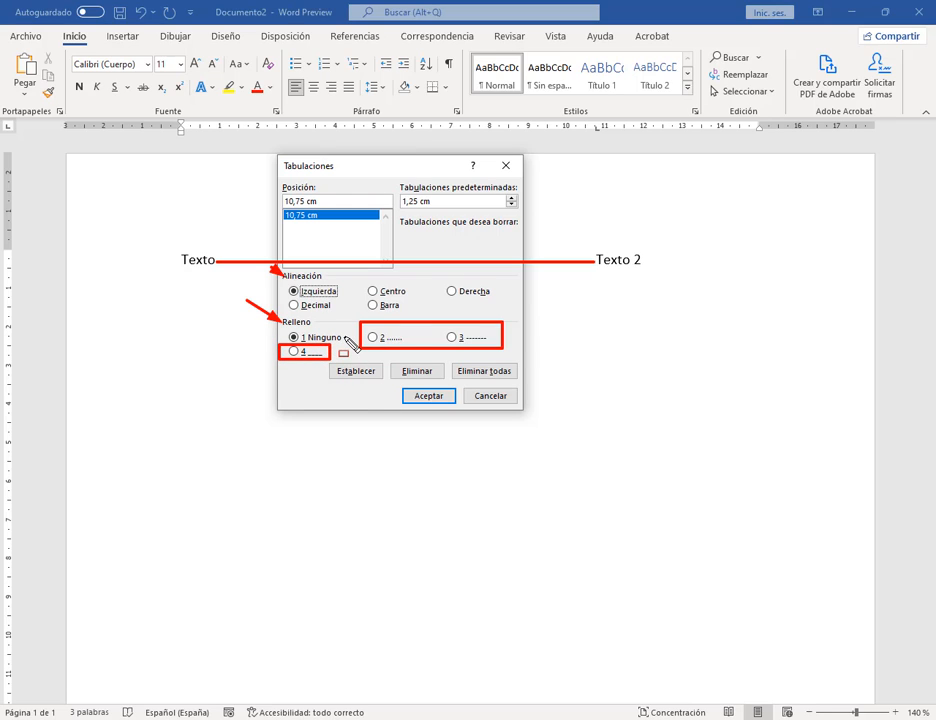
{"action": "key", "text": "Escape"}
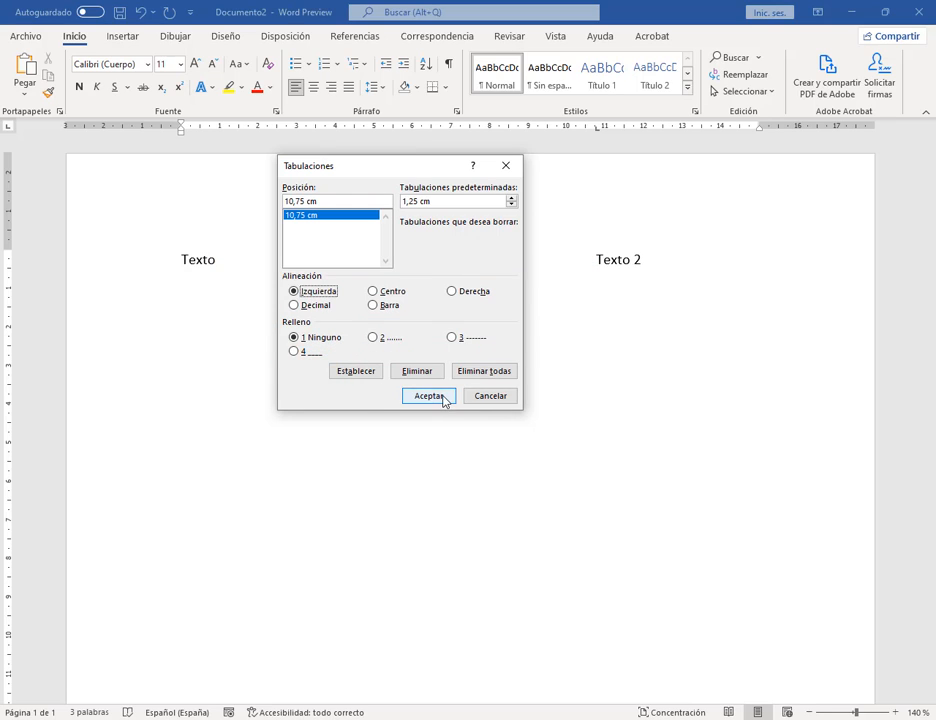
{"action": "left_click", "coordinate": [373, 338]}
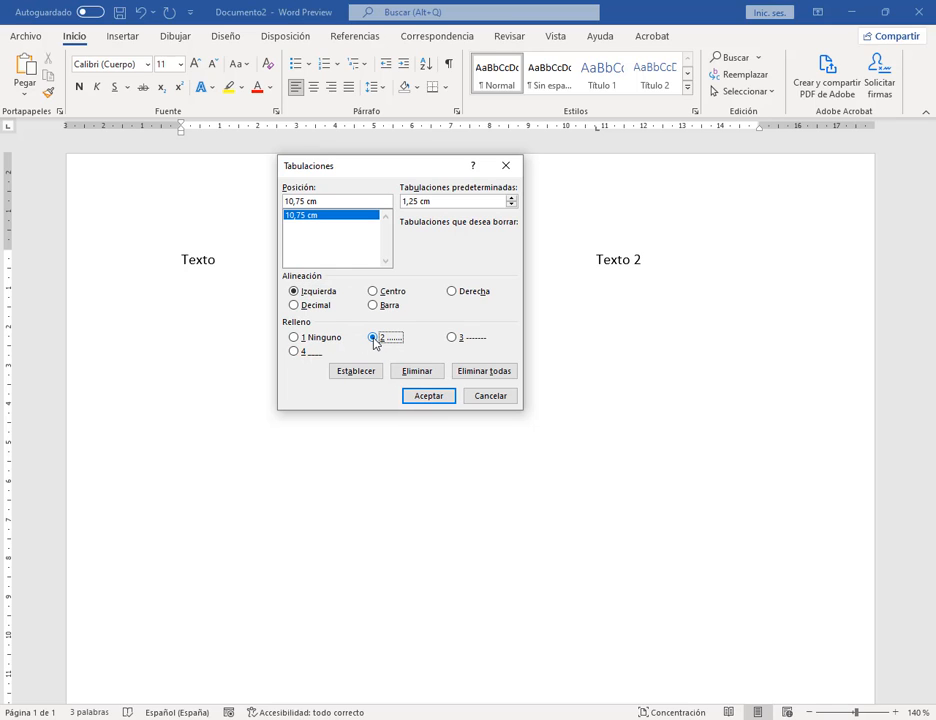
Step: Apply the dotted leader, then change the tab's leader to dashes (Relleno 3)
{"action": "left_click", "coordinate": [428, 396]}
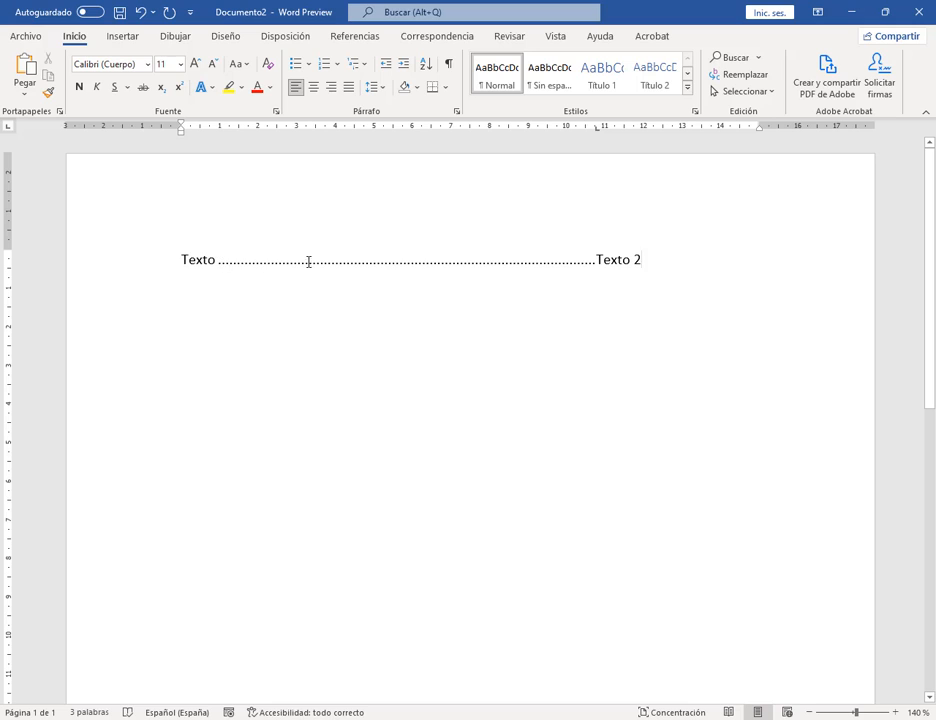
{"action": "double_click", "coordinate": [595, 129]}
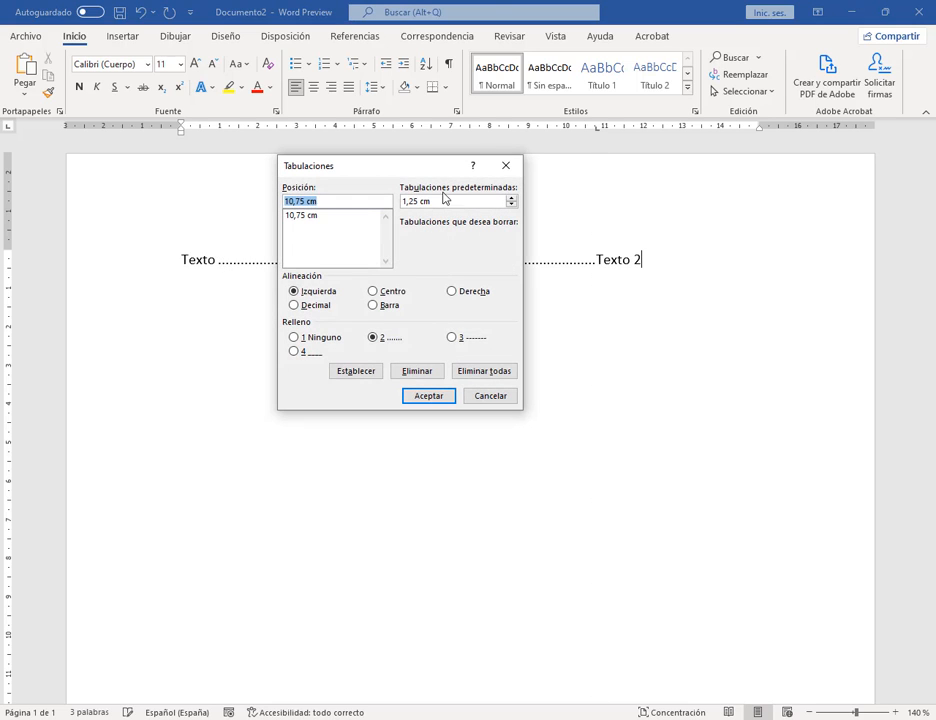
{"action": "left_click", "coordinate": [451, 337]}
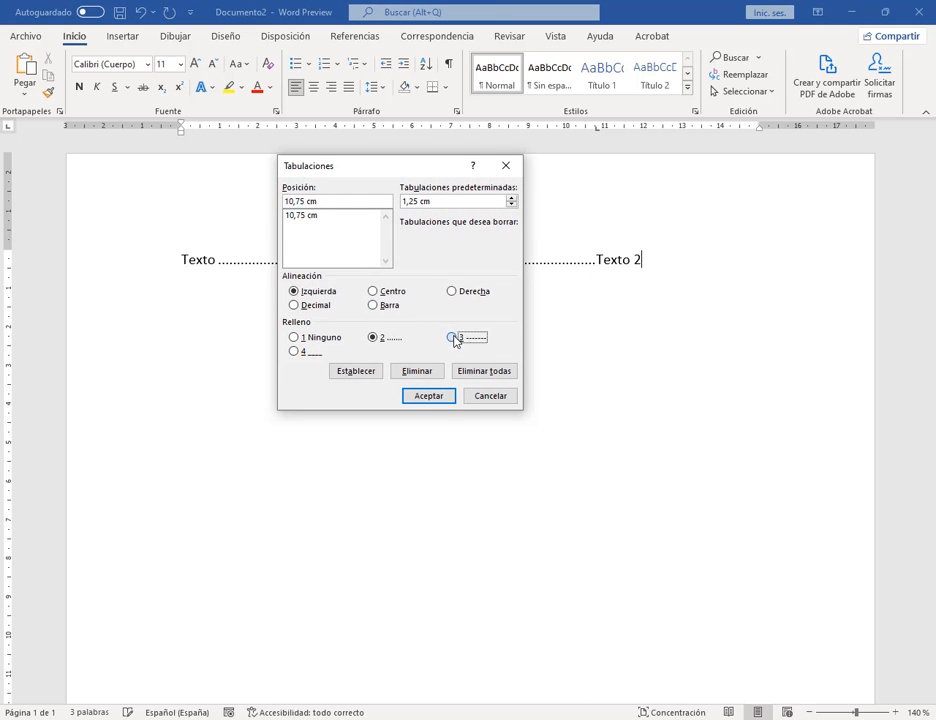
{"action": "left_click", "coordinate": [298, 217]}
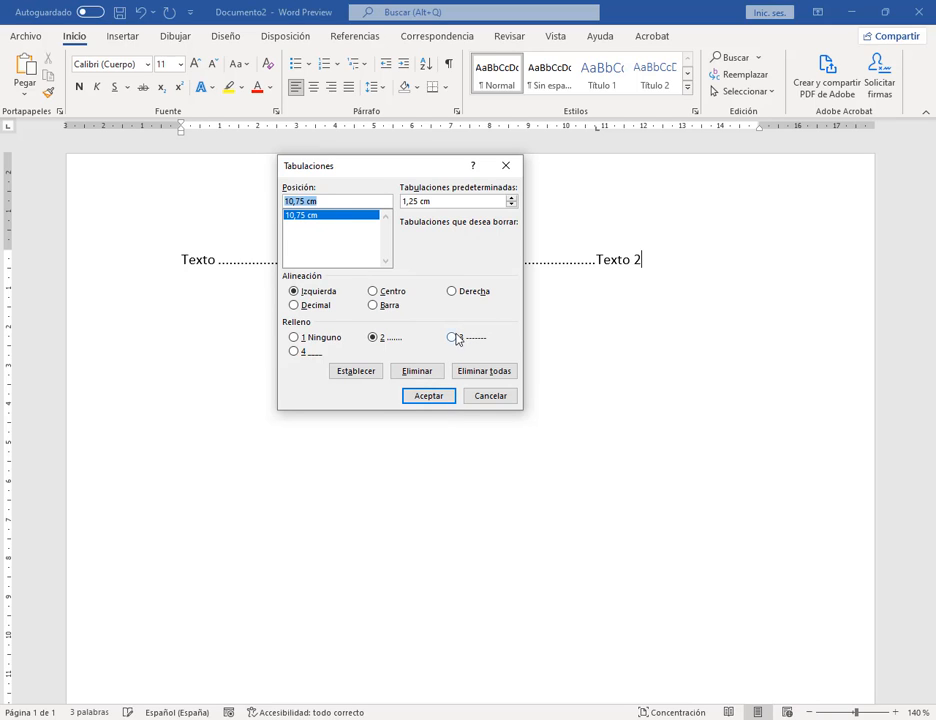
{"action": "left_click", "coordinate": [452, 338]}
{"action": "left_click", "coordinate": [430, 397]}
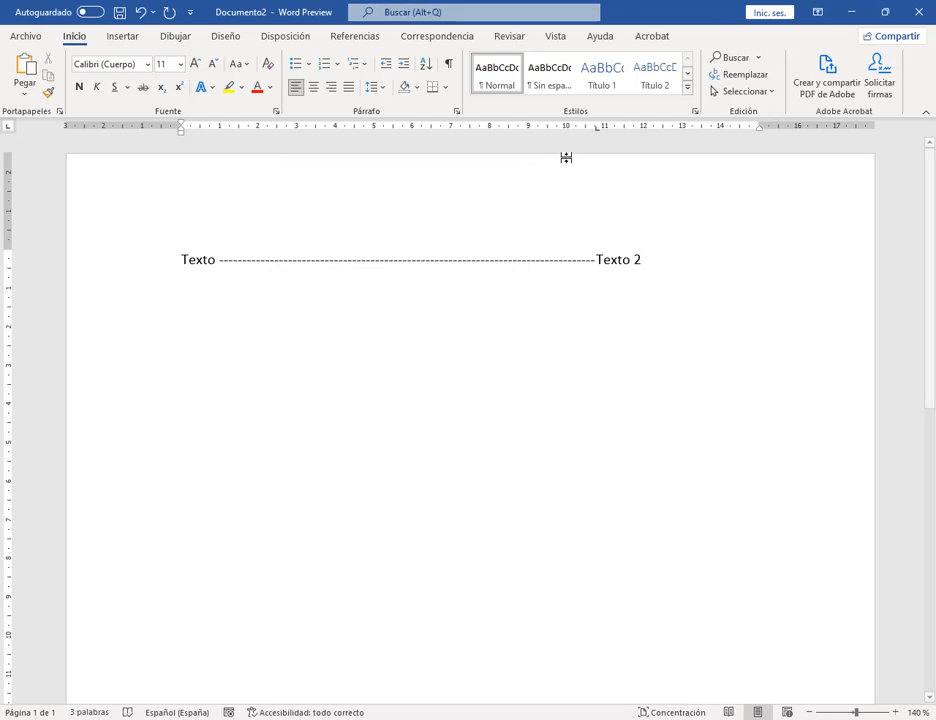
Step: Switch the leader to a solid underline (Relleno 4), then choose Centro alignment
{"action": "double_click", "coordinate": [597, 131]}
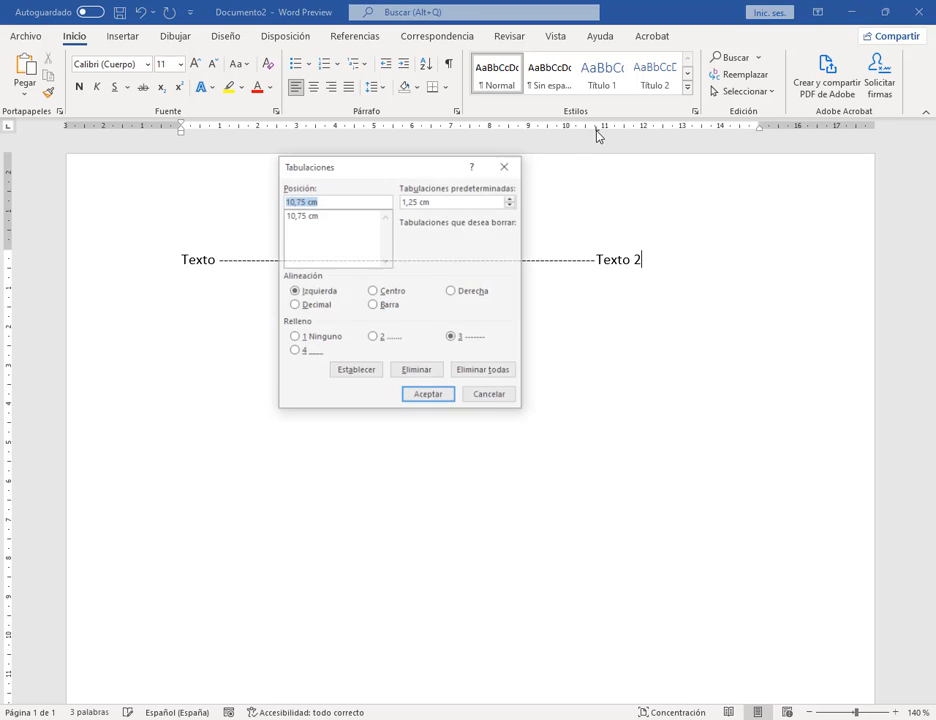
{"action": "left_click", "coordinate": [313, 217]}
{"action": "left_click", "coordinate": [293, 352]}
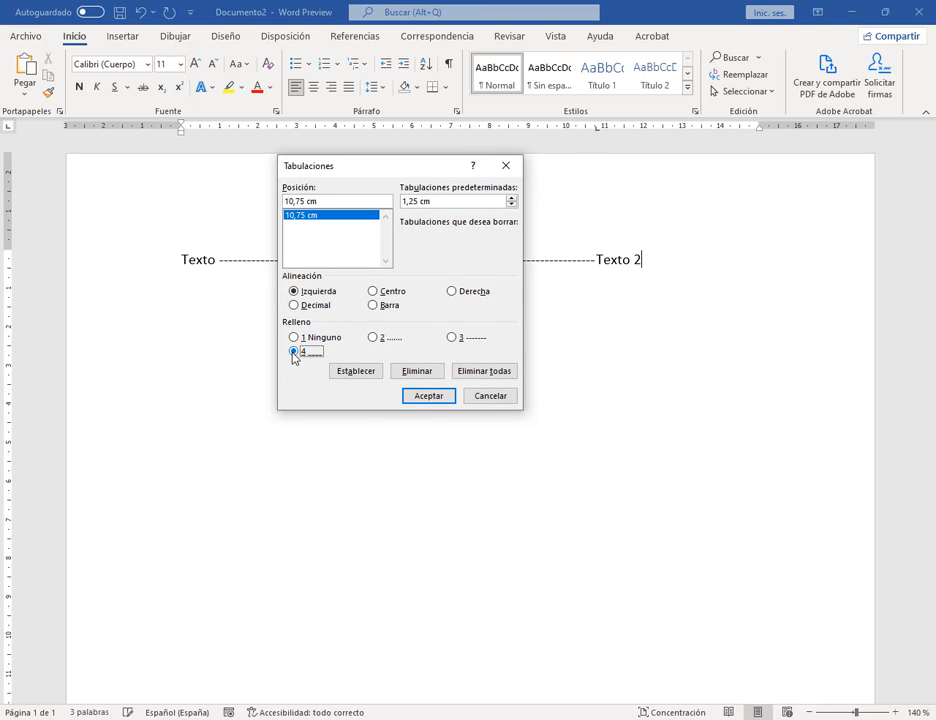
{"action": "left_click", "coordinate": [433, 398]}
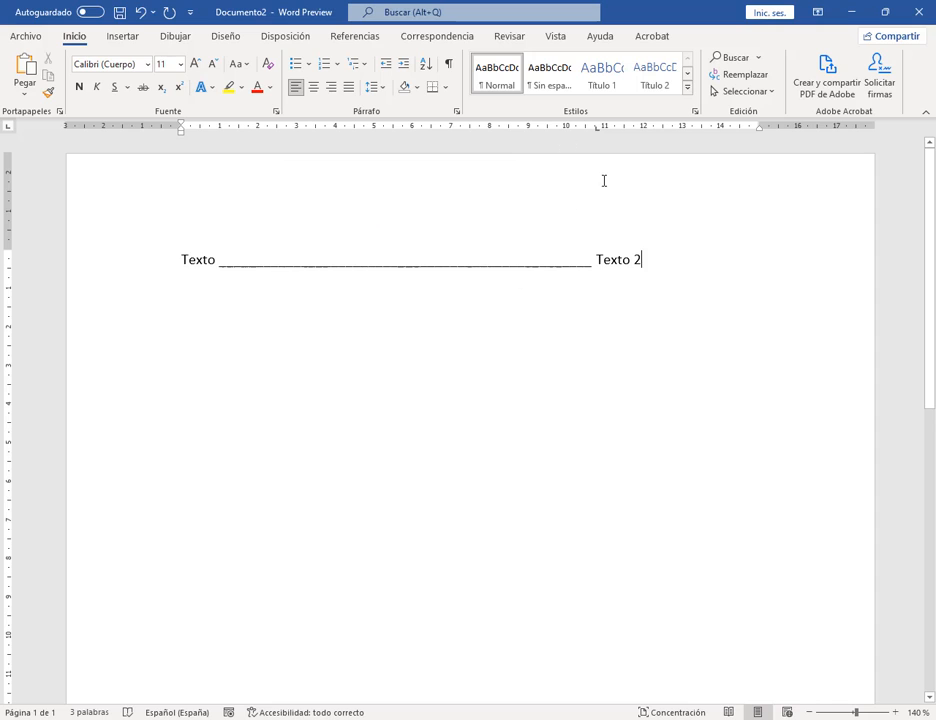
{"action": "double_click", "coordinate": [595, 129]}
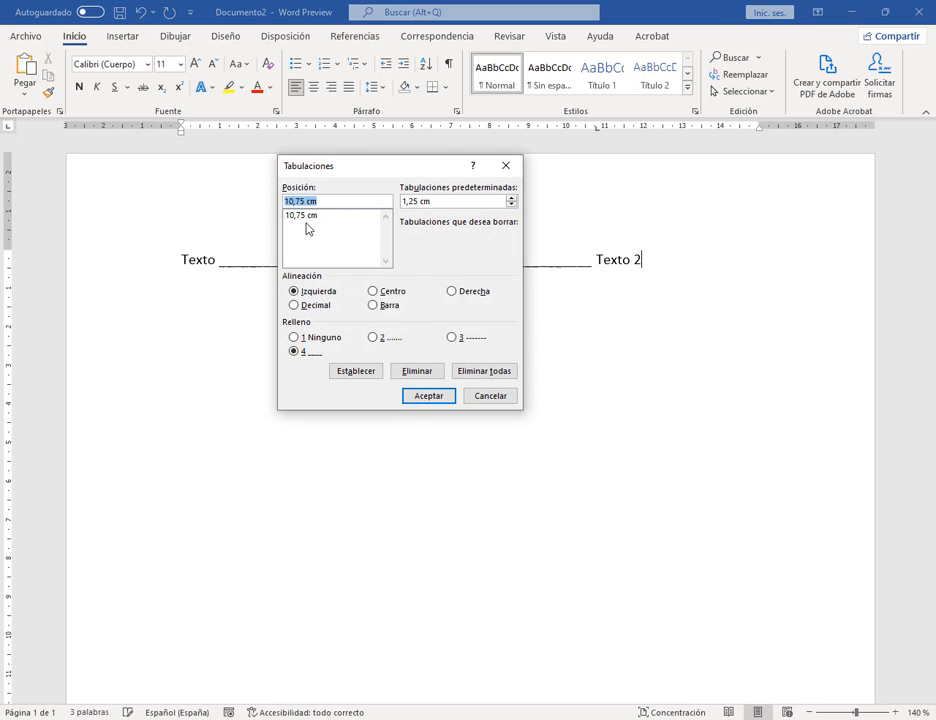
{"action": "left_click", "coordinate": [310, 217]}
{"action": "left_click", "coordinate": [383, 296]}
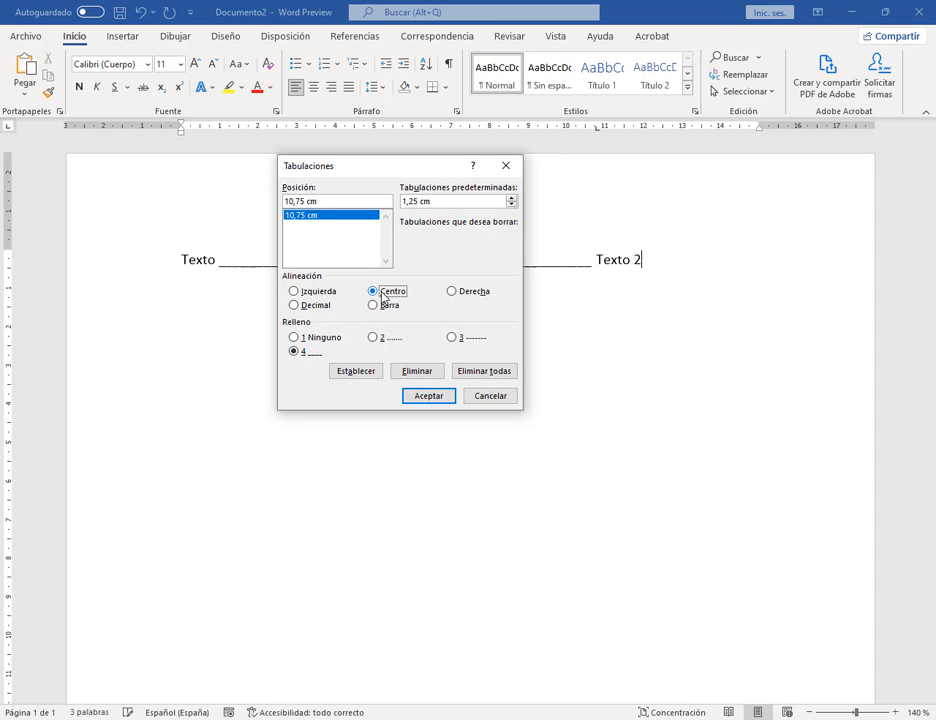
Step: Apply Centro alignment to the 10,75 cm tab stop and check where 'Texto 2' lands
{"action": "left_click", "coordinate": [431, 397]}
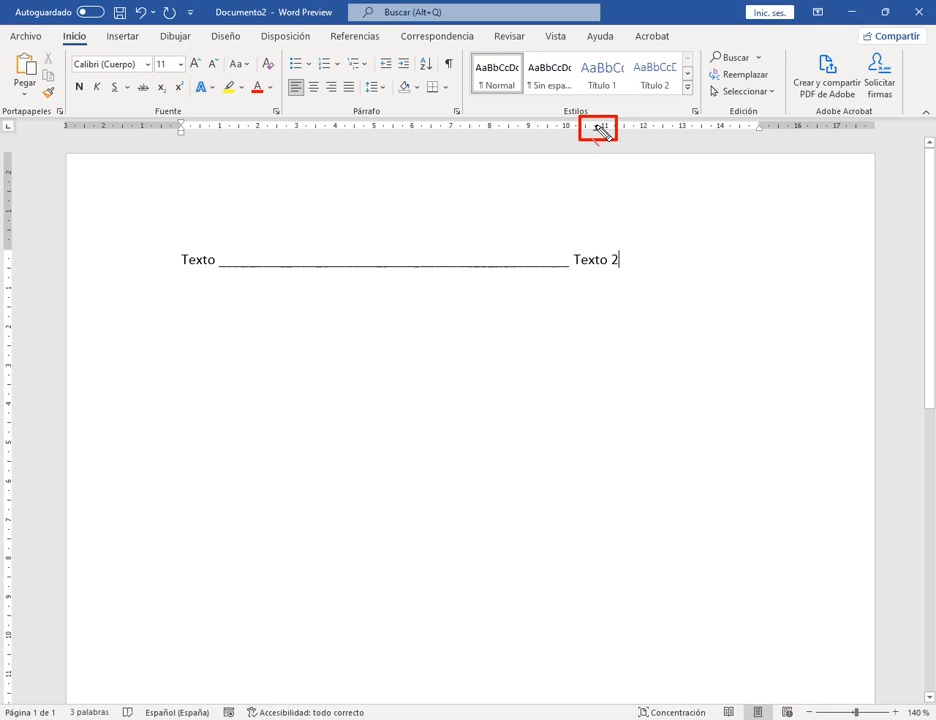
{"action": "left_click_drag", "start_coordinate": [597, 130], "coordinate": [597, 330]}
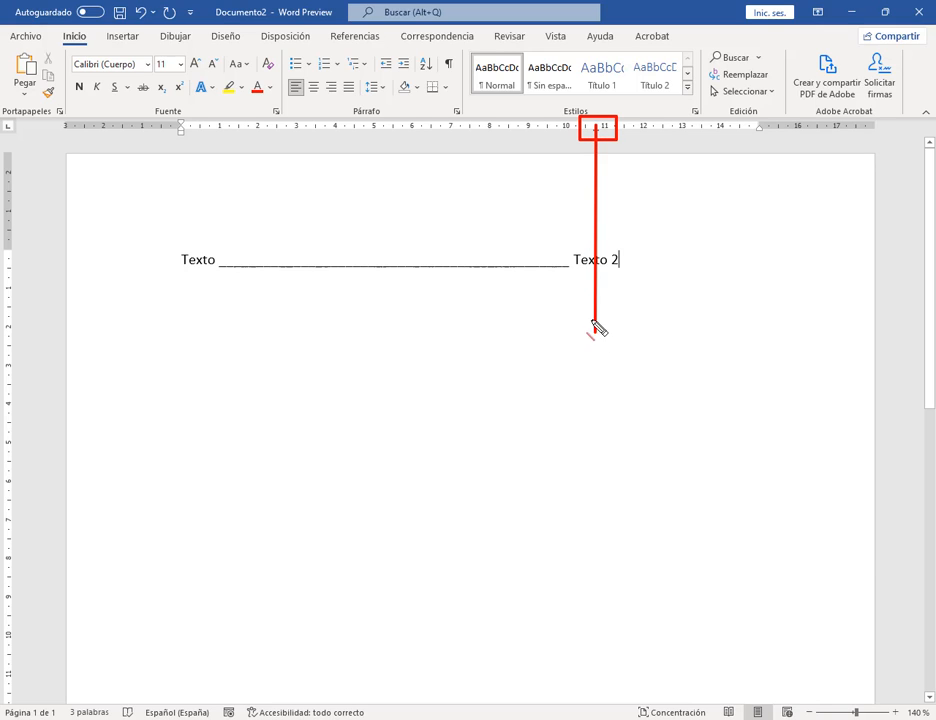
{"action": "left_click_drag", "start_coordinate": [597, 272], "coordinate": [528, 272]}
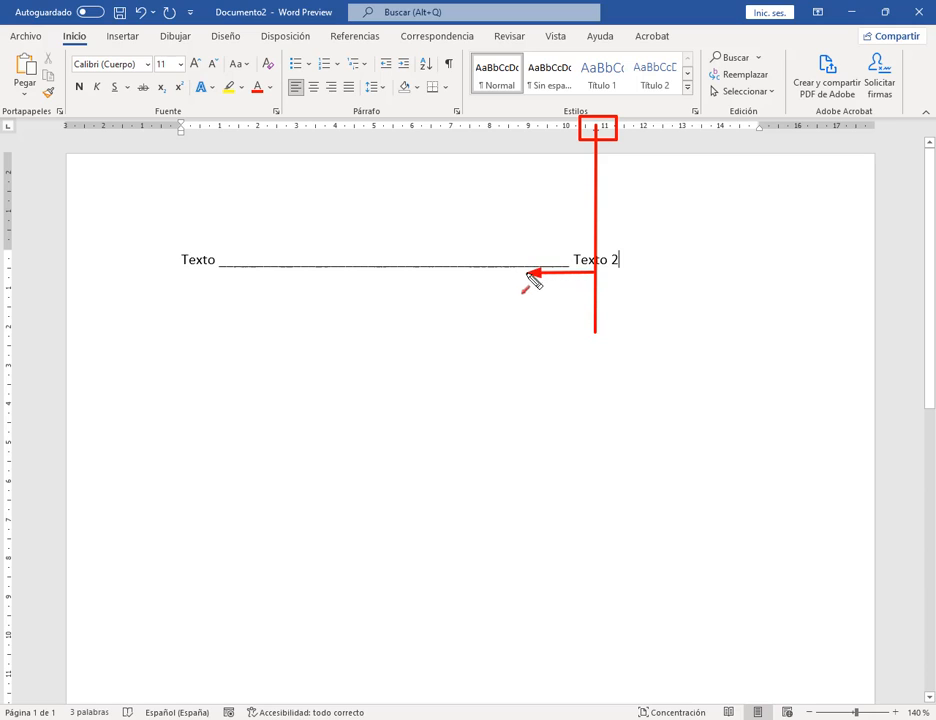
{"action": "left_click_drag", "start_coordinate": [599, 272], "coordinate": [645, 272]}
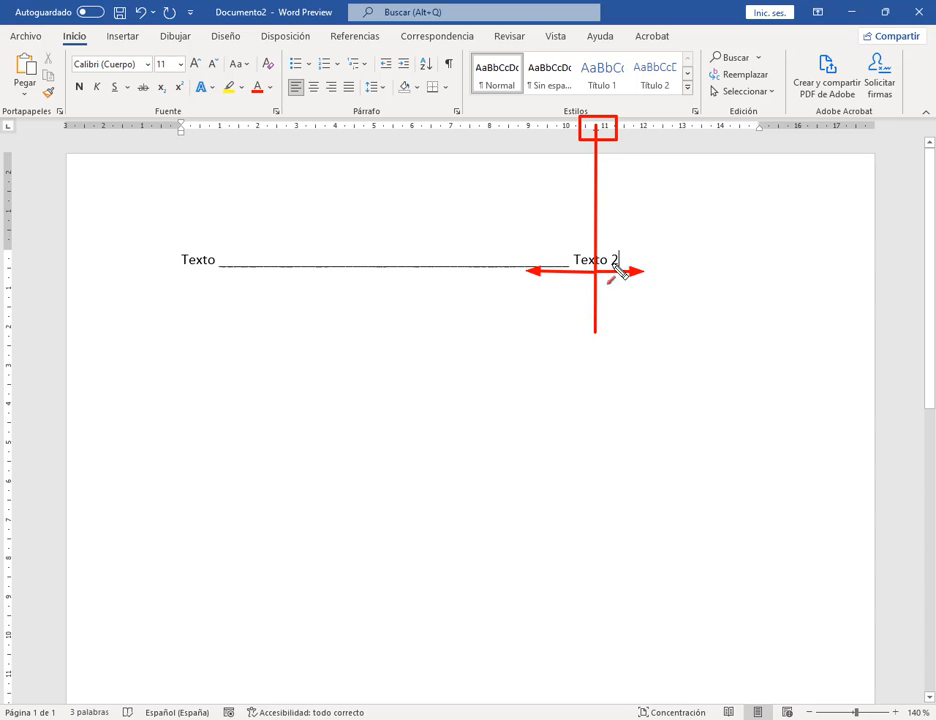
{"action": "key", "text": "Escape"}
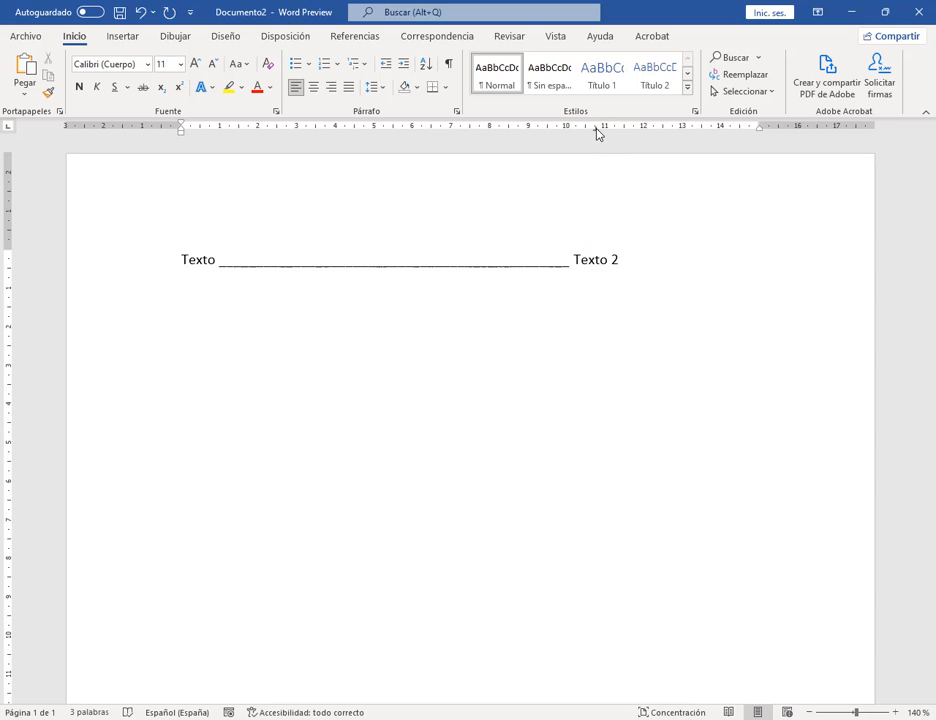
Step: Change the 10,75 cm tab stop to Derecha so 'Texto 2' ends there
{"action": "double_click", "coordinate": [597, 129]}
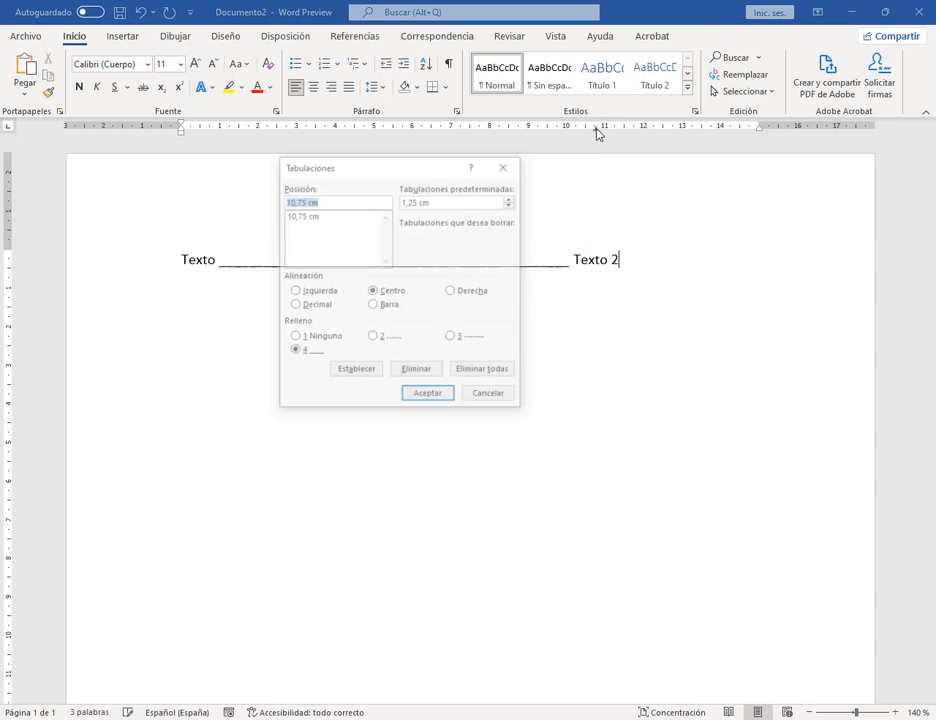
{"action": "left_click", "coordinate": [308, 216]}
{"action": "left_click", "coordinate": [452, 292]}
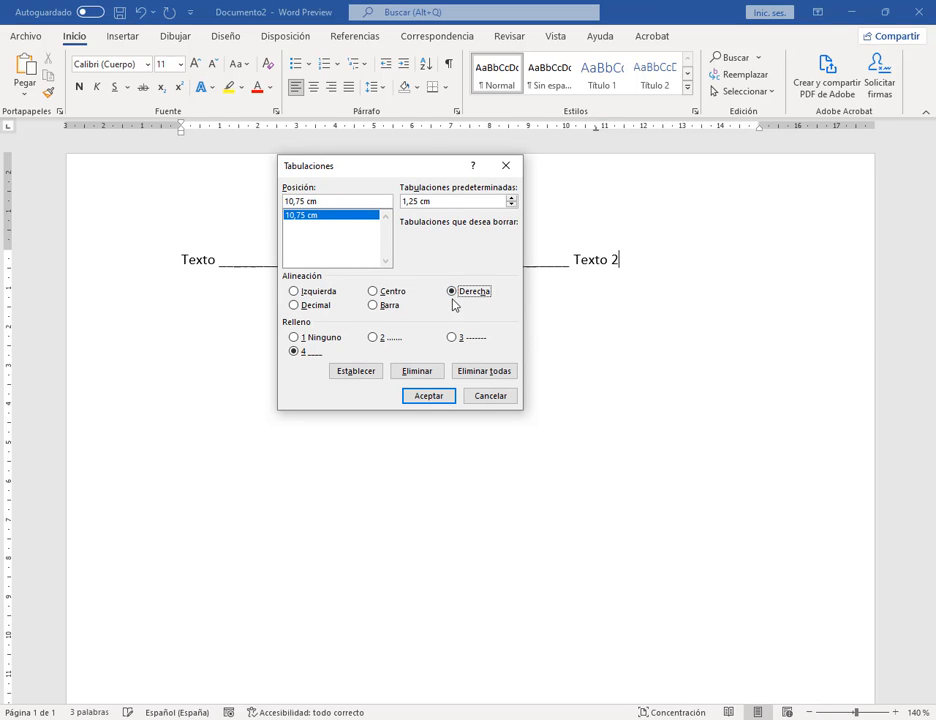
{"action": "left_click", "coordinate": [431, 396]}
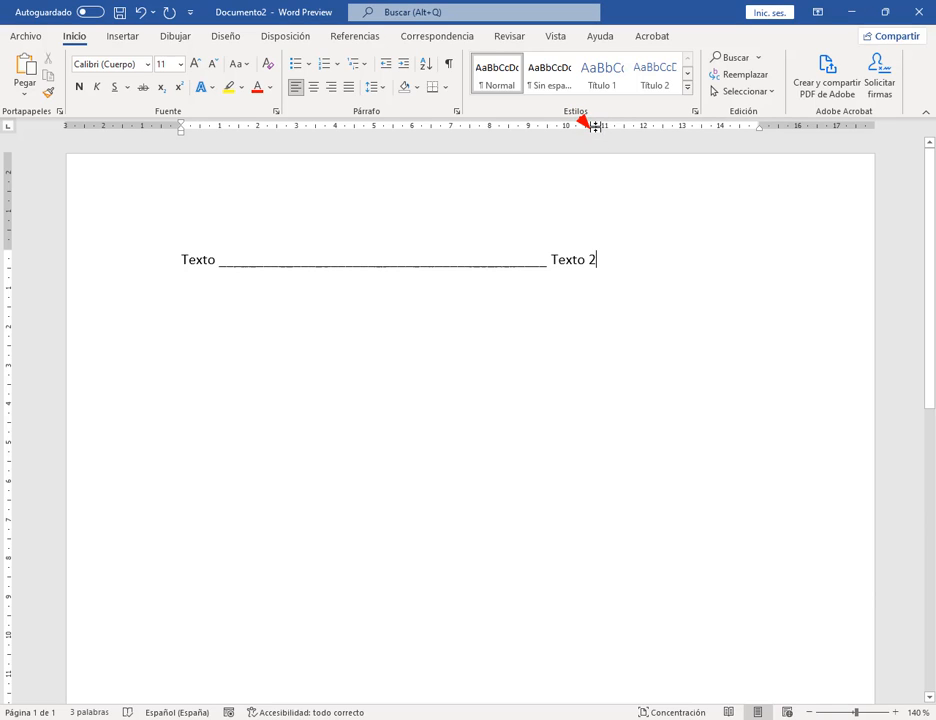
{"action": "left_click_drag", "start_coordinate": [595, 127], "coordinate": [595, 295]}
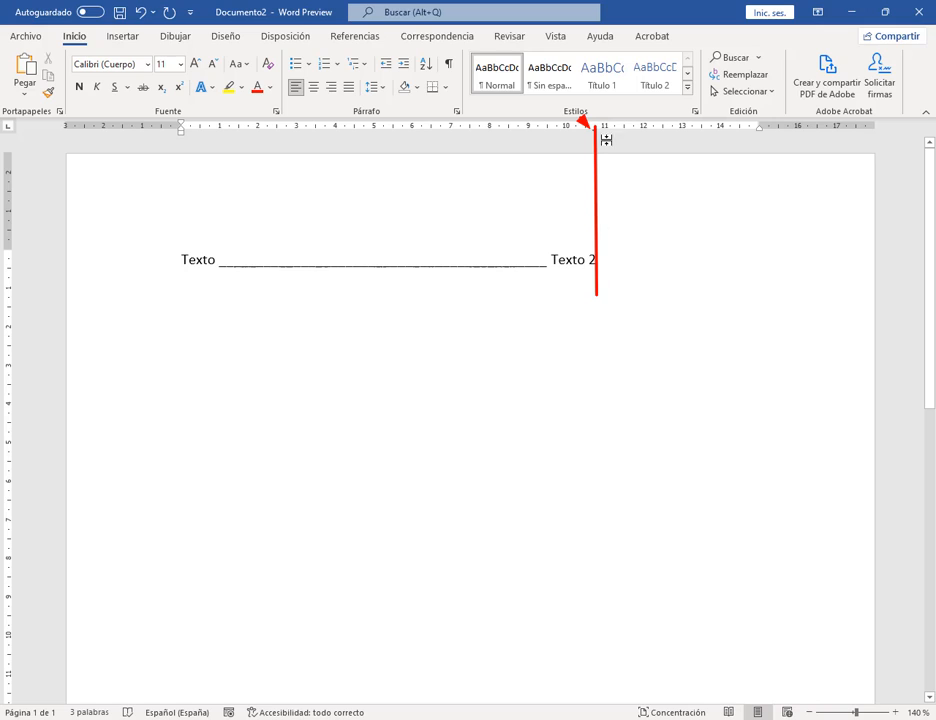
{"action": "left_click_drag", "start_coordinate": [587, 283], "coordinate": [522, 283]}
{"action": "key", "text": "Escape"}
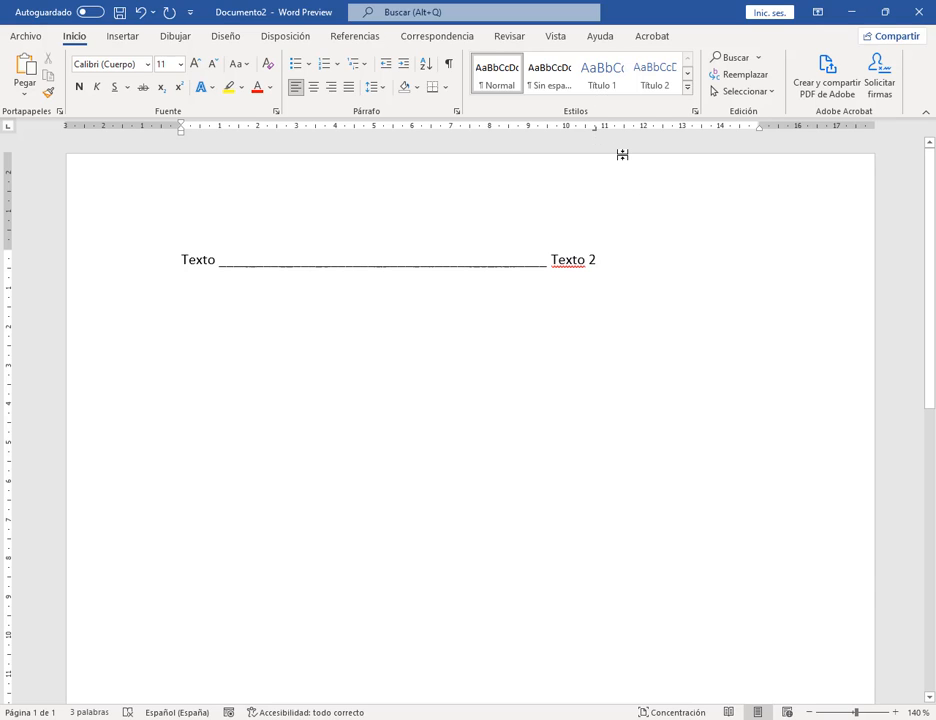
Step: Add a second line 'Texto' + tab + 'Texto de ejemplo', removing the extra empty line
{"action": "type", "text": "ex"}
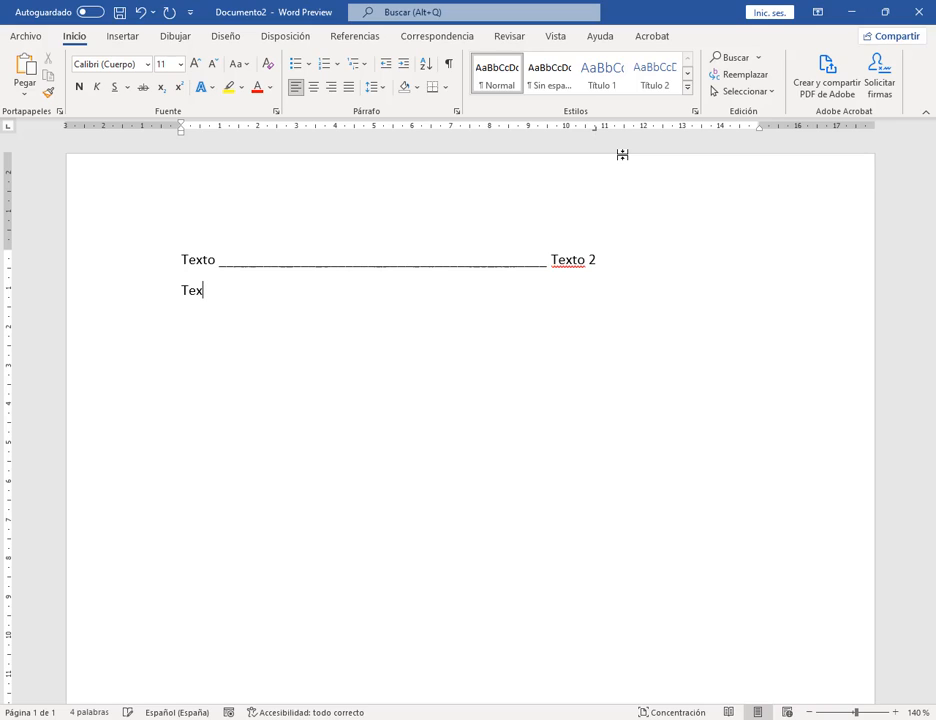
{"action": "type", "text": "to"}
{"action": "key", "text": "Tab"}
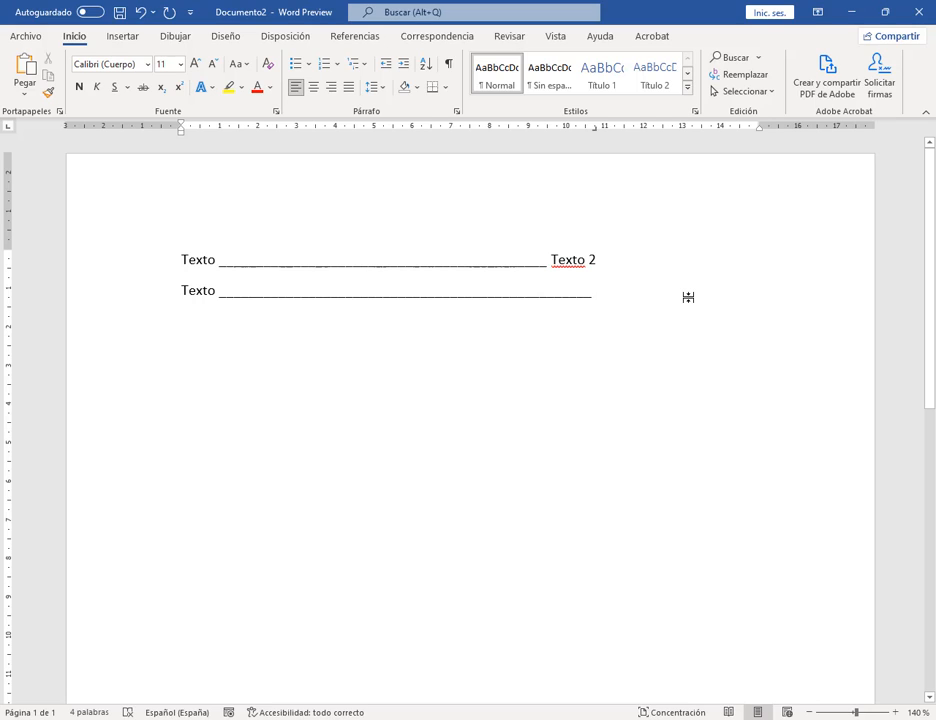
{"action": "type", "text": "Texto de"}
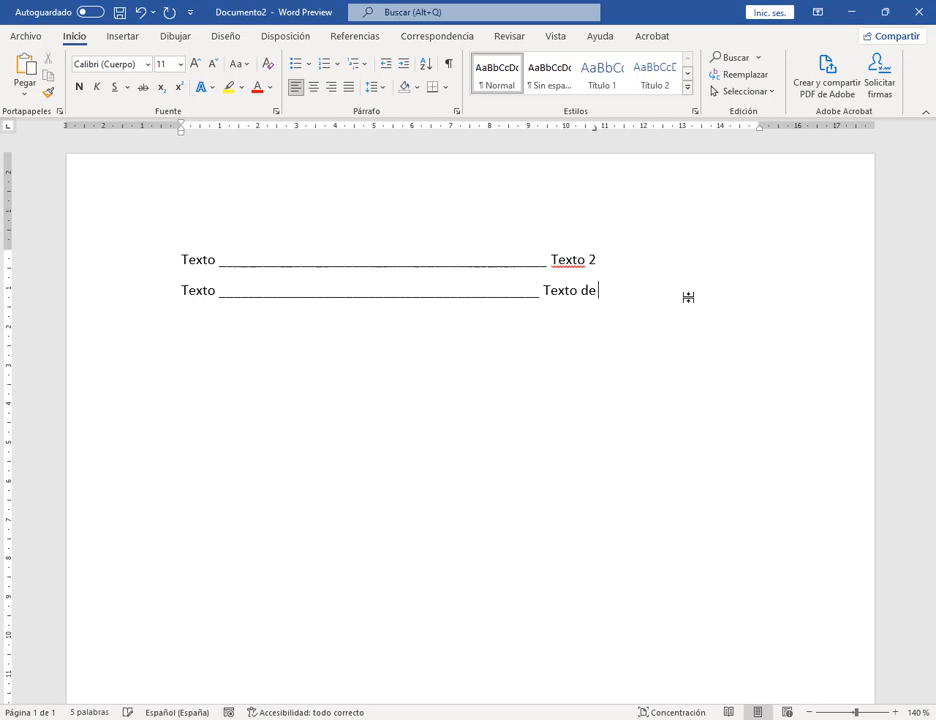
{"action": "type", "text": " ejemplo"}
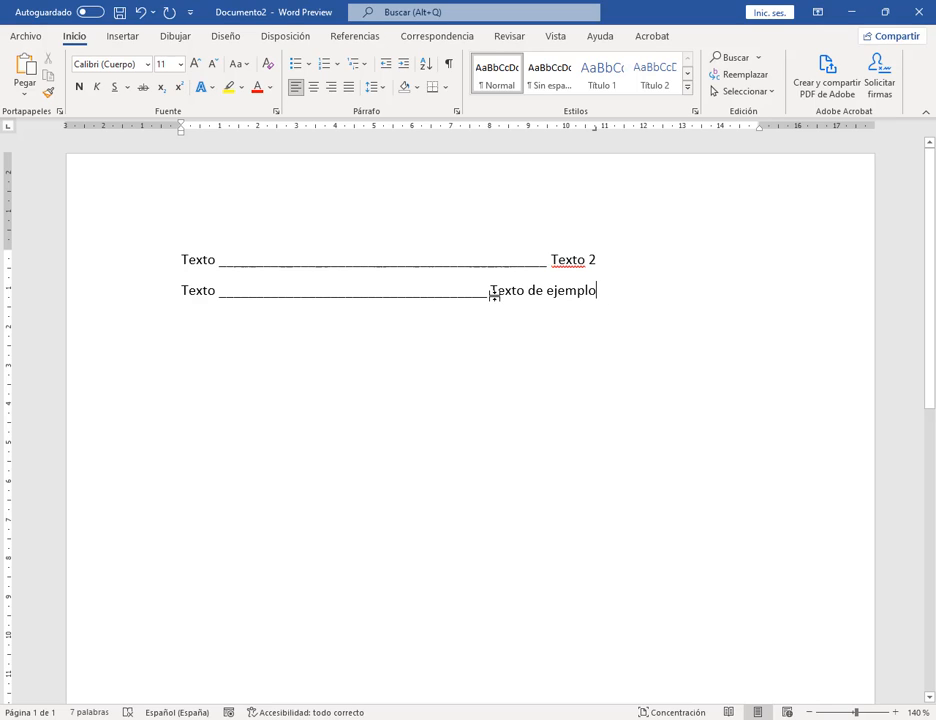
{"action": "key", "text": "Return"}
{"action": "left_click", "coordinate": [596, 133]}
{"action": "key", "text": "Tab"}
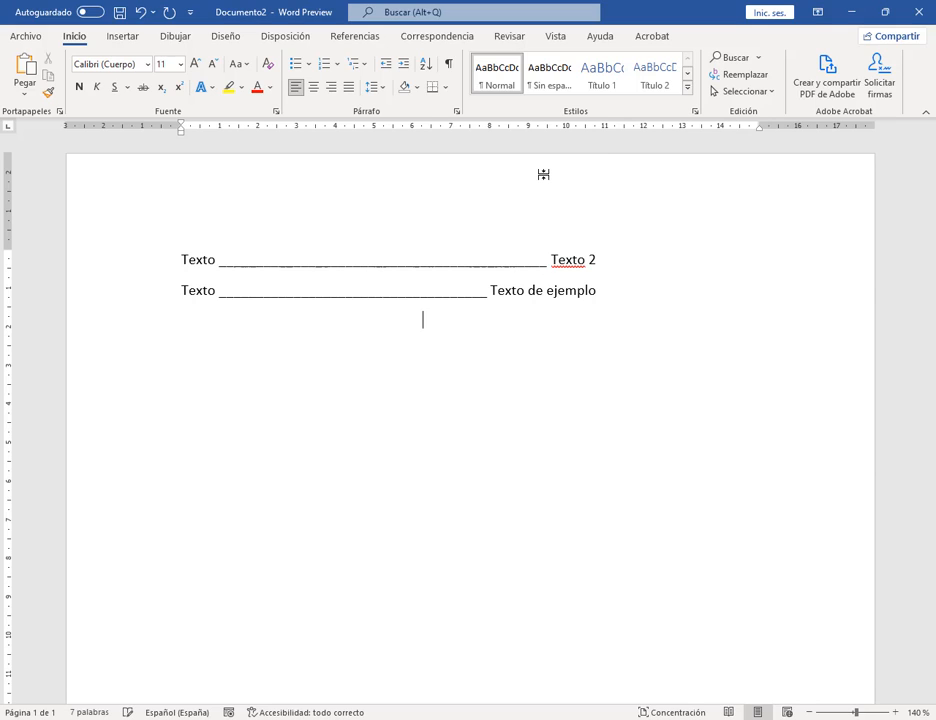
{"action": "left_click", "coordinate": [163, 315]}
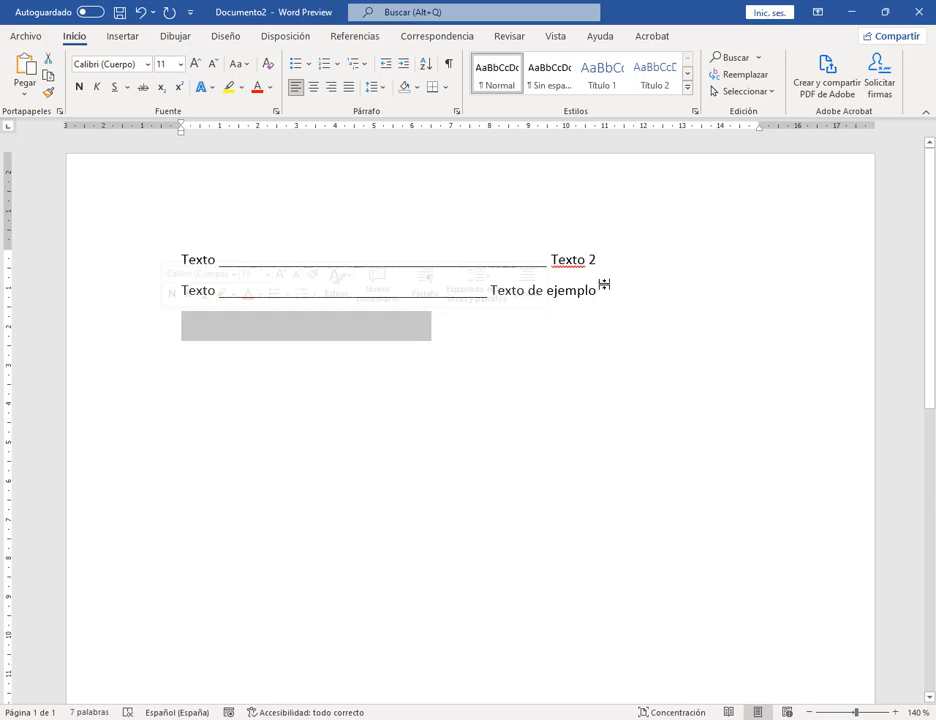
{"action": "key", "text": "BackSpace"}
Step: Close Documento2 without saving its changes
{"action": "left_click", "coordinate": [26, 36]}
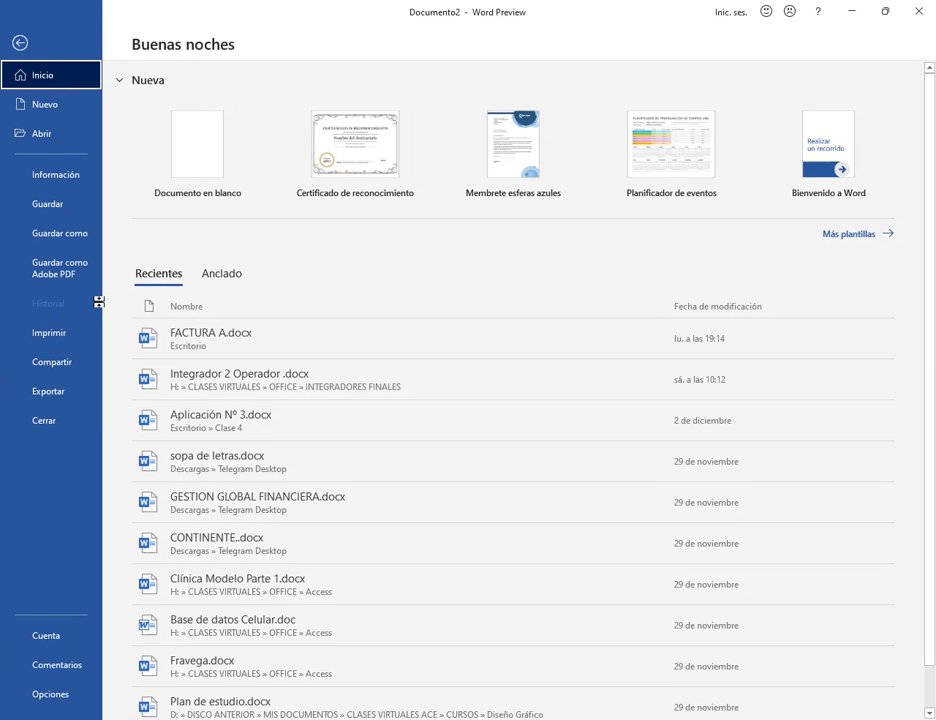
{"action": "left_click", "coordinate": [58, 424]}
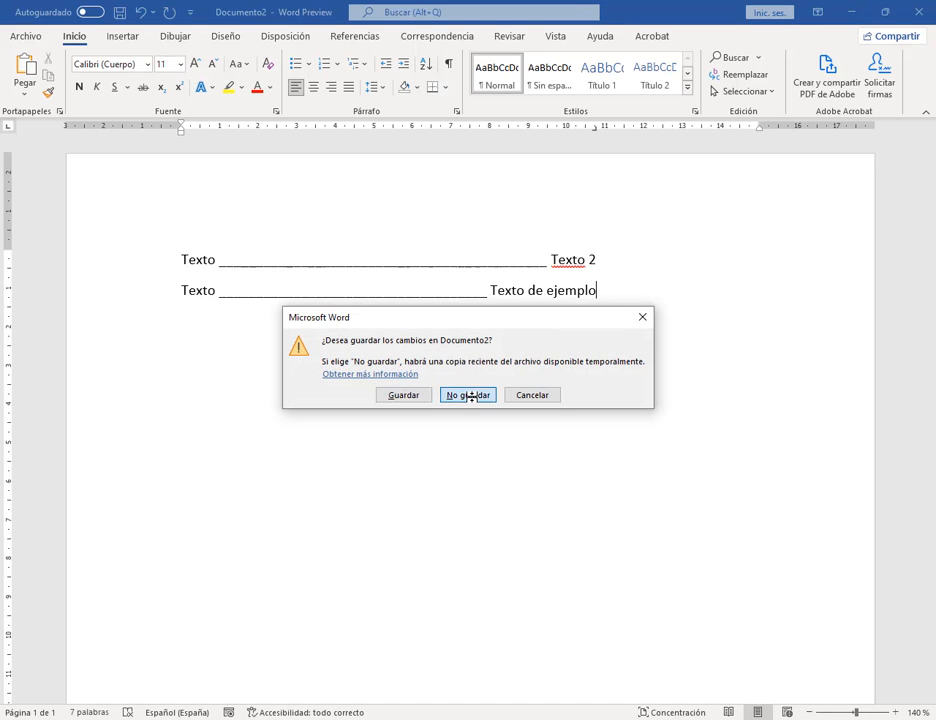
{"action": "left_click", "coordinate": [470, 395]}
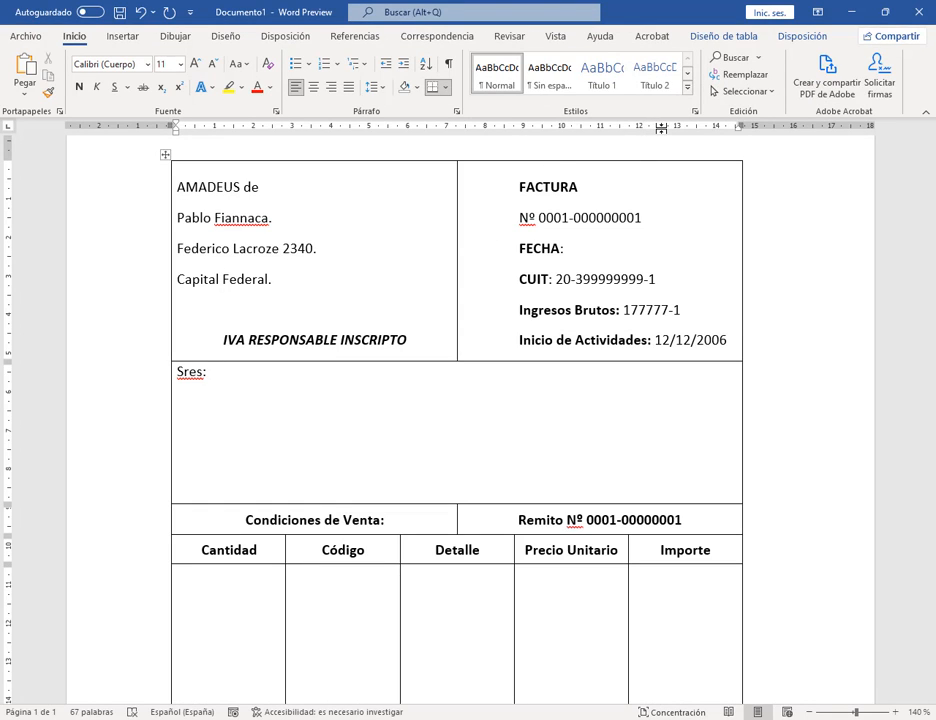
Step: Give the 12,76 cm tab stop on the Sres: line an underline leader (option 4)
{"action": "double_click", "coordinate": [670, 131]}
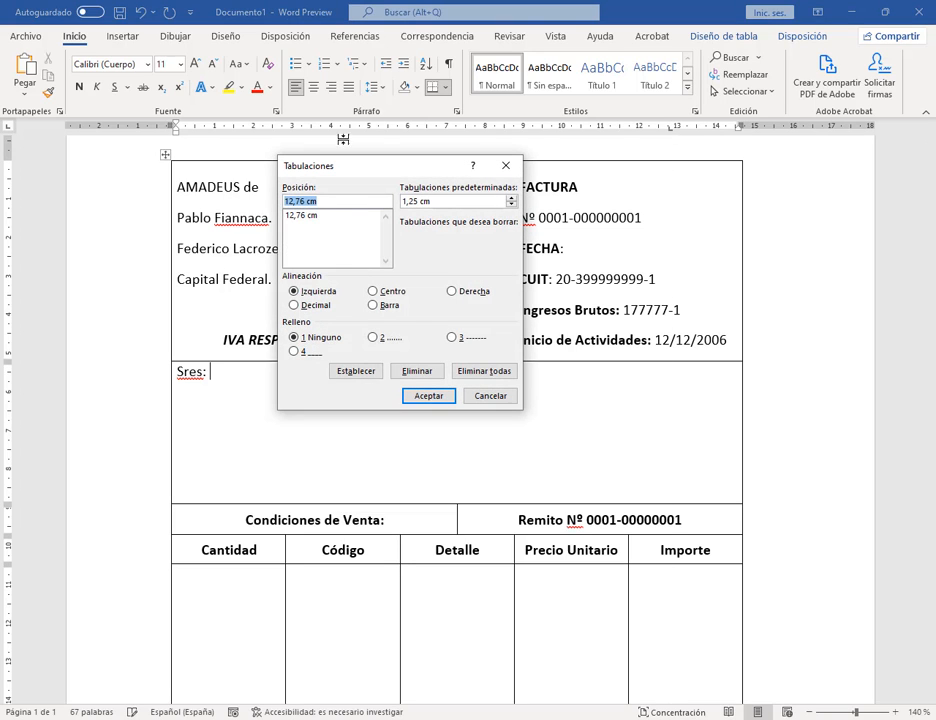
{"action": "left_click", "coordinate": [297, 214]}
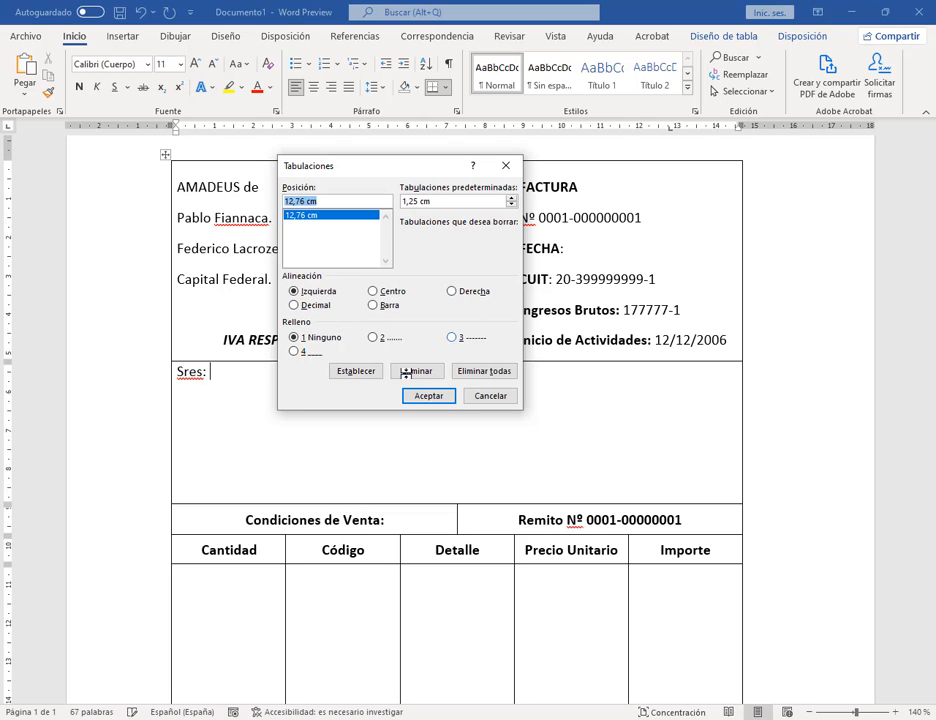
{"action": "left_click", "coordinate": [293, 351]}
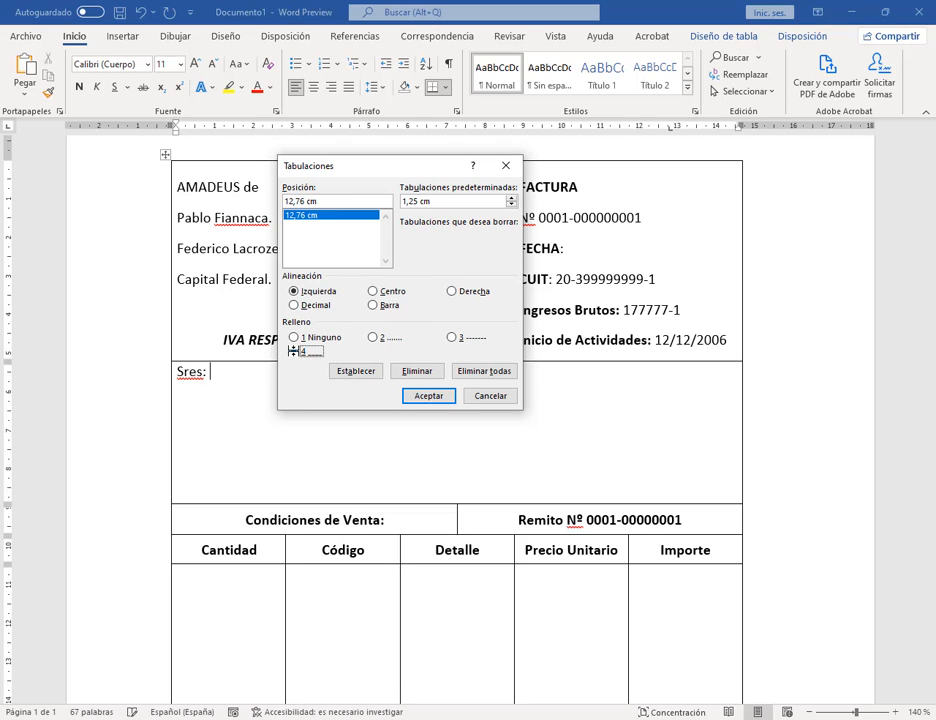
{"action": "left_click", "coordinate": [437, 396]}
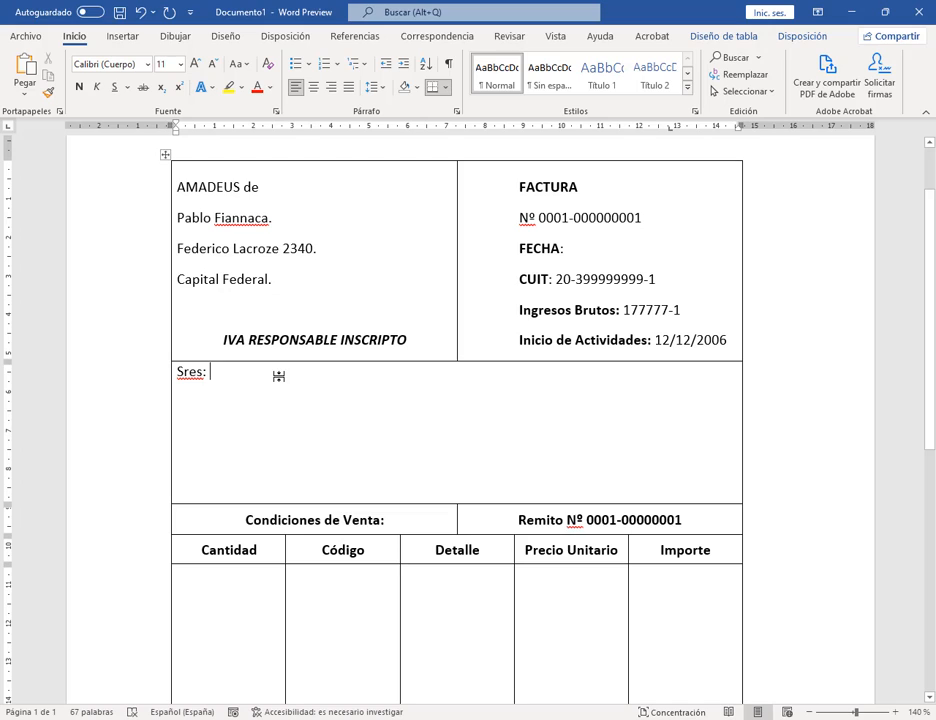
Step: Type a long row of underscores after 'Sres:' out to the cell's right edge
{"action": "key", "text": "Tab"}
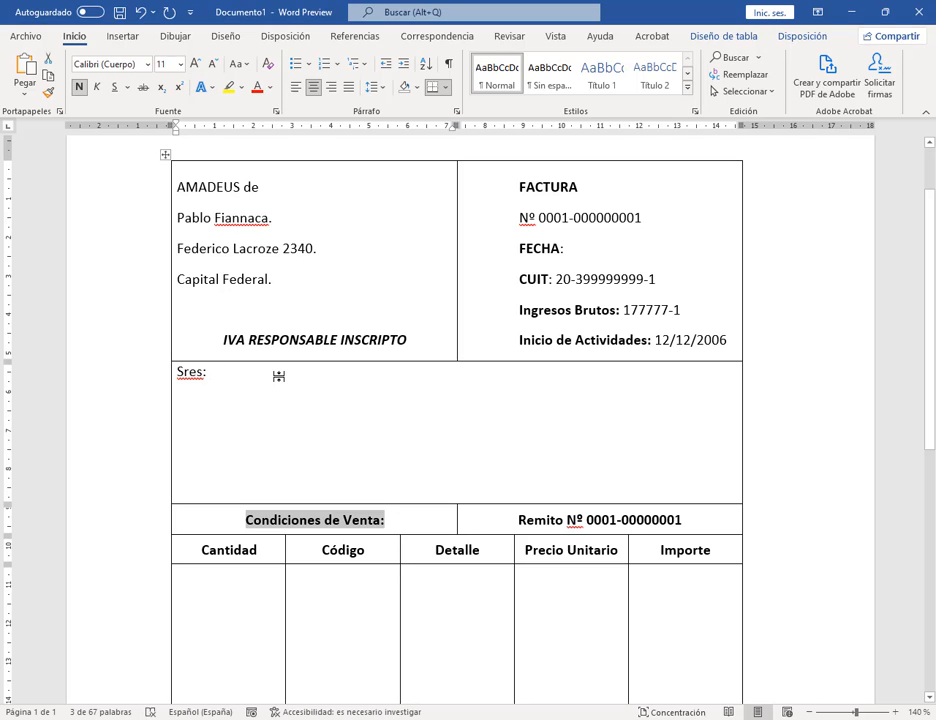
{"action": "key", "text": "Tab"}
{"action": "key", "text": "Tab"}
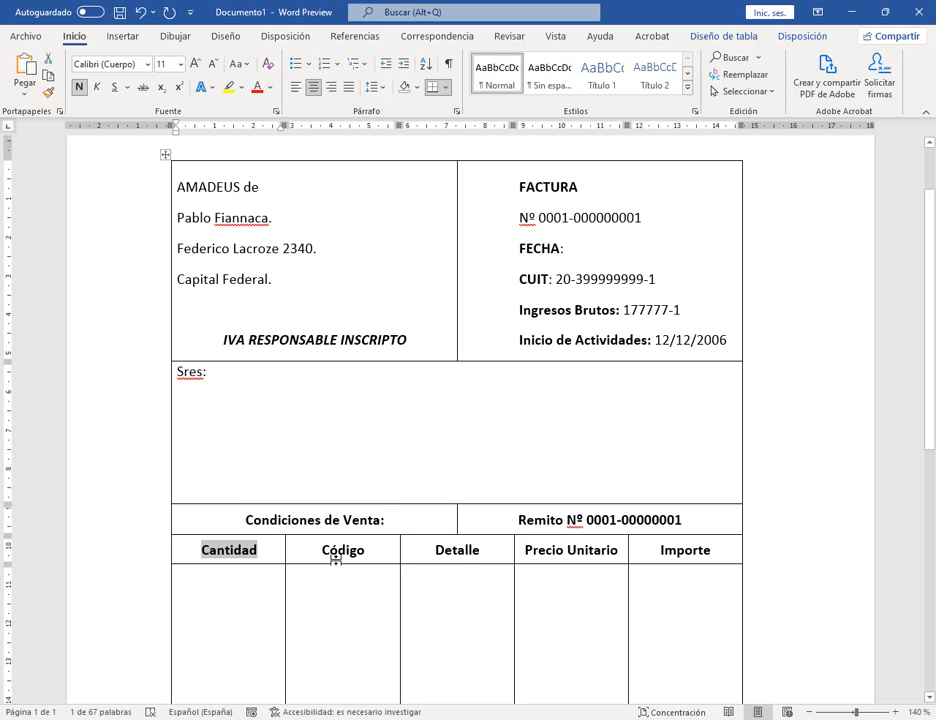
{"action": "key", "text": "Tab"}
{"action": "key", "text": "Tab"}
{"action": "key", "text": "Tab"}
{"action": "key", "text": "Tab"}
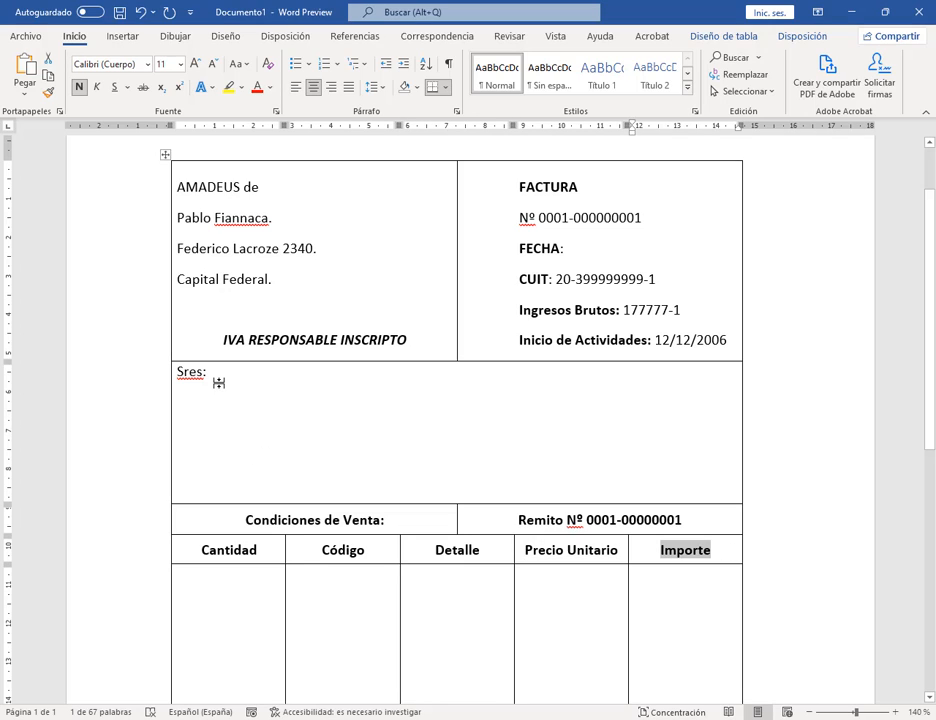
{"action": "left_click", "coordinate": [217, 375]}
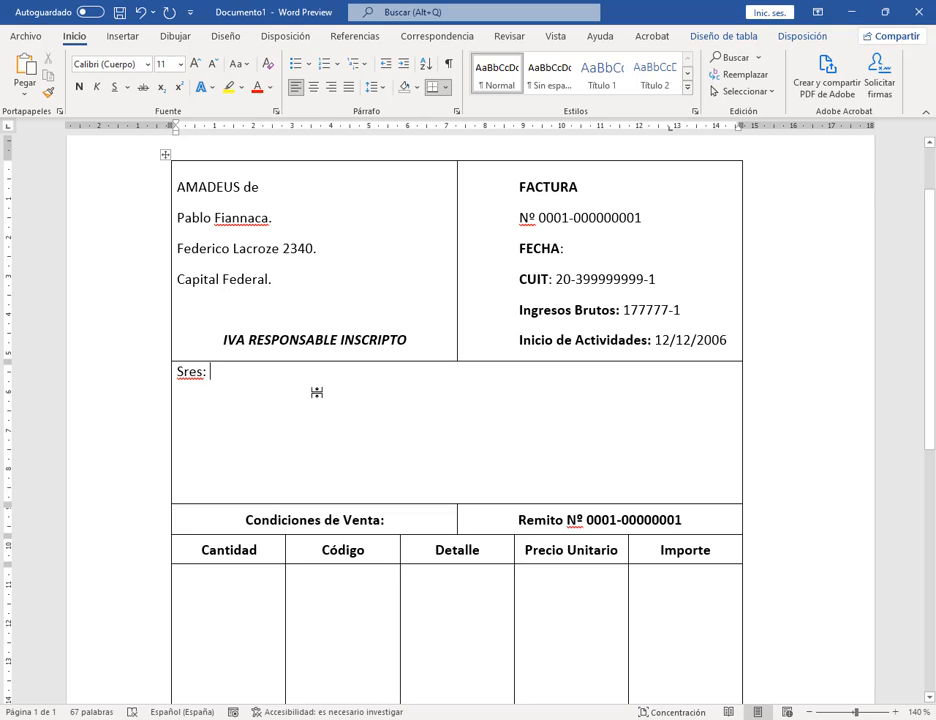
{"action": "type", "text": "___________________________________________________________________________________________"}
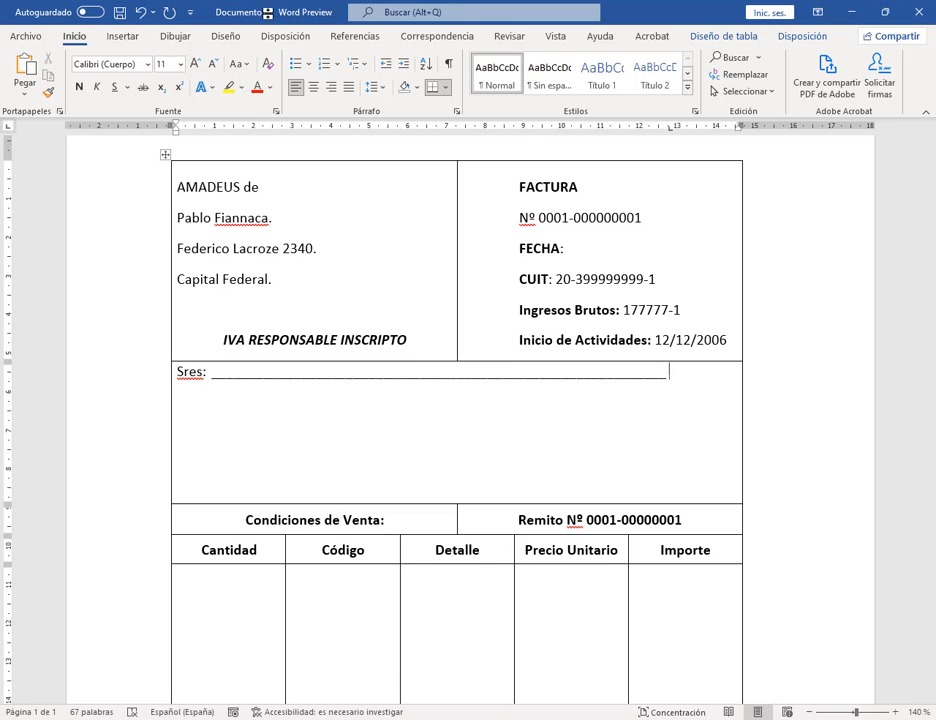
{"action": "left_click_drag", "start_coordinate": [197, 10], "coordinate": [662, 22]}
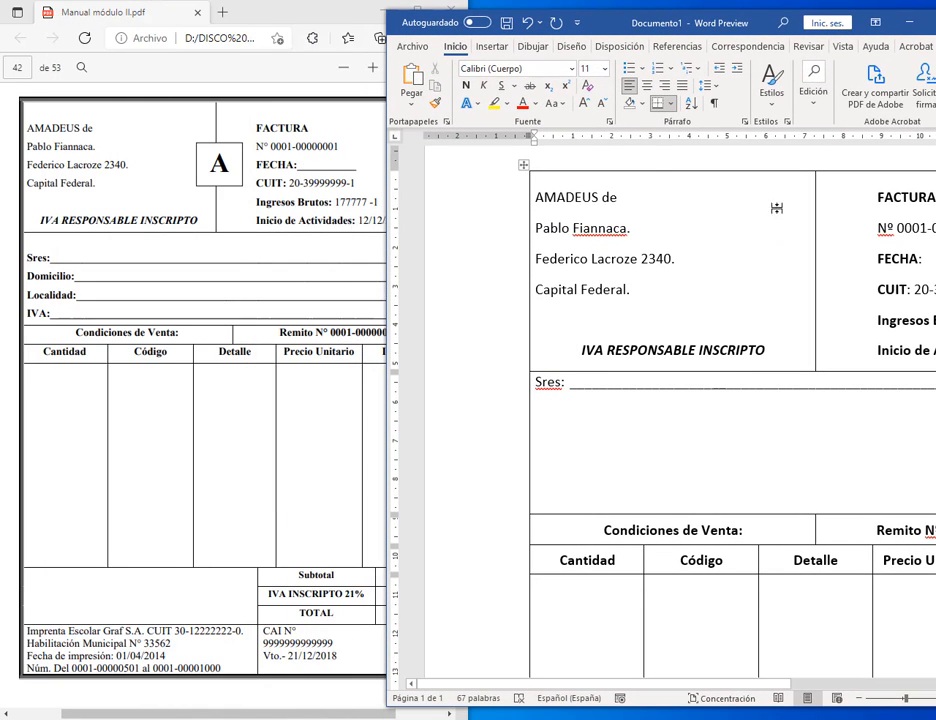
Step: Add Domicilio:, Localidad: and IVA: lines below Sres:, each ending in a tabbed underline leader
{"action": "left_click", "coordinate": [858, 702]}
{"action": "left_click", "coordinate": [858, 702]}
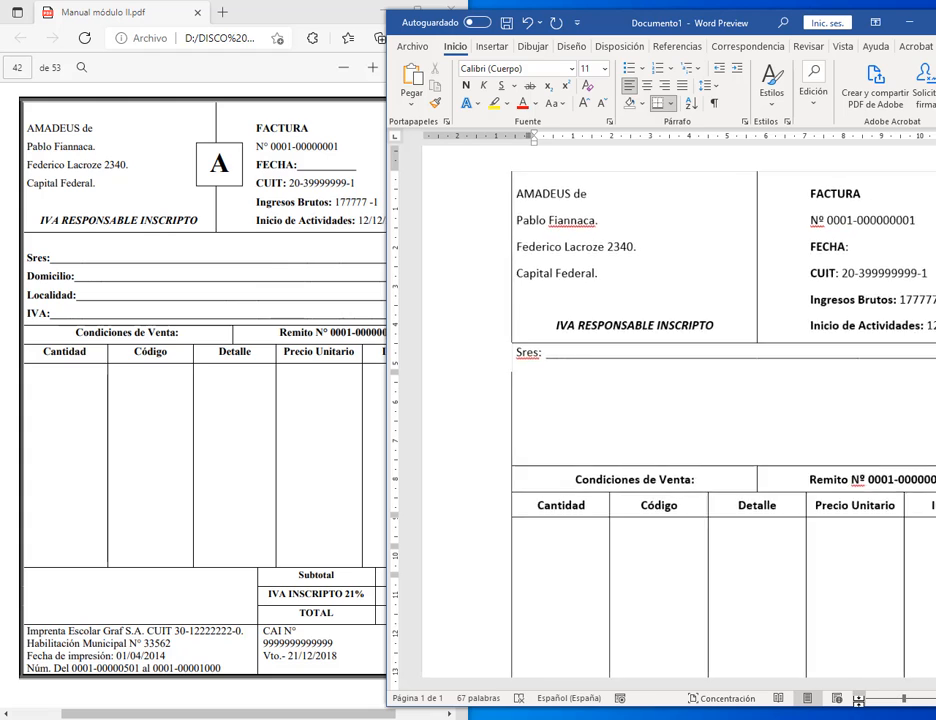
{"action": "left_click", "coordinate": [858, 702]}
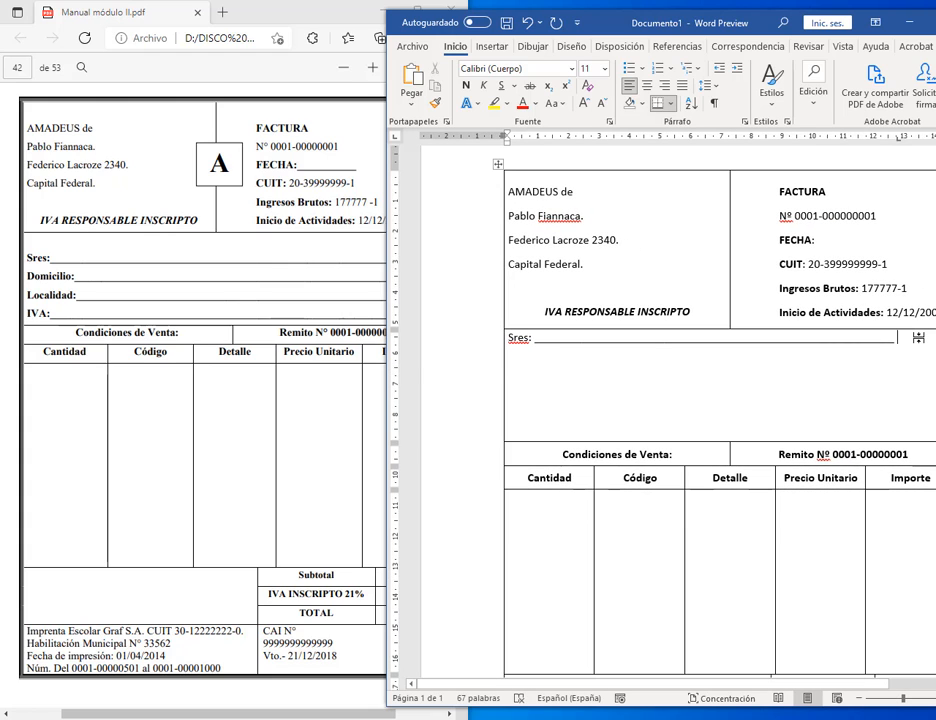
{"action": "key", "text": "Return"}
{"action": "type", "text": "Domicili"}
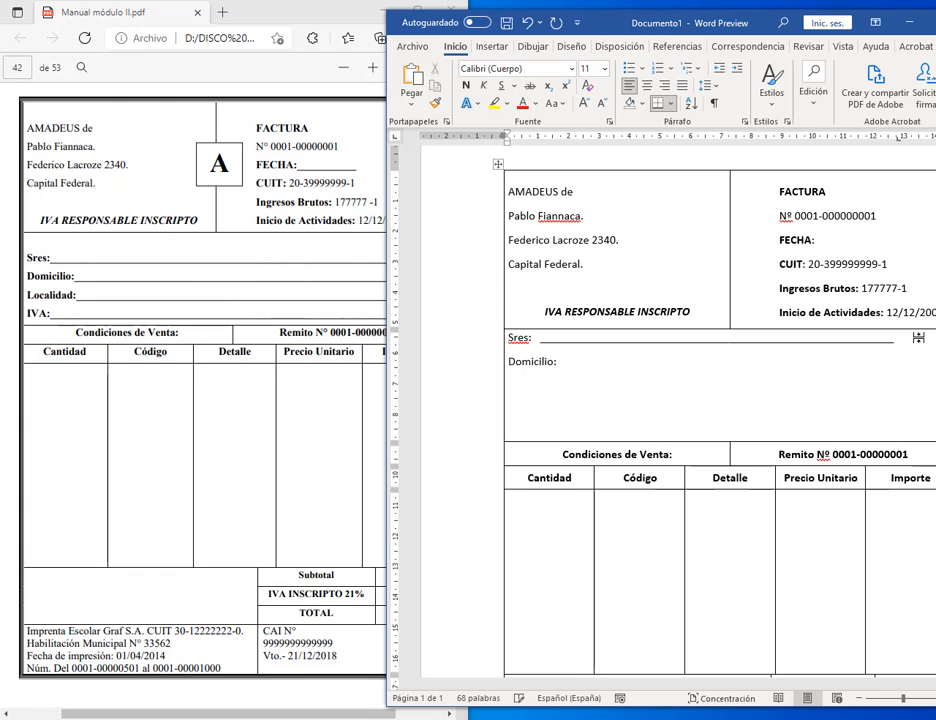
{"action": "type", "text": "o:"}
{"action": "key", "text": "Tab"}
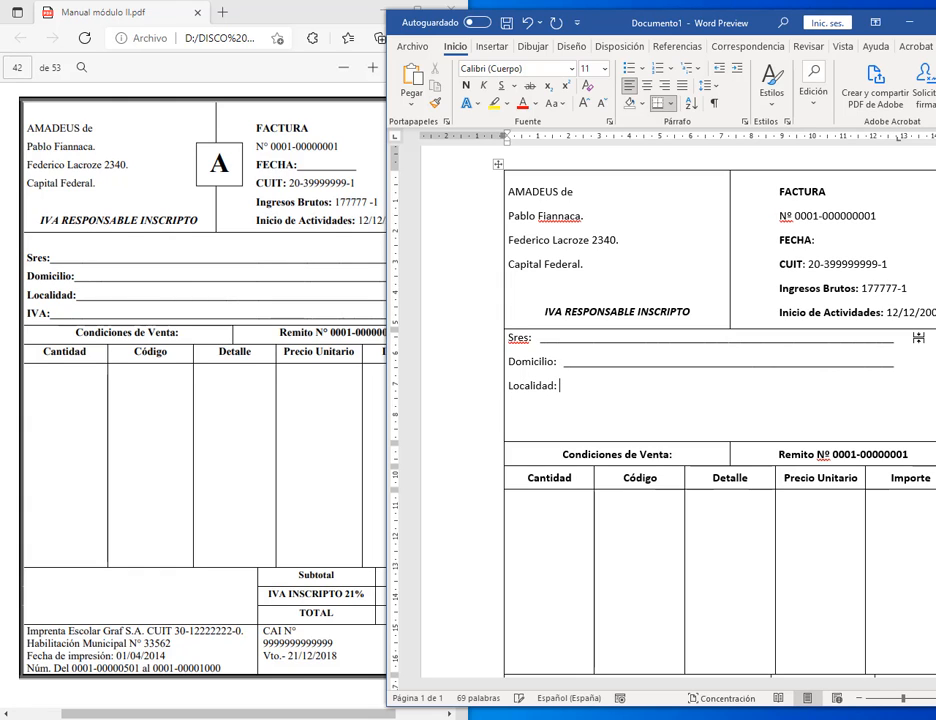
{"action": "key", "text": "Tab"}
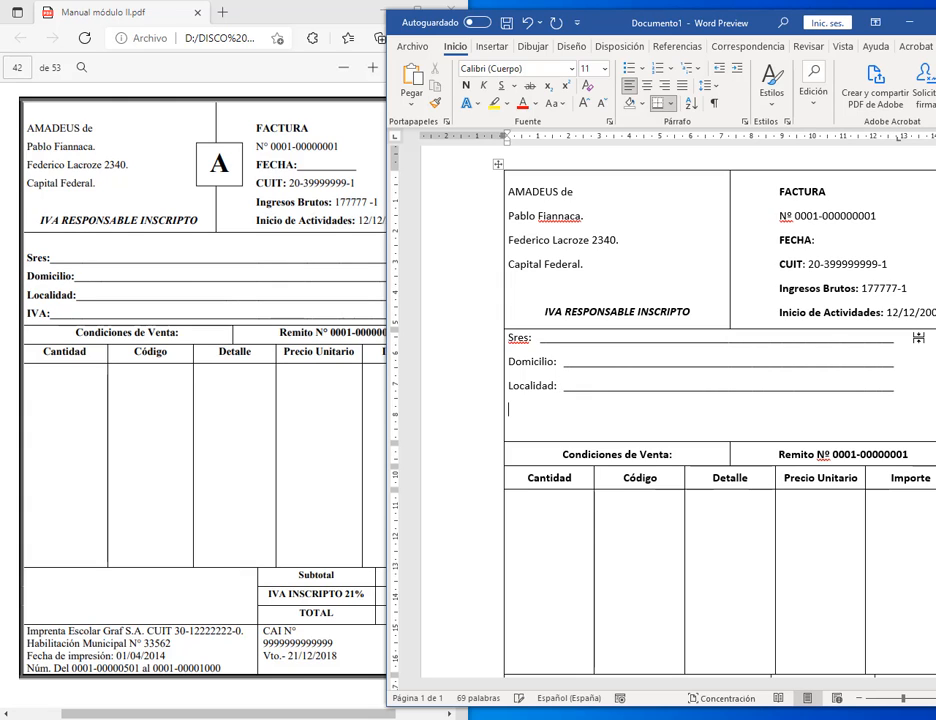
{"action": "key", "text": "Tab"}
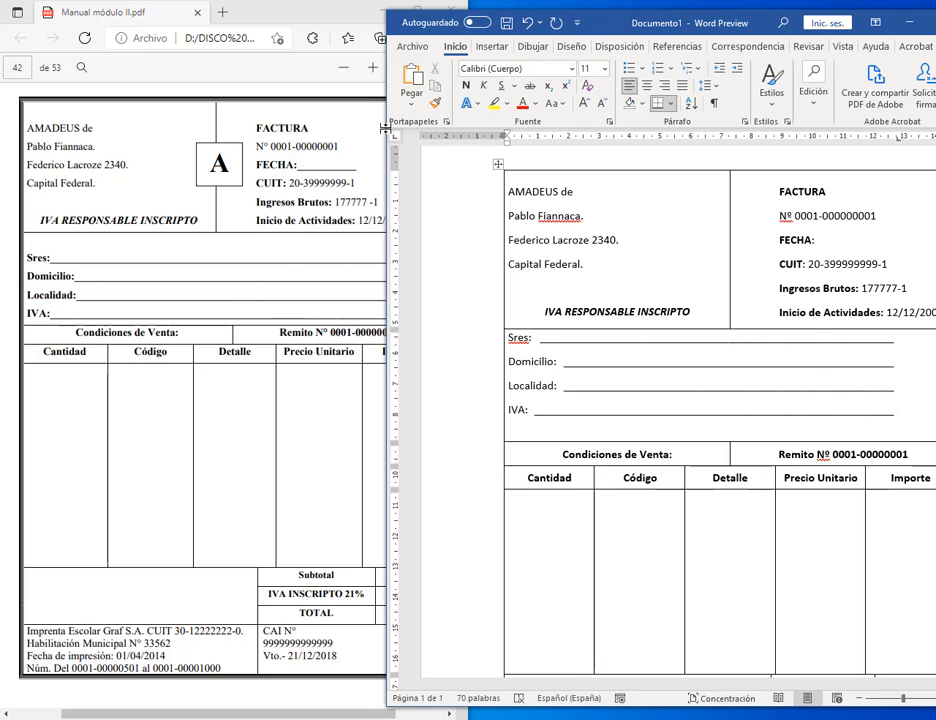
{"action": "left_click_drag", "start_coordinate": [385, 128], "coordinate": [540, 128]}
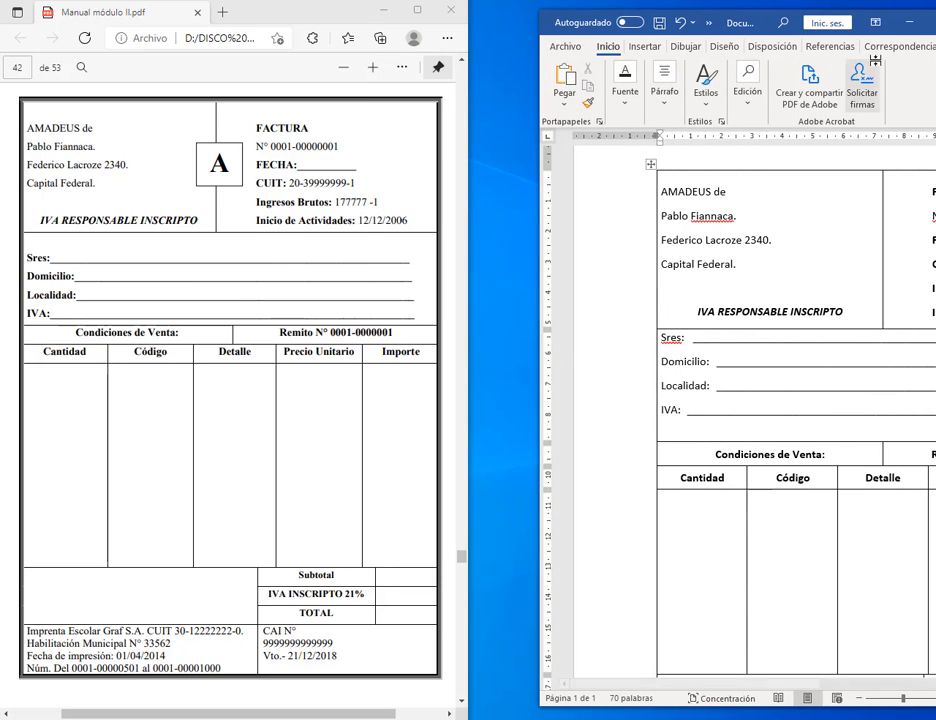
{"action": "double_click", "coordinate": [742, 25]}
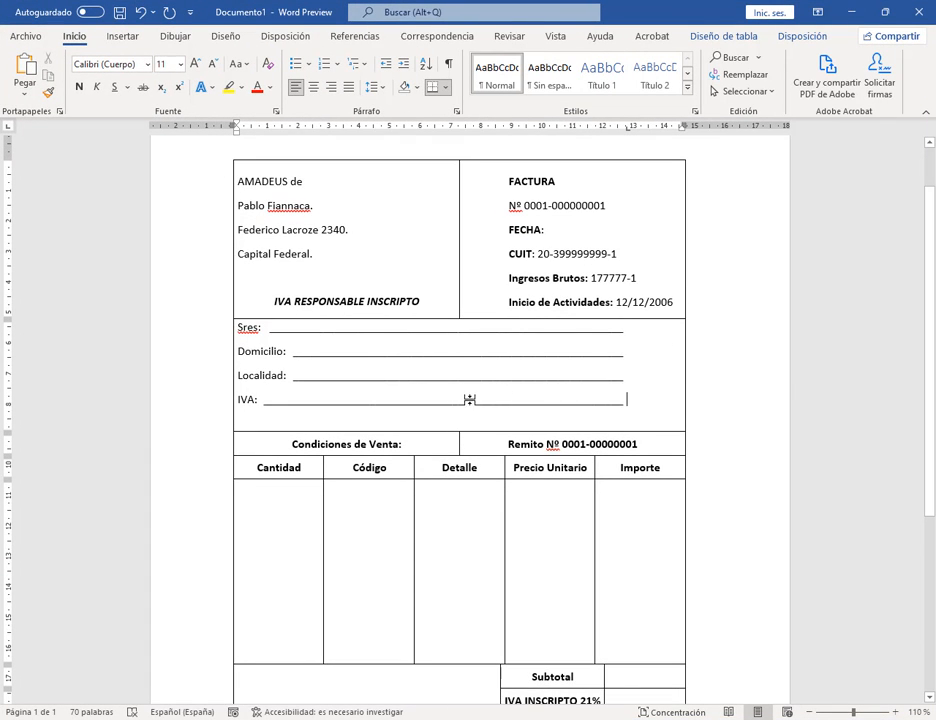
Step: Drag the cell's tab stop further right on the ruler to lengthen the underline leaders
{"action": "left_click_drag", "start_coordinate": [470, 397], "coordinate": [234, 330]}
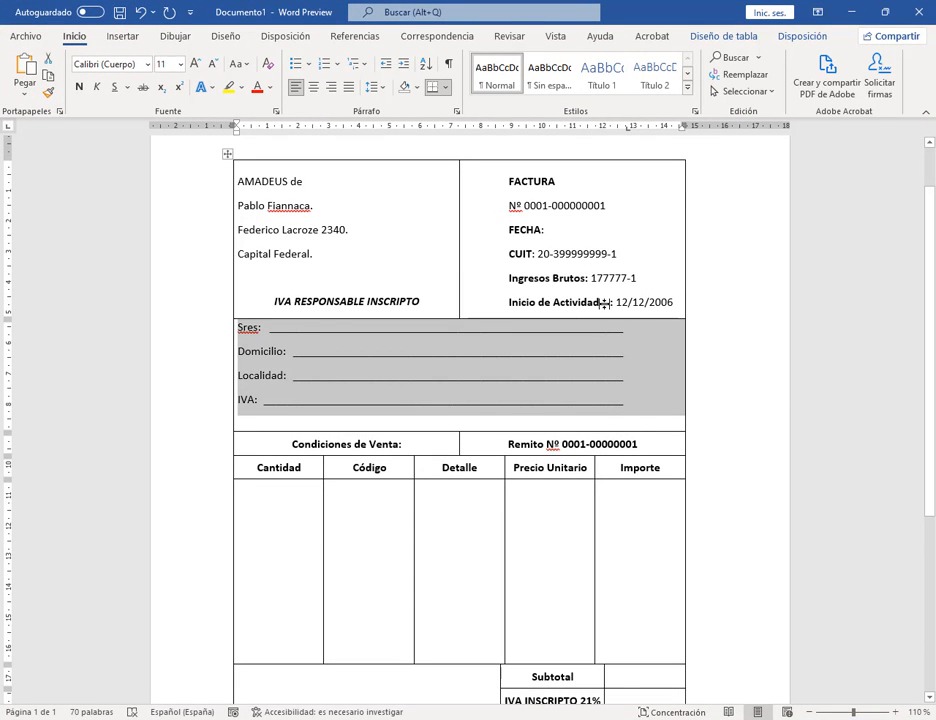
{"action": "left_click_drag", "start_coordinate": [628, 129], "coordinate": [637, 311]}
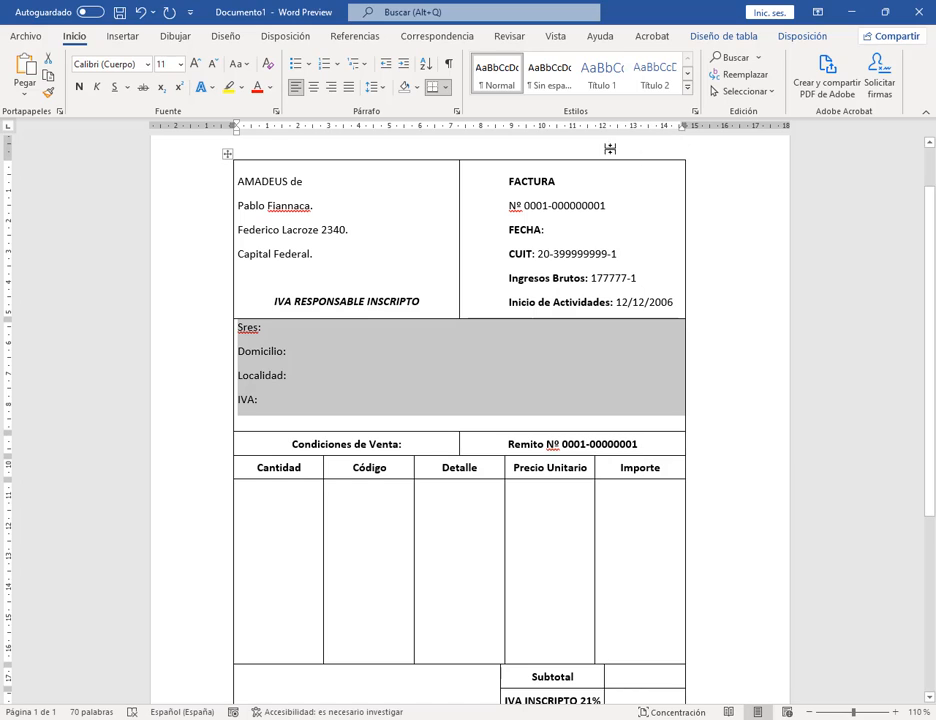
{"action": "key", "text": "ctrl+z"}
{"action": "left_click_drag", "start_coordinate": [628, 131], "coordinate": [656, 130]}
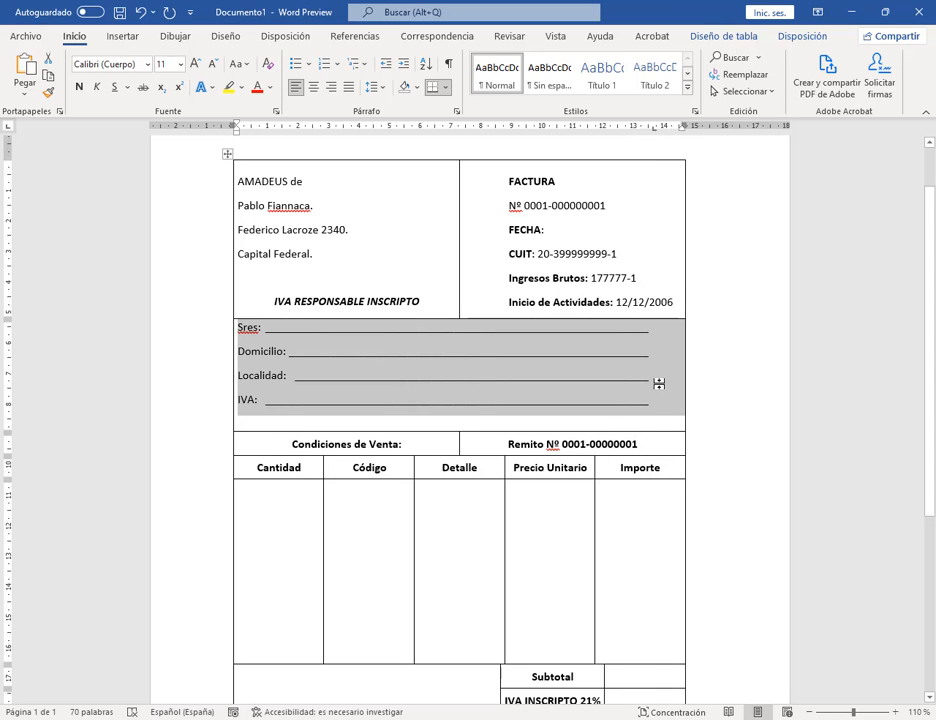
{"action": "left_click", "coordinate": [657, 381]}
Step: Add 6 pt spacing before the Sres:, Domicilio:, Localidad: and IVA: lines
{"action": "left_click_drag", "start_coordinate": [625, 400], "coordinate": [247, 328]}
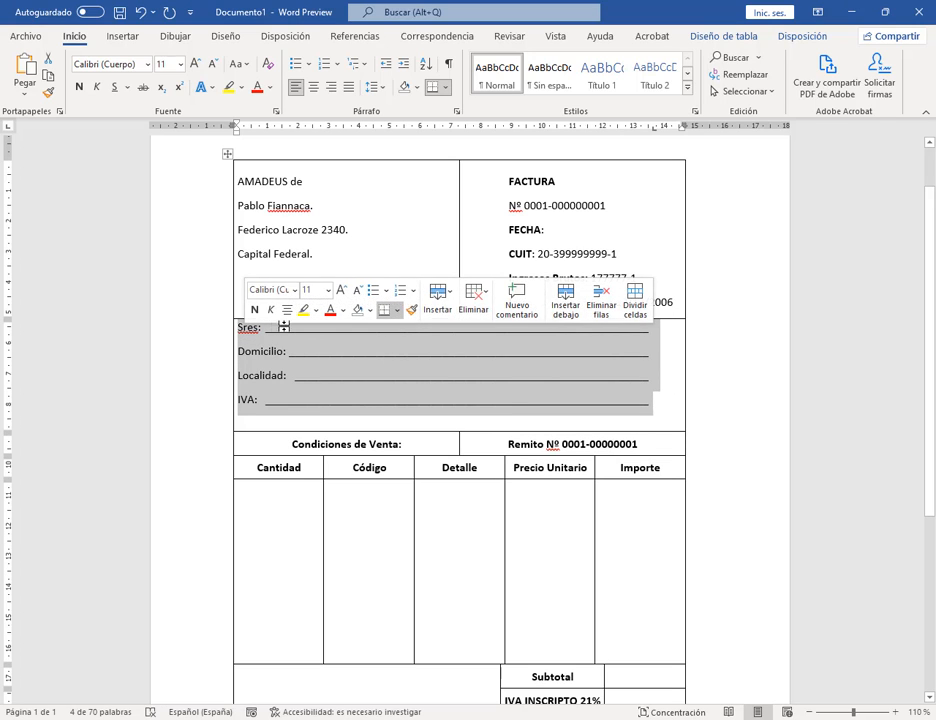
{"action": "left_click", "coordinate": [460, 113]}
{"action": "left_click_drag", "start_coordinate": [408, 157], "coordinate": [588, 86]}
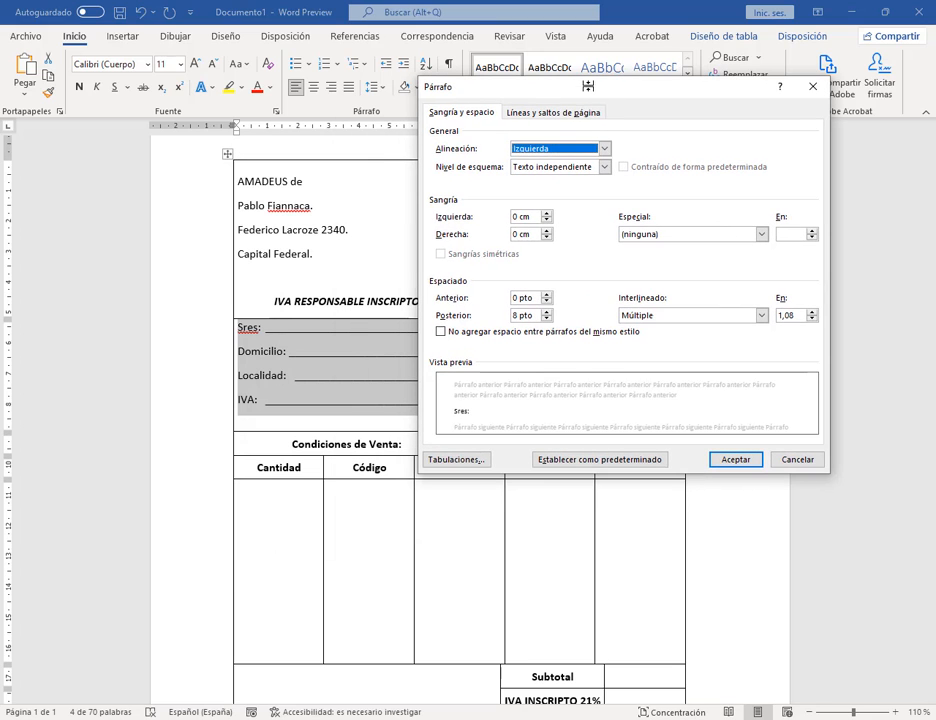
{"action": "left_click", "coordinate": [546, 294]}
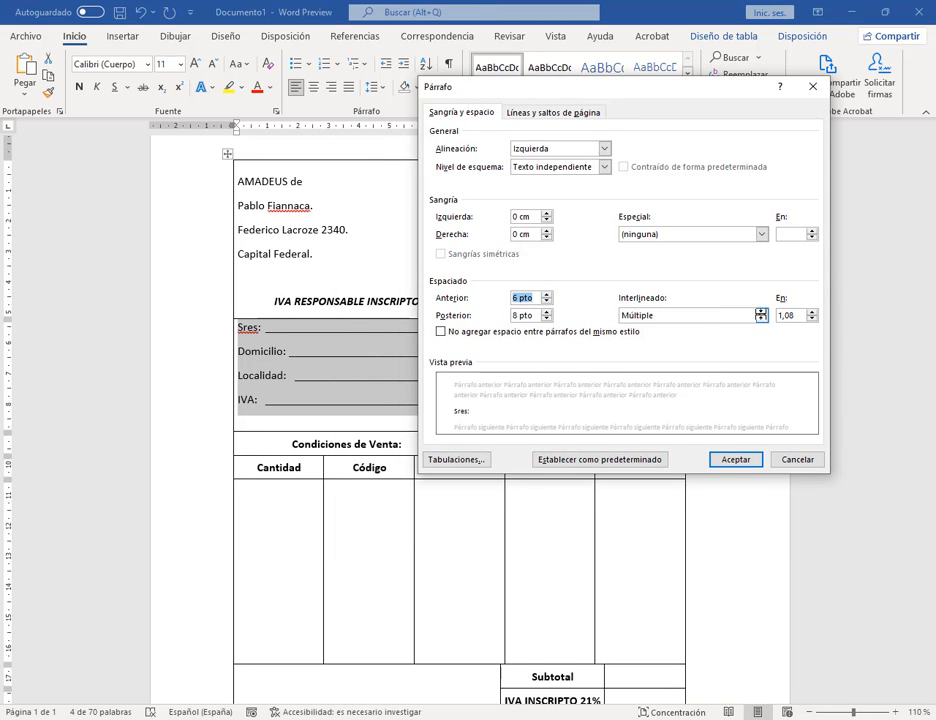
{"action": "left_click", "coordinate": [736, 459]}
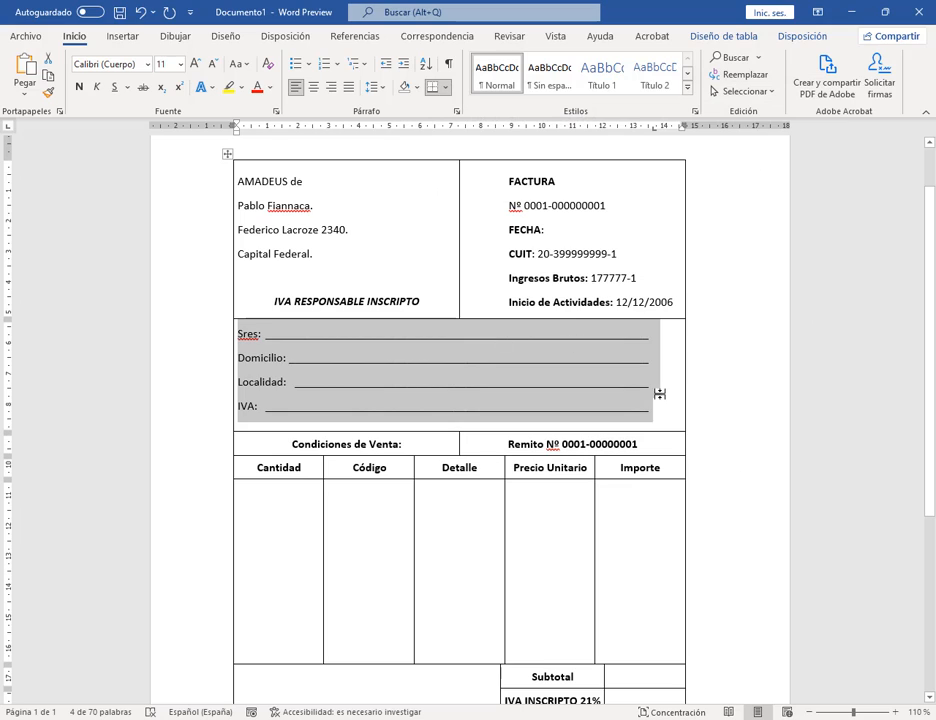
{"action": "left_click", "coordinate": [660, 351]}
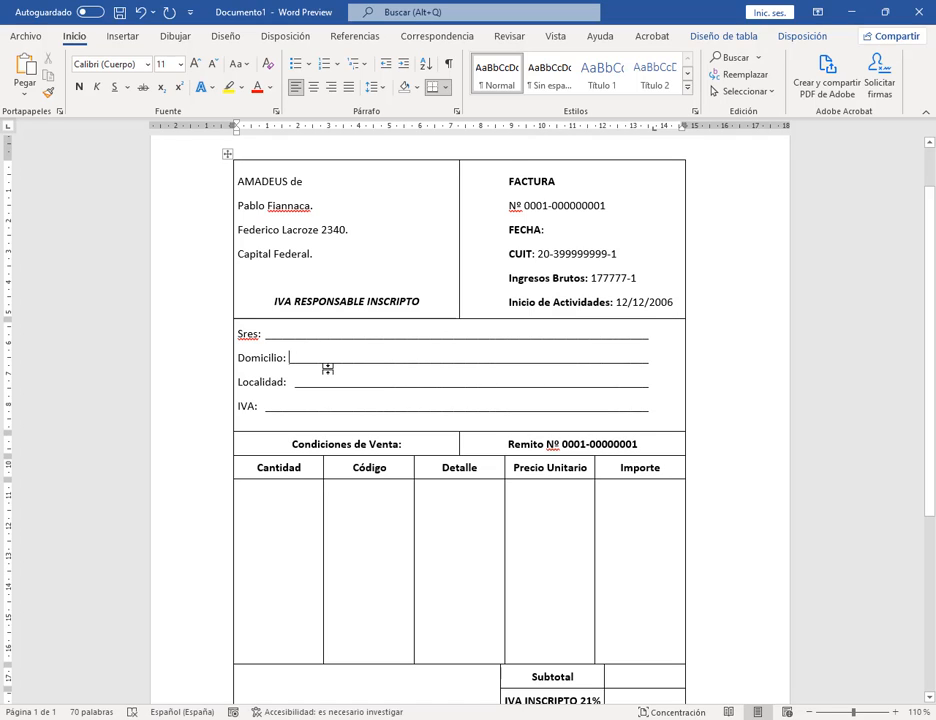
Step: Compare the Word invoice with the PDF's page 42 invoice and its boxed letter A, then maximise Word
{"action": "left_click", "coordinate": [653, 406]}
{"action": "left_click_drag", "start_coordinate": [214, 5], "coordinate": [702, 16]}
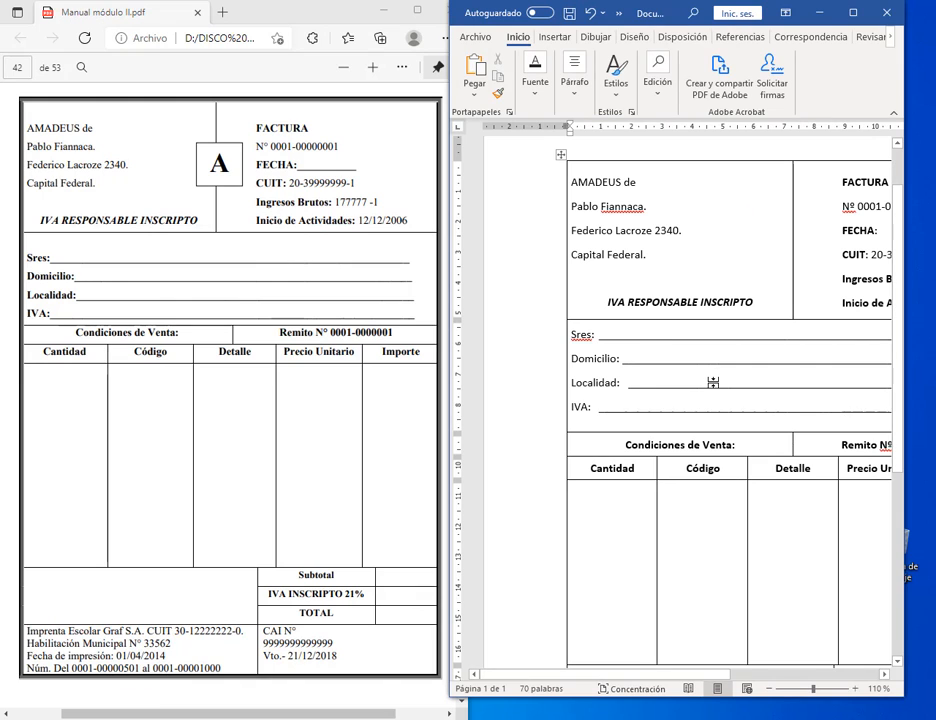
{"action": "left_click", "coordinate": [341, 208]}
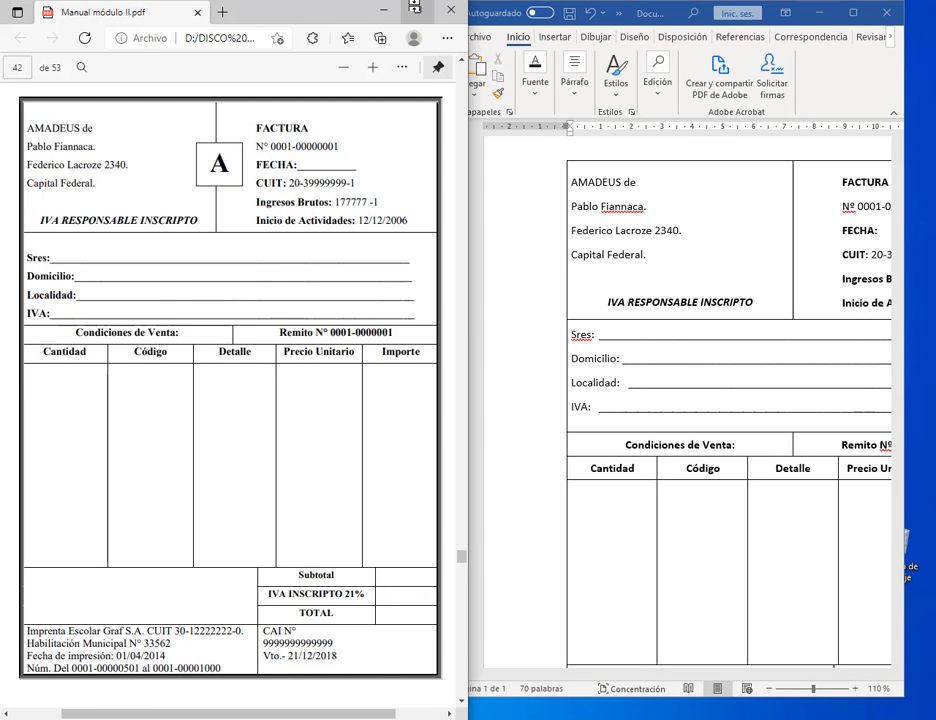
{"action": "scroll", "coordinate": [289, 435], "scroll_direction": "down", "scroll_amount": 20}
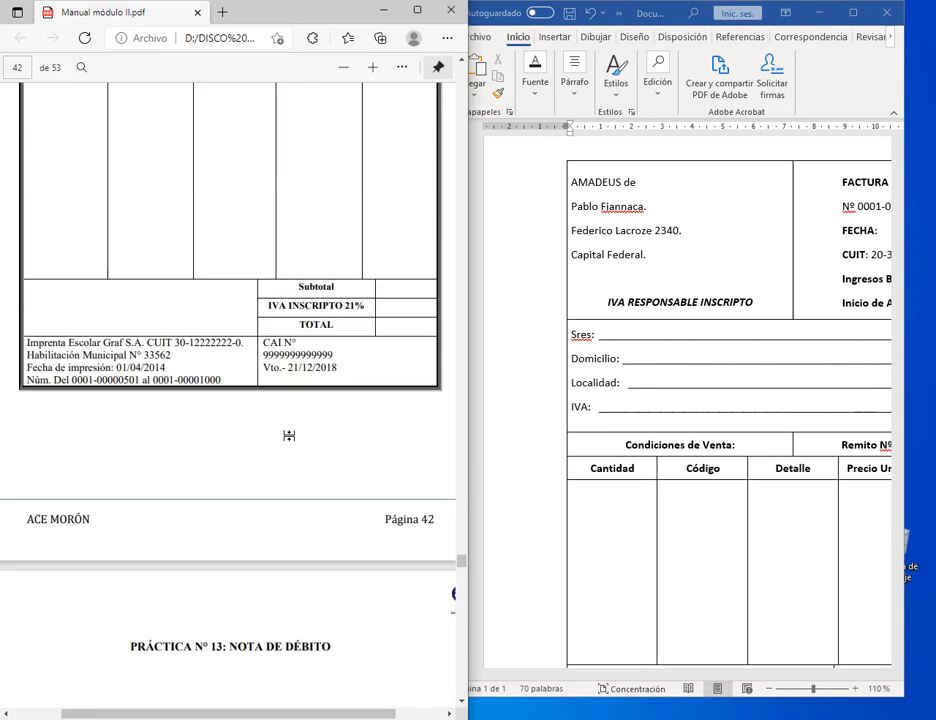
{"action": "scroll", "coordinate": [289, 436], "scroll_direction": "down", "scroll_amount": 12}
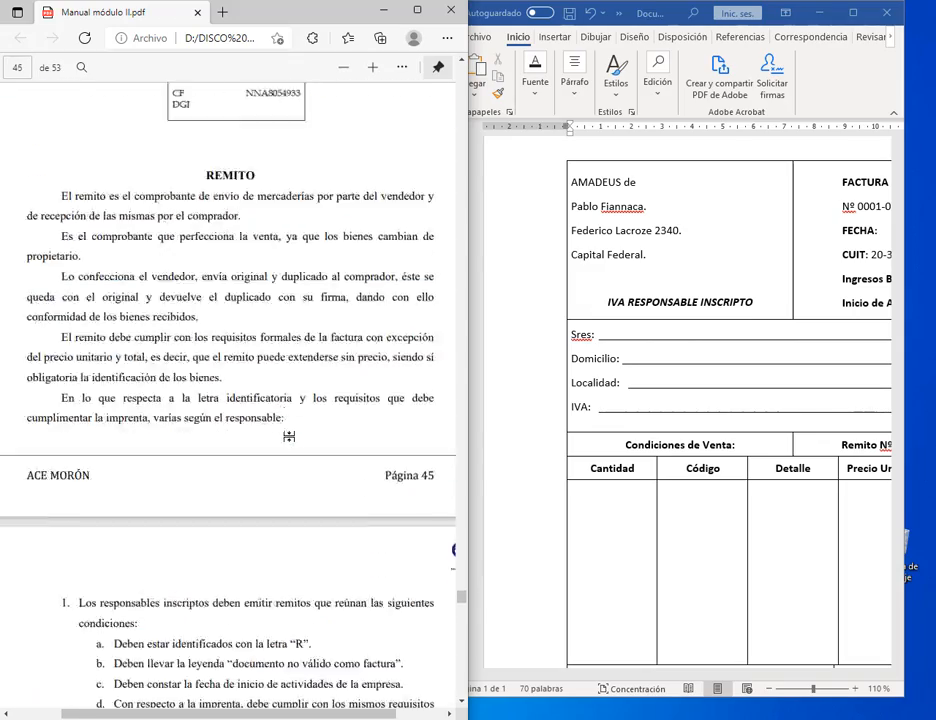
{"action": "scroll", "coordinate": [288, 436], "scroll_direction": "up", "scroll_amount": 3}
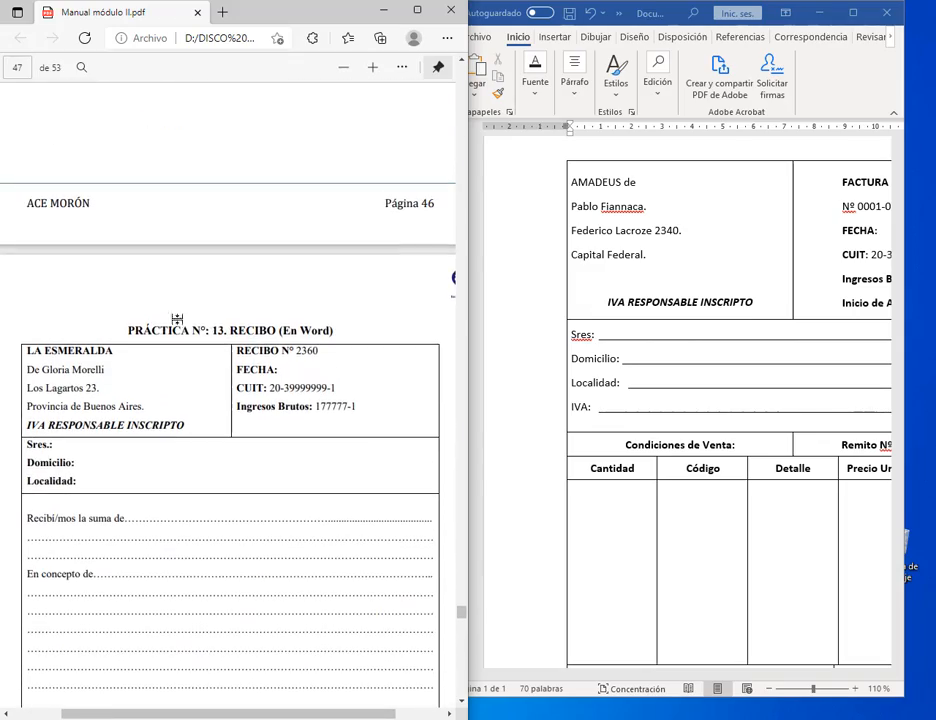
{"action": "scroll", "coordinate": [264, 446], "scroll_direction": "up", "scroll_amount": 20}
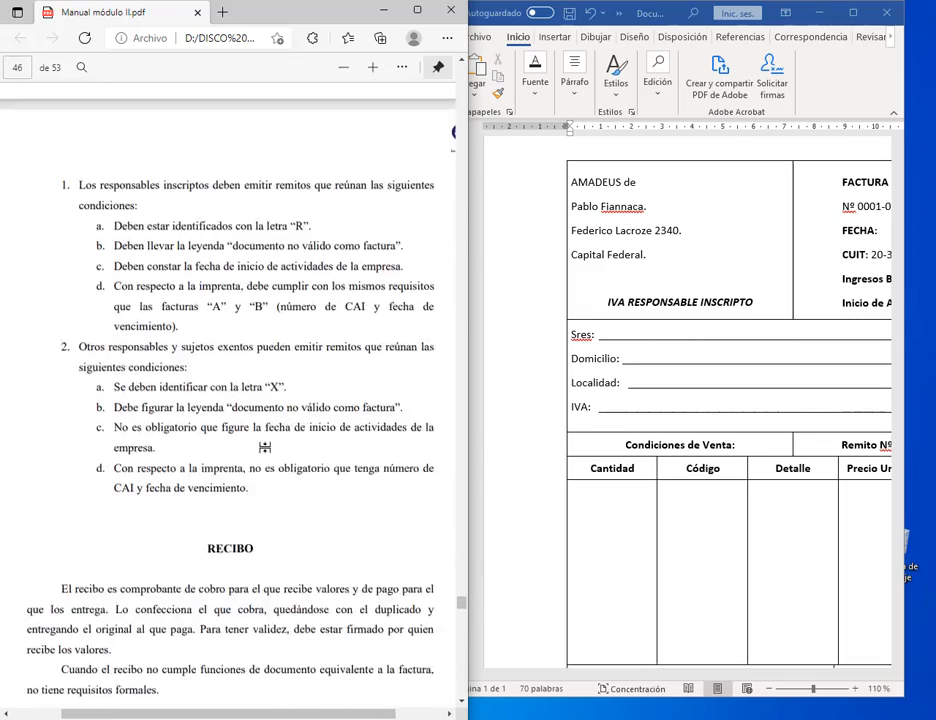
{"action": "scroll", "coordinate": [264, 443], "scroll_direction": "up", "scroll_amount": 15}
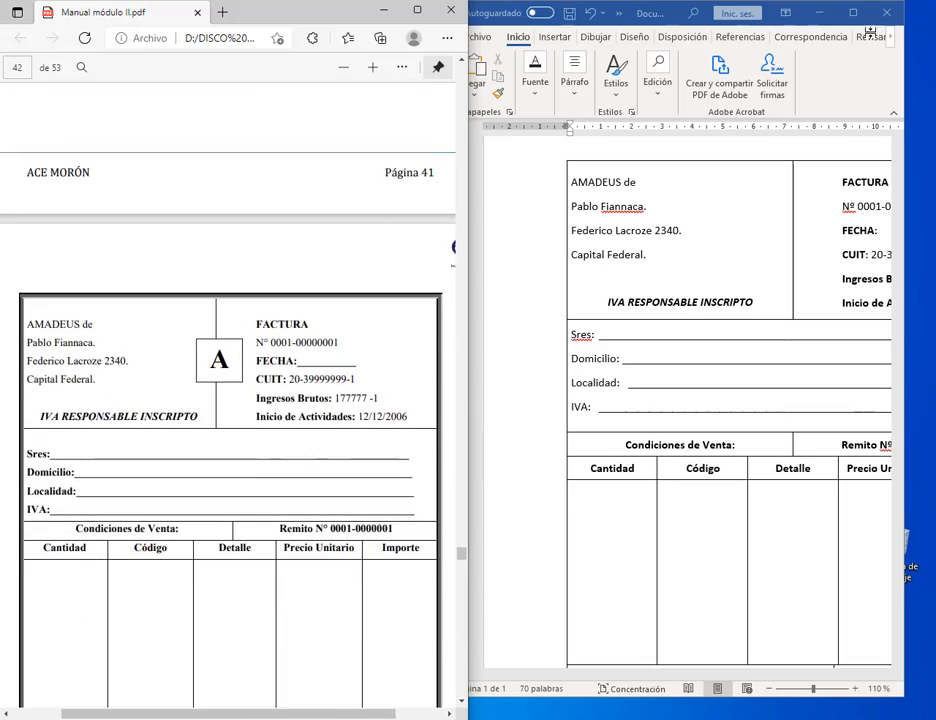
{"action": "double_click", "coordinate": [636, 22]}
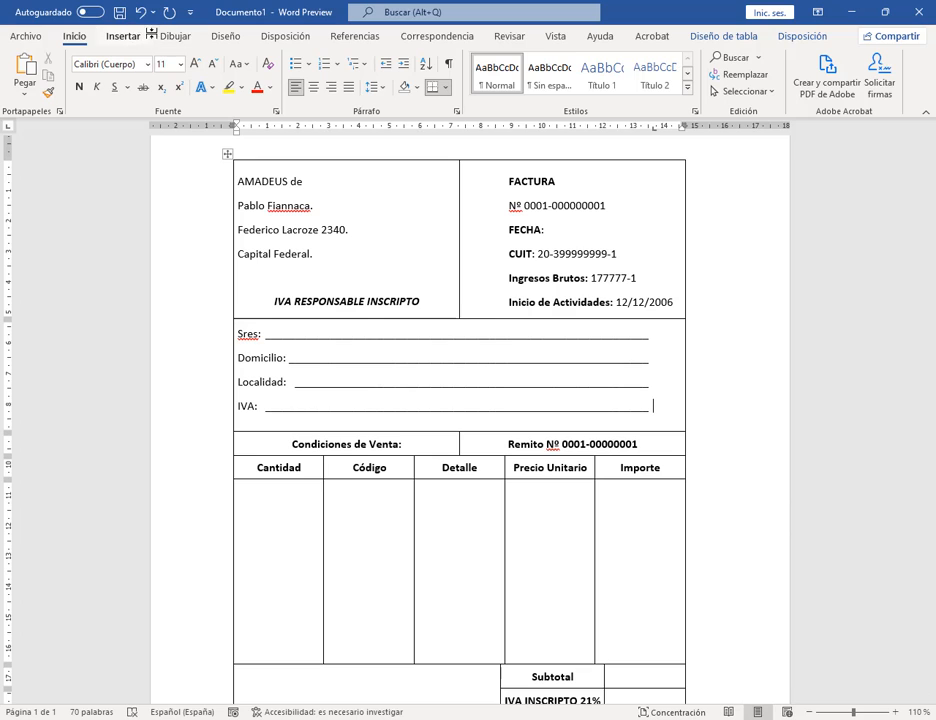
Step: Draw a square rectangle between the two top cells with white fill and dark grey outline
{"action": "left_click", "coordinate": [136, 35]}
{"action": "left_click", "coordinate": [220, 58]}
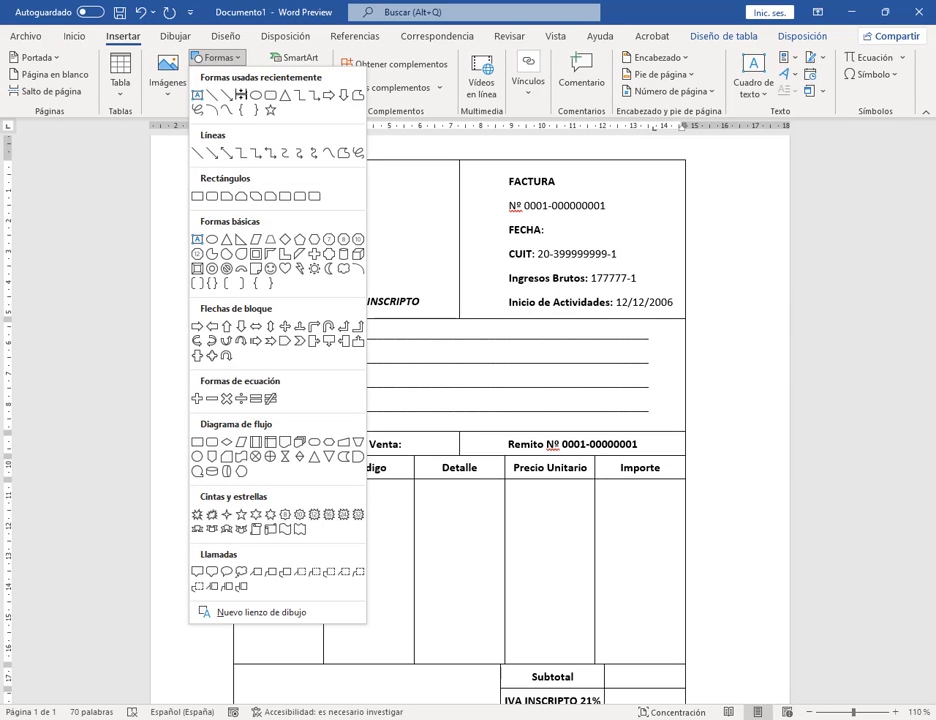
{"action": "left_click", "coordinate": [190, 193]}
{"action": "left_click_drag", "start_coordinate": [431, 204], "coordinate": [488, 260]}
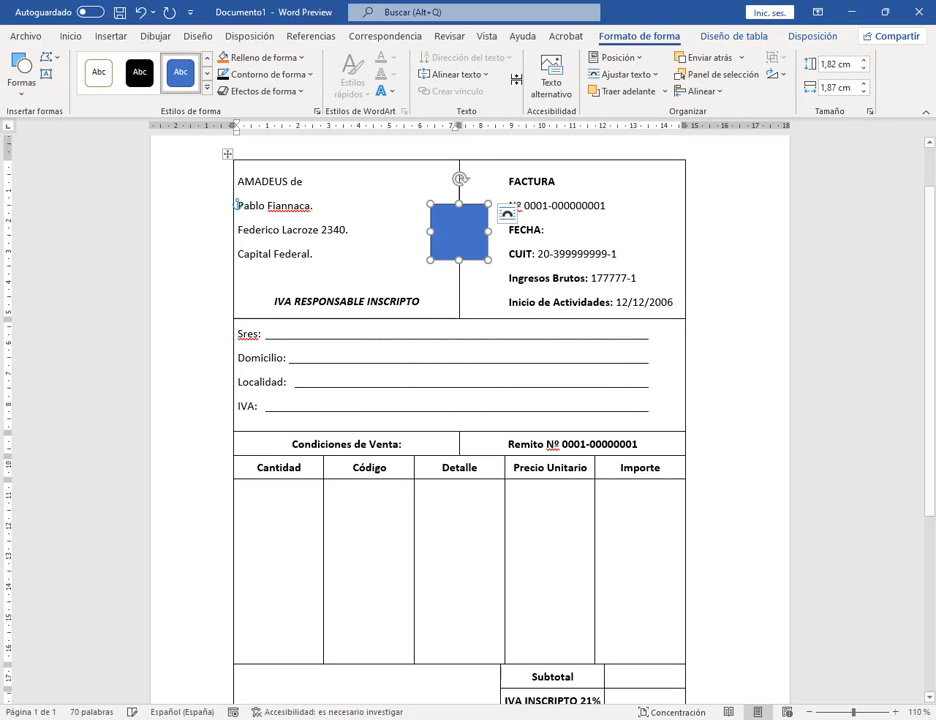
{"action": "left_click", "coordinate": [258, 57]}
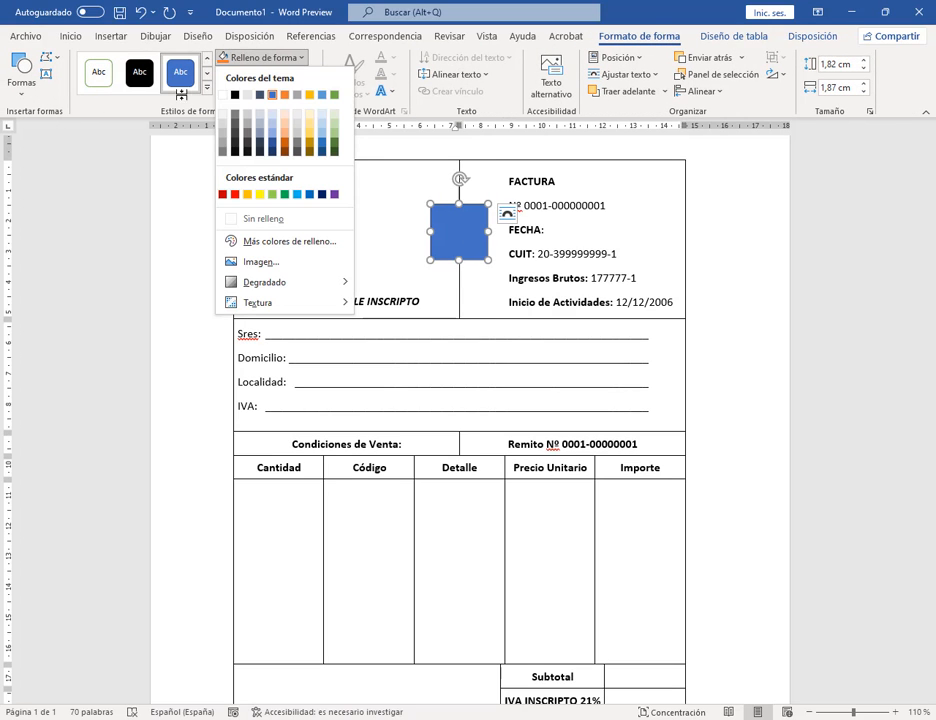
{"action": "left_click", "coordinate": [222, 95]}
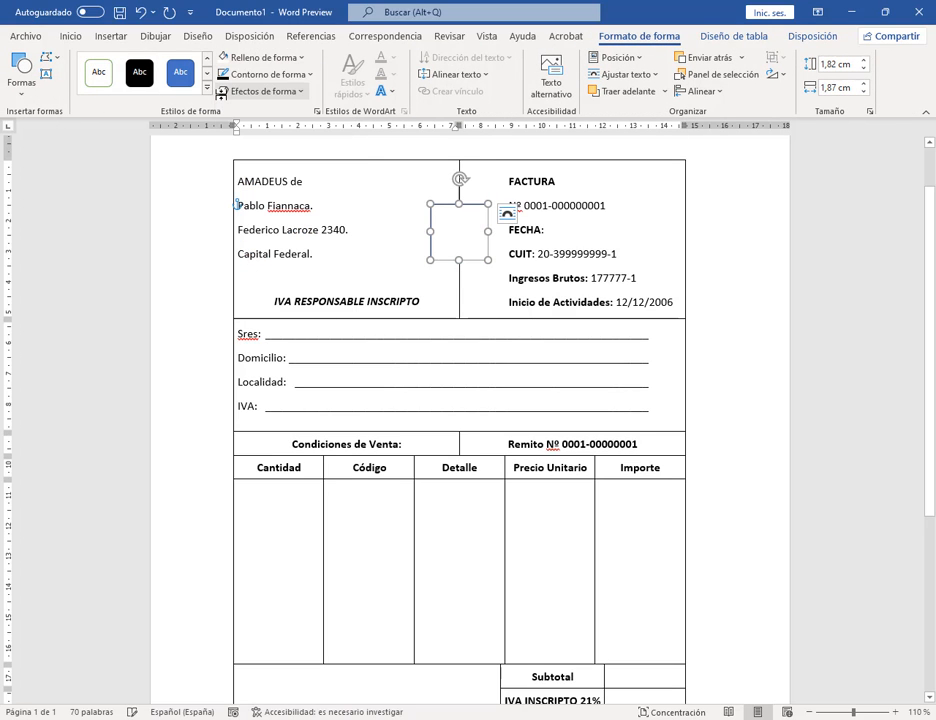
{"action": "left_click", "coordinate": [245, 74]}
{"action": "left_click", "coordinate": [235, 146]}
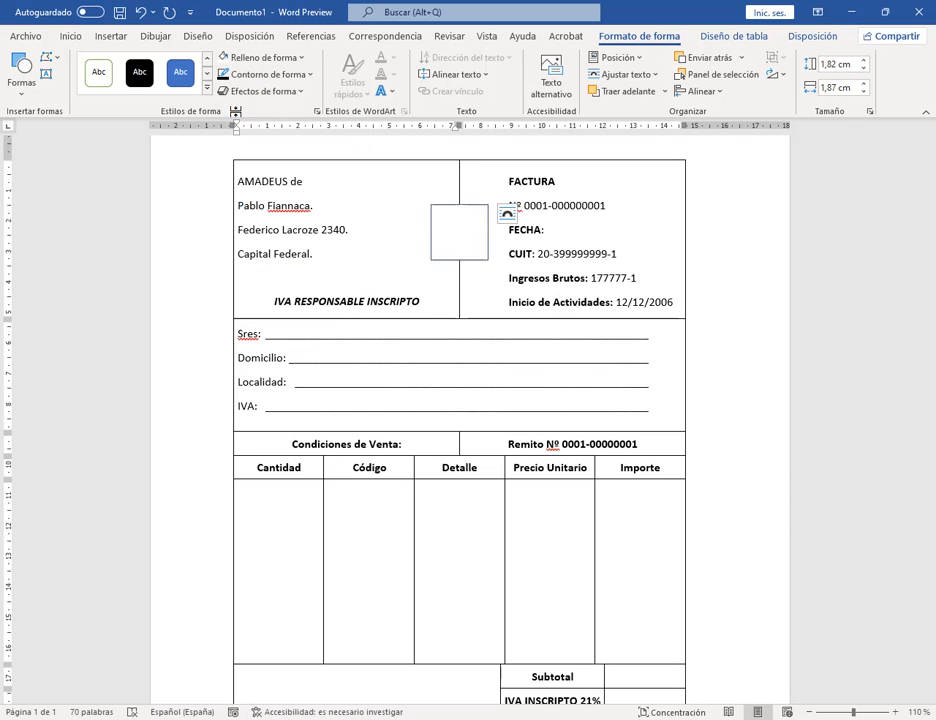
Step: Add the letter A inside the box and give it a dark font colour
{"action": "right_click", "coordinate": [449, 228]}
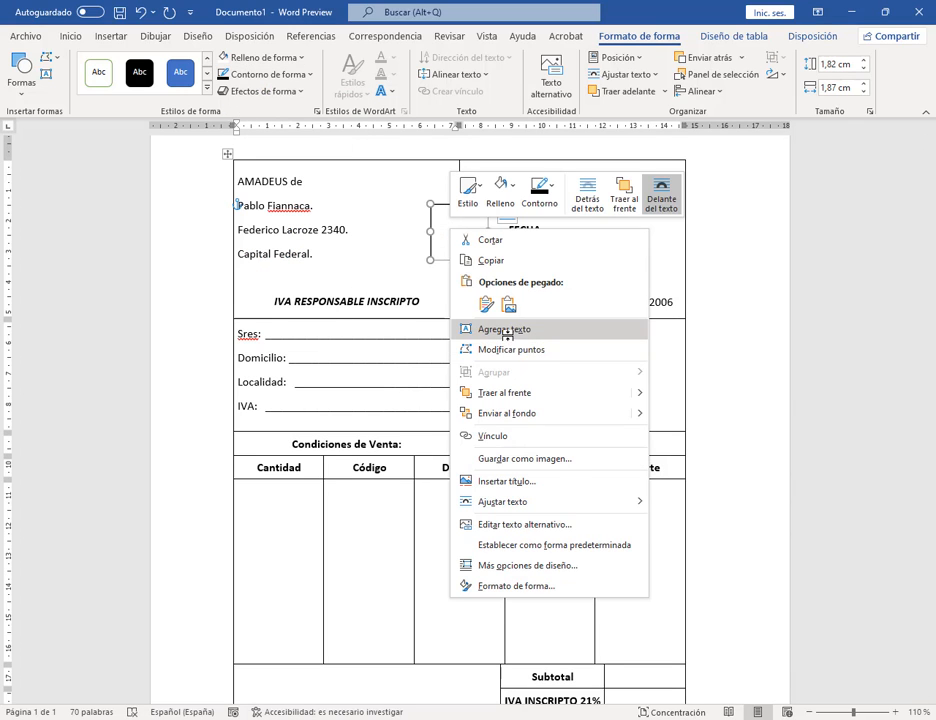
{"action": "left_click", "coordinate": [500, 329]}
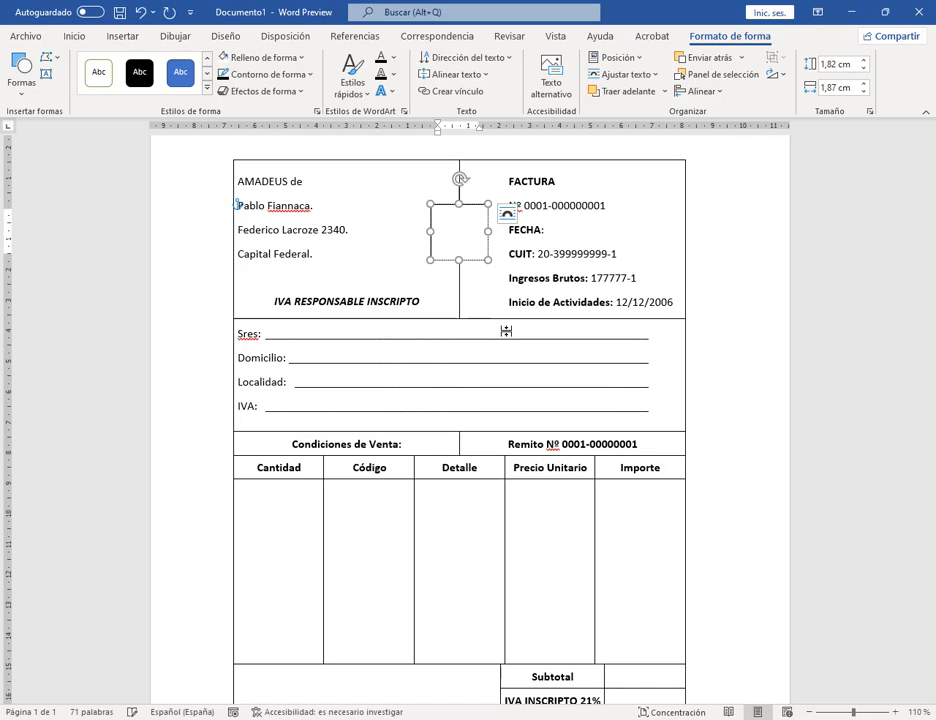
{"action": "left_click_drag", "start_coordinate": [470, 230], "coordinate": [443, 230]}
{"action": "left_click", "coordinate": [182, 74]}
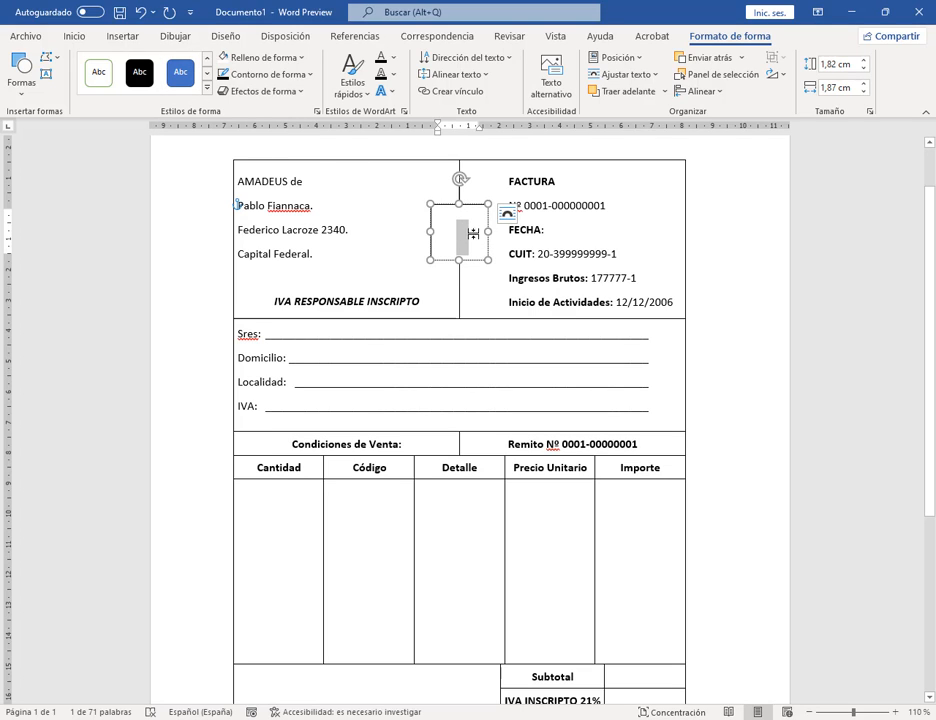
{"action": "left_click", "coordinate": [72, 36]}
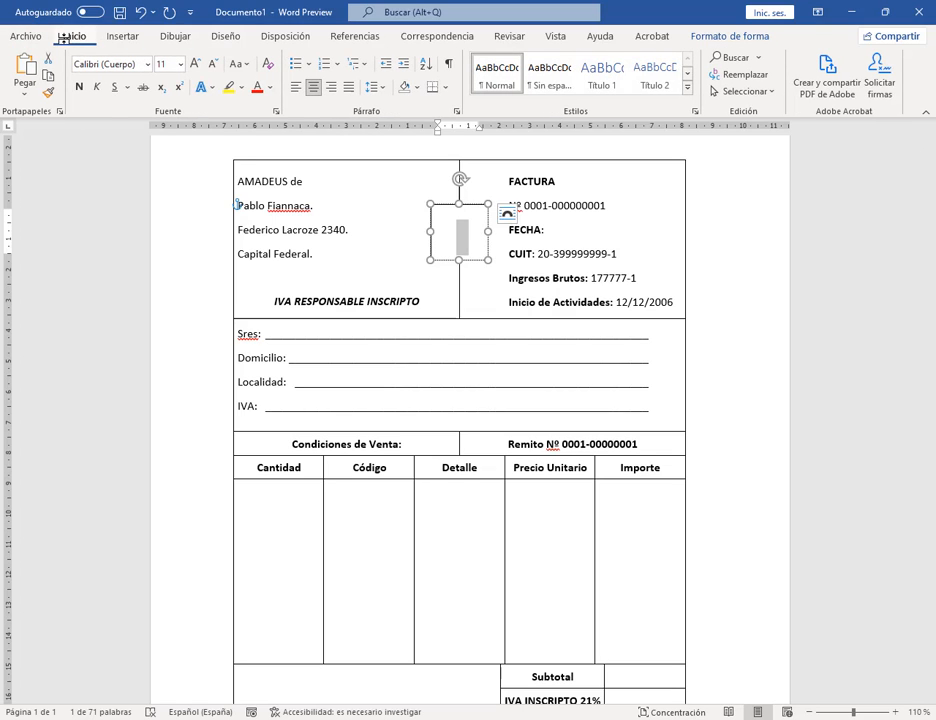
{"action": "left_click", "coordinate": [269, 87]}
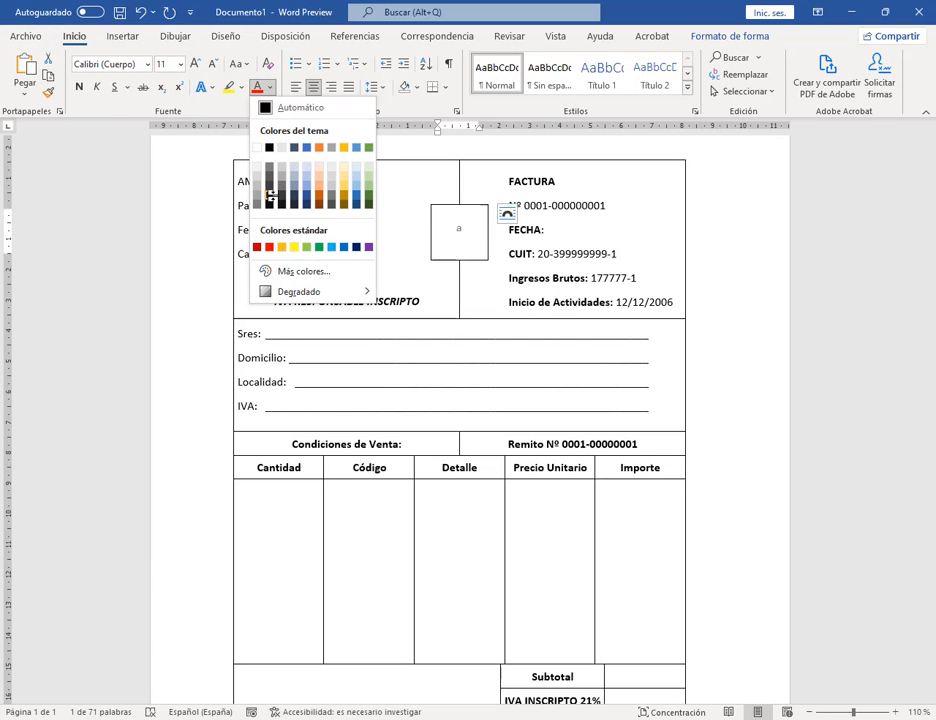
{"action": "left_click", "coordinate": [269, 203]}
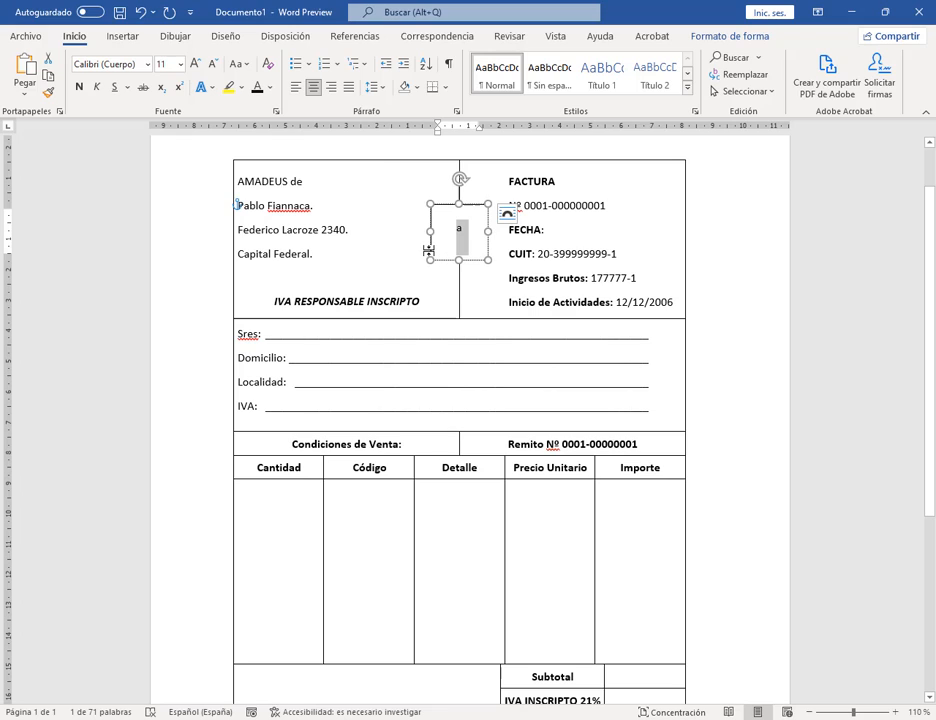
Step: Enlarge the letter A in the box, then go to the File start page
{"action": "key", "text": "Right"}
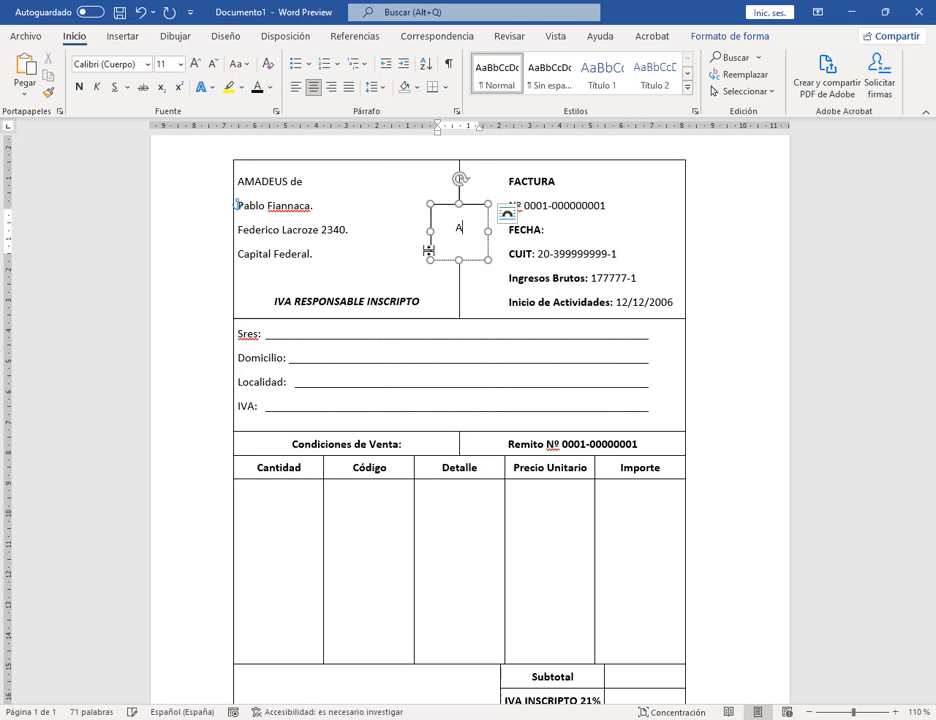
{"action": "left_click_drag", "start_coordinate": [462, 250], "coordinate": [403, 217]}
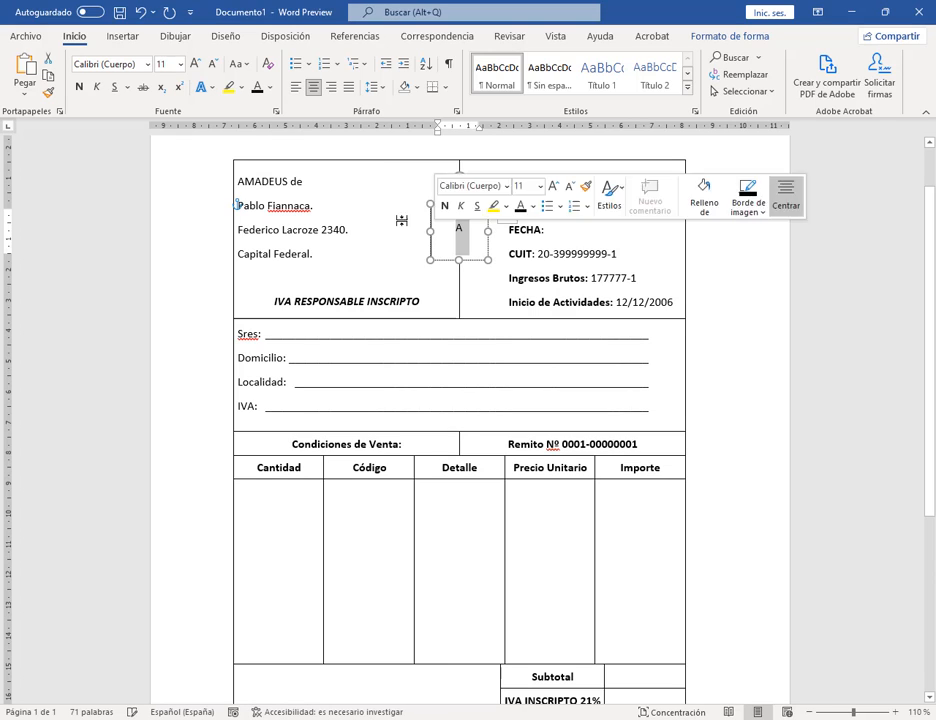
{"action": "left_click", "coordinate": [196, 63]}
{"action": "left_click", "coordinate": [196, 63]}
{"action": "left_click", "coordinate": [196, 63]}
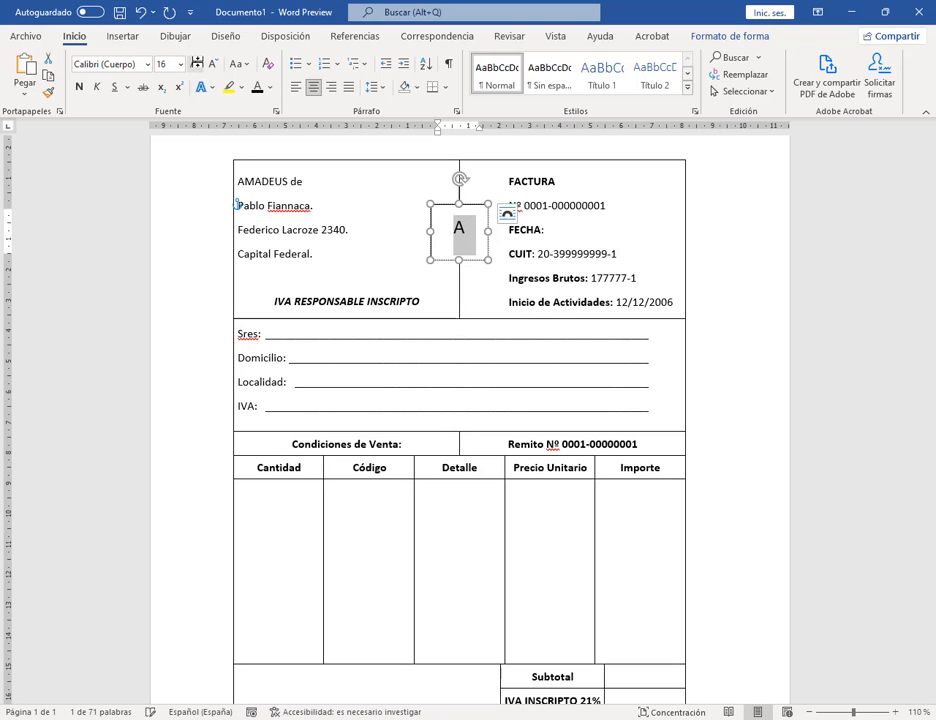
{"action": "left_click", "coordinate": [196, 63]}
{"action": "left_click", "coordinate": [196, 63]}
{"action": "left_click", "coordinate": [196, 63]}
{"action": "left_click", "coordinate": [196, 63]}
{"action": "left_click", "coordinate": [196, 63]}
{"action": "left_click", "coordinate": [196, 63]}
{"action": "left_click", "coordinate": [196, 63]}
{"action": "left_click", "coordinate": [196, 63]}
{"action": "left_click", "coordinate": [196, 63]}
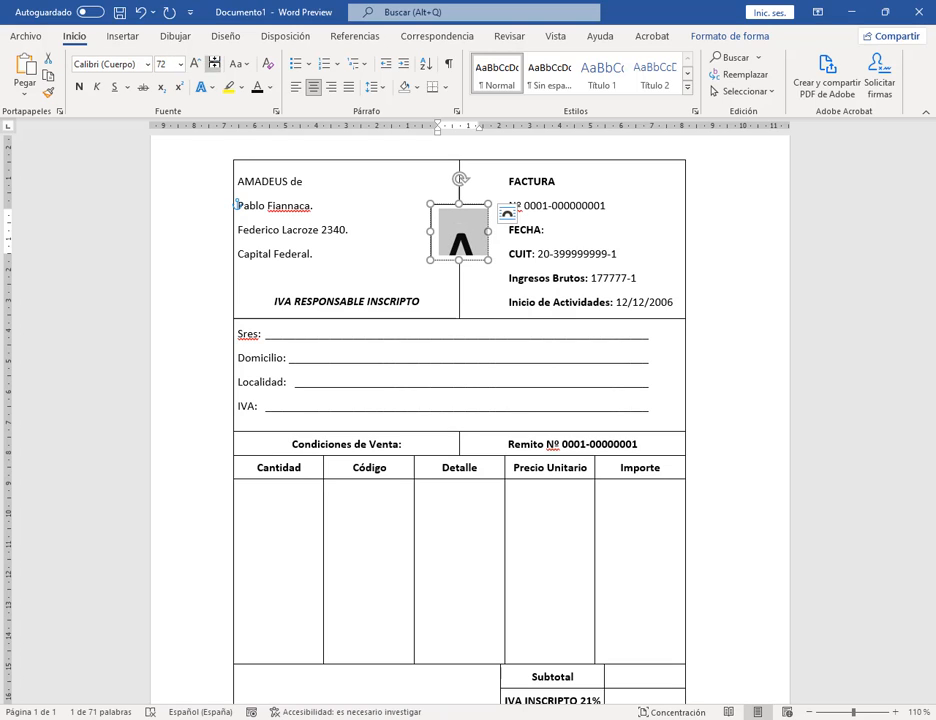
{"action": "left_click", "coordinate": [214, 63]}
{"action": "left_click", "coordinate": [214, 63]}
{"action": "left_click", "coordinate": [541, 231]}
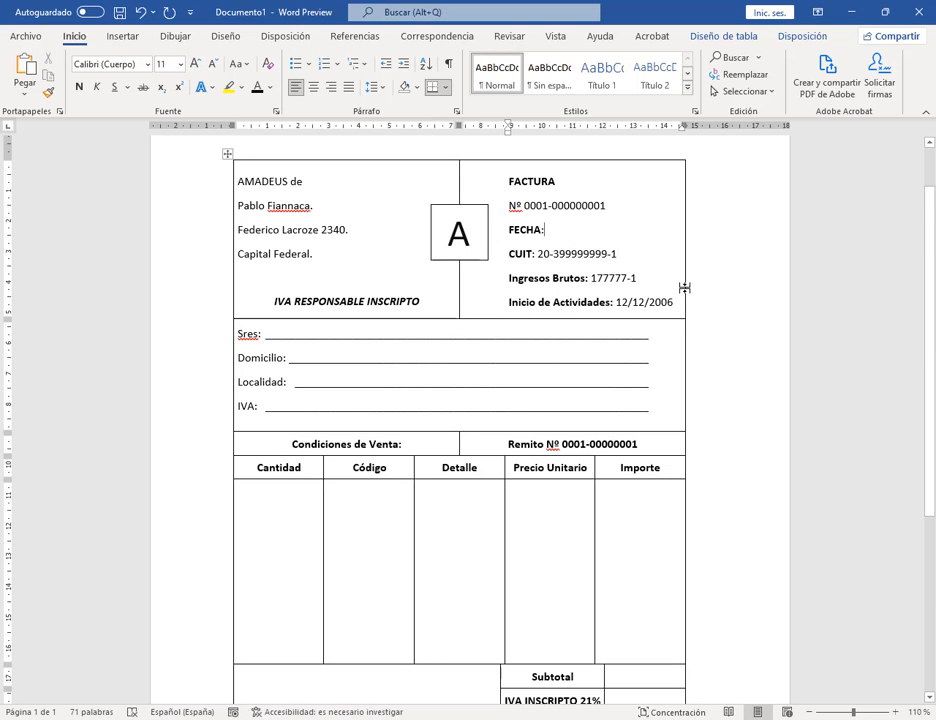
{"action": "scroll", "coordinate": [645, 337], "scroll_direction": "down", "scroll_amount": 3}
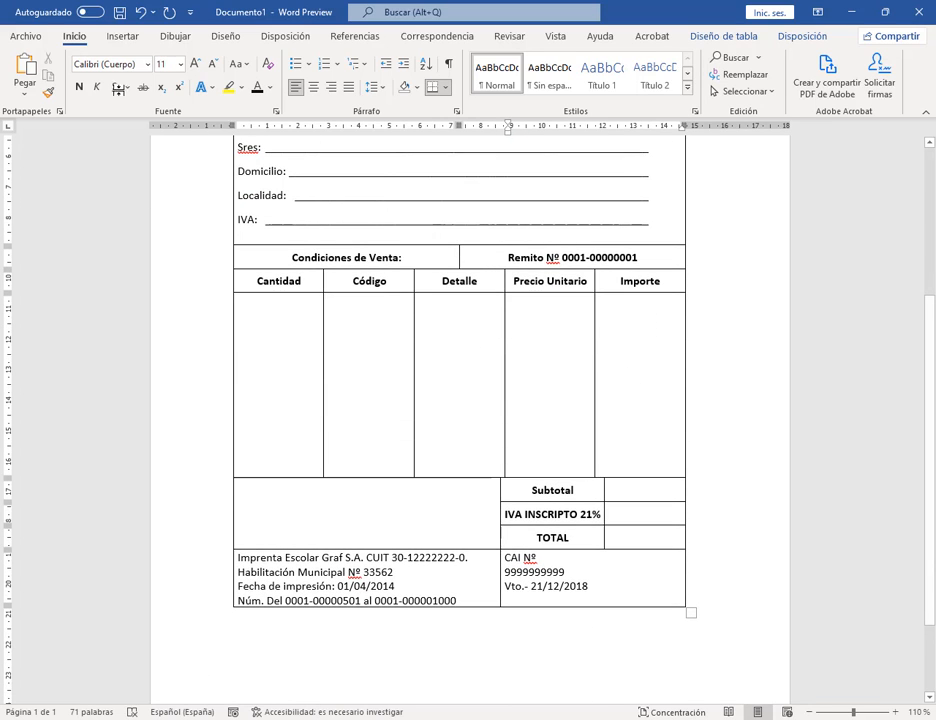
{"action": "left_click", "coordinate": [26, 36]}
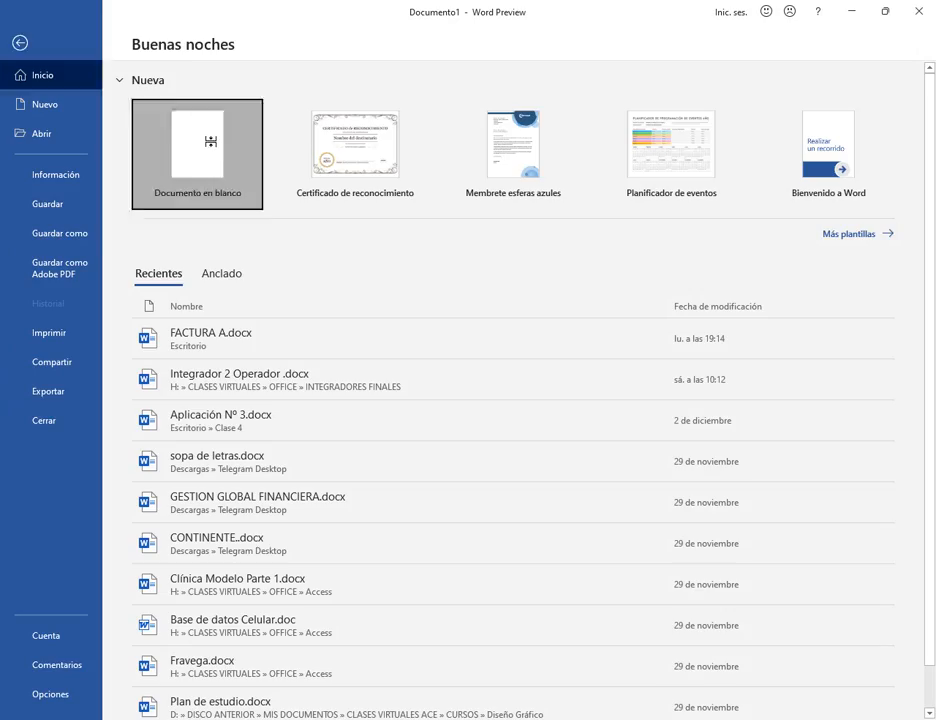
Step: Create a new blank document and look up the page 47 RECIBO model in the PDF manual
{"action": "left_click", "coordinate": [210, 141]}
{"action": "key", "text": "alt+Tab"}
{"action": "scroll", "coordinate": [305, 445], "scroll_direction": "down", "scroll_amount": 1}
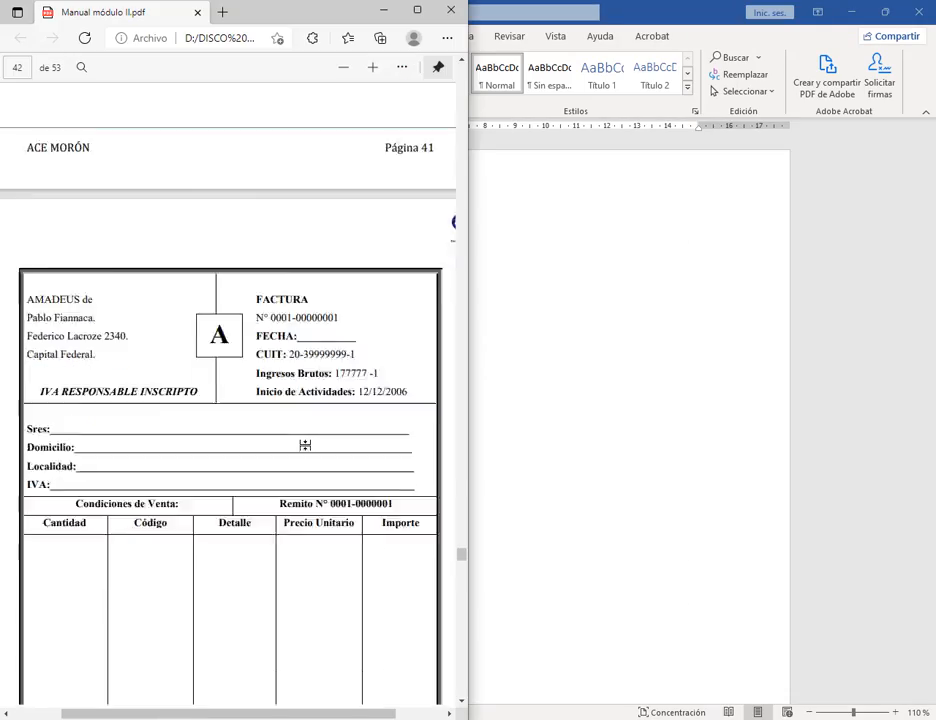
{"action": "scroll", "coordinate": [305, 445], "scroll_direction": "down", "scroll_amount": 20}
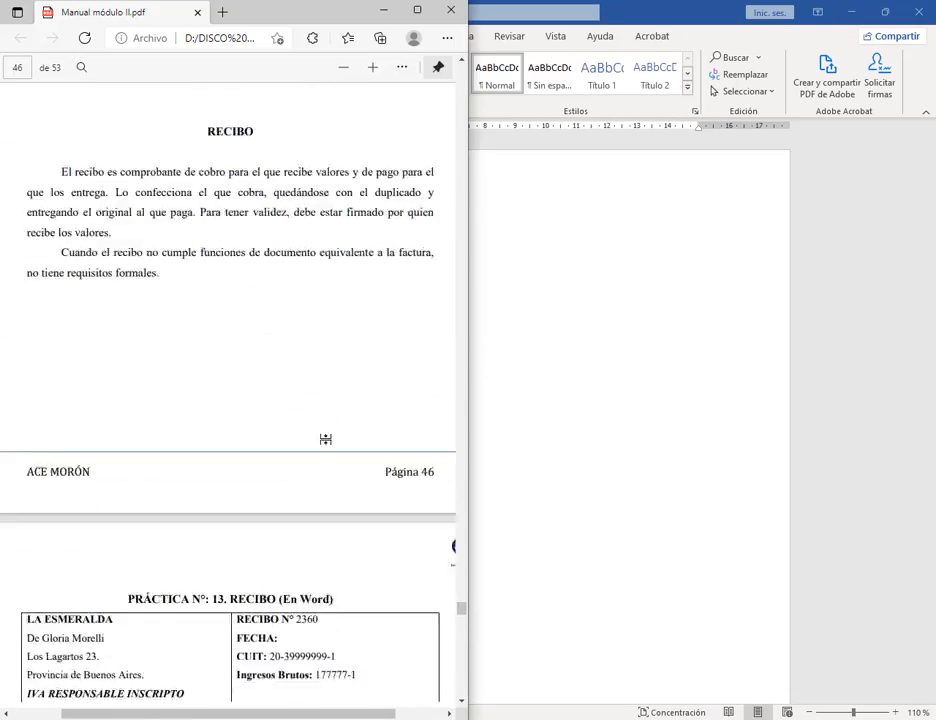
{"action": "scroll", "coordinate": [322, 432], "scroll_direction": "down", "scroll_amount": 5}
{"action": "scroll", "coordinate": [320, 428], "scroll_direction": "up", "scroll_amount": 2}
{"action": "scroll", "coordinate": [290, 231], "scroll_direction": "down", "scroll_amount": 1}
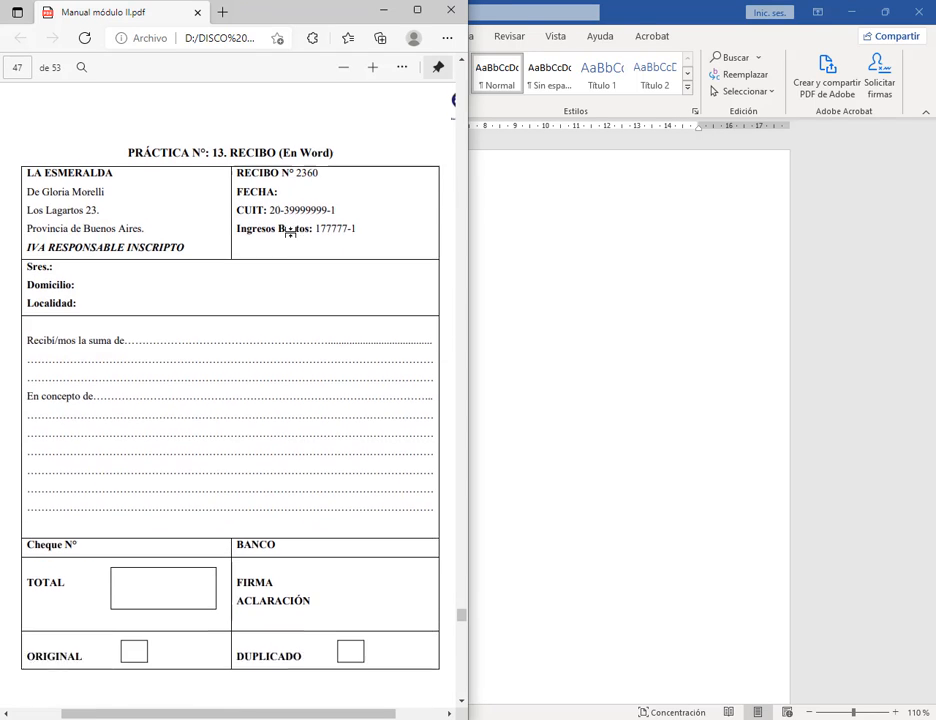
{"action": "scroll", "coordinate": [290, 231], "scroll_direction": "down", "scroll_amount": 1}
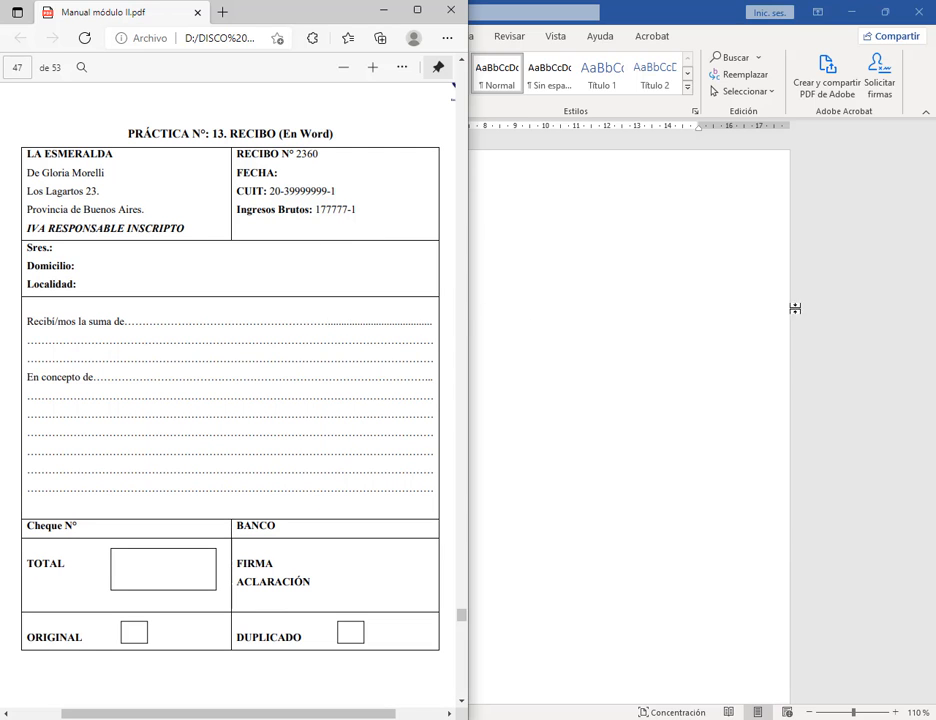
Step: Place the Word window beside the PDF and zoom out to see the whole page
{"action": "left_click", "coordinate": [611, 18]}
{"action": "left_click_drag", "start_coordinate": [284, 14], "coordinate": [934, 24]}
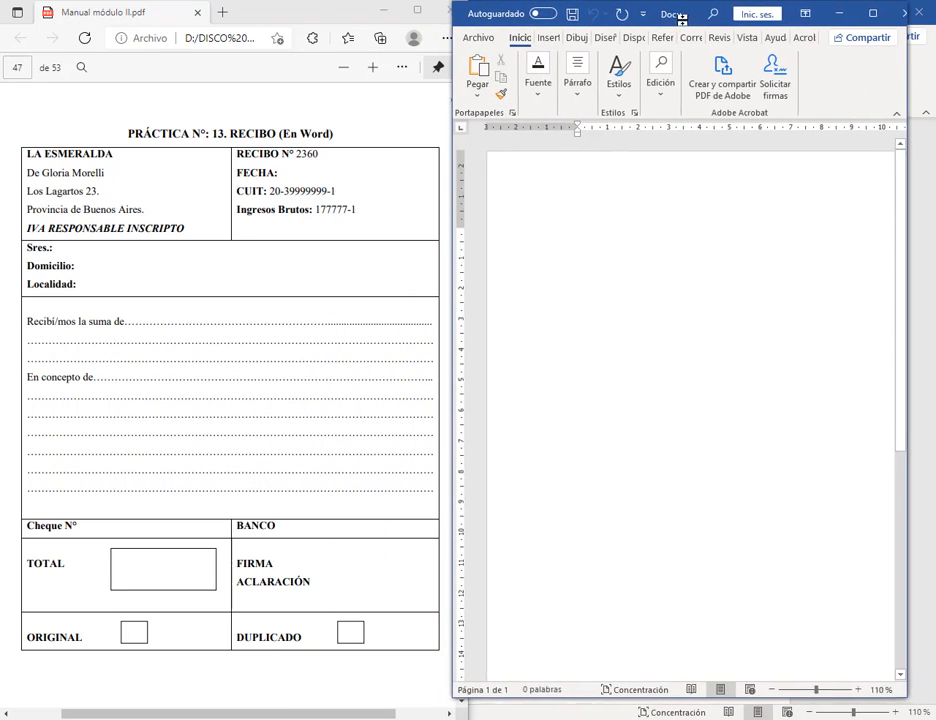
{"action": "left_click", "coordinate": [786, 690]}
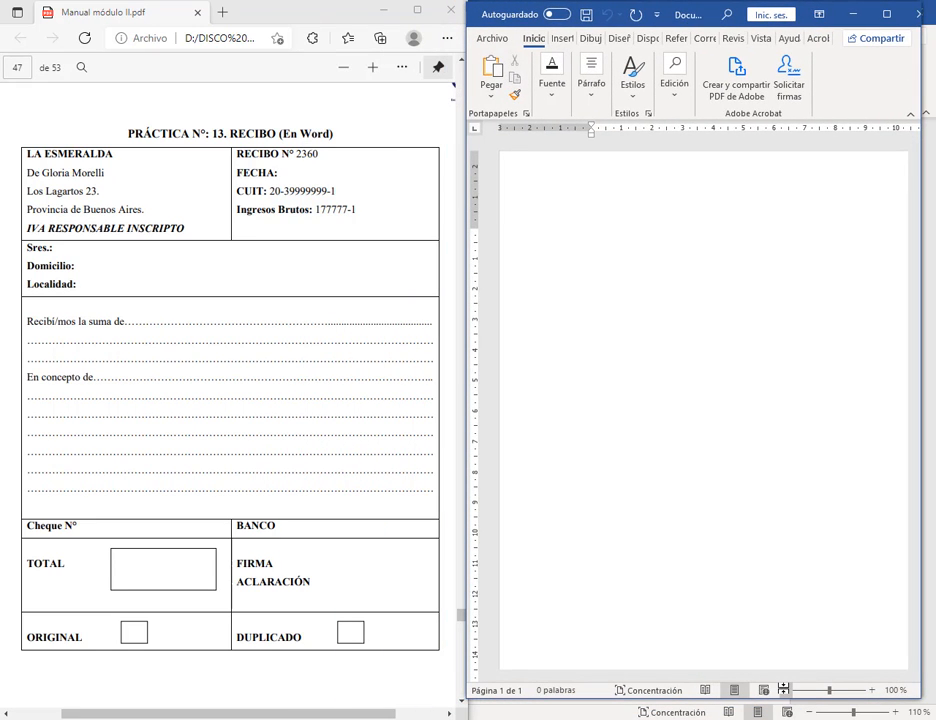
{"action": "left_click", "coordinate": [786, 690]}
{"action": "left_click", "coordinate": [786, 690]}
{"action": "left_click", "coordinate": [786, 690]}
{"action": "left_click", "coordinate": [786, 690]}
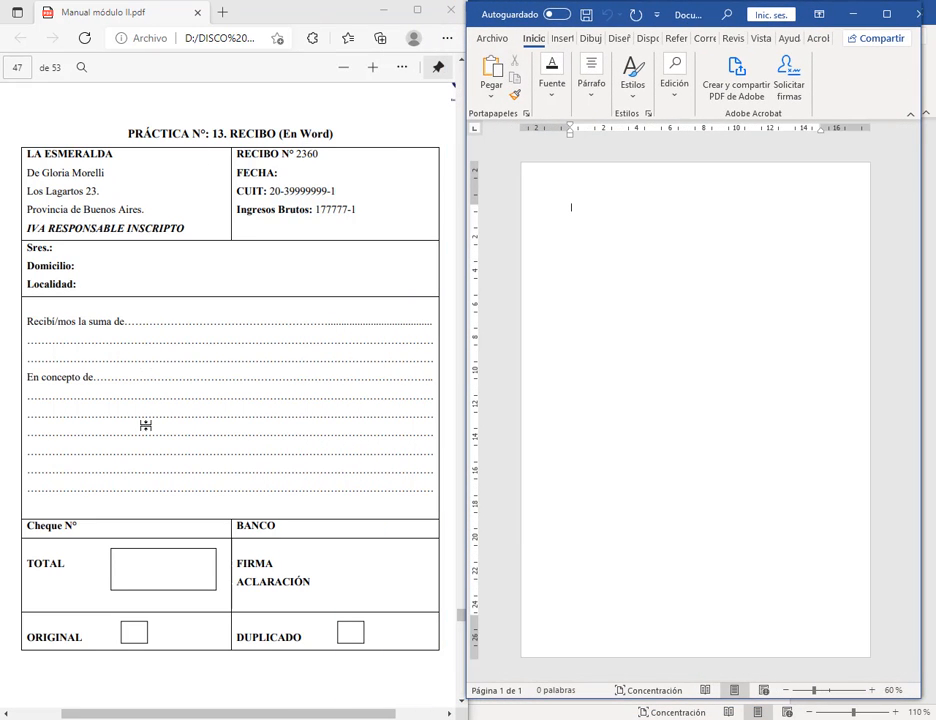
{"action": "scroll", "coordinate": [240, 426], "scroll_direction": "up", "scroll_amount": 5}
{"action": "scroll", "coordinate": [242, 272], "scroll_direction": "down", "scroll_amount": 7}
{"action": "scroll", "coordinate": [242, 272], "scroll_direction": "up", "scroll_amount": 3}
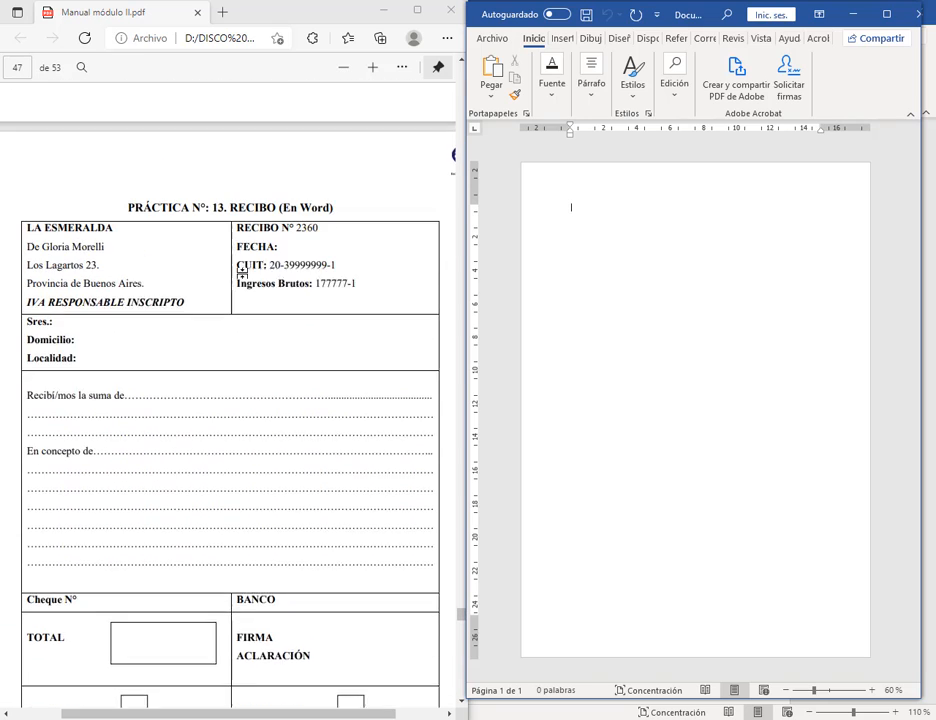
{"action": "scroll", "coordinate": [242, 275], "scroll_direction": "down", "scroll_amount": 1}
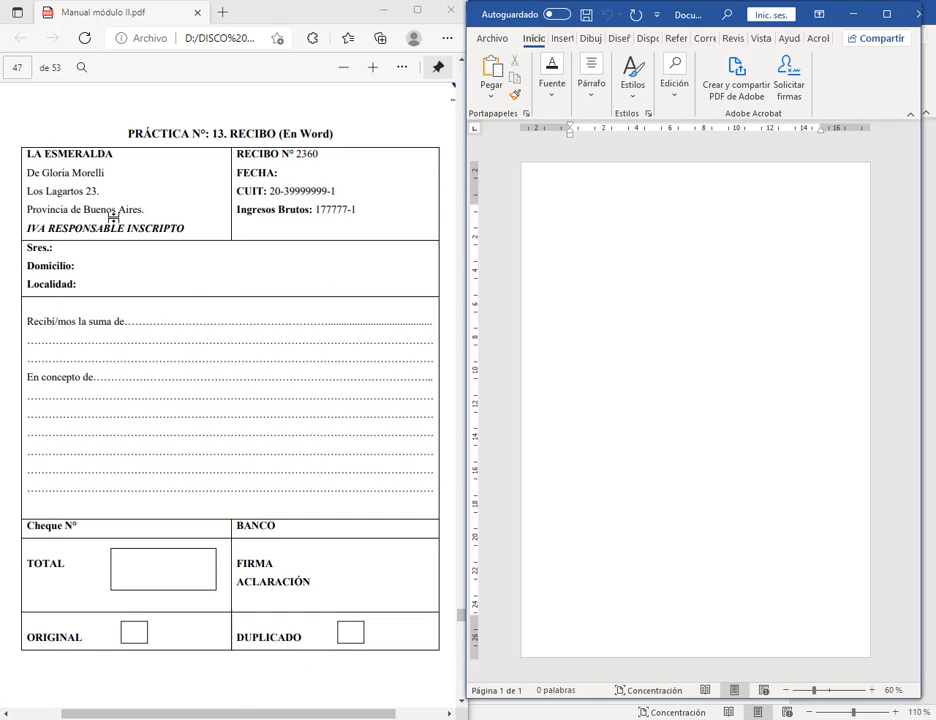
Step: Mark the receipt's outline and middle line in red on the PDF, then click into the blank document
{"action": "left_click_drag", "start_coordinate": [17, 145], "coordinate": [440, 647]}
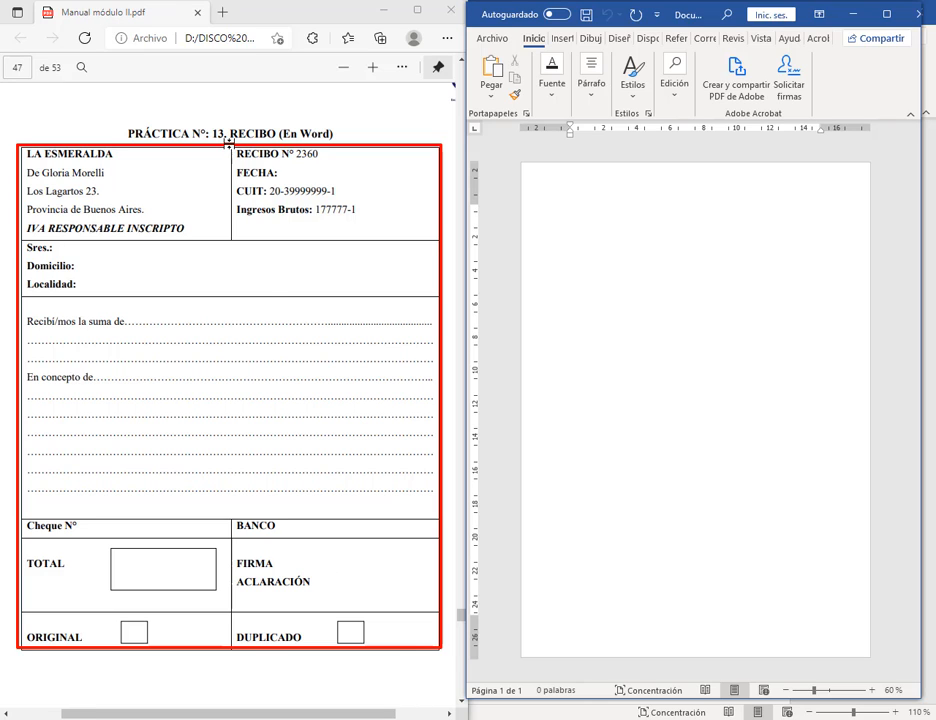
{"action": "mouse_move", "coordinate": [229, 144]}
{"action": "left_mouse_down"}
{"action": "mouse_move", "coordinate": [246, 495]}
{"action": "mouse_move", "coordinate": [242, 675]}
{"action": "mouse_move", "coordinate": [230, 650]}
{"action": "left_mouse_up"}
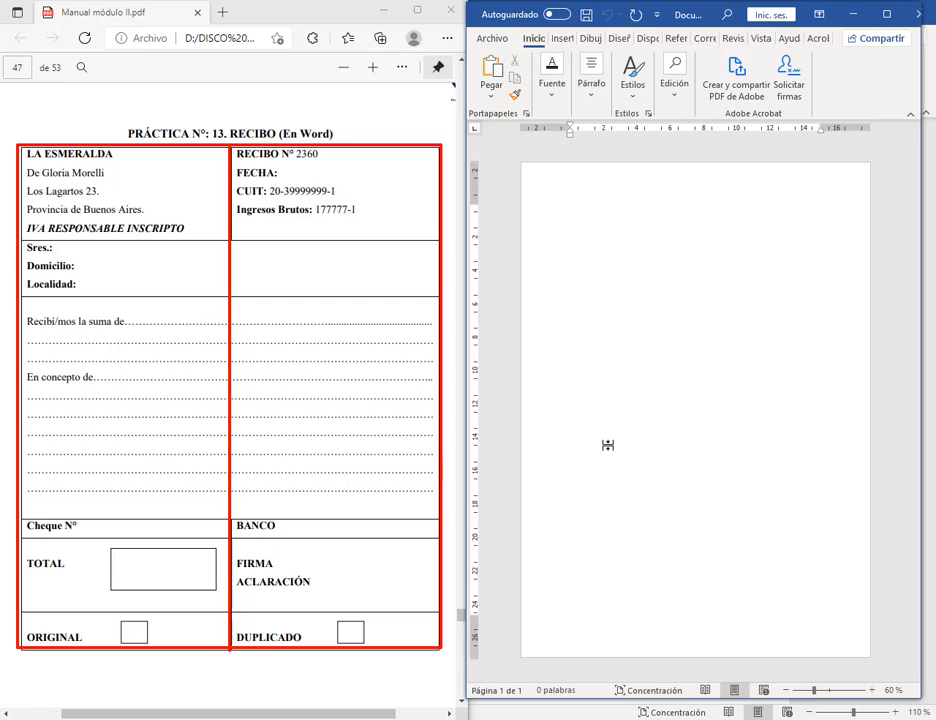
{"action": "left_click", "coordinate": [588, 293]}
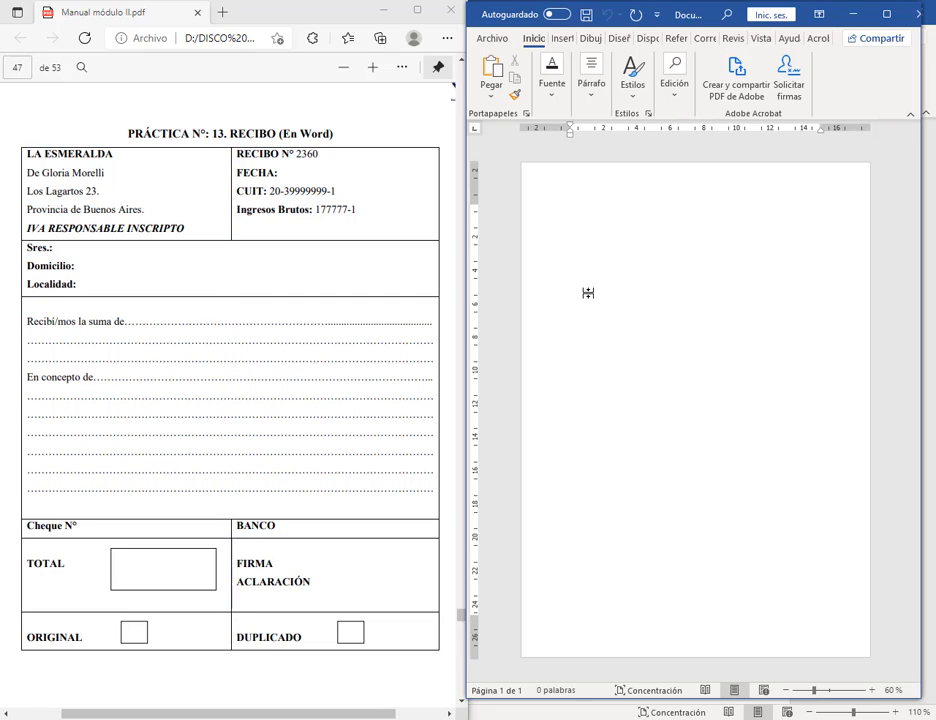
{"action": "left_click", "coordinate": [562, 38]}
Step: Insert a 2-column, 6-row table and enlarge it down and to the right
{"action": "left_click", "coordinate": [521, 77]}
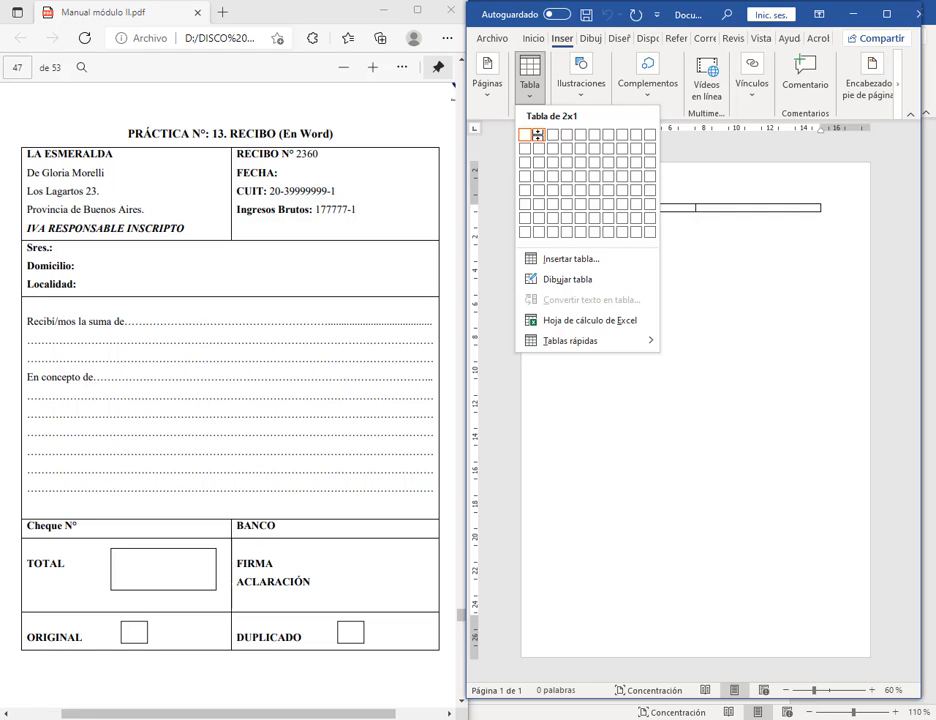
{"action": "left_click", "coordinate": [537, 204]}
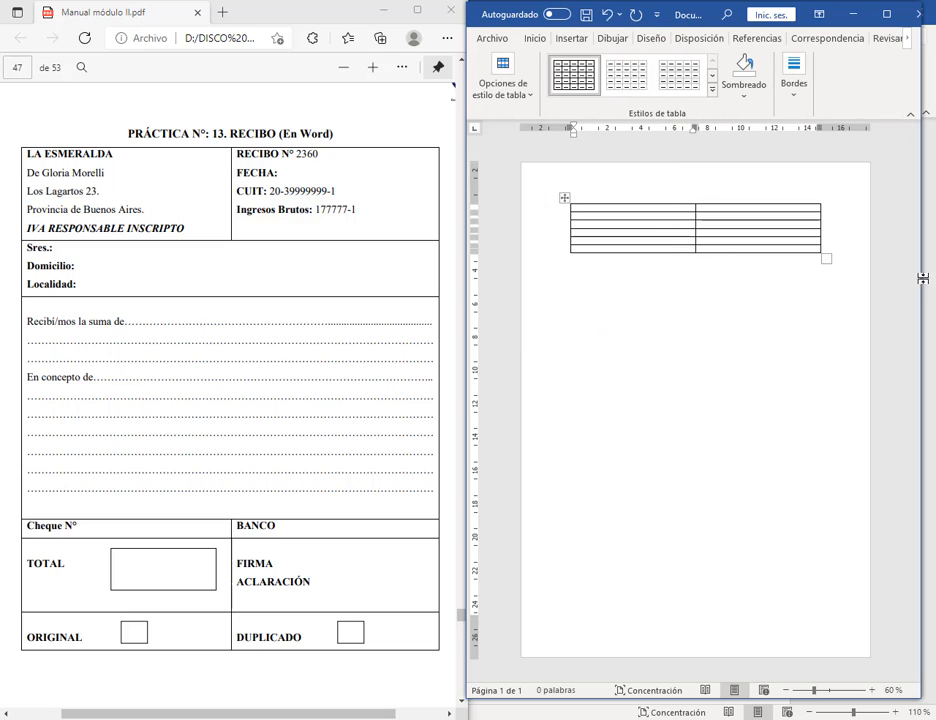
{"action": "left_click_drag", "start_coordinate": [829, 259], "coordinate": [839, 542]}
{"action": "left_click_drag", "start_coordinate": [574, 310], "coordinate": [558, 305]}
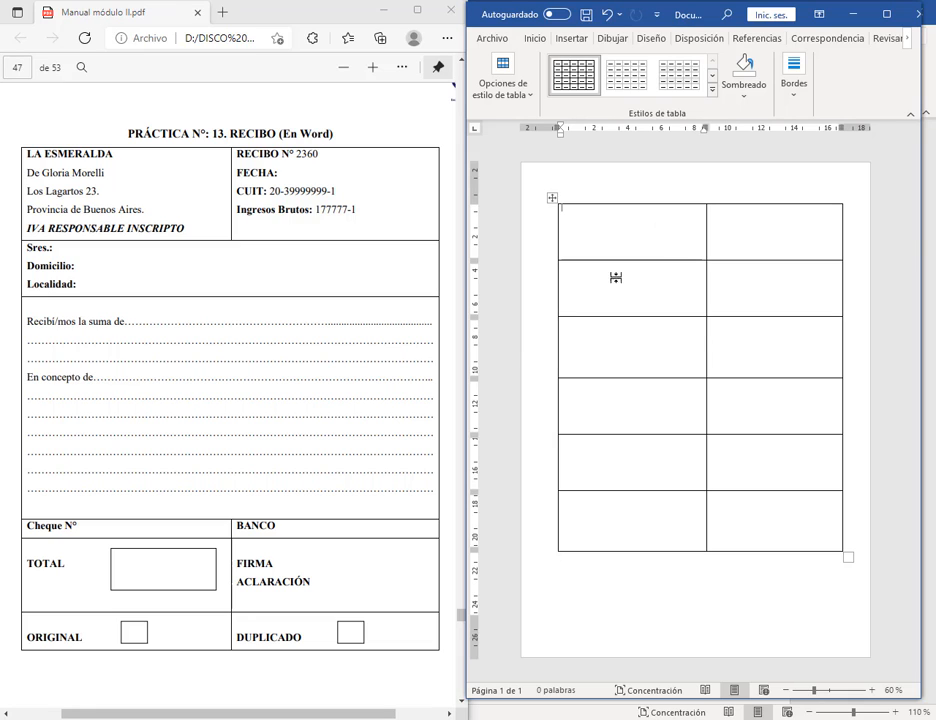
Step: Merge the cells of rows 2 and 3 into single full-width cells
{"action": "right_click", "coordinate": [775, 295]}
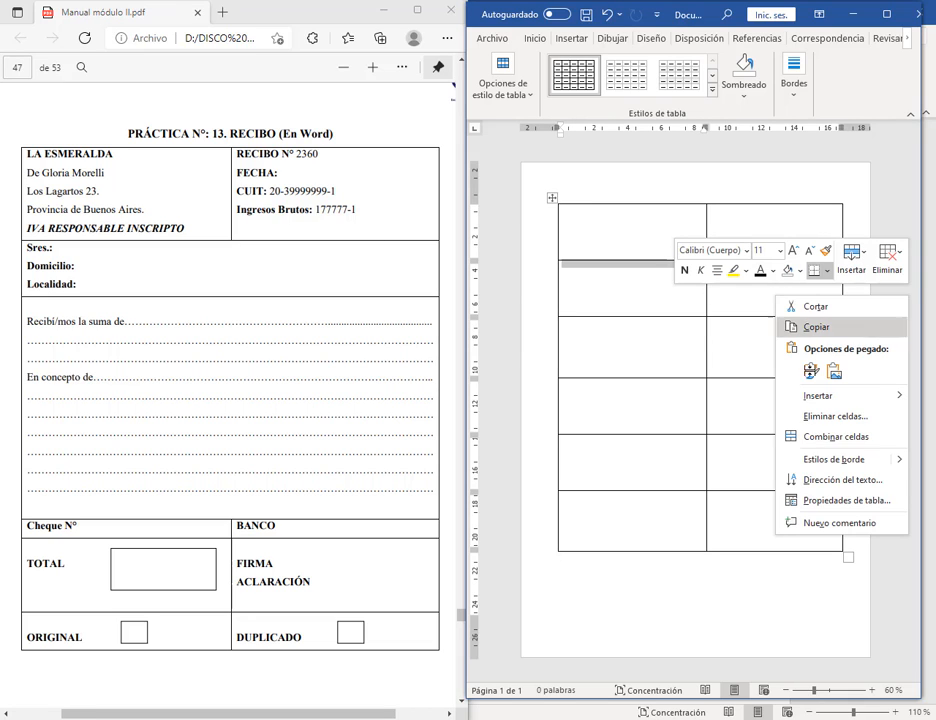
{"action": "left_click", "coordinate": [832, 436]}
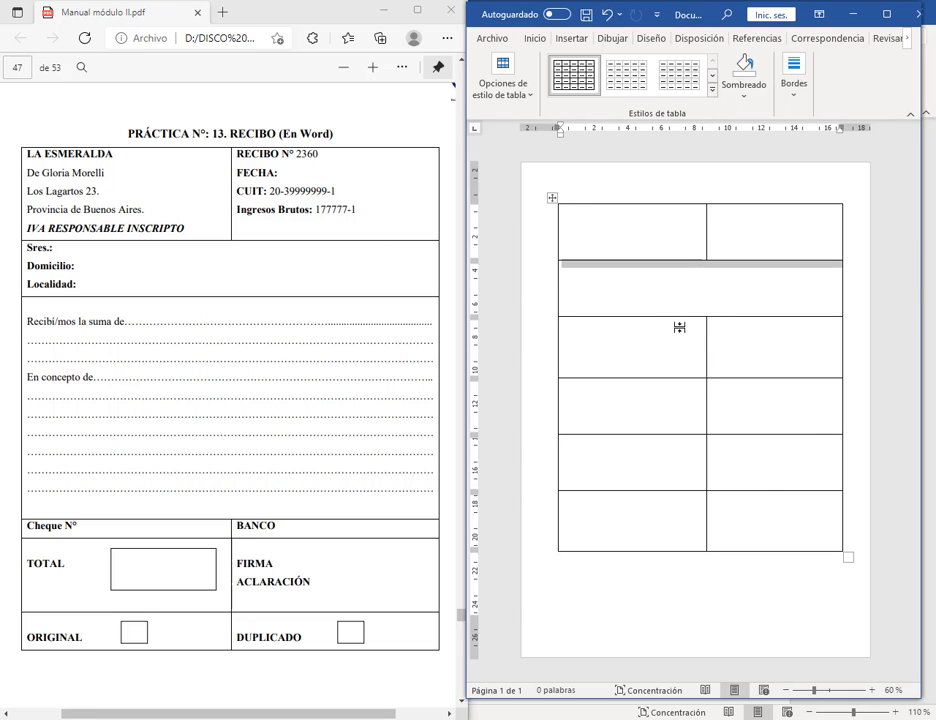
{"action": "right_click", "coordinate": [740, 350]}
{"action": "left_click", "coordinate": [787, 494]}
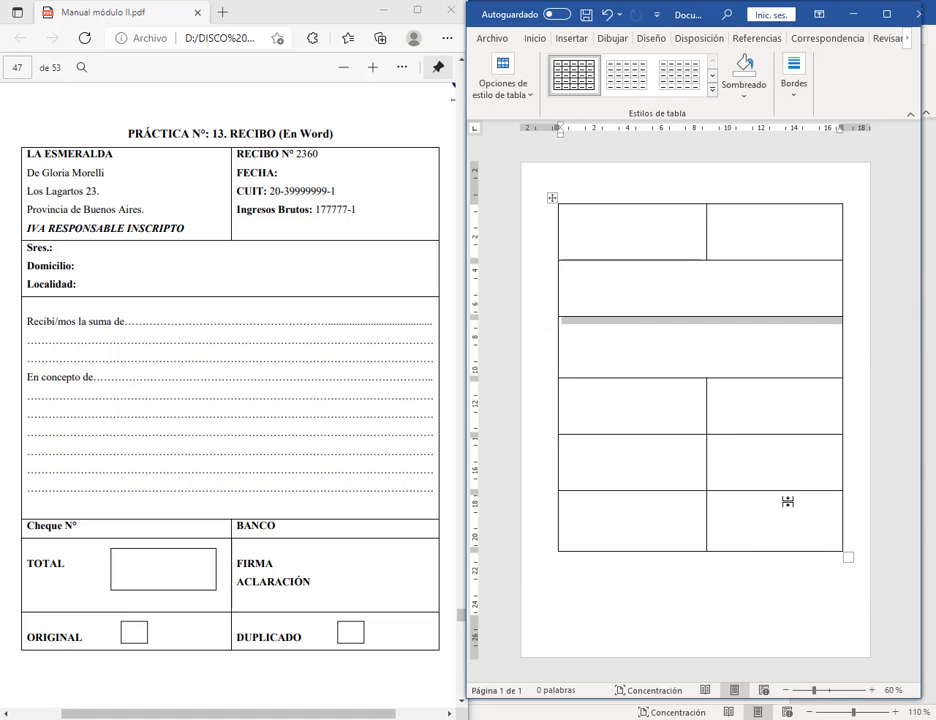
Step: Adjust the row heights, shortening the last row and making the third row tall
{"action": "left_click", "coordinate": [715, 526]}
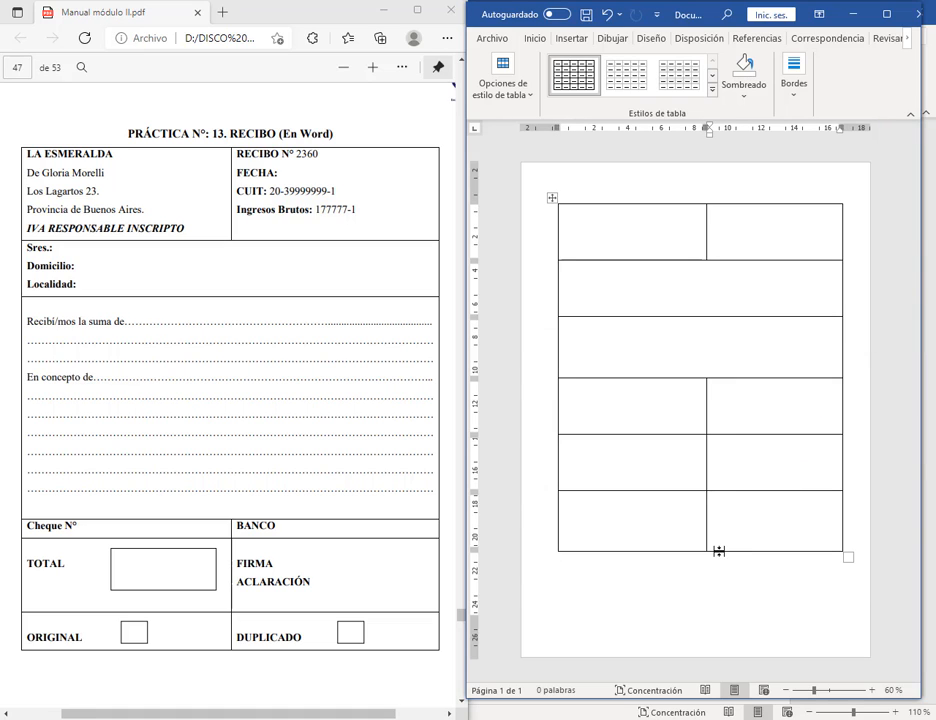
{"action": "left_click_drag", "start_coordinate": [718, 551], "coordinate": [719, 520]}
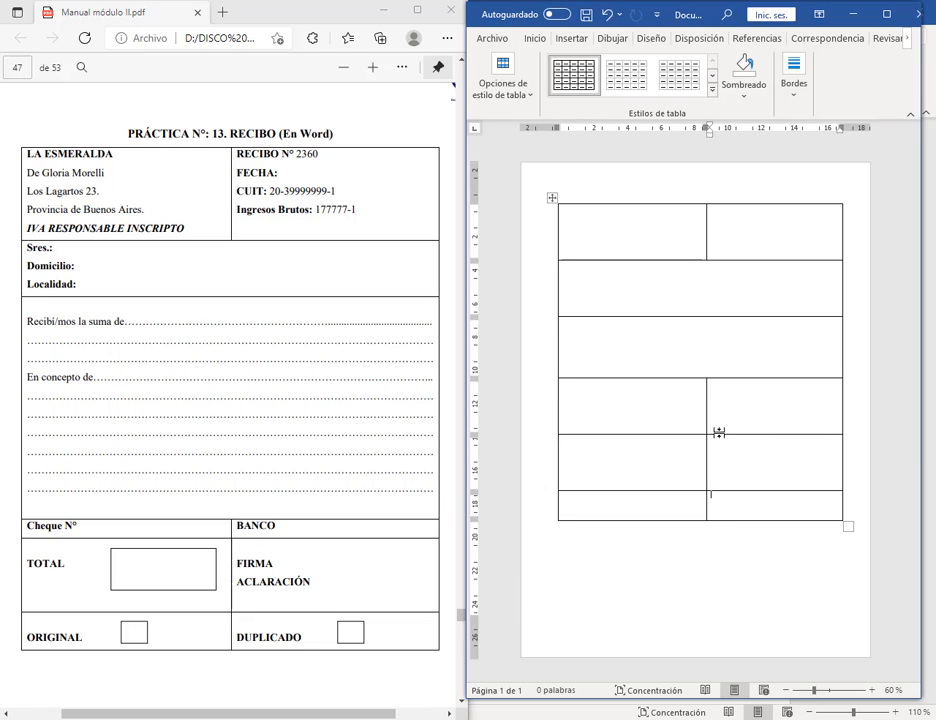
{"action": "left_click_drag", "start_coordinate": [721, 435], "coordinate": [731, 480]}
{"action": "left_click_drag", "start_coordinate": [731, 481], "coordinate": [727, 499]}
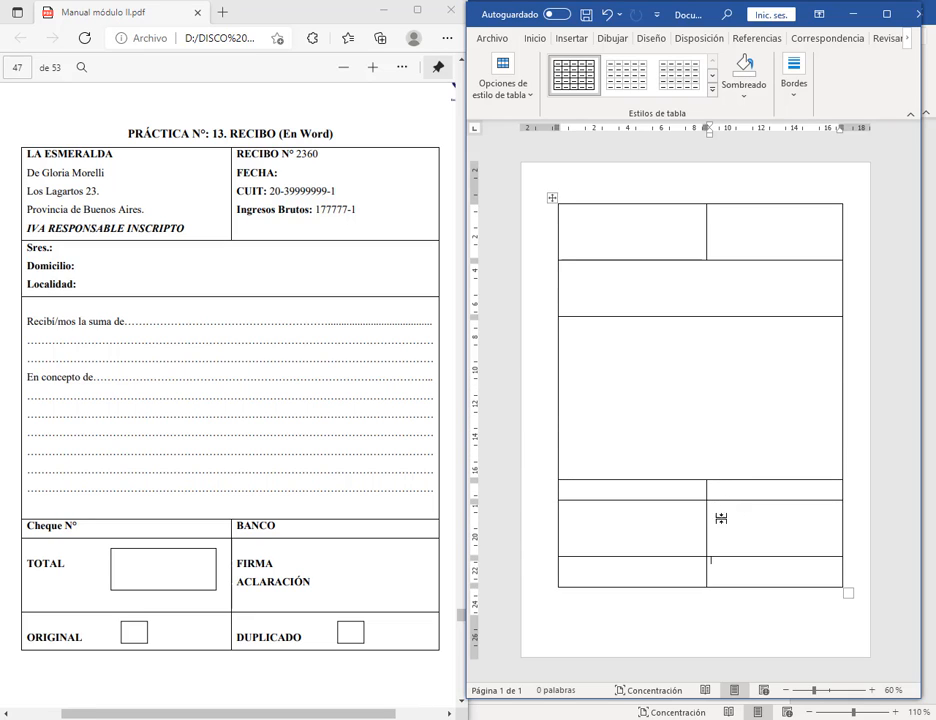
{"action": "left_click", "coordinate": [662, 238]}
{"action": "left_click_drag", "start_coordinate": [676, 259], "coordinate": [754, 235]}
{"action": "left_click", "coordinate": [674, 267]}
{"action": "left_click", "coordinate": [765, 222]}
{"action": "left_click", "coordinate": [748, 233]}
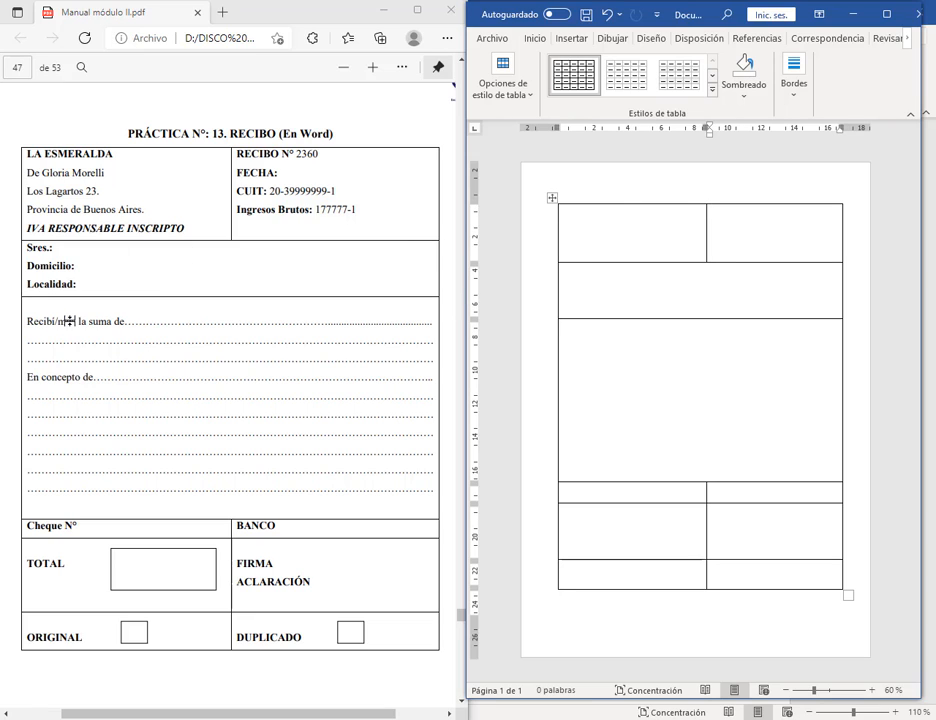
Step: Set a 15,9 cm tab stop with a dotted leader in the large merged cell
{"action": "left_click", "coordinate": [634, 341]}
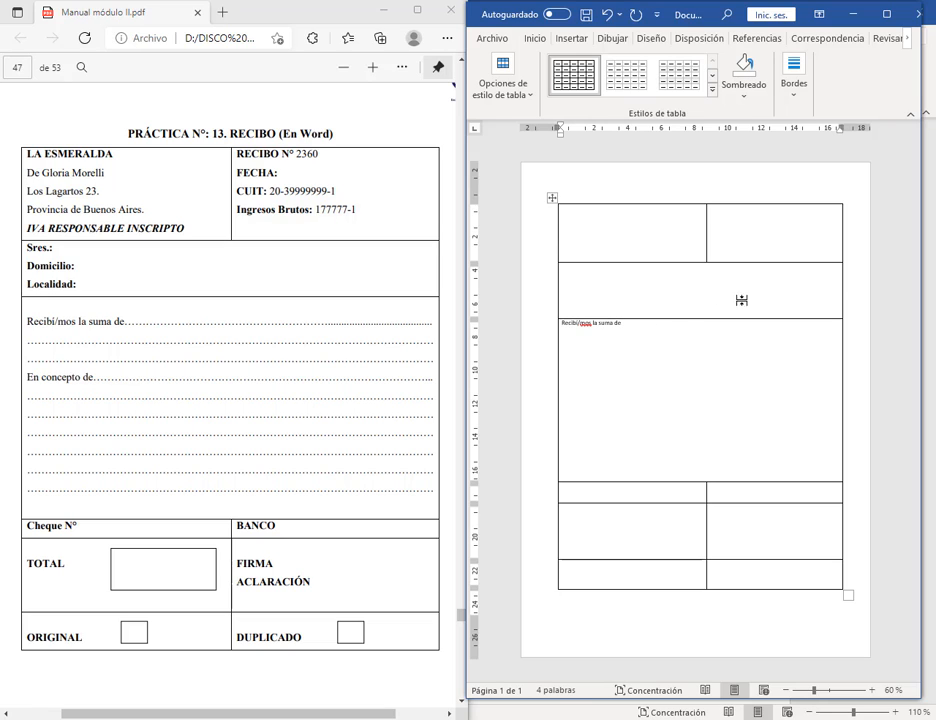
{"action": "double_click", "coordinate": [826, 130]}
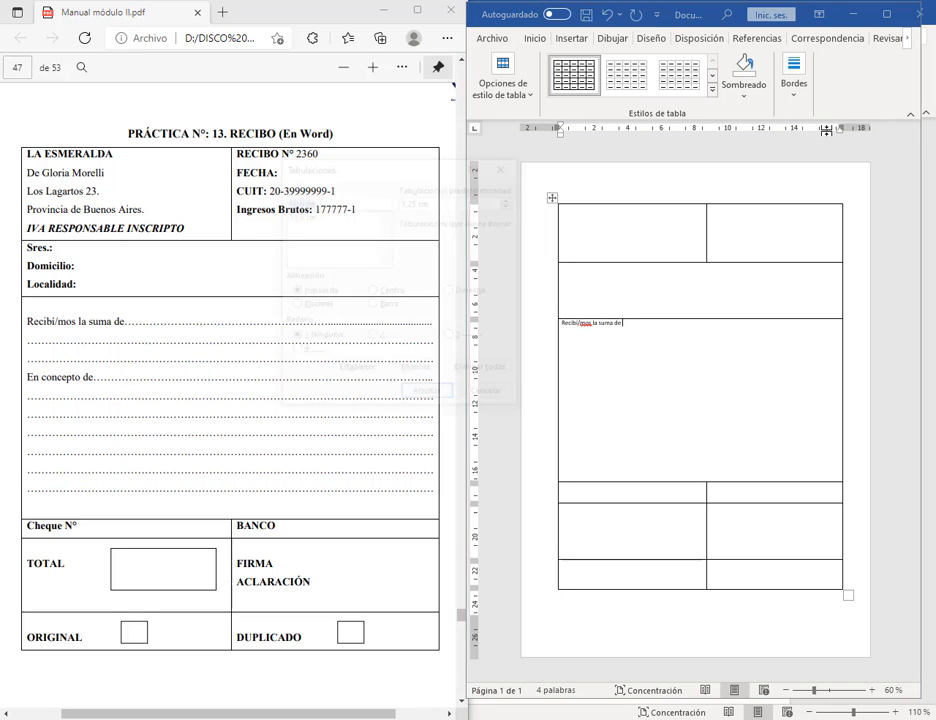
{"action": "left_click", "coordinate": [297, 215]}
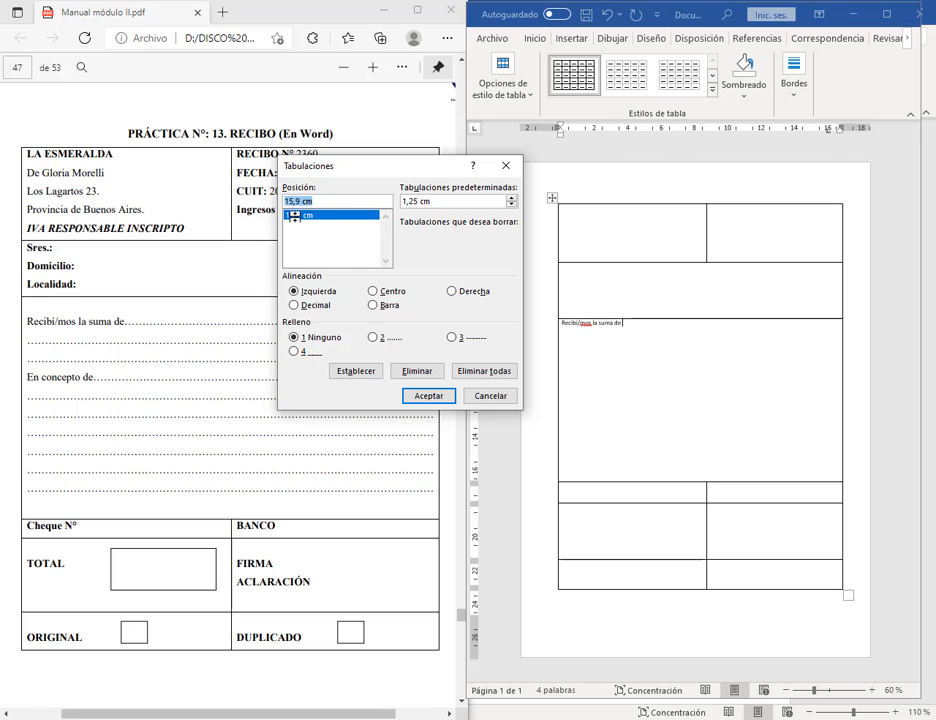
{"action": "left_click", "coordinate": [374, 337]}
{"action": "left_click", "coordinate": [428, 397]}
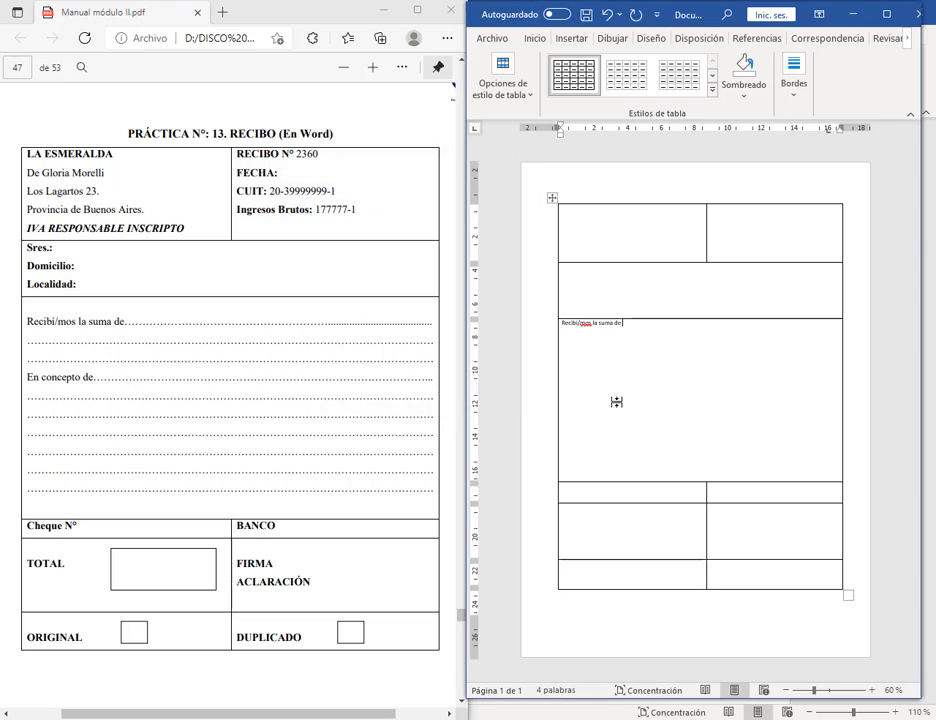
Step: Fill dotted lines after 'Recibí/mos la suma de' and 'En concepto de' and several lines below
{"action": "key", "text": "ctrl+Tab"}
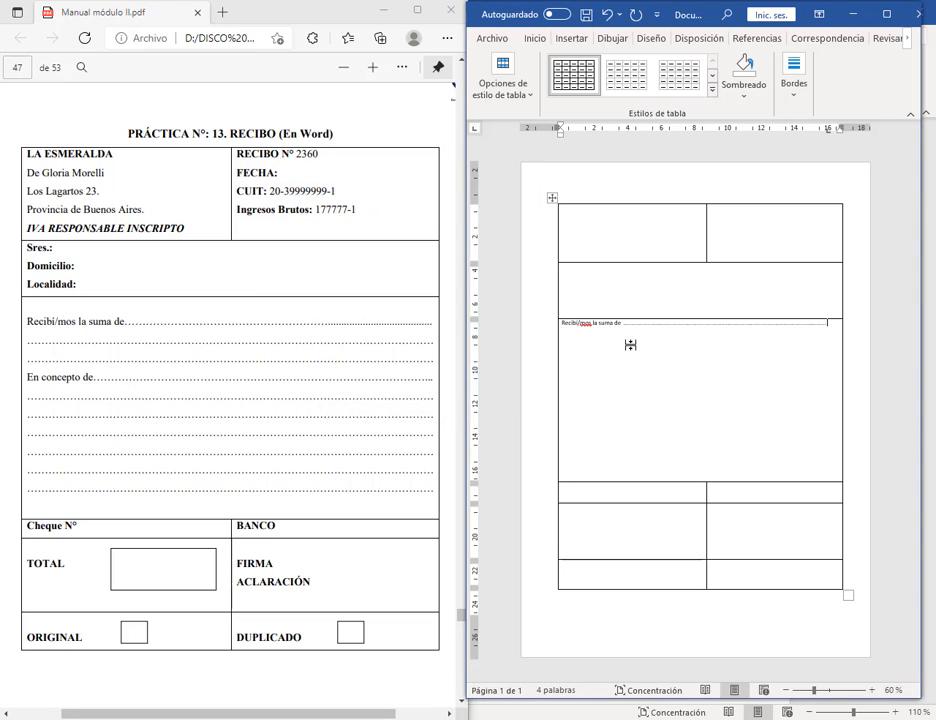
{"action": "key", "text": "ctrl+Tab"}
{"action": "key", "text": "Return"}
{"action": "key", "text": "ctrl+Tab"}
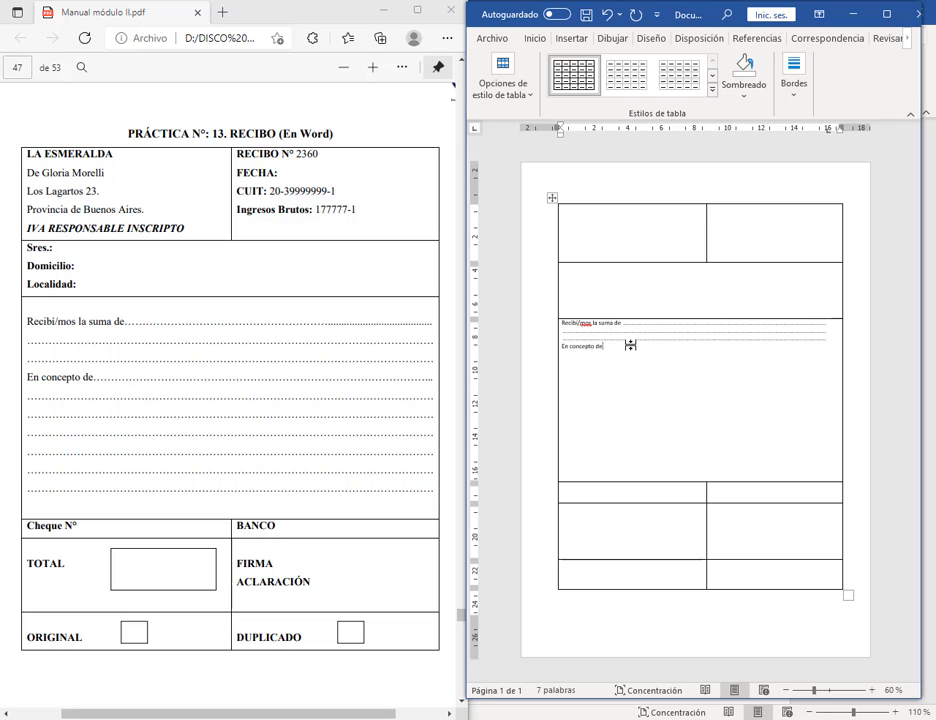
{"action": "key", "text": "ctrl+Tab"}
{"action": "key", "text": "ctrl+Tab"}
{"action": "key", "text": "Return"}
{"action": "key", "text": "ctrl+Tab"}
{"action": "key", "text": "Return"}
{"action": "key", "text": "ctrl+Tab"}
{"action": "key", "text": "Return"}
{"action": "key", "text": "ctrl+Tab"}
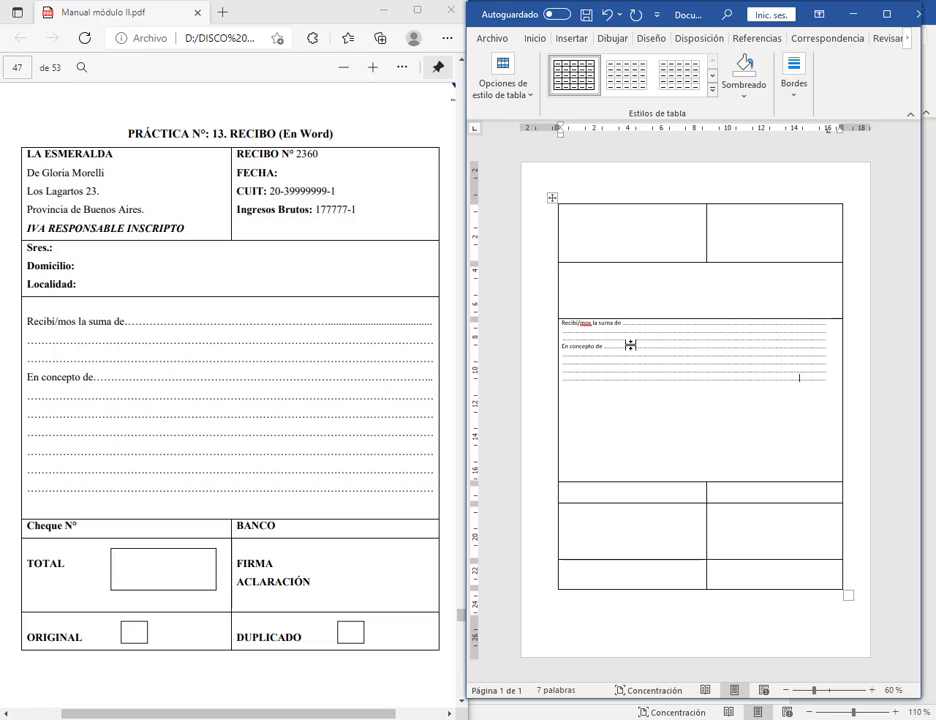
{"action": "key", "text": "ctrl+Tab"}
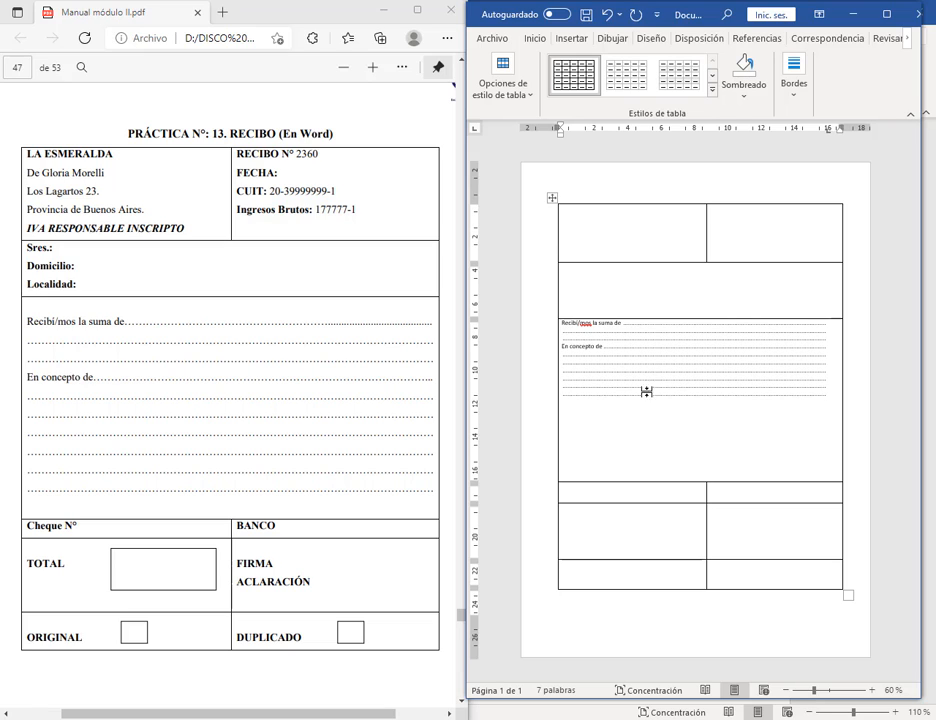
{"action": "key", "text": "ctrl+Tab"}
{"action": "left_click_drag", "start_coordinate": [819, 394], "coordinate": [548, 322]}
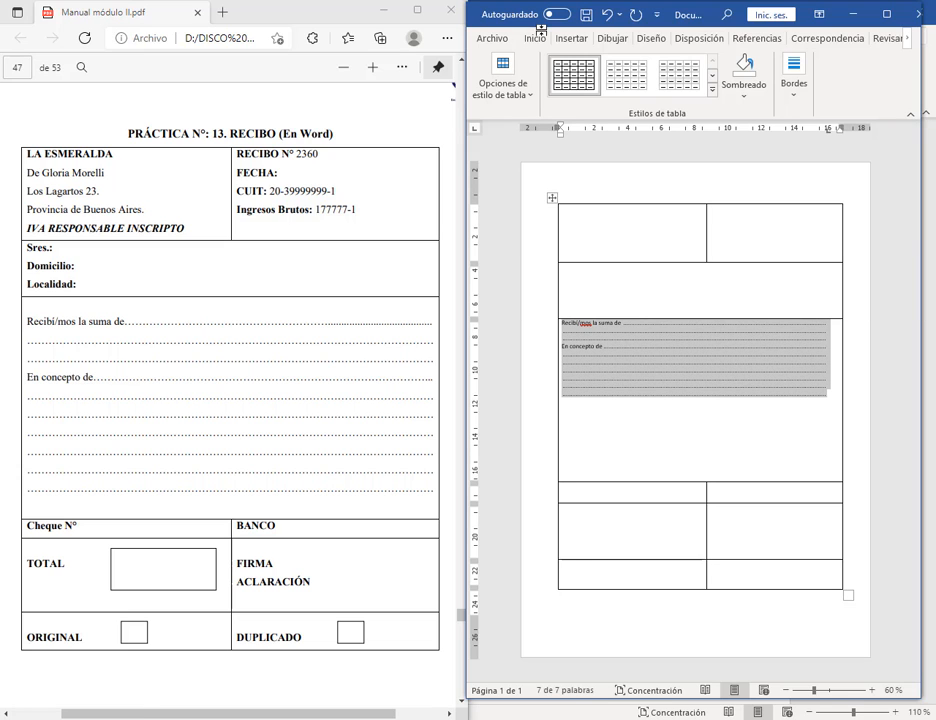
Step: Give the receipt text 1,5 line spacing with 12 pt before and more space after
{"action": "left_click", "coordinate": [536, 38]}
{"action": "left_click", "coordinate": [591, 80]}
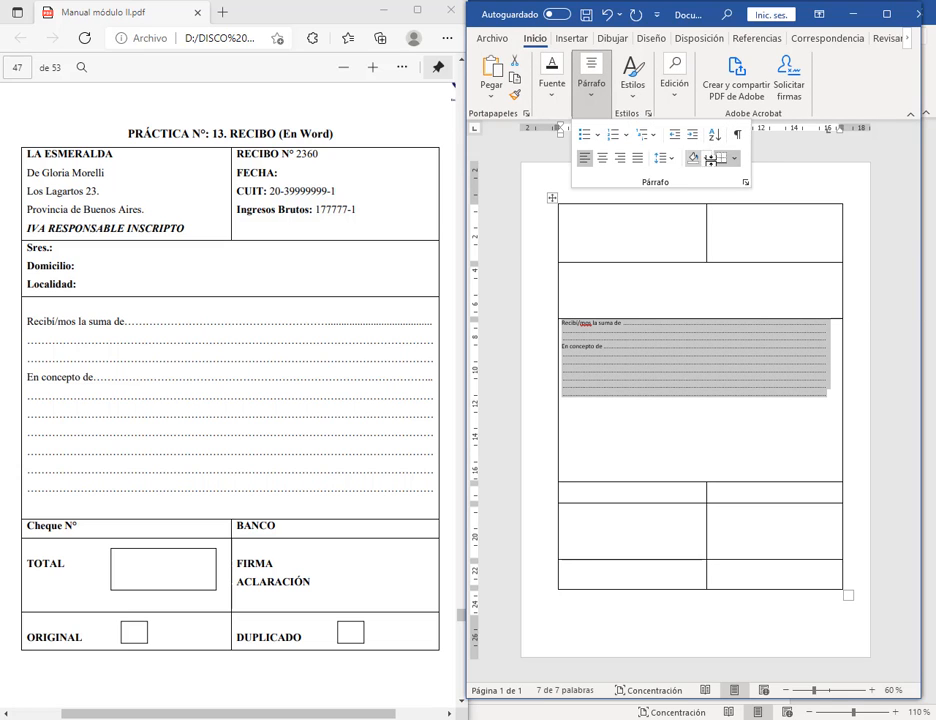
{"action": "left_click", "coordinate": [745, 182]}
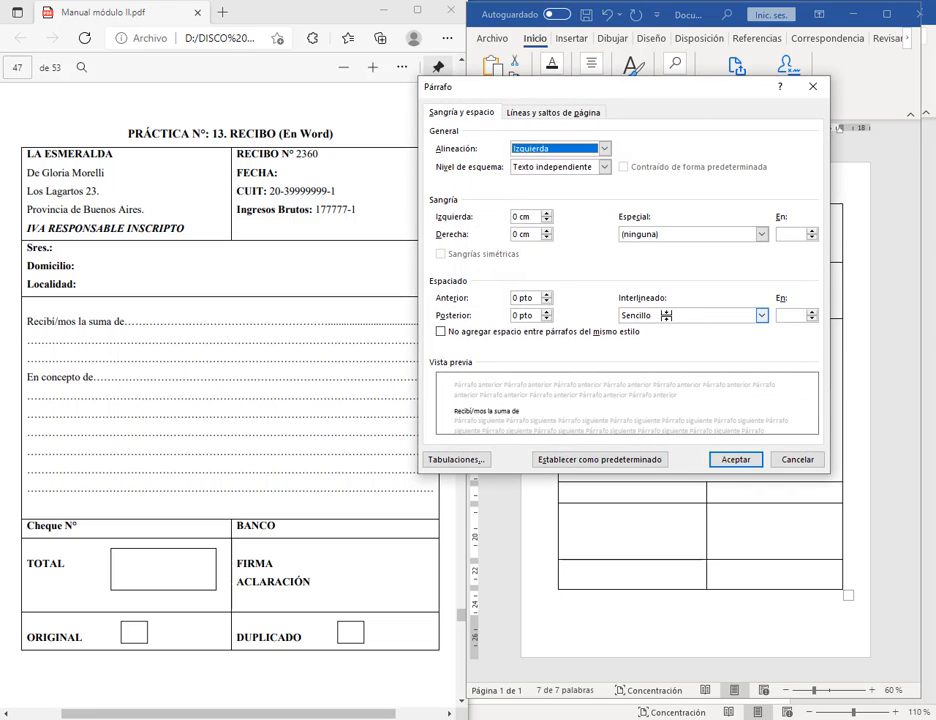
{"action": "left_click", "coordinate": [670, 316]}
{"action": "left_click", "coordinate": [652, 339]}
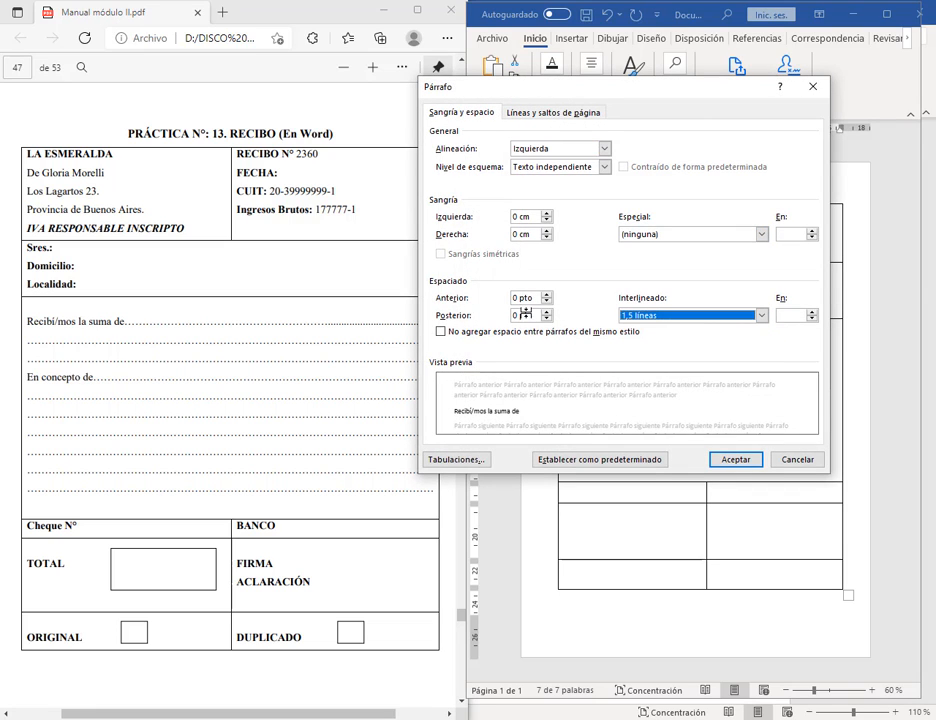
{"action": "left_click", "coordinate": [547, 293]}
{"action": "left_click", "coordinate": [547, 293]}
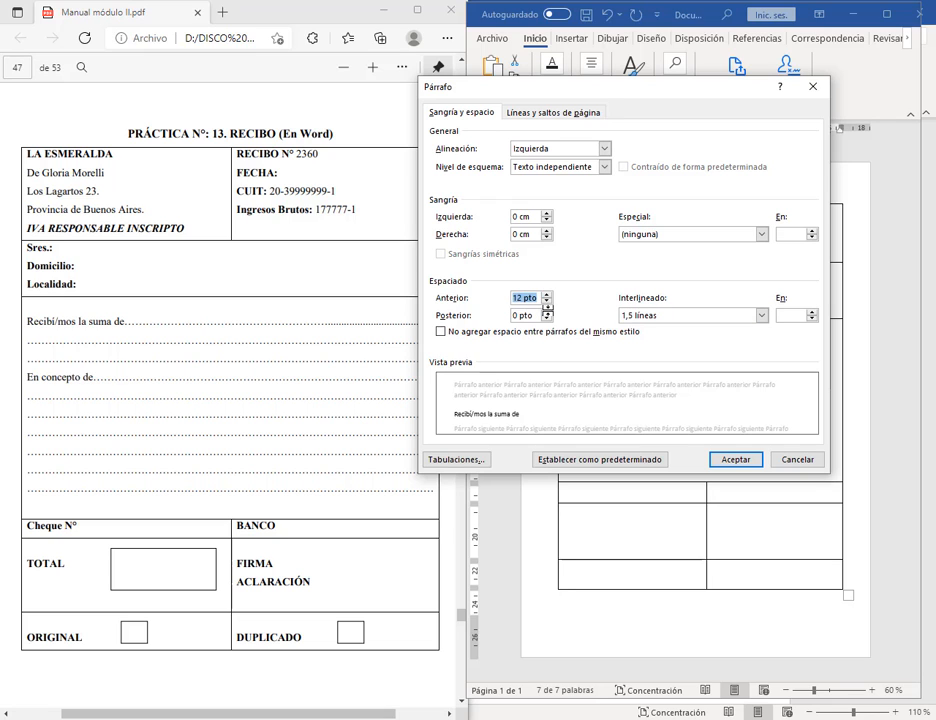
{"action": "left_click", "coordinate": [547, 311]}
{"action": "left_click", "coordinate": [720, 458]}
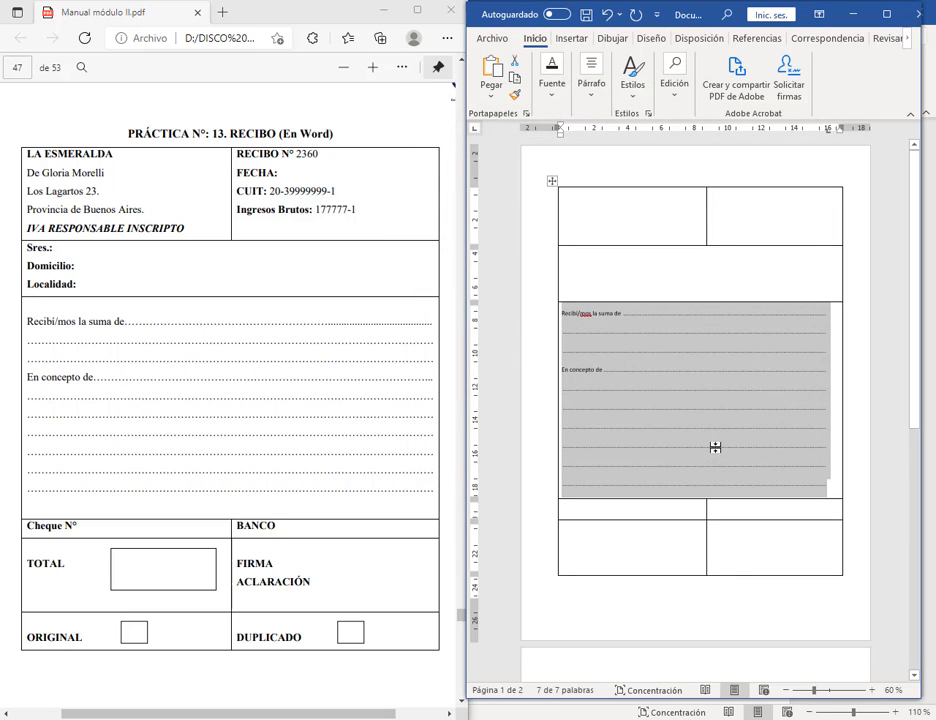
Step: Tighten the paragraph spacing to 6 pt after, with less space before
{"action": "left_click", "coordinate": [591, 83]}
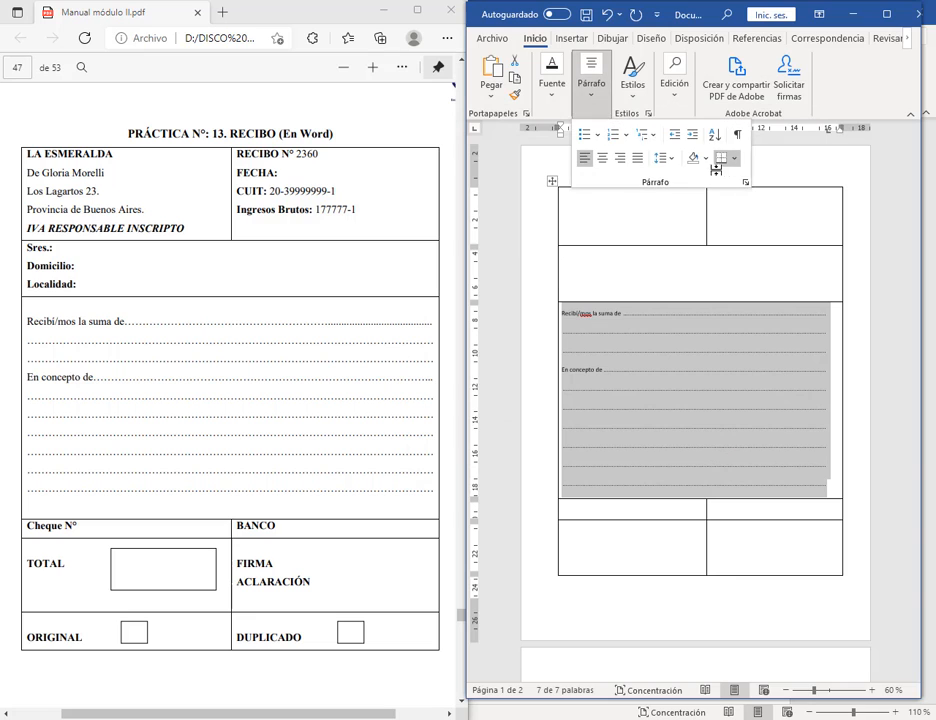
{"action": "left_click", "coordinate": [743, 183]}
{"action": "left_click", "coordinate": [548, 318]}
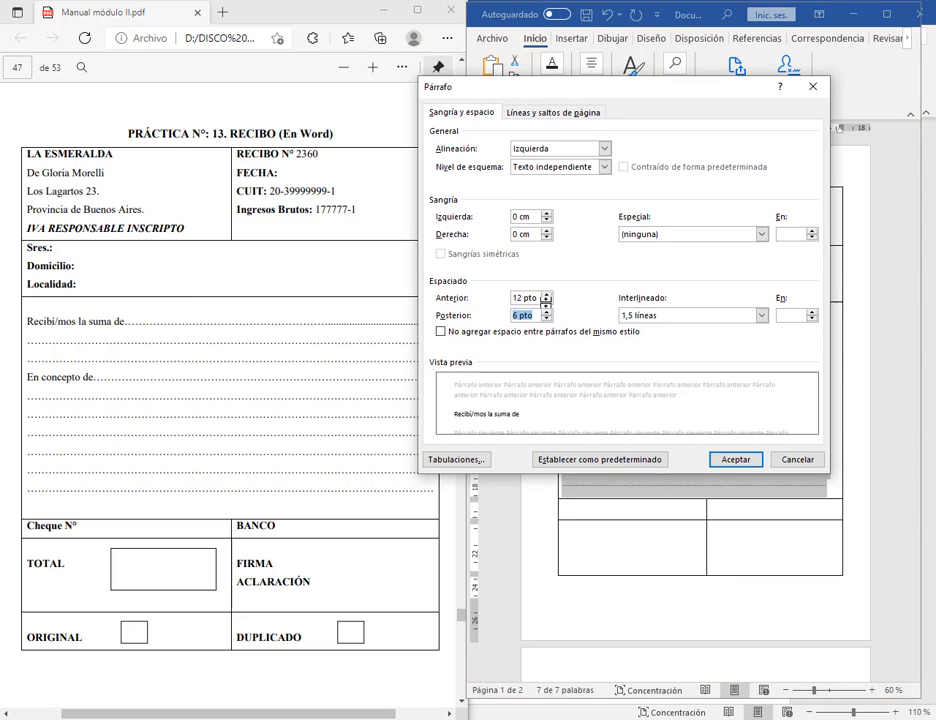
{"action": "left_click", "coordinate": [548, 301]}
{"action": "left_click", "coordinate": [548, 301]}
{"action": "left_click", "coordinate": [740, 459]}
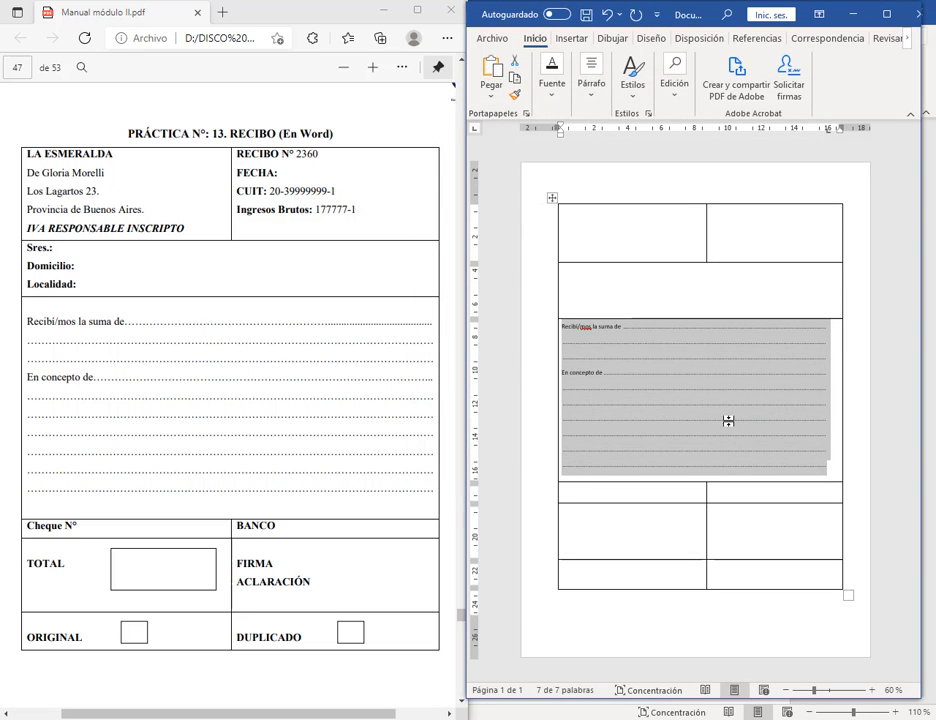
Step: Give the 'Recibí/mos la suma de' line 12 pt spacing after
{"action": "left_click", "coordinate": [742, 376]}
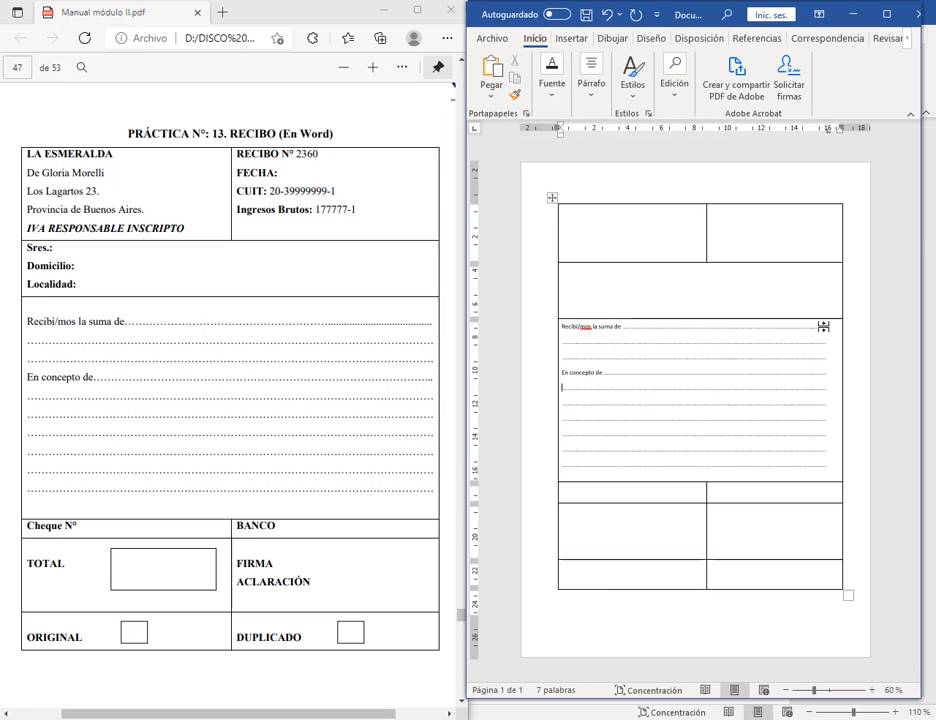
{"action": "left_click_drag", "start_coordinate": [563, 325], "coordinate": [828, 327]}
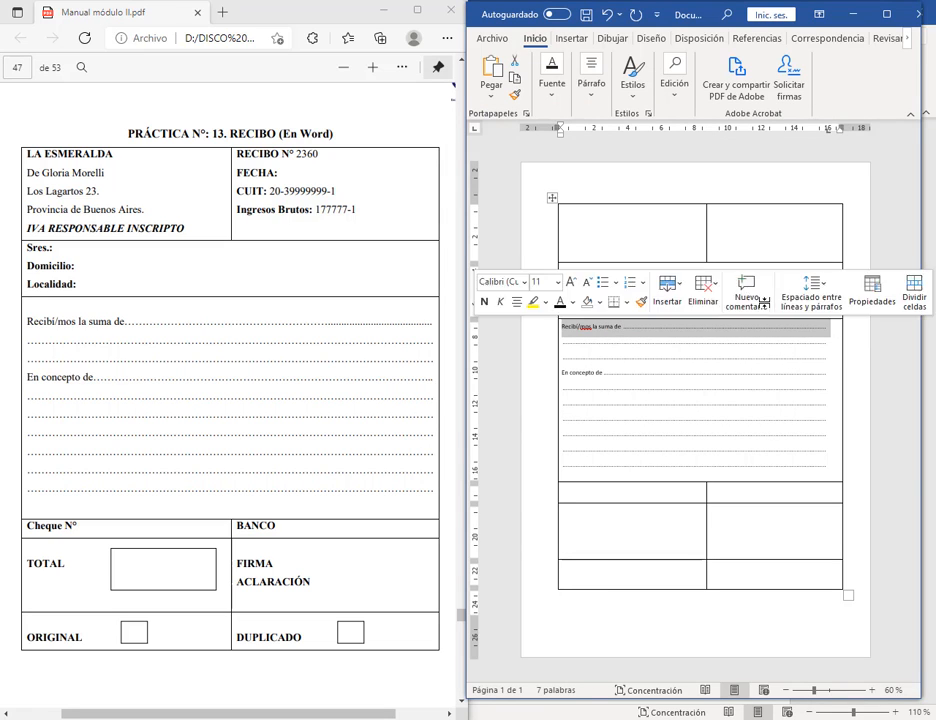
{"action": "left_click", "coordinate": [591, 84]}
{"action": "left_click", "coordinate": [745, 182]}
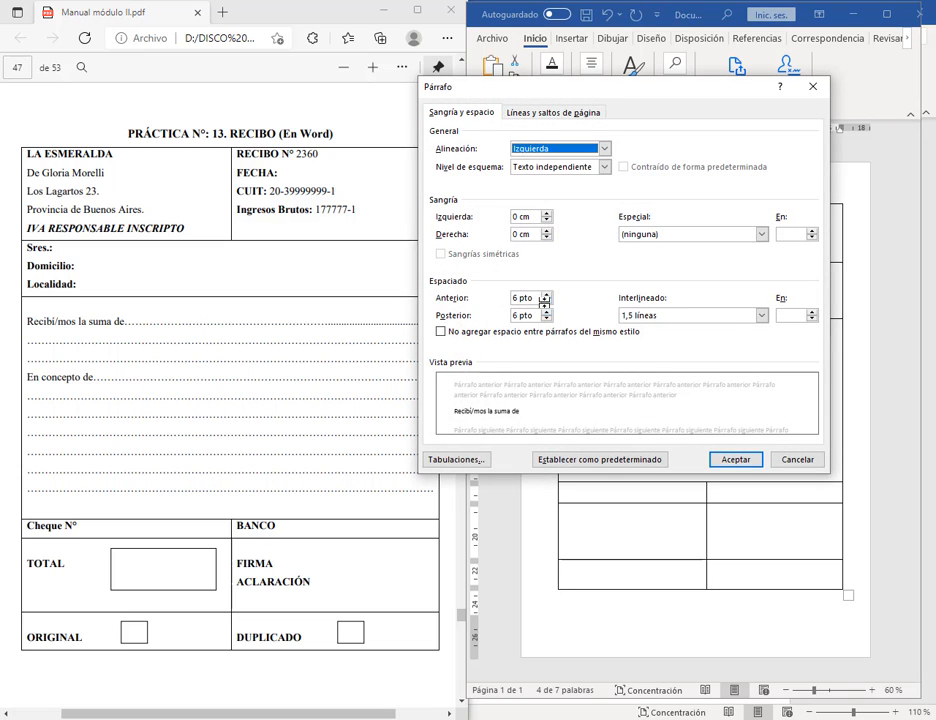
{"action": "left_click", "coordinate": [546, 311]}
{"action": "left_click", "coordinate": [735, 459]}
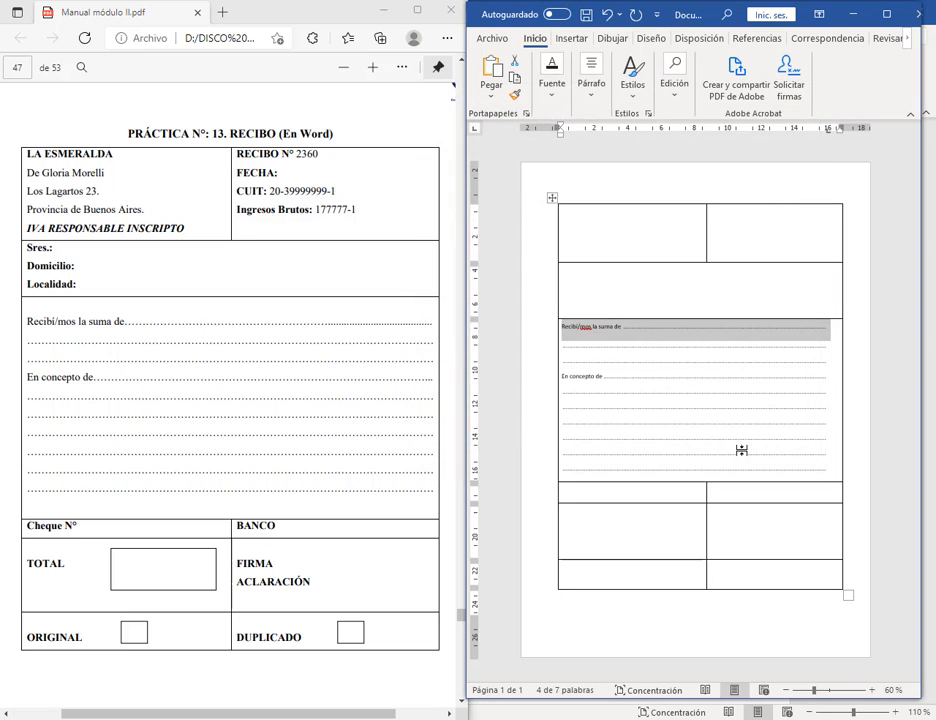
Step: Review the spacing of the Recibí/mos line and its dotted lines, leaving it unchanged
{"action": "left_click", "coordinate": [632, 348]}
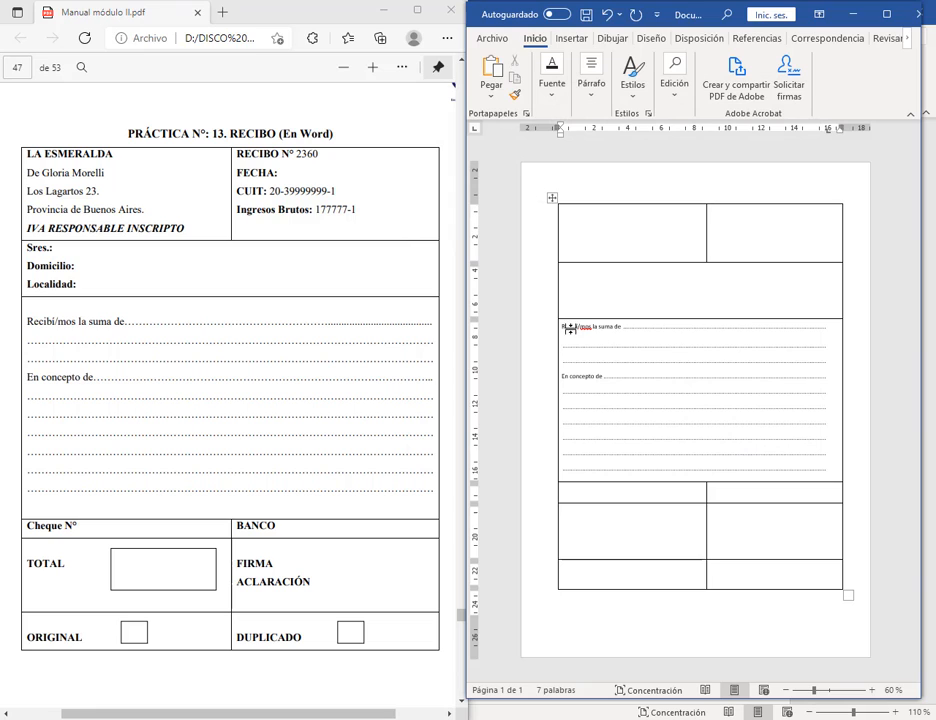
{"action": "left_click_drag", "start_coordinate": [562, 327], "coordinate": [812, 366]}
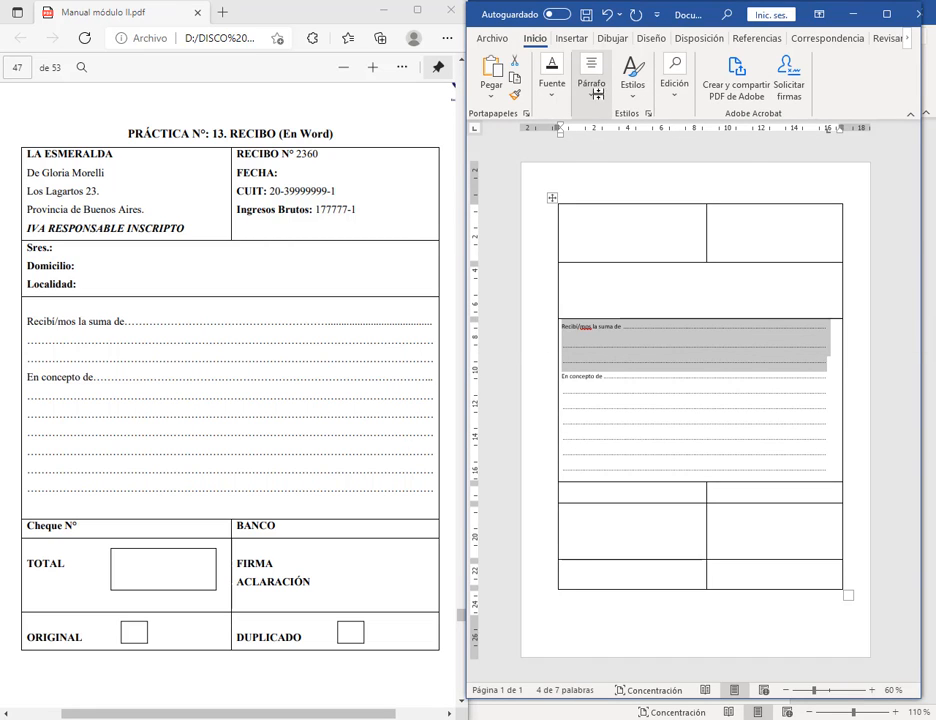
{"action": "left_click", "coordinate": [591, 80]}
{"action": "left_click", "coordinate": [741, 182]}
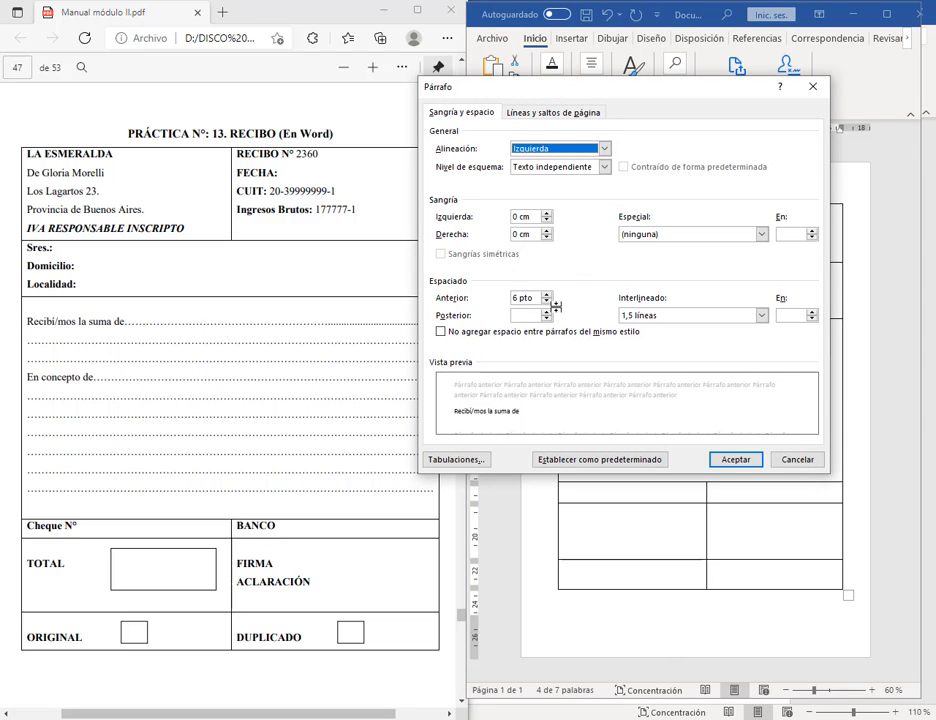
{"action": "left_click", "coordinate": [797, 459]}
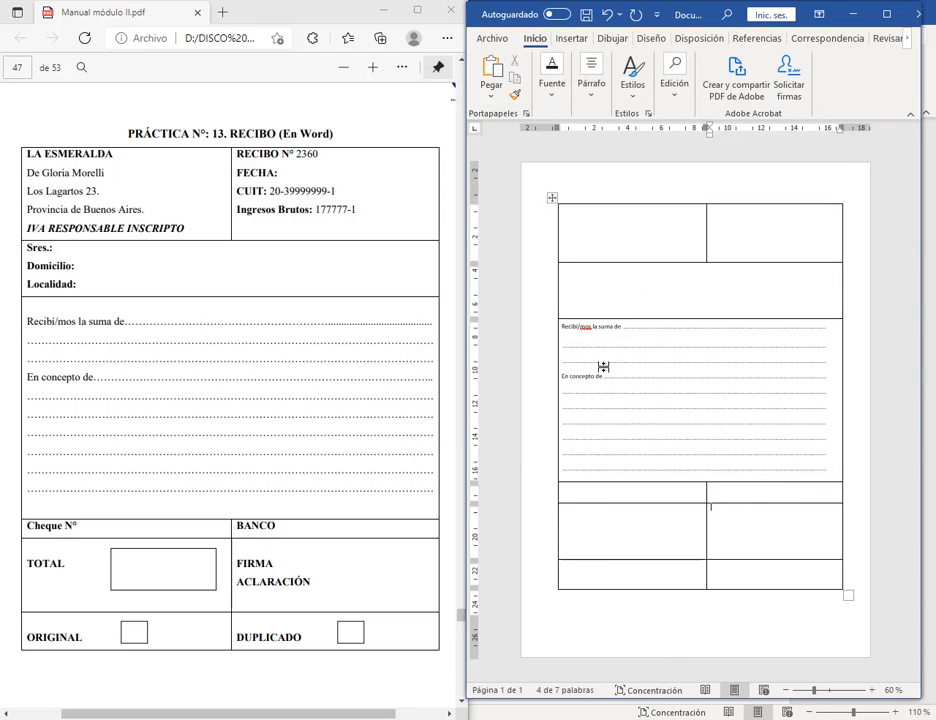
Step: Set the 'Recibí/mos la suma de' line to 0 pt before and 6 pt after
{"action": "left_click_drag", "start_coordinate": [564, 326], "coordinate": [783, 324]}
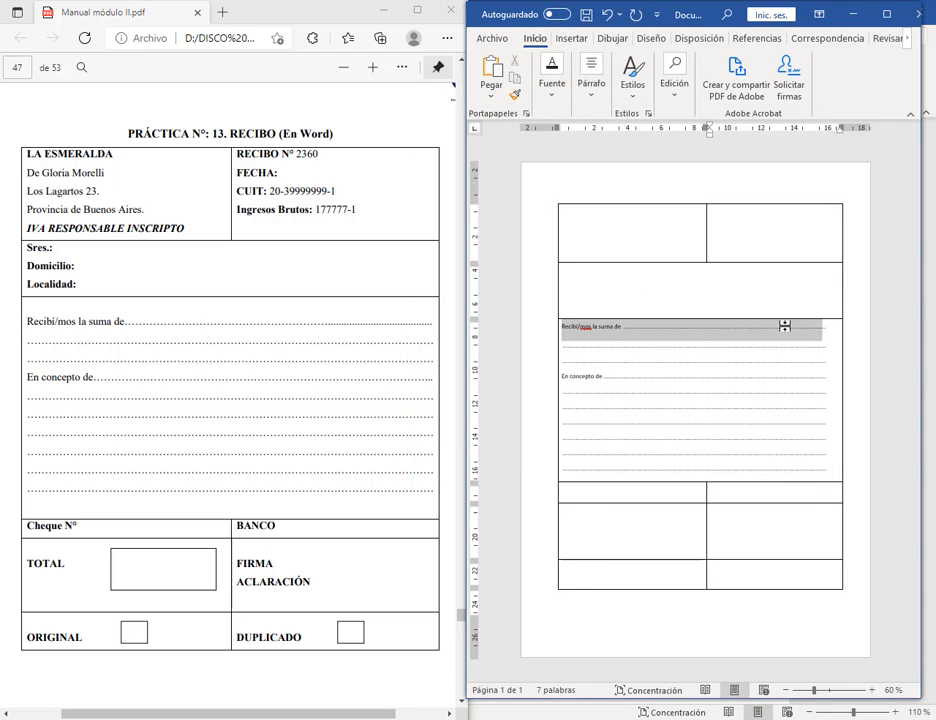
{"action": "left_click", "coordinate": [591, 80]}
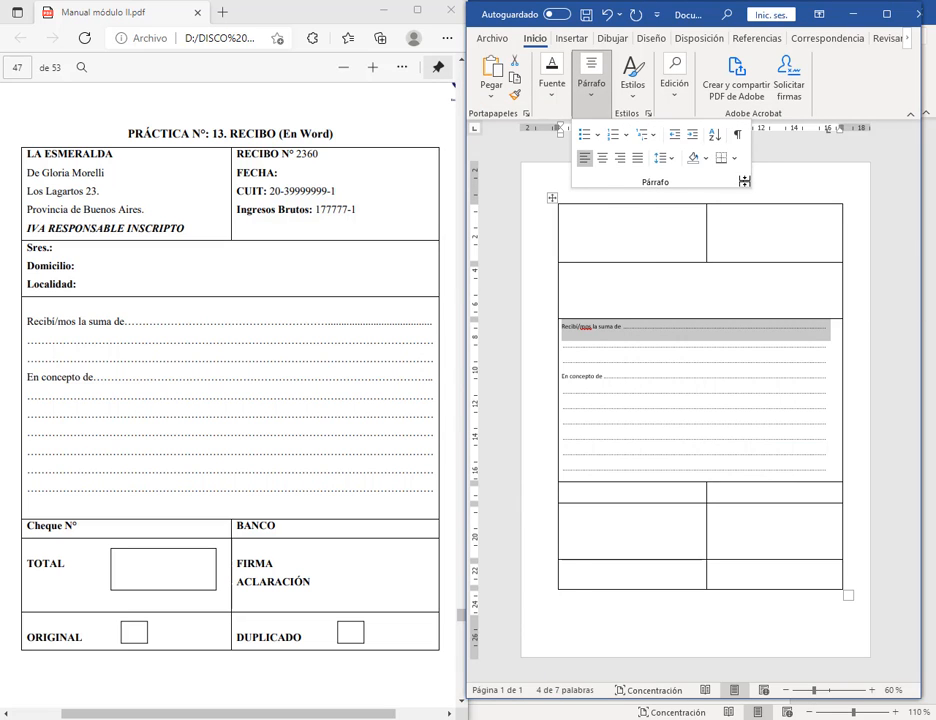
{"action": "left_click", "coordinate": [744, 181]}
{"action": "left_click", "coordinate": [546, 319]}
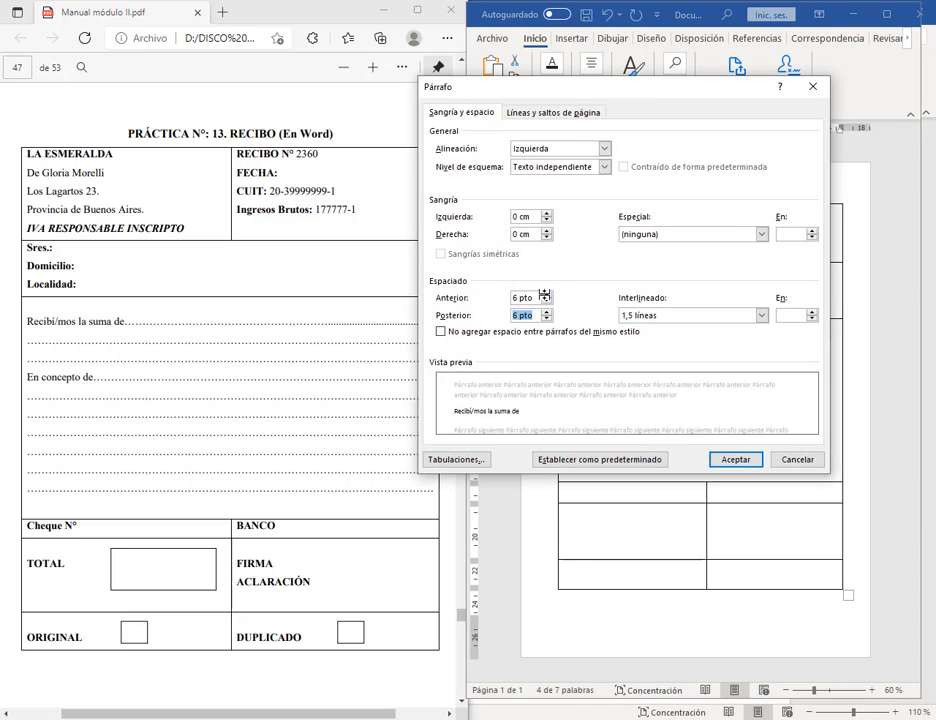
{"action": "left_click", "coordinate": [546, 300]}
{"action": "left_click", "coordinate": [737, 459]}
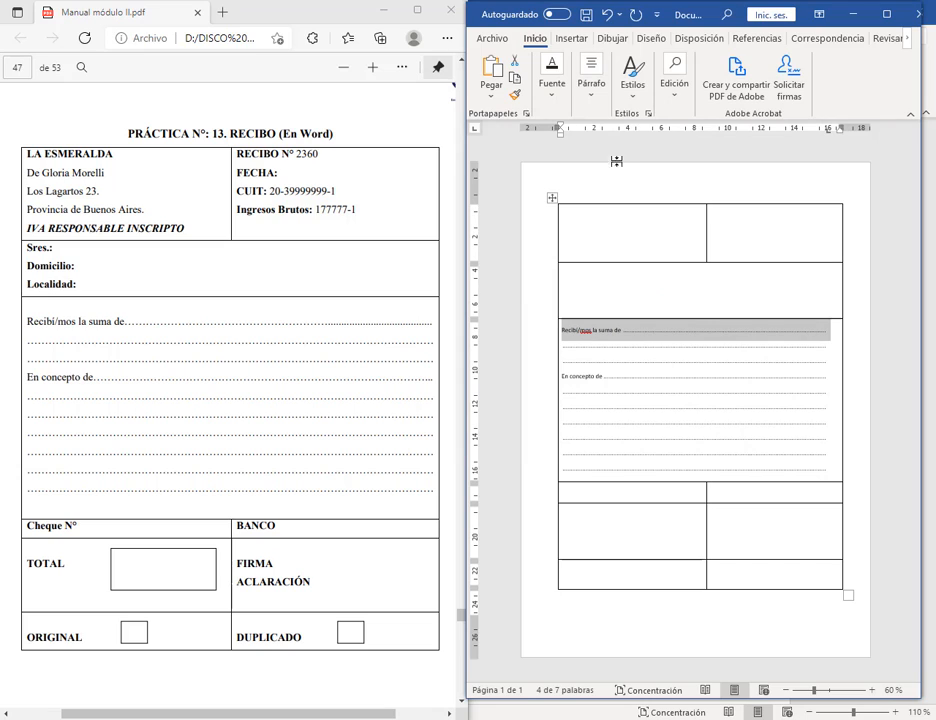
{"action": "left_click", "coordinate": [574, 376]}
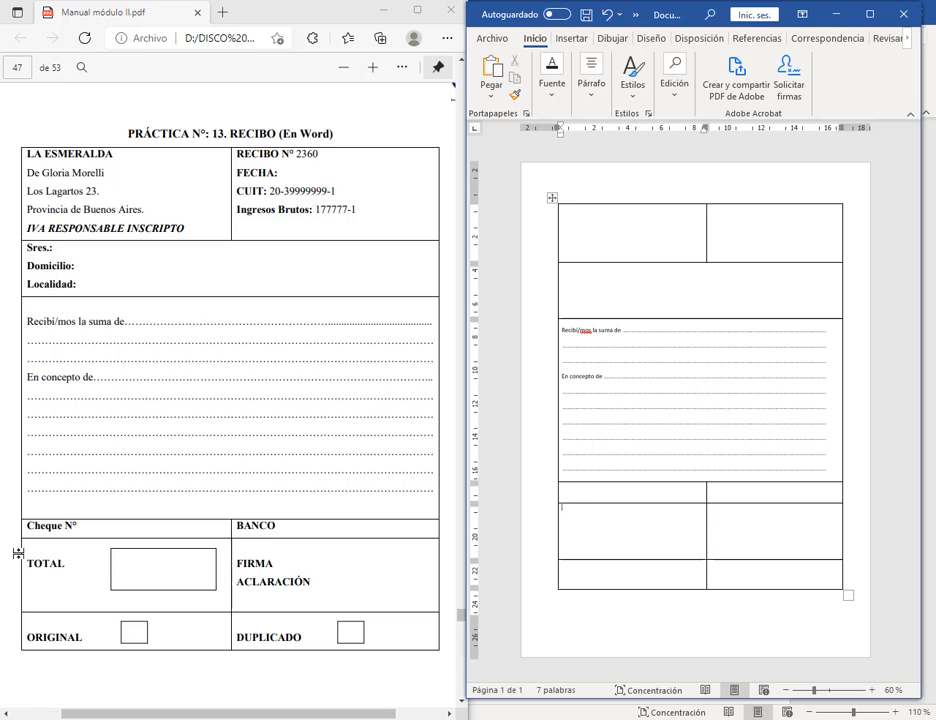
Step: Select areas in the row below the dotted lines for the TOTAL label, then press Escape
{"action": "left_click_drag", "start_coordinate": [21, 540], "coordinate": [440, 649]}
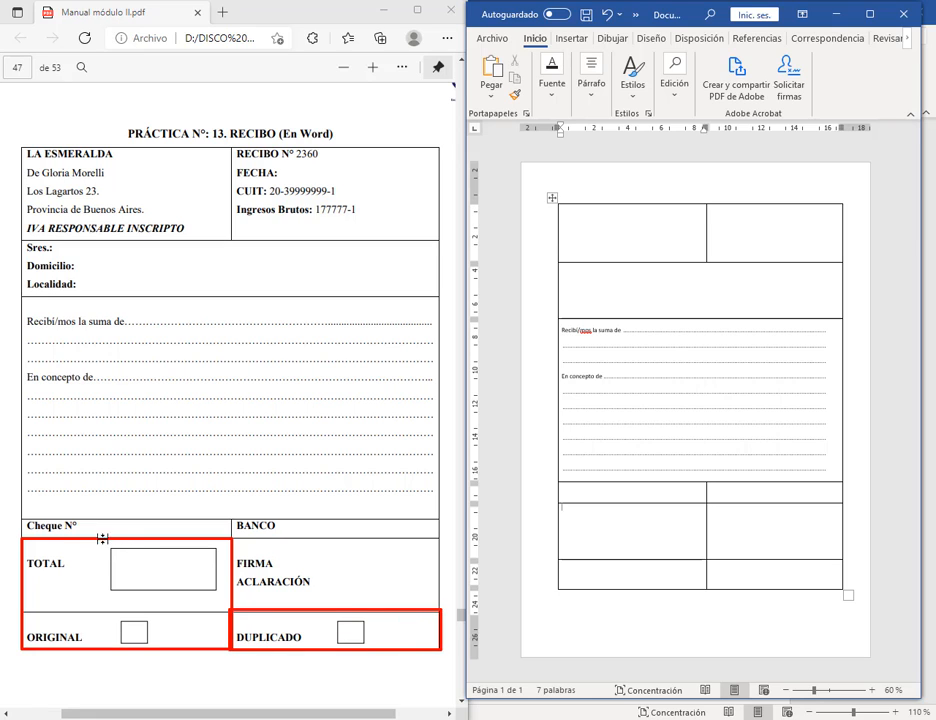
{"action": "left_click_drag", "start_coordinate": [98, 580], "coordinate": [92, 650]}
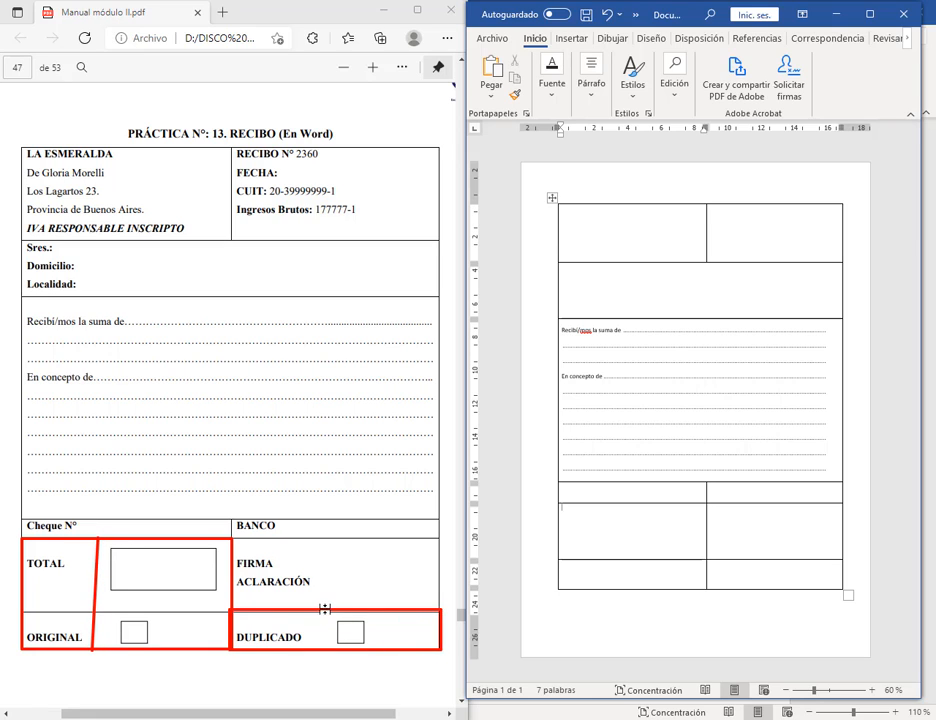
{"action": "left_click_drag", "start_coordinate": [324, 608], "coordinate": [321, 647]}
{"action": "key", "text": "Escape"}
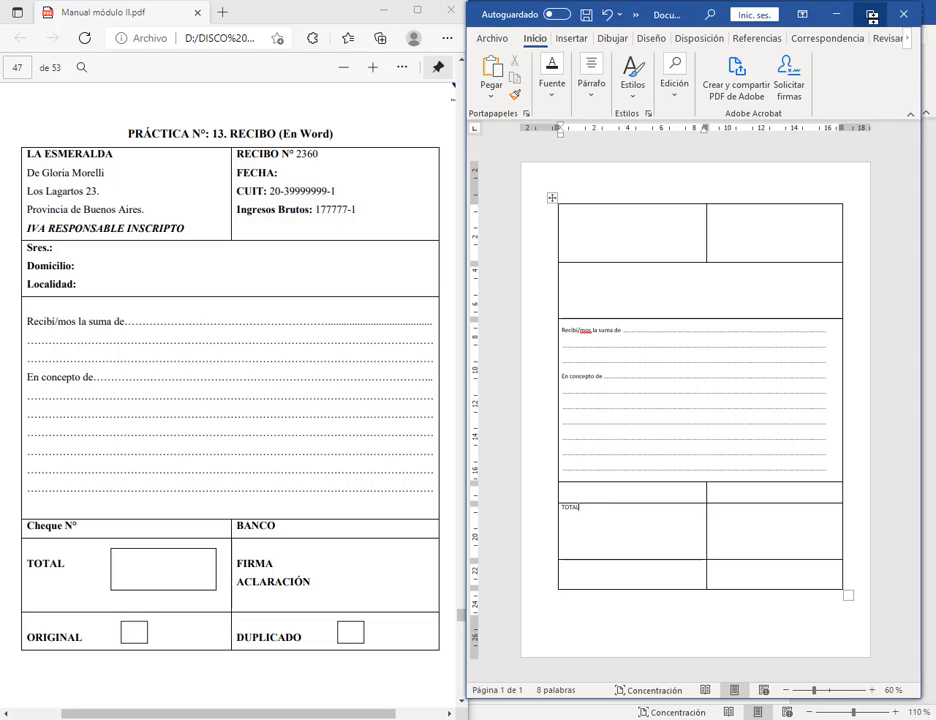
Step: Type ORIGINAL and DUPLICADO in the bottom-left and bottom-right cells
{"action": "left_click", "coordinate": [606, 563]}
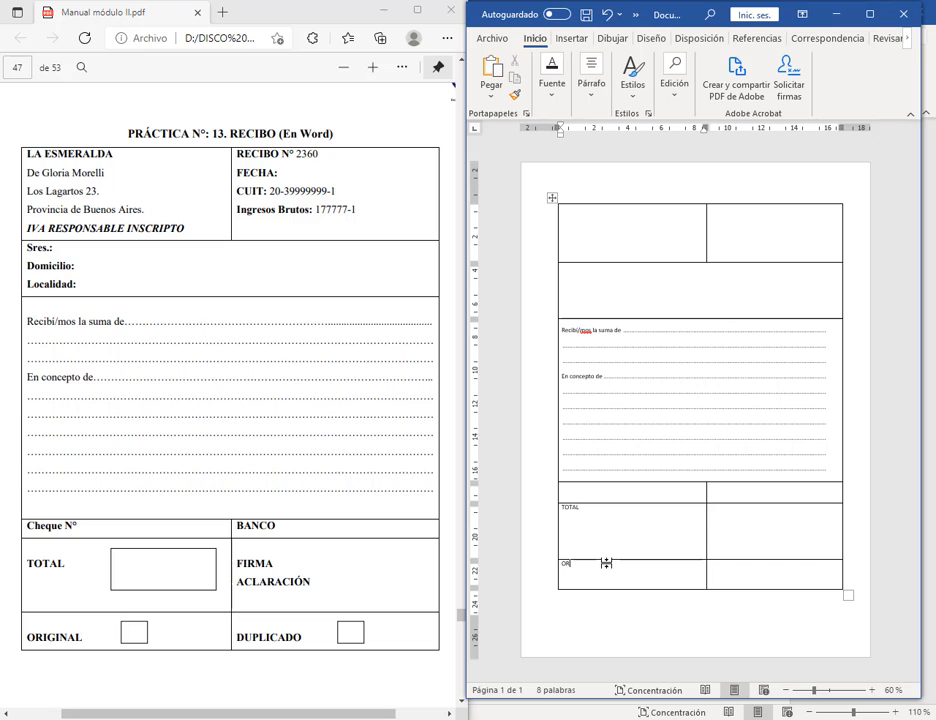
{"action": "type", "text": "ORIGINAL"}
{"action": "key", "text": "Tab"}
{"action": "type", "text": "DUP"}
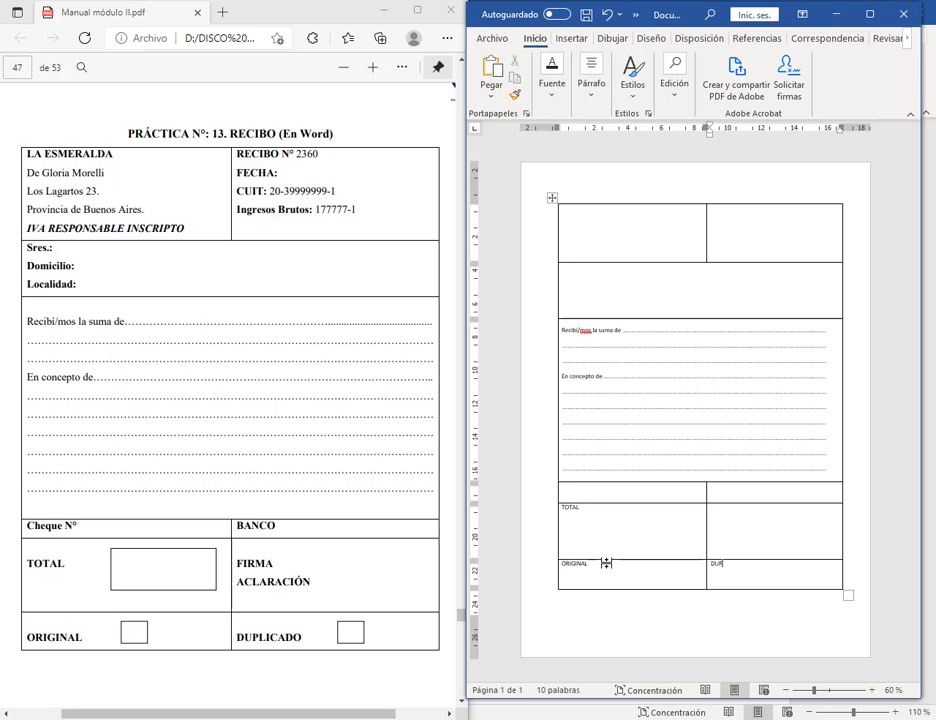
{"action": "type", "text": "LICADO"}
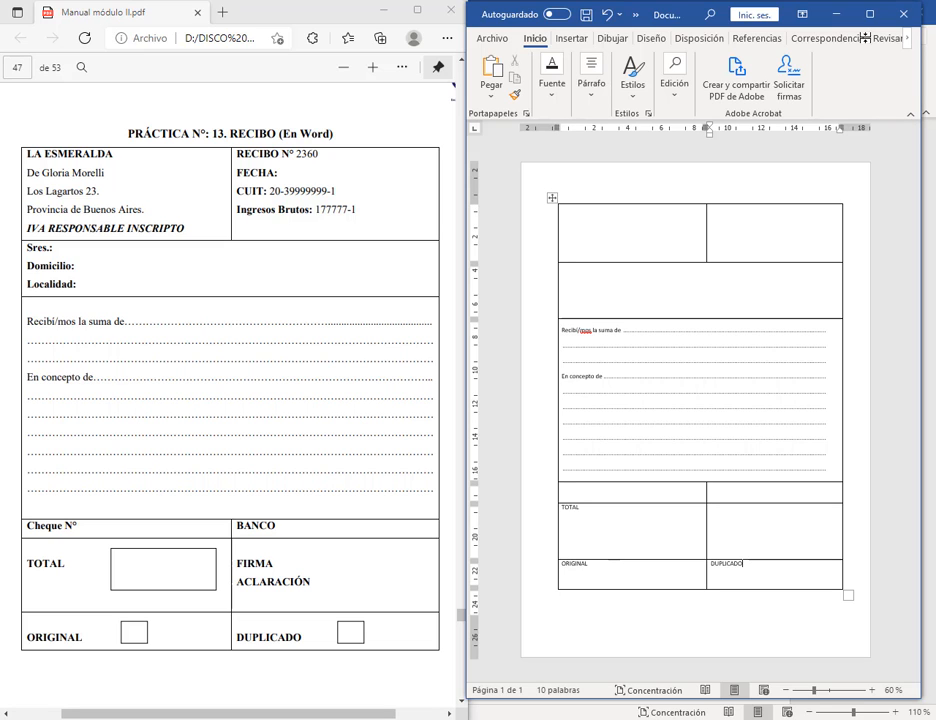
Step: Maximise Word and centre the TOTAL, ORIGINAL and DUPLICADO labels vertically in their cells
{"action": "left_click", "coordinate": [870, 14]}
{"action": "left_click_drag", "start_coordinate": [414, 540], "coordinate": [511, 584]}
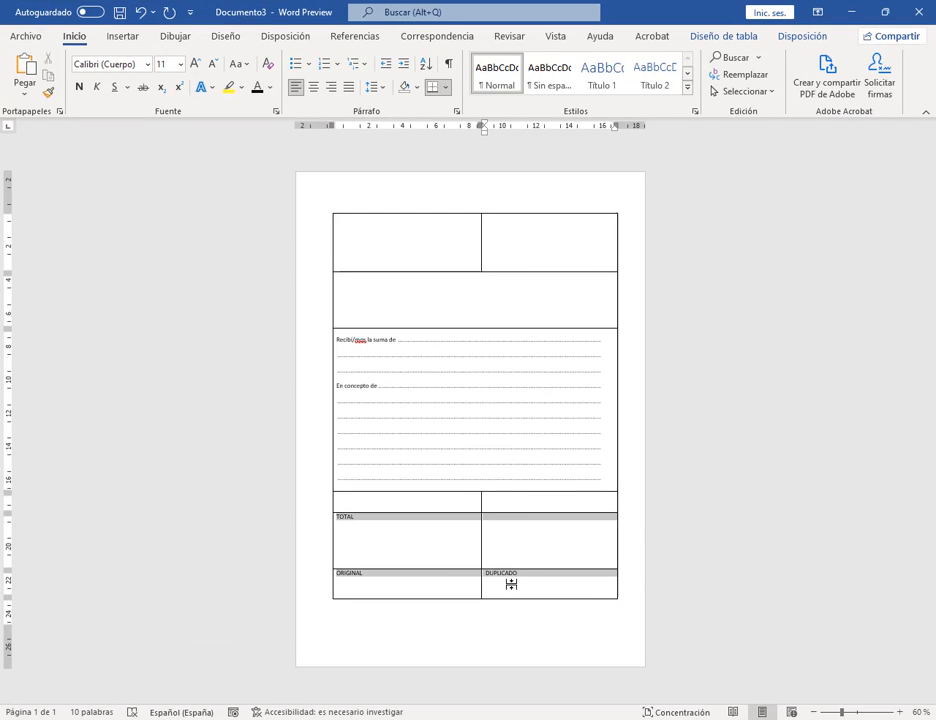
{"action": "left_click", "coordinate": [478, 554]}
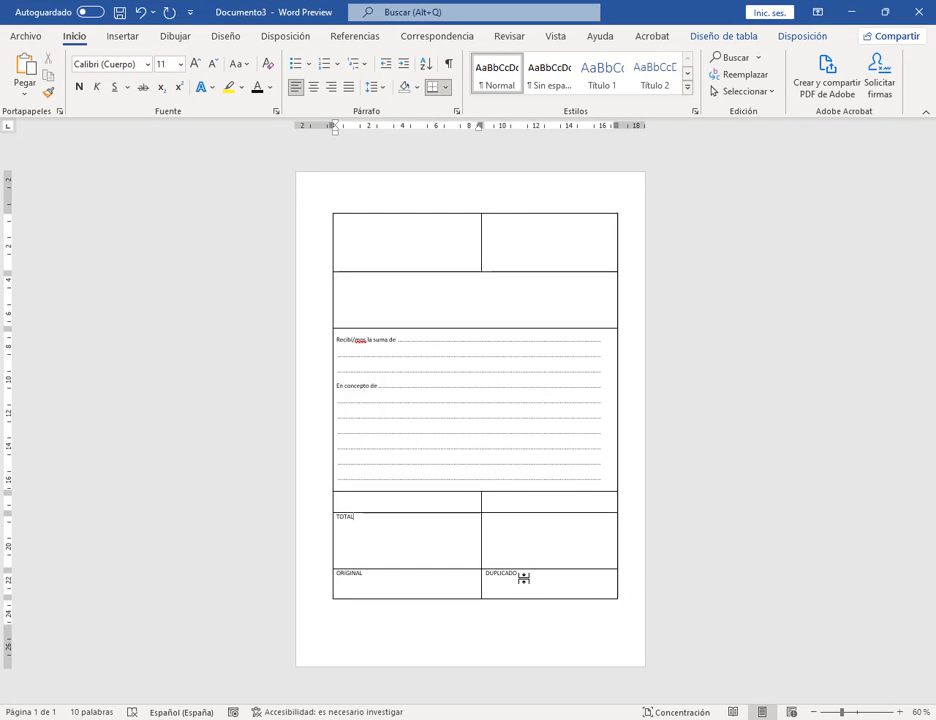
{"action": "left_click", "coordinate": [523, 578], "text": "shift"}
{"action": "left_click", "coordinate": [794, 36]}
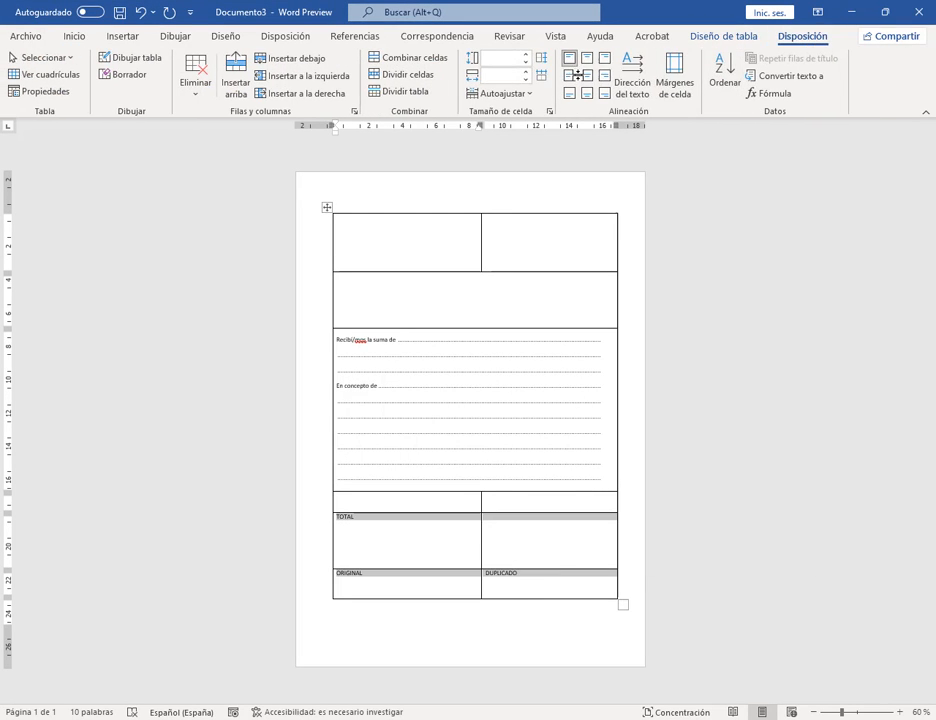
{"action": "left_click", "coordinate": [578, 75]}
{"action": "left_click", "coordinate": [581, 548]}
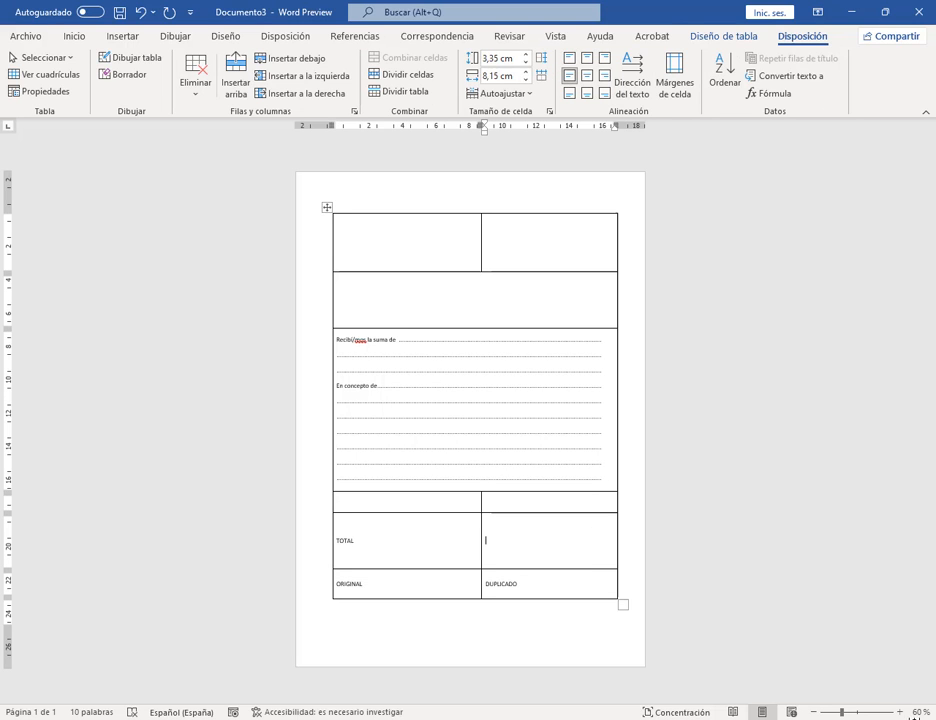
Step: Zoom to 110% and make the TOTAL, ORIGINAL and DUPLICADO labels bold at 14 pt
{"action": "left_click", "coordinate": [900, 712]}
{"action": "left_click", "coordinate": [900, 712]}
{"action": "left_click", "coordinate": [900, 712]}
{"action": "left_click", "coordinate": [900, 712]}
{"action": "left_click", "coordinate": [900, 712]}
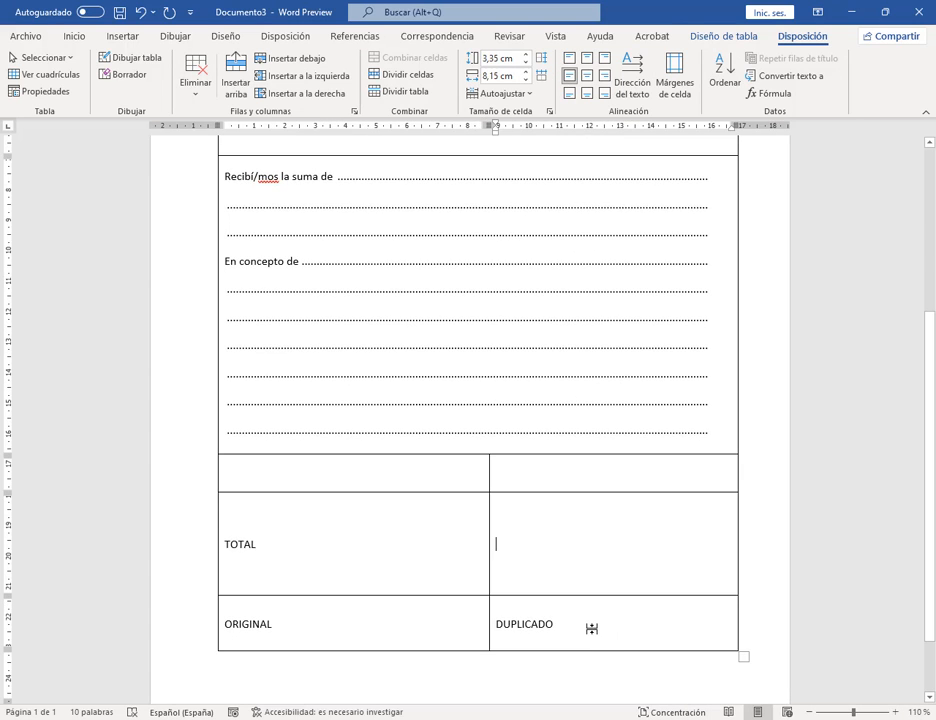
{"action": "left_click_drag", "start_coordinate": [589, 627], "coordinate": [259, 547]}
{"action": "left_click", "coordinate": [76, 37]}
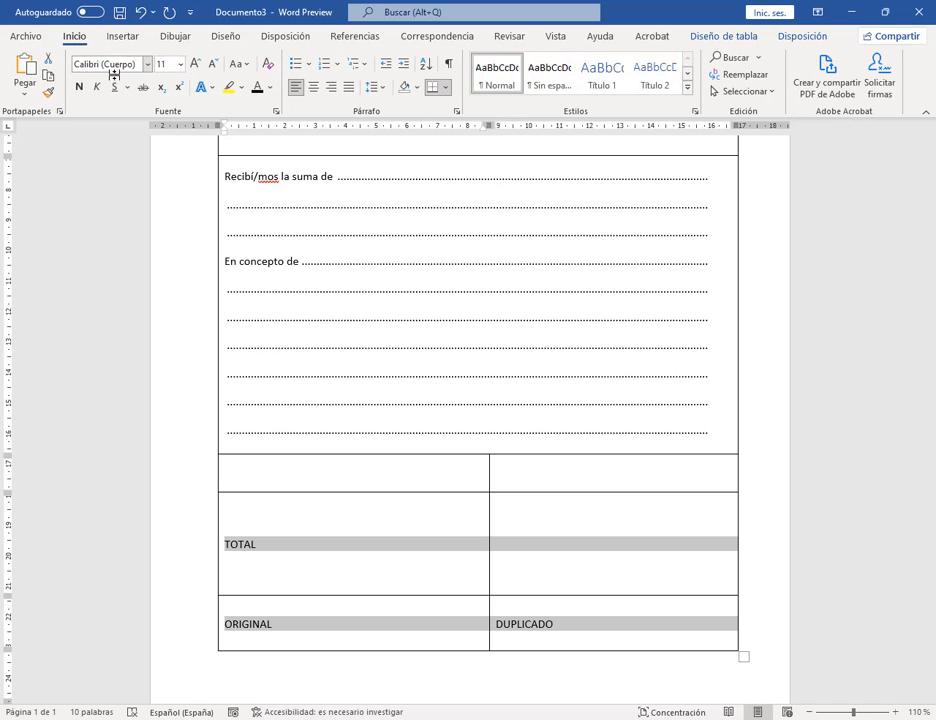
{"action": "key", "text": "ctrl+n"}
{"action": "key", "text": "ctrl+shift+period"}
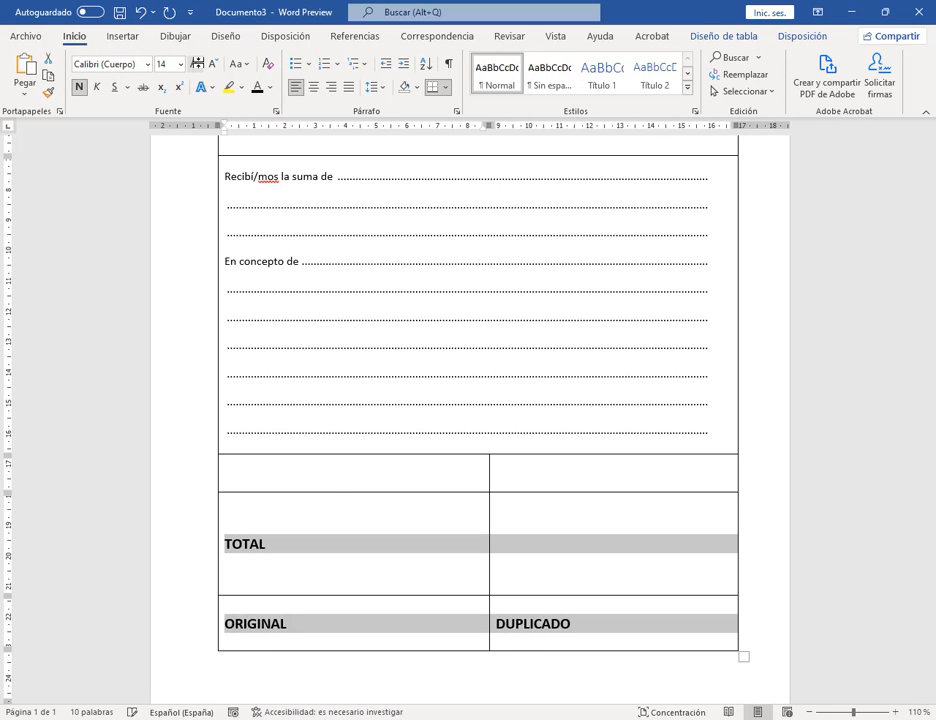
{"action": "left_click", "coordinate": [349, 572]}
{"action": "left_click", "coordinate": [123, 36]}
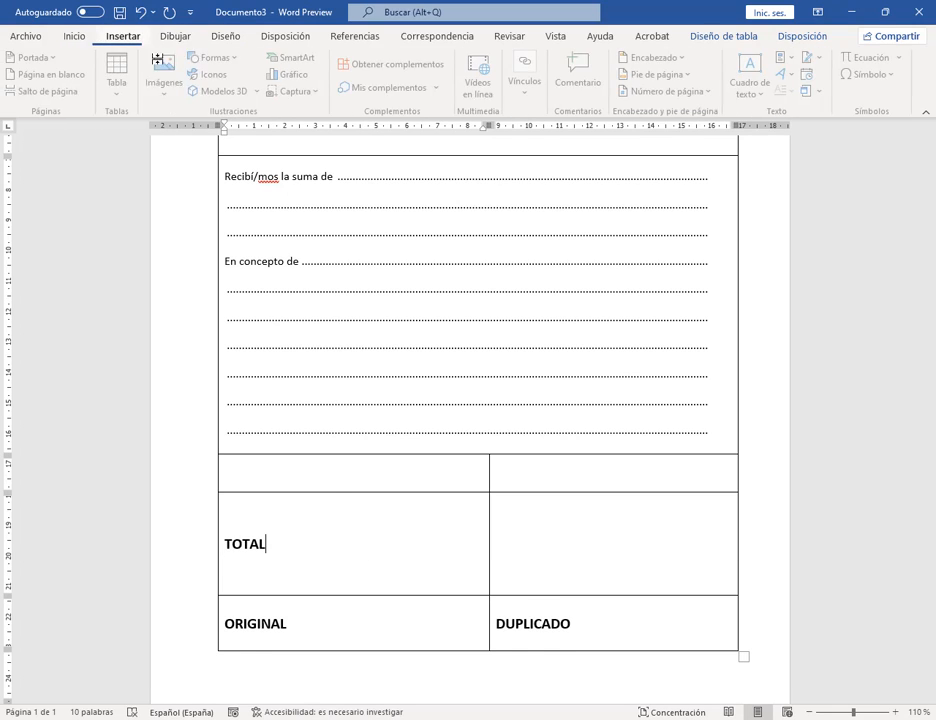
{"action": "left_click", "coordinate": [213, 57]}
{"action": "left_click", "coordinate": [261, 143]}
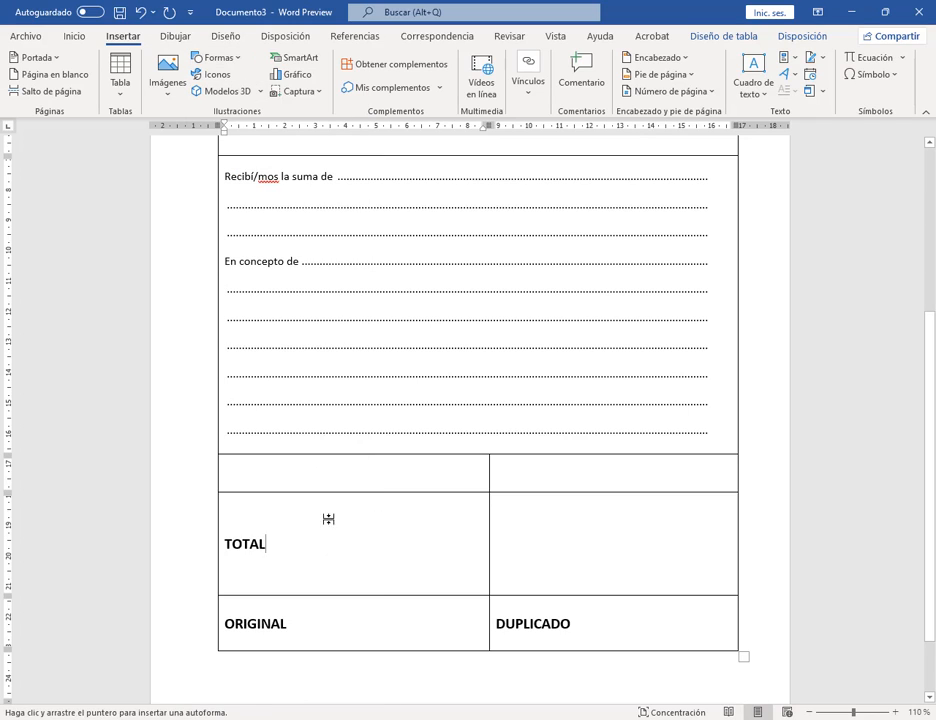
{"action": "left_click_drag", "start_coordinate": [323, 515], "coordinate": [469, 590]}
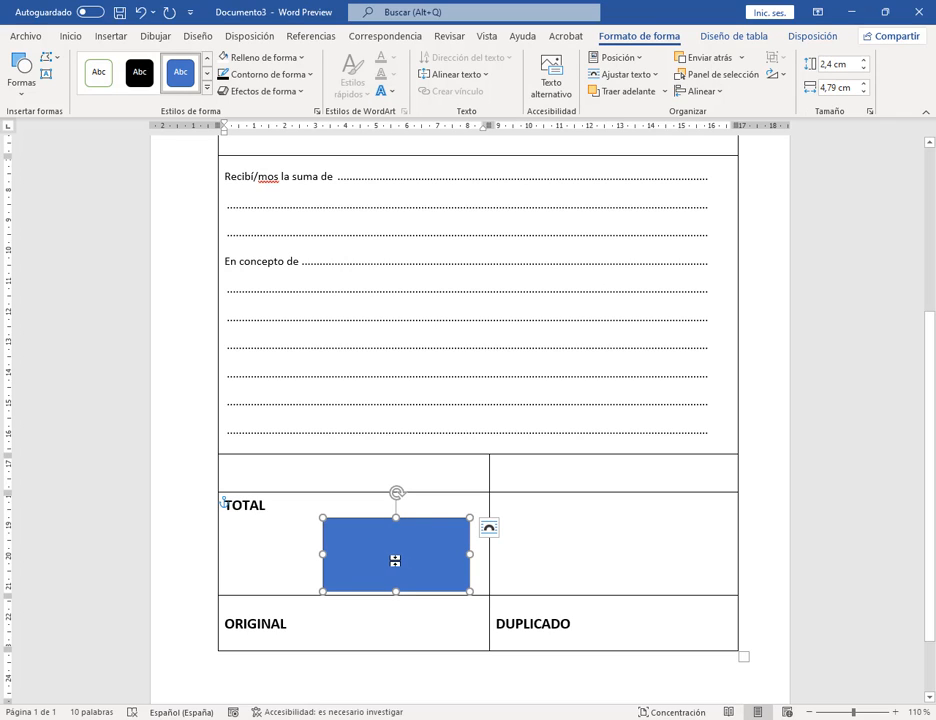
{"action": "mouse_move", "coordinate": [395, 561]}
{"action": "left_mouse_down"}
{"action": "mouse_move", "coordinate": [393, 537]}
{"action": "mouse_move", "coordinate": [401, 547]}
{"action": "mouse_move", "coordinate": [388, 551]}
{"action": "mouse_move", "coordinate": [392, 538]}
{"action": "left_mouse_up"}
{"action": "left_click", "coordinate": [645, 73]}
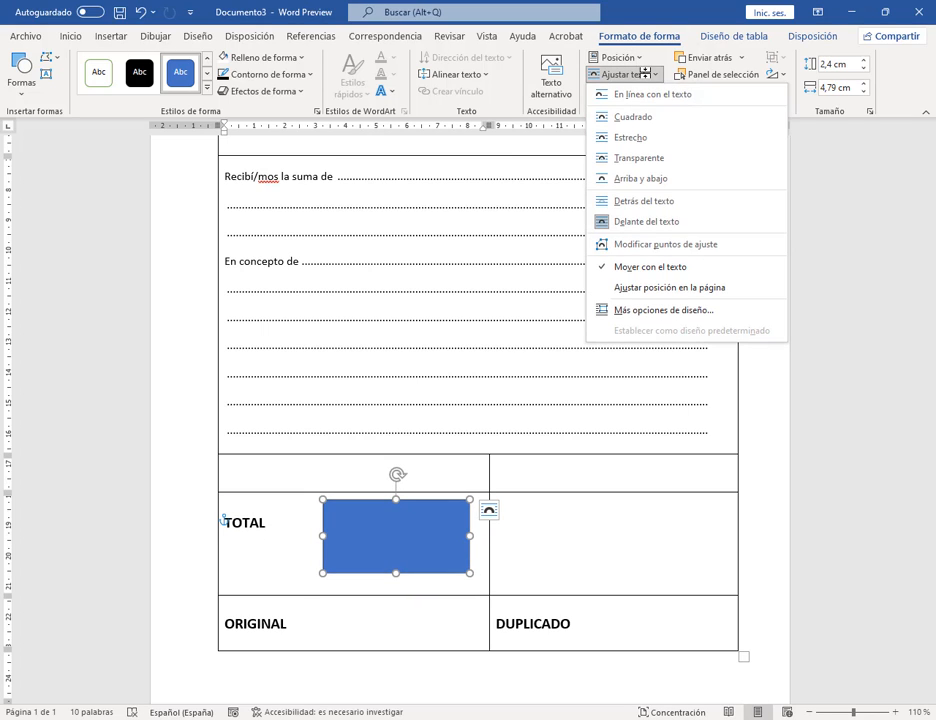
{"action": "left_click", "coordinate": [652, 219]}
{"action": "left_click_drag", "start_coordinate": [380, 545], "coordinate": [409, 548]}
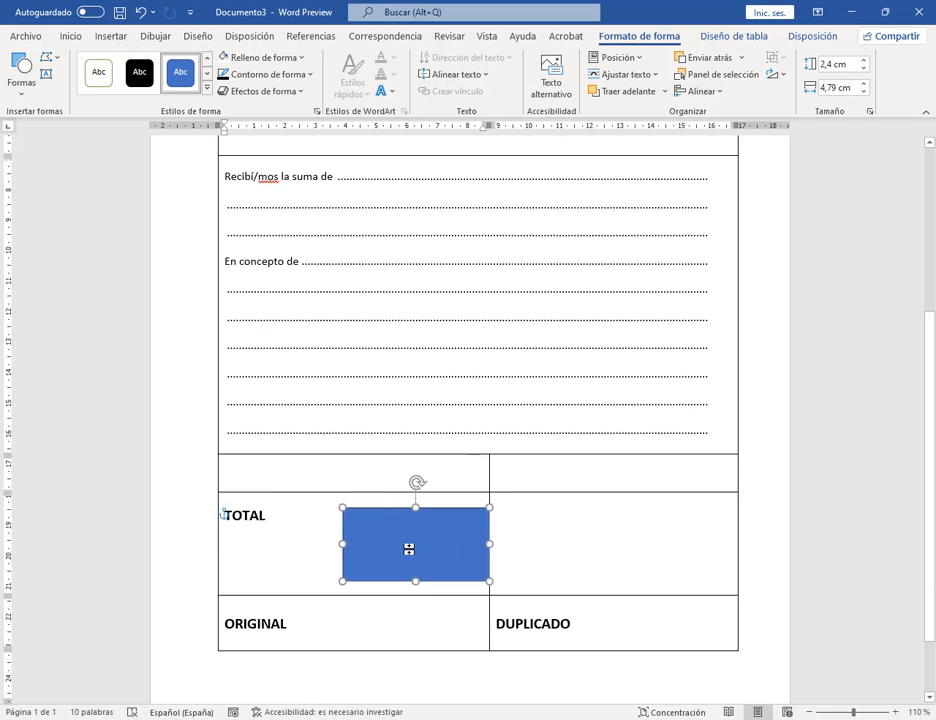
{"action": "key", "text": "Delete"}
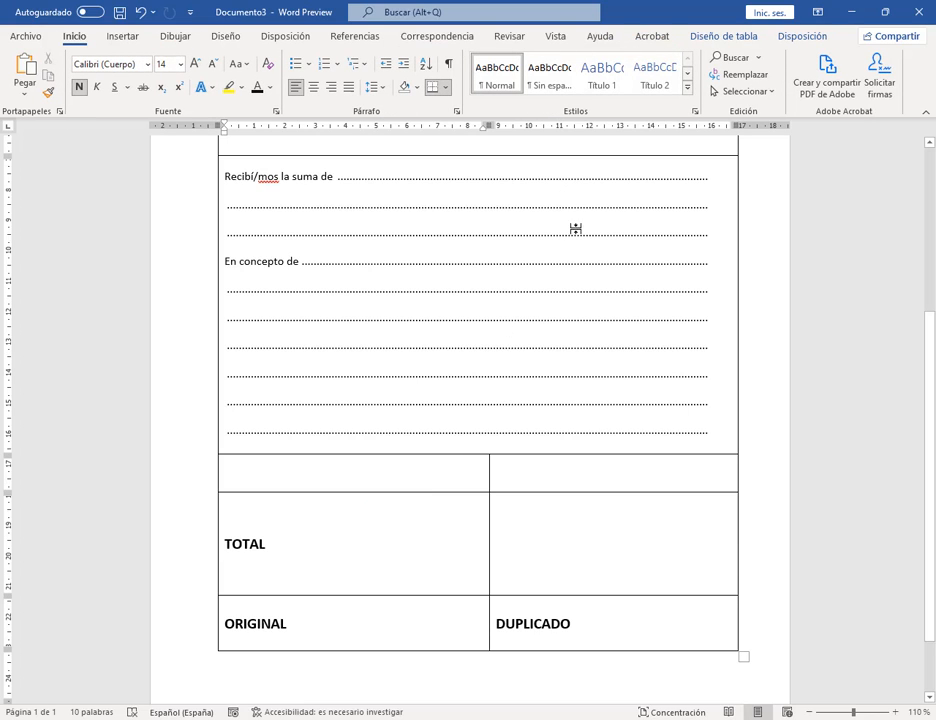
Step: Split the TOTAL and ORIGINAL cells into two columns, moving ORIGINAL back to the left
{"action": "left_click", "coordinate": [393, 557]}
{"action": "left_click_drag", "start_coordinate": [397, 564], "coordinate": [397, 621]}
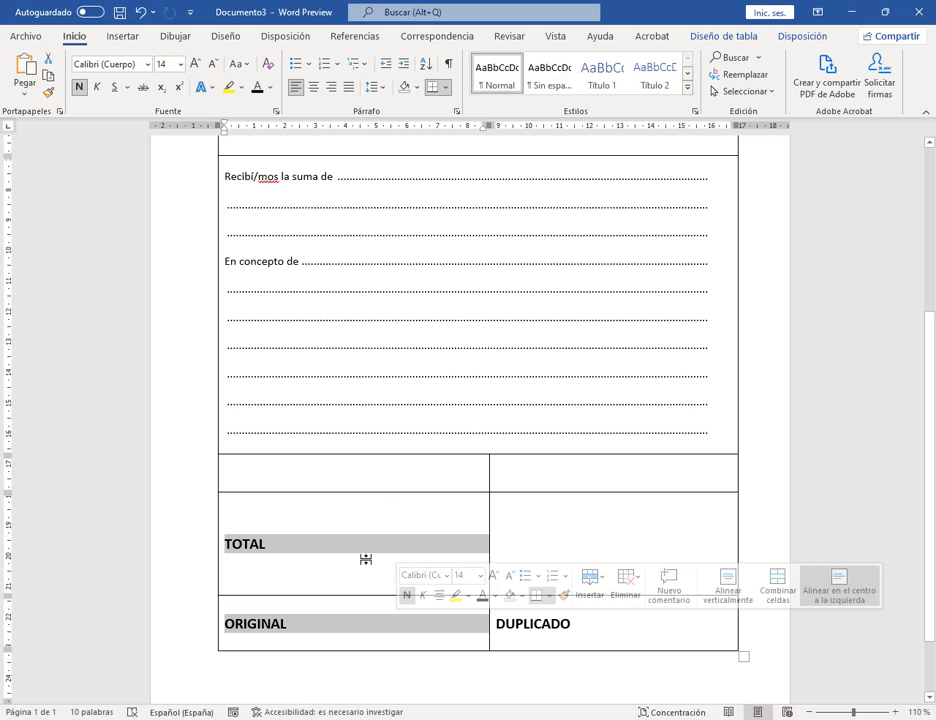
{"action": "left_click", "coordinate": [795, 35]}
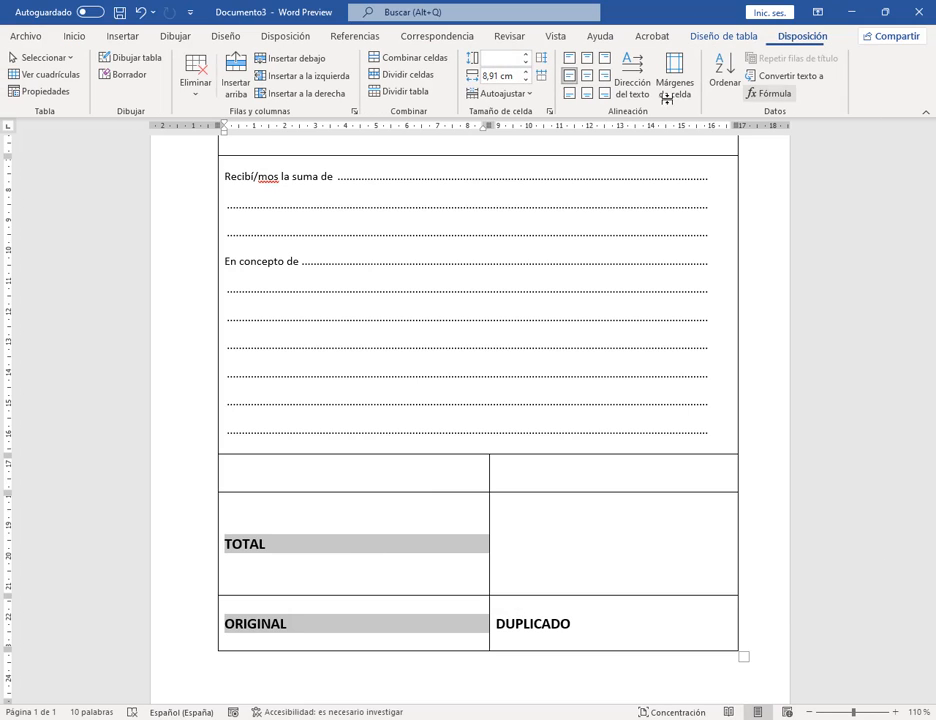
{"action": "left_click", "coordinate": [407, 74]}
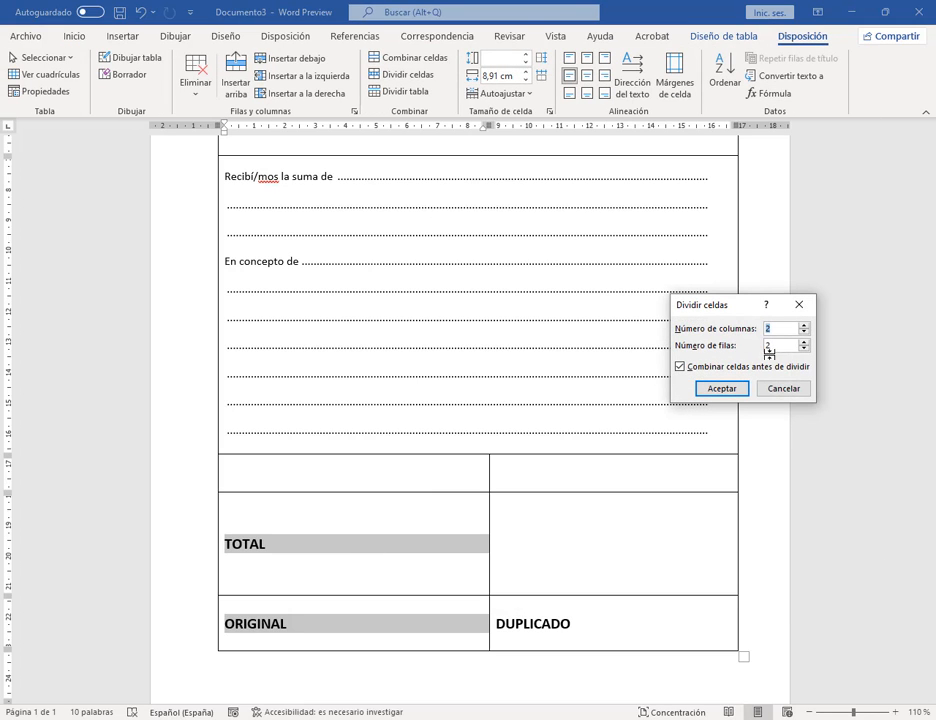
{"action": "left_click", "coordinate": [717, 388]}
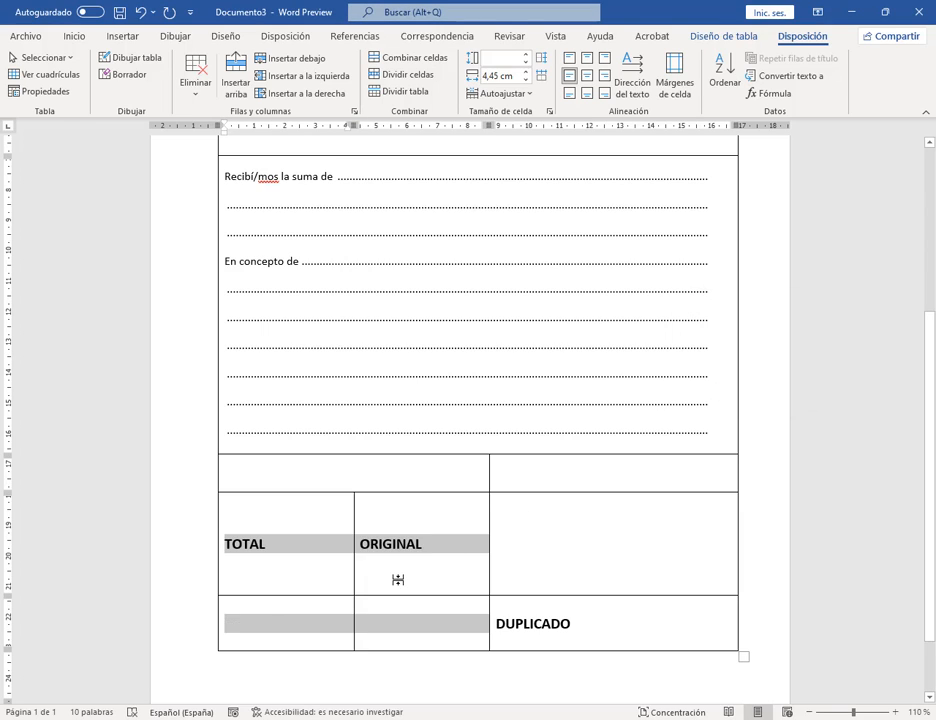
{"action": "left_click", "coordinate": [396, 548]}
{"action": "double_click", "coordinate": [396, 544]}
{"action": "left_click_drag", "start_coordinate": [391, 545], "coordinate": [245, 630]}
Step: Split the DUPLICADO cell into two columns
{"action": "left_click", "coordinate": [675, 622]}
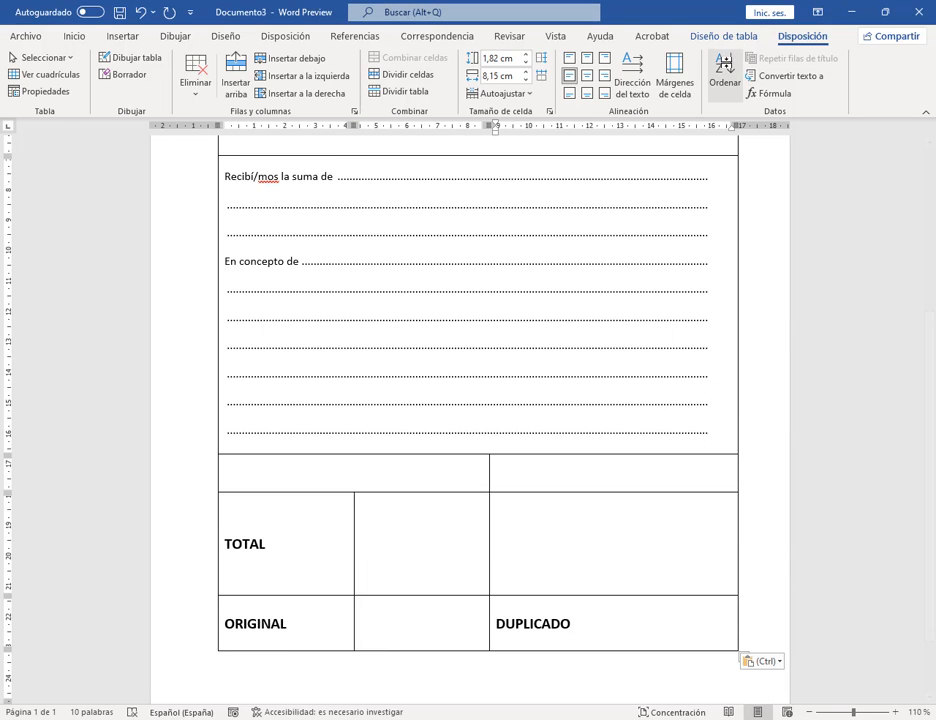
{"action": "left_click", "coordinate": [420, 77]}
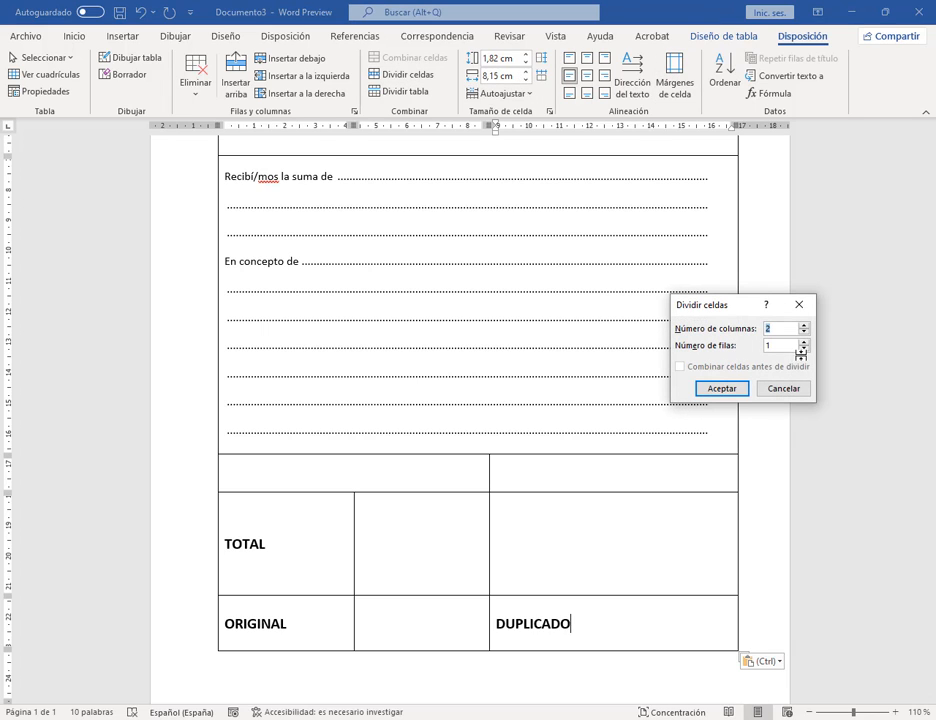
{"action": "left_click", "coordinate": [722, 388]}
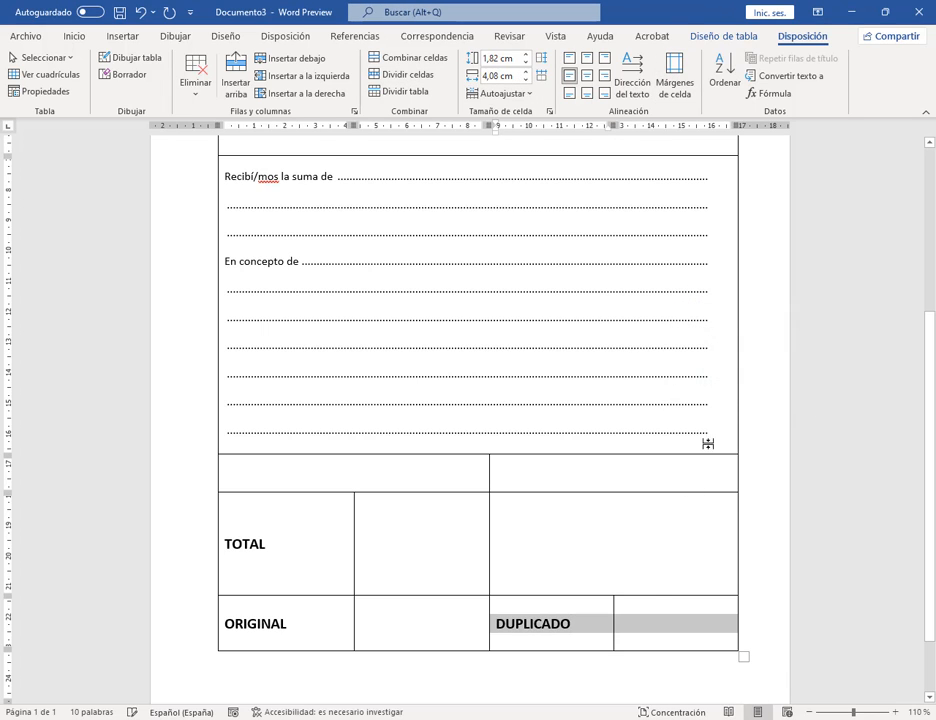
{"action": "left_click", "coordinate": [650, 621]}
{"action": "left_click", "coordinate": [133, 33]}
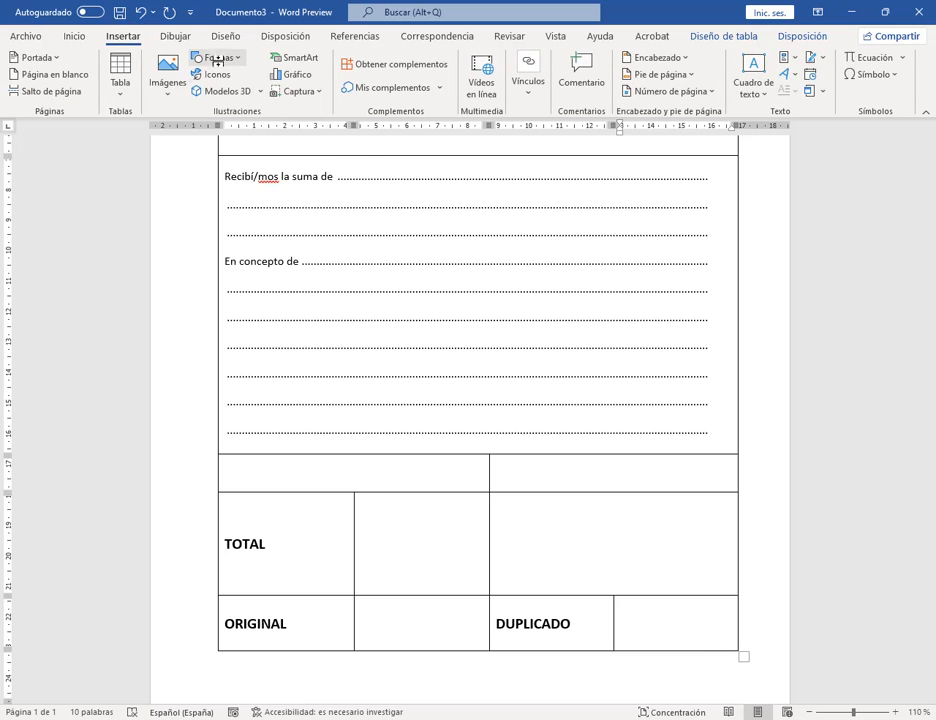
Step: Draw a rectangle in the cell beside TOTAL and narrow the TOTAL column
{"action": "left_click", "coordinate": [213, 57]}
{"action": "left_click", "coordinate": [194, 150]}
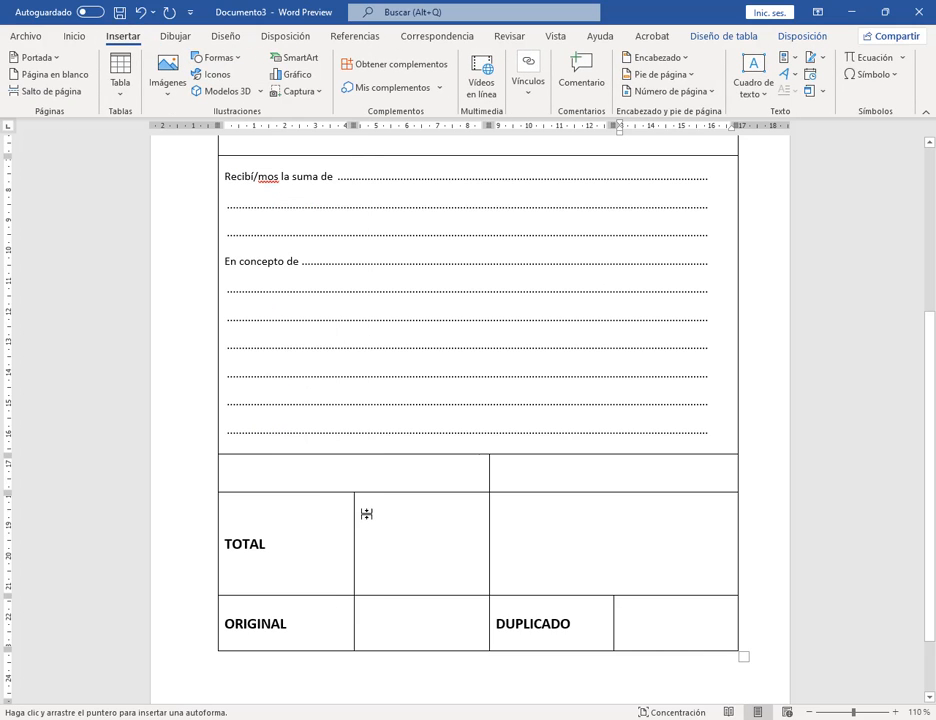
{"action": "left_click_drag", "start_coordinate": [361, 521], "coordinate": [479, 591]}
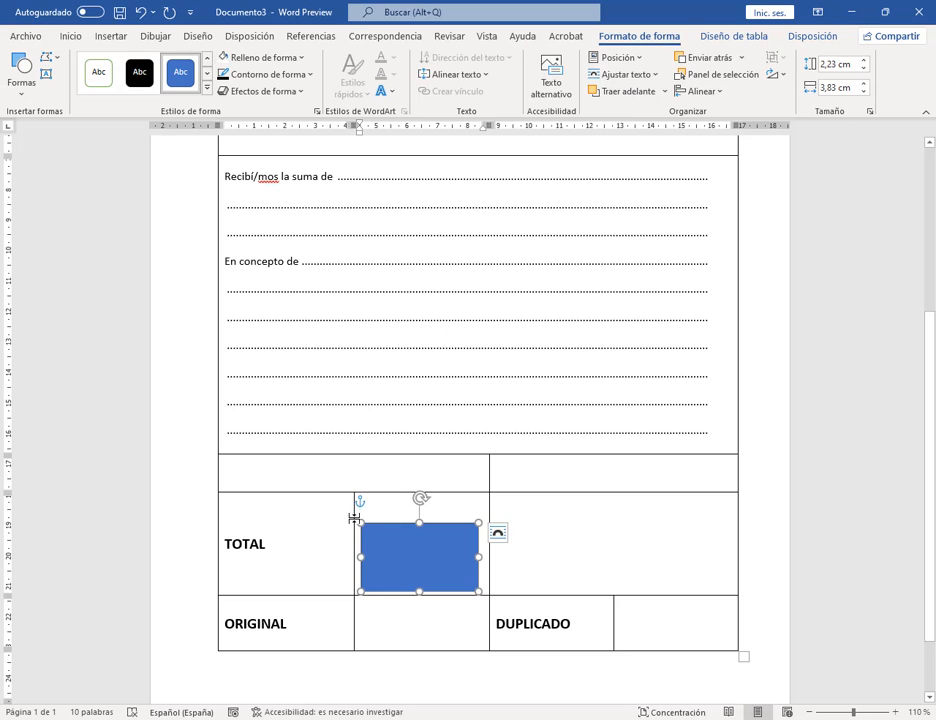
{"action": "left_click_drag", "start_coordinate": [352, 518], "coordinate": [309, 526]}
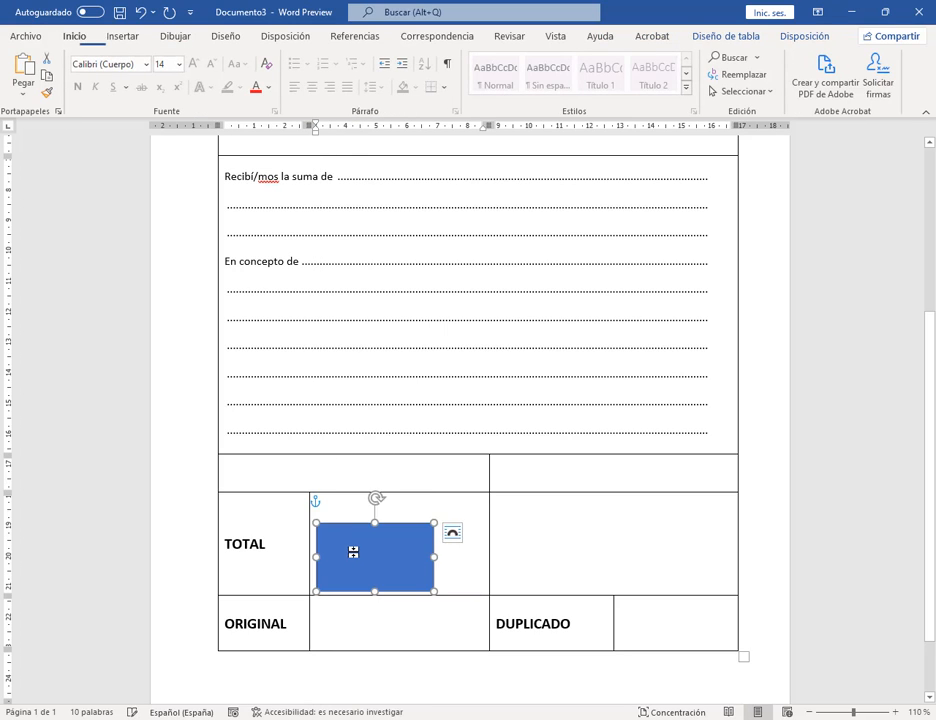
{"action": "mouse_move", "coordinate": [375, 541]}
{"action": "left_mouse_down"}
{"action": "mouse_move", "coordinate": [368, 546]}
{"action": "mouse_move", "coordinate": [381, 551]}
{"action": "left_mouse_up"}
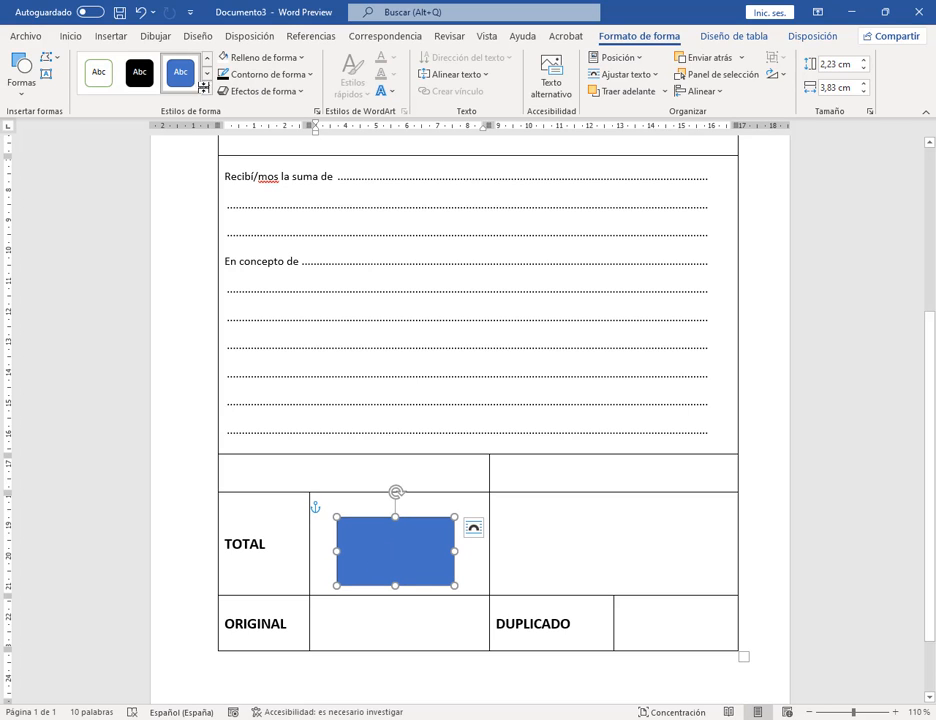
Step: Draw a small square beside ORIGINAL and paste a copy beside DUPLICADO
{"action": "left_click", "coordinate": [112, 36]}
{"action": "left_click", "coordinate": [210, 57]}
{"action": "left_click", "coordinate": [240, 93]}
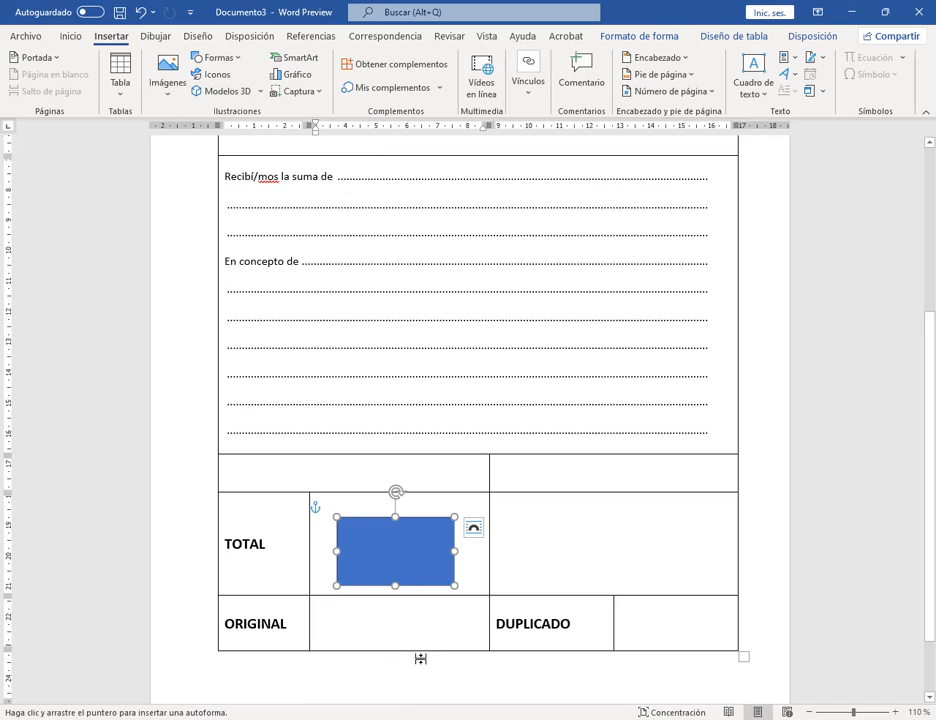
{"action": "mouse_move", "coordinate": [375, 609]}
{"action": "left_mouse_down"}
{"action": "mouse_move", "coordinate": [414, 643]}
{"action": "mouse_move", "coordinate": [396, 632]}
{"action": "left_mouse_up"}
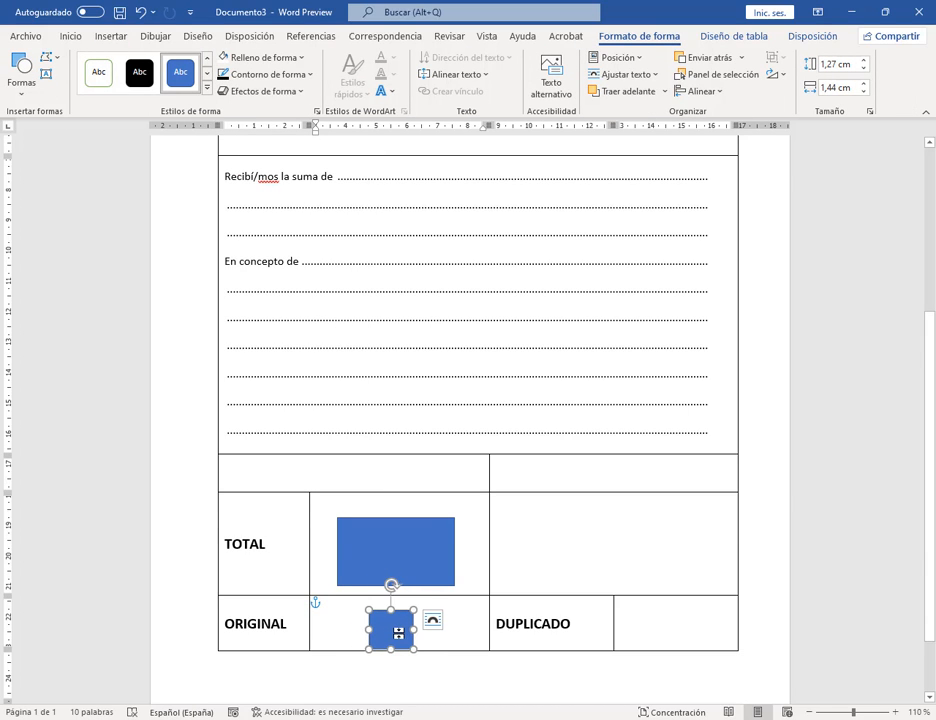
{"action": "left_click", "coordinate": [667, 622]}
{"action": "key", "text": "ctrl+v"}
{"action": "left_click_drag", "start_coordinate": [637, 634], "coordinate": [656, 625]}
Step: Remove the vertical border between TOTAL and its rectangle cell
{"action": "left_click", "coordinate": [502, 543]}
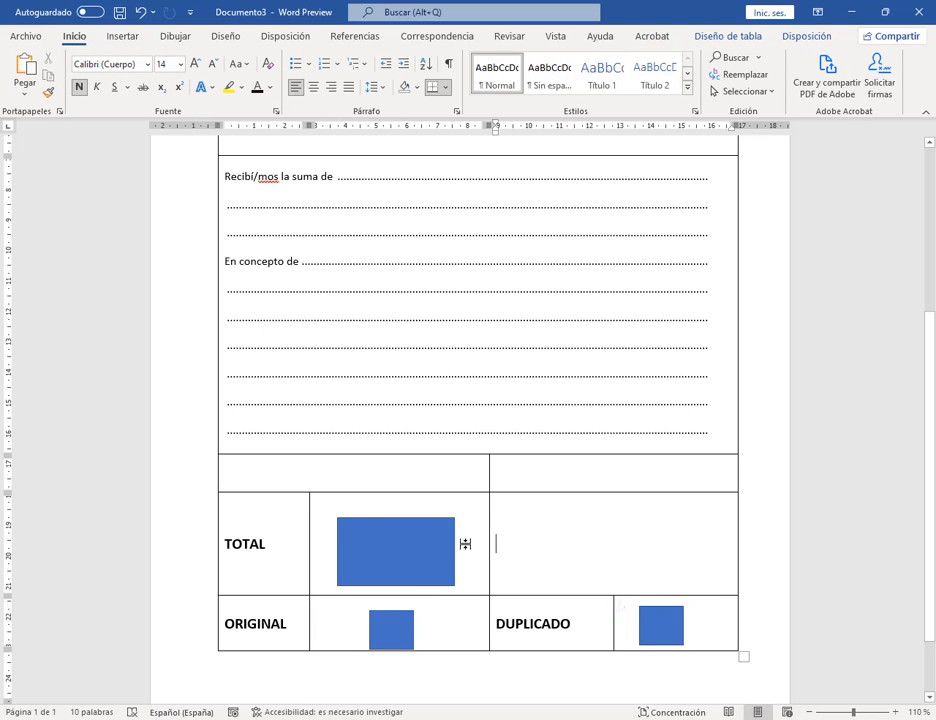
{"action": "mouse_move", "coordinate": [300, 545]}
{"action": "left_mouse_down"}
{"action": "mouse_move", "coordinate": [324, 547]}
{"action": "mouse_move", "coordinate": [308, 548]}
{"action": "mouse_move", "coordinate": [315, 543]}
{"action": "left_mouse_up"}
{"action": "left_click", "coordinate": [318, 547]}
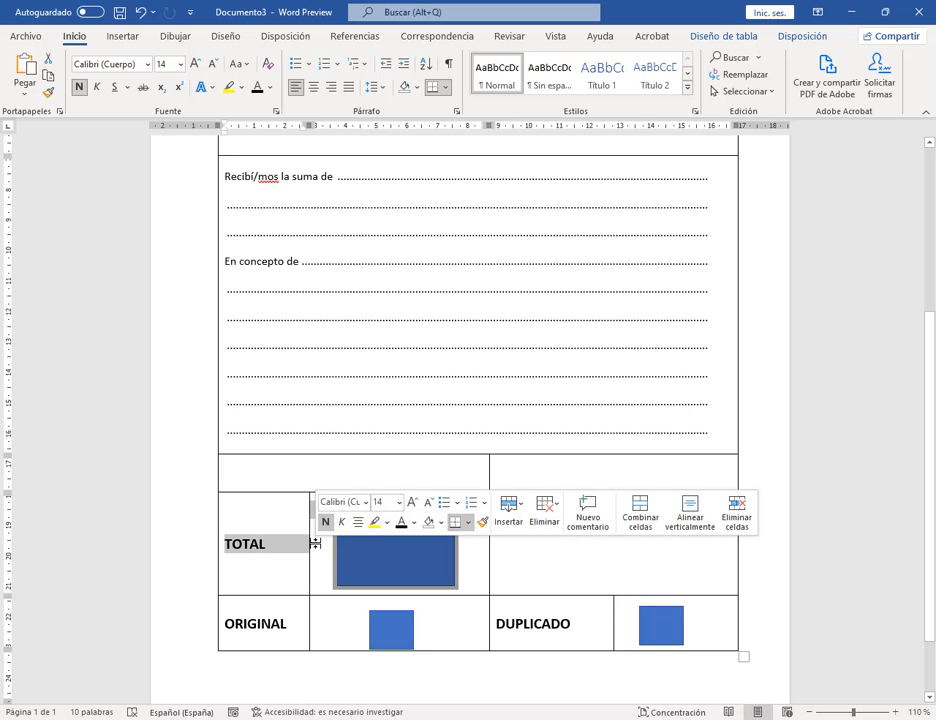
{"action": "left_click", "coordinate": [755, 36]}
{"action": "left_click", "coordinate": [818, 93]}
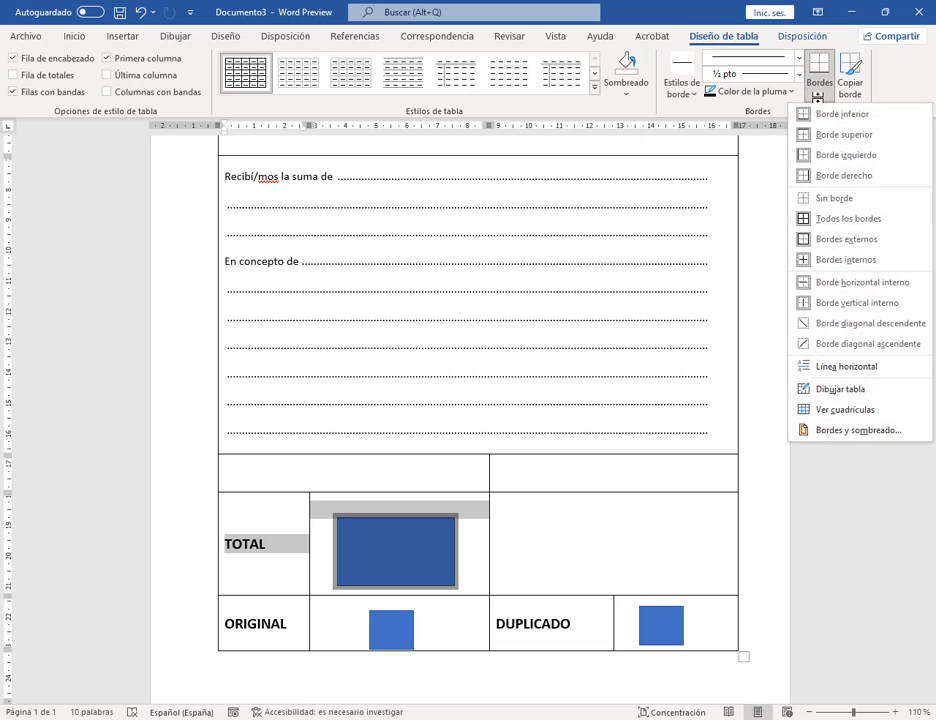
{"action": "left_click", "coordinate": [836, 431]}
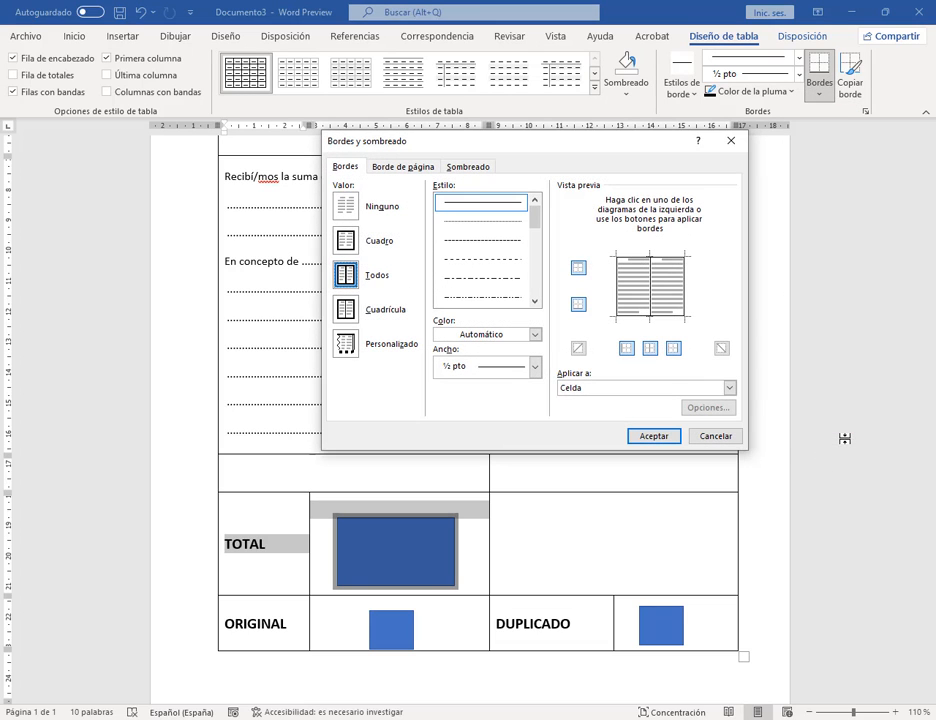
{"action": "left_click", "coordinate": [648, 265]}
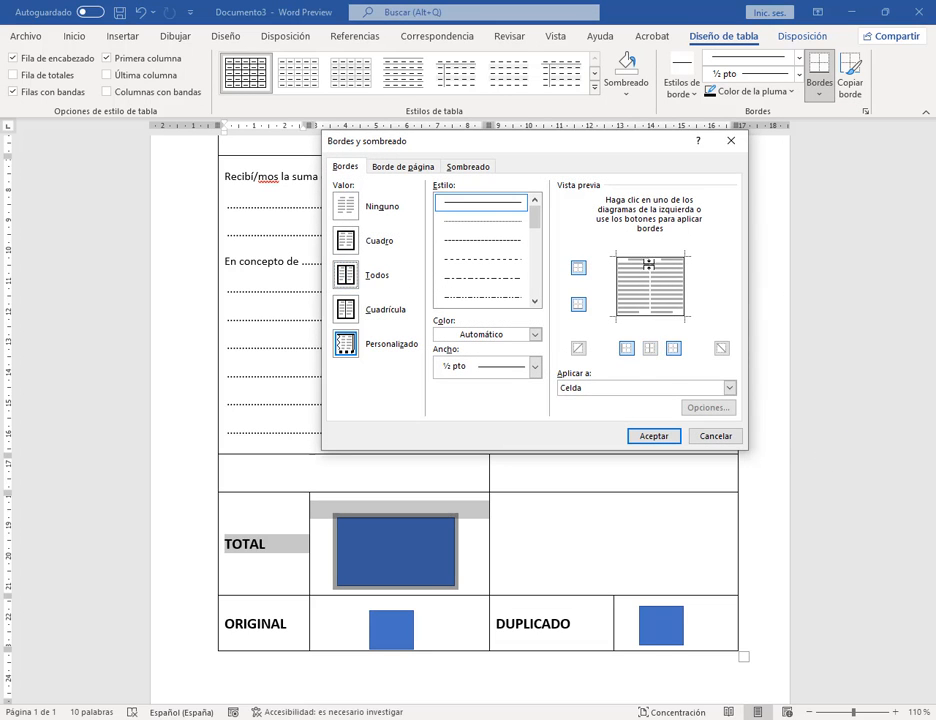
{"action": "left_click", "coordinate": [652, 436]}
{"action": "left_click", "coordinate": [517, 545]}
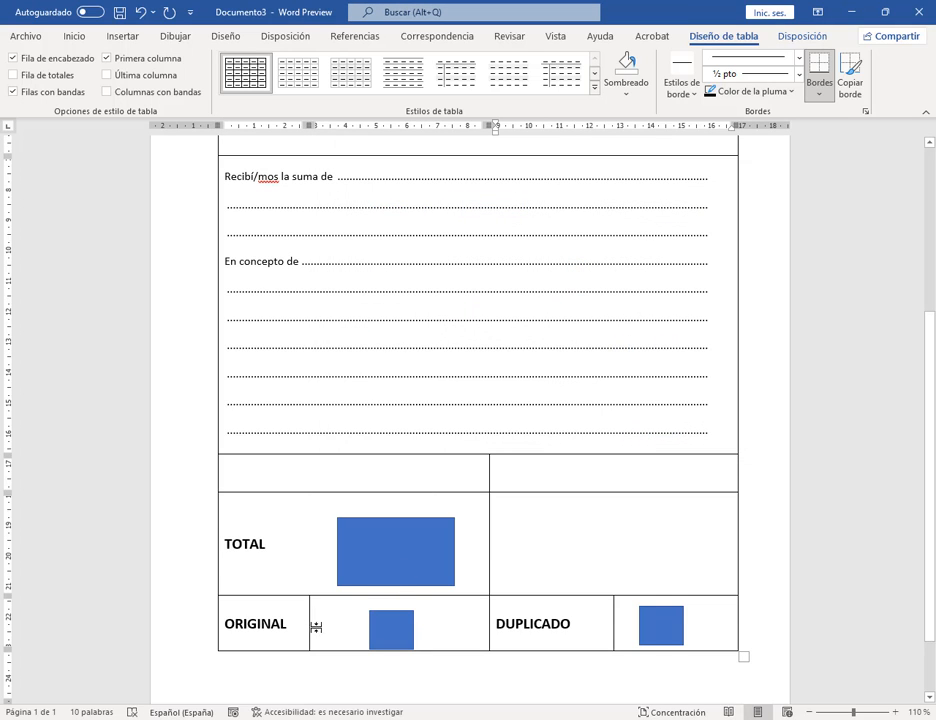
Step: Remove the vertical border between ORIGINAL and its square cell
{"action": "left_click_drag", "start_coordinate": [319, 632], "coordinate": [301, 631]}
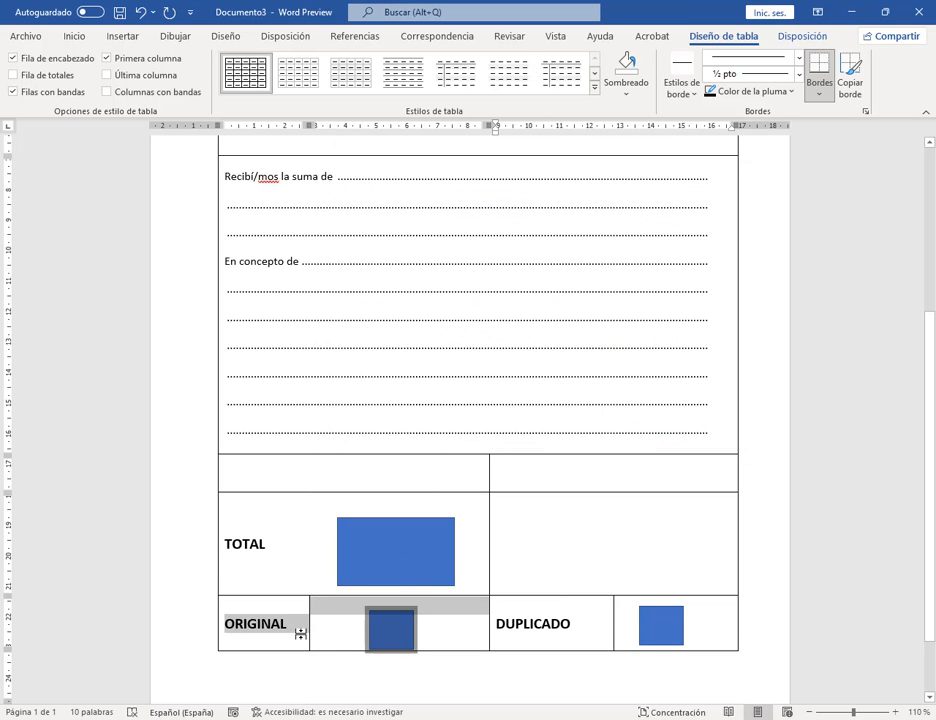
{"action": "left_click", "coordinate": [819, 94]}
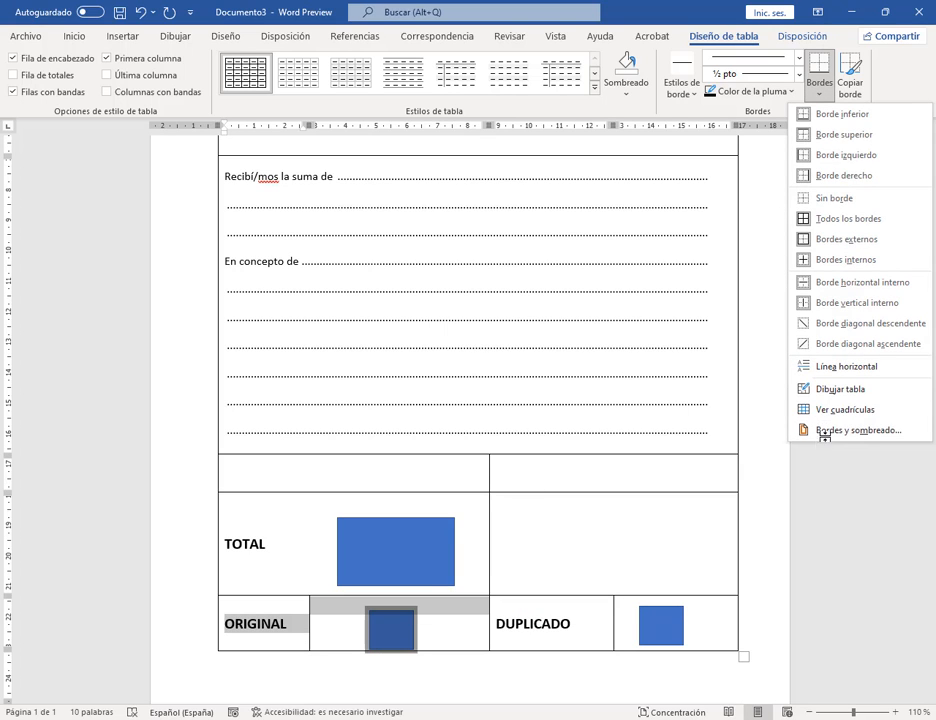
{"action": "left_click", "coordinate": [827, 430]}
{"action": "left_click", "coordinate": [647, 281]}
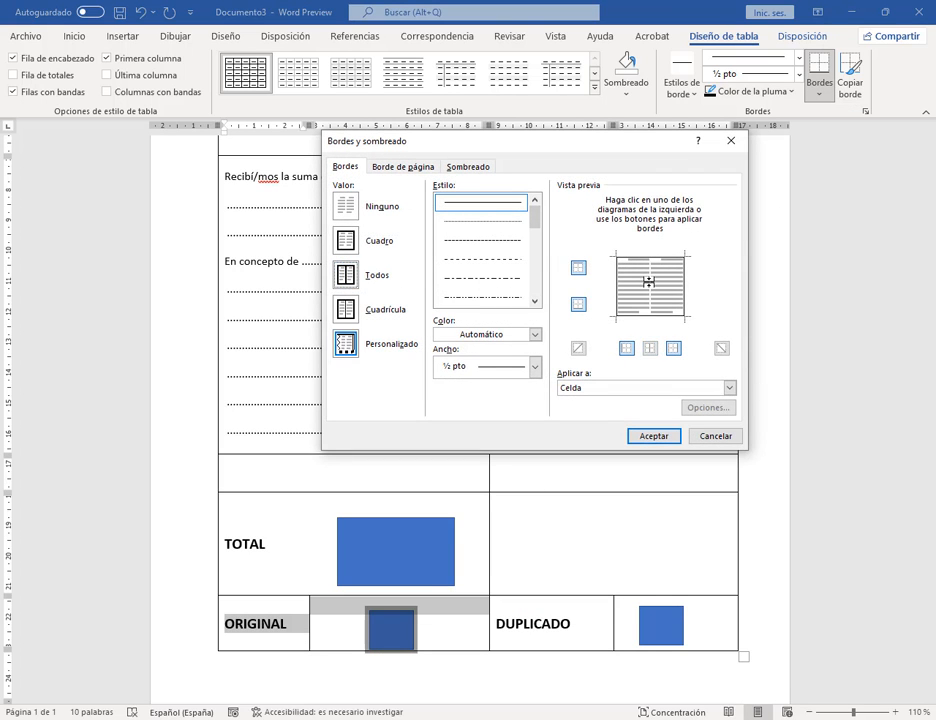
{"action": "left_click", "coordinate": [654, 436]}
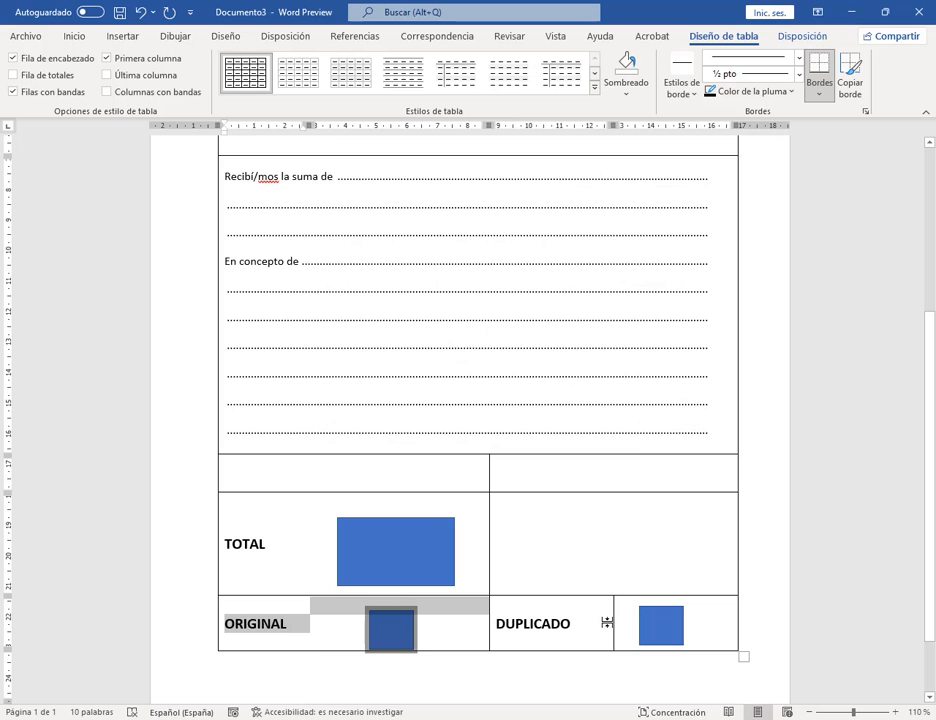
Step: Remove the border between DUPLICADO and its square, then shrink Word to show the PDF
{"action": "left_click_drag", "start_coordinate": [607, 622], "coordinate": [618, 614]}
{"action": "left_click", "coordinate": [819, 80]}
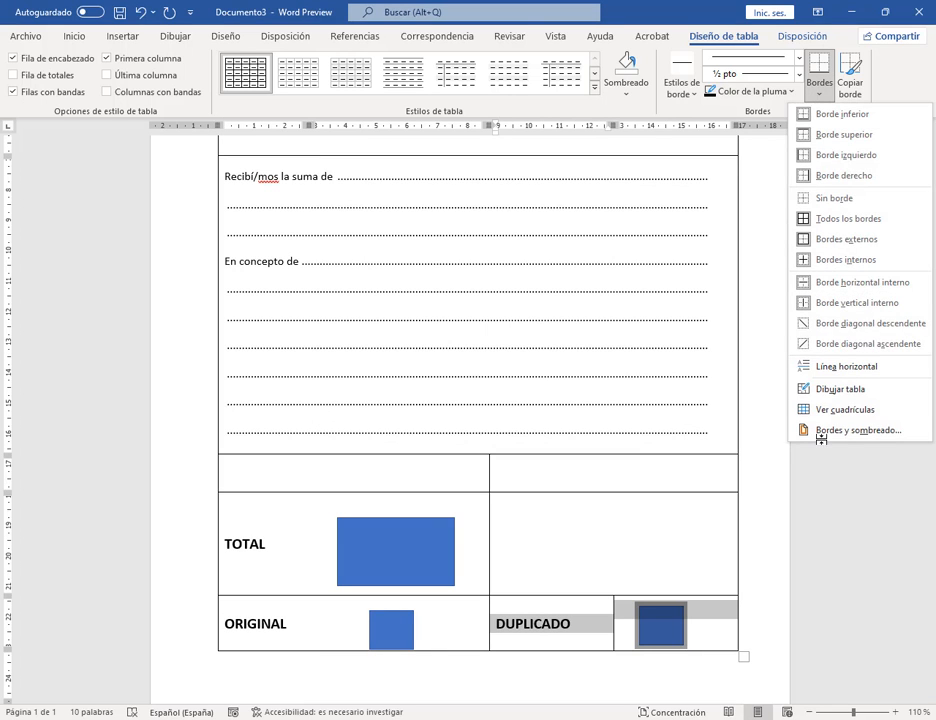
{"action": "left_click", "coordinate": [818, 431]}
{"action": "left_click", "coordinate": [650, 288]}
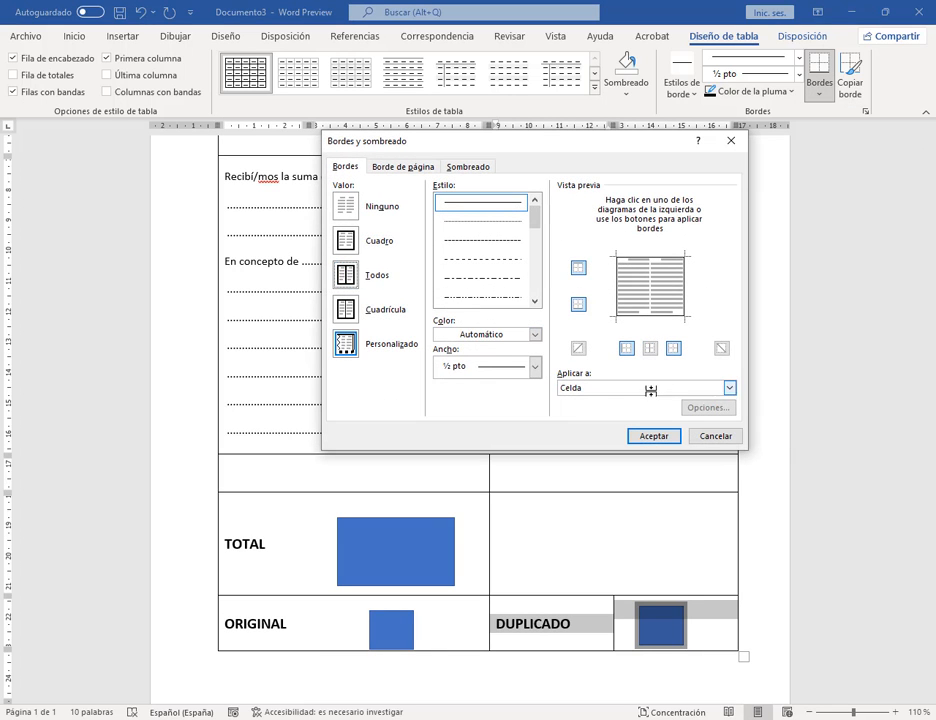
{"action": "left_click", "coordinate": [654, 436]}
{"action": "left_click", "coordinate": [819, 496]}
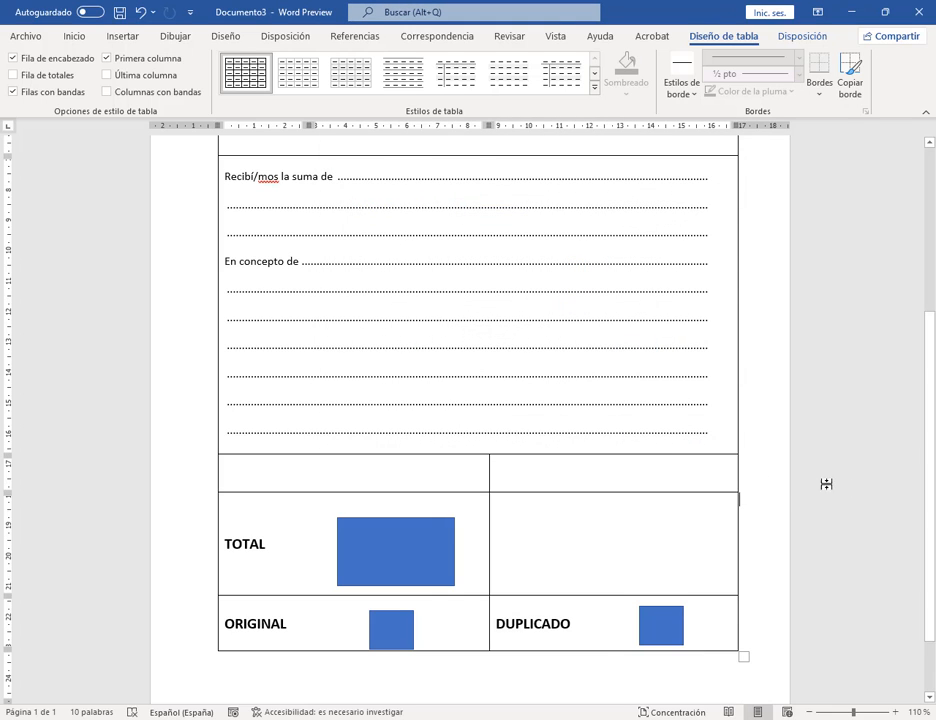
{"action": "left_click", "coordinate": [403, 622]}
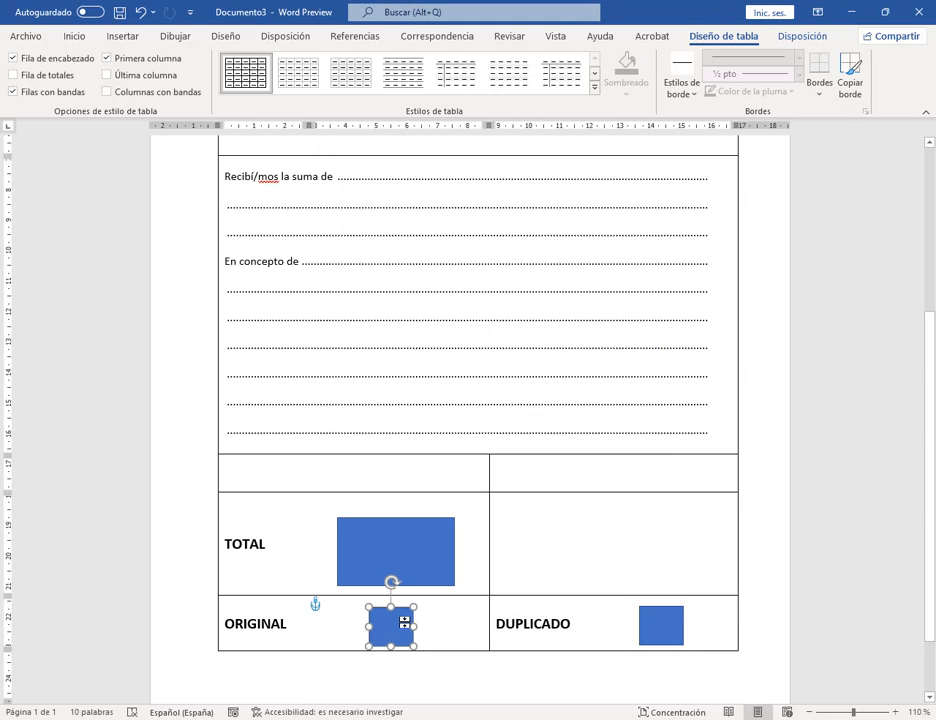
{"action": "left_click", "coordinate": [836, 508]}
{"action": "scroll", "coordinate": [793, 436], "scroll_direction": "up", "scroll_amount": 3}
{"action": "scroll", "coordinate": [793, 436], "scroll_direction": "down", "scroll_amount": 3}
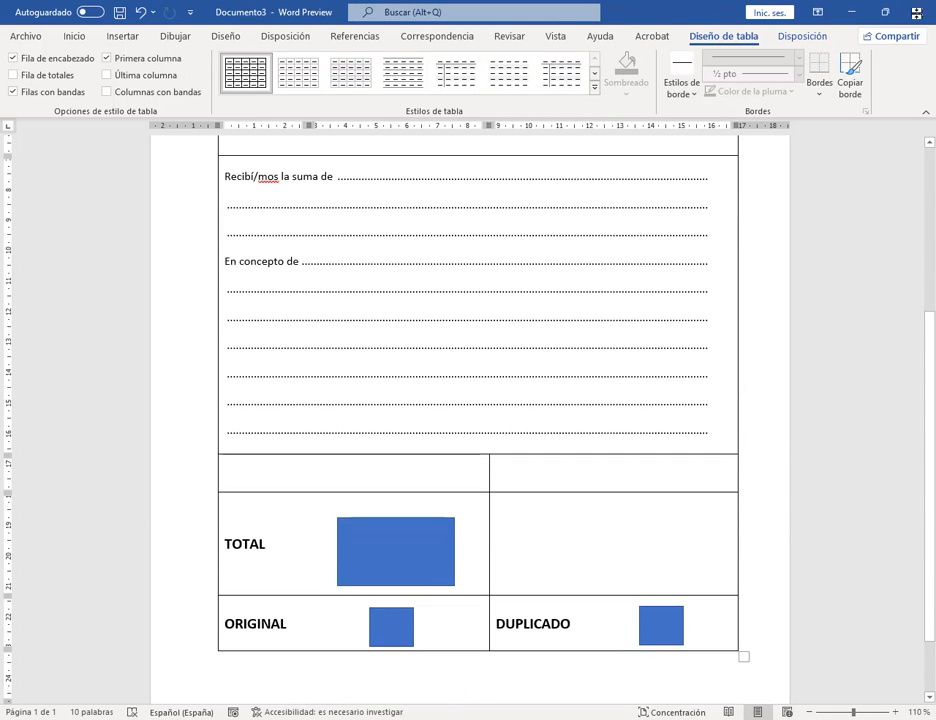
{"action": "left_click_drag", "start_coordinate": [291, 8], "coordinate": [706, 8]}
Step: Zoom out and make the TOTAL rectangle shorter, centred within its cell
{"action": "scroll", "coordinate": [780, 602], "scroll_direction": "up", "scroll_amount": 2}
{"action": "scroll", "coordinate": [780, 602], "scroll_direction": "up", "scroll_amount": 1}
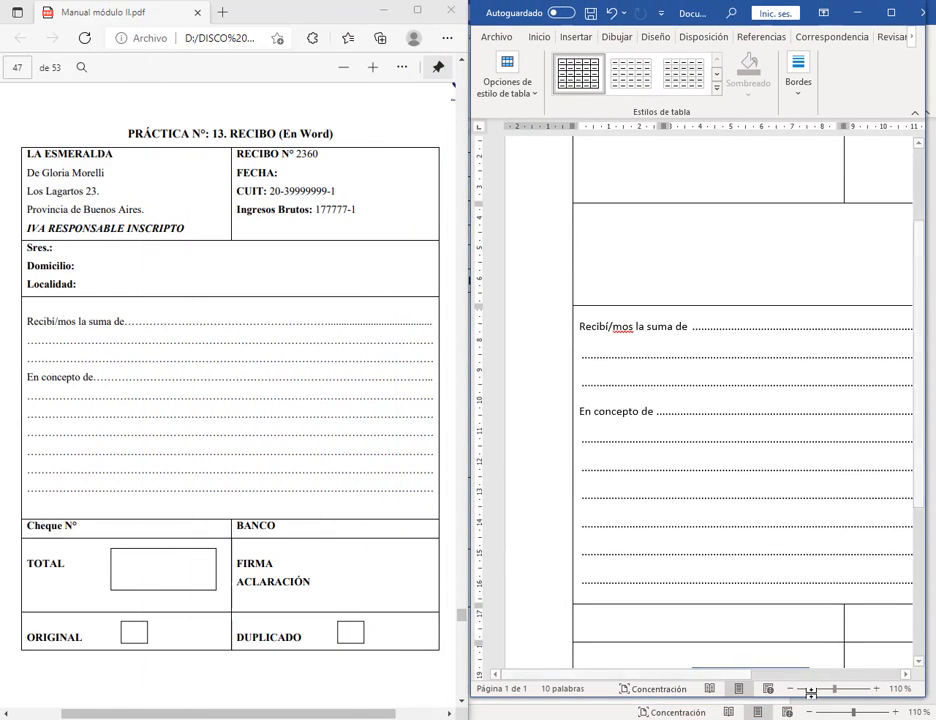
{"action": "left_click", "coordinate": [791, 688]}
{"action": "left_click", "coordinate": [791, 688]}
{"action": "left_click", "coordinate": [791, 688]}
{"action": "left_click_drag", "start_coordinate": [691, 559], "coordinate": [726, 562]}
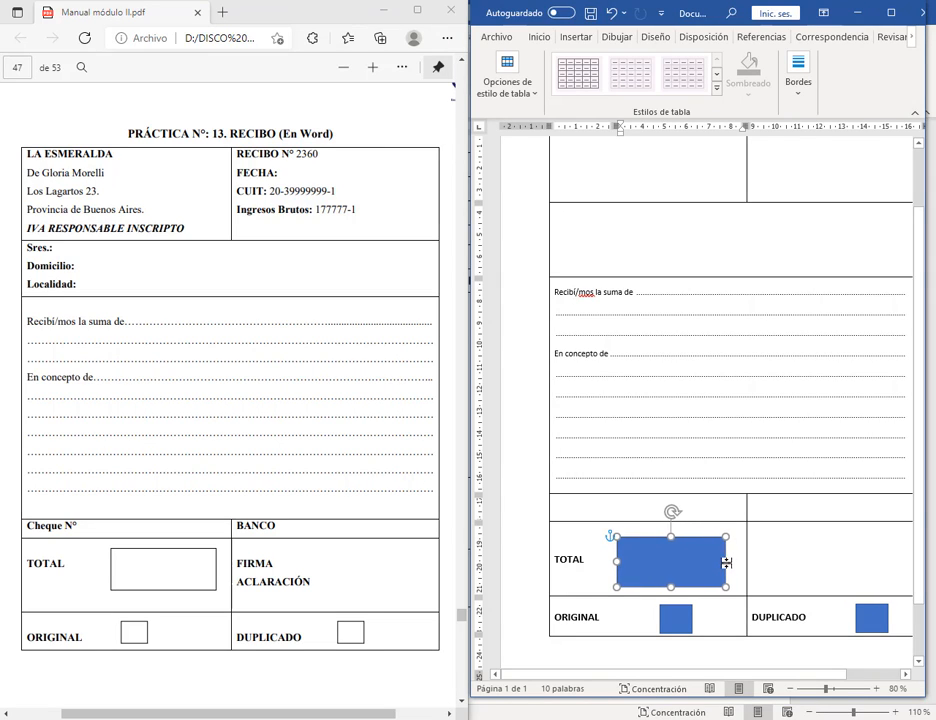
{"action": "left_click_drag", "start_coordinate": [672, 587], "coordinate": [672, 576]}
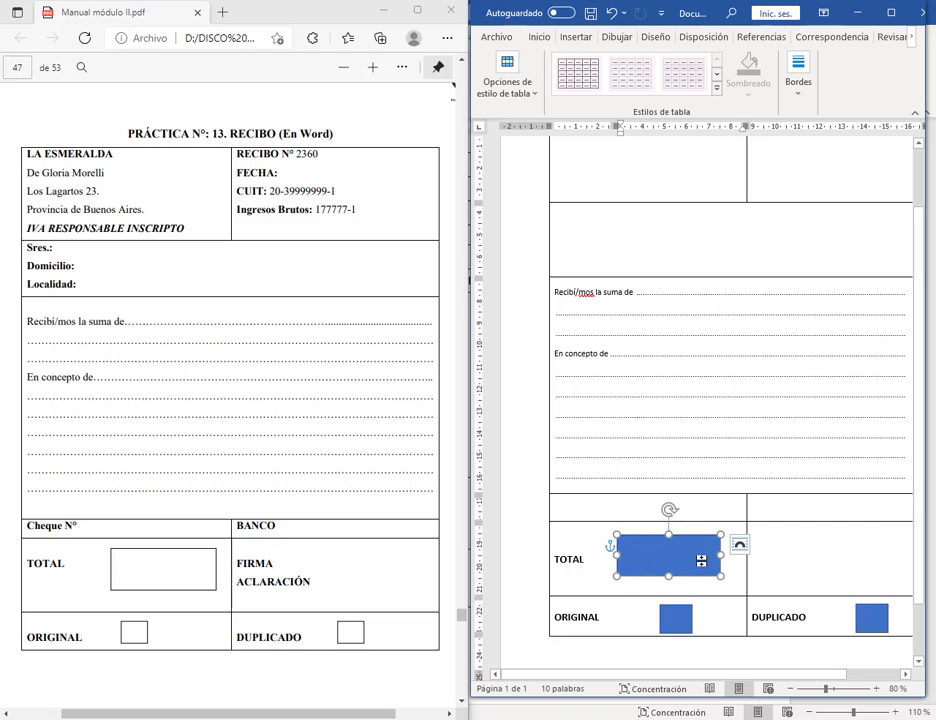
{"action": "left_click_drag", "start_coordinate": [704, 560], "coordinate": [712, 561]}
{"action": "left_click", "coordinate": [830, 565]}
{"action": "scroll", "coordinate": [808, 555], "scroll_direction": "down", "scroll_amount": 2}
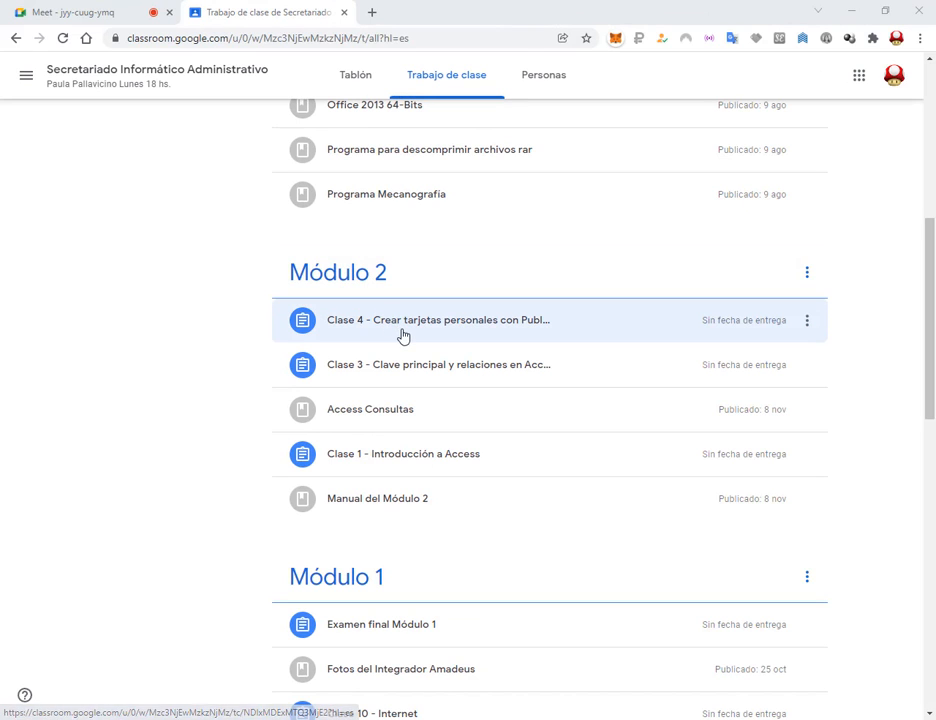
Step: Expand Clase 4 in Classroom, open its Drive folder, and preview Tabla Boletin.pdf
{"action": "left_click", "coordinate": [391, 333]}
{"action": "left_click", "coordinate": [456, 431]}
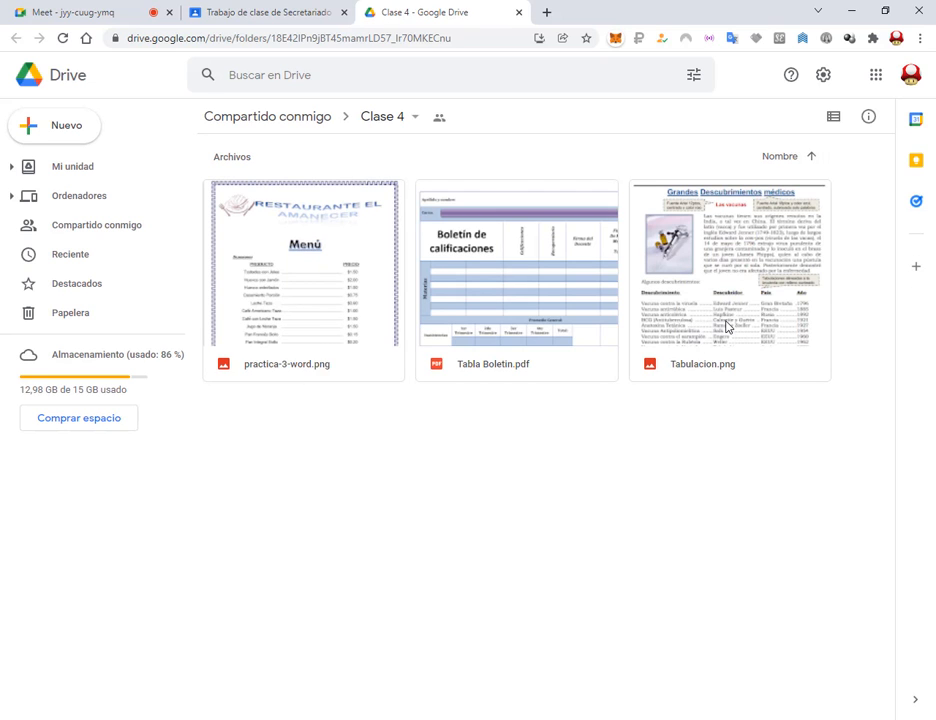
{"action": "double_click", "coordinate": [470, 283]}
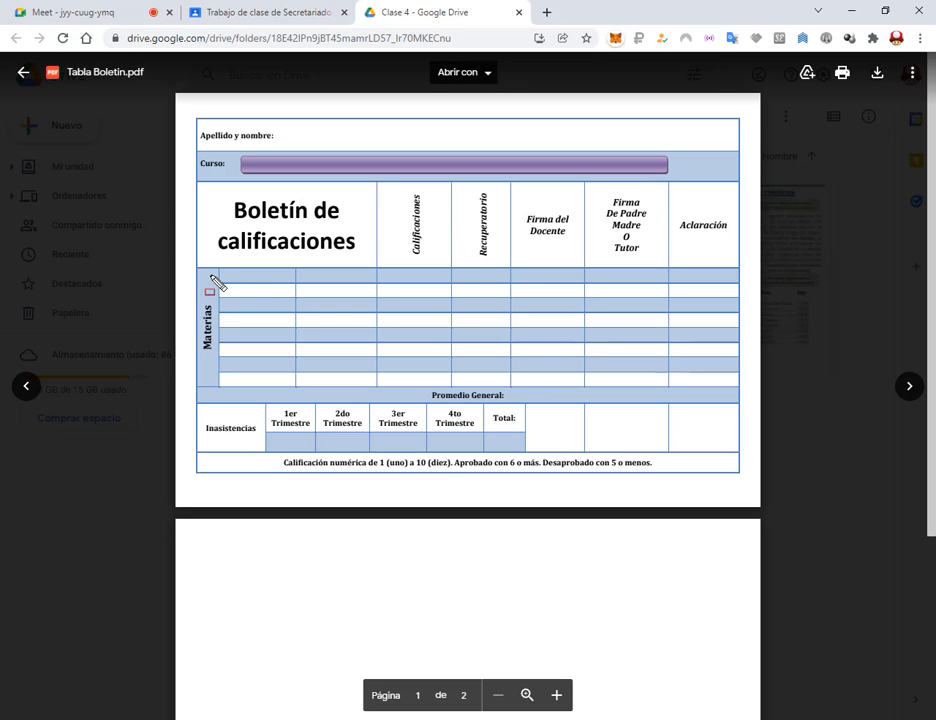
{"action": "mouse_move", "coordinate": [193, 264]}
{"action": "left_mouse_down"}
{"action": "mouse_move", "coordinate": [756, 389]}
{"action": "mouse_move", "coordinate": [745, 388]}
{"action": "left_mouse_up"}
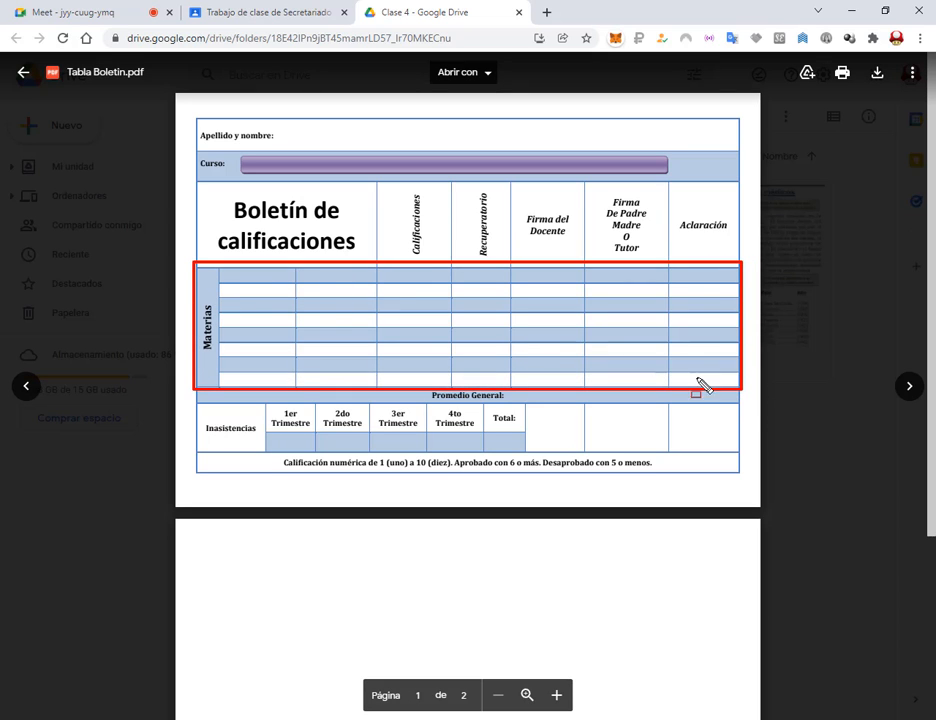
{"action": "mouse_move", "coordinate": [263, 404]}
{"action": "left_mouse_down"}
{"action": "mouse_move", "coordinate": [608, 470]}
{"action": "mouse_move", "coordinate": [526, 453]}
{"action": "left_mouse_up"}
{"action": "key", "text": "Escape"}
{"action": "left_click", "coordinate": [801, 265]}
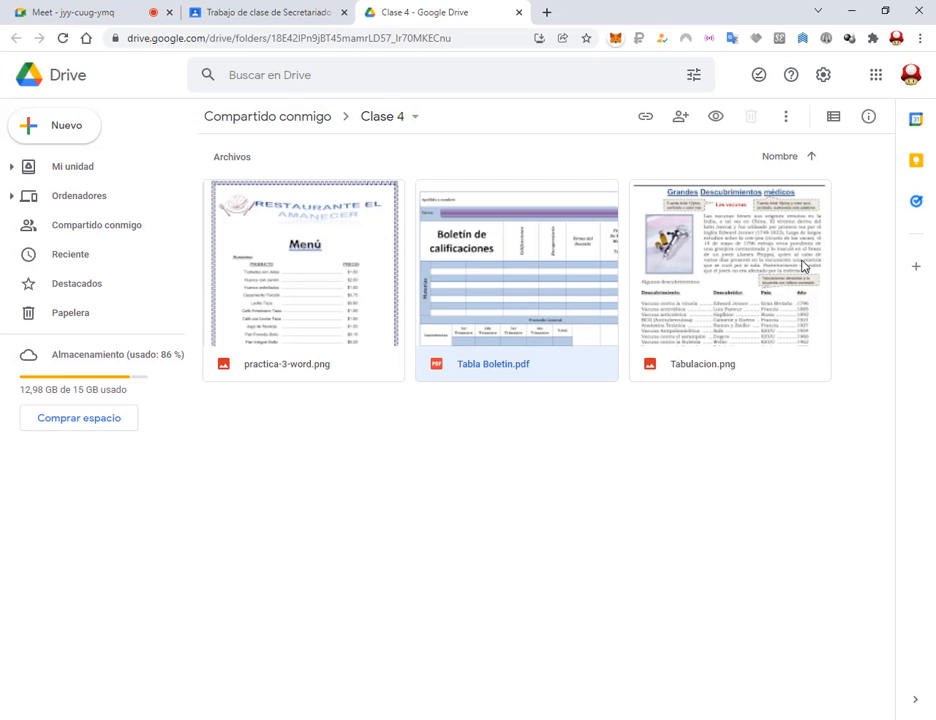
{"action": "double_click", "coordinate": [368, 299]}
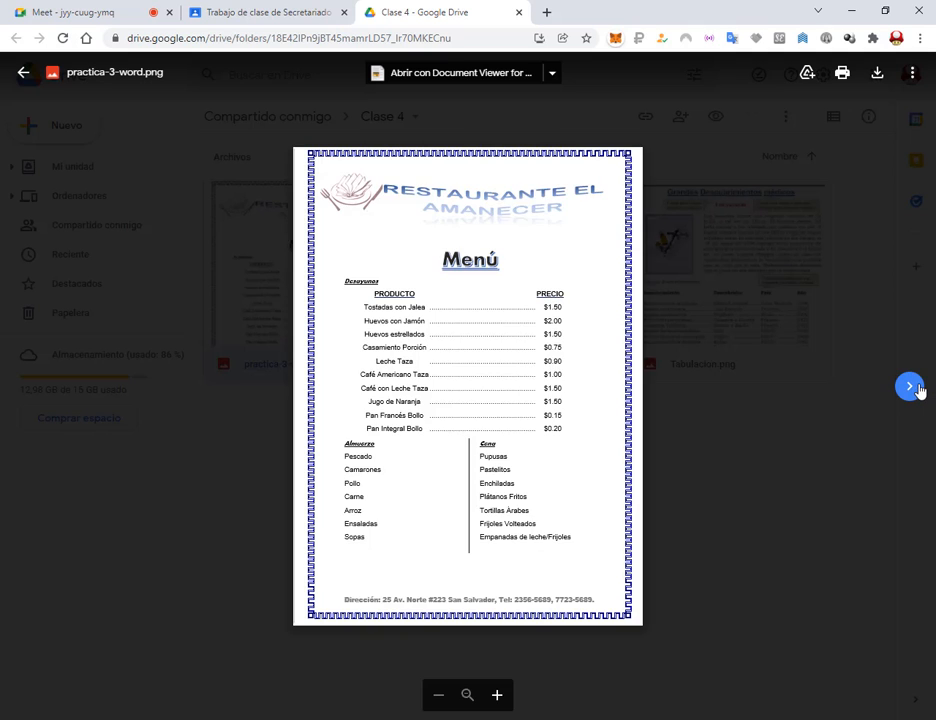
{"action": "left_click", "coordinate": [909, 386]}
{"action": "left_click", "coordinate": [909, 386]}
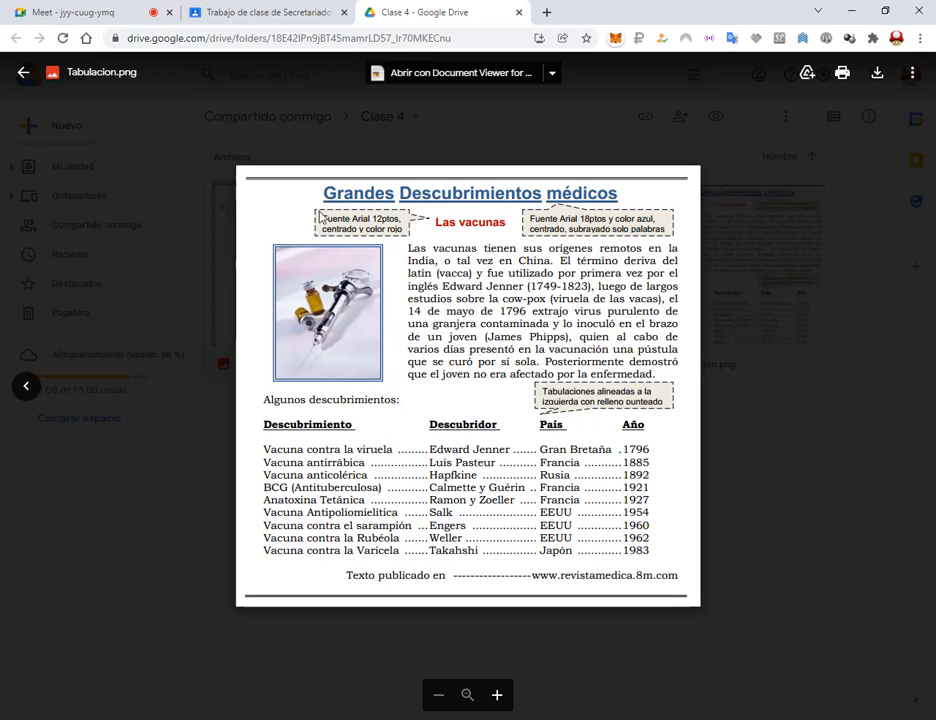
{"action": "left_click_drag", "start_coordinate": [310, 208], "coordinate": [414, 240]}
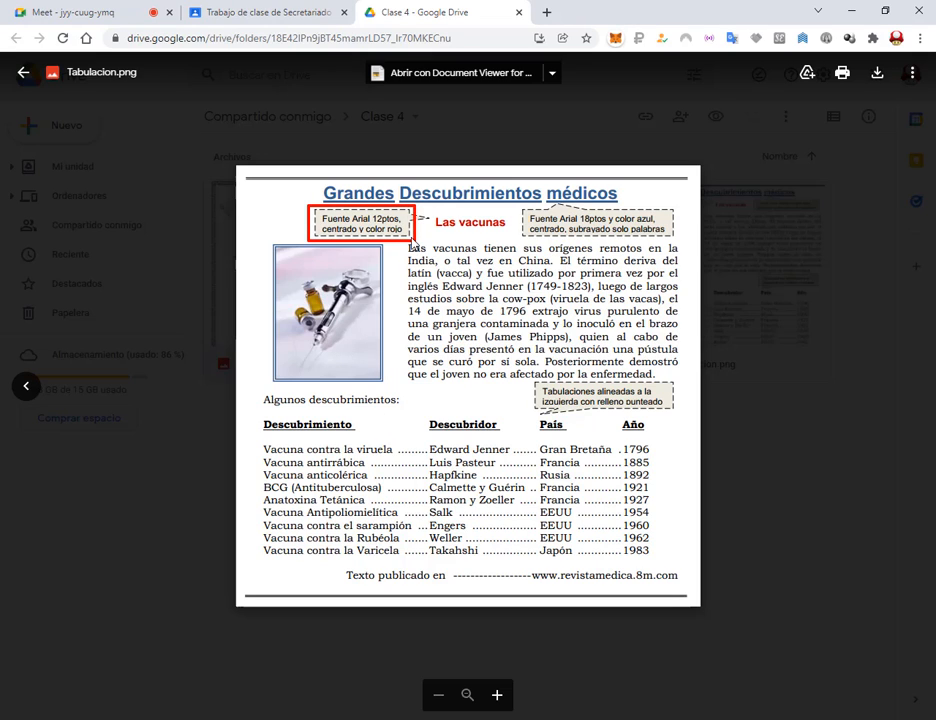
{"action": "left_click_drag", "start_coordinate": [418, 258], "coordinate": [455, 232]}
{"action": "left_click_drag", "start_coordinate": [521, 209], "coordinate": [676, 241]}
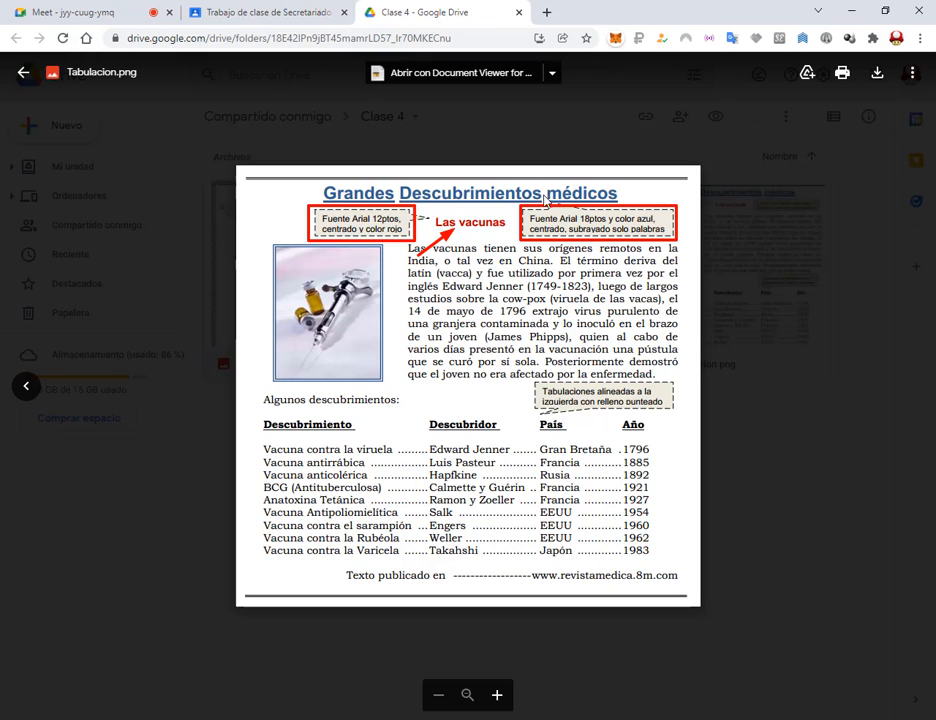
{"action": "key", "text": "Escape"}
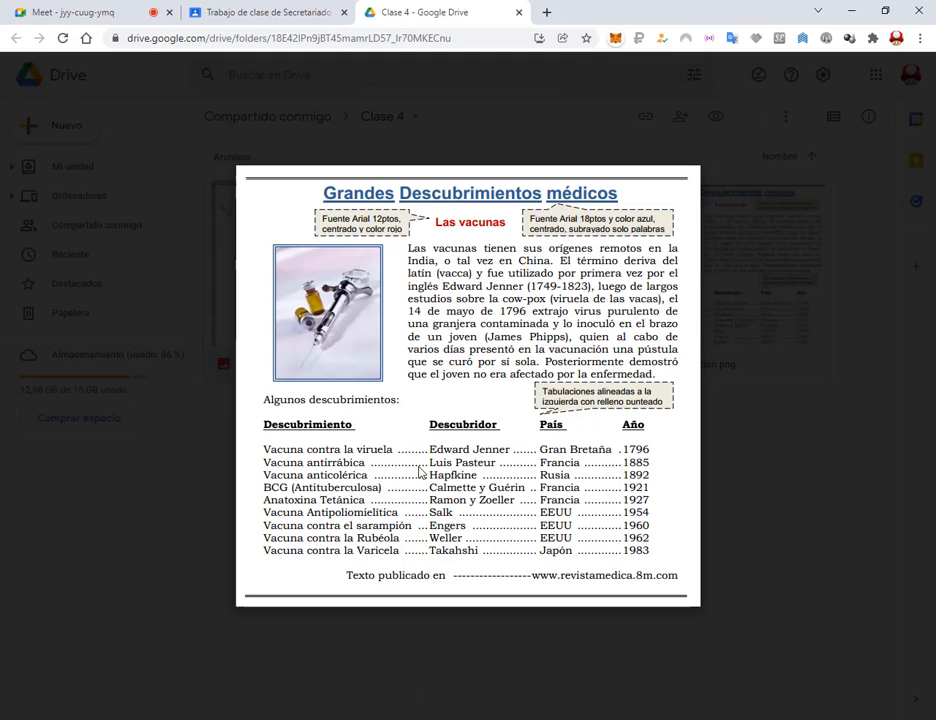
{"action": "left_click", "coordinate": [760, 474]}
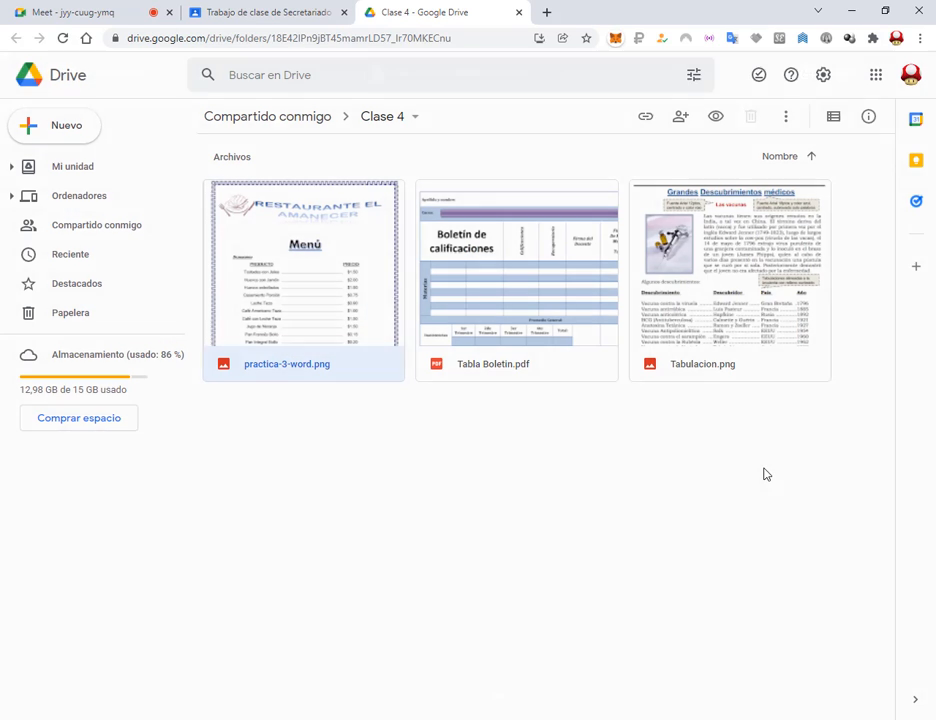
{"action": "double_click", "coordinate": [291, 292]}
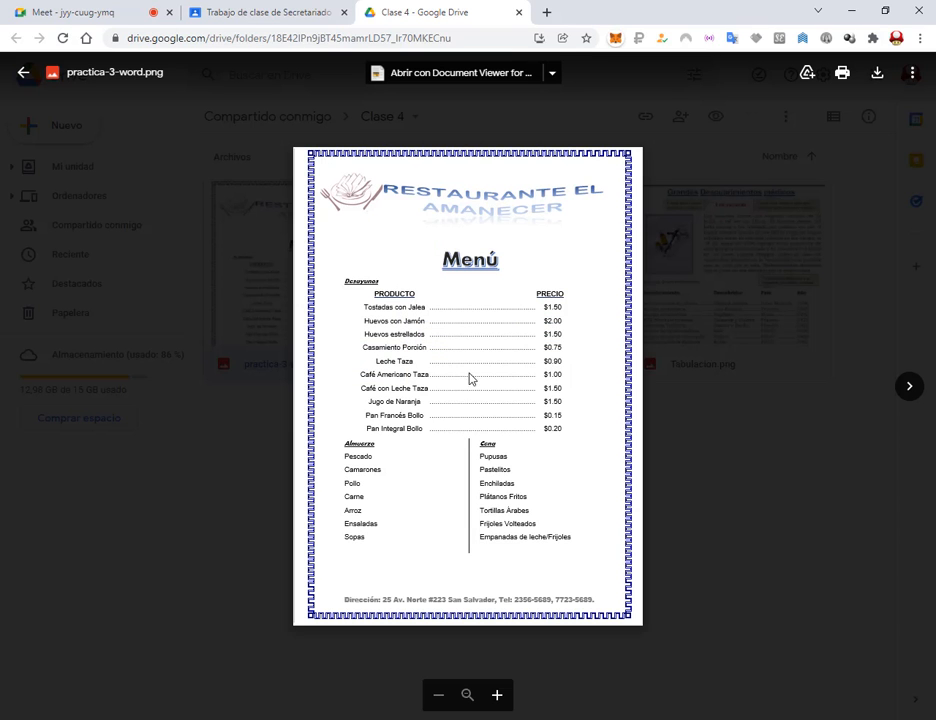
{"action": "scroll", "coordinate": [382, 376], "scroll_direction": "up", "scroll_amount": 5}
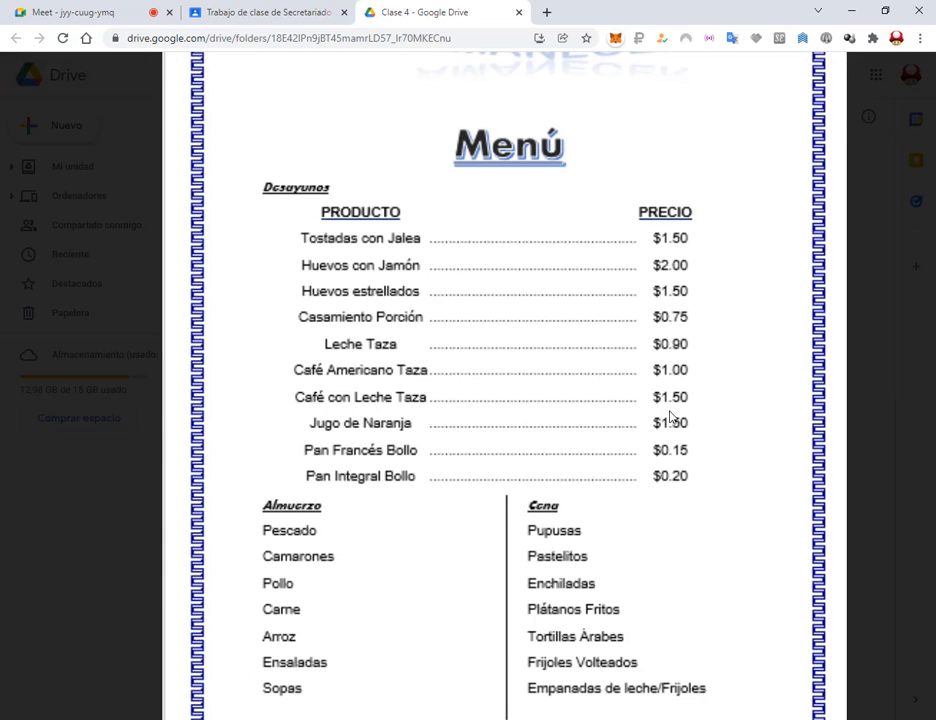
{"action": "scroll", "coordinate": [785, 450], "scroll_direction": "down", "scroll_amount": 4}
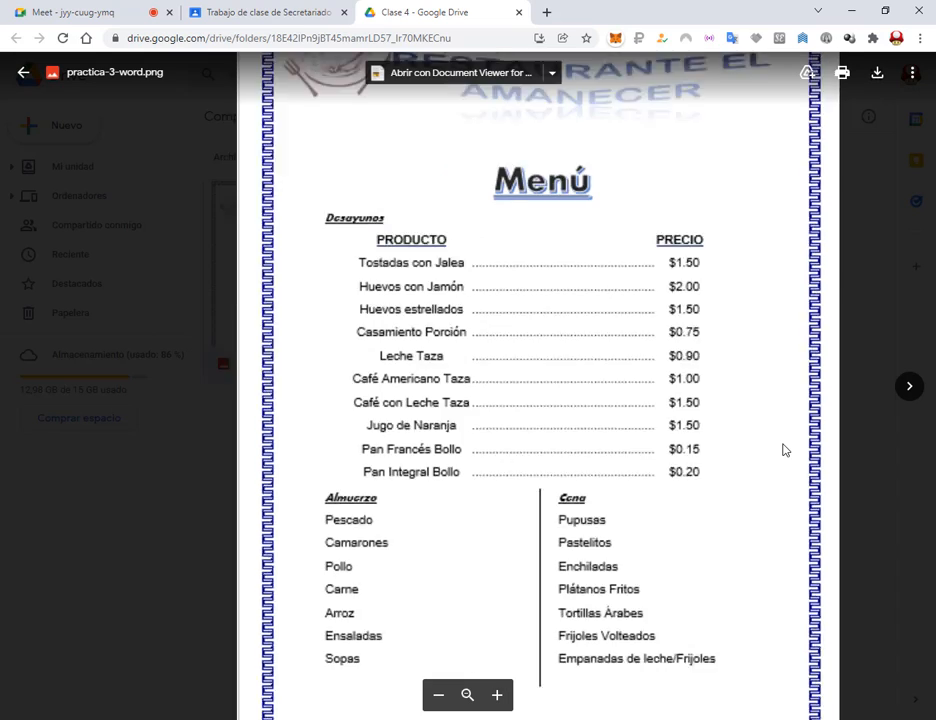
{"action": "scroll", "coordinate": [650, 464], "scroll_direction": "down", "scroll_amount": 3}
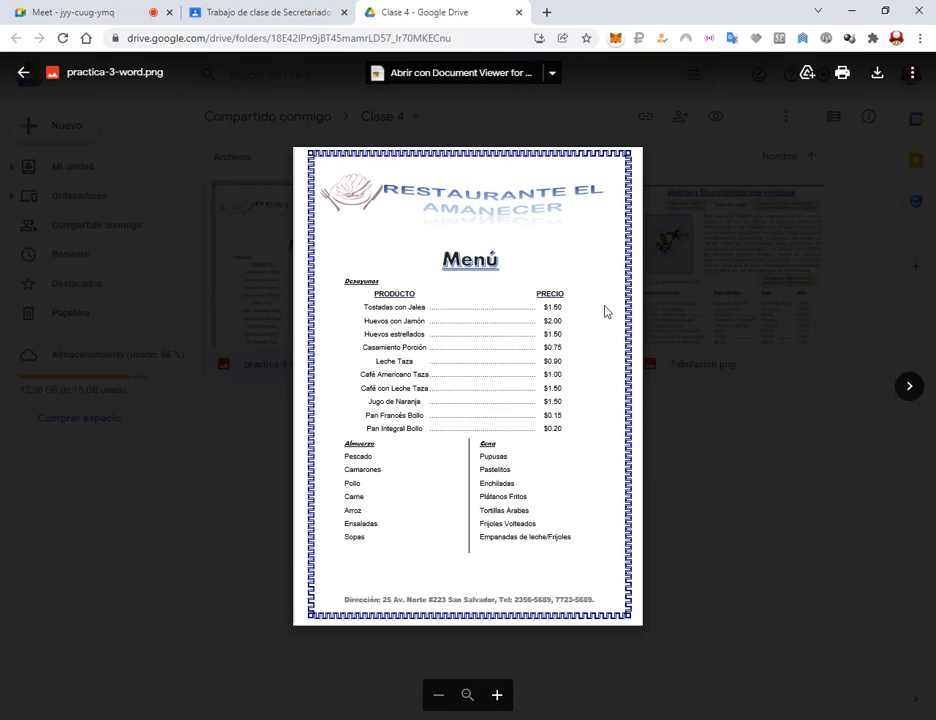
{"action": "left_click", "coordinate": [741, 170]}
{"action": "left_click", "coordinate": [559, 531]}
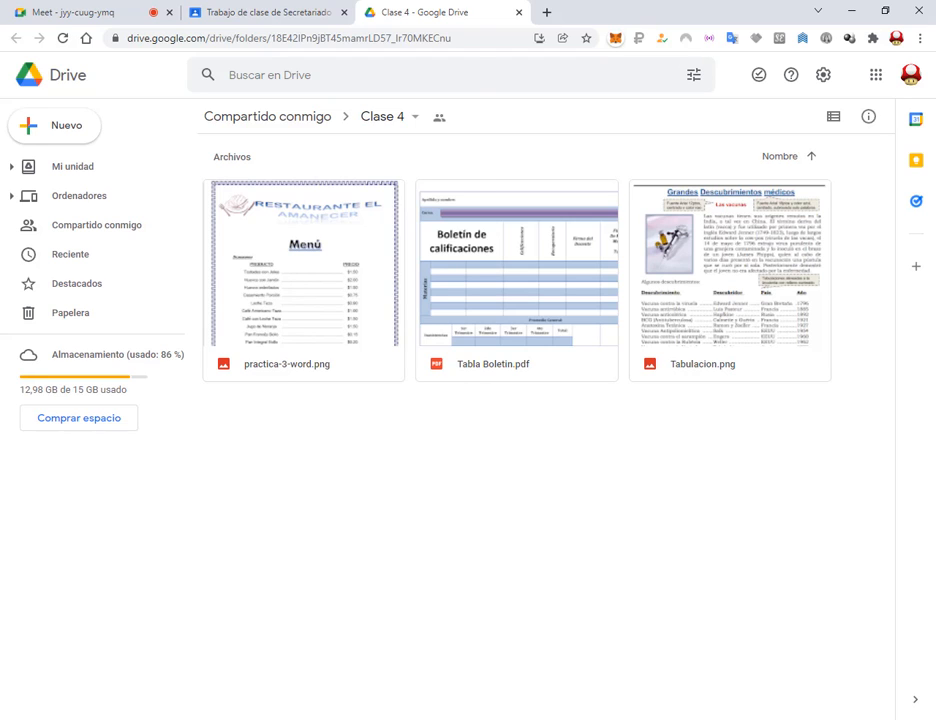
{"action": "key", "text": "alt+Tab"}
Step: Maximise the Manual módulo II.pdf window and scroll to the page 48 Ejercicios Integradores cover
{"action": "left_click", "coordinate": [418, 10]}
{"action": "scroll", "coordinate": [673, 380], "scroll_direction": "down", "scroll_amount": 6}
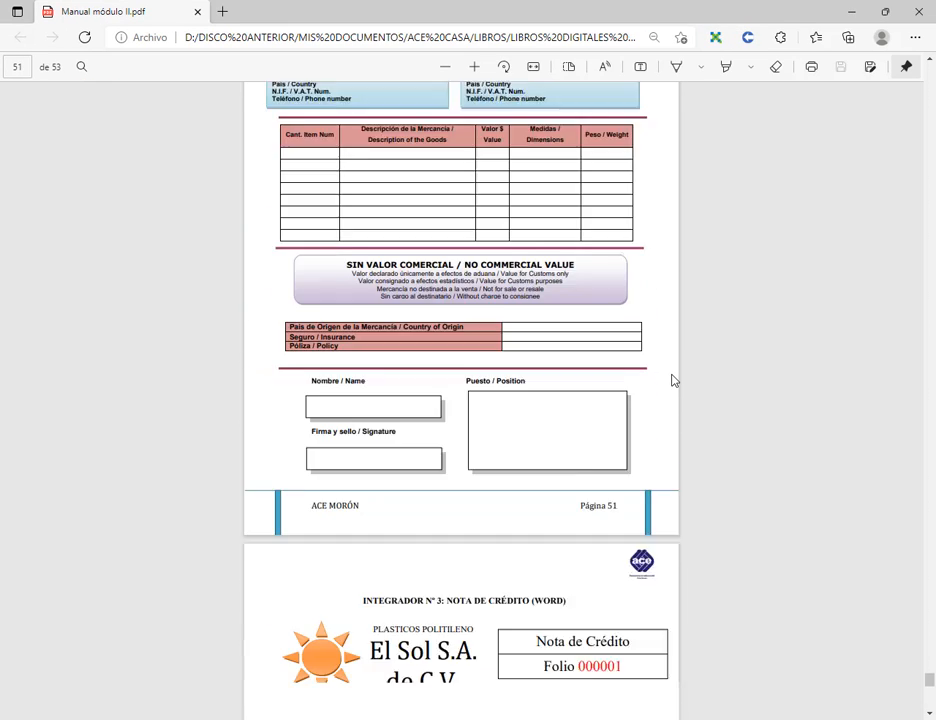
{"action": "scroll", "coordinate": [673, 380], "scroll_direction": "down", "scroll_amount": 10}
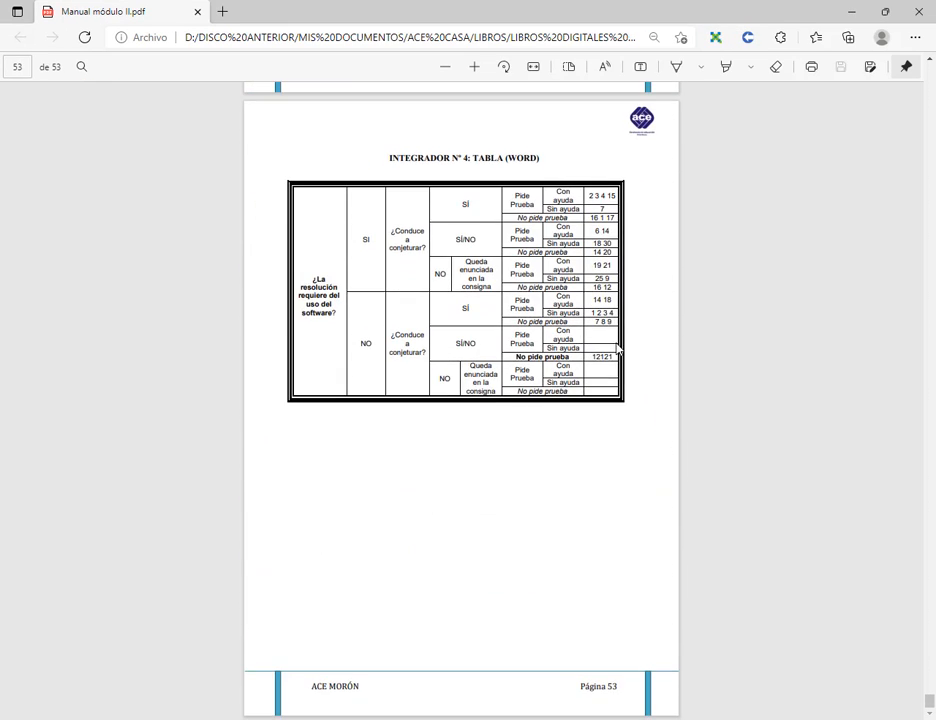
{"action": "scroll", "coordinate": [618, 348], "scroll_direction": "up", "scroll_amount": 12}
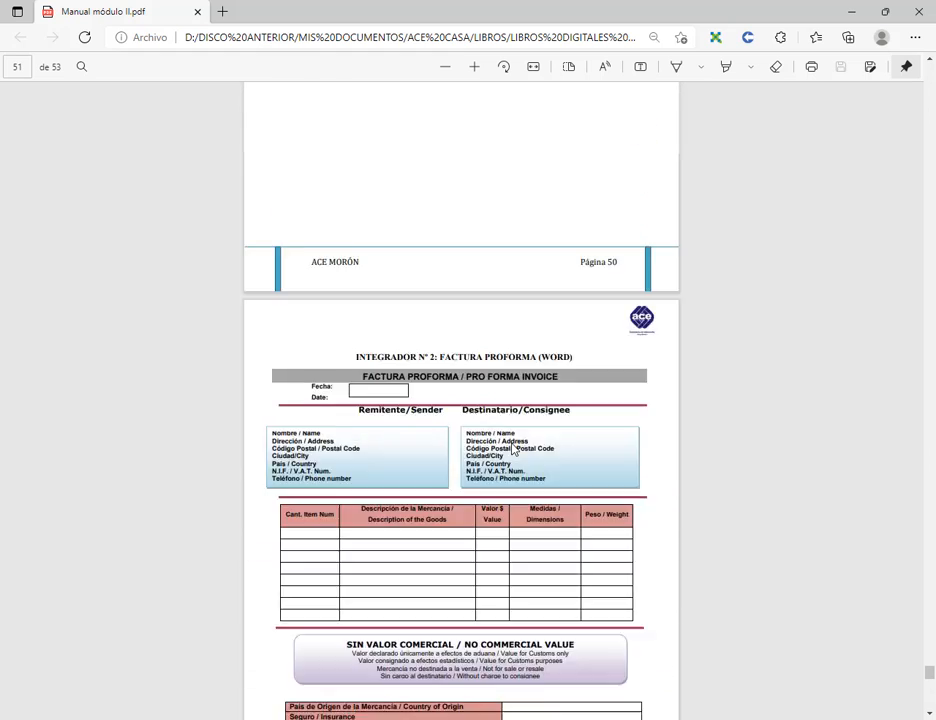
{"action": "scroll", "coordinate": [513, 450], "scroll_direction": "up", "scroll_amount": 8}
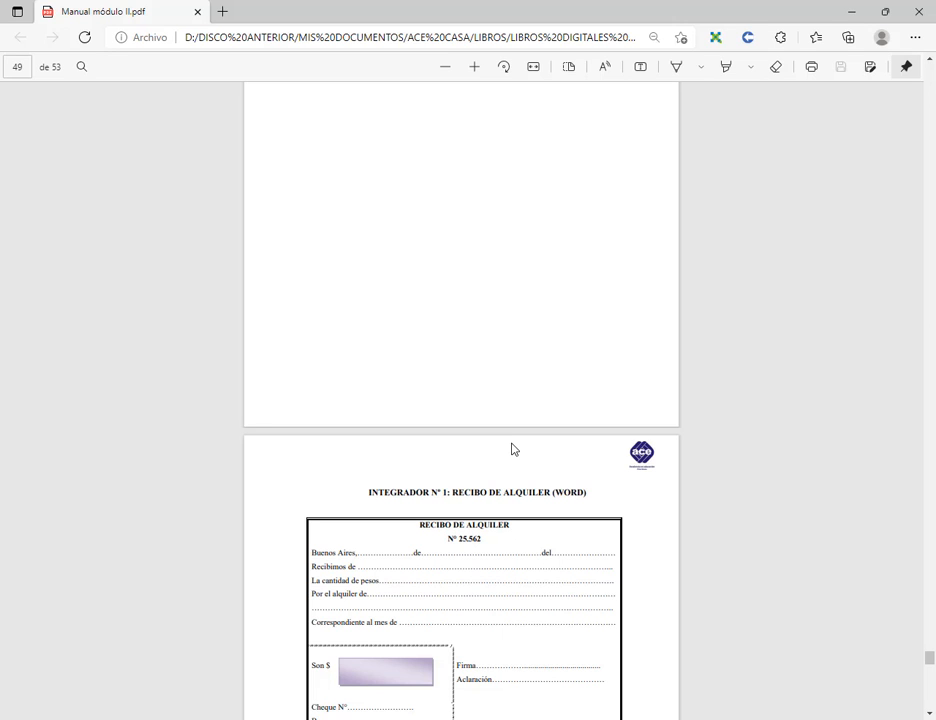
{"action": "scroll", "coordinate": [701, 468], "scroll_direction": "up", "scroll_amount": 10}
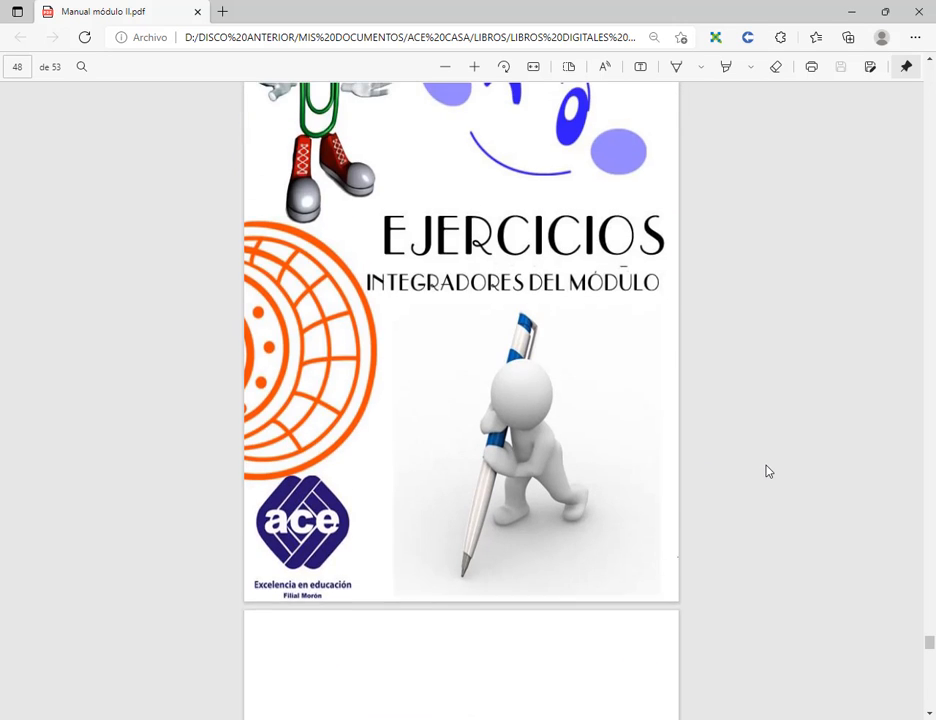
{"action": "scroll", "coordinate": [767, 471], "scroll_direction": "down", "scroll_amount": 8}
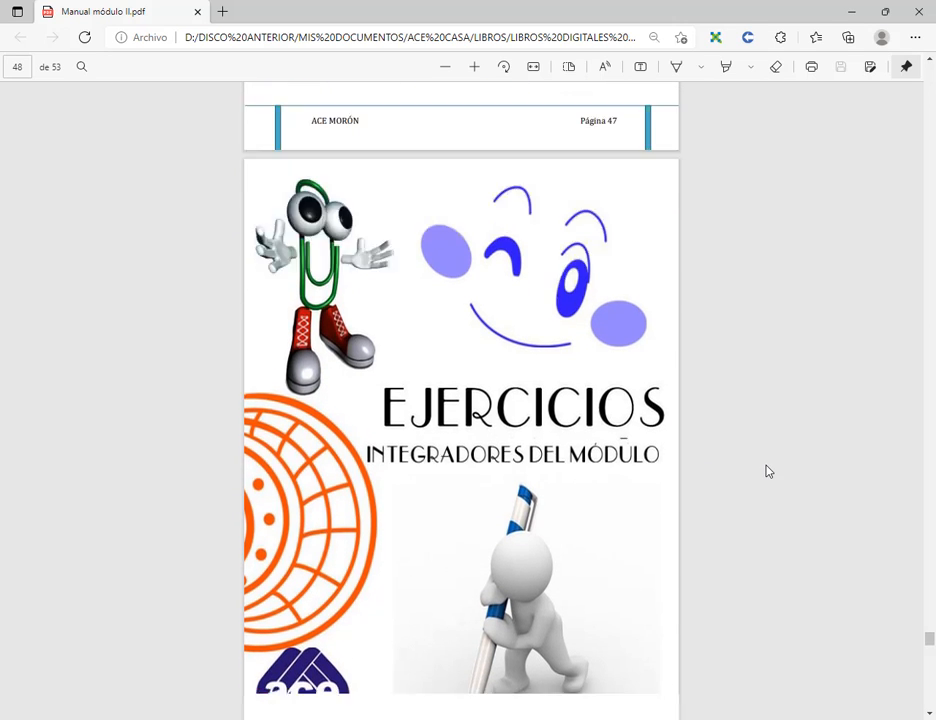